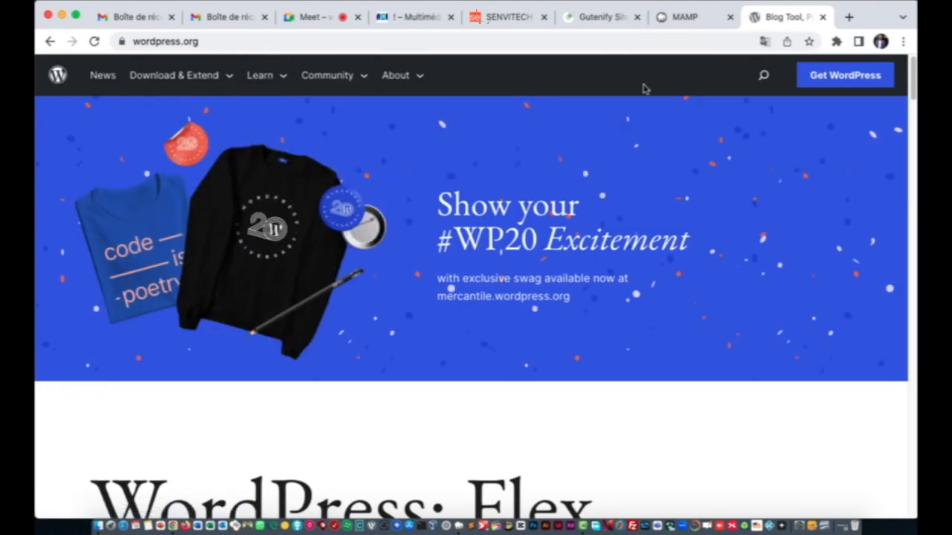
Step: Open the Get WordPress page and download WordPress 6.2
{"action": "left_click", "coordinate": [853, 83]}
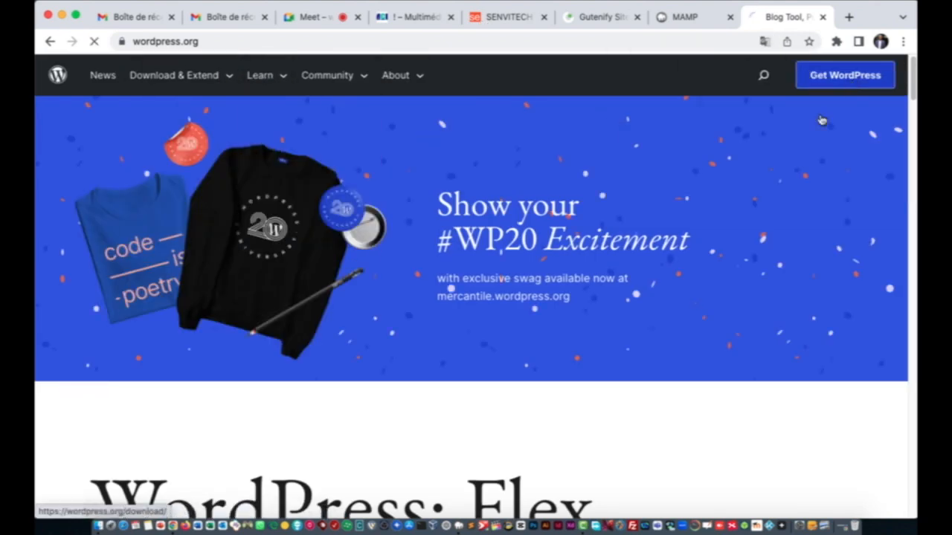
{"action": "scroll", "coordinate": [305, 312], "scroll_direction": "down", "scroll_amount": 7}
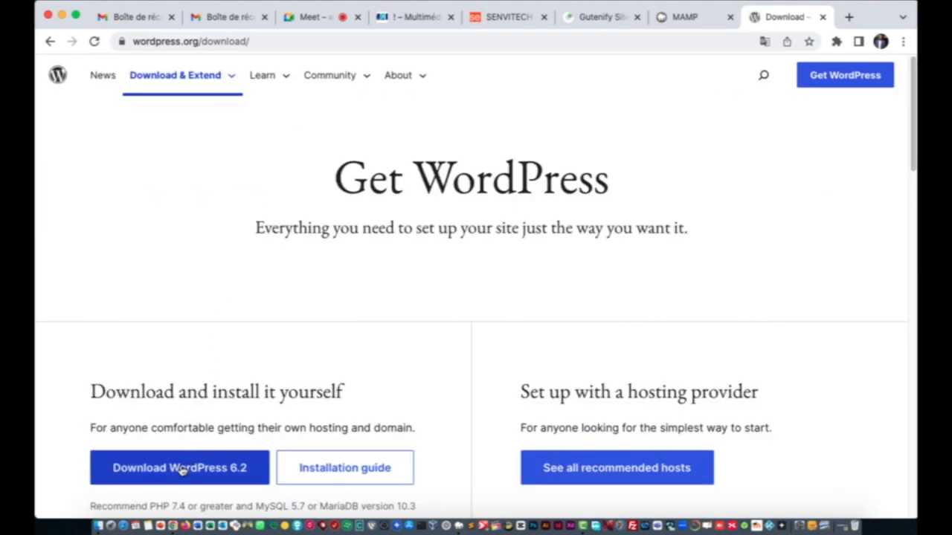
{"action": "left_click", "coordinate": [187, 474]}
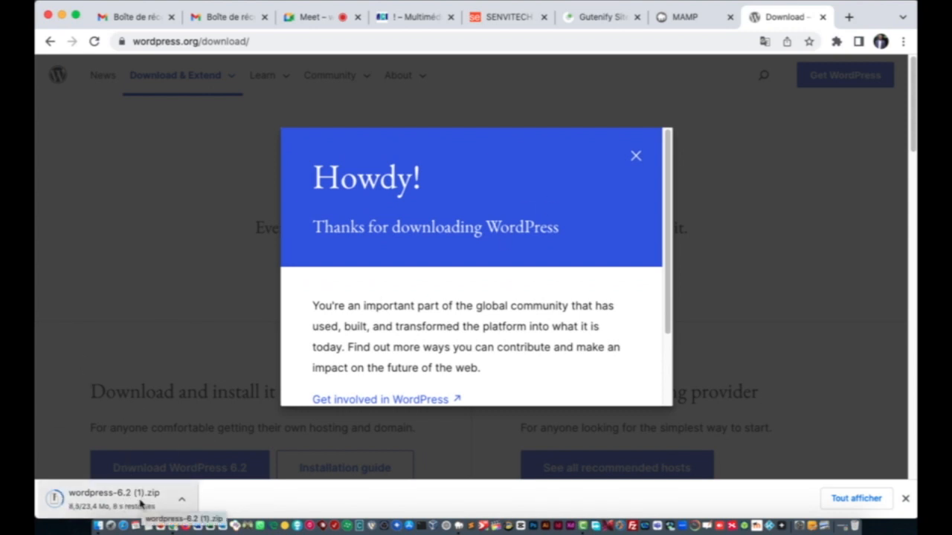
Step: Dismiss the thank-you message, cancel the duplicate zip download and close the downloads bar
{"action": "left_click", "coordinate": [636, 155]}
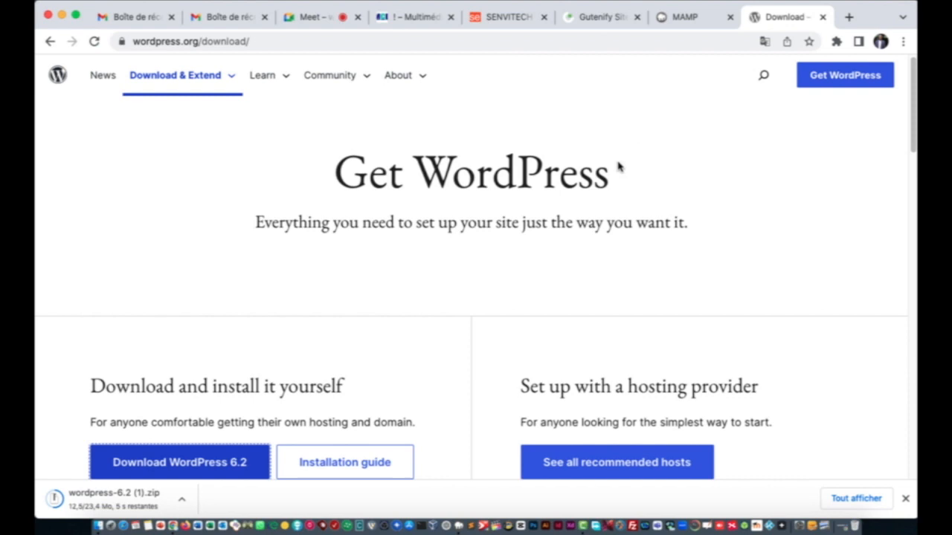
{"action": "right_click", "coordinate": [138, 493]}
{"action": "left_click", "coordinate": [156, 504]}
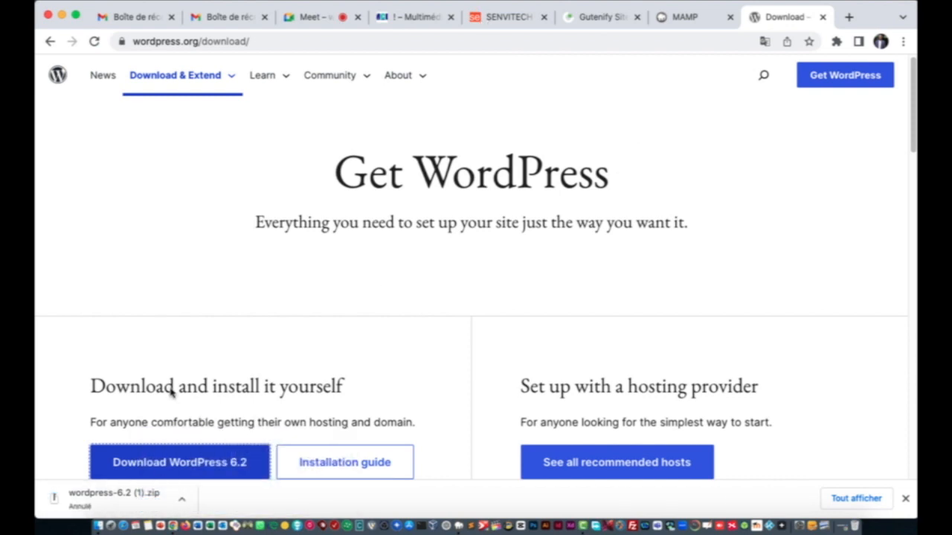
{"action": "left_click", "coordinate": [905, 498]}
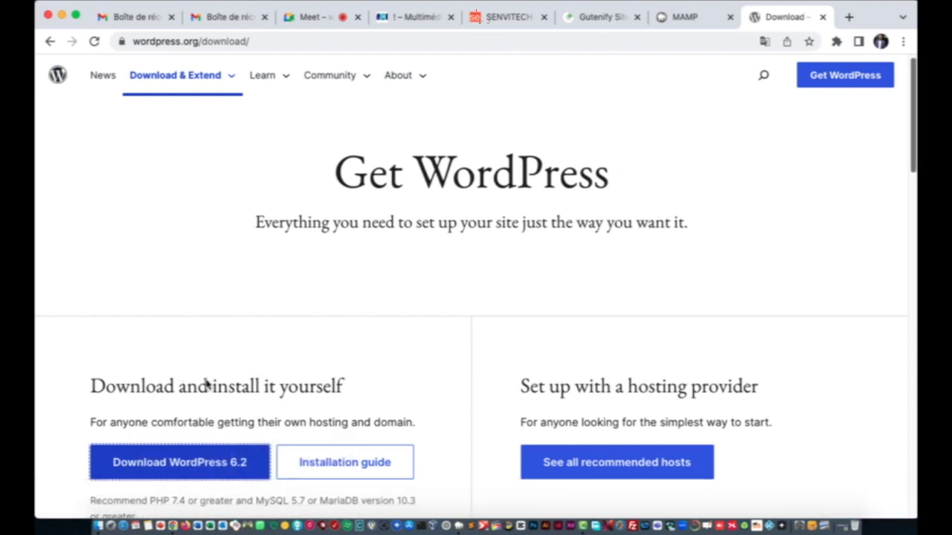
Step: In Finder's Downloads folder, preview and extract wordpress-6.2.zip
{"action": "left_click", "coordinate": [81, 506]}
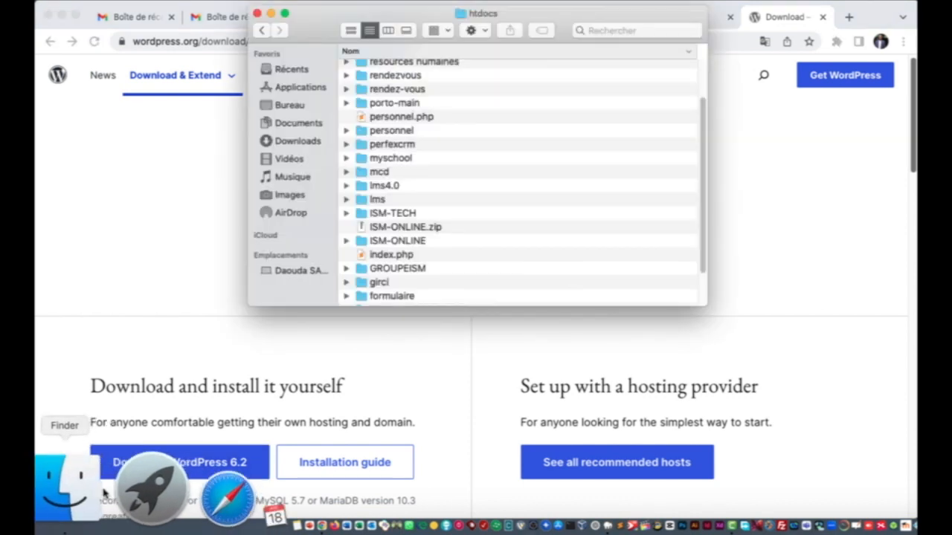
{"action": "left_click", "coordinate": [301, 141]}
{"action": "scroll", "coordinate": [421, 192], "scroll_direction": "down", "scroll_amount": 15}
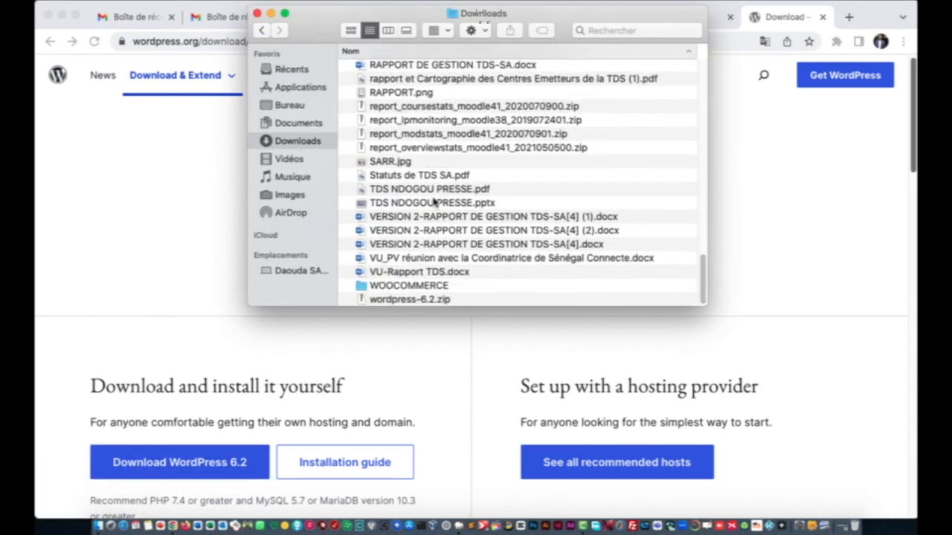
{"action": "left_click", "coordinate": [379, 300]}
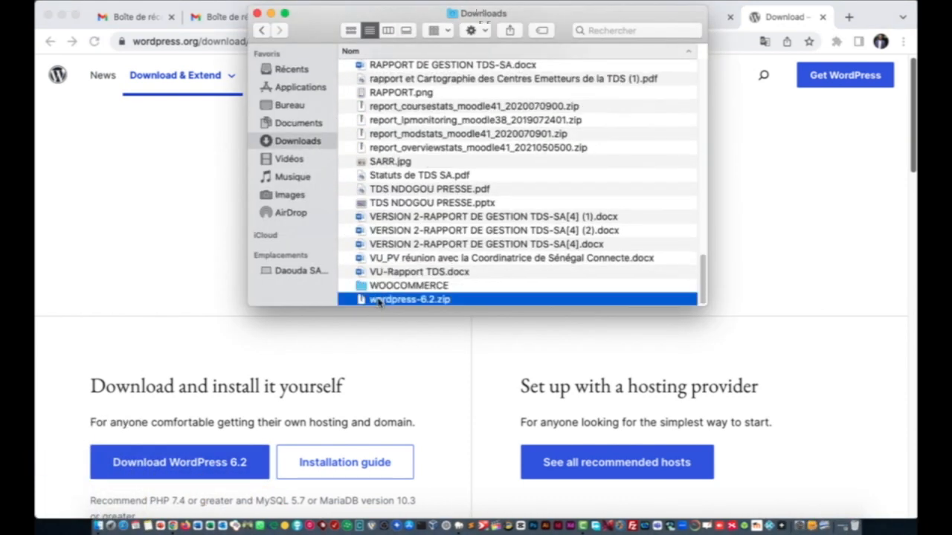
{"action": "key", "text": "space"}
{"action": "key", "text": "space"}
{"action": "double_click", "coordinate": [399, 300]}
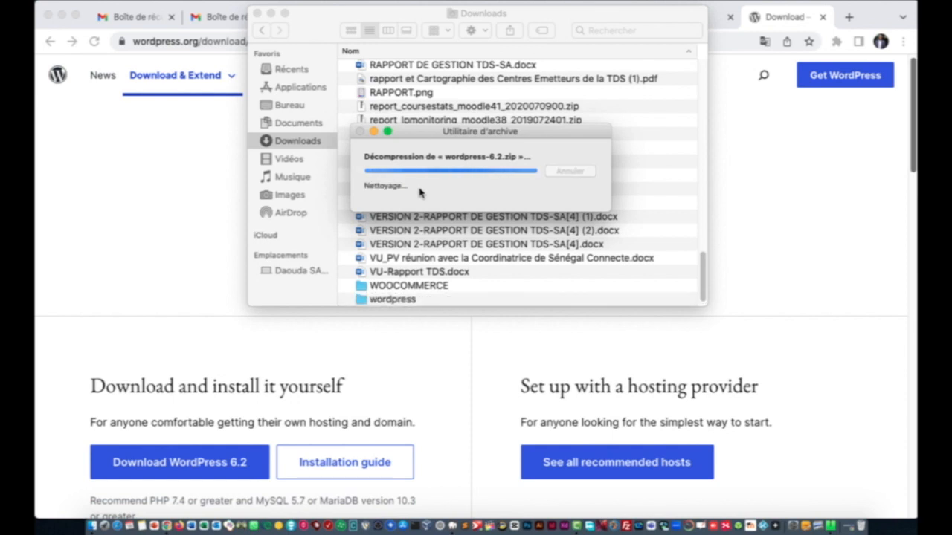
Step: Try renaming the extracted wordpress folder to mcd and dismiss the name-already-exists warning
{"action": "right_click", "coordinate": [390, 301]}
{"action": "left_click", "coordinate": [432, 232]}
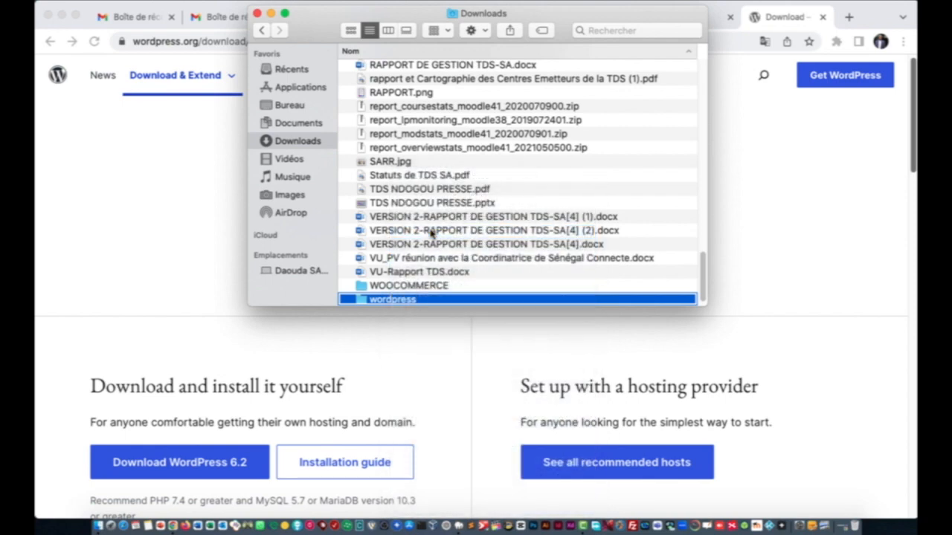
{"action": "type", "text": "mcd"}
{"action": "key", "text": "Return"}
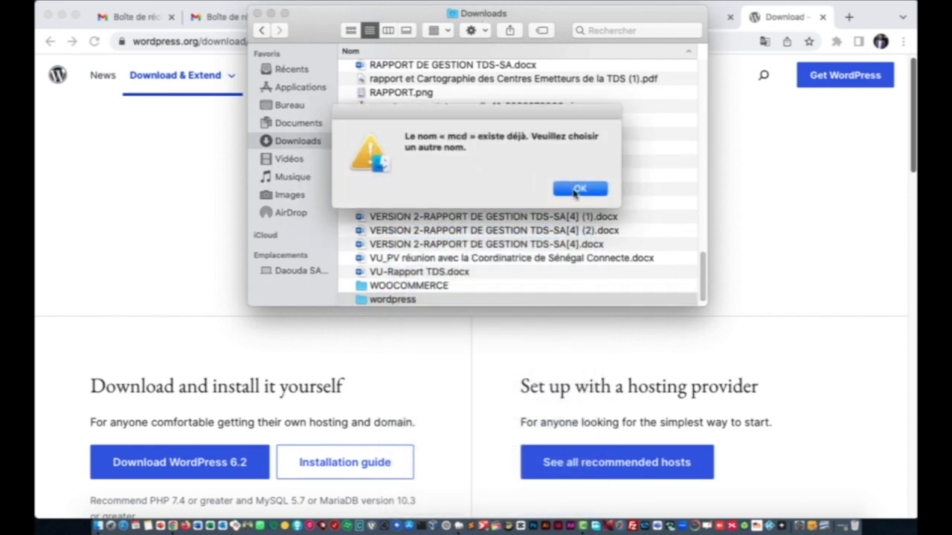
{"action": "left_click", "coordinate": [577, 190]}
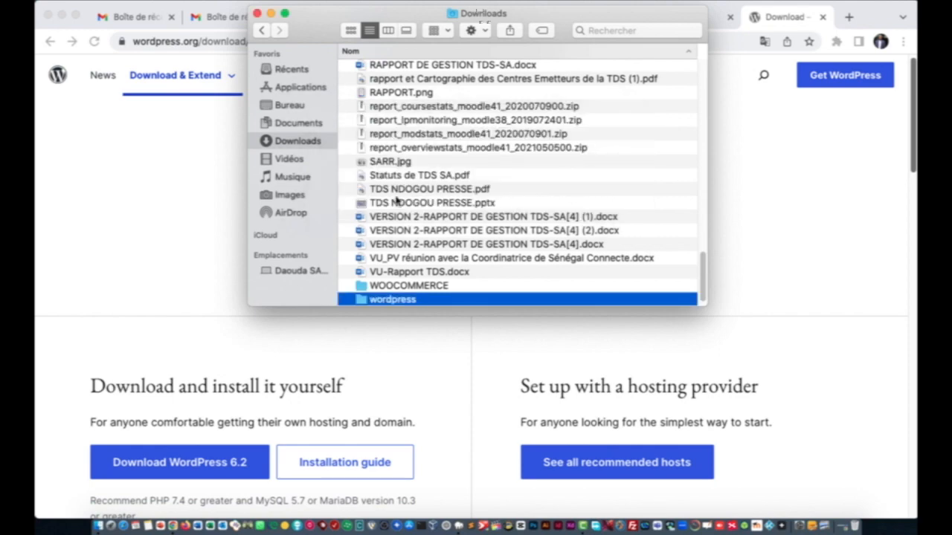
Step: Copy the existing mcd folder, then go to the Applications folder
{"action": "scroll", "coordinate": [405, 179], "scroll_direction": "up", "scroll_amount": 10}
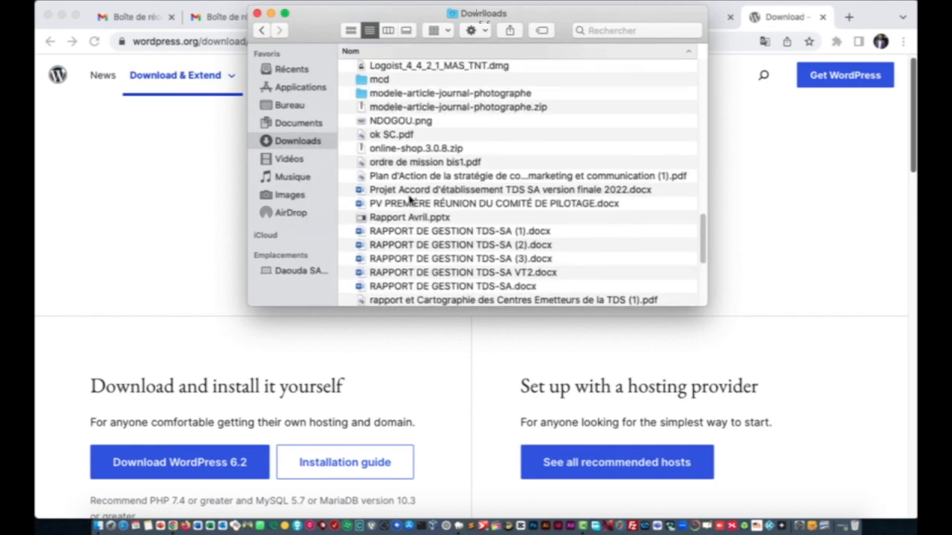
{"action": "left_click", "coordinate": [390, 181]}
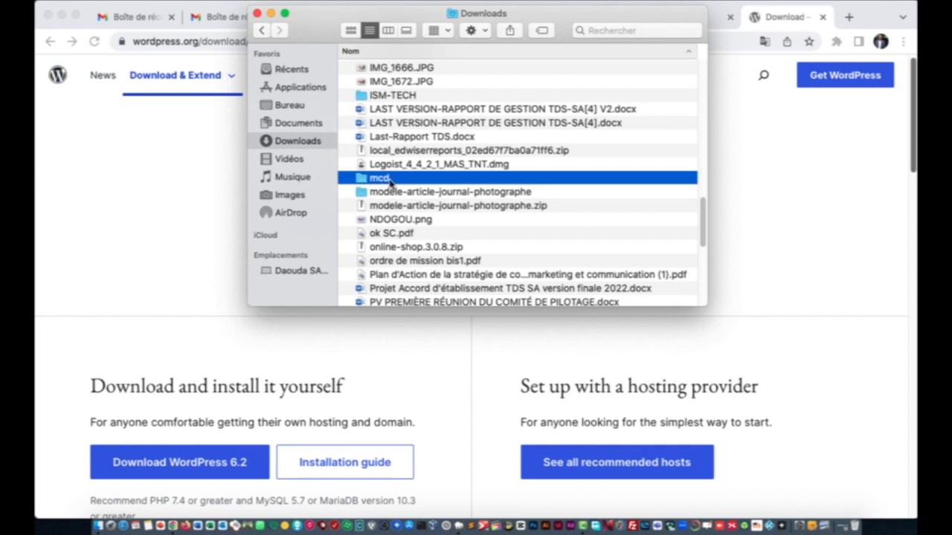
{"action": "right_click", "coordinate": [392, 179]}
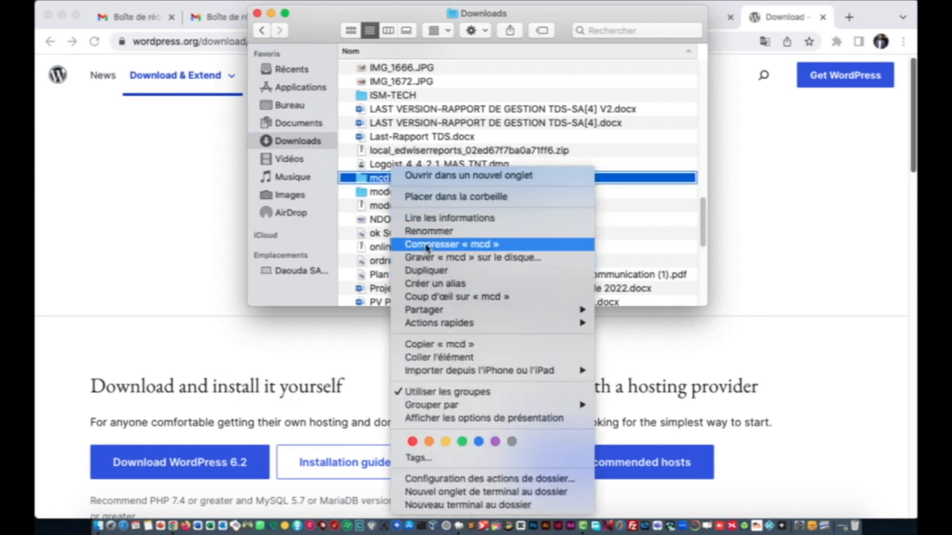
{"action": "left_click", "coordinate": [425, 343]}
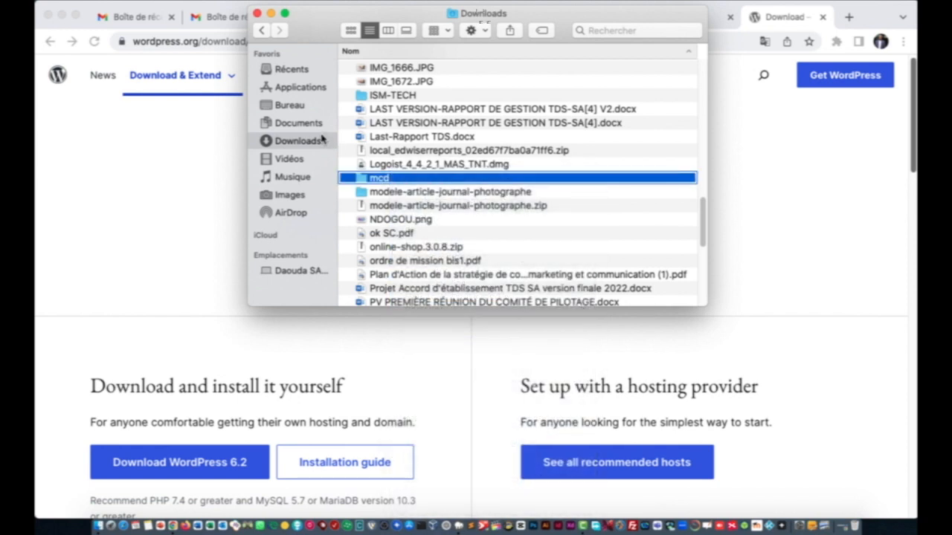
{"action": "left_click", "coordinate": [291, 87]}
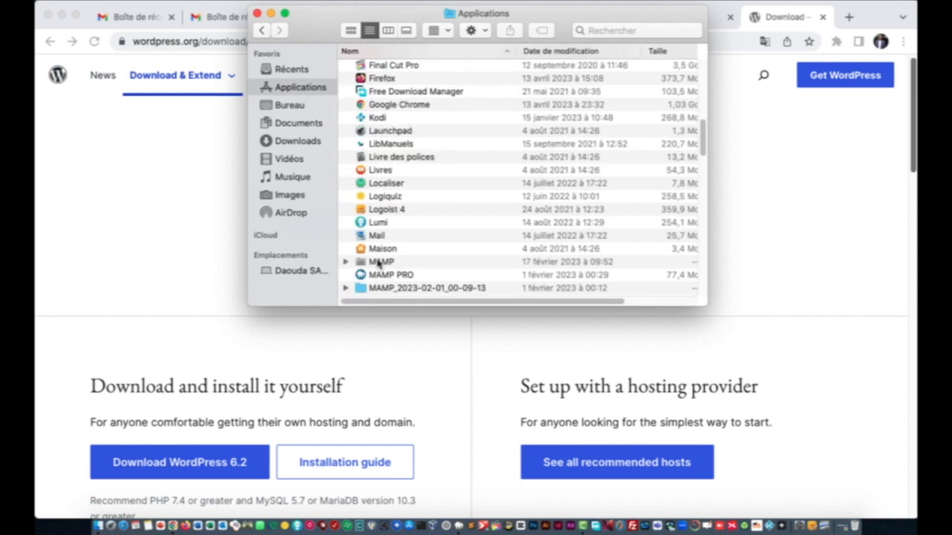
Step: Browse to MAMP's htdocs folder, select the mcd folder, and return to the browser
{"action": "double_click", "coordinate": [377, 262]}
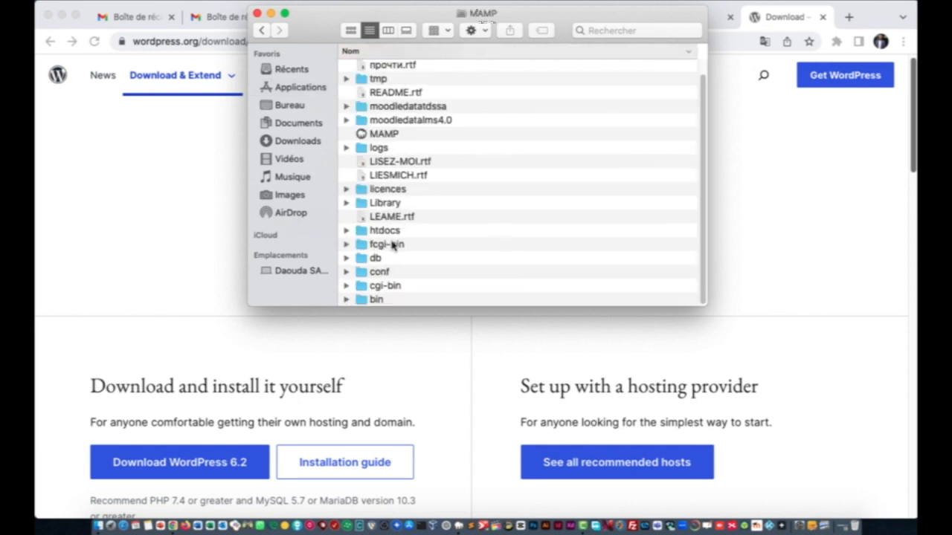
{"action": "left_click", "coordinate": [388, 234]}
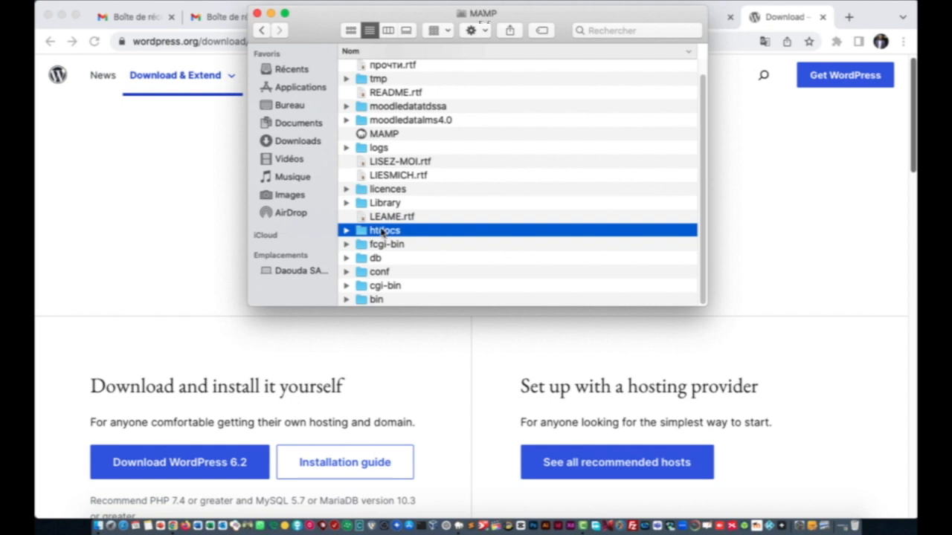
{"action": "double_click", "coordinate": [383, 231]}
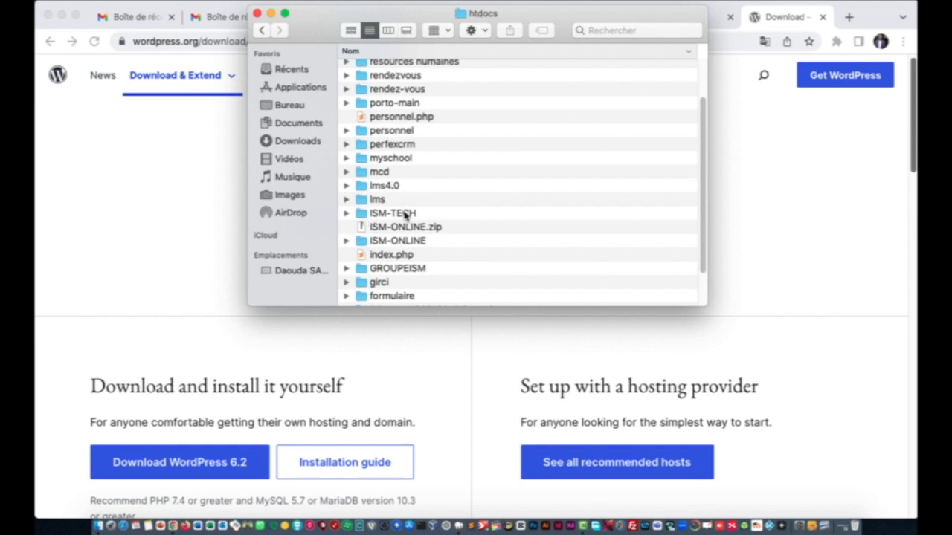
{"action": "right_click", "coordinate": [531, 158]}
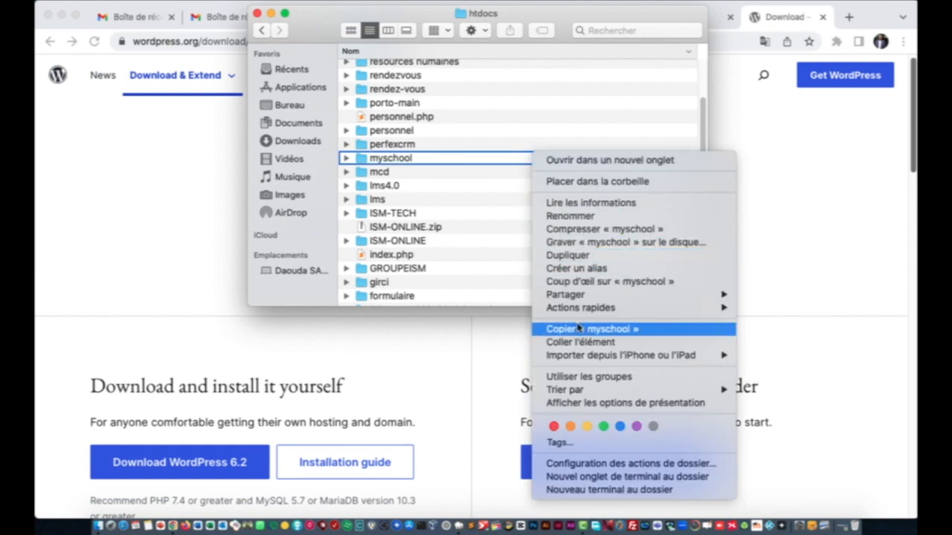
{"action": "left_click", "coordinate": [490, 267]}
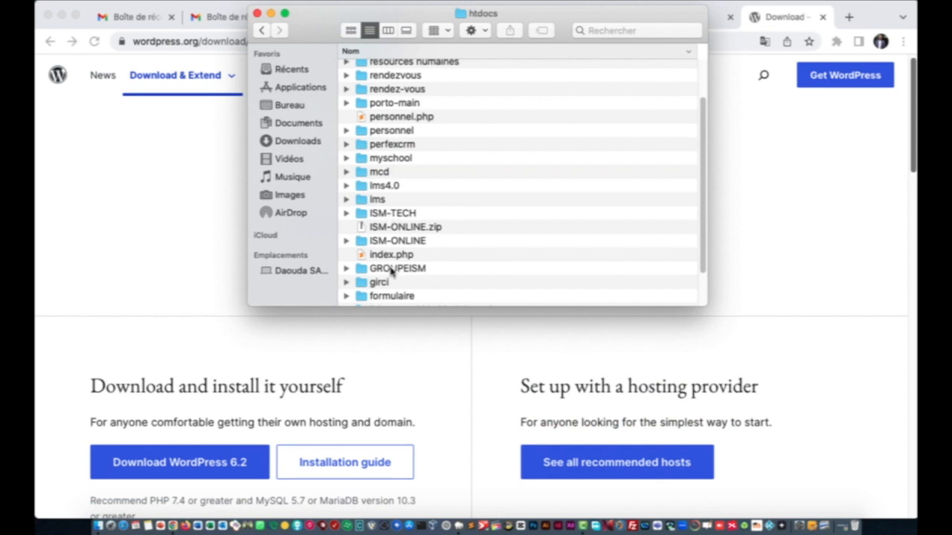
{"action": "left_click", "coordinate": [385, 177]}
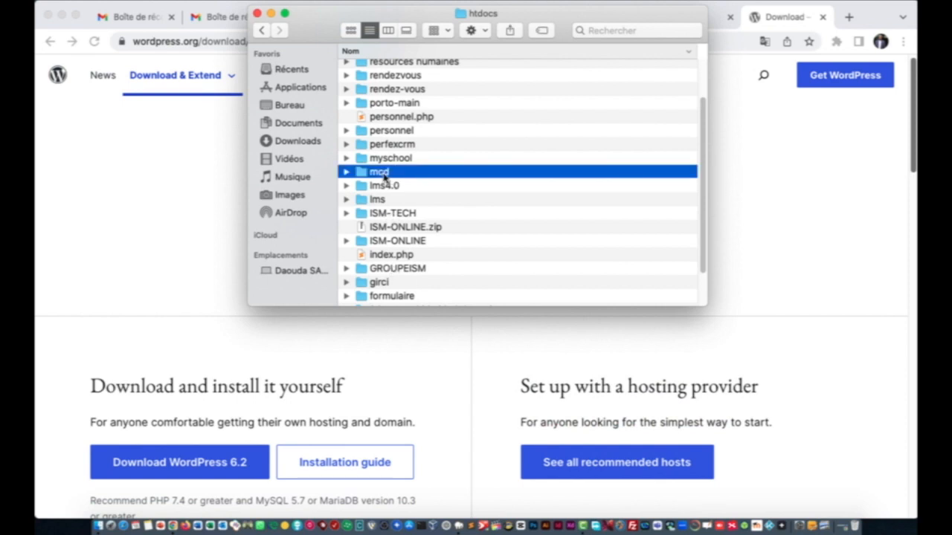
{"action": "left_click", "coordinate": [195, 197]}
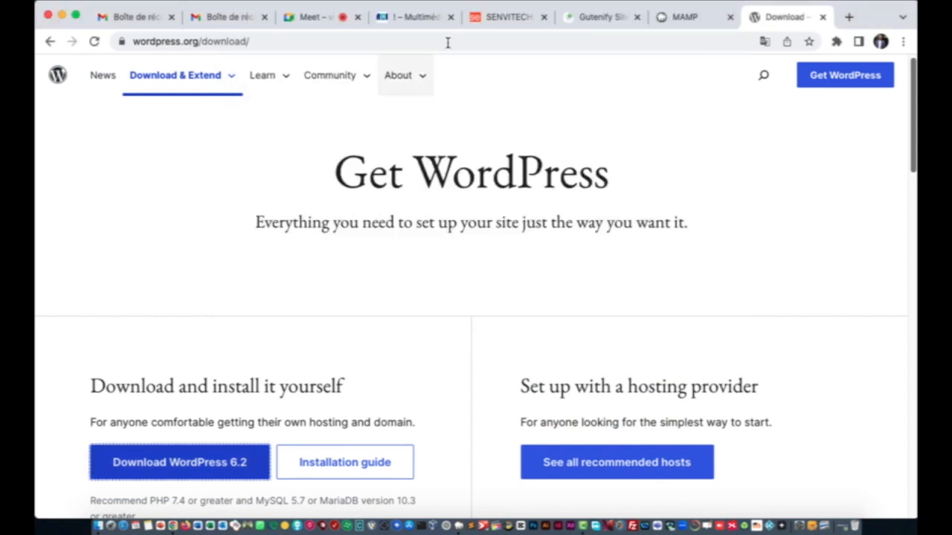
Step: Load localhost:8888/MAMP in the browser
{"action": "left_click", "coordinate": [651, 39]}
{"action": "type", "text": "lo"}
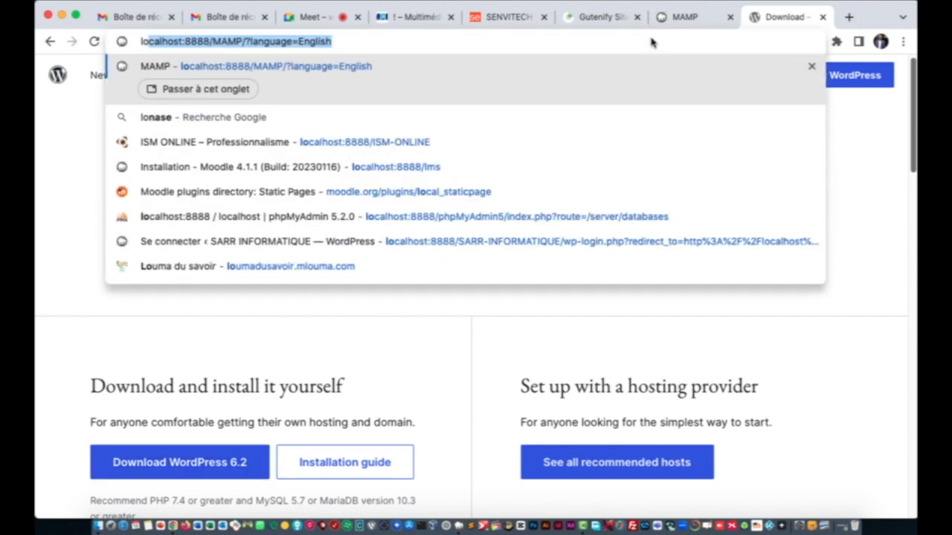
{"action": "key", "text": "Return"}
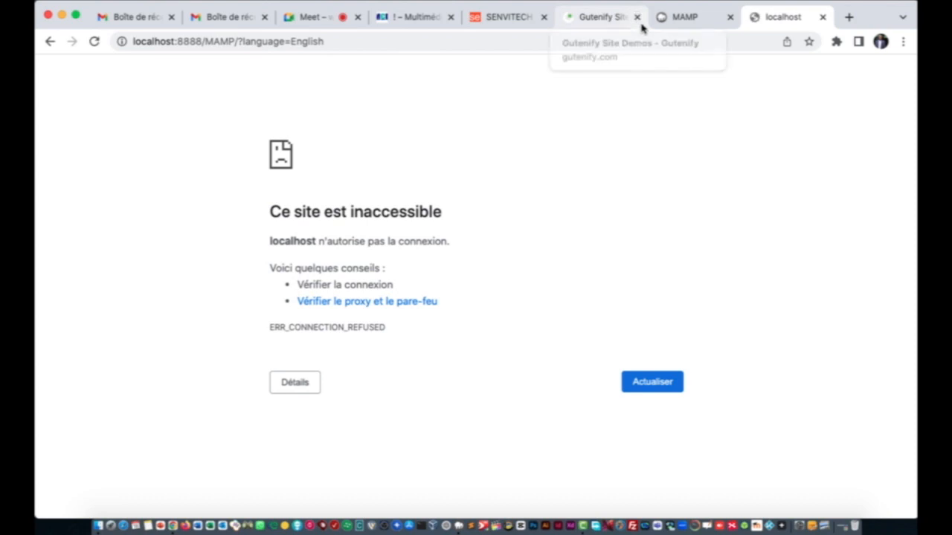
Step: Start the MAMP servers and reload the localhost:8888/MAMP page
{"action": "left_click", "coordinate": [460, 530]}
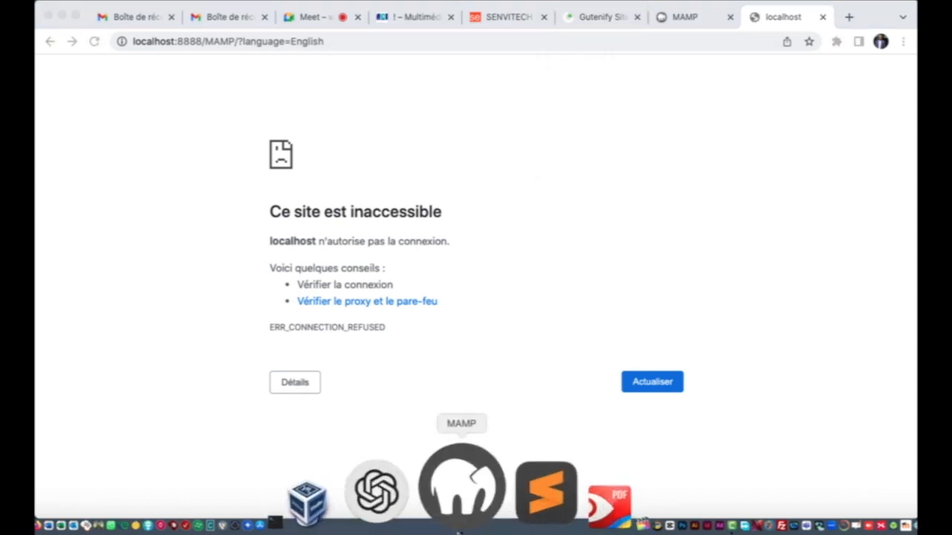
{"action": "left_click", "coordinate": [406, 126]}
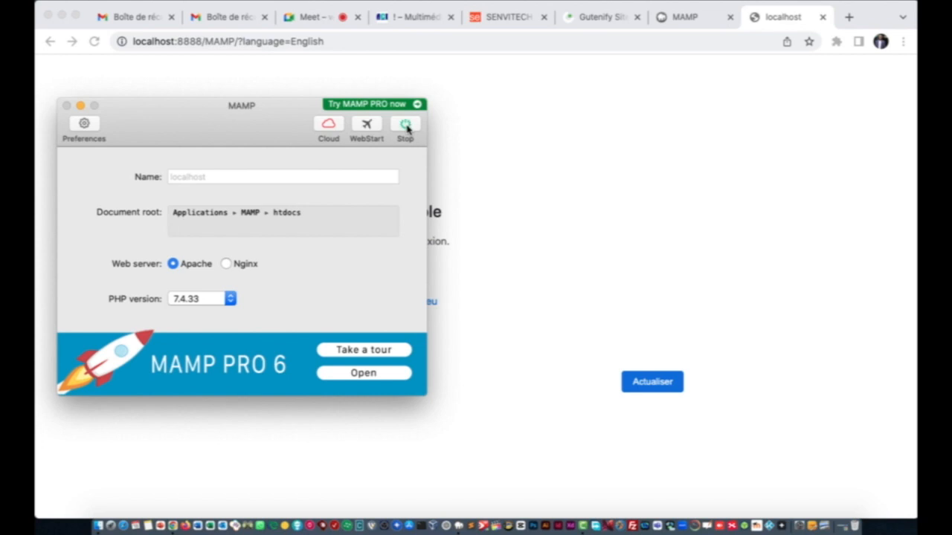
{"action": "left_click", "coordinate": [469, 106]}
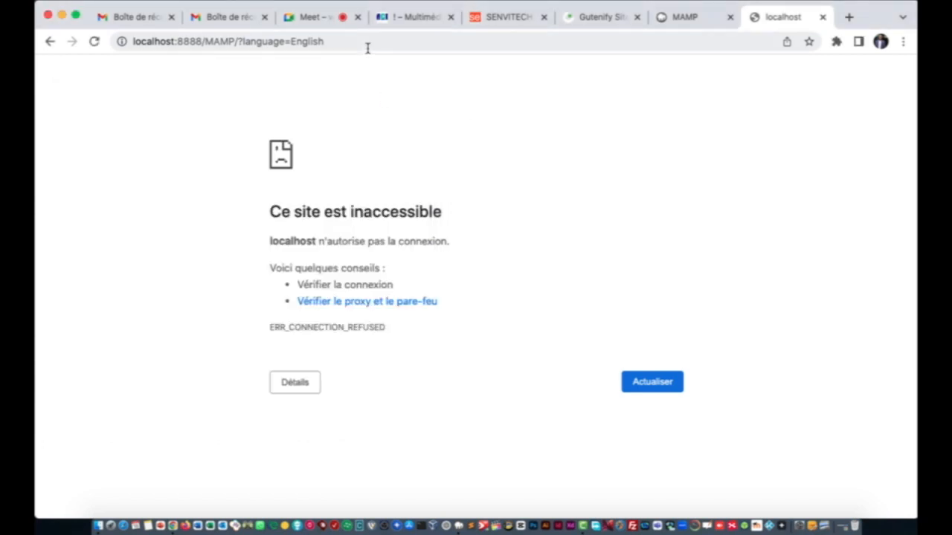
{"action": "left_click", "coordinate": [93, 42]}
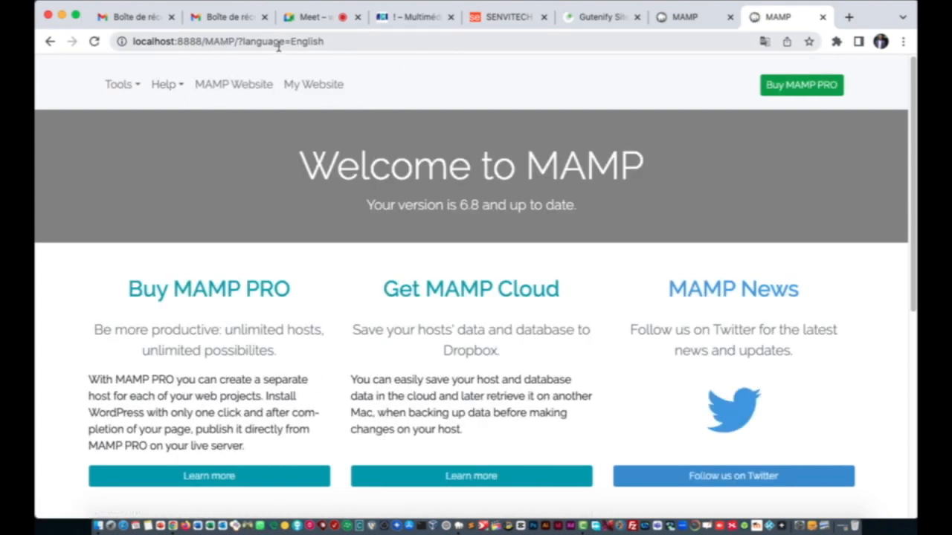
Step: Change the address to localhost:8888/phpMyAdmin5 to load phpMyAdmin's databases page
{"action": "left_click", "coordinate": [346, 42]}
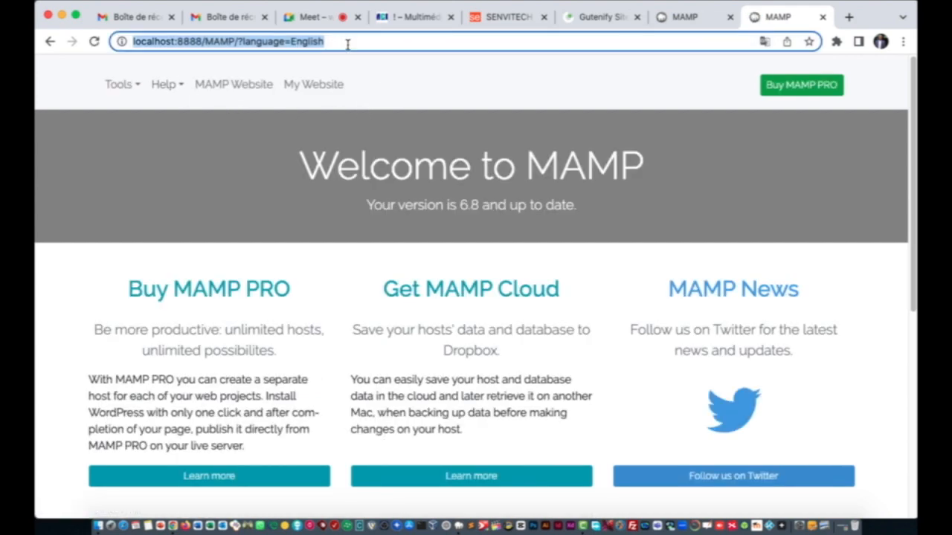
{"action": "left_click", "coordinate": [347, 41]}
{"action": "key", "text": "BackSpace"}
{"action": "key", "text": "BackSpace"}
{"action": "key", "text": "BackSpace"}
{"action": "key", "text": "BackSpace"}
{"action": "key", "text": "BackSpace"}
{"action": "key", "text": "BackSpace"}
{"action": "key", "text": "BackSpace"}
{"action": "key", "text": "BackSpace"}
{"action": "key", "text": "BackSpace"}
{"action": "key", "text": "BackSpace"}
{"action": "key", "text": "BackSpace"}
{"action": "key", "text": "BackSpace"}
{"action": "key", "text": "BackSpace"}
{"action": "key", "text": "BackSpace"}
{"action": "key", "text": "BackSpace"}
{"action": "key", "text": "BackSpace"}
{"action": "key", "text": "BackSpace"}
{"action": "key", "text": "BackSpace"}
{"action": "key", "text": "BackSpace"}
{"action": "key", "text": "BackSpace"}
{"action": "key", "text": "BackSpace"}
{"action": "key", "text": "BackSpace"}
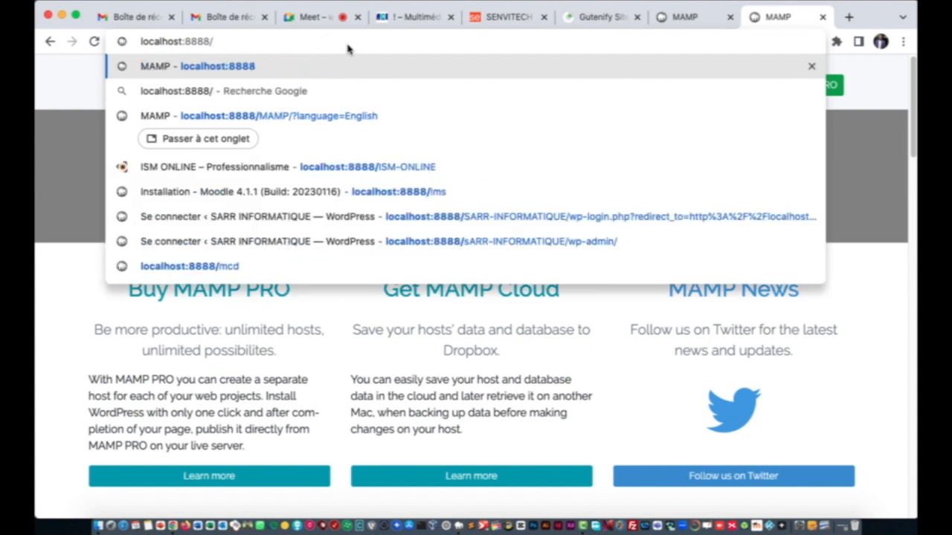
{"action": "key", "text": "BackSpace"}
{"action": "key", "text": "BackSpace"}
{"action": "key", "text": "BackSpace"}
{"action": "key", "text": "BackSpace"}
{"action": "key", "text": "BackSpace"}
{"action": "key", "text": "BackSpace"}
{"action": "key", "text": "BackSpace"}
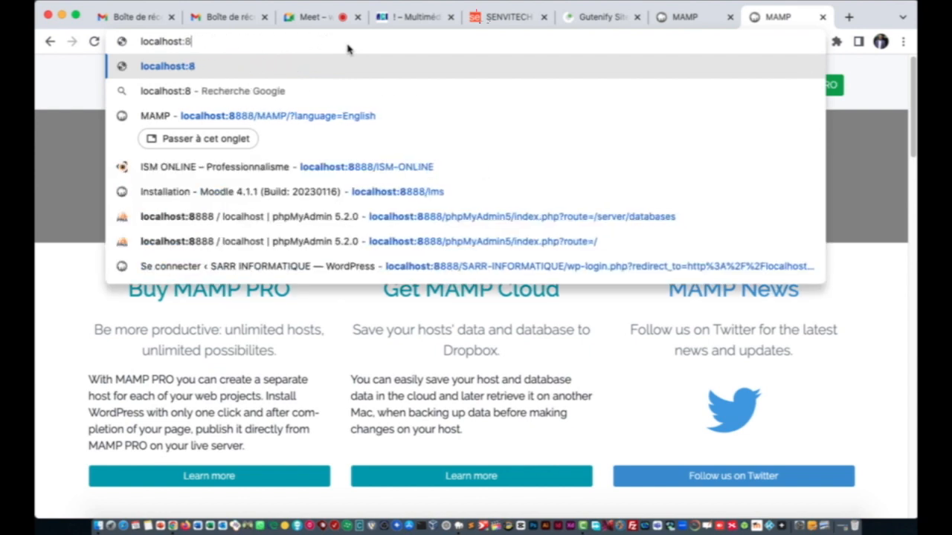
{"action": "type", "text": "t/"}
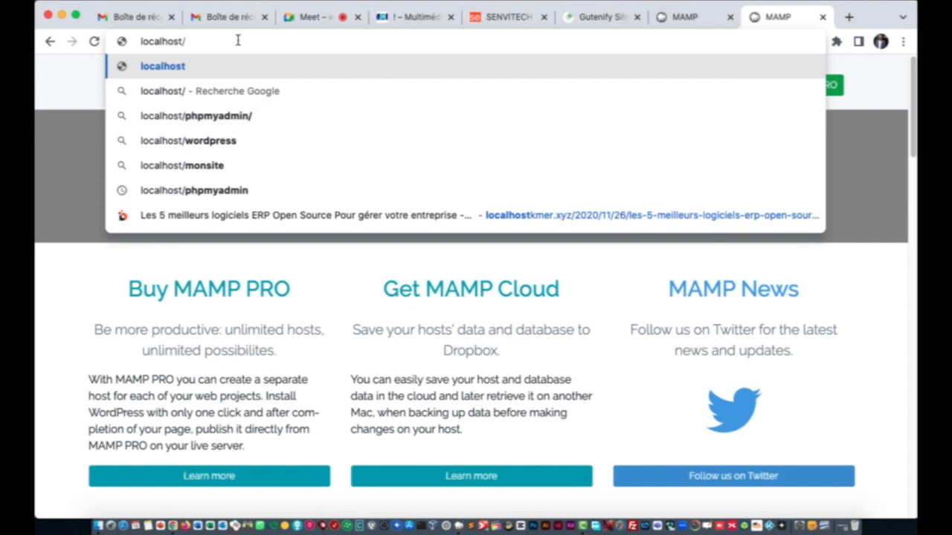
{"action": "key", "text": "BackSpace"}
{"action": "type", "text": ":"}
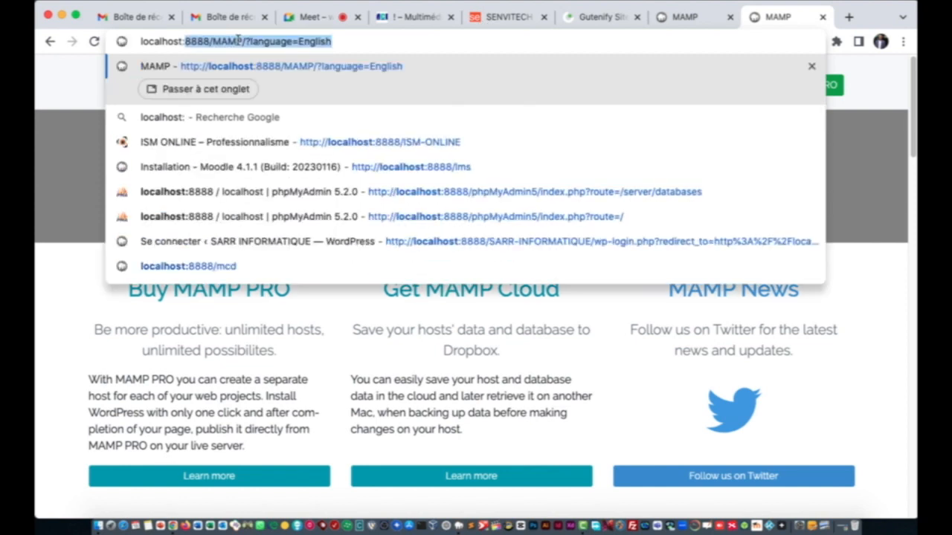
{"action": "type", "text": "8888/"}
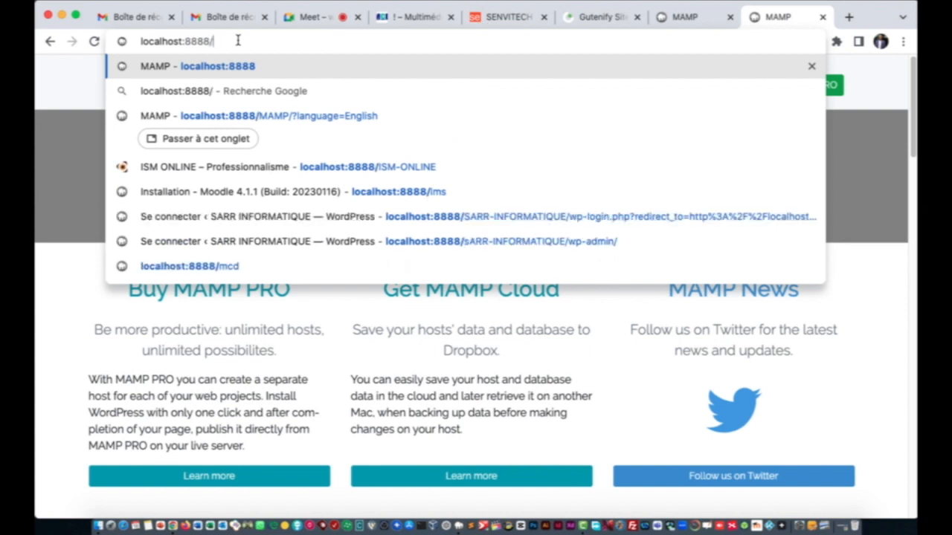
{"action": "type", "text": "p"}
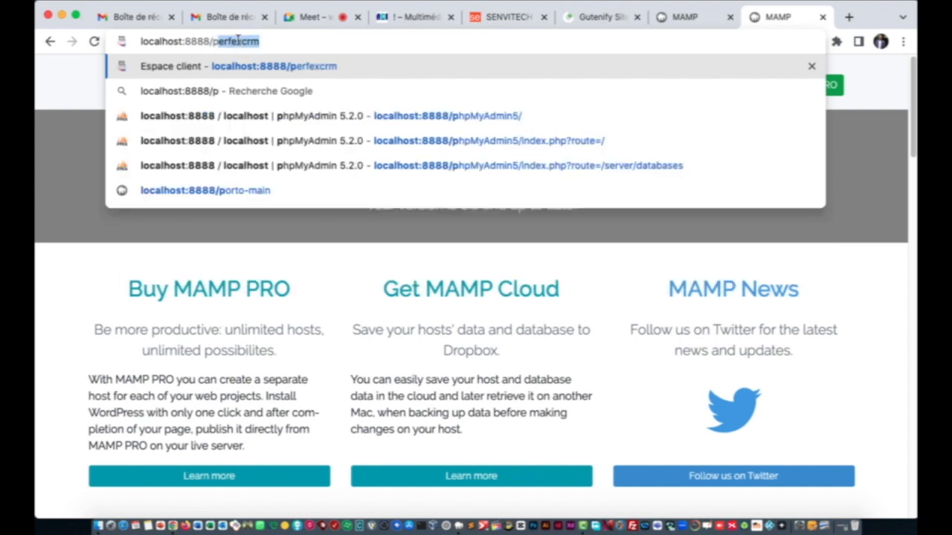
{"action": "type", "text": "h"}
{"action": "key", "text": "Return"}
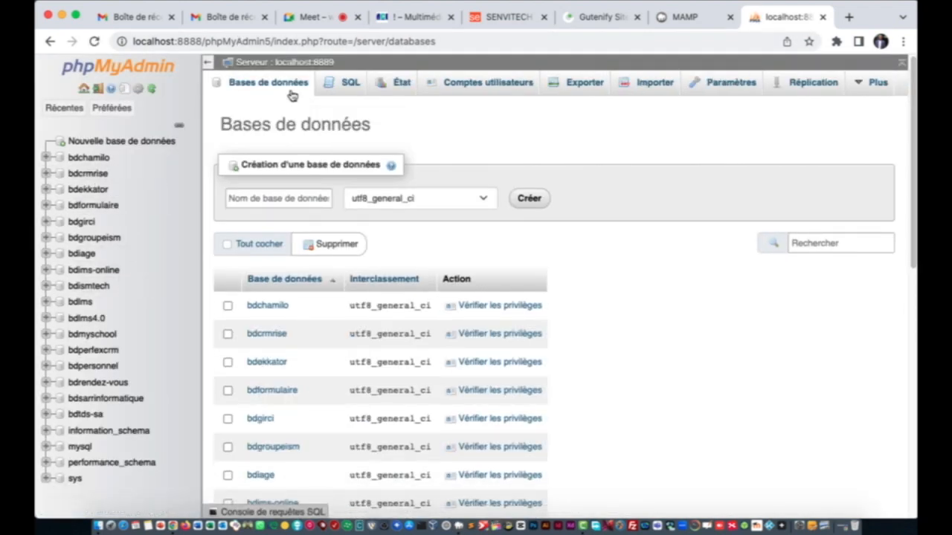
Step: Create an empty database named bdmcd on the Bases de données tab
{"action": "left_click", "coordinate": [276, 88]}
{"action": "left_click", "coordinate": [280, 202]}
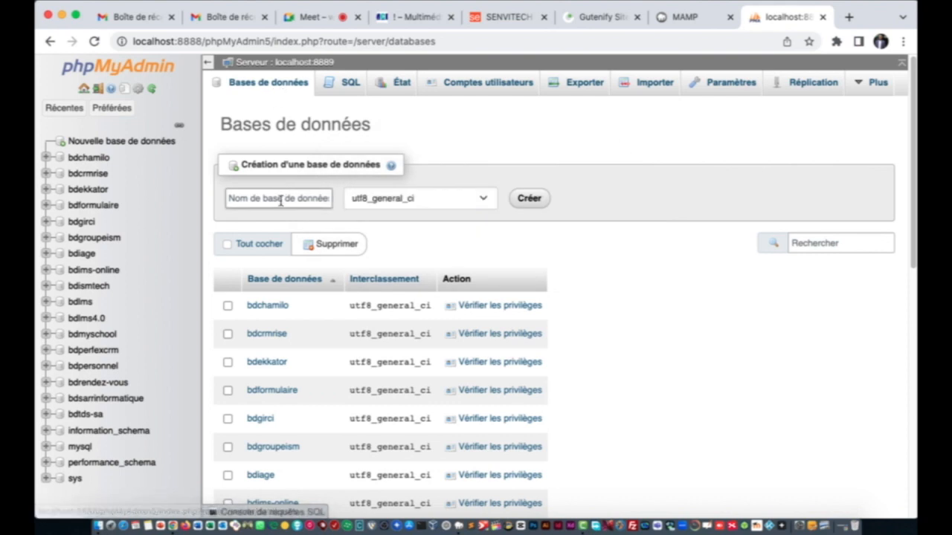
{"action": "left_click", "coordinate": [281, 199]}
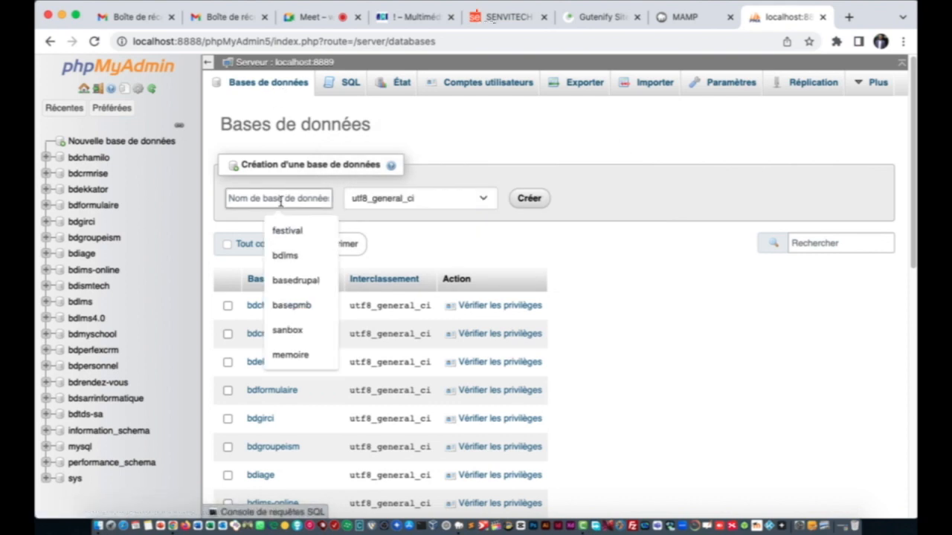
{"action": "type", "text": "bd"}
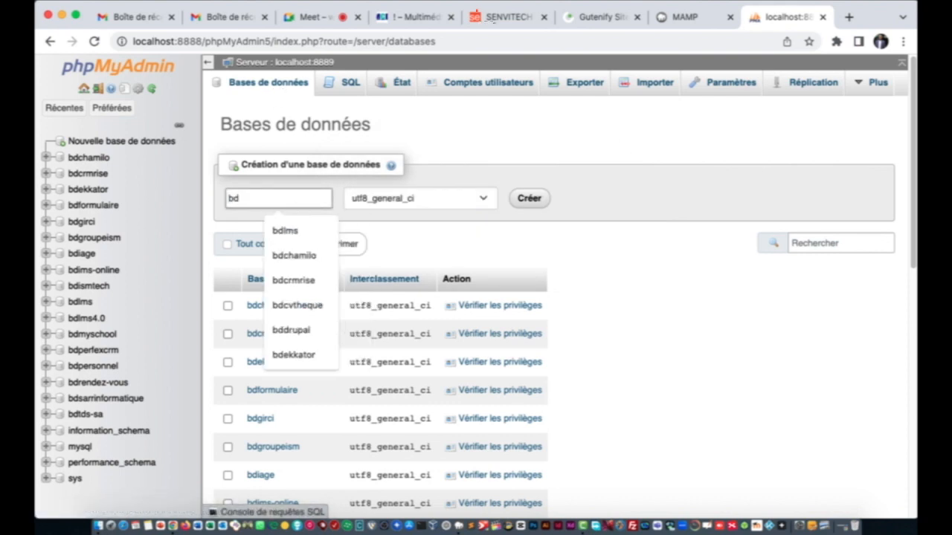
{"action": "type", "text": "mcd"}
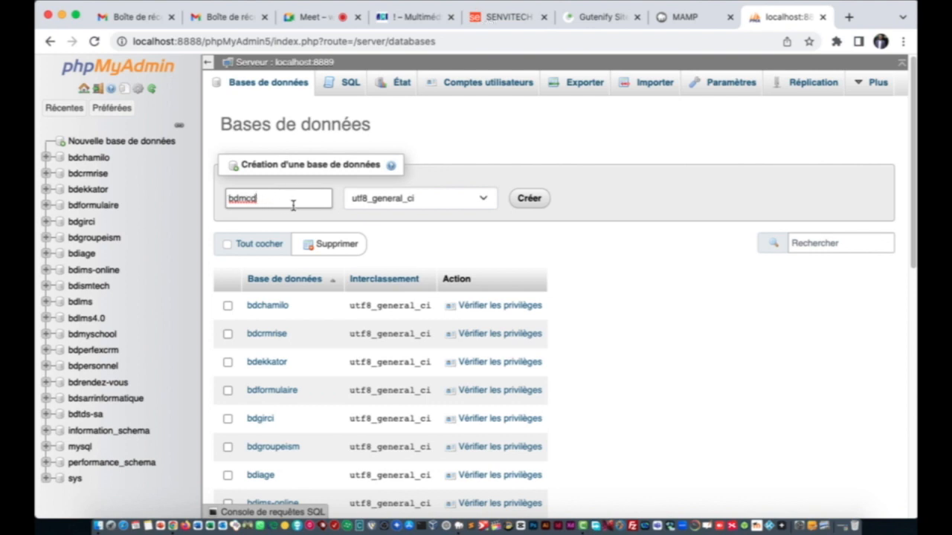
{"action": "left_click", "coordinate": [533, 203]}
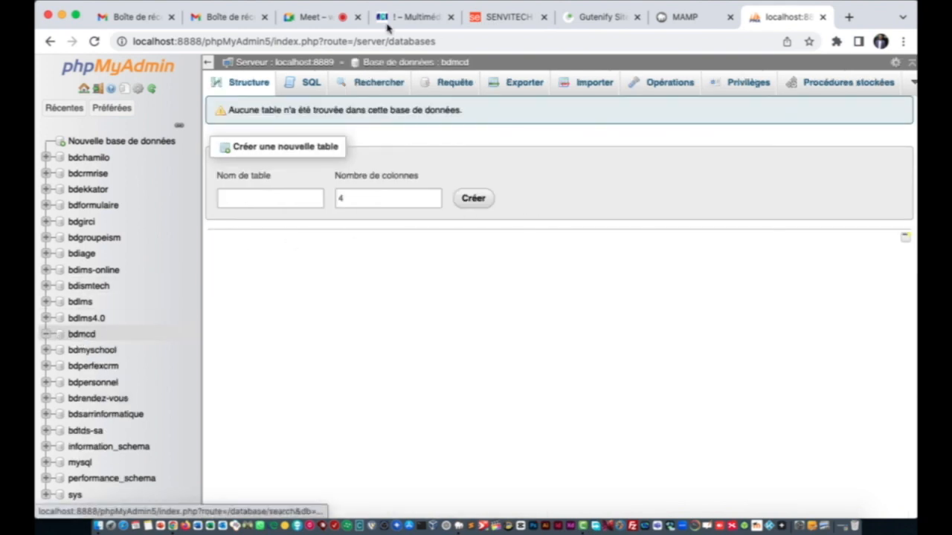
{"action": "left_click", "coordinate": [407, 45]}
Step: Go to localhost:8888/mcd to reach the WordPress setup language page
{"action": "type", "text": "lo"}
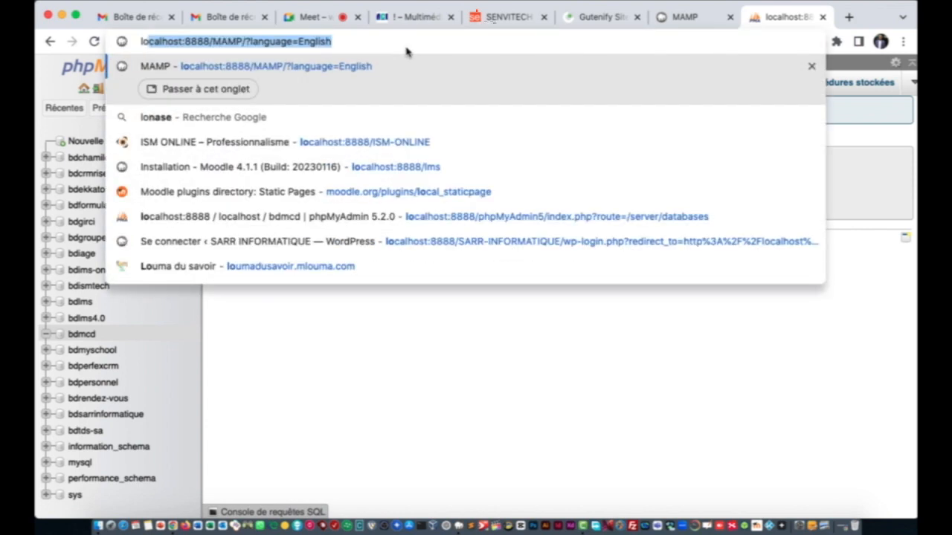
{"action": "key", "text": "Right"}
{"action": "key", "text": "BackSpace"}
{"action": "key", "text": "BackSpace"}
{"action": "key", "text": "BackSpace"}
{"action": "key", "text": "BackSpace"}
{"action": "key", "text": "BackSpace"}
{"action": "key", "text": "BackSpace"}
{"action": "key", "text": "BackSpace"}
{"action": "key", "text": "BackSpace"}
{"action": "key", "text": "BackSpace"}
{"action": "key", "text": "BackSpace"}
{"action": "key", "text": "BackSpace"}
{"action": "key", "text": "BackSpace"}
{"action": "key", "text": "BackSpace"}
{"action": "key", "text": "BackSpace"}
{"action": "key", "text": "BackSpace"}
{"action": "key", "text": "BackSpace"}
{"action": "key", "text": "BackSpace"}
{"action": "key", "text": "BackSpace"}
{"action": "key", "text": "BackSpace"}
{"action": "key", "text": "BackSpace"}
{"action": "key", "text": "BackSpace"}
{"action": "key", "text": "BackSpace"}
{"action": "key", "text": "BackSpace"}
{"action": "key", "text": "BackSpace"}
{"action": "key", "text": "BackSpace"}
{"action": "key", "text": "BackSpace"}
{"action": "key", "text": "BackSpace"}
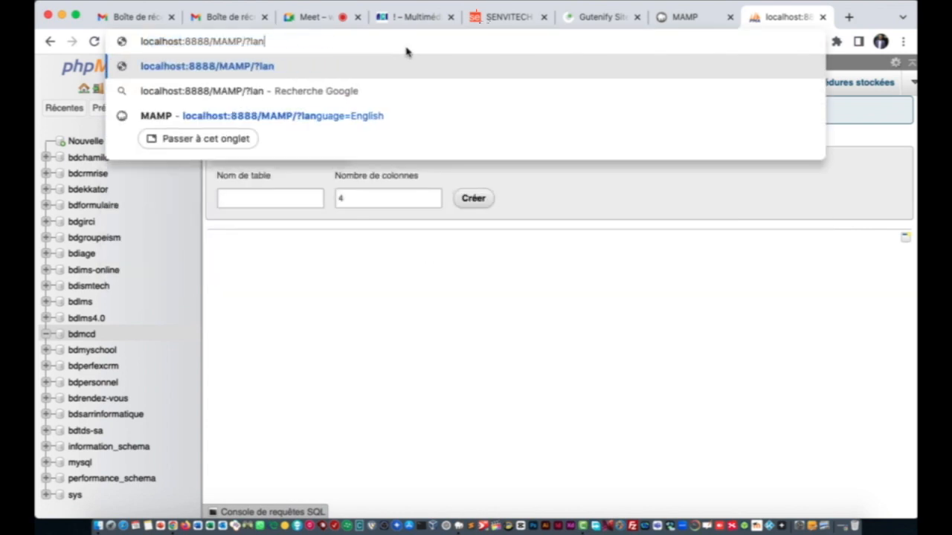
{"action": "key", "text": "BackSpace"}
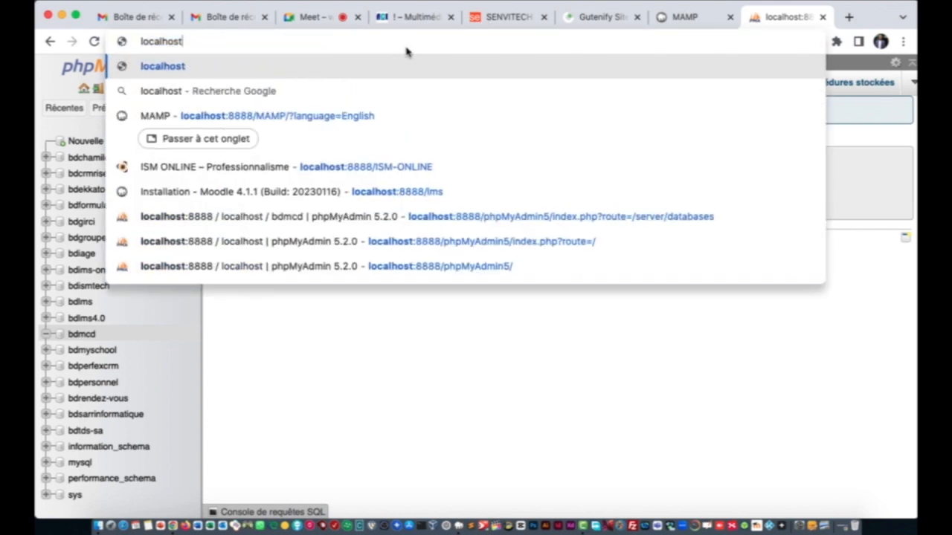
{"action": "type", "text": "/mcd"}
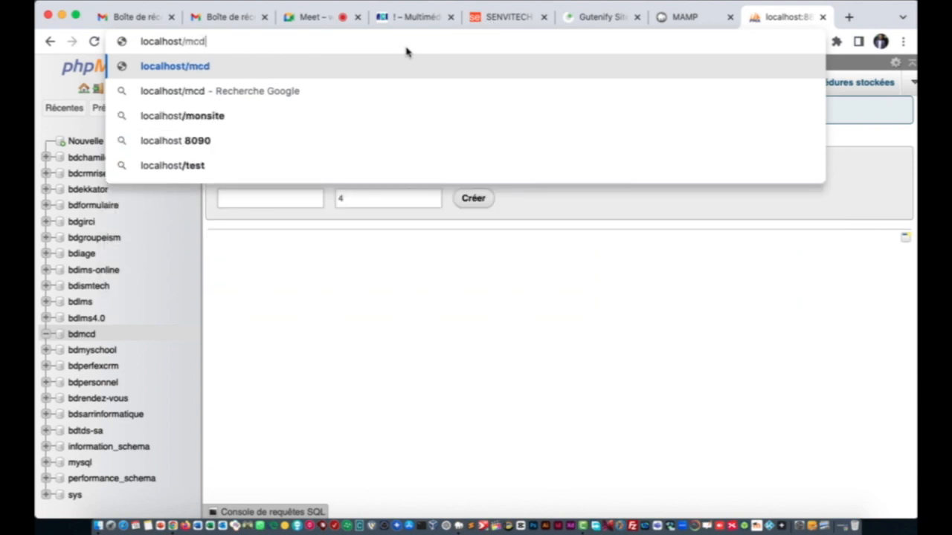
{"action": "key", "text": "BackSpace"}
{"action": "key", "text": "BackSpace"}
{"action": "key", "text": "BackSpace"}
{"action": "key", "text": "BackSpace"}
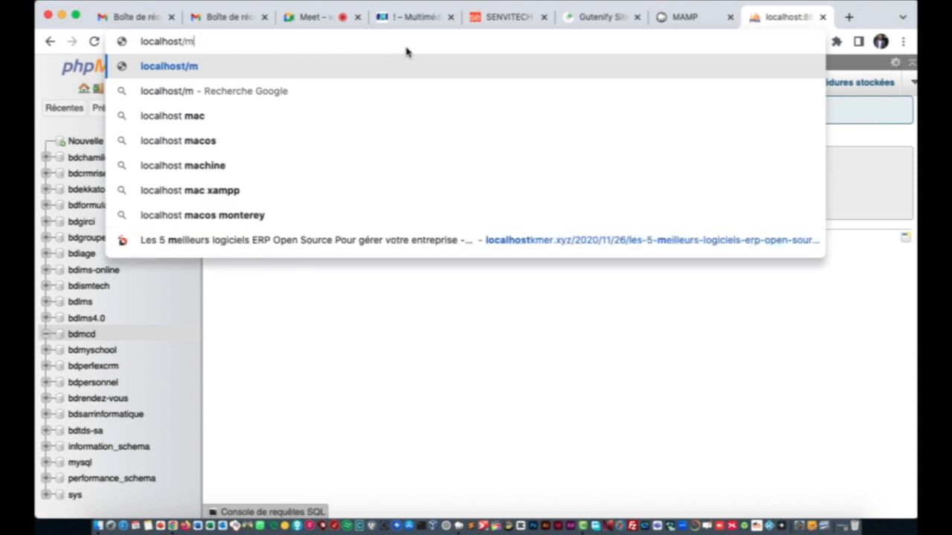
{"action": "type", "text": ":"}
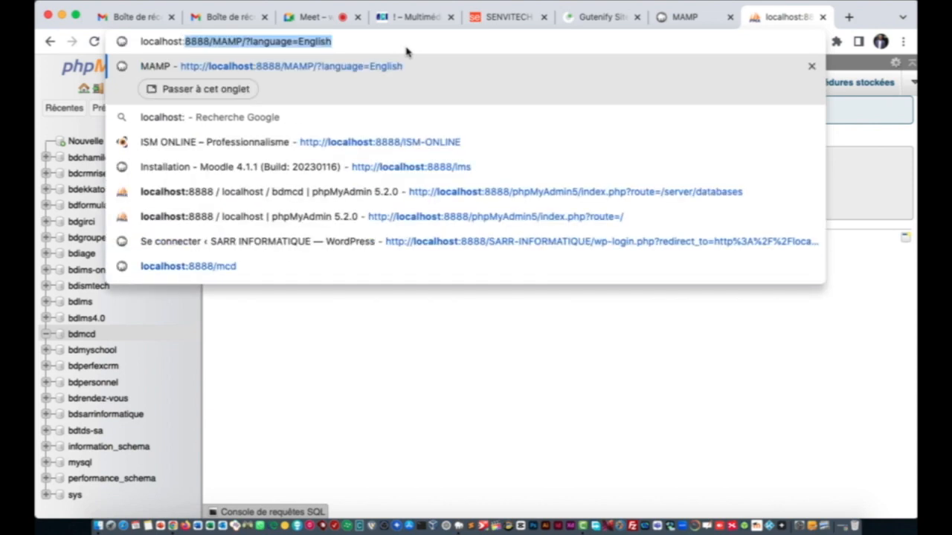
{"action": "key", "text": "Right"}
{"action": "key", "text": "BackSpace"}
{"action": "key", "text": "BackSpace"}
{"action": "key", "text": "BackSpace"}
{"action": "key", "text": "BackSpace"}
{"action": "key", "text": "BackSpace"}
{"action": "key", "text": "BackSpace"}
{"action": "key", "text": "BackSpace"}
{"action": "key", "text": "BackSpace"}
{"action": "key", "text": "BackSpace"}
{"action": "key", "text": "BackSpace"}
{"action": "key", "text": "BackSpace"}
{"action": "key", "text": "BackSpace"}
{"action": "key", "text": "BackSpace"}
{"action": "key", "text": "BackSpace"}
{"action": "key", "text": "BackSpace"}
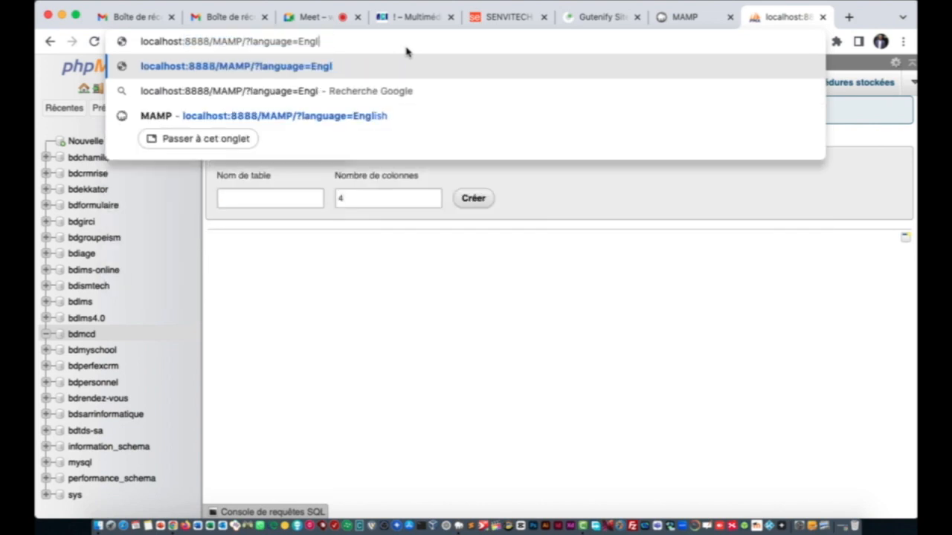
{"action": "key", "text": "BackSpace"}
{"action": "key", "text": "BackSpace"}
{"action": "key", "text": "BackSpace"}
{"action": "key", "text": "BackSpace"}
{"action": "key", "text": "BackSpace"}
{"action": "key", "text": "BackSpace"}
{"action": "key", "text": "BackSpace"}
{"action": "key", "text": "BackSpace"}
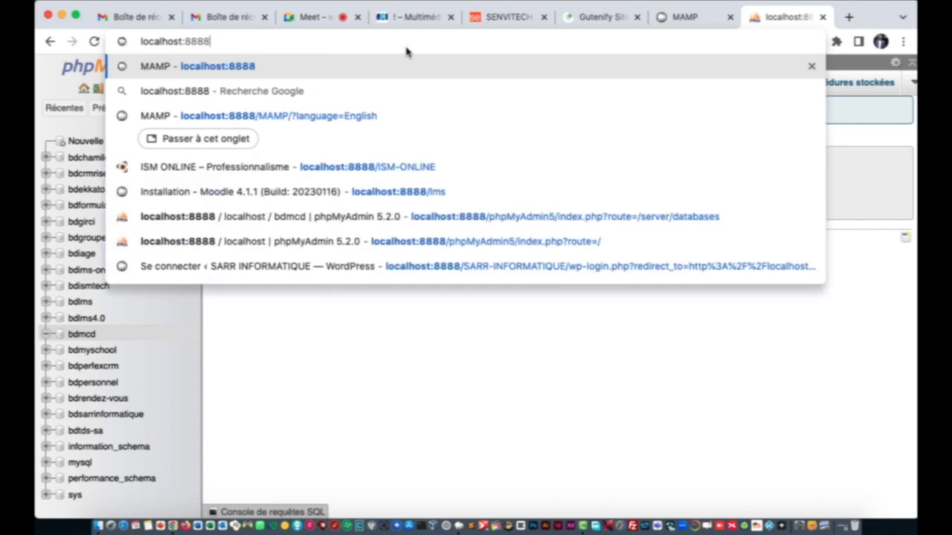
{"action": "type", "text": "/"}
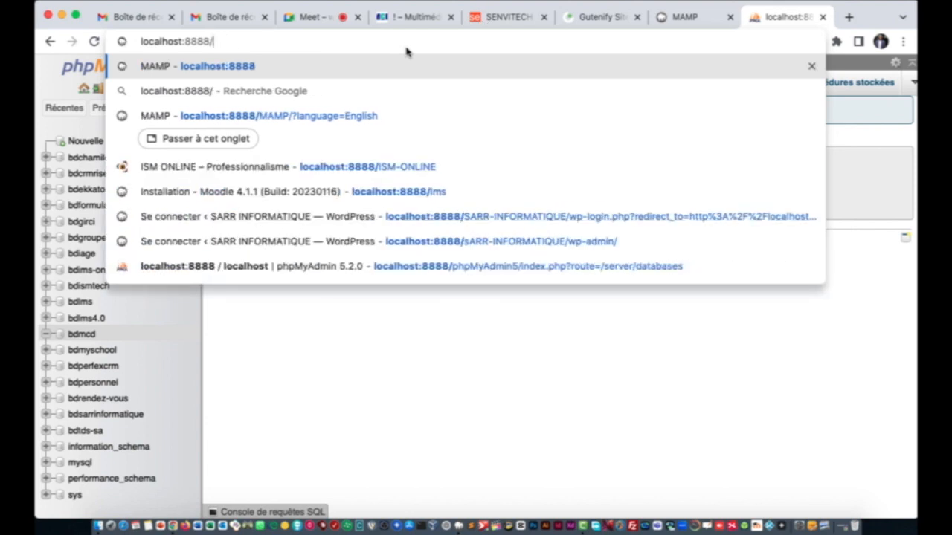
{"action": "type", "text": "mcd"}
{"action": "key", "text": "Return"}
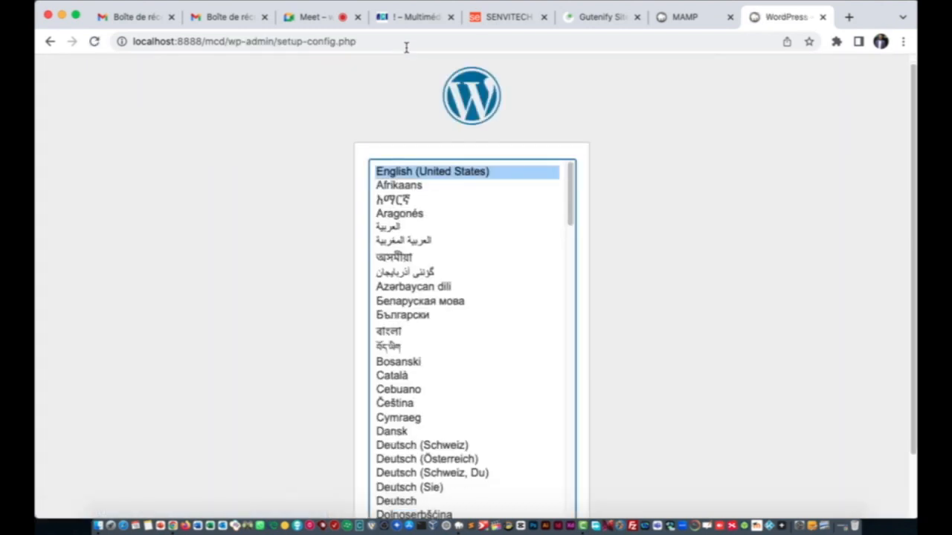
Step: Choose Français as the installation language and proceed to the database connection form
{"action": "scroll", "coordinate": [455, 406], "scroll_direction": "down", "scroll_amount": 5}
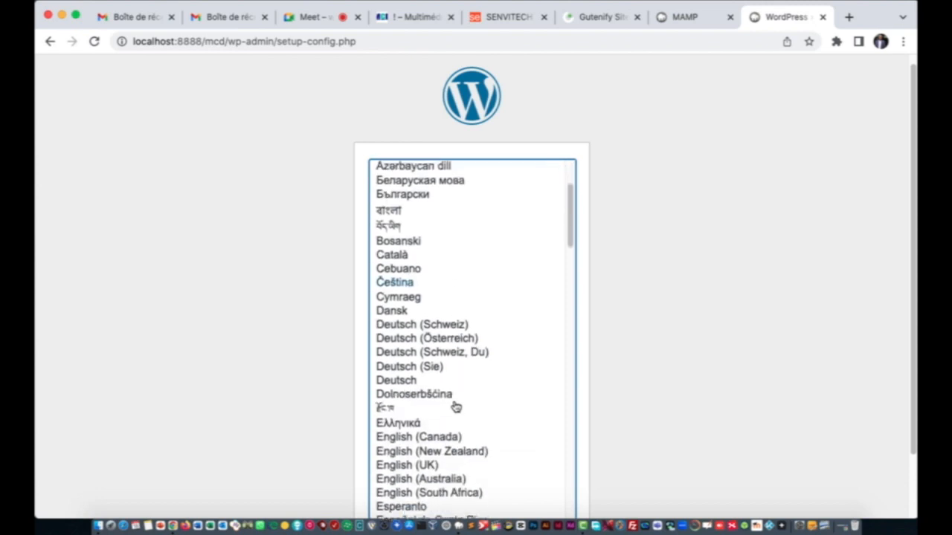
{"action": "scroll", "coordinate": [455, 406], "scroll_direction": "down", "scroll_amount": 10}
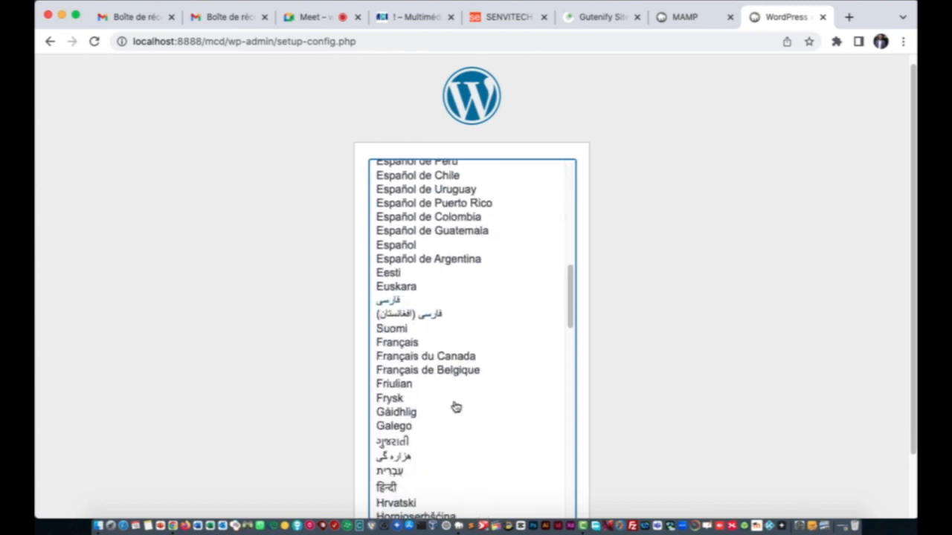
{"action": "left_click", "coordinate": [398, 320]}
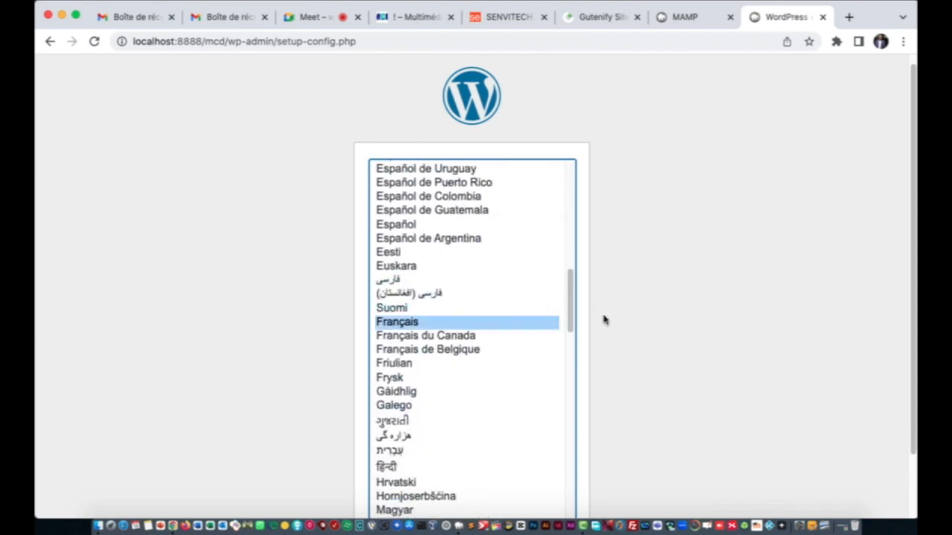
{"action": "scroll", "coordinate": [606, 334], "scroll_direction": "down", "scroll_amount": 2}
{"action": "left_click", "coordinate": [543, 481]}
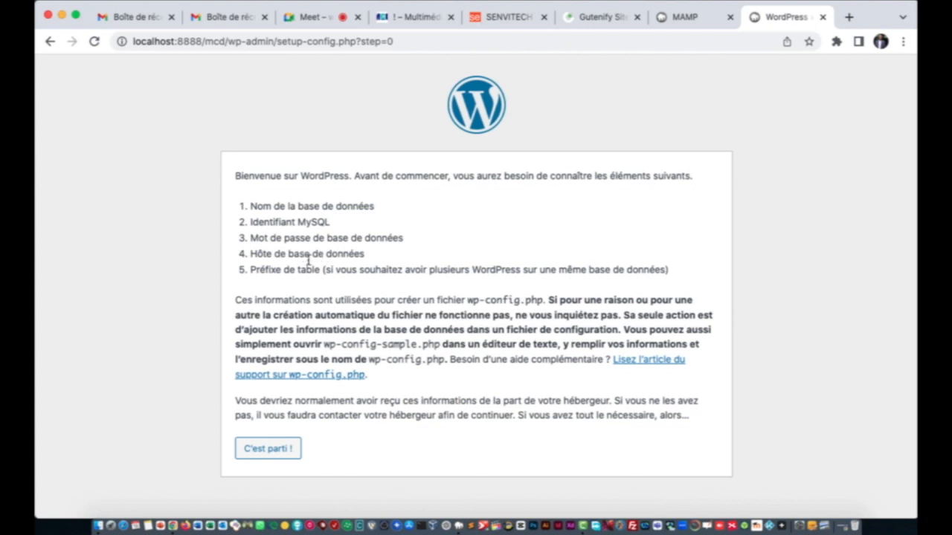
{"action": "left_click", "coordinate": [271, 453]}
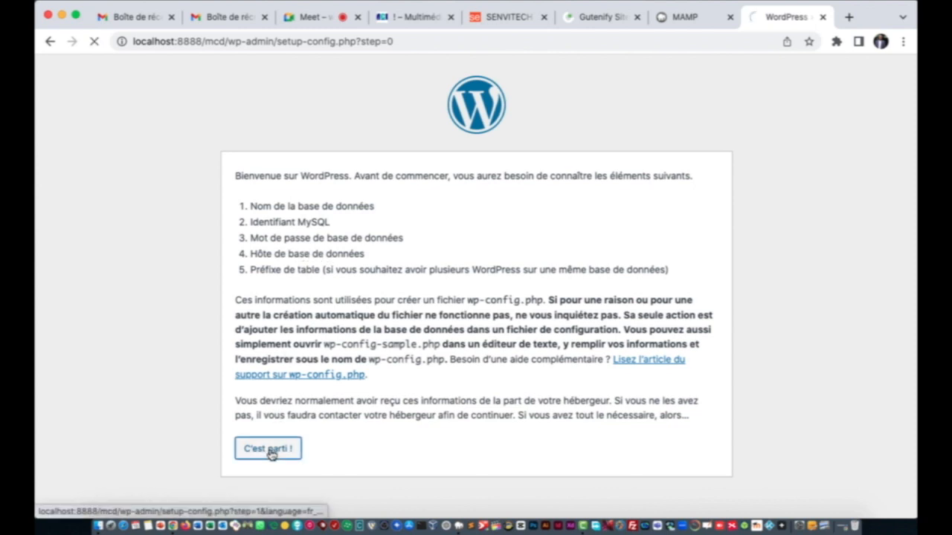
{"action": "left_click", "coordinate": [389, 227]}
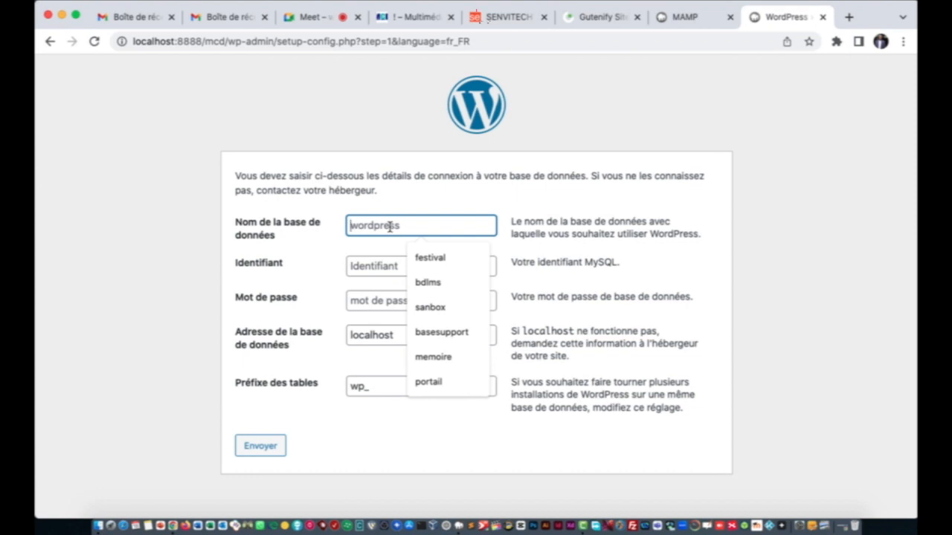
Step: Enter database bdmcd, username root and the database password, submit, and launch the installation
{"action": "type", "text": "bdmcd"}
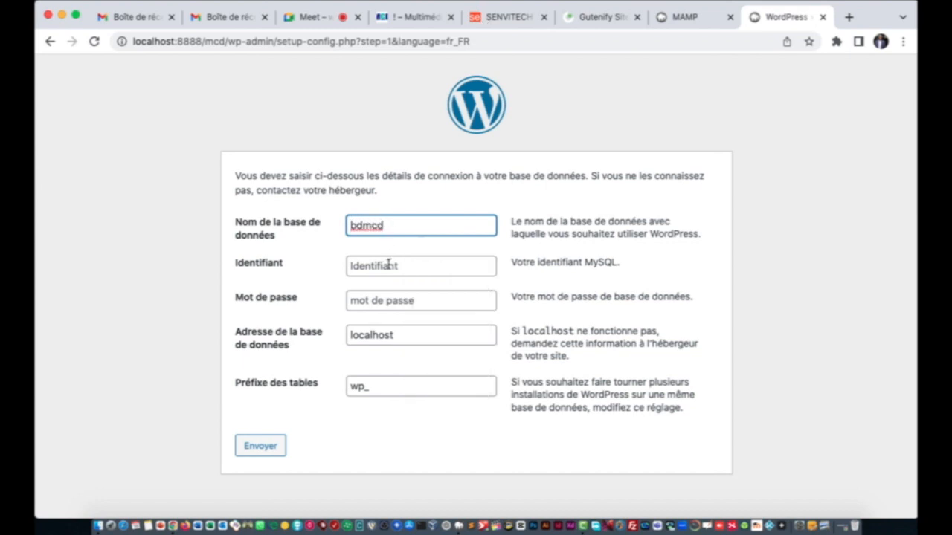
{"action": "left_click", "coordinate": [388, 264]}
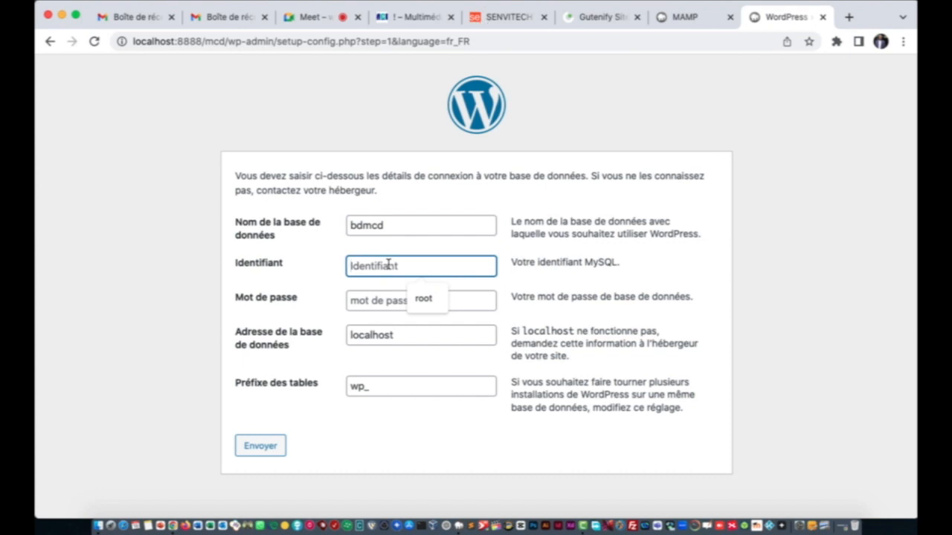
{"action": "type", "text": "root"}
{"action": "left_click", "coordinate": [382, 300]}
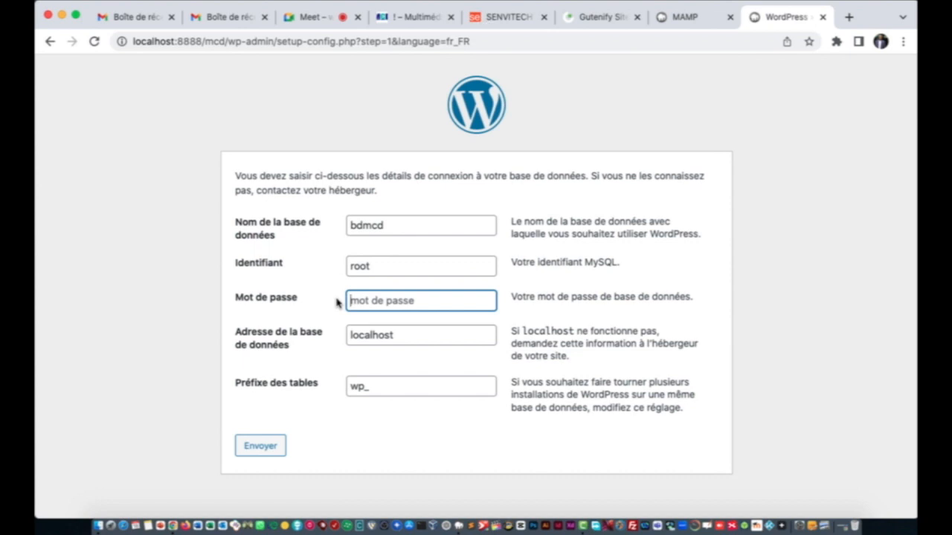
{"action": "type", "text": "root"}
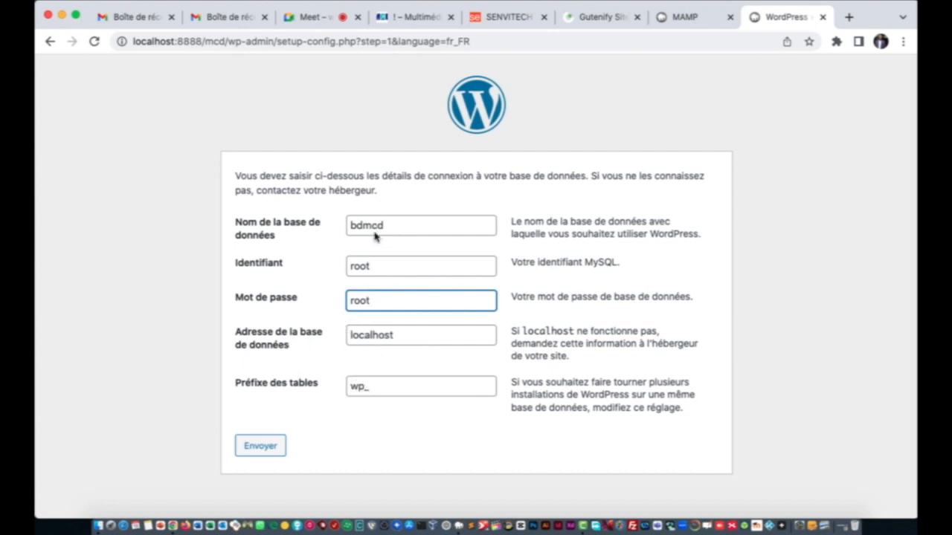
{"action": "left_click", "coordinate": [263, 450]}
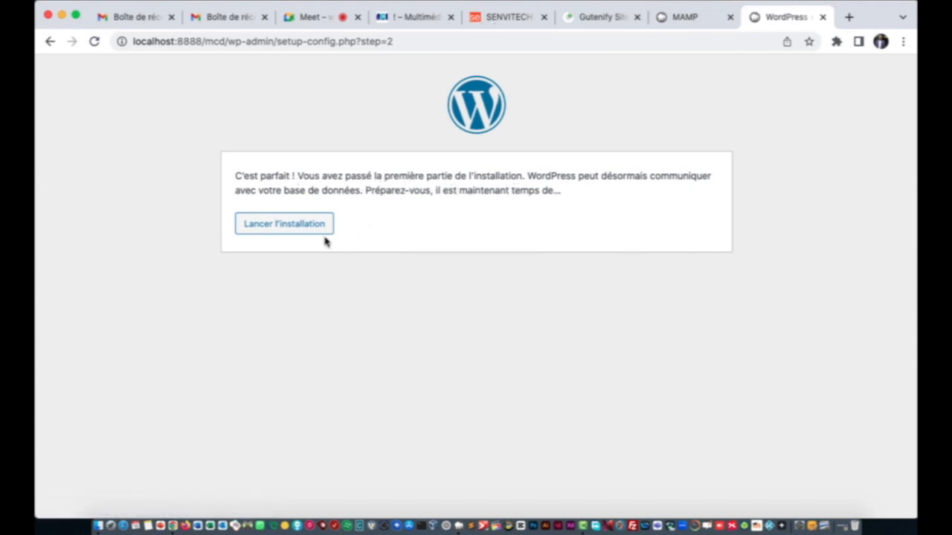
{"action": "left_click", "coordinate": [277, 229]}
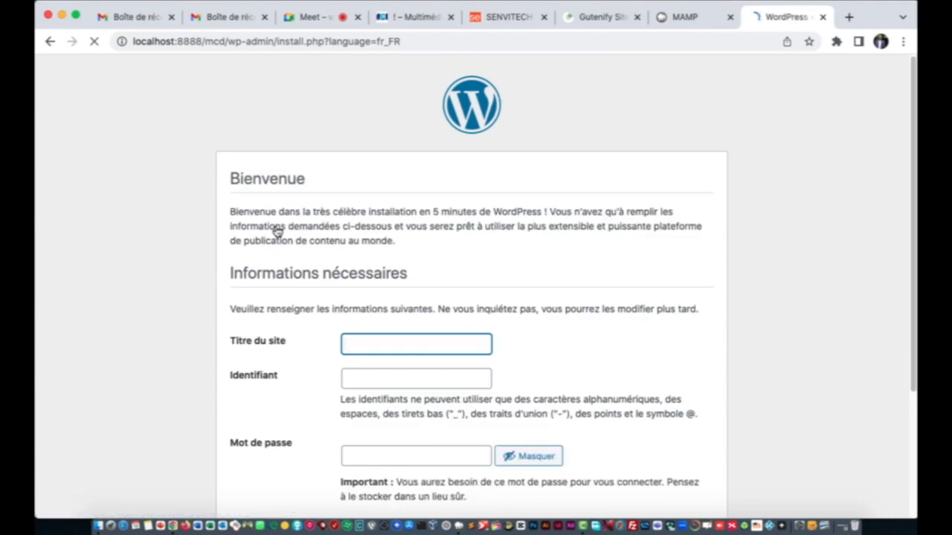
Step: Enter site title MCD DIOURBEL and the admin username
{"action": "scroll", "coordinate": [461, 276], "scroll_direction": "down", "scroll_amount": 3}
{"action": "left_click", "coordinate": [403, 246]}
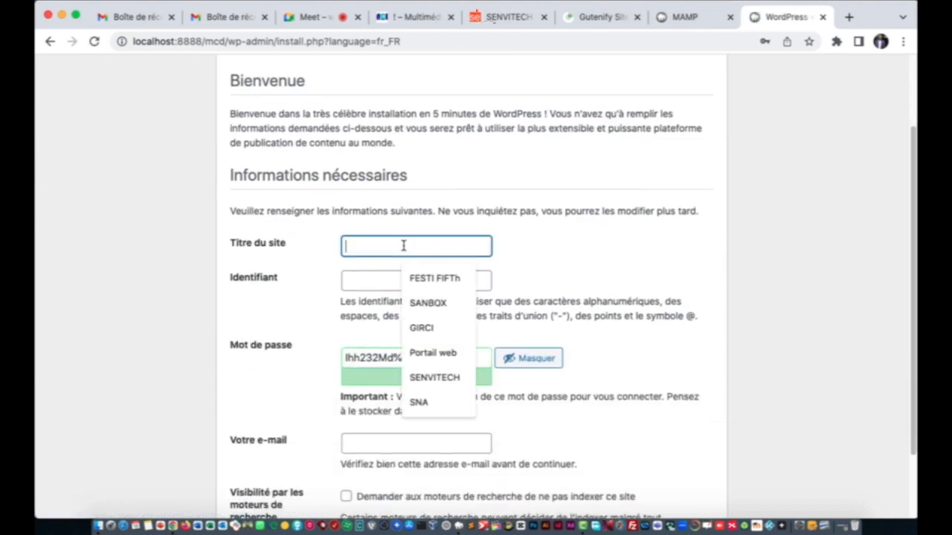
{"action": "type", "text": "MCD"}
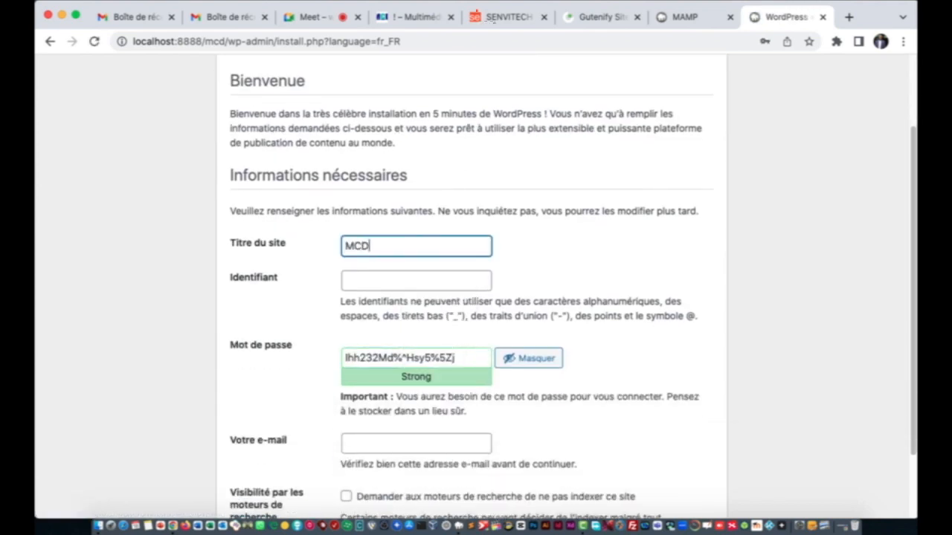
{"action": "type", "text": " DIOURBEL"}
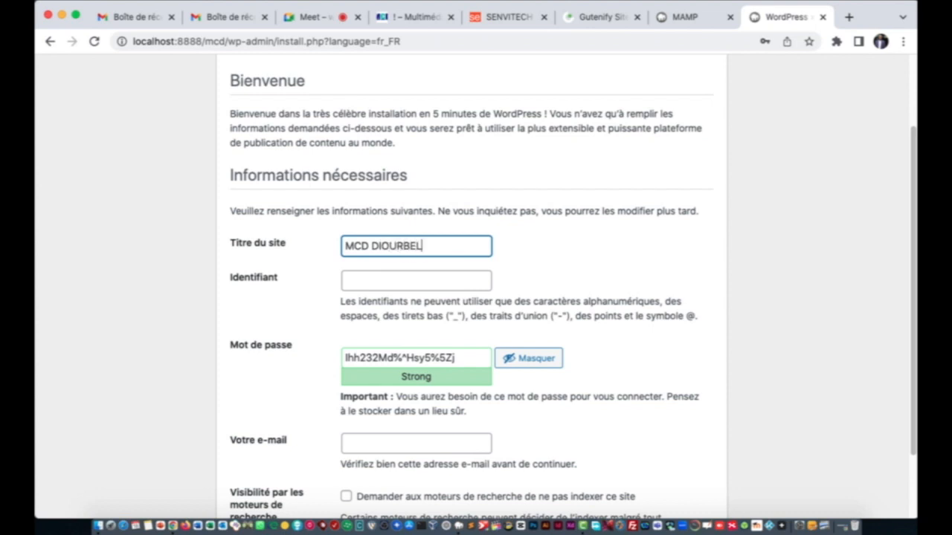
{"action": "left_click", "coordinate": [394, 278]}
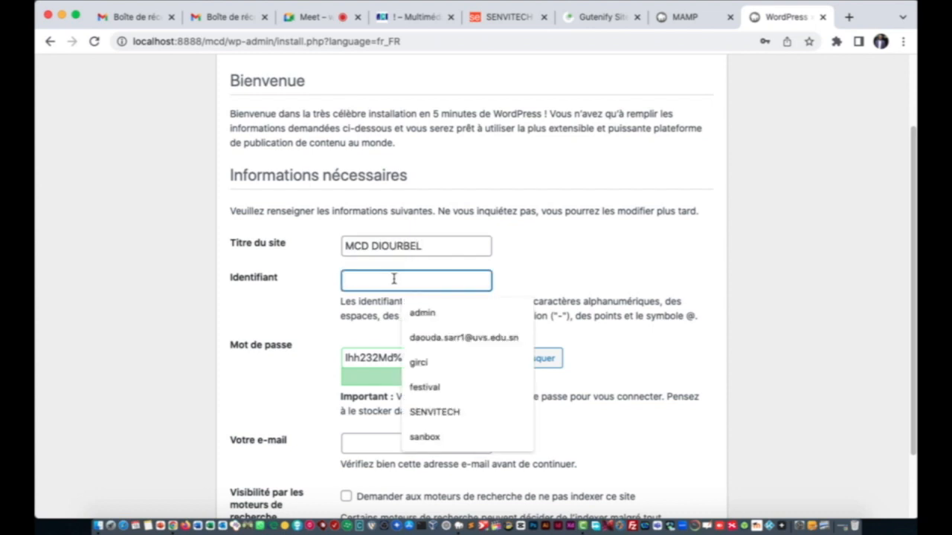
{"action": "type", "text": "adm"}
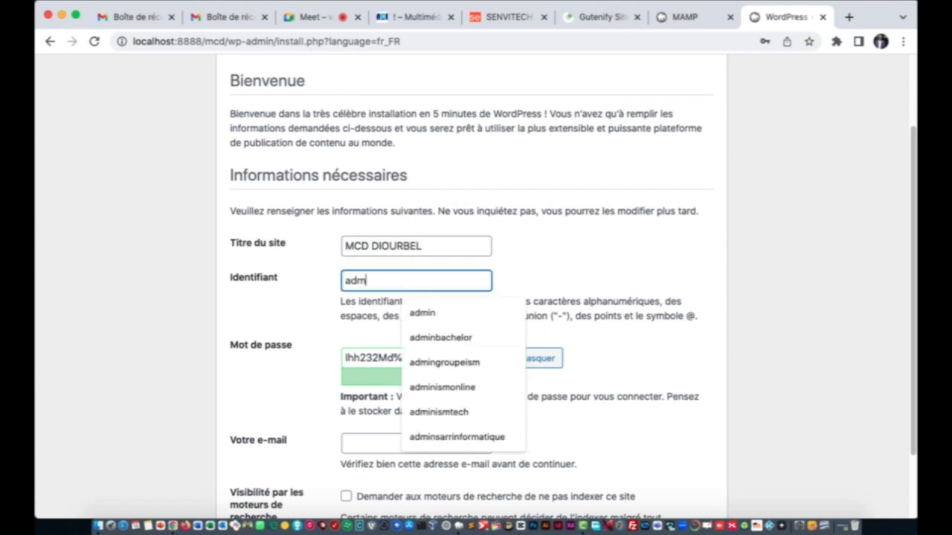
{"action": "type", "text": "inmcd"}
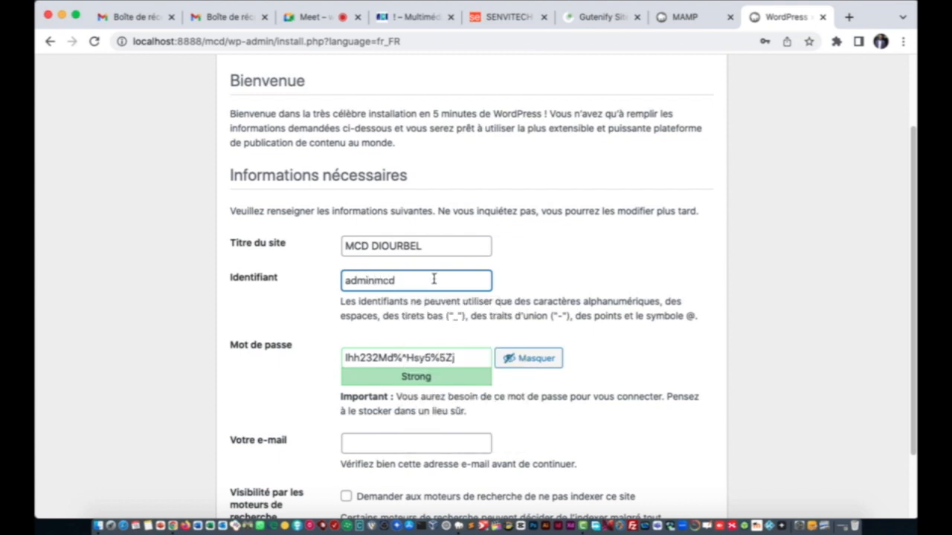
Step: Replace the generated password with a custom strong admin password
{"action": "left_click", "coordinate": [531, 283]}
{"action": "scroll", "coordinate": [531, 284], "scroll_direction": "down", "scroll_amount": 1}
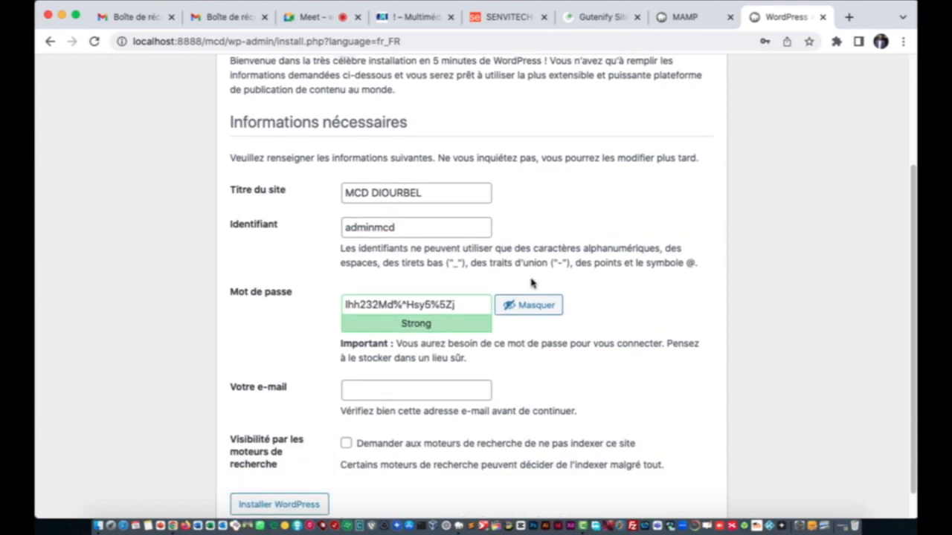
{"action": "triple_click", "coordinate": [459, 301]}
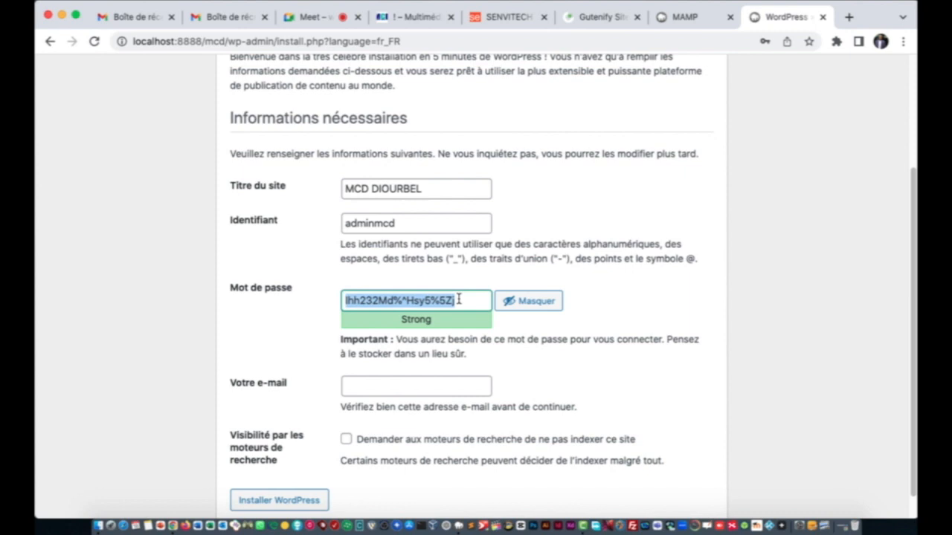
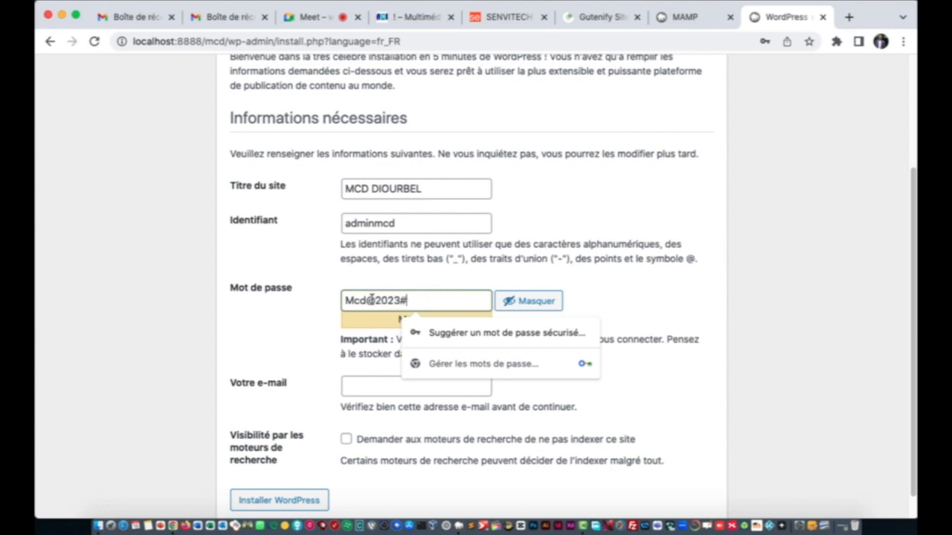
{"action": "left_click", "coordinate": [365, 300]}
{"action": "key", "text": "BackSpace"}
{"action": "key", "text": "BackSpace"}
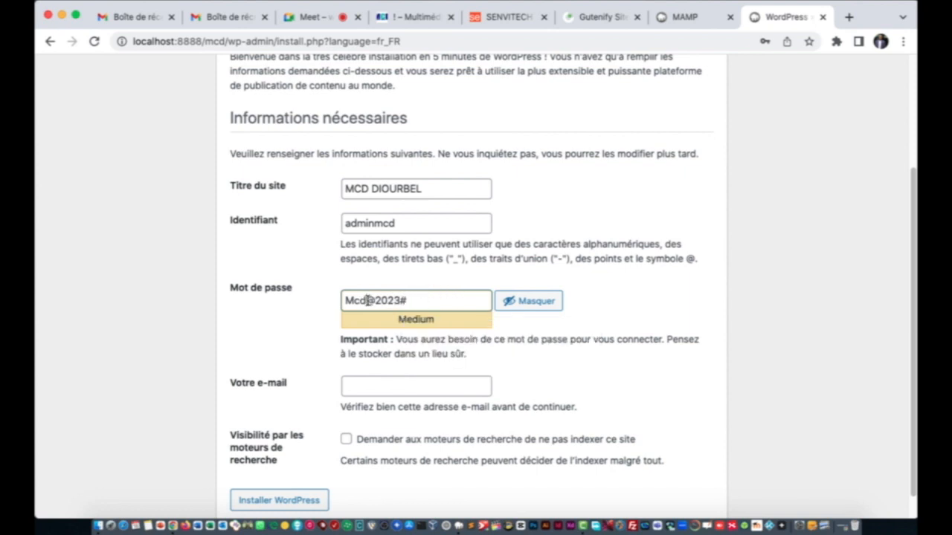
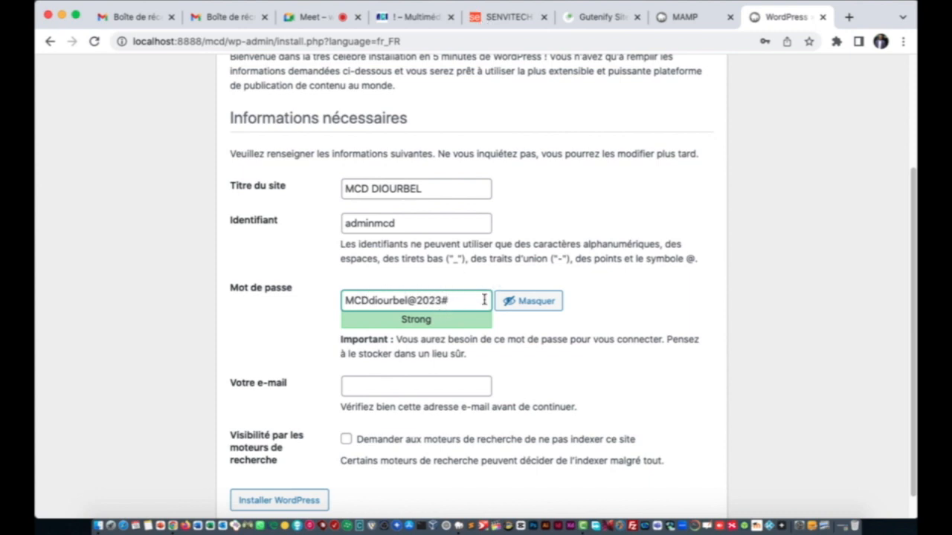
{"action": "left_click", "coordinate": [619, 292]}
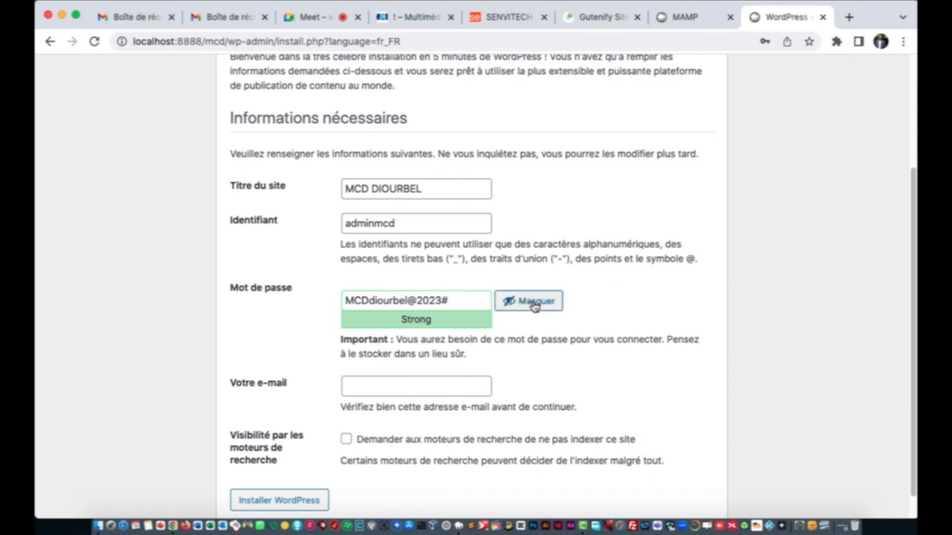
Step: Select the whole admin password and bring up Notes
{"action": "triple_click", "coordinate": [447, 302]}
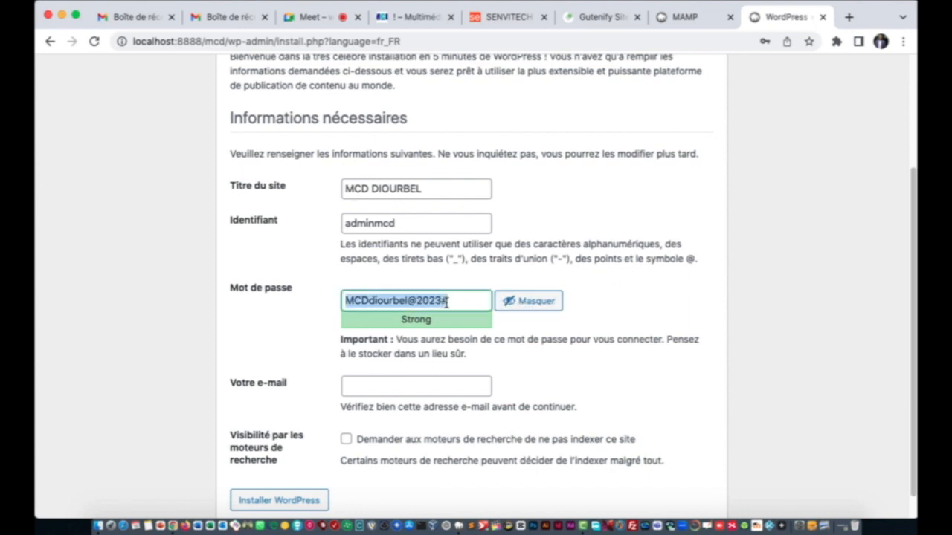
{"action": "left_click", "coordinate": [131, 489]}
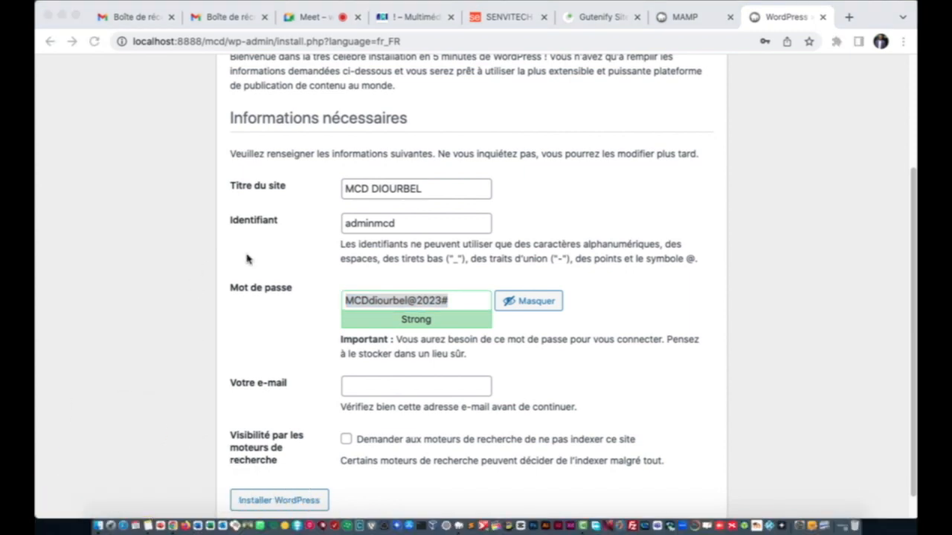
{"action": "scroll", "coordinate": [283, 270], "scroll_direction": "down", "scroll_amount": 1}
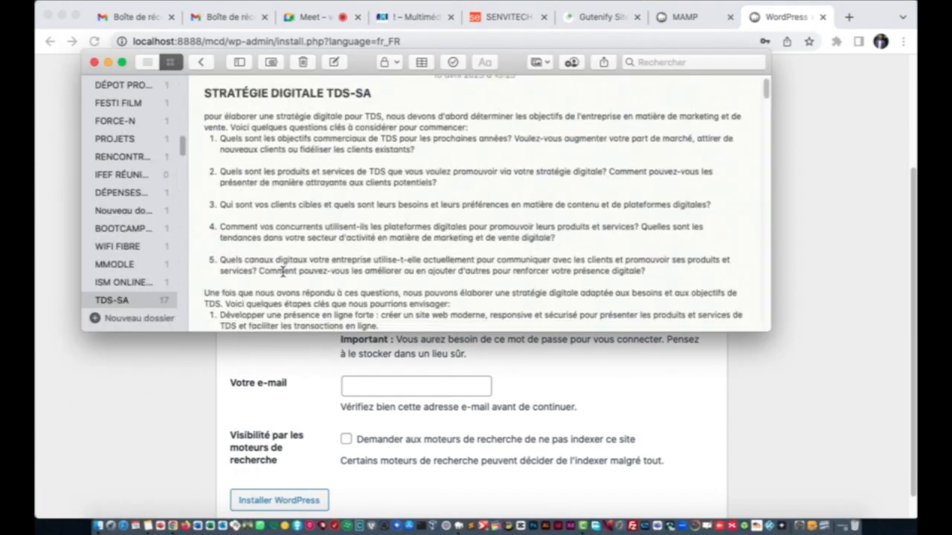
Step: Create a new Notes folder named MCD DIOURBEL
{"action": "left_click", "coordinate": [132, 319]}
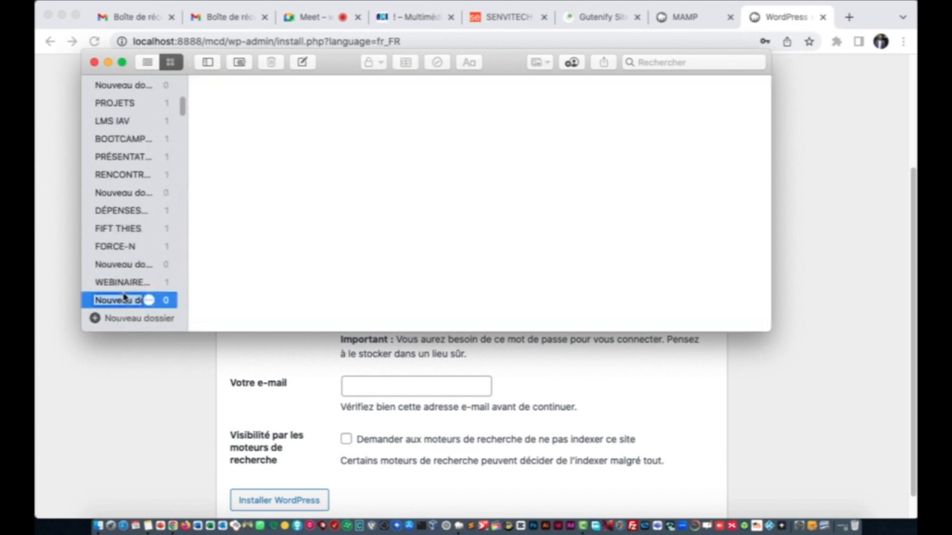
{"action": "type", "text": "MCD"}
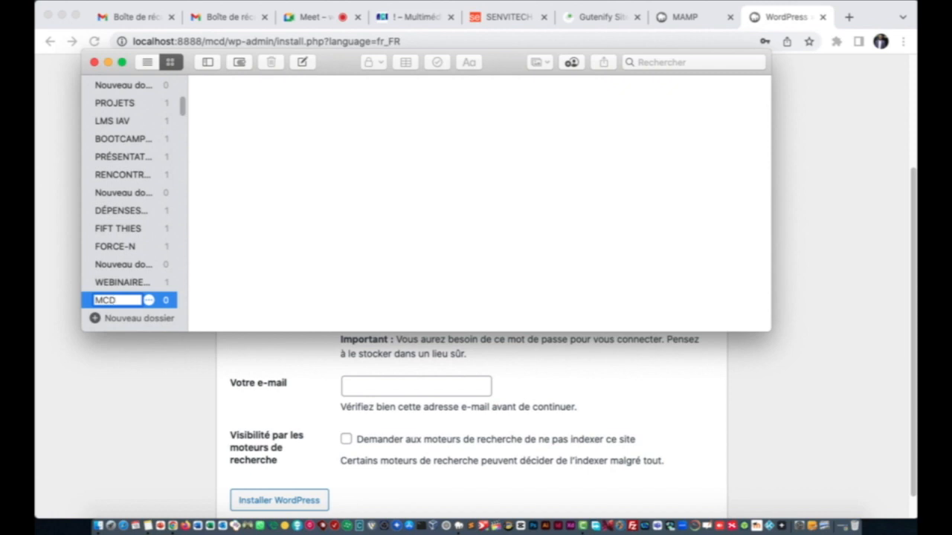
{"action": "type", "text": " DIOURBEL"}
{"action": "key", "text": "Return"}
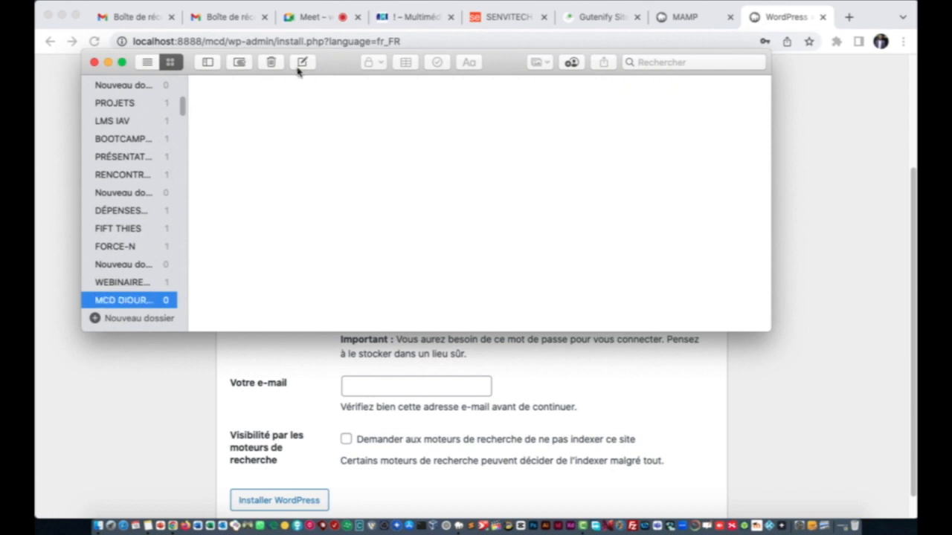
Step: Start a note titled SITE WEB DE MCD with URL, USER and MOT DE PASSE lines
{"action": "left_click", "coordinate": [302, 62]}
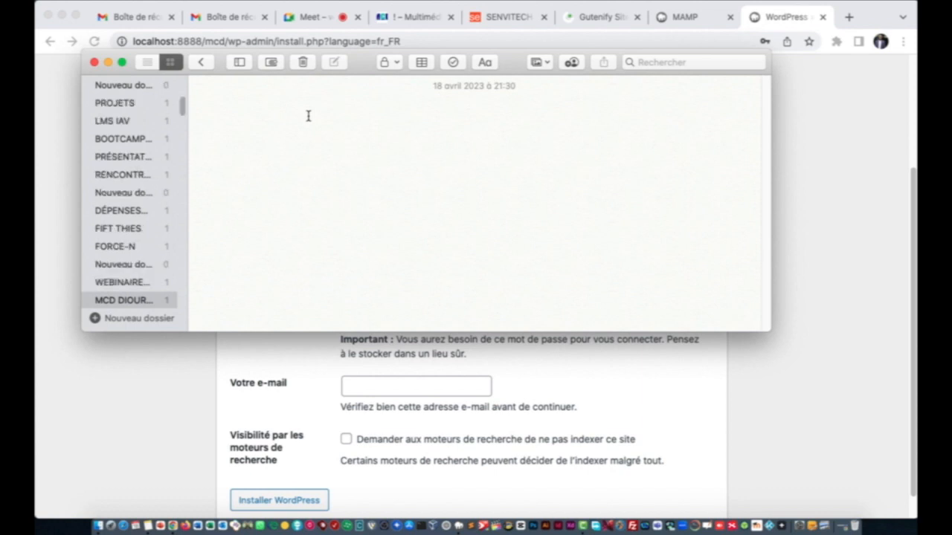
{"action": "type", "text": "SITE "}
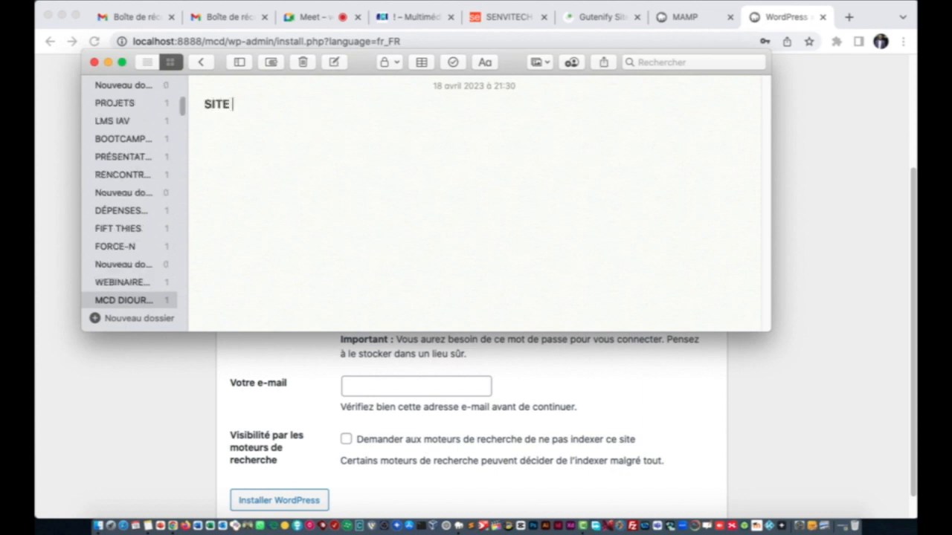
{"action": "type", "text": "WEB DE MCD"}
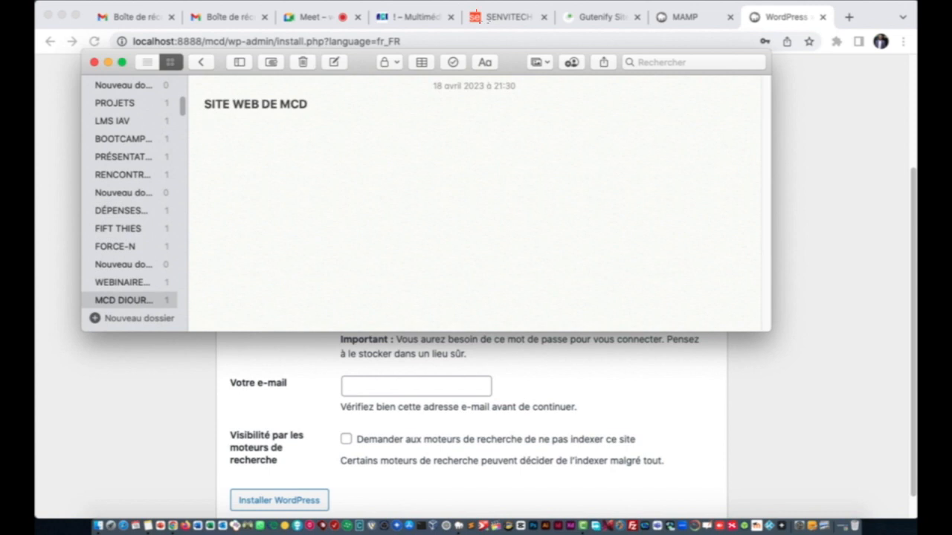
{"action": "type", "text": "URL :"}
{"action": "key", "text": "Return"}
{"action": "type", "text": "USE"}
{"action": "type", "text": "MOT"}
{"action": "type", "text": " P"}
{"action": "type", "text": "E PASSE"}
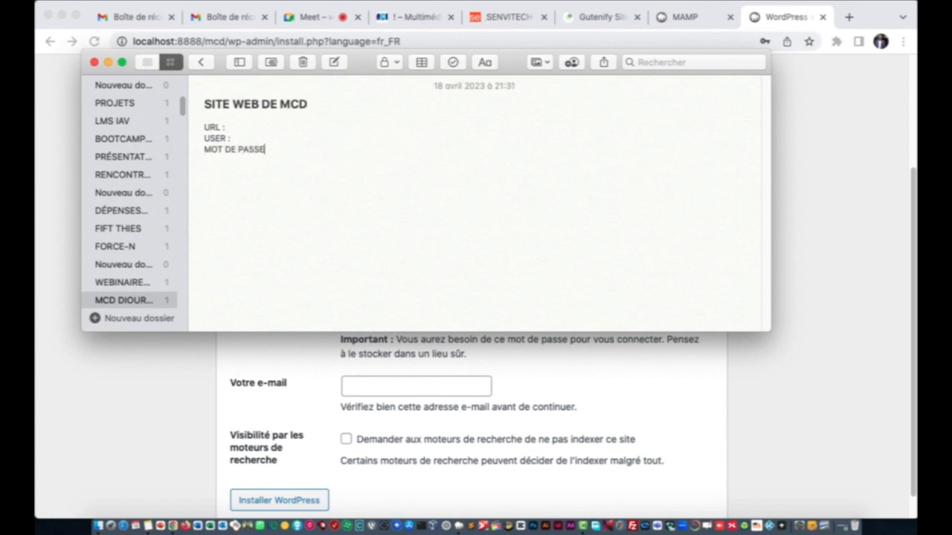
{"action": "type", "text": " :"}
Step: Paste the site address localhost:8888/mcd after URL in the note, without the trailing slash
{"action": "left_click", "coordinate": [264, 125]}
{"action": "left_click", "coordinate": [159, 347]}
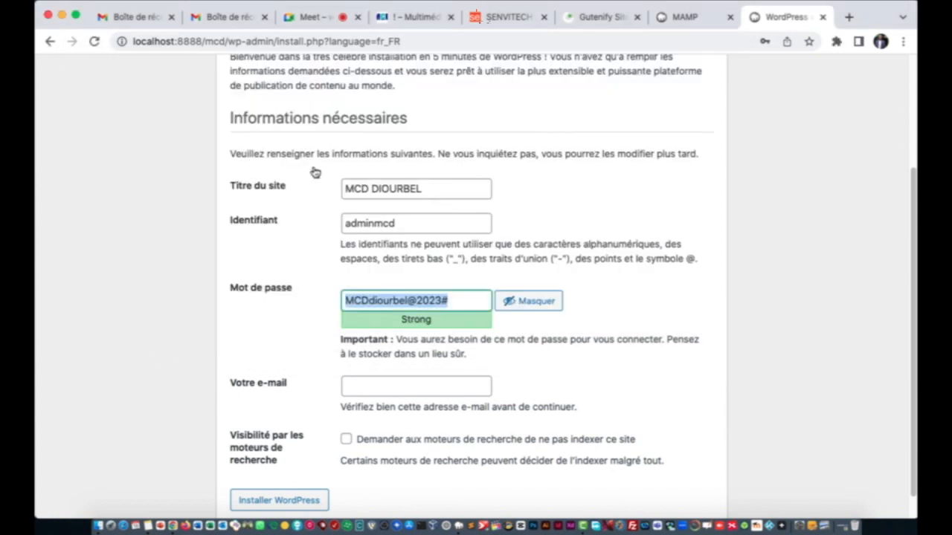
{"action": "double_click", "coordinate": [190, 41]}
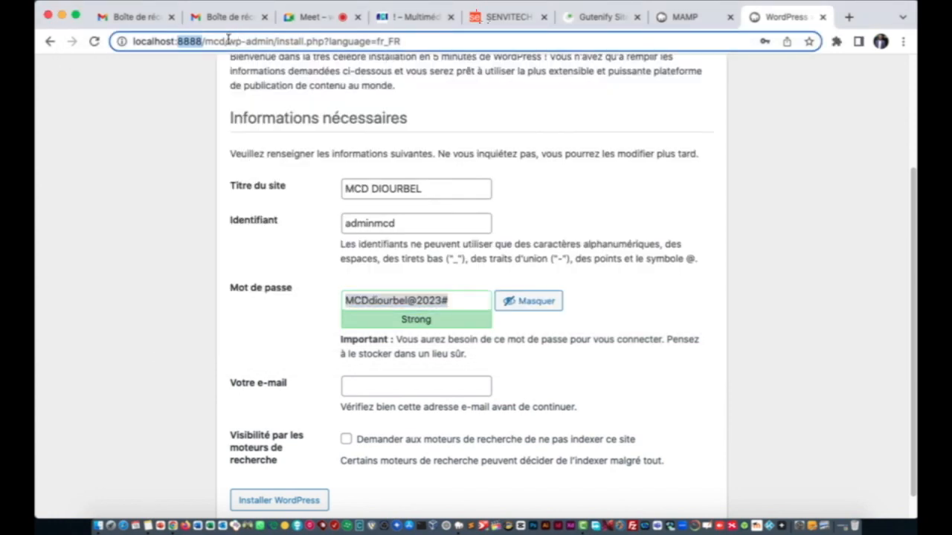
{"action": "left_click_drag", "start_coordinate": [228, 42], "coordinate": [116, 42]}
{"action": "key", "text": "super+c"}
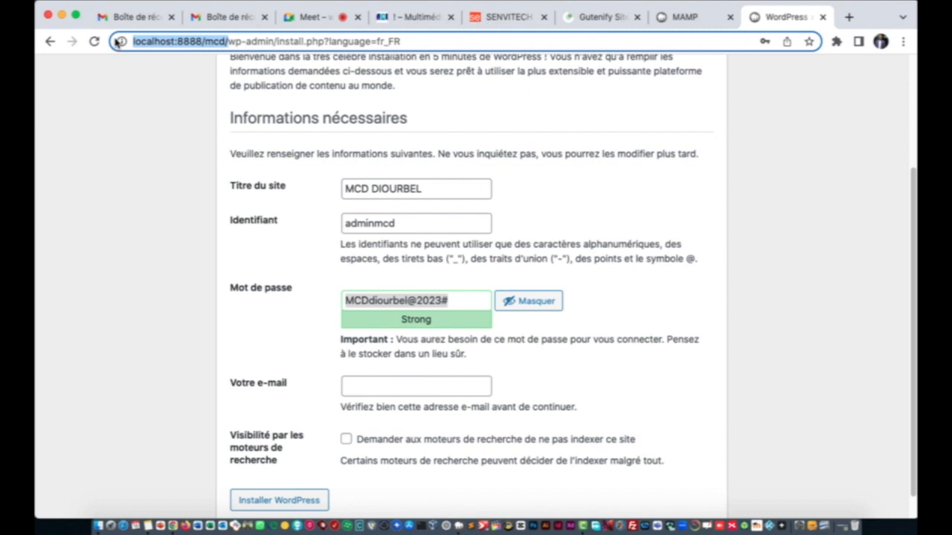
{"action": "left_click", "coordinate": [163, 491]}
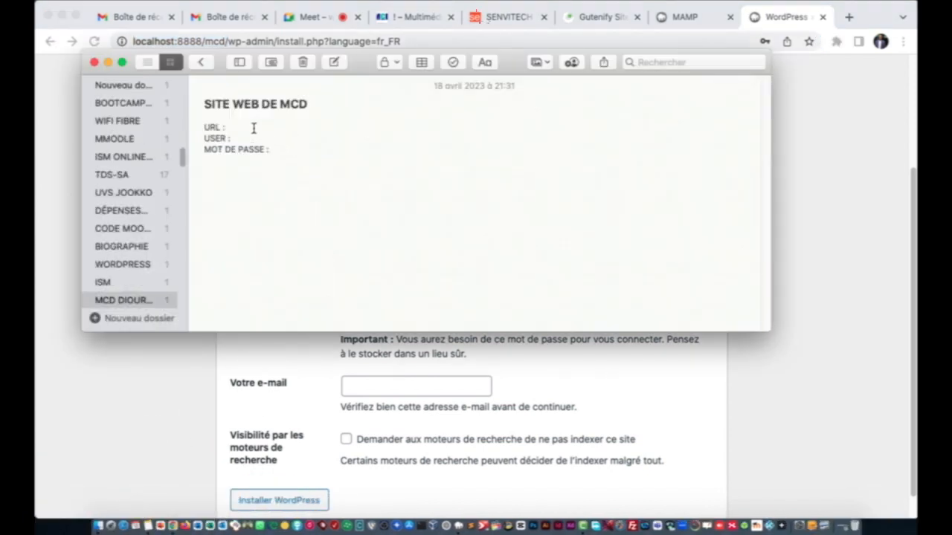
{"action": "key", "text": "super+v"}
{"action": "key", "text": "super+z"}
{"action": "key", "text": "super+v"}
{"action": "key", "text": "BackSpace"}
Step: Copy the admin username from the WordPress install form into the note's USER line
{"action": "key", "text": "super+Tab"}
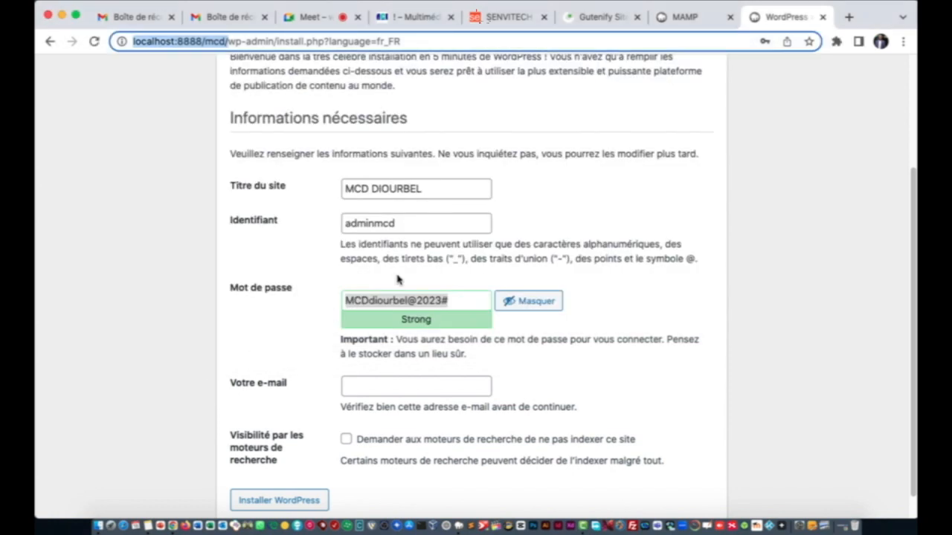
{"action": "left_click_drag", "start_coordinate": [415, 225], "coordinate": [324, 225]}
{"action": "key", "text": "super+c"}
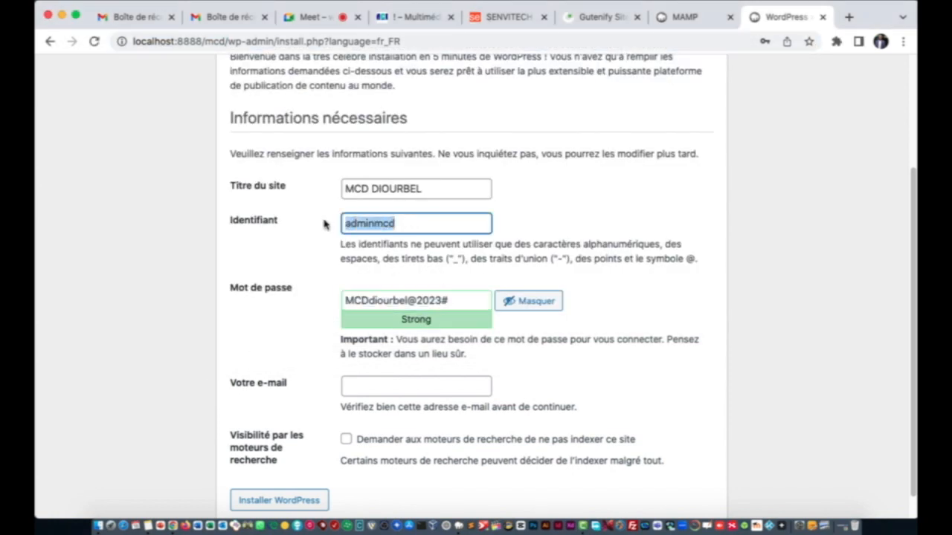
{"action": "left_click", "coordinate": [171, 502]}
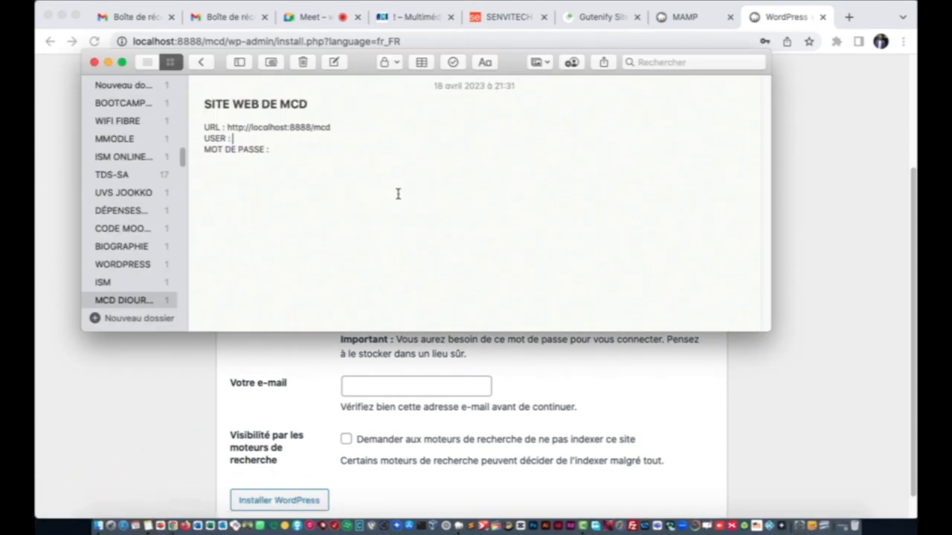
{"action": "key", "text": "super+v"}
Step: Copy the admin password from the install form into the note's MOT DE PASSE line
{"action": "left_click", "coordinate": [296, 151]}
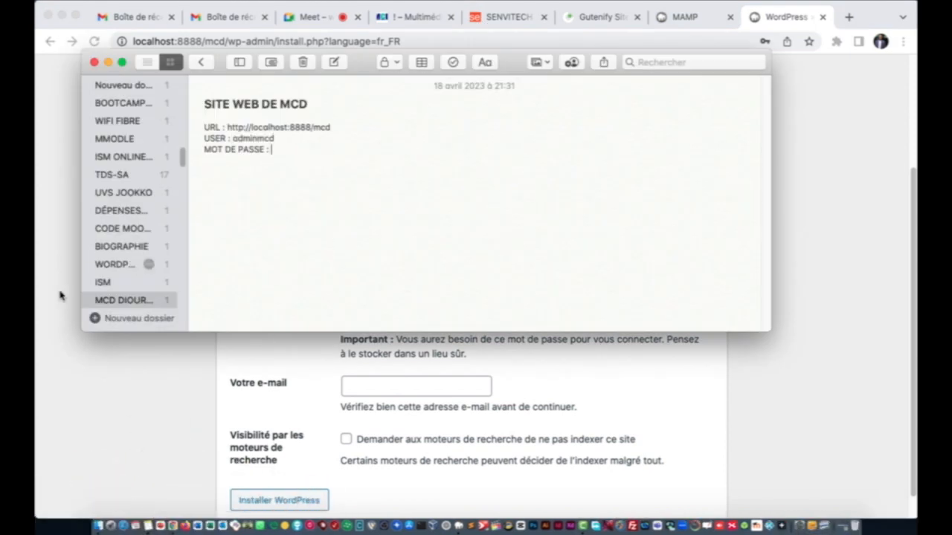
{"action": "left_click", "coordinate": [78, 401]}
{"action": "triple_click", "coordinate": [366, 303]}
{"action": "key", "text": "super+c"}
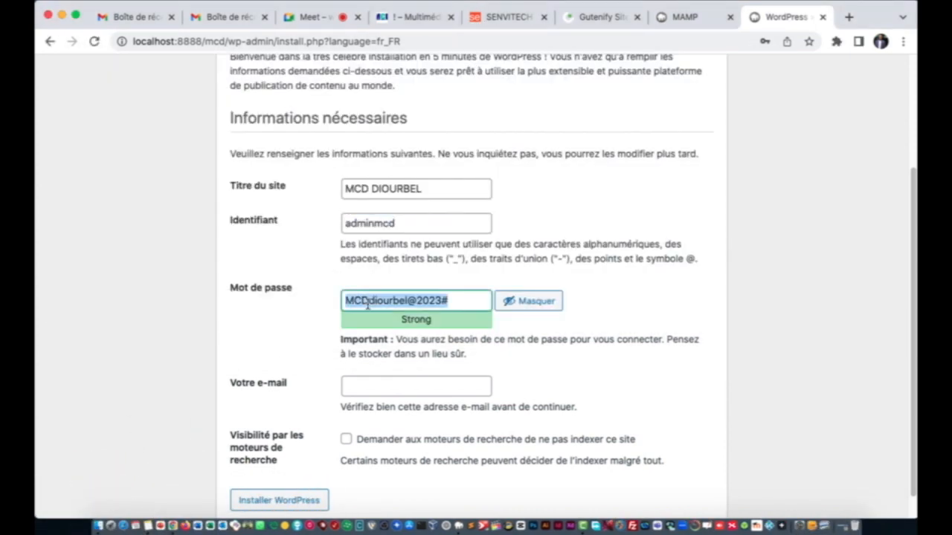
{"action": "left_click", "coordinate": [153, 512]}
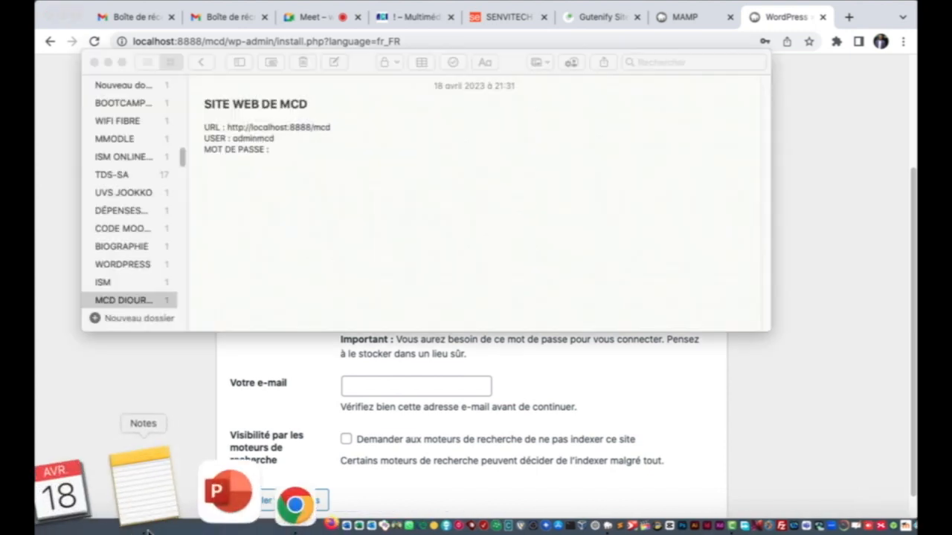
{"action": "key", "text": "super+v"}
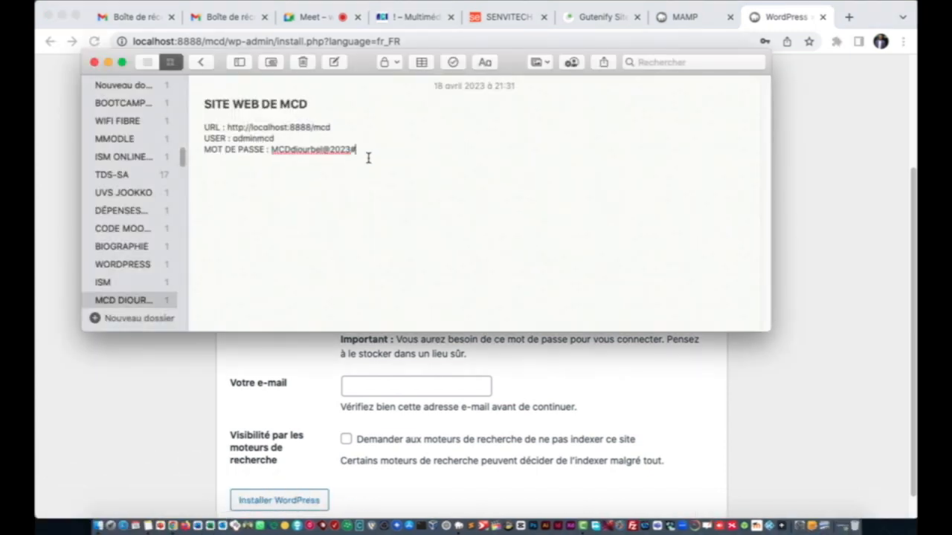
{"action": "left_click", "coordinate": [213, 387]}
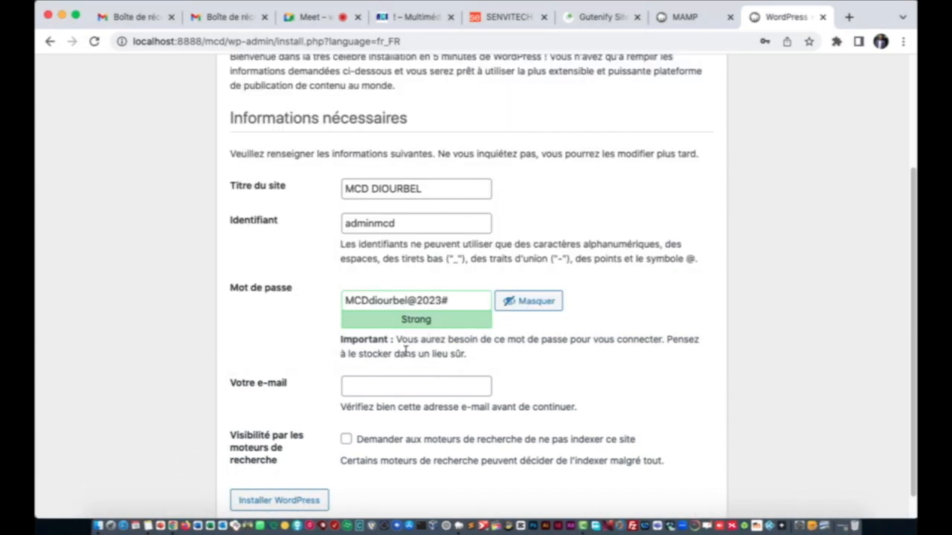
Step: Autofill the admin e-mail, discourage search engine indexing, and run Installer WordPress
{"action": "scroll", "coordinate": [380, 357], "scroll_direction": "down", "scroll_amount": 1}
{"action": "left_click", "coordinate": [358, 360]}
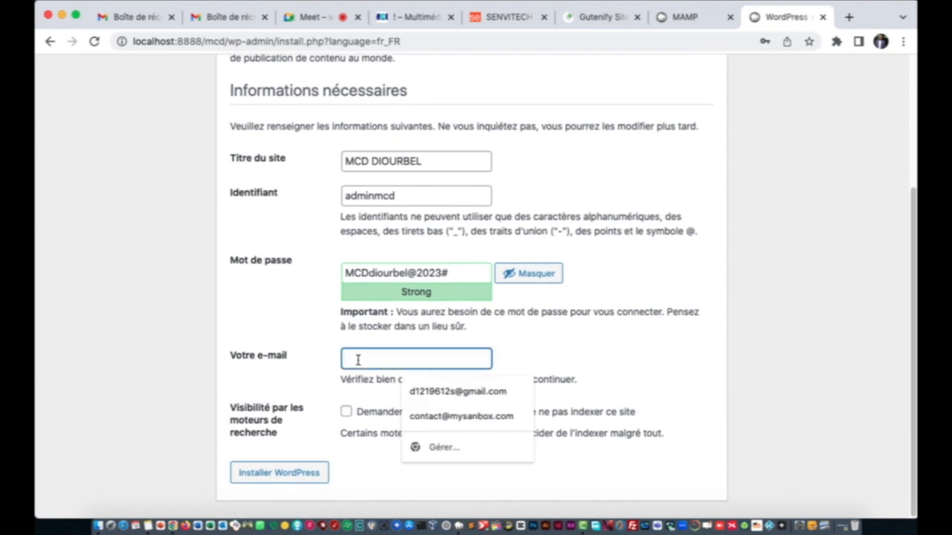
{"action": "left_click", "coordinate": [450, 391]}
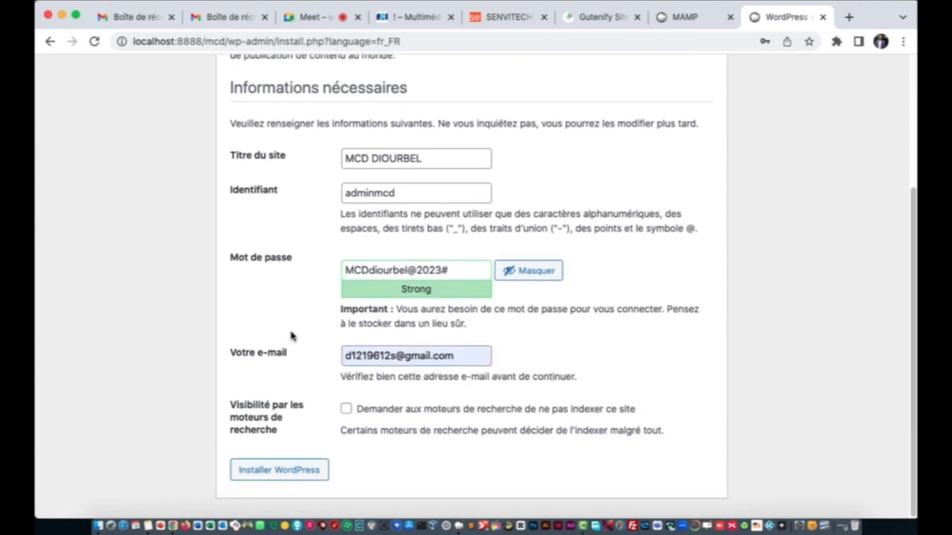
{"action": "left_click", "coordinate": [347, 413]}
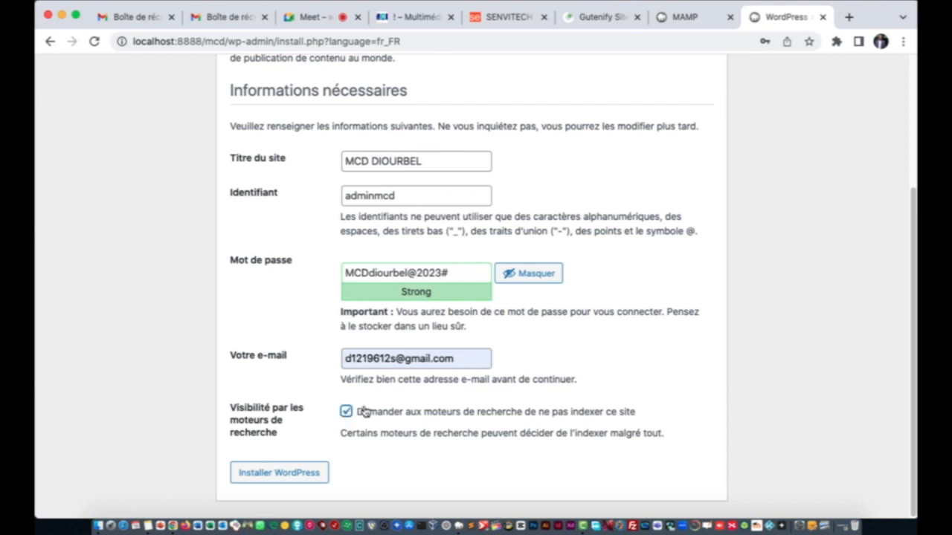
{"action": "left_click", "coordinate": [260, 479]}
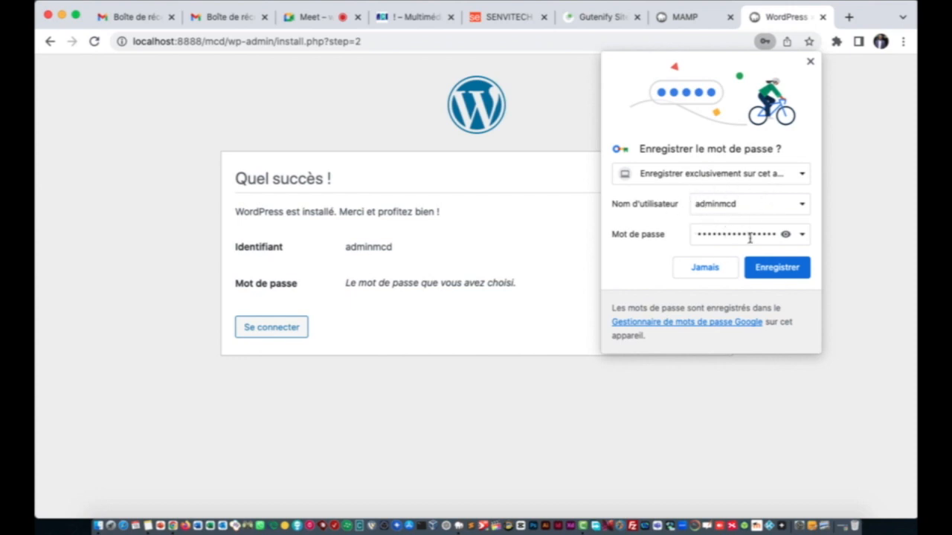
Step: Save the admin login in Chrome, then sign in to the MCD DIOURBEL admin dashboard
{"action": "left_click", "coordinate": [778, 268]}
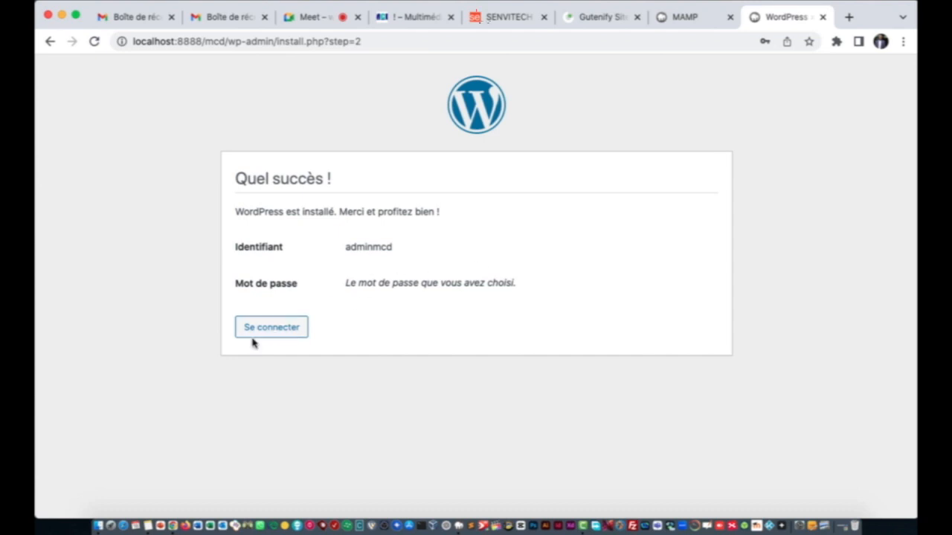
{"action": "left_click", "coordinate": [272, 334]}
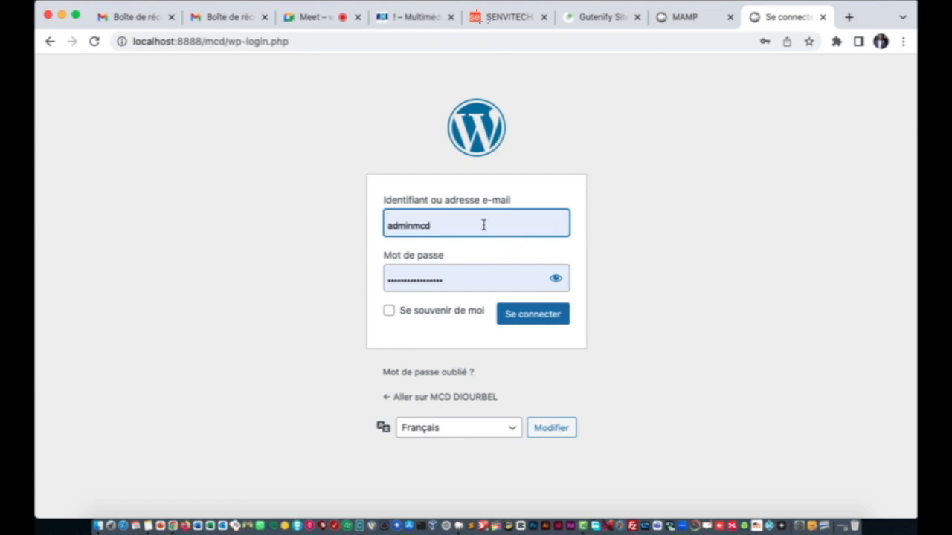
{"action": "left_click", "coordinate": [556, 278]}
{"action": "left_click", "coordinate": [556, 278]}
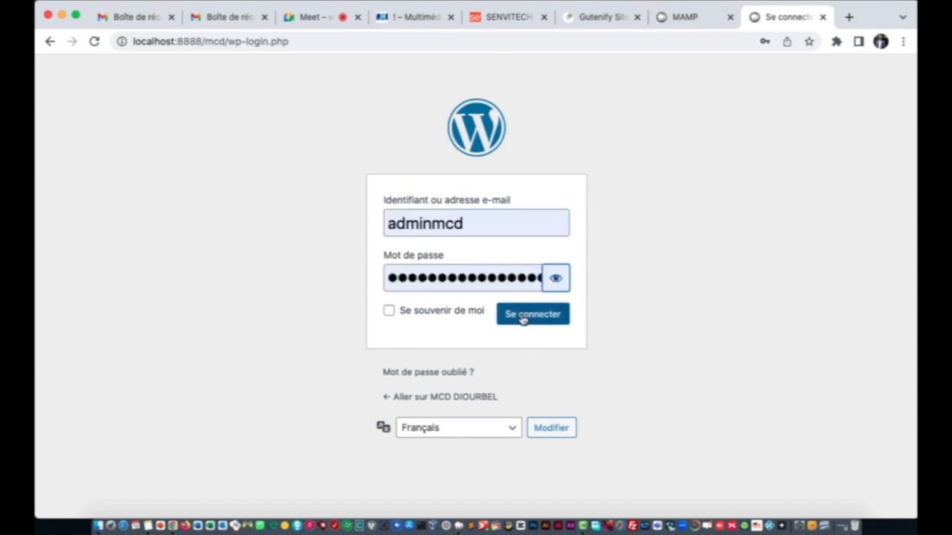
{"action": "left_click", "coordinate": [523, 320]}
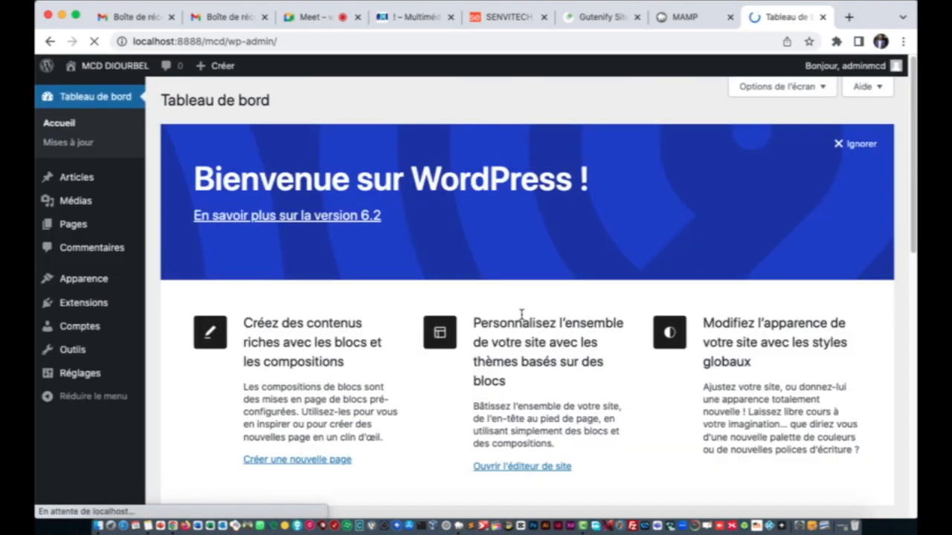
{"action": "scroll", "coordinate": [521, 318], "scroll_direction": "down", "scroll_amount": 8}
{"action": "scroll", "coordinate": [522, 320], "scroll_direction": "up", "scroll_amount": 9}
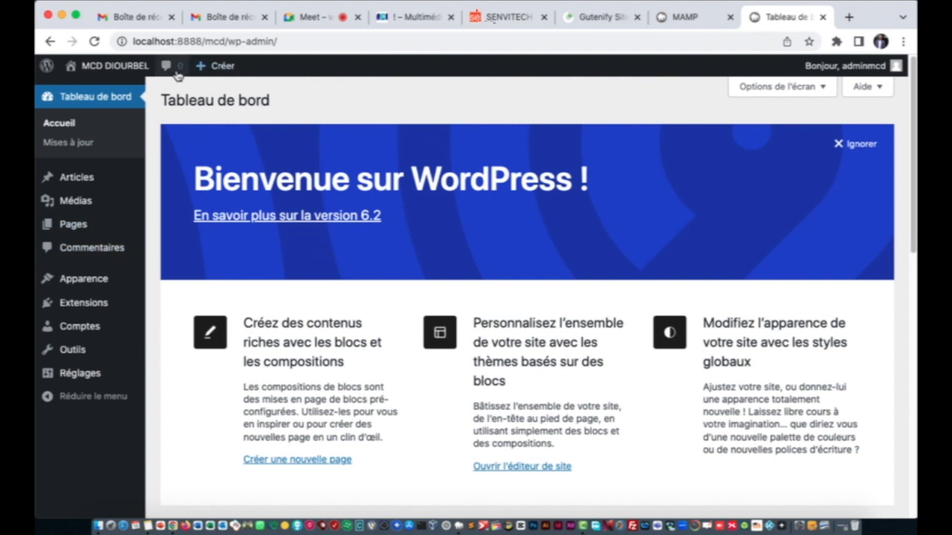
Step: Preview the site at localhost:8888/mcd in a new tab, then close that tab
{"action": "left_click", "coordinate": [848, 18]}
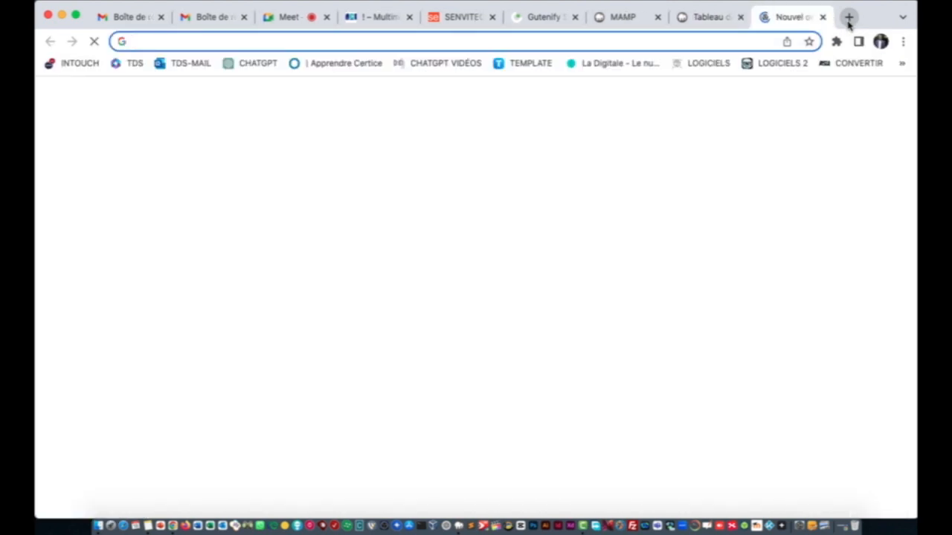
{"action": "type", "text": "loc"}
{"action": "key", "text": "Right"}
{"action": "key", "text": "BackSpace"}
{"action": "key", "text": "BackSpace"}
{"action": "key", "text": "BackSpace"}
{"action": "key", "text": "BackSpace"}
{"action": "key", "text": "BackSpace"}
{"action": "key", "text": "BackSpace"}
{"action": "key", "text": "BackSpace"}
{"action": "key", "text": "BackSpace"}
{"action": "key", "text": "BackSpace"}
{"action": "key", "text": "BackSpace"}
{"action": "key", "text": "BackSpace"}
{"action": "key", "text": "BackSpace"}
{"action": "key", "text": "BackSpace"}
{"action": "key", "text": "BackSpace"}
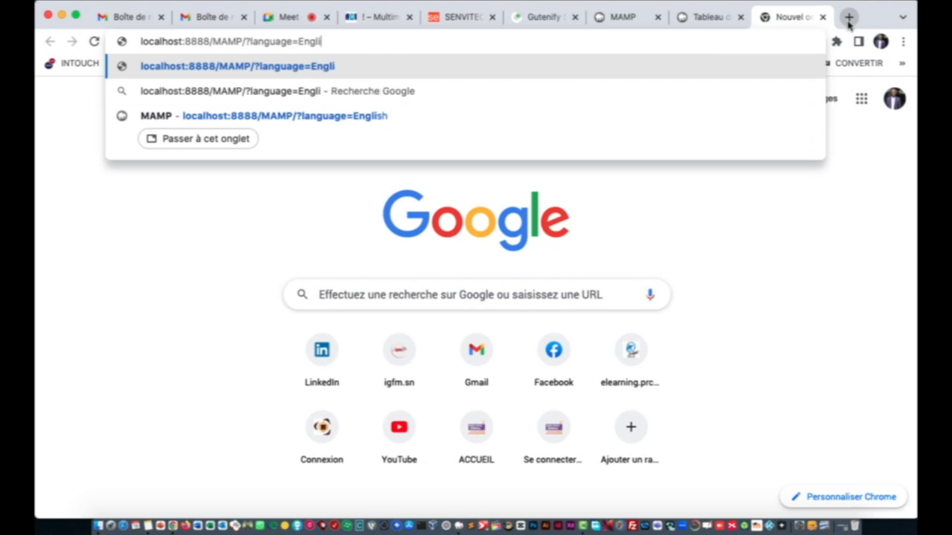
{"action": "key", "text": "BackSpace"}
{"action": "key", "text": "BackSpace"}
{"action": "key", "text": "BackSpace"}
{"action": "key", "text": "BackSpace"}
{"action": "key", "text": "BackSpace"}
{"action": "key", "text": "BackSpace"}
{"action": "key", "text": "BackSpace"}
{"action": "key", "text": "BackSpace"}
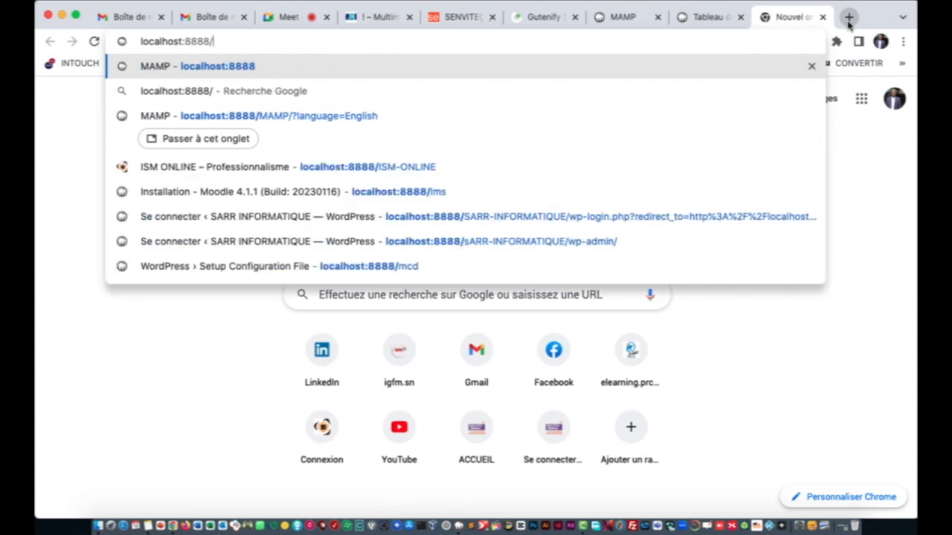
{"action": "type", "text": "mcd"}
{"action": "key", "text": "Return"}
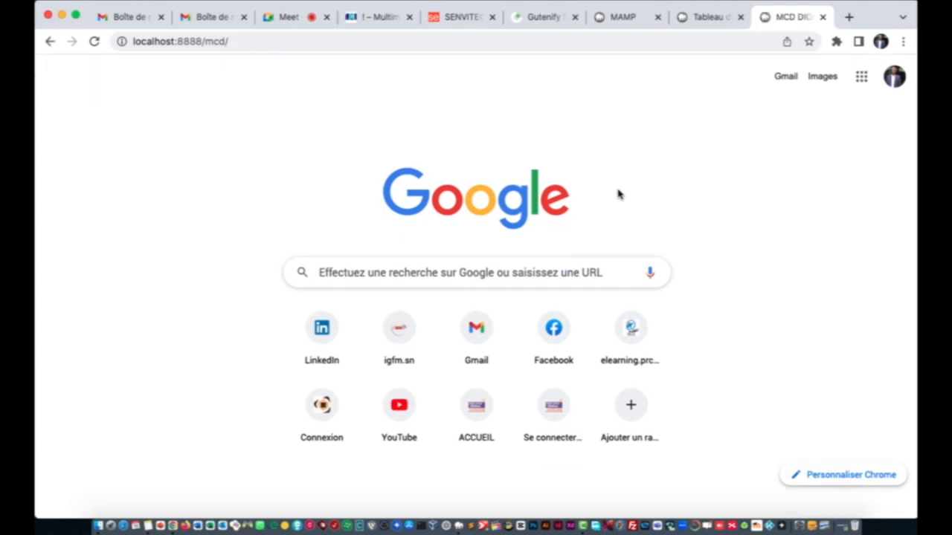
{"action": "scroll", "coordinate": [433, 330], "scroll_direction": "down", "scroll_amount": 10}
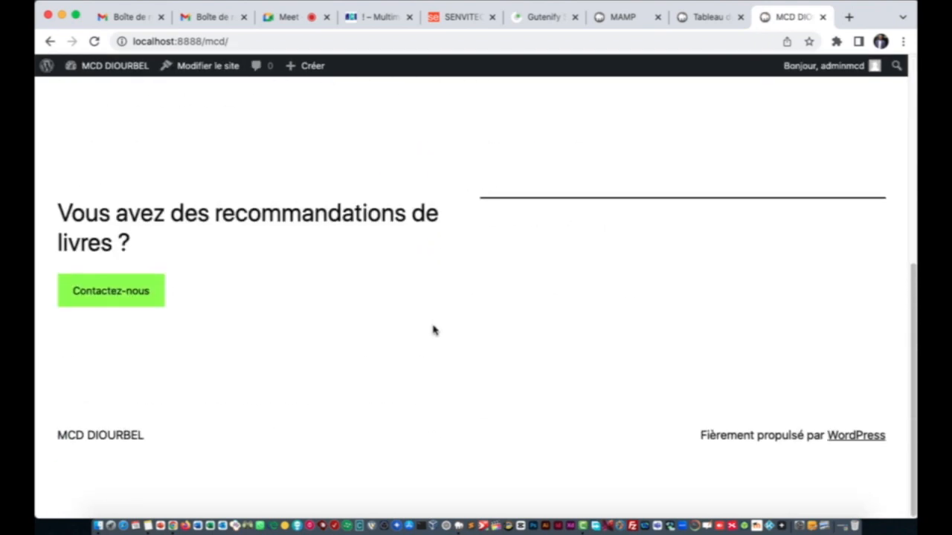
{"action": "scroll", "coordinate": [434, 330], "scroll_direction": "up", "scroll_amount": 10}
{"action": "left_click", "coordinate": [823, 16]}
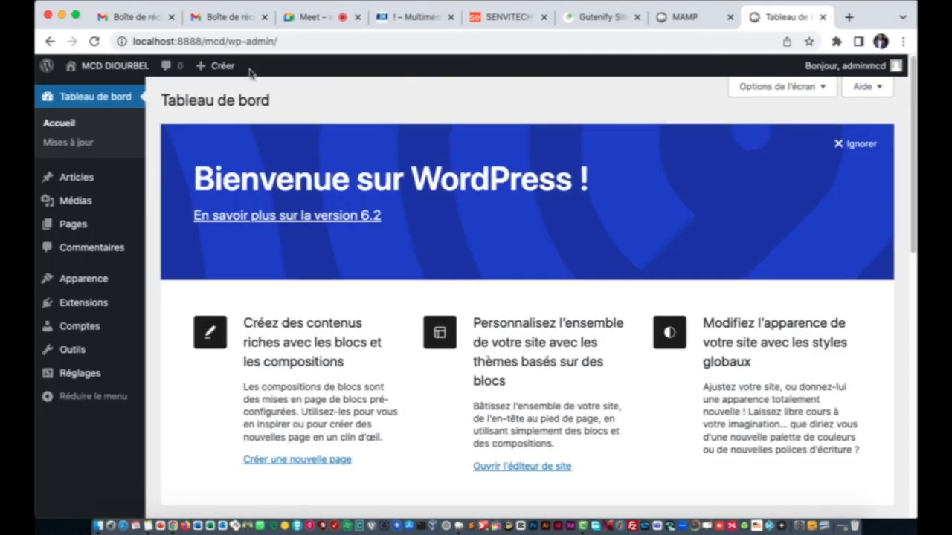
Step: Open the front page from the admin bar's Aller sur le site link in a new tab, then return to the dashboard
{"action": "mouse_move", "coordinate": [112, 71]}
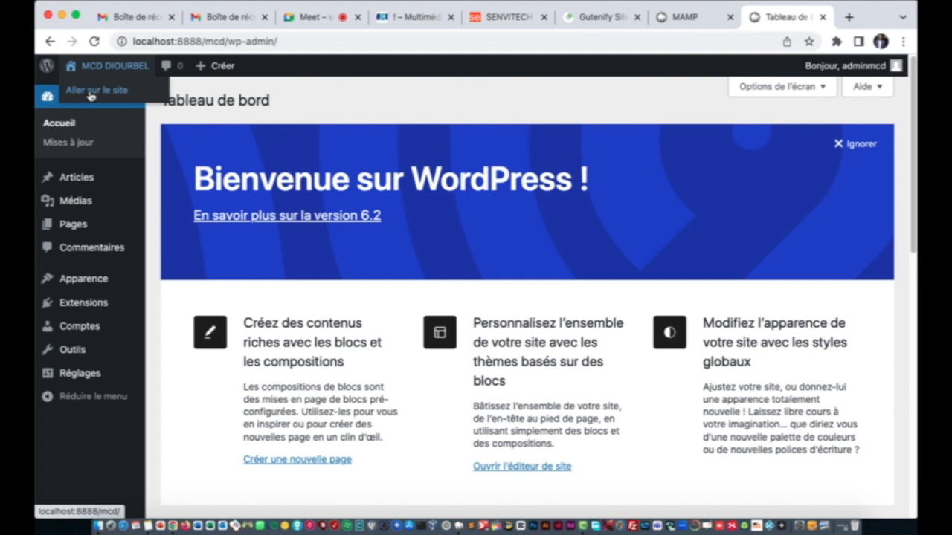
{"action": "right_click", "coordinate": [90, 95]}
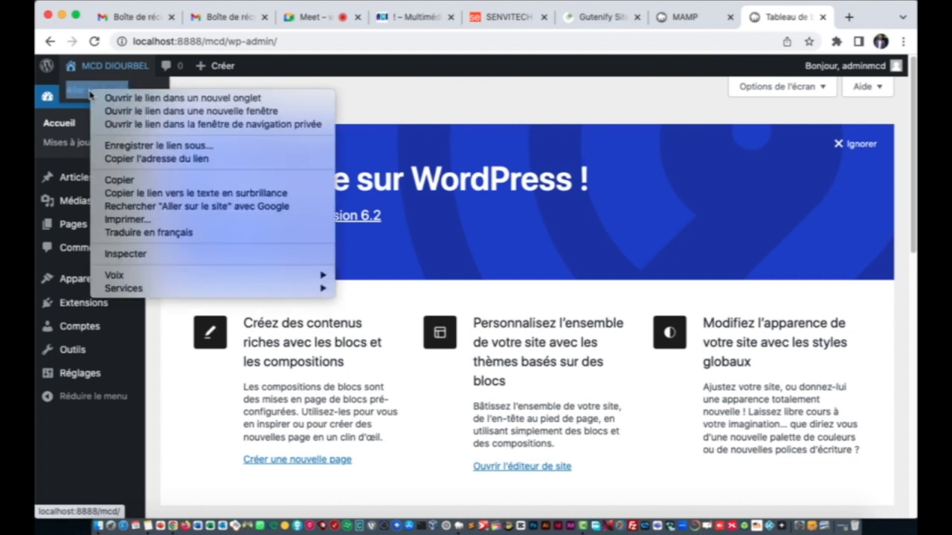
{"action": "left_click", "coordinate": [144, 99]}
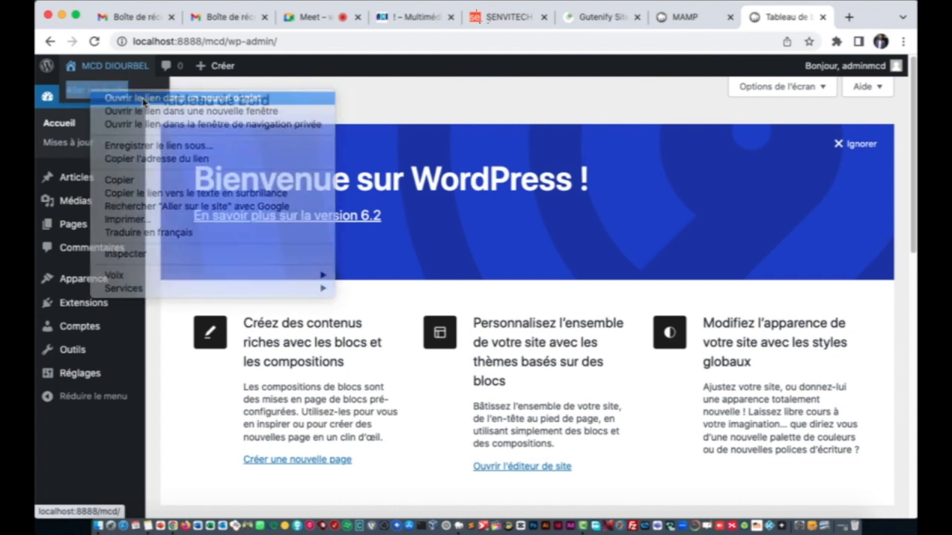
{"action": "left_click", "coordinate": [794, 22]}
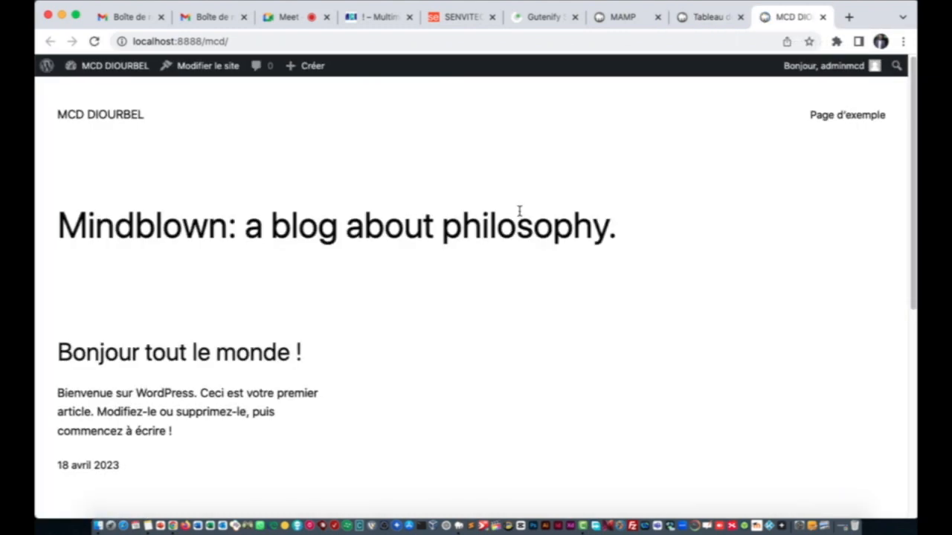
{"action": "scroll", "coordinate": [519, 213], "scroll_direction": "down", "scroll_amount": 6}
{"action": "scroll", "coordinate": [519, 213], "scroll_direction": "up", "scroll_amount": 7}
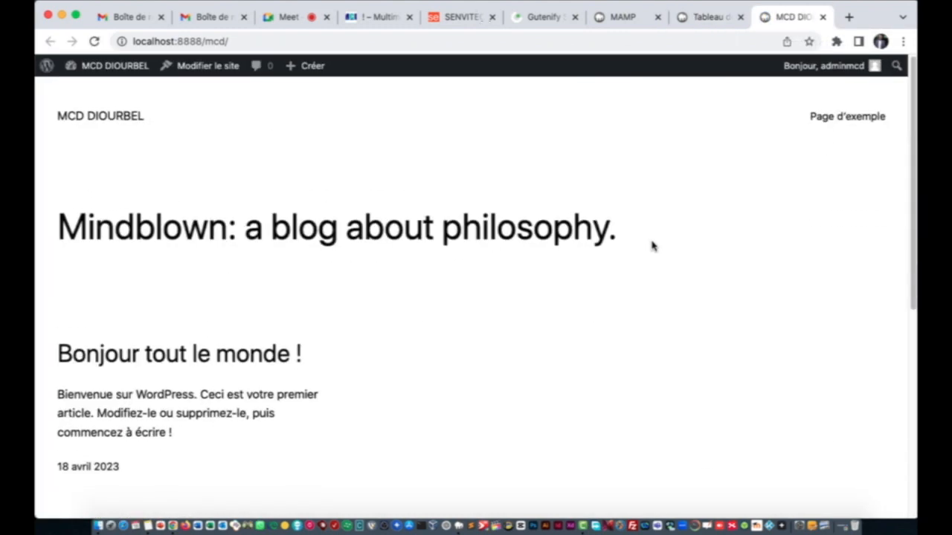
{"action": "left_click", "coordinate": [702, 17]}
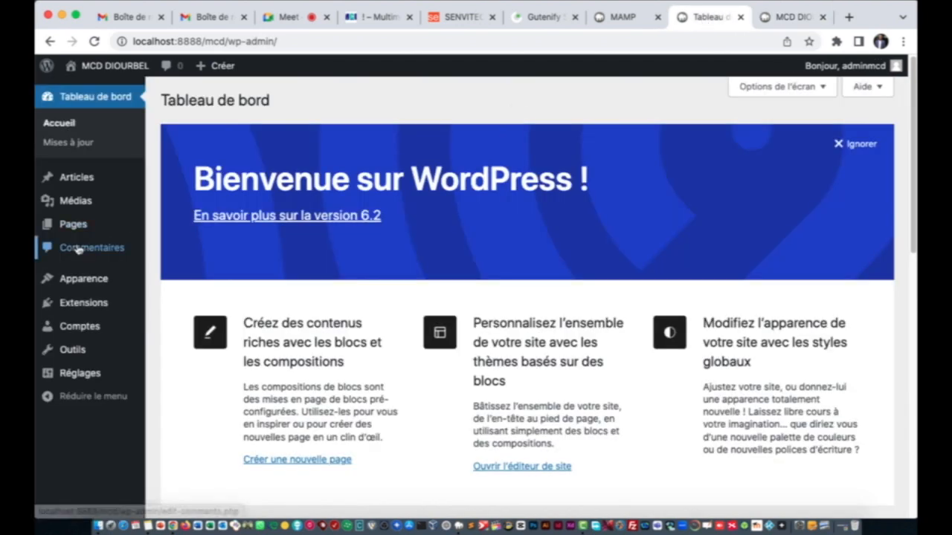
Step: Trash the 'Bonjour tout le monde !' post via bulk actions, then delete it permanently from Corbeille
{"action": "left_click", "coordinate": [83, 179]}
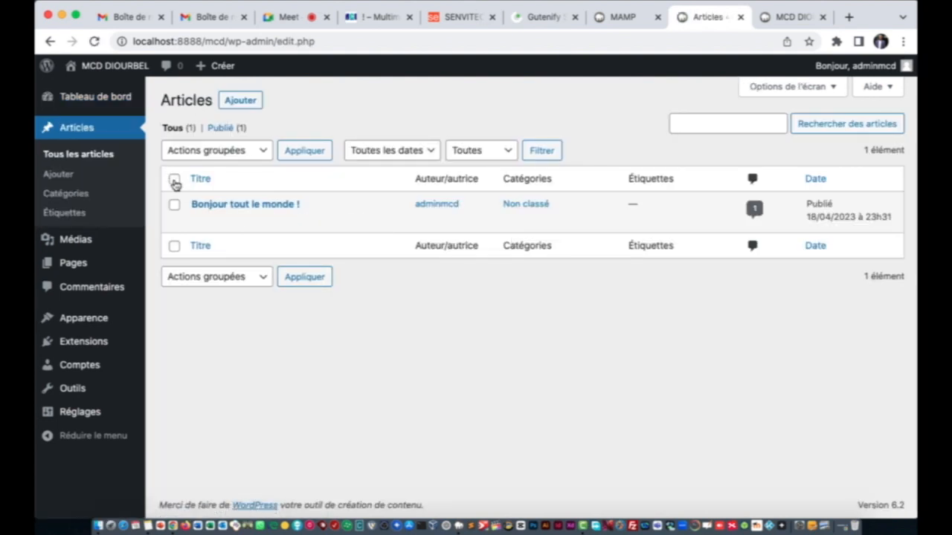
{"action": "left_click", "coordinate": [174, 181]}
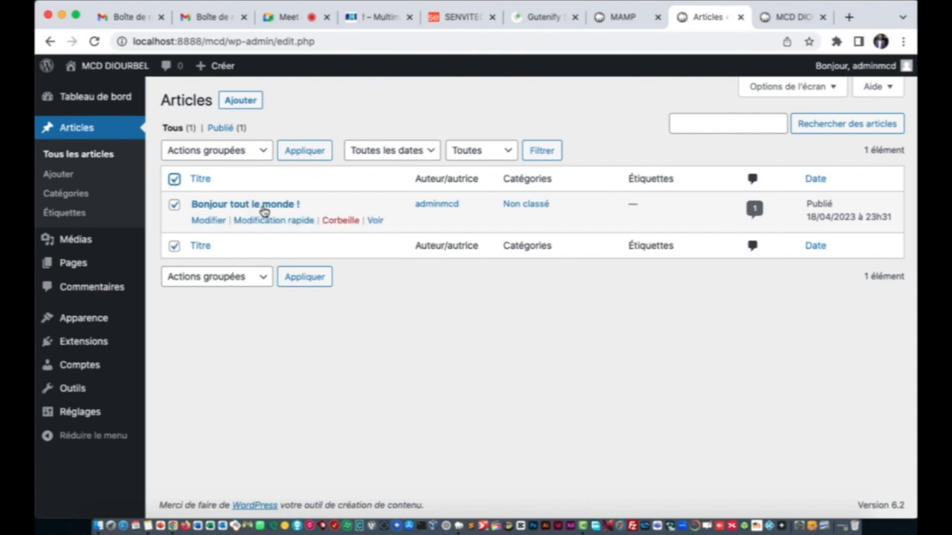
{"action": "left_click", "coordinate": [237, 152]}
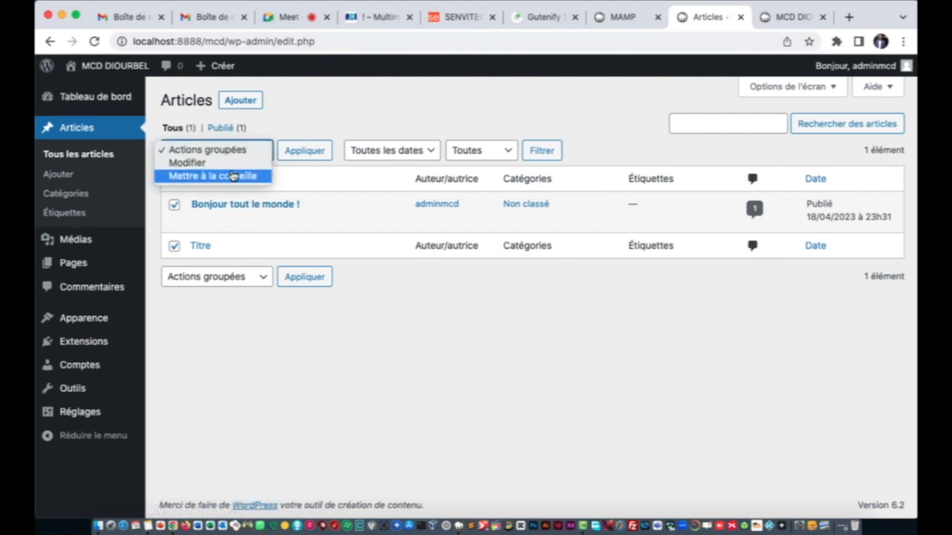
{"action": "left_click", "coordinate": [233, 175]}
{"action": "left_click", "coordinate": [306, 151]}
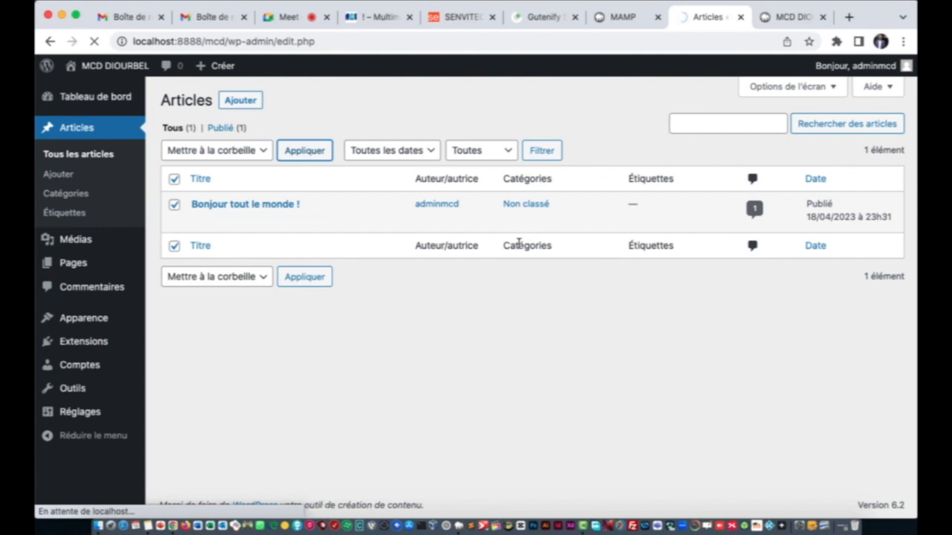
{"action": "left_click", "coordinate": [220, 172]}
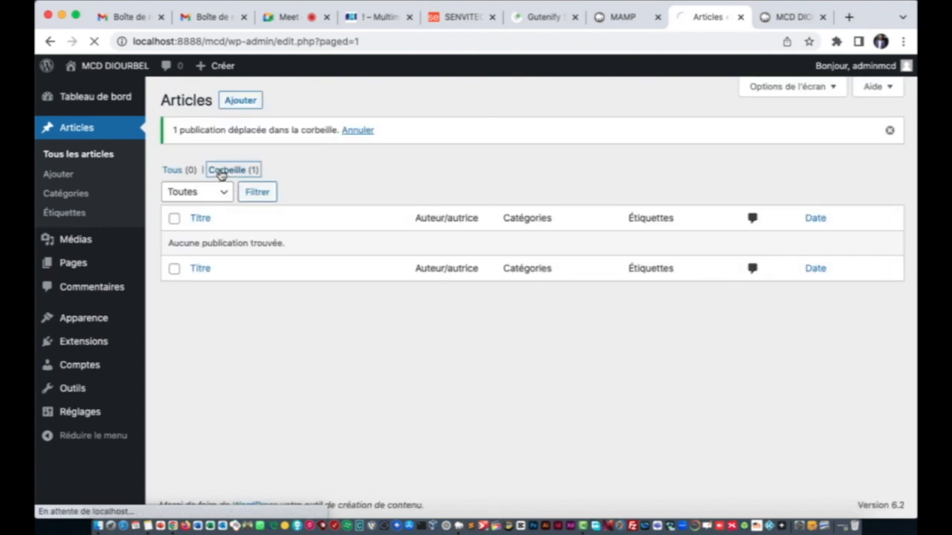
{"action": "left_click", "coordinate": [267, 221]}
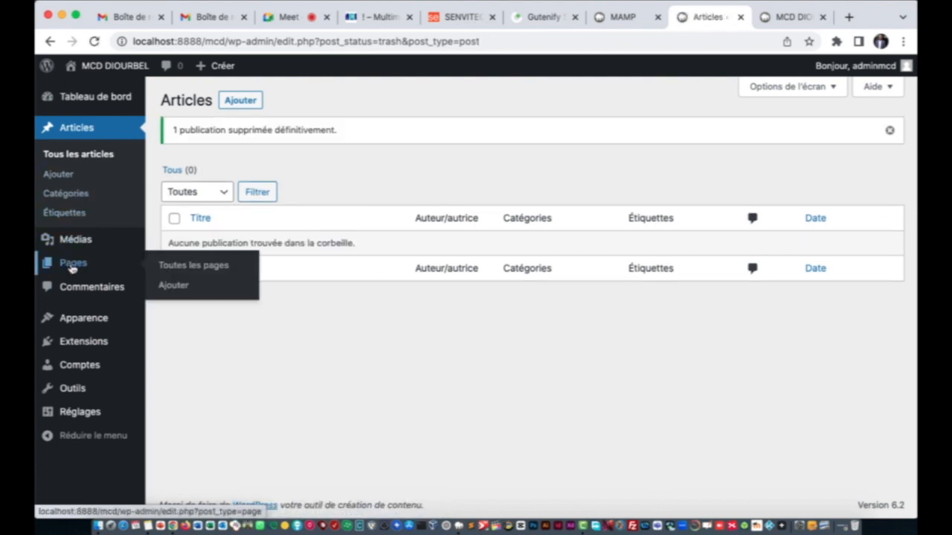
Step: Trash Page d'exemple and Politique de confidentialité, empty the trash, then go to Extensions
{"action": "left_click", "coordinate": [71, 269]}
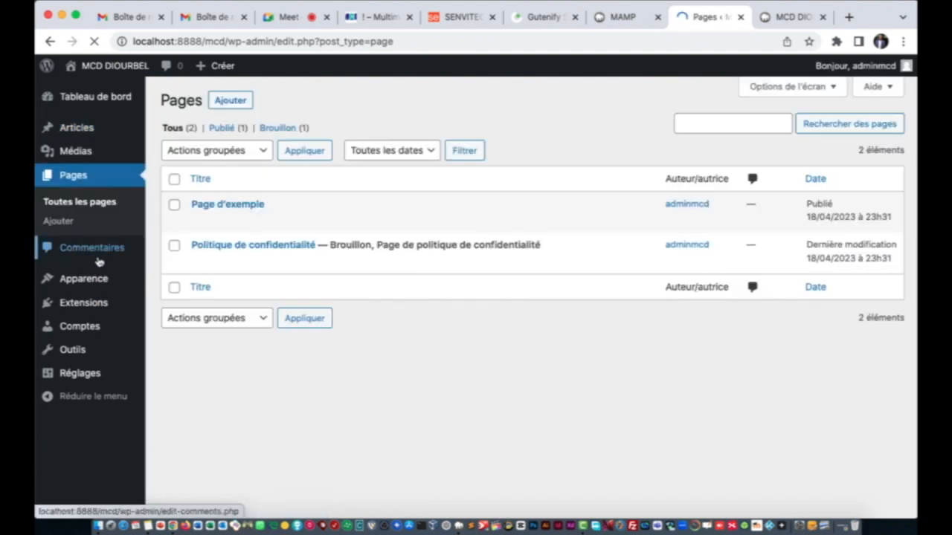
{"action": "left_click", "coordinate": [175, 179]}
{"action": "left_click", "coordinate": [216, 151]}
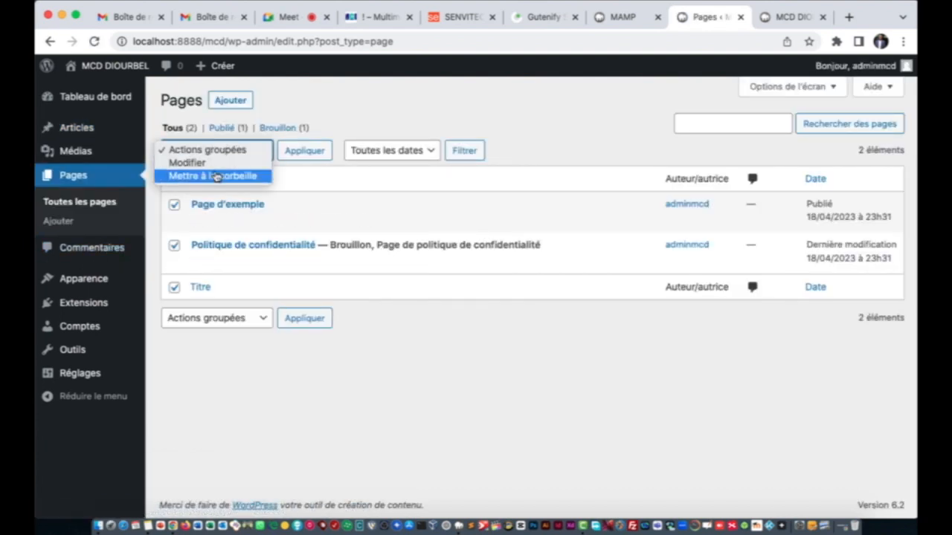
{"action": "left_click", "coordinate": [221, 177]}
{"action": "left_click", "coordinate": [304, 151]}
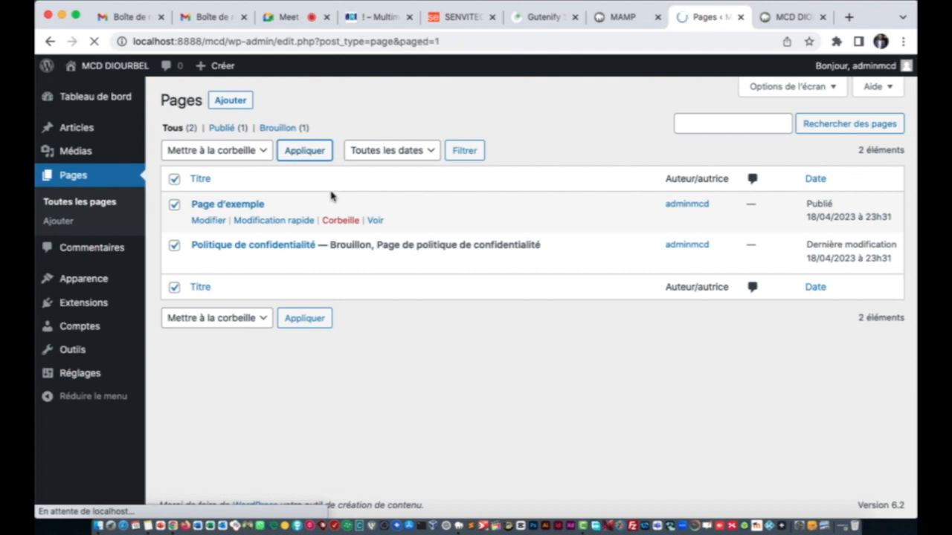
{"action": "left_click", "coordinate": [221, 170]}
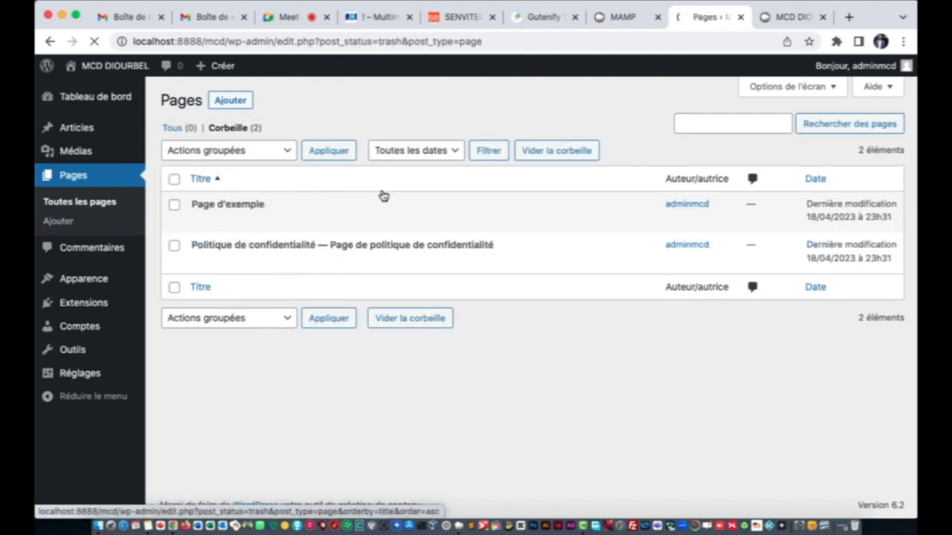
{"action": "left_click", "coordinate": [557, 151]}
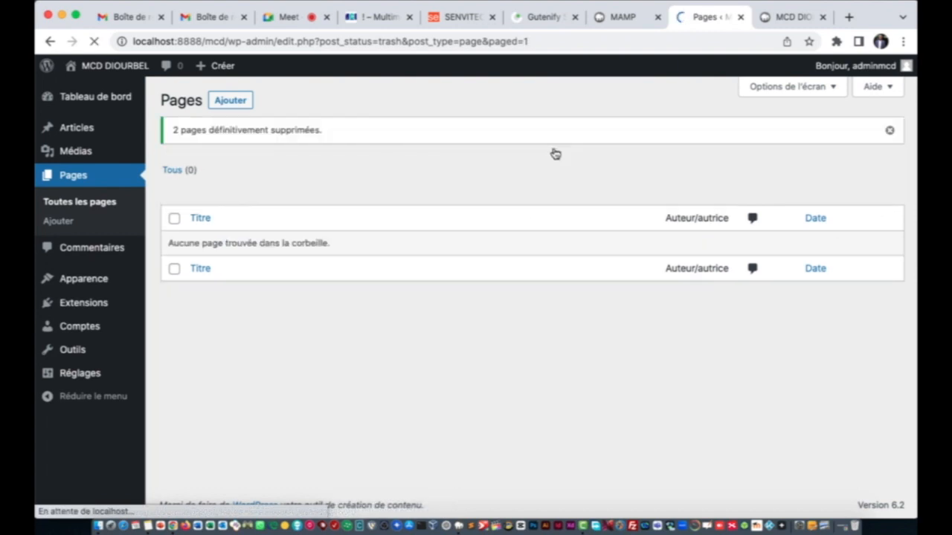
{"action": "left_click", "coordinate": [88, 308]}
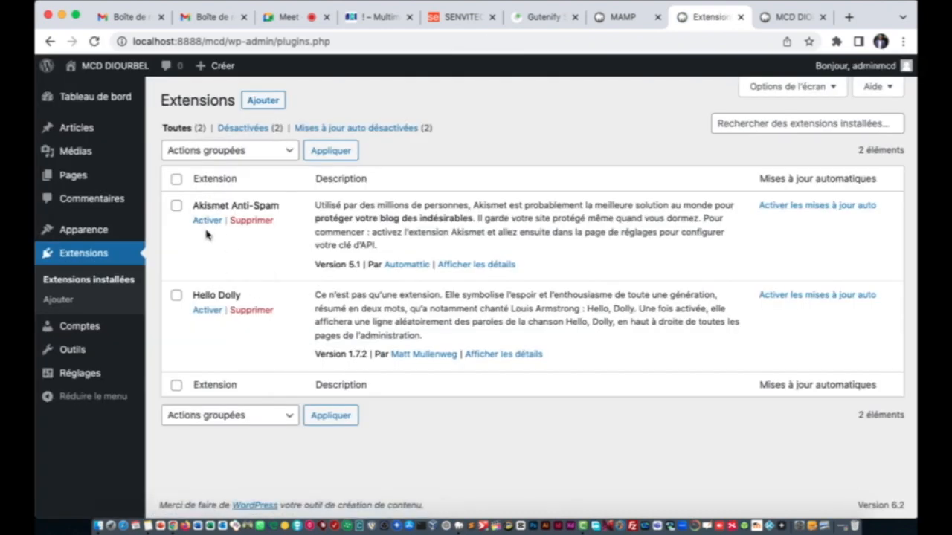
Step: Bulk-delete the Akismet Anti-Spam and Hello Dolly plugins and confirm the deletion
{"action": "left_click", "coordinate": [177, 180]}
{"action": "left_click", "coordinate": [205, 152]}
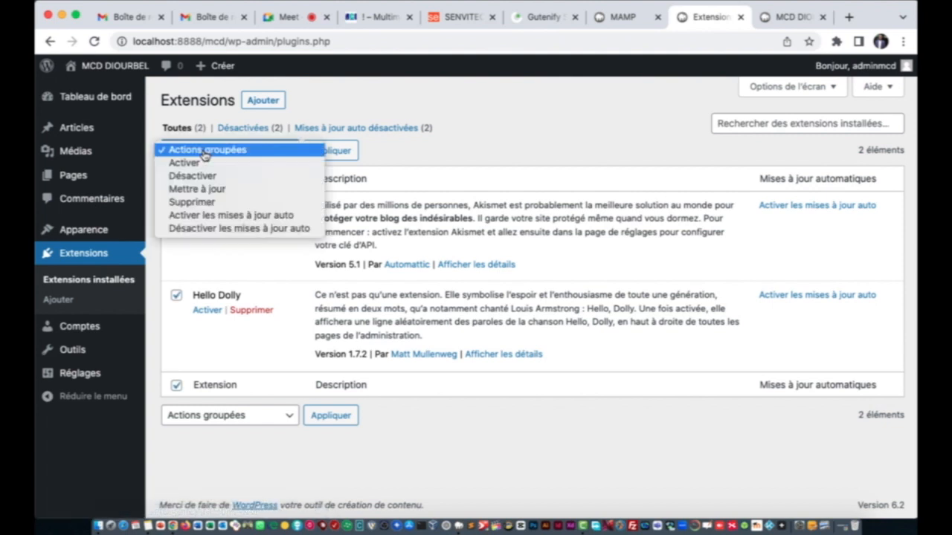
{"action": "left_click", "coordinate": [201, 204]}
{"action": "left_click", "coordinate": [315, 152]}
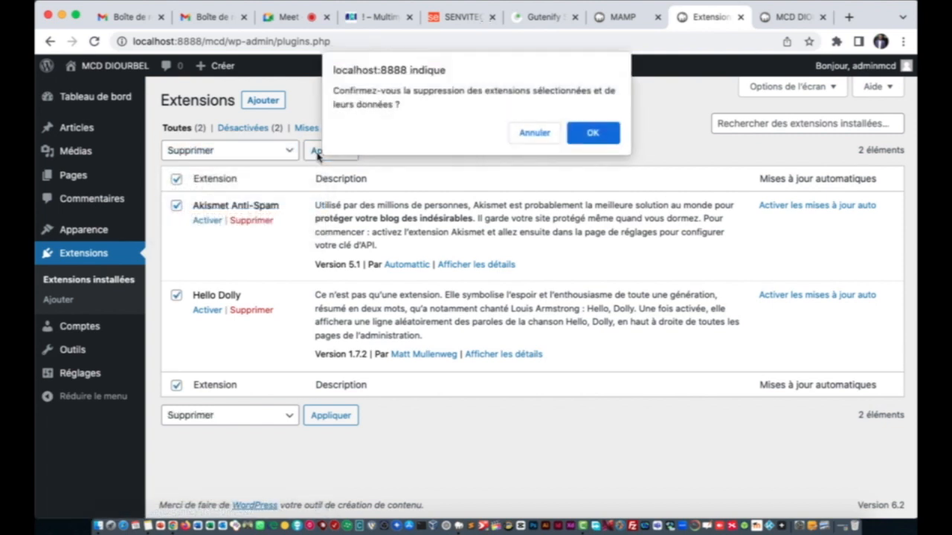
{"action": "left_click", "coordinate": [593, 133]}
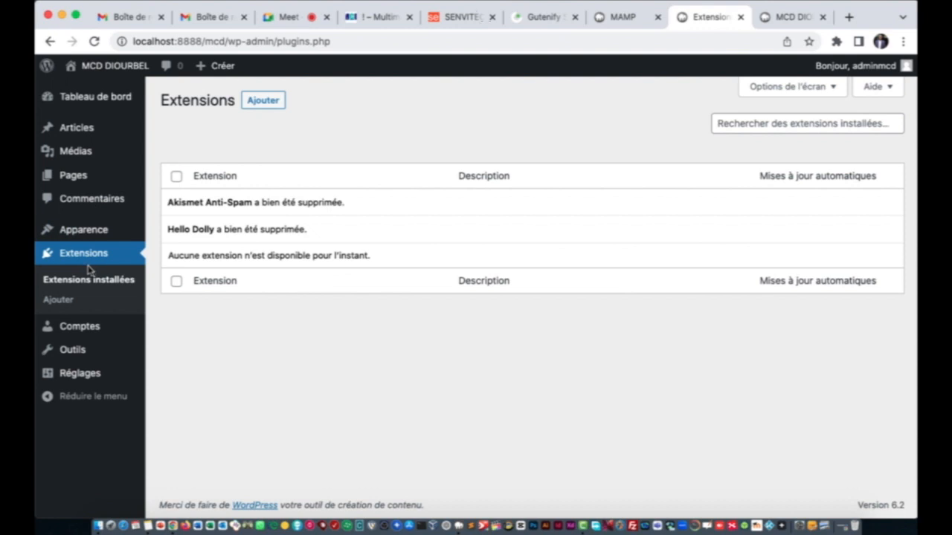
Step: Reload the site's front page, then return to the admin and go to Apparence
{"action": "left_click", "coordinate": [770, 17]}
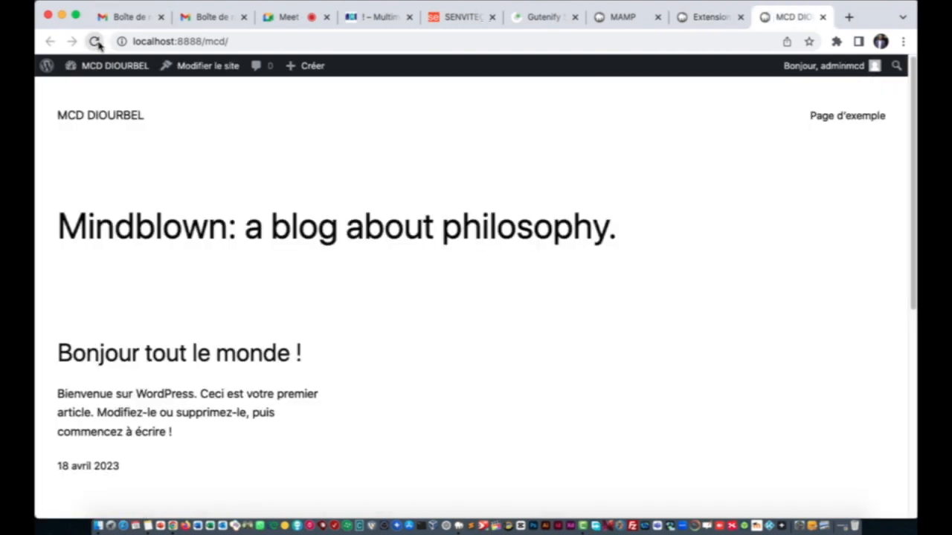
{"action": "left_click", "coordinate": [95, 41]}
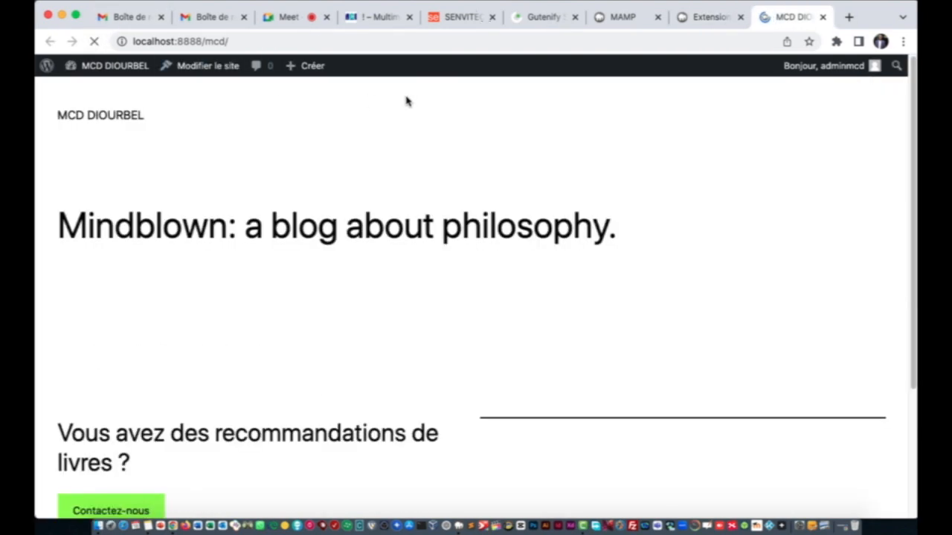
{"action": "left_click", "coordinate": [709, 23]}
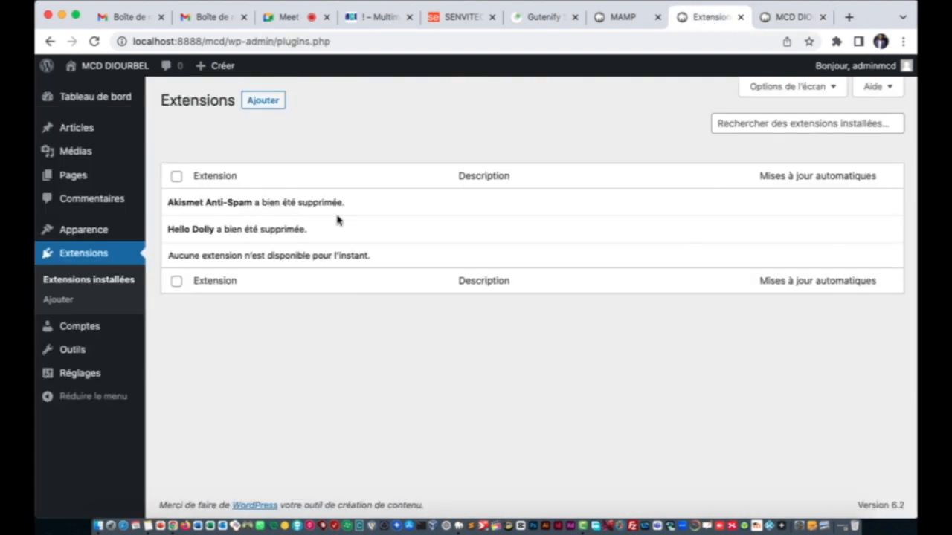
{"action": "left_click", "coordinate": [90, 231]}
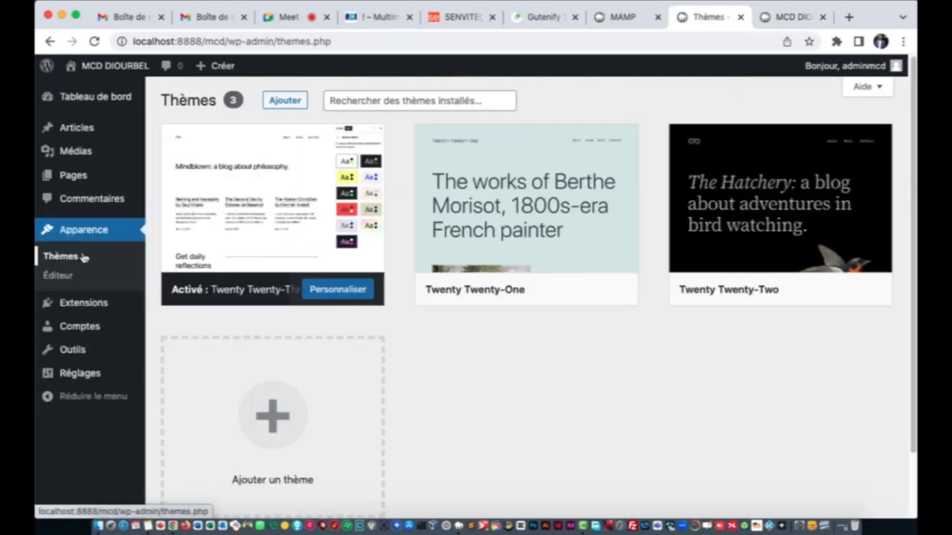
Step: Reach the Téléverser un thème upload form via Thèmes > Ajouter un thème, then switch to the Gutenify tab
{"action": "left_click", "coordinate": [74, 259]}
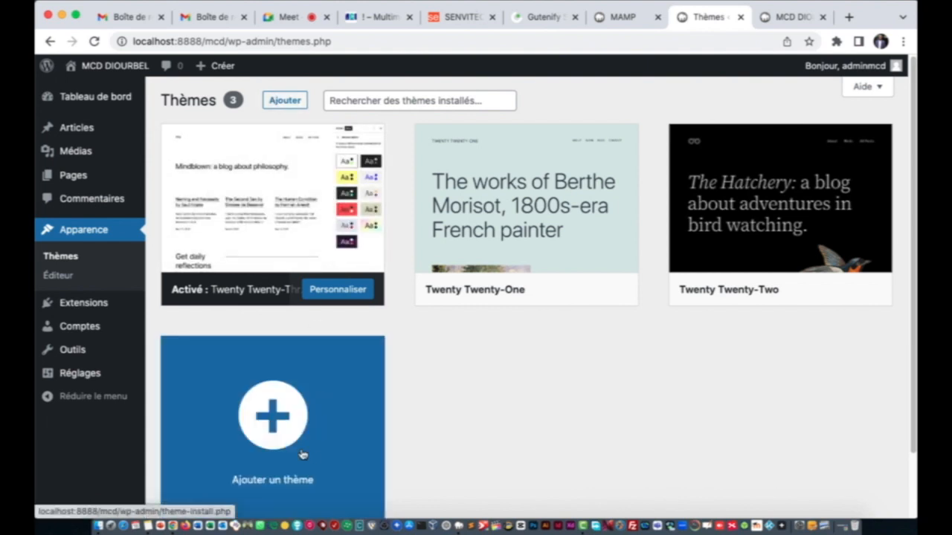
{"action": "left_click", "coordinate": [275, 435]}
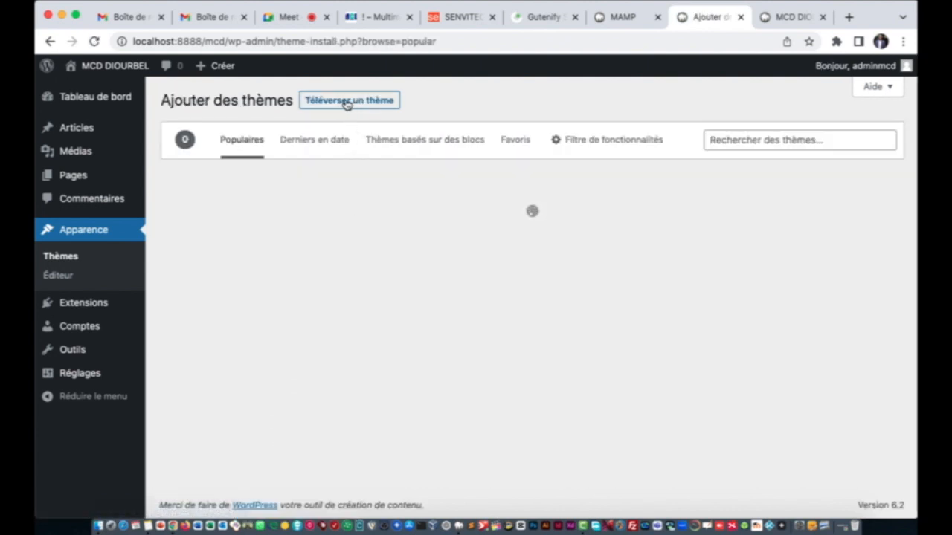
{"action": "left_click", "coordinate": [363, 104]}
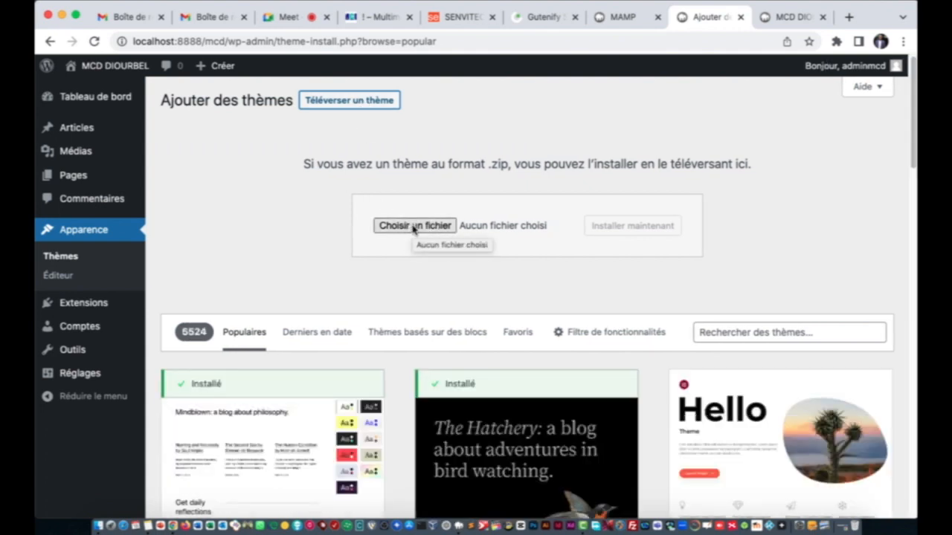
{"action": "left_click", "coordinate": [546, 17]}
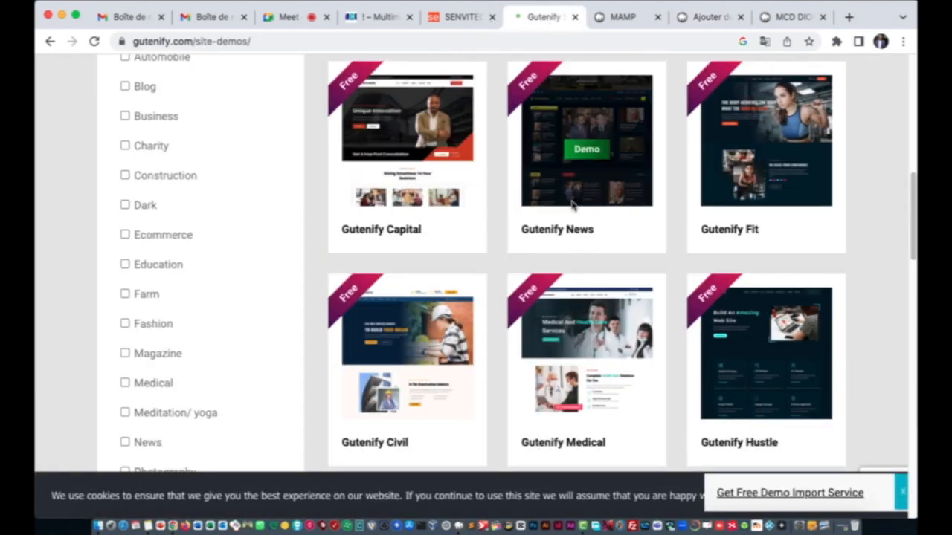
Step: Search for the Gutenify Finance theme and download gutenify-finance.1.0.5.zip from wordpress.org
{"action": "scroll", "coordinate": [614, 245], "scroll_direction": "up", "scroll_amount": 10}
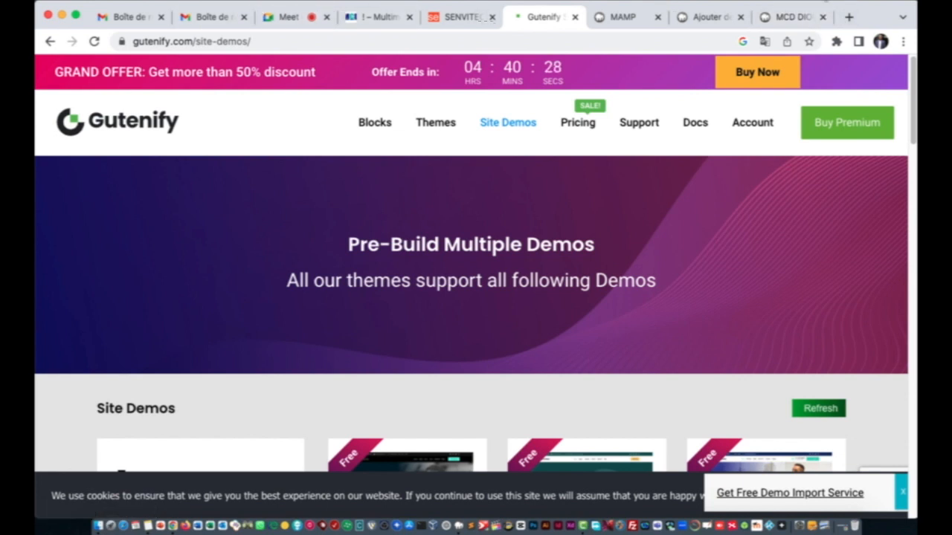
{"action": "left_click", "coordinate": [848, 16]}
{"action": "type", "text": "th"}
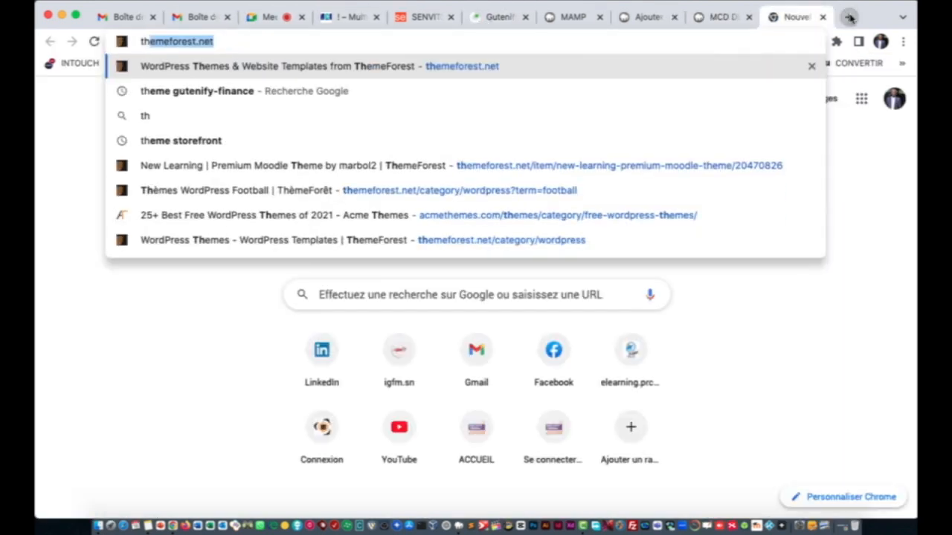
{"action": "type", "text": "eme"}
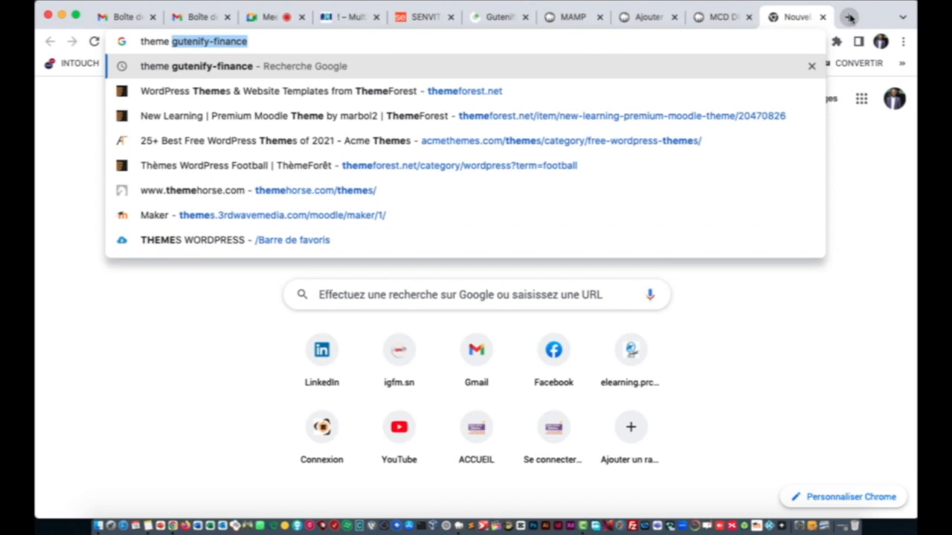
{"action": "key", "text": "Return"}
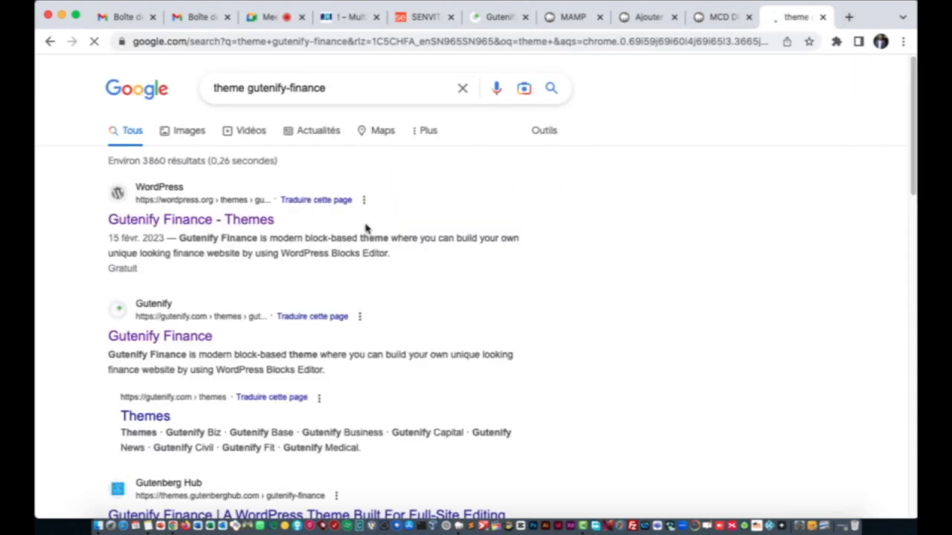
{"action": "left_click", "coordinate": [232, 220]}
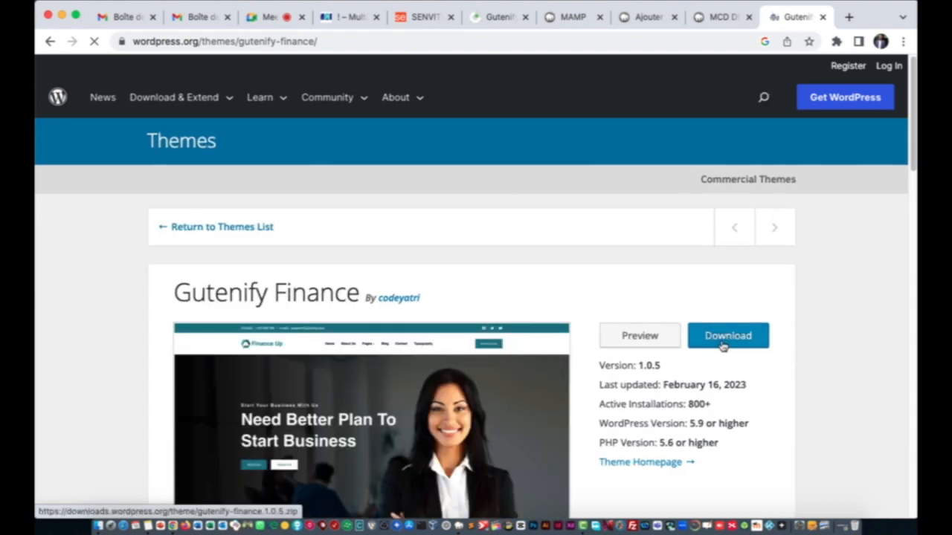
{"action": "left_click", "coordinate": [723, 345]}
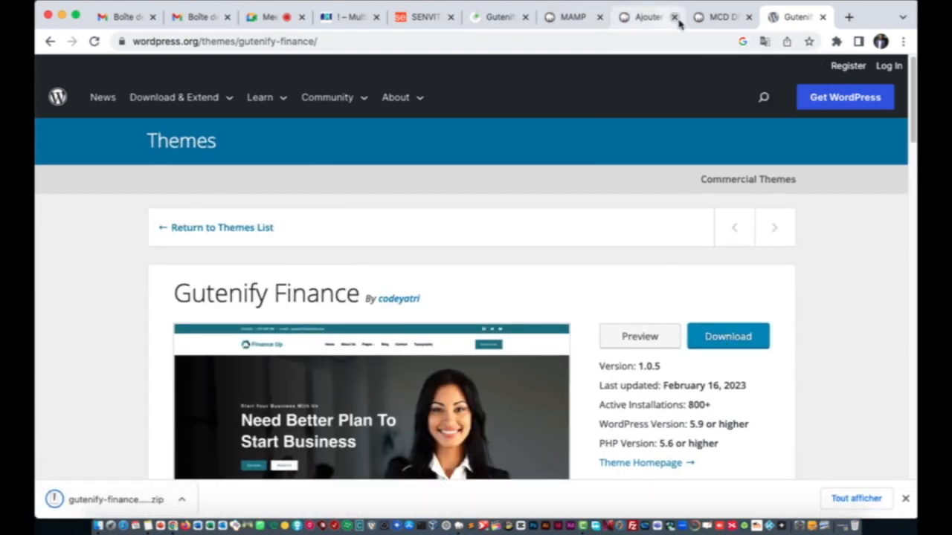
{"action": "left_click", "coordinate": [647, 17]}
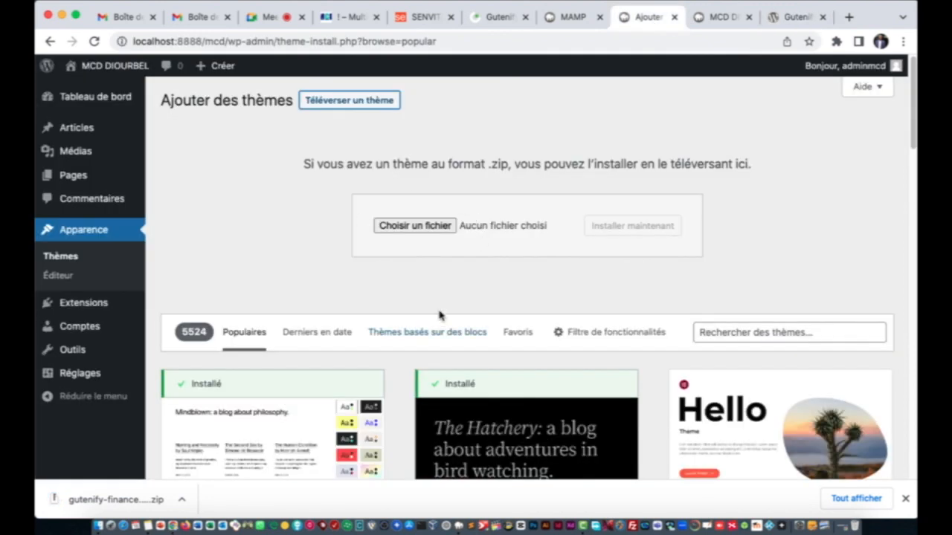
Step: Select gutenify-finance.1.0.5.zip from Downloads for upload, then go back to the Add Themes page
{"action": "left_click_drag", "start_coordinate": [67, 500], "coordinate": [440, 234]}
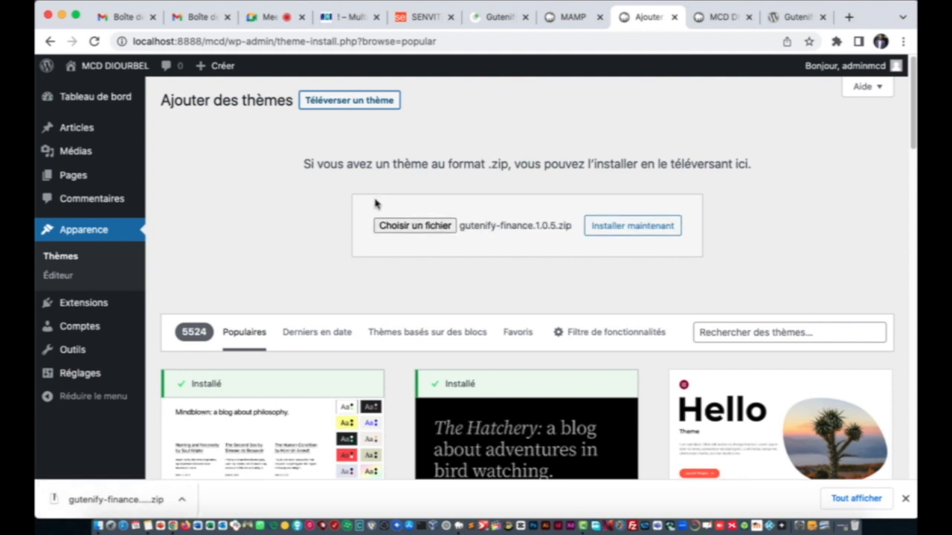
{"action": "left_click", "coordinate": [414, 225]}
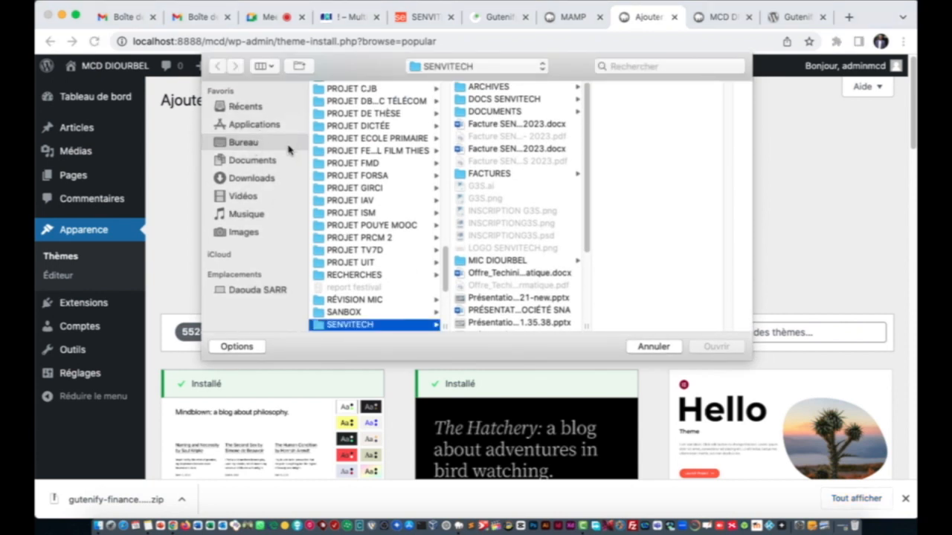
{"action": "left_click", "coordinate": [244, 178]}
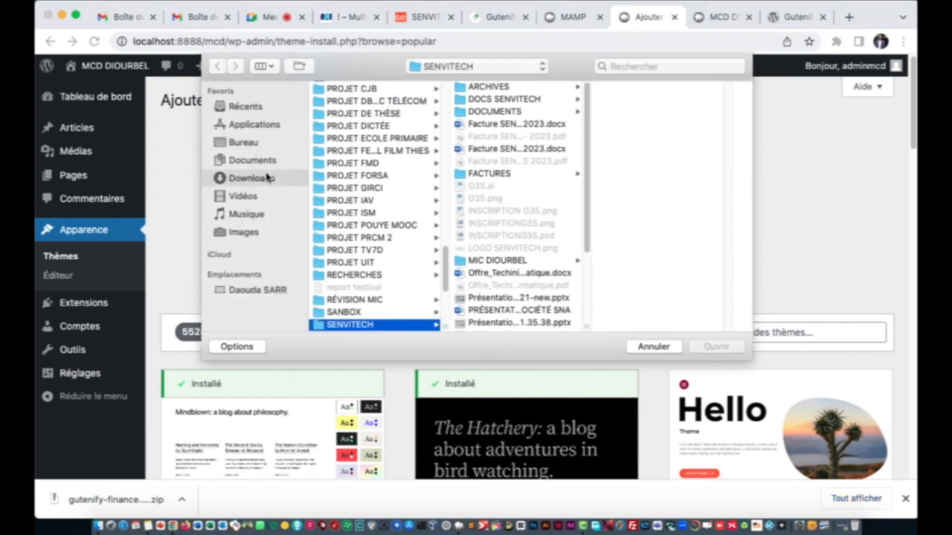
{"action": "scroll", "coordinate": [384, 165], "scroll_direction": "up", "scroll_amount": 10}
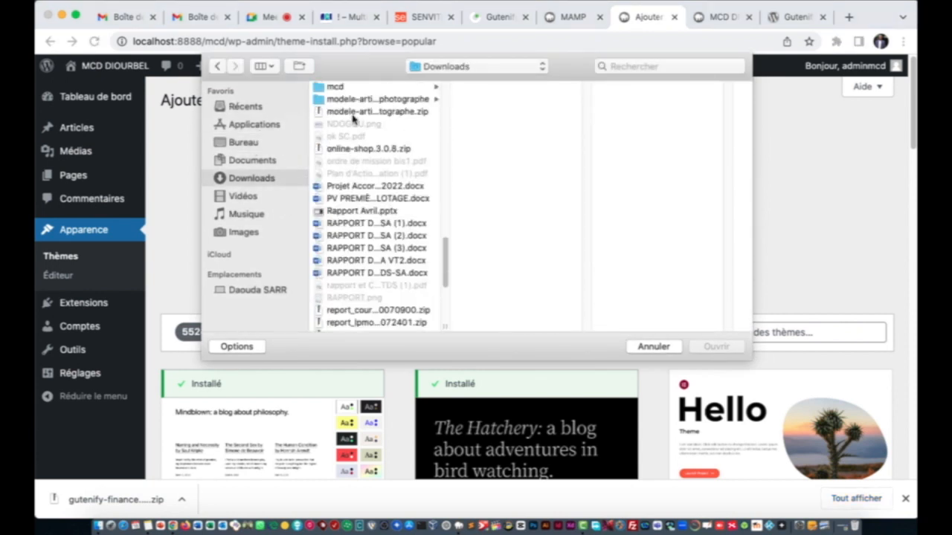
{"action": "scroll", "coordinate": [372, 179], "scroll_direction": "down", "scroll_amount": 5}
{"action": "left_click", "coordinate": [354, 269]}
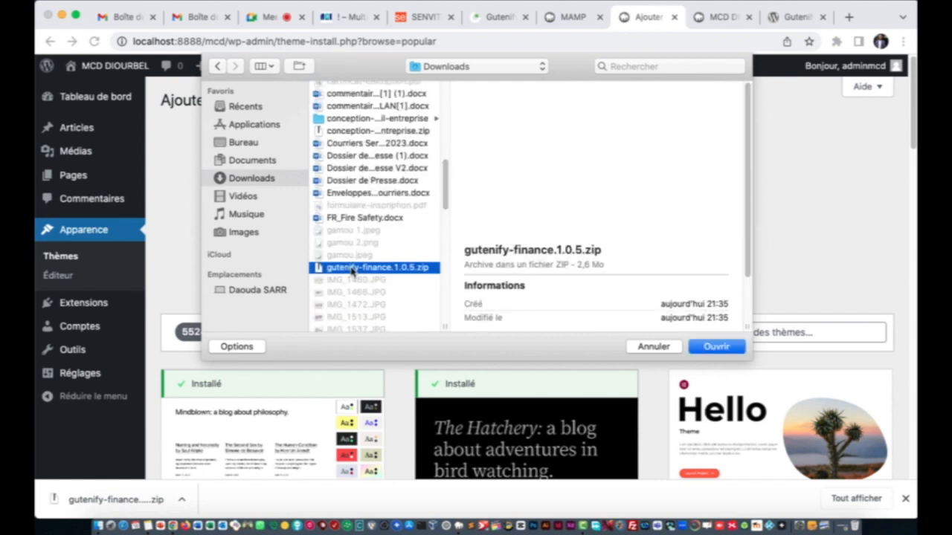
{"action": "left_click", "coordinate": [717, 346]}
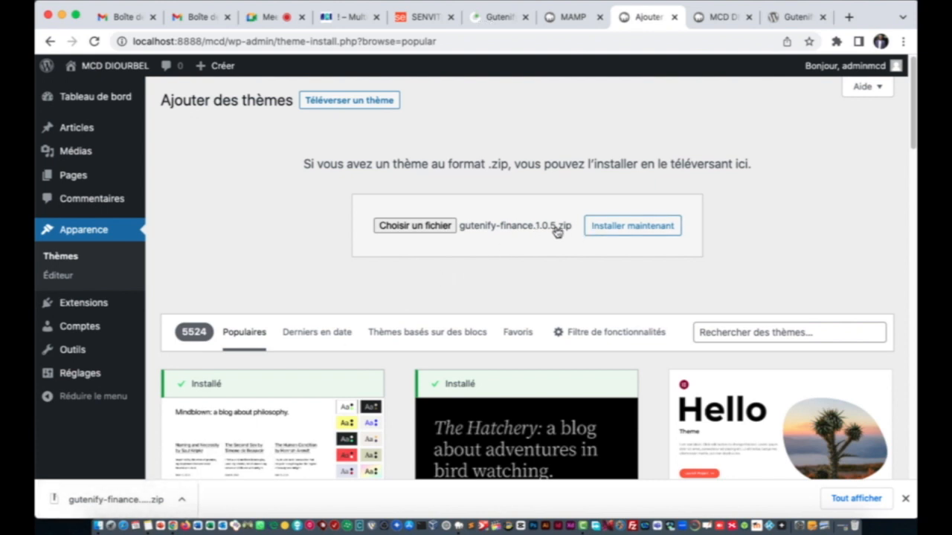
{"action": "left_click", "coordinate": [49, 256]}
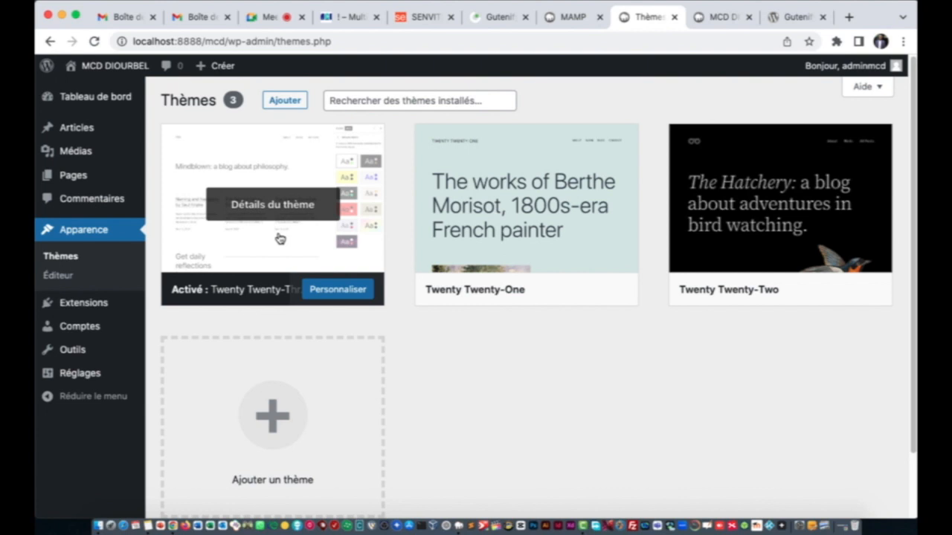
{"action": "left_click", "coordinate": [272, 102]}
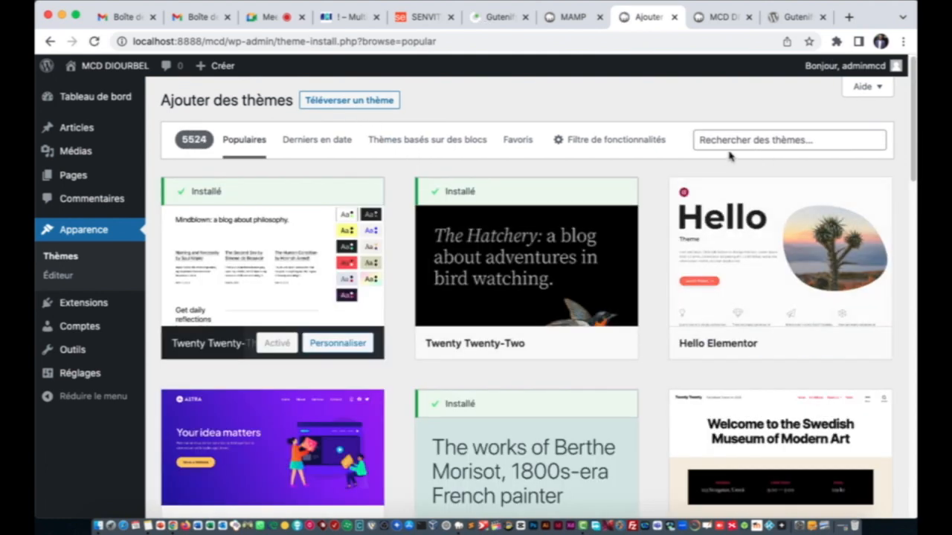
Step: Search the theme directory for 'bosa', then install and activate the Bosa theme
{"action": "left_click", "coordinate": [740, 138]}
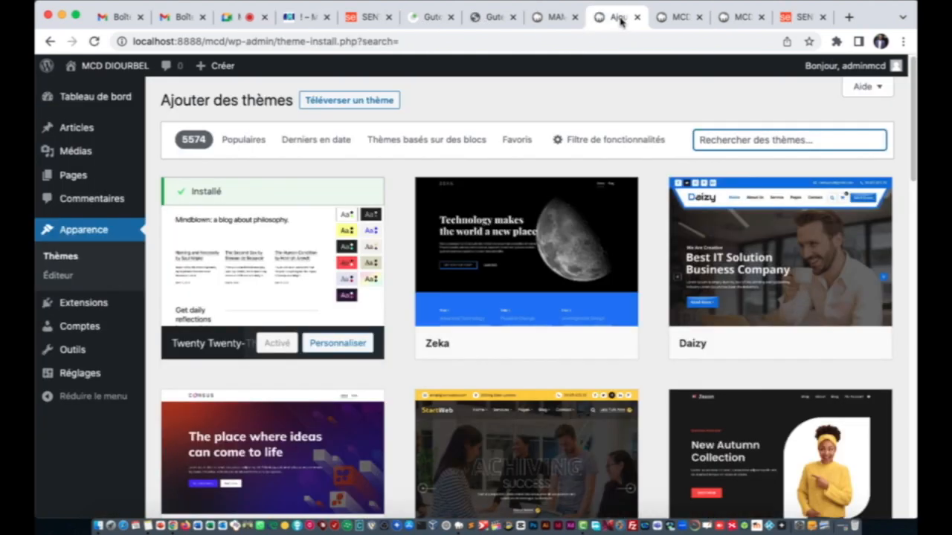
{"action": "type", "text": "bosa"}
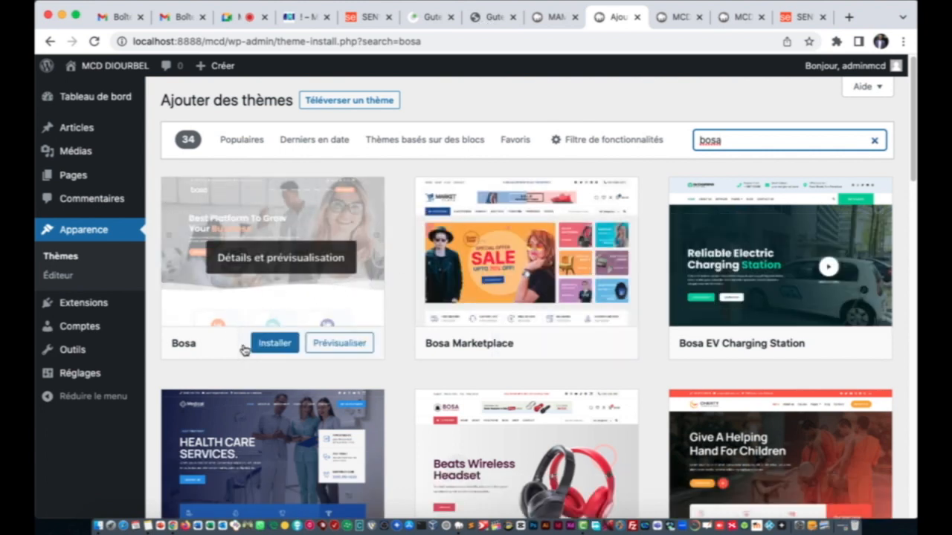
{"action": "left_click", "coordinate": [275, 343]}
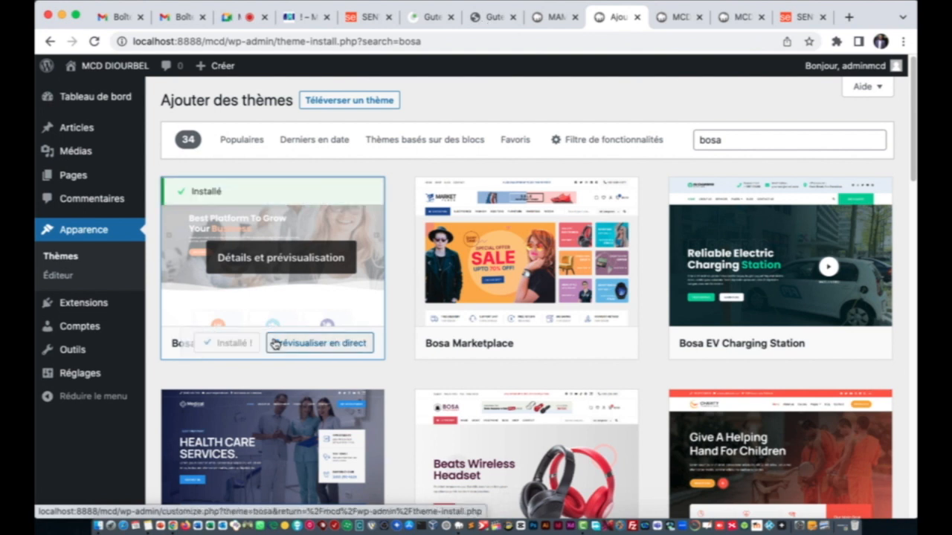
{"action": "left_click", "coordinate": [235, 345]}
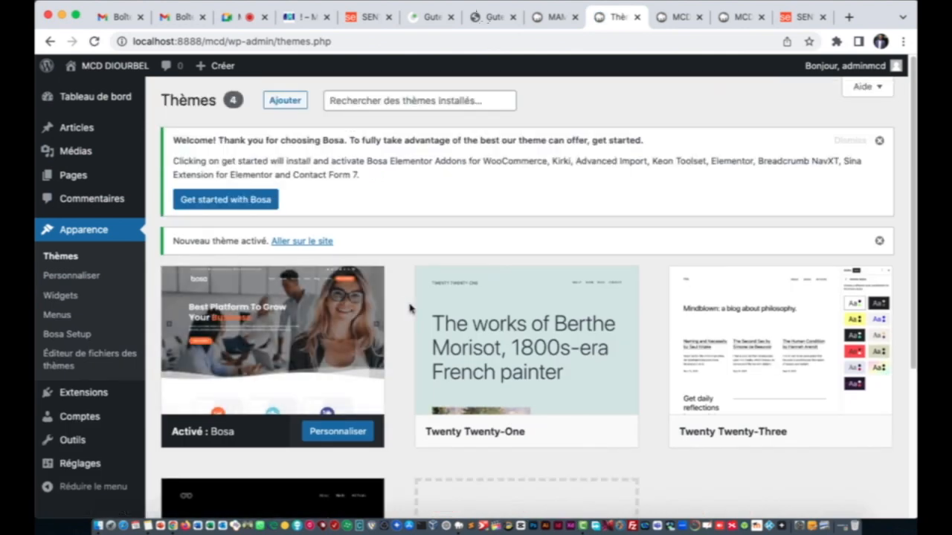
Step: Launch the recommended plugin setup from the 'Get started with Bosa' welcome notice
{"action": "mouse_move", "coordinate": [305, 290]}
{"action": "left_click", "coordinate": [241, 206]}
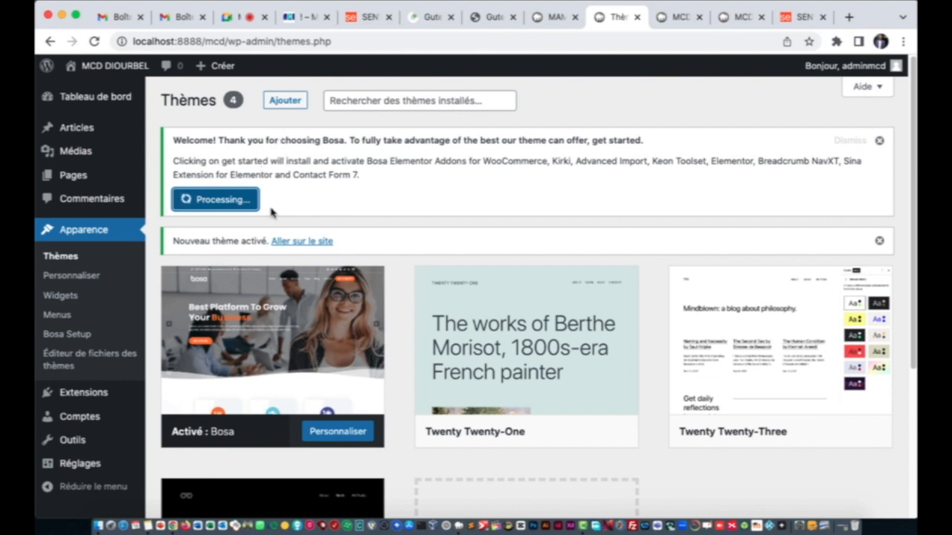
Step: Close the SENVITECH browser tab while the Bosa plugin setup finishes
{"action": "left_click", "coordinate": [822, 17]}
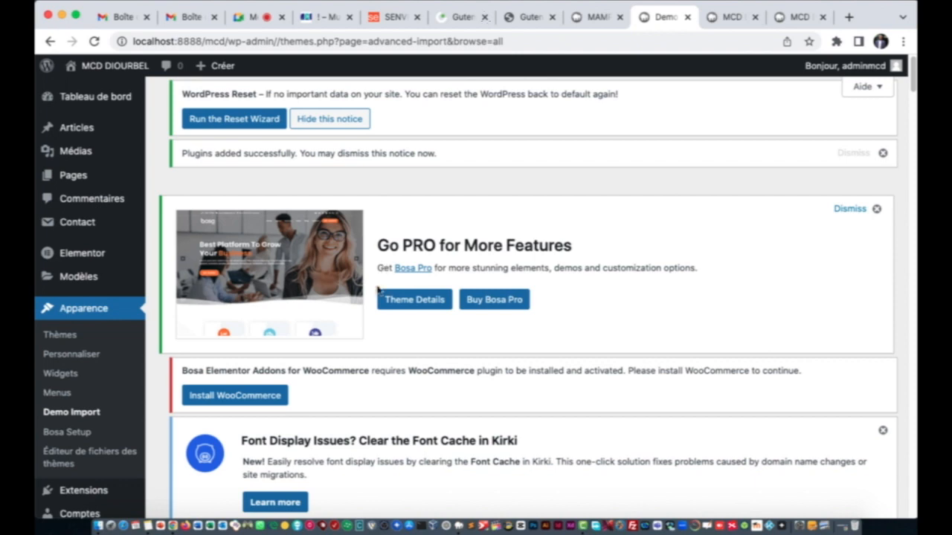
Step: Filter the demo list to Free demos and begin importing the Agency demo
{"action": "scroll", "coordinate": [386, 363], "scroll_direction": "down", "scroll_amount": 6}
{"action": "scroll", "coordinate": [387, 356], "scroll_direction": "down", "scroll_amount": 1}
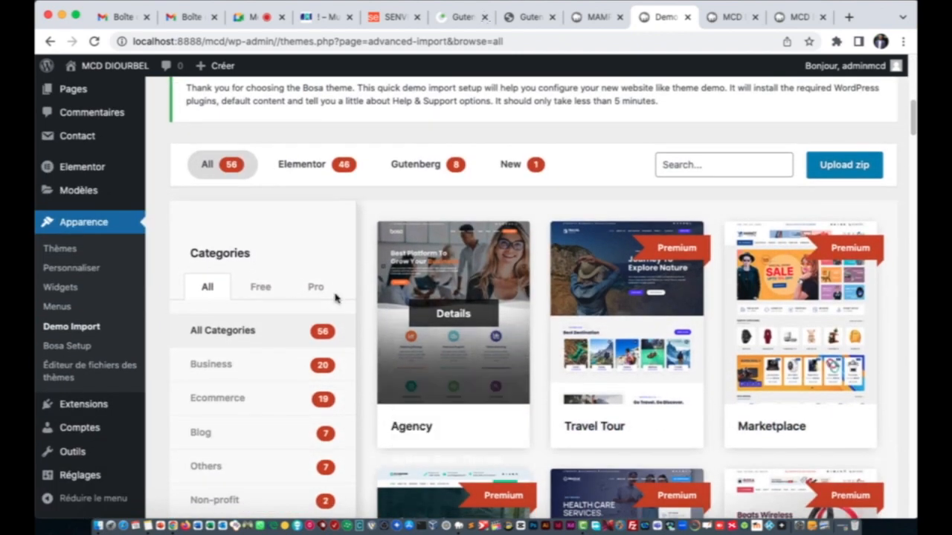
{"action": "left_click", "coordinate": [260, 289]}
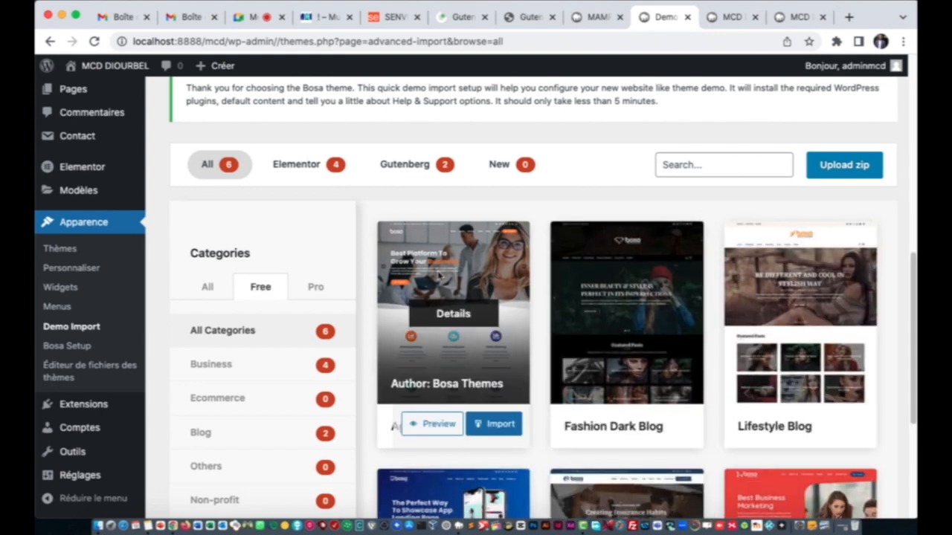
{"action": "left_click", "coordinate": [210, 290]}
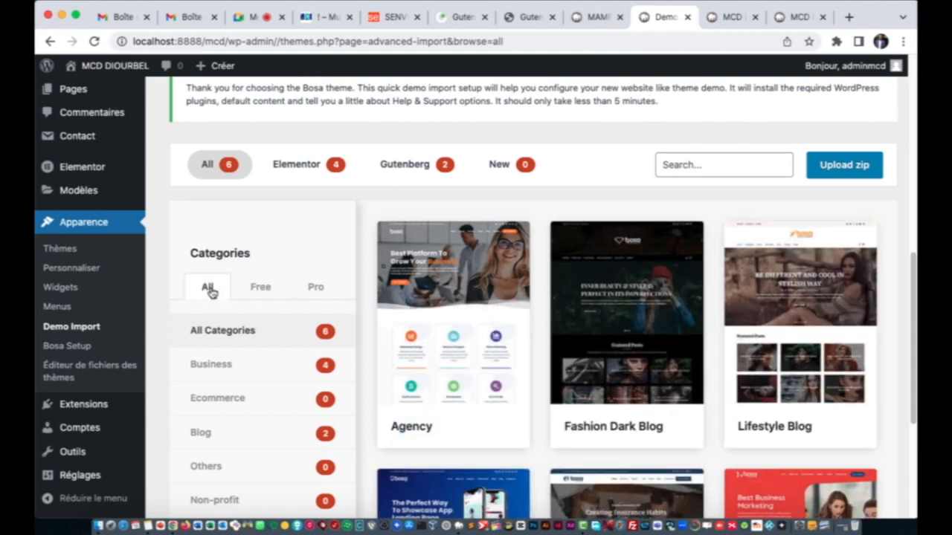
{"action": "left_click", "coordinate": [264, 289]}
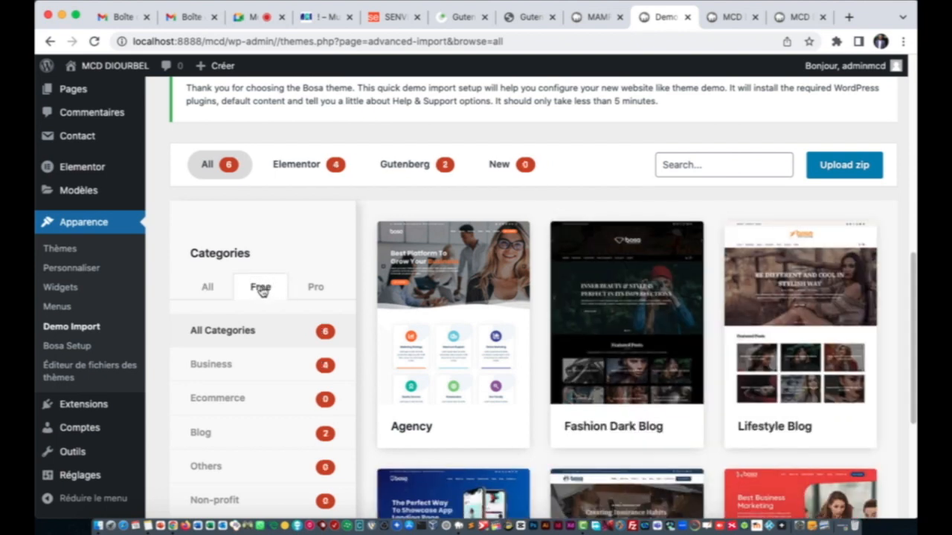
{"action": "scroll", "coordinate": [266, 296], "scroll_direction": "down", "scroll_amount": 5}
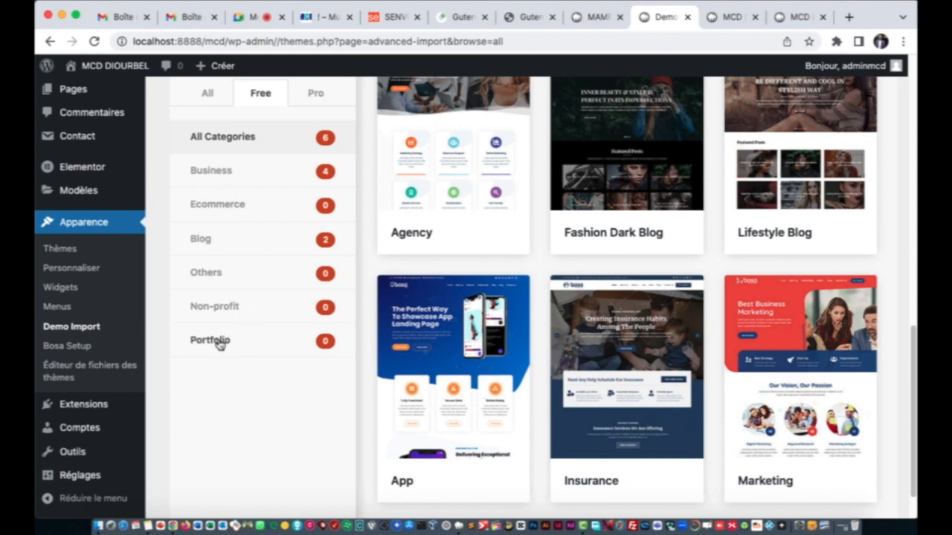
{"action": "scroll", "coordinate": [453, 253], "scroll_direction": "down", "scroll_amount": 1}
{"action": "scroll", "coordinate": [473, 242], "scroll_direction": "up", "scroll_amount": 2}
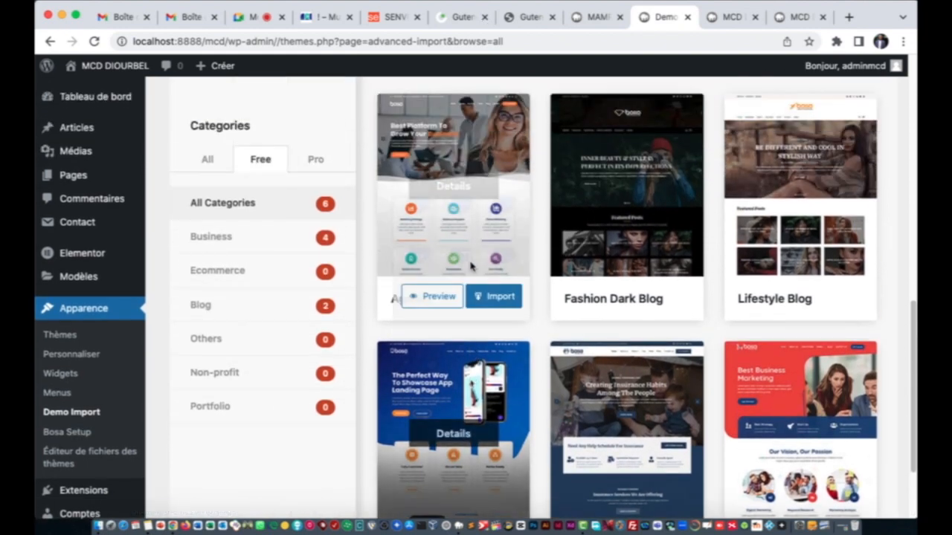
{"action": "scroll", "coordinate": [513, 249], "scroll_direction": "down", "scroll_amount": 2}
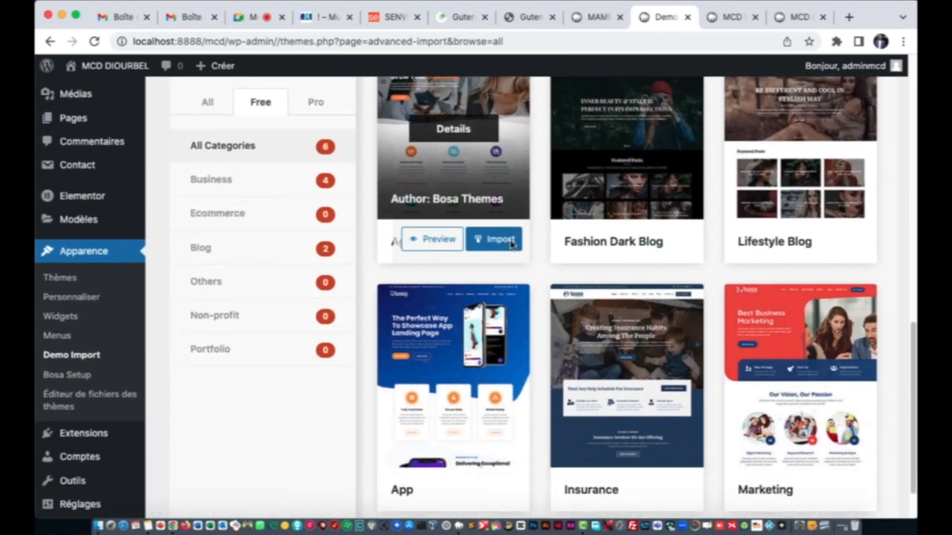
{"action": "scroll", "coordinate": [504, 242], "scroll_direction": "up", "scroll_amount": 4}
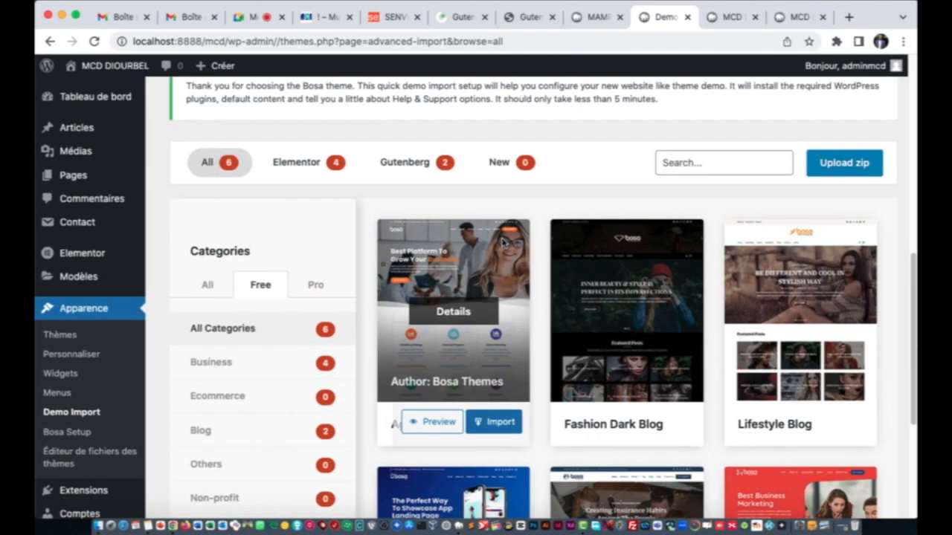
{"action": "left_click", "coordinate": [487, 426]}
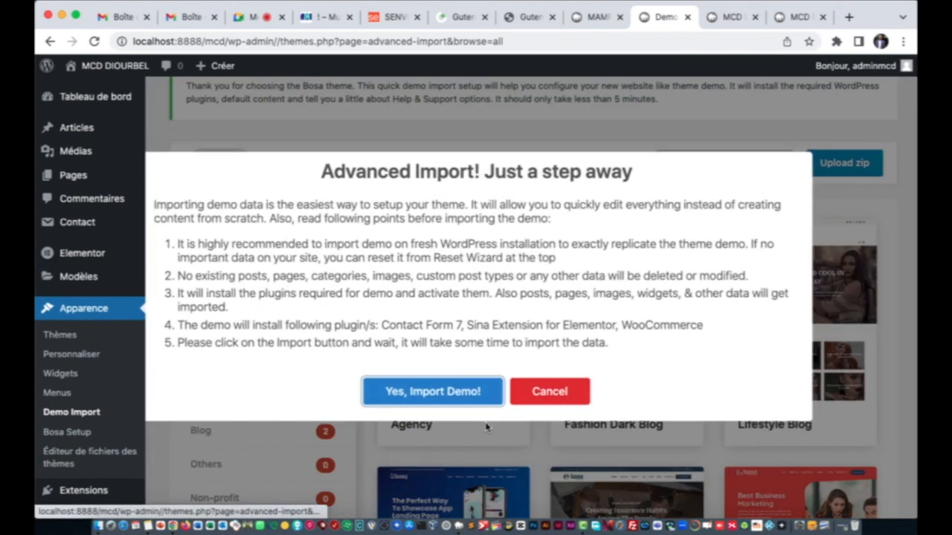
Step: Confirm 'Yes, Import Demo!' and let the Agency demo data finish importing
{"action": "left_click", "coordinate": [430, 397]}
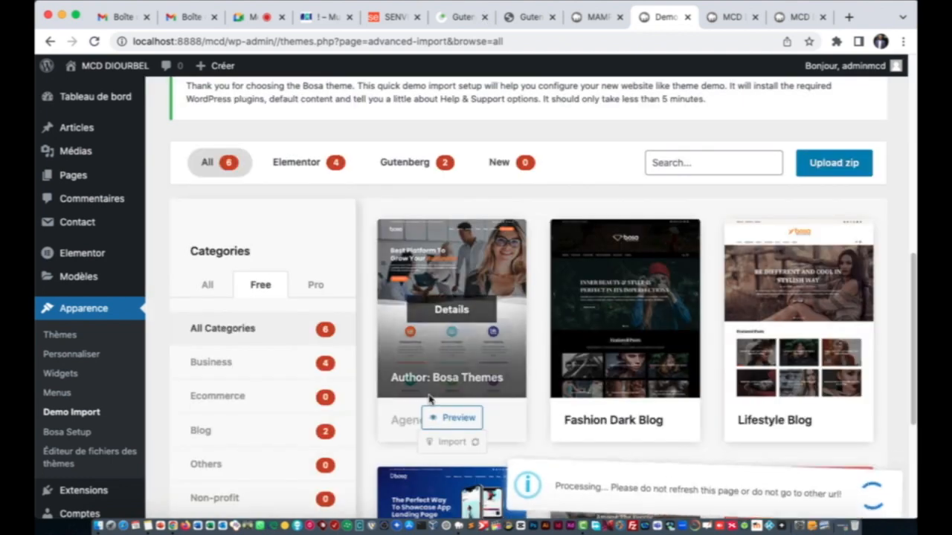
{"action": "mouse_move", "coordinate": [102, 259]}
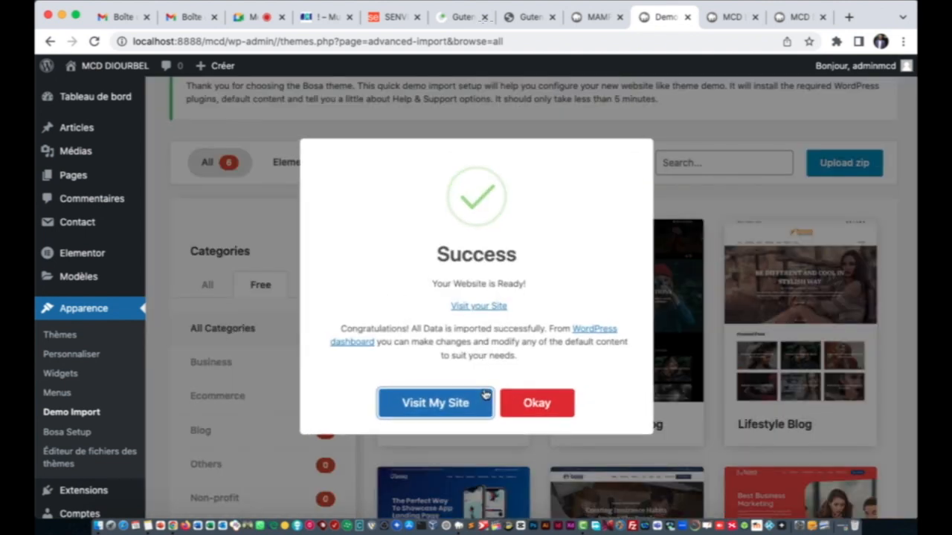
Step: Choose 'Visit My Site' to view the imported Bosa Agency homepage in a new tab
{"action": "left_click", "coordinate": [455, 405]}
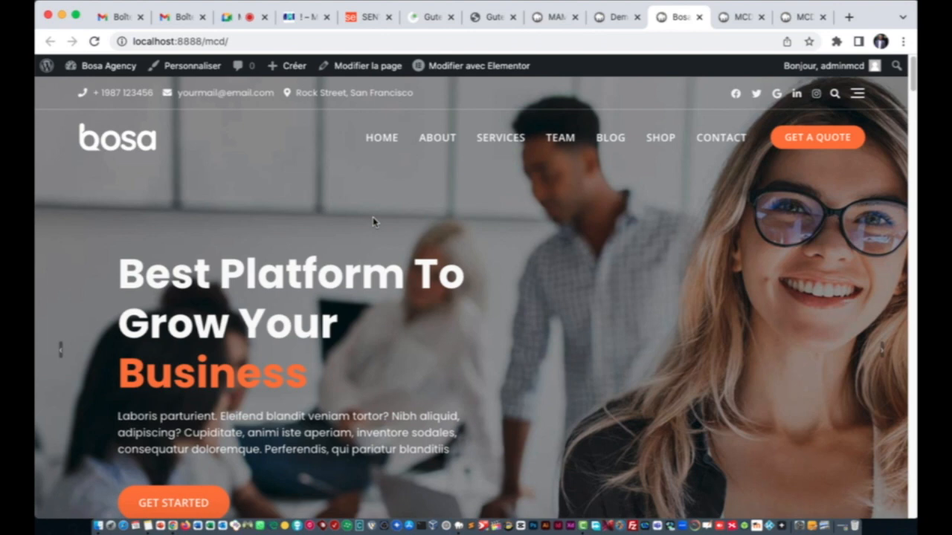
Step: Scroll through the Agency demo homepage and open the site's TEAM page
{"action": "scroll", "coordinate": [374, 221], "scroll_direction": "down", "scroll_amount": 15}
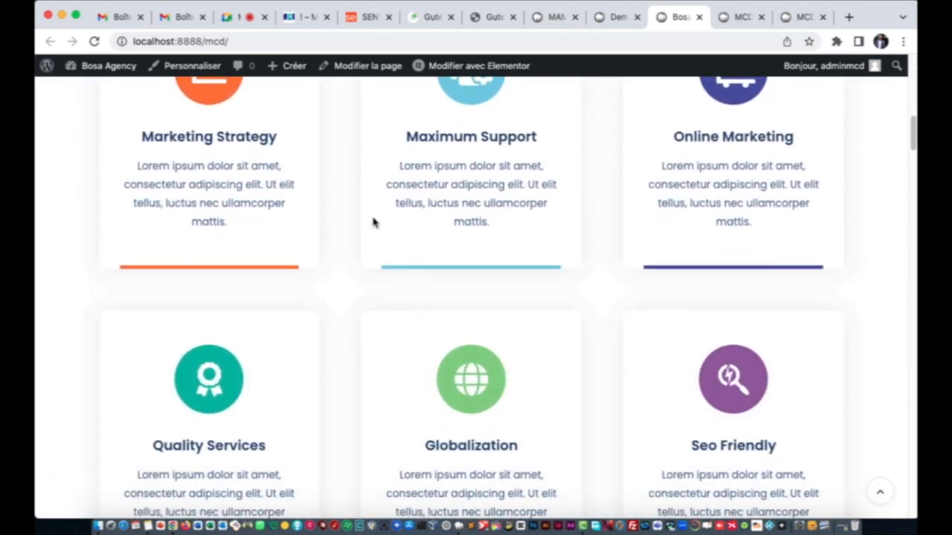
{"action": "scroll", "coordinate": [374, 221], "scroll_direction": "down", "scroll_amount": 15}
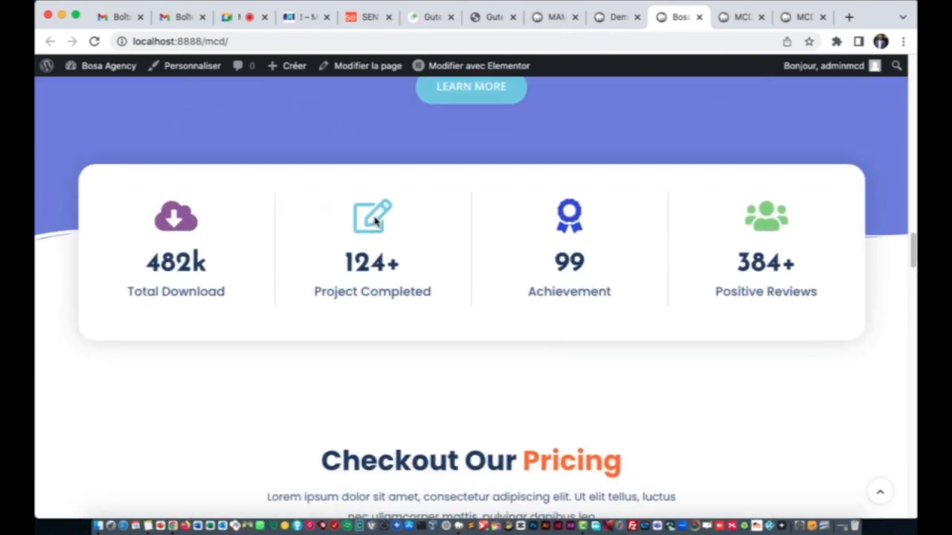
{"action": "scroll", "coordinate": [374, 221], "scroll_direction": "down", "scroll_amount": 20}
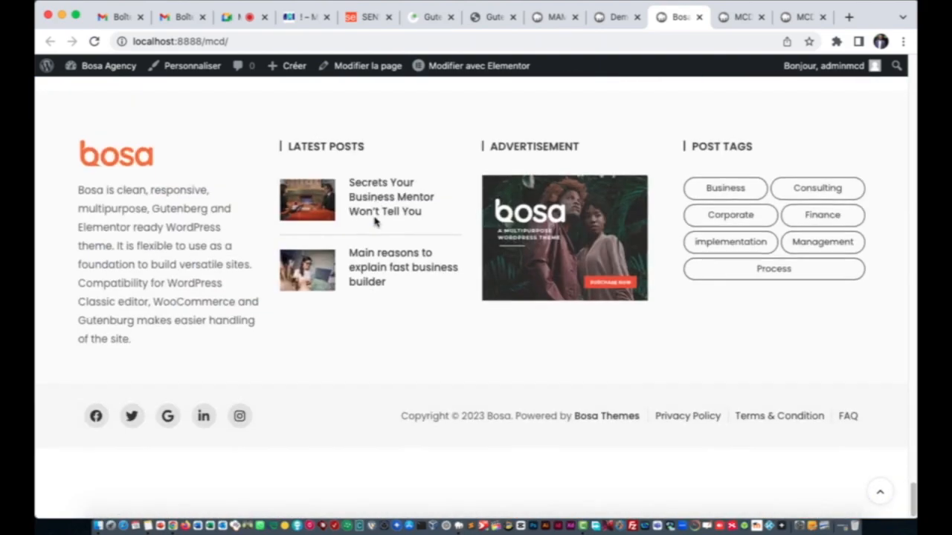
{"action": "scroll", "coordinate": [374, 221], "scroll_direction": "up", "scroll_amount": 5}
{"action": "scroll", "coordinate": [374, 221], "scroll_direction": "up", "scroll_amount": 20}
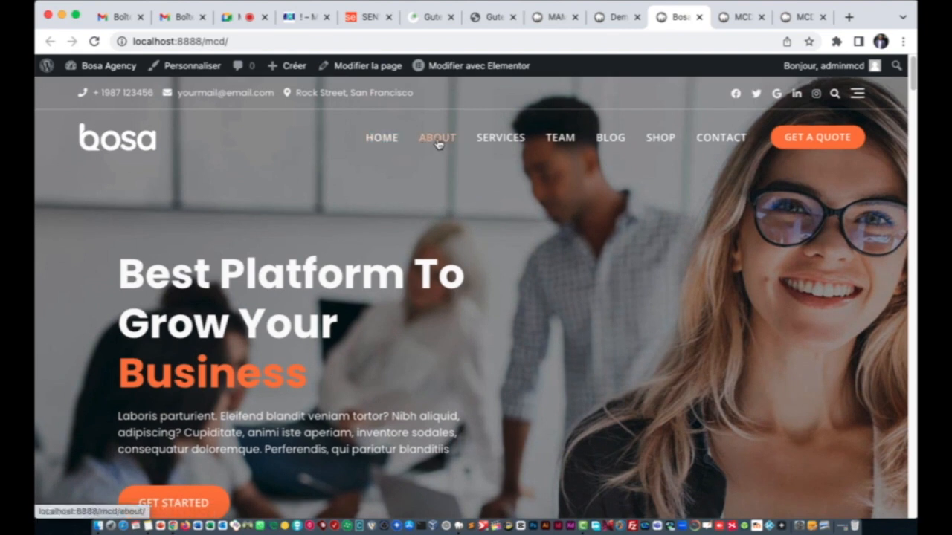
{"action": "left_click", "coordinate": [569, 144]}
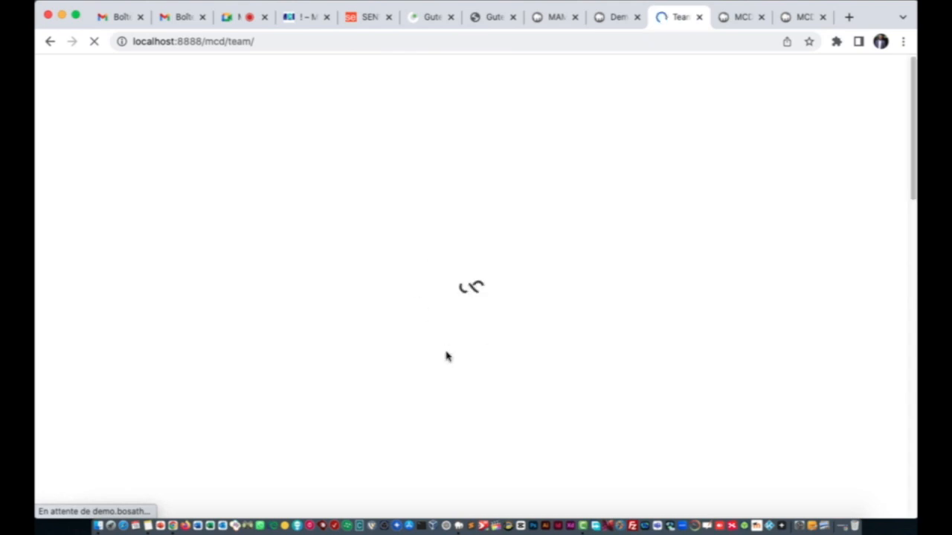
Step: Check and reload the other MCD DIOURBEL tabs, then return to the Demo Import admin page
{"action": "left_click", "coordinate": [733, 17]}
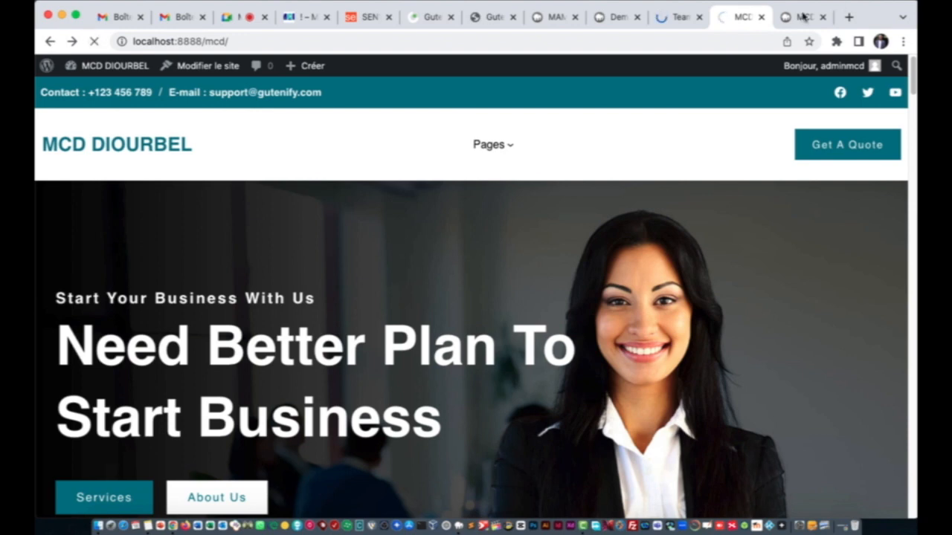
{"action": "left_click", "coordinate": [798, 16]}
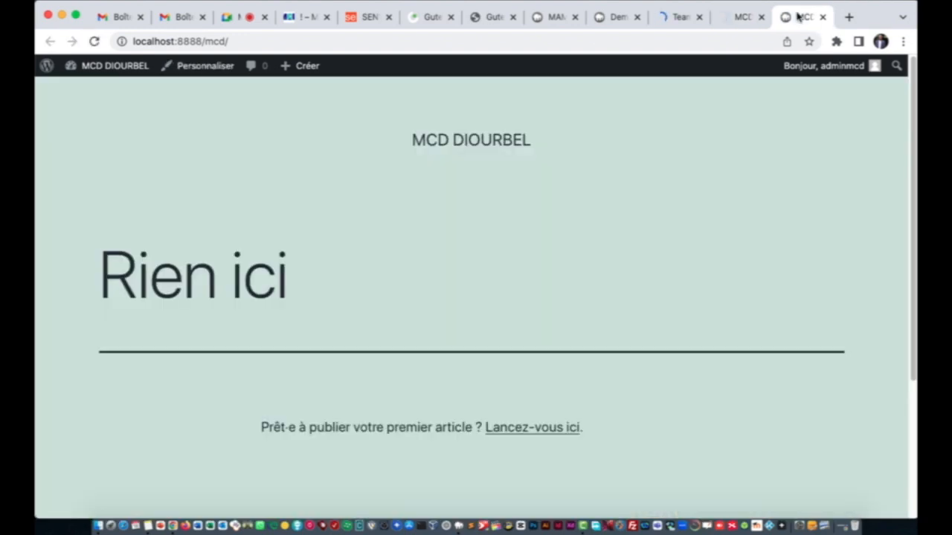
{"action": "left_click", "coordinate": [94, 41]}
{"action": "left_click", "coordinate": [677, 17]}
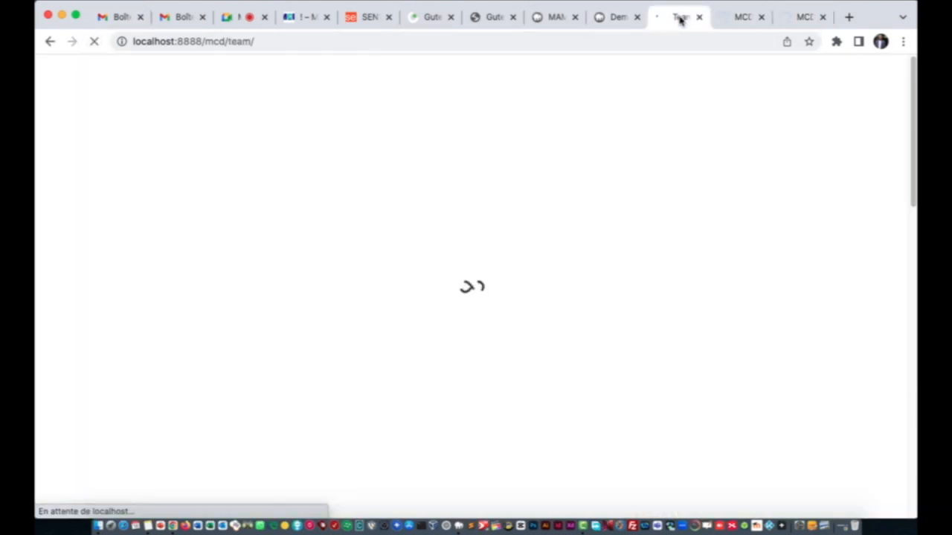
{"action": "left_click", "coordinate": [616, 25]}
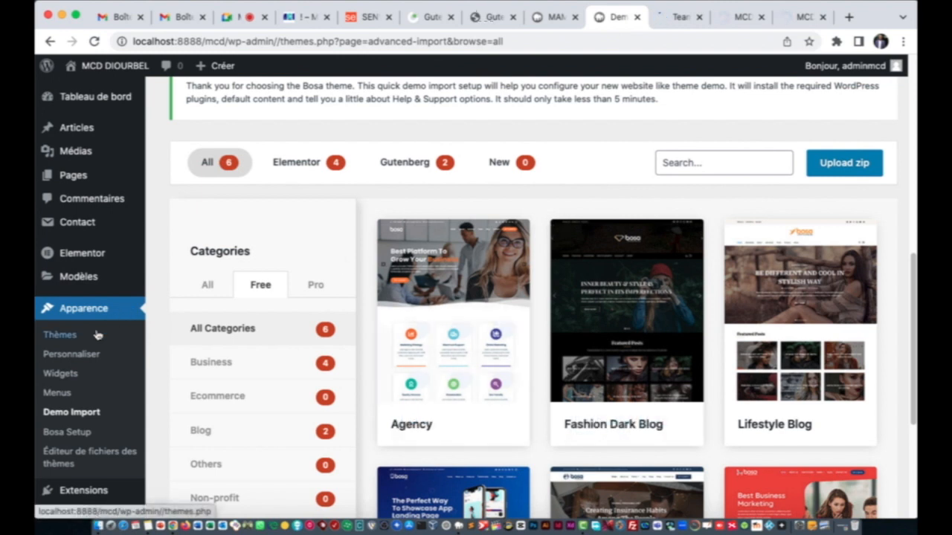
{"action": "left_click", "coordinate": [73, 179]}
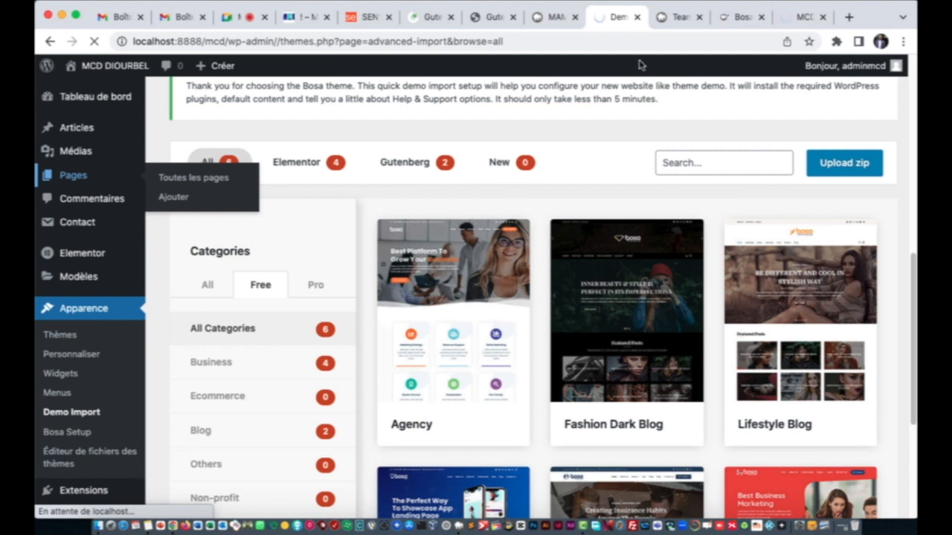
Step: Bring the Bosa front page tab forward and launch Personnaliser from the admin bar
{"action": "left_click", "coordinate": [681, 17]}
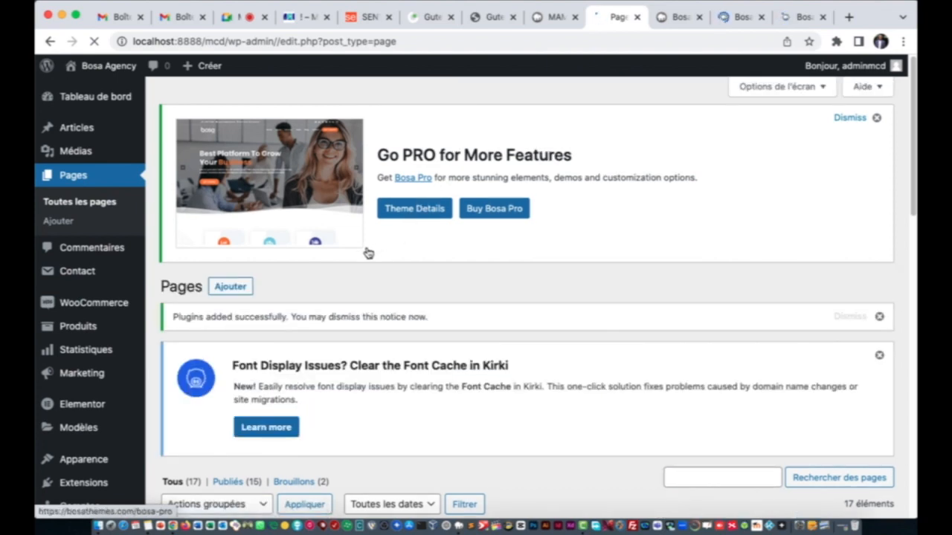
{"action": "left_click", "coordinate": [673, 16]}
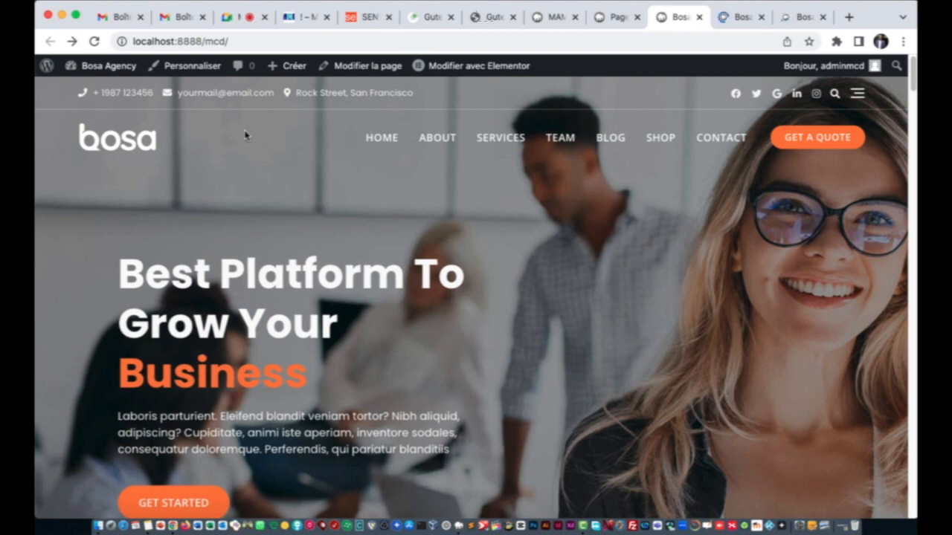
{"action": "left_click", "coordinate": [201, 70]}
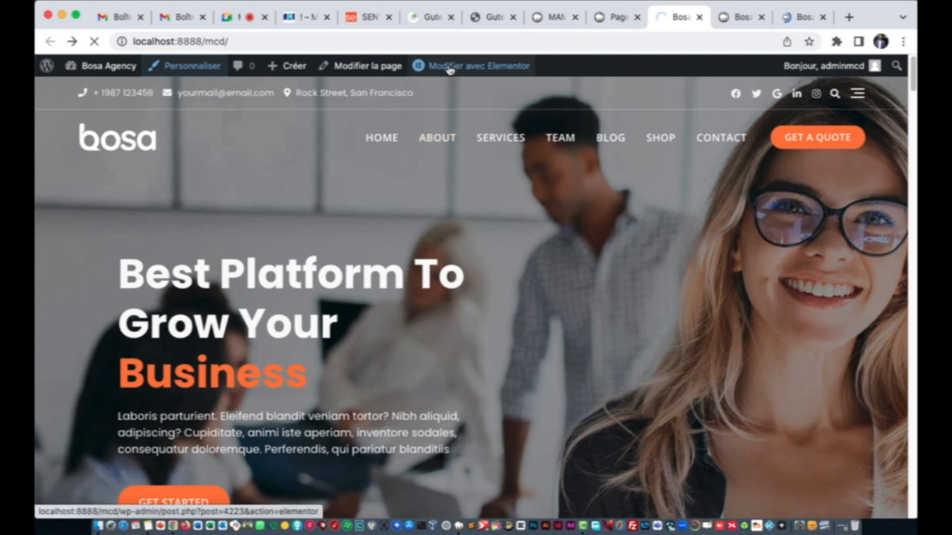
{"action": "mouse_move", "coordinate": [497, 70]}
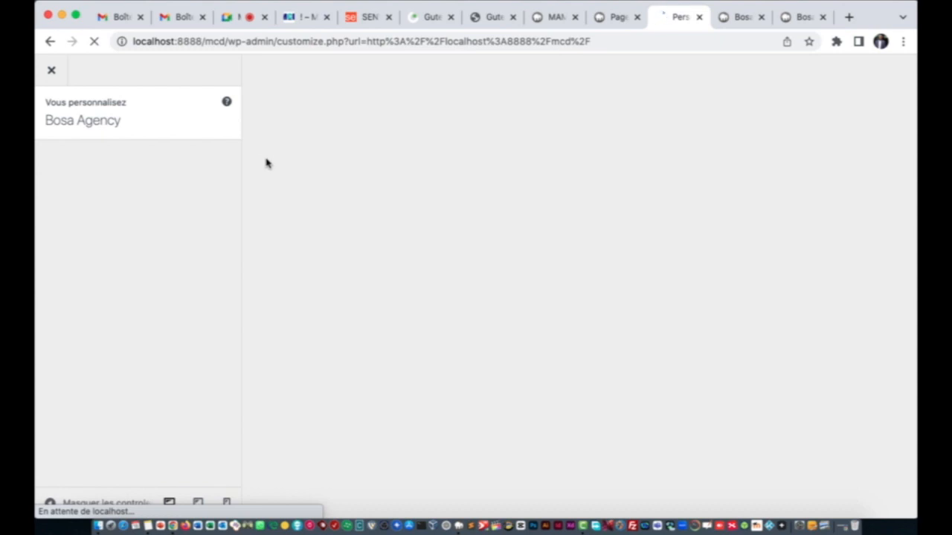
Step: Look through the open Bosa site tabs, then return to the loading Customizer tab
{"action": "left_click", "coordinate": [734, 21]}
{"action": "left_click", "coordinate": [787, 22]}
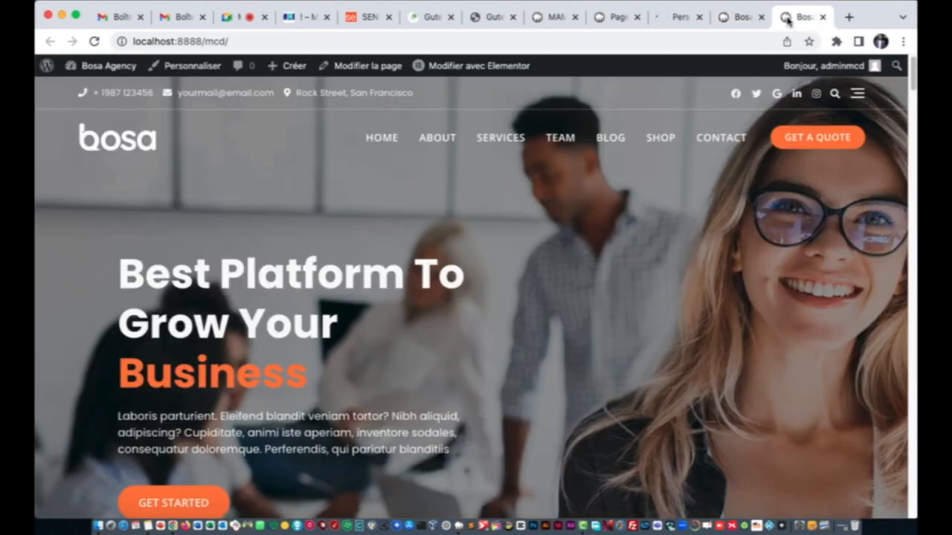
{"action": "left_click", "coordinate": [729, 25]}
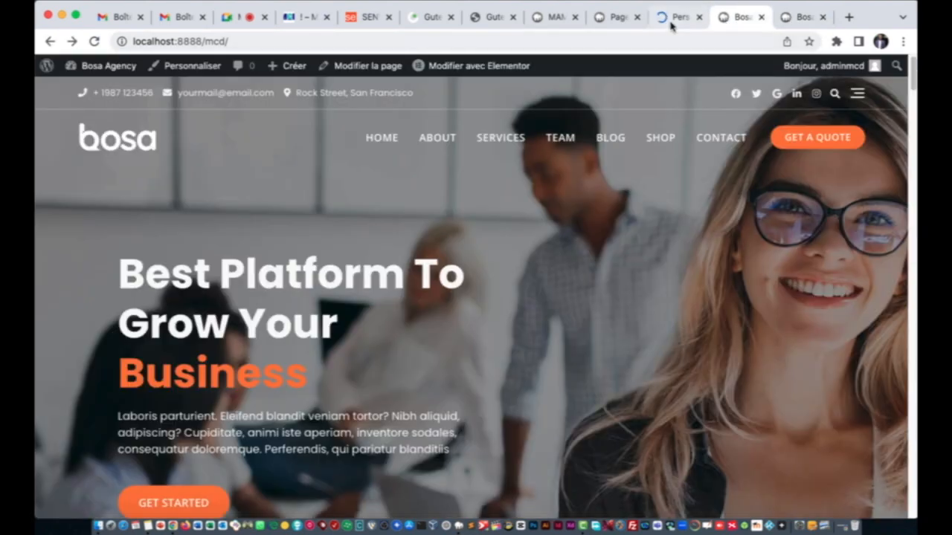
{"action": "left_click", "coordinate": [672, 26]}
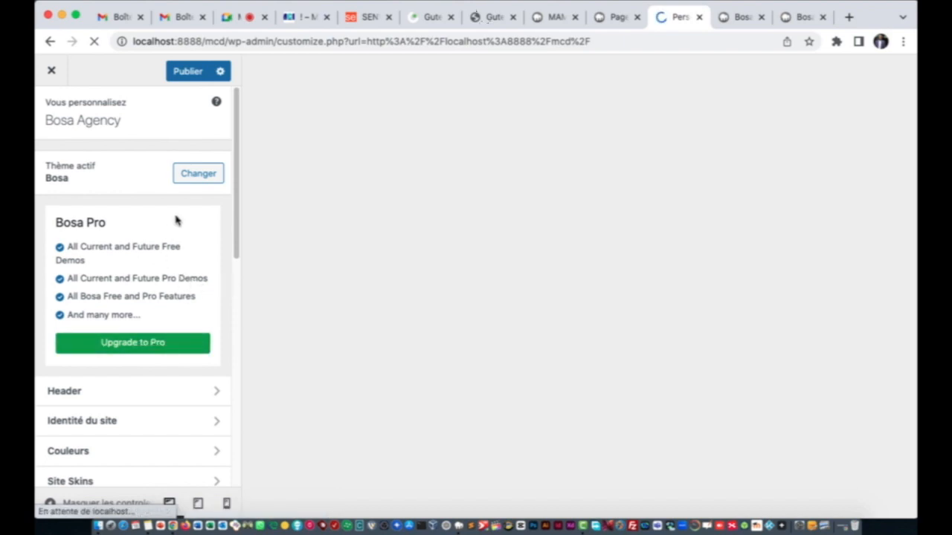
Step: Scroll through every Customizer settings section, then switch to the Pages admin list
{"action": "scroll", "coordinate": [174, 219], "scroll_direction": "down", "scroll_amount": 5}
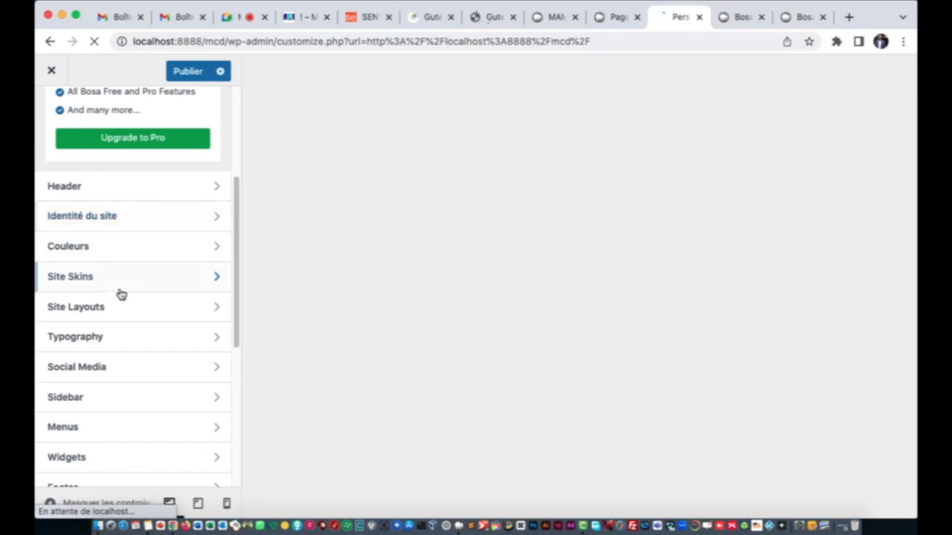
{"action": "scroll", "coordinate": [120, 223], "scroll_direction": "down", "scroll_amount": 5}
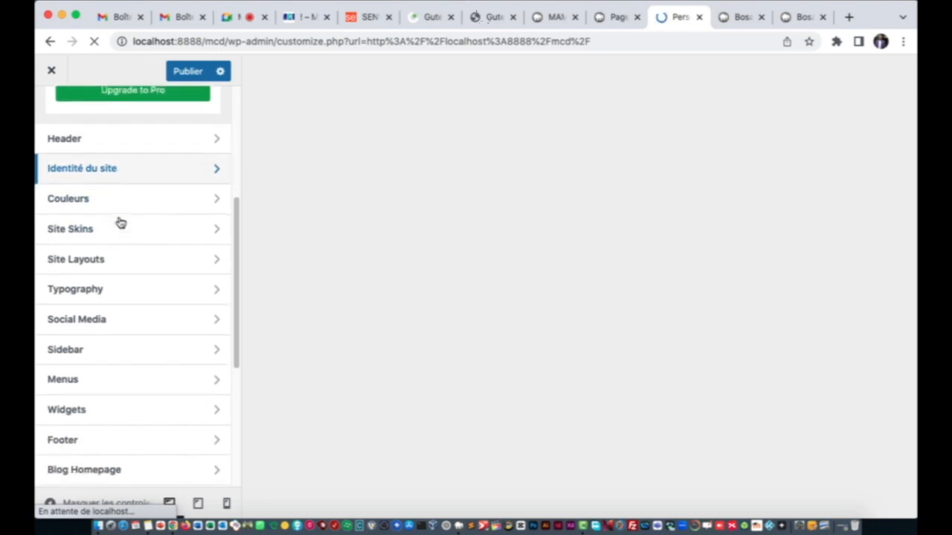
{"action": "scroll", "coordinate": [121, 223], "scroll_direction": "up", "scroll_amount": 3}
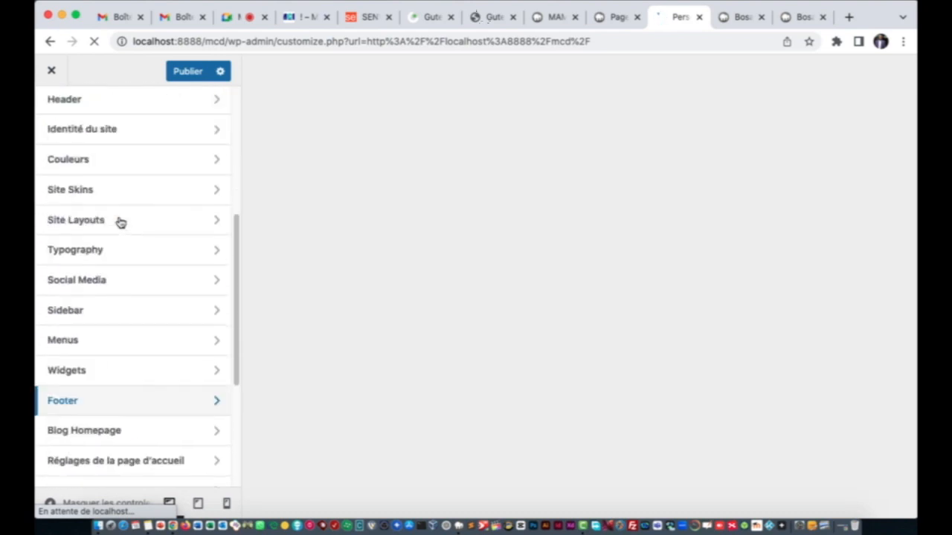
{"action": "scroll", "coordinate": [121, 223], "scroll_direction": "down", "scroll_amount": 5}
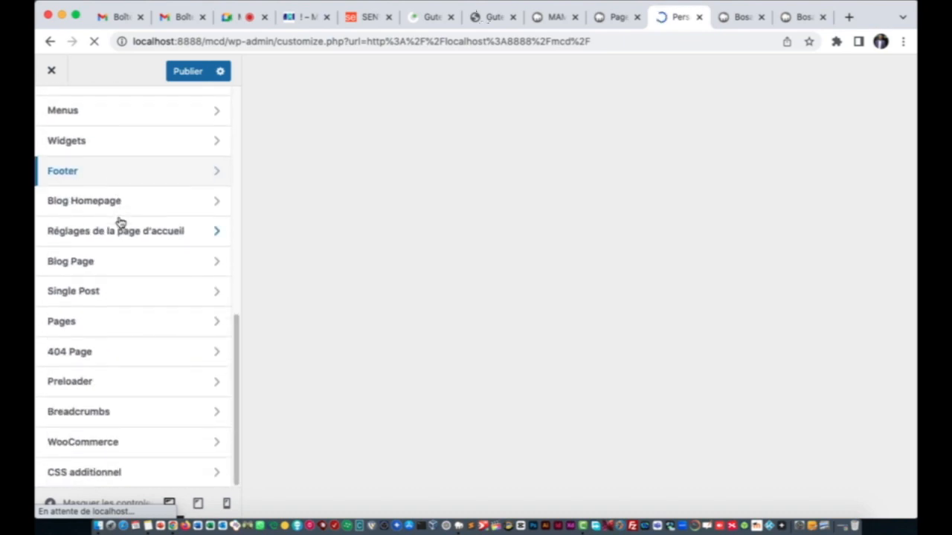
{"action": "scroll", "coordinate": [121, 223], "scroll_direction": "up", "scroll_amount": 8}
{"action": "left_click", "coordinate": [616, 17]}
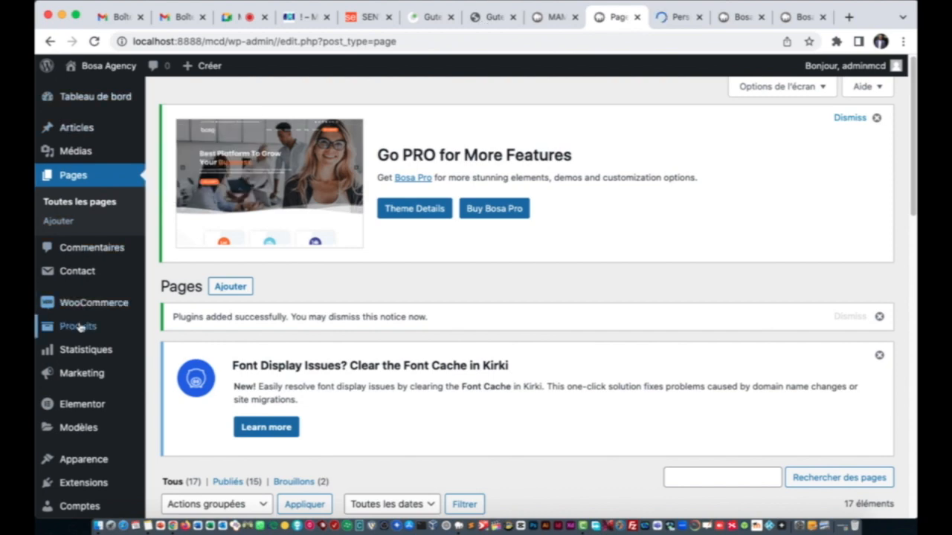
Step: Return briefly to the Customizer, then bring up the Bosa Agency front page
{"action": "left_click", "coordinate": [675, 18]}
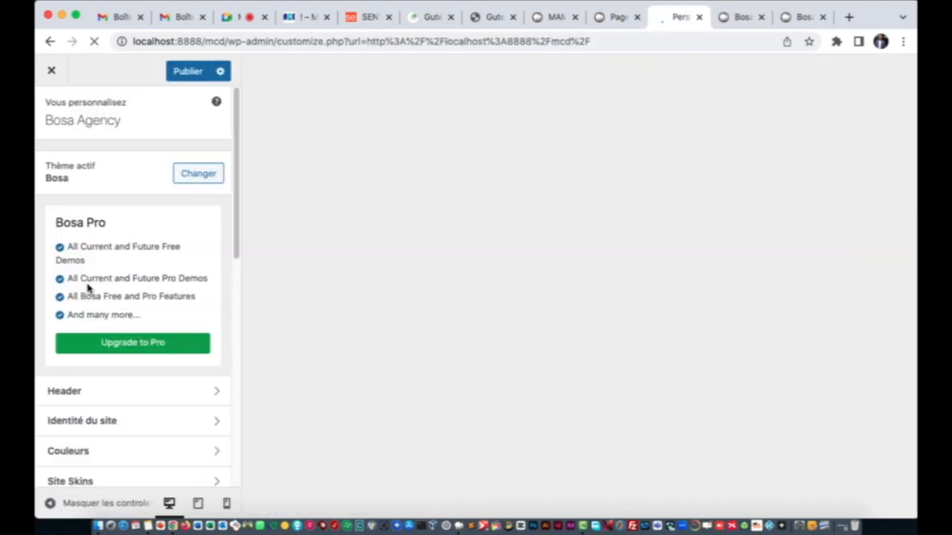
{"action": "left_click", "coordinate": [718, 17]}
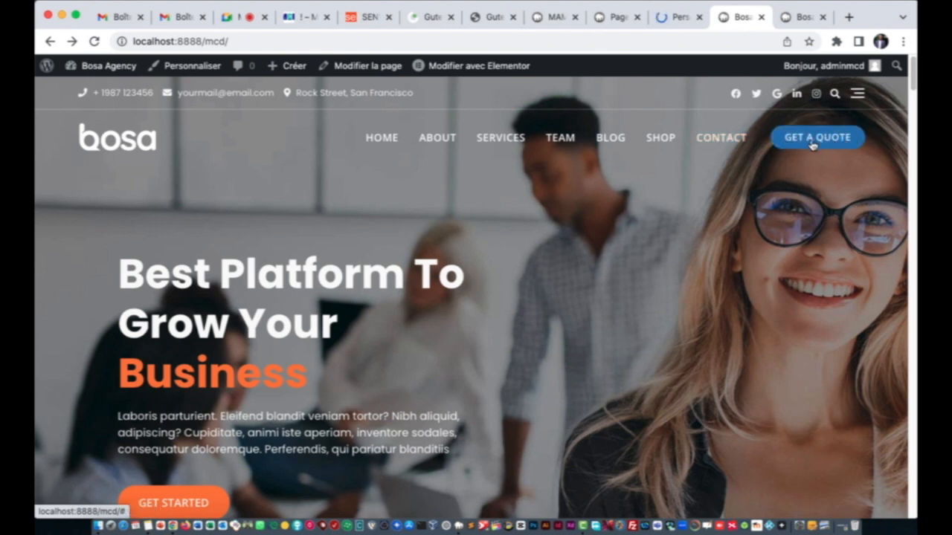
Step: Open Header > Style down to Transparent Header Site Logo, then switch to the clubmcd site
{"action": "left_click", "coordinate": [673, 16]}
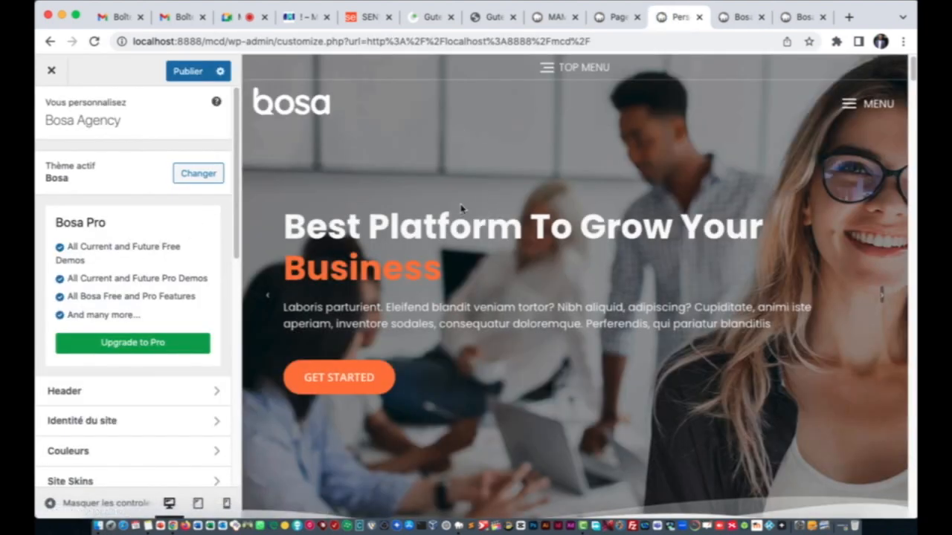
{"action": "scroll", "coordinate": [81, 283], "scroll_direction": "down", "scroll_amount": 5}
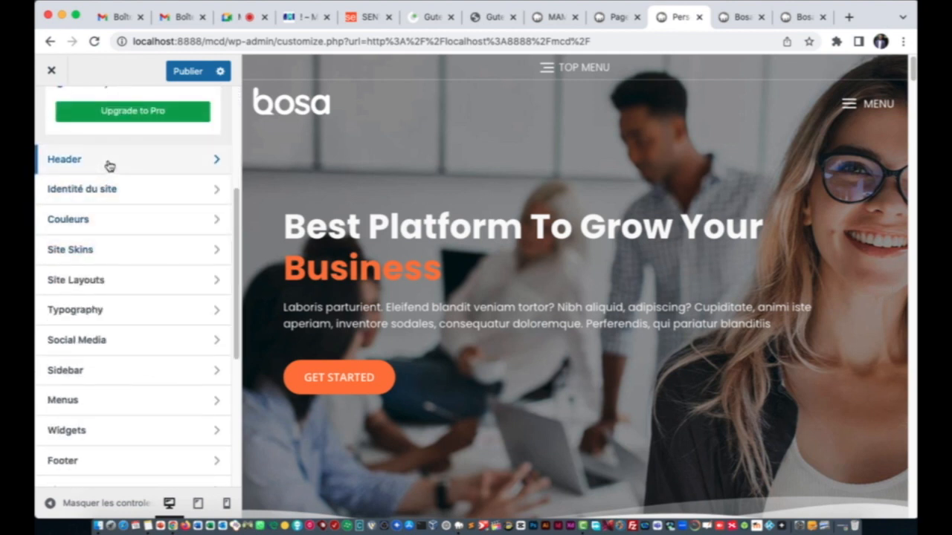
{"action": "left_click", "coordinate": [110, 166]}
{"action": "left_click", "coordinate": [106, 164]}
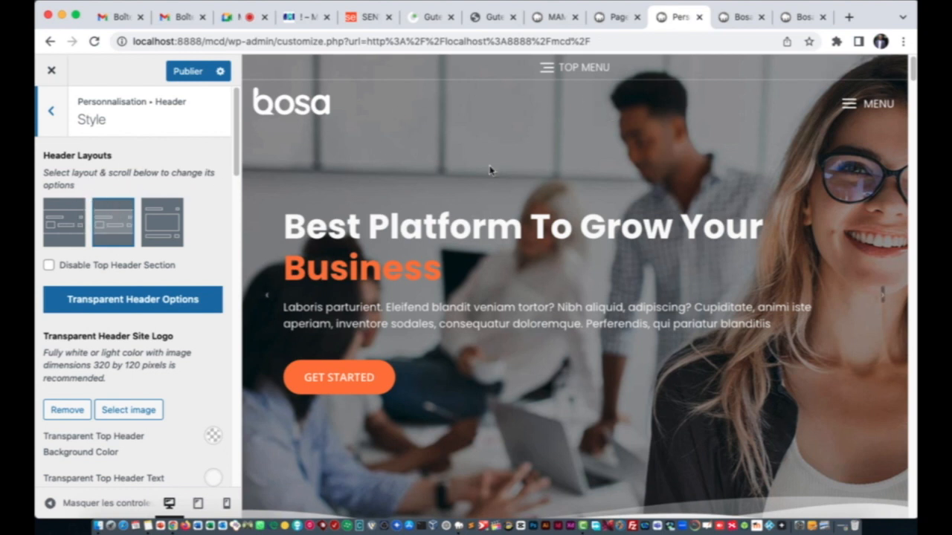
{"action": "scroll", "coordinate": [178, 318], "scroll_direction": "down", "scroll_amount": 5}
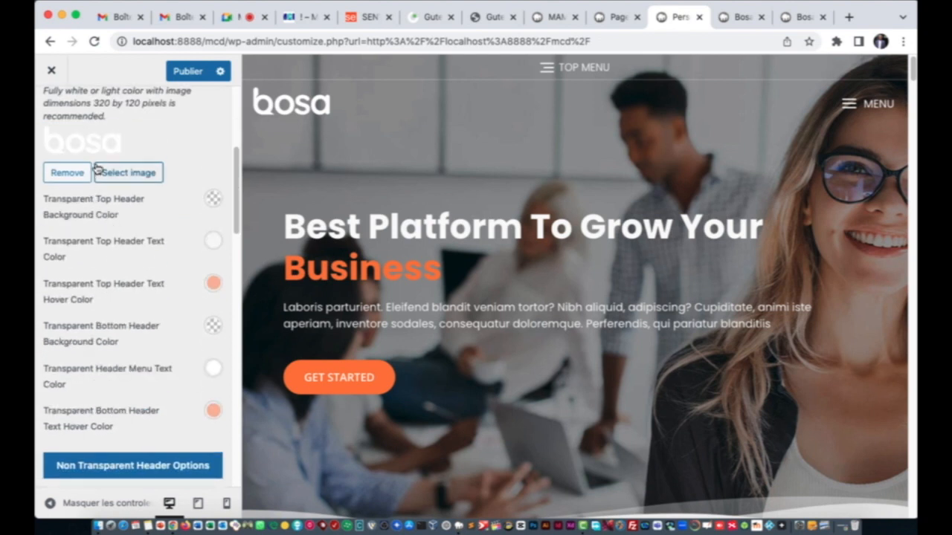
{"action": "scroll", "coordinate": [104, 180], "scroll_direction": "up", "scroll_amount": 3}
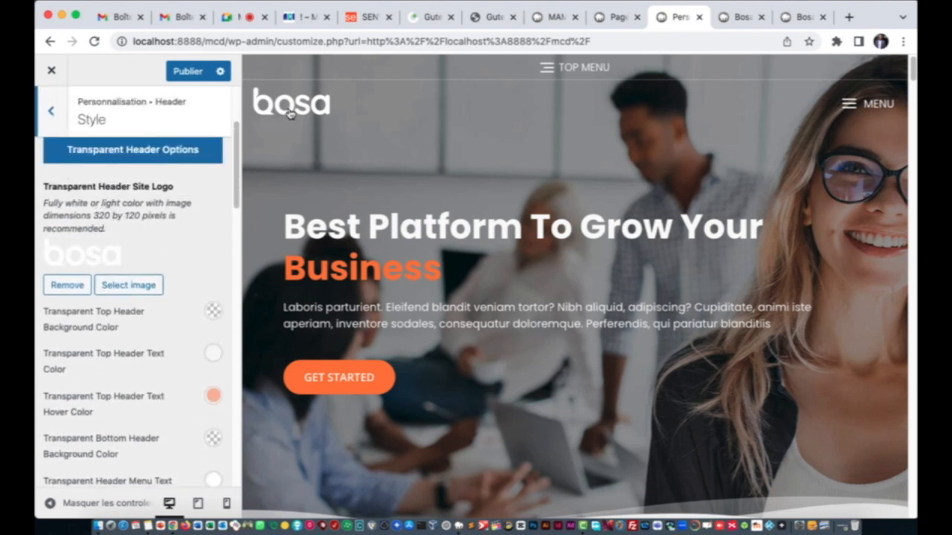
{"action": "left_click", "coordinate": [296, 18]}
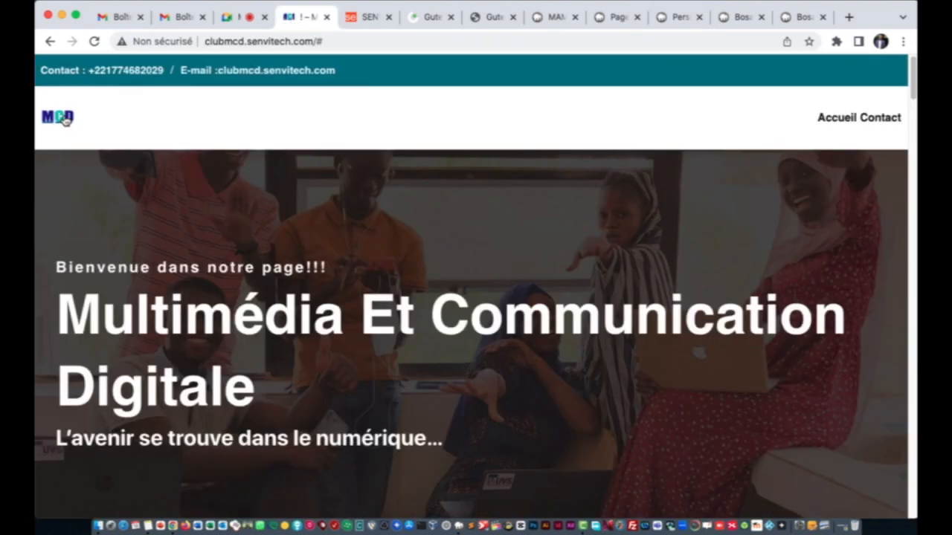
Step: Save the club's logo image into Downloads as MCD.jpeg, then return to the Pages list
{"action": "right_click", "coordinate": [64, 119]}
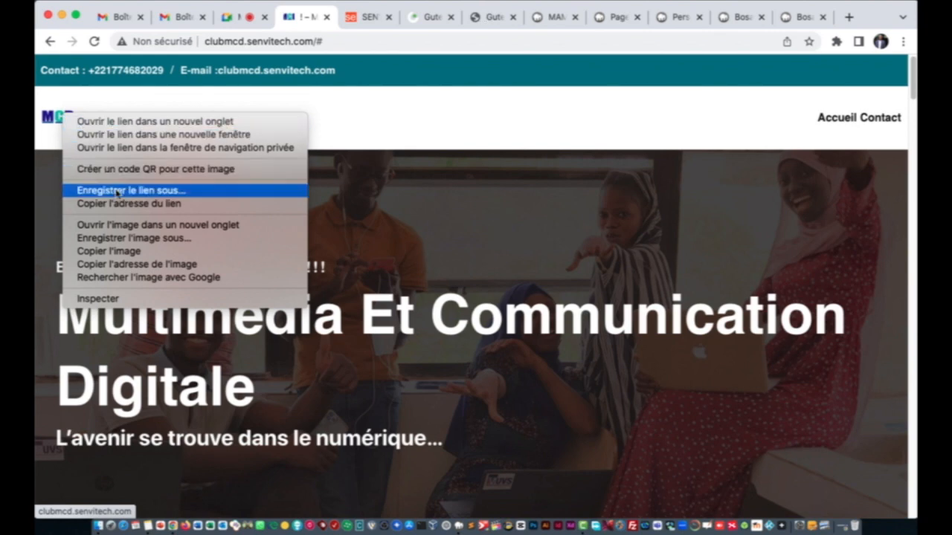
{"action": "left_click", "coordinate": [123, 238]}
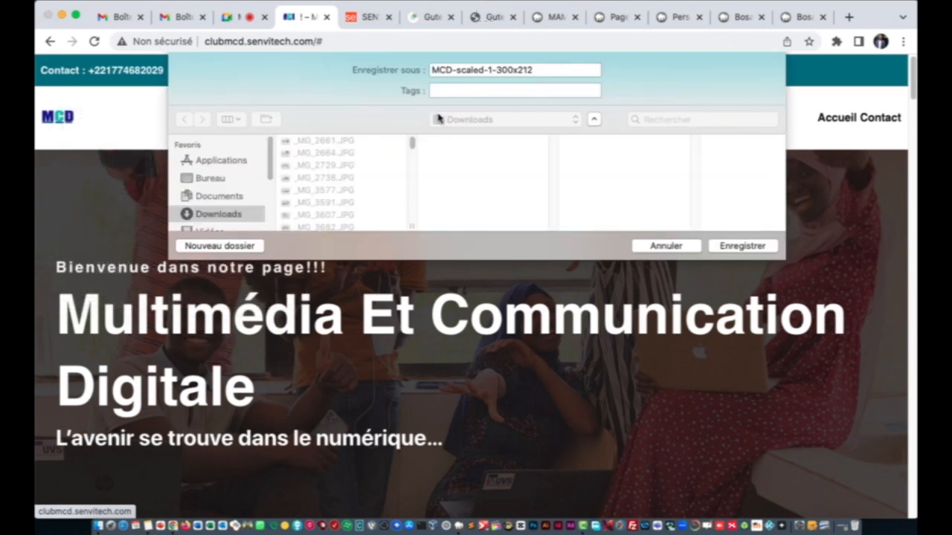
{"action": "key", "text": "Right"}
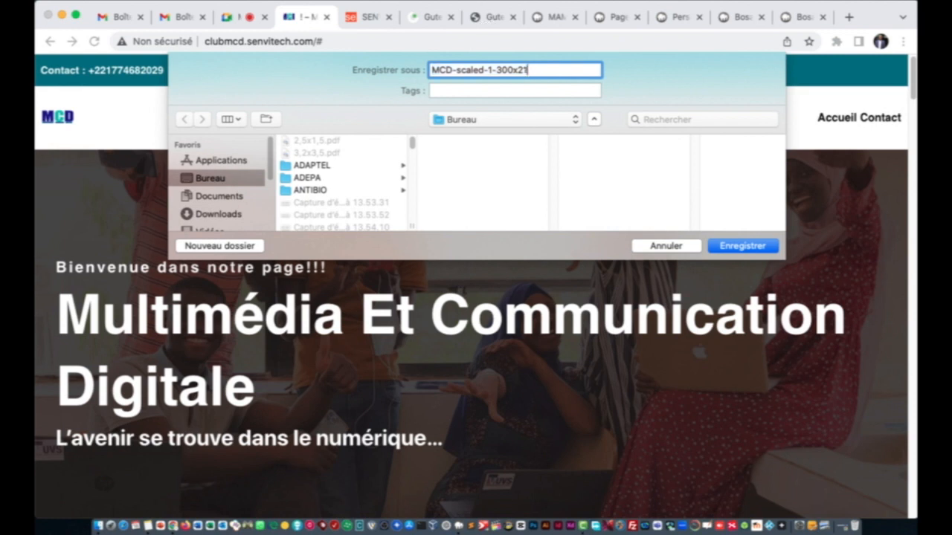
{"action": "key", "text": "BackSpace"}
{"action": "key", "text": "BackSpace"}
{"action": "key", "text": "BackSpace"}
{"action": "key", "text": "BackSpace"}
{"action": "key", "text": "BackSpace"}
{"action": "key", "text": "BackSpace"}
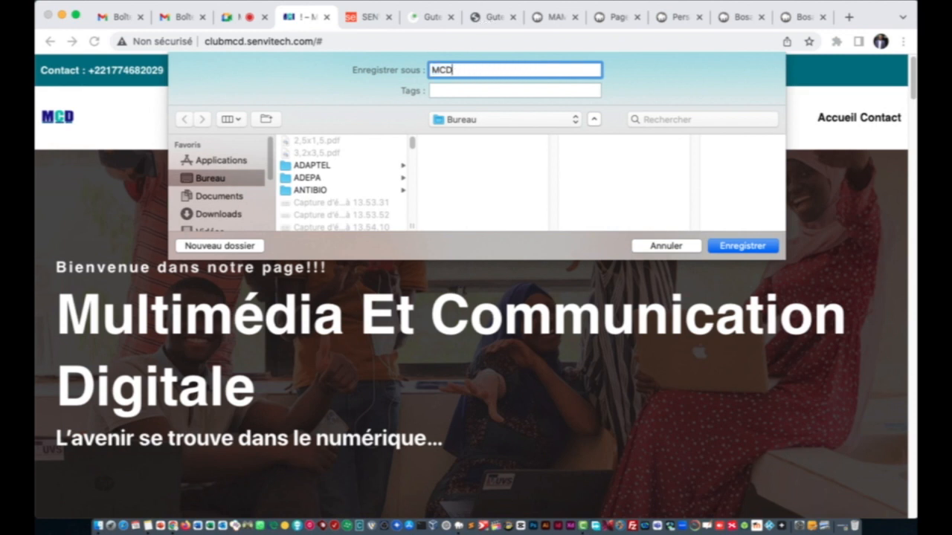
{"action": "left_click", "coordinate": [216, 214]}
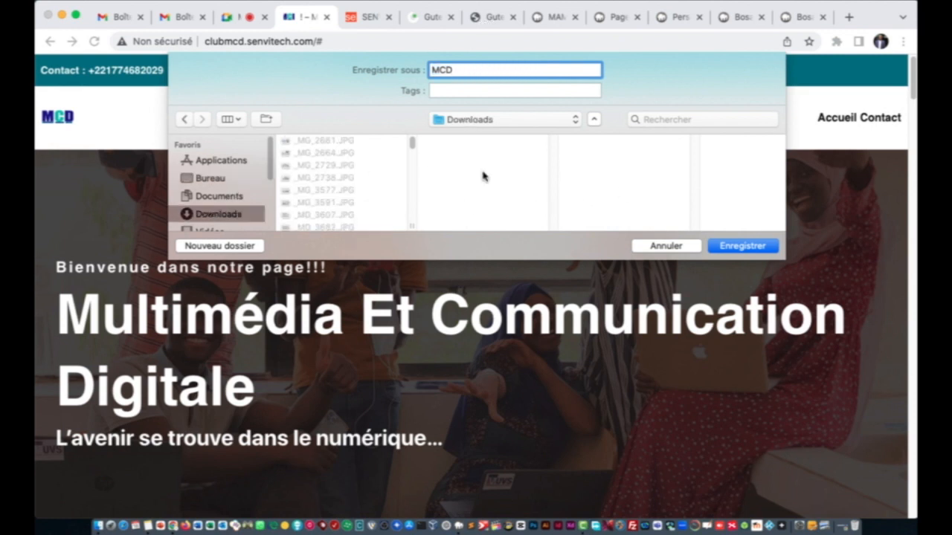
{"action": "left_click", "coordinate": [732, 248]}
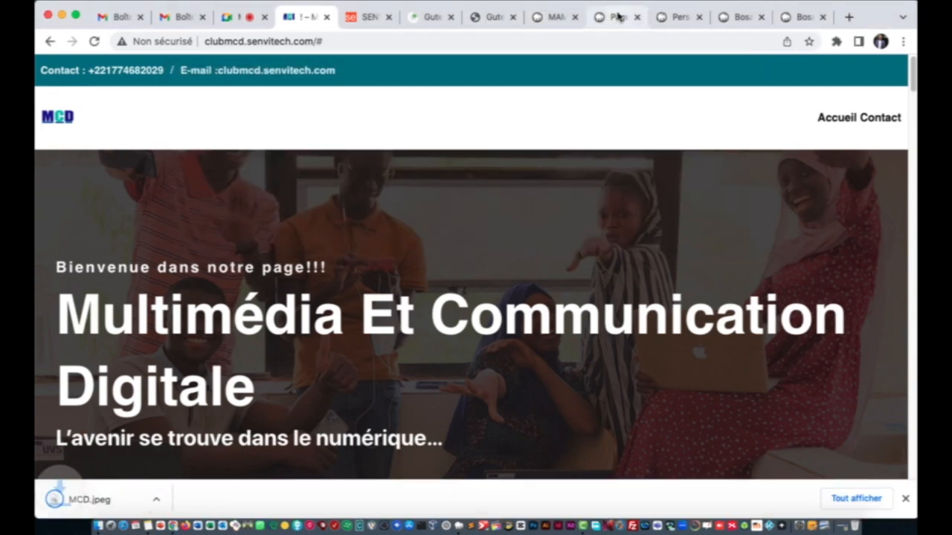
{"action": "left_click", "coordinate": [617, 17]}
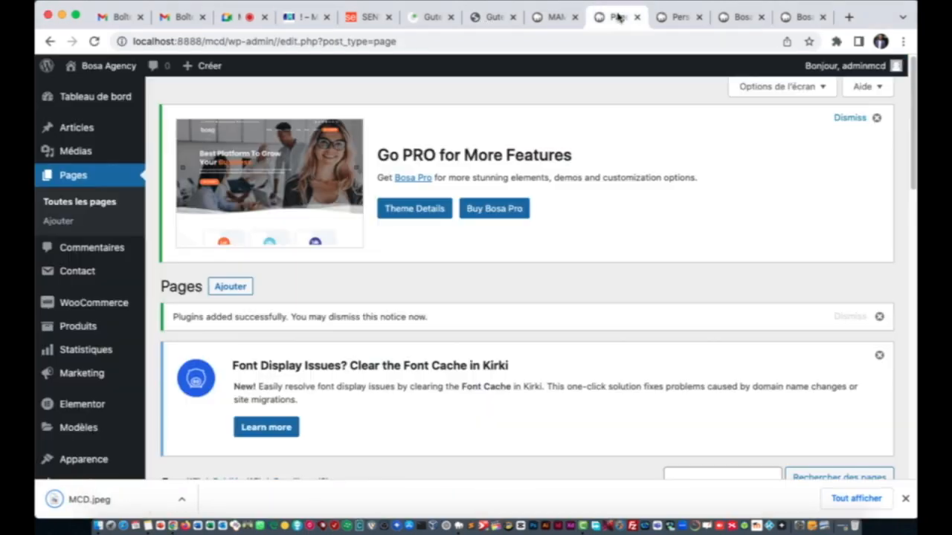
Step: Upload MCD.jpeg to the media library as the new transparent header logo
{"action": "left_click", "coordinate": [683, 22]}
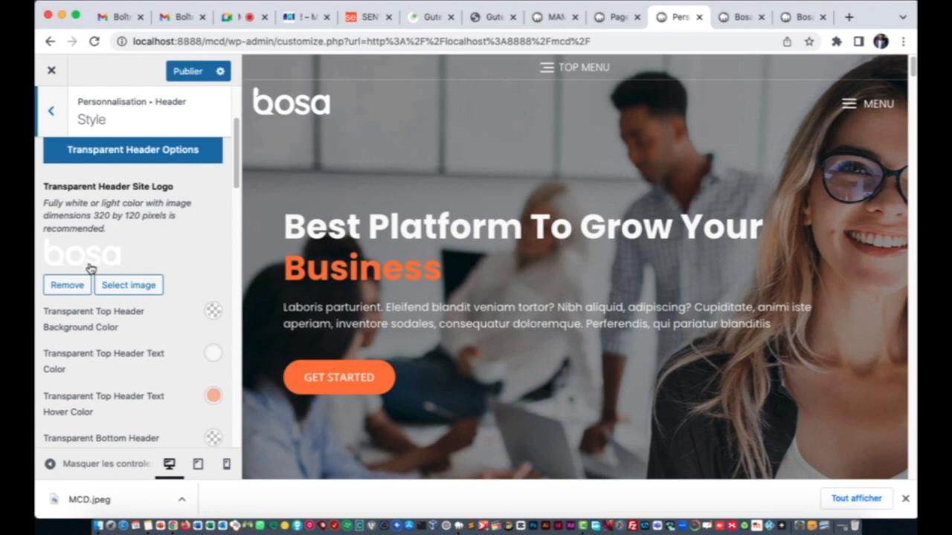
{"action": "left_click", "coordinate": [119, 288]}
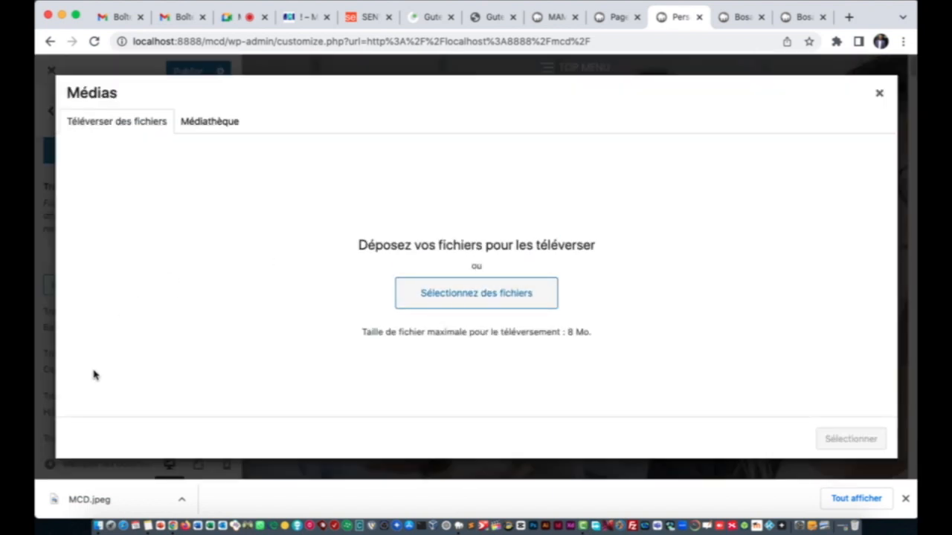
{"action": "left_click", "coordinate": [468, 299]}
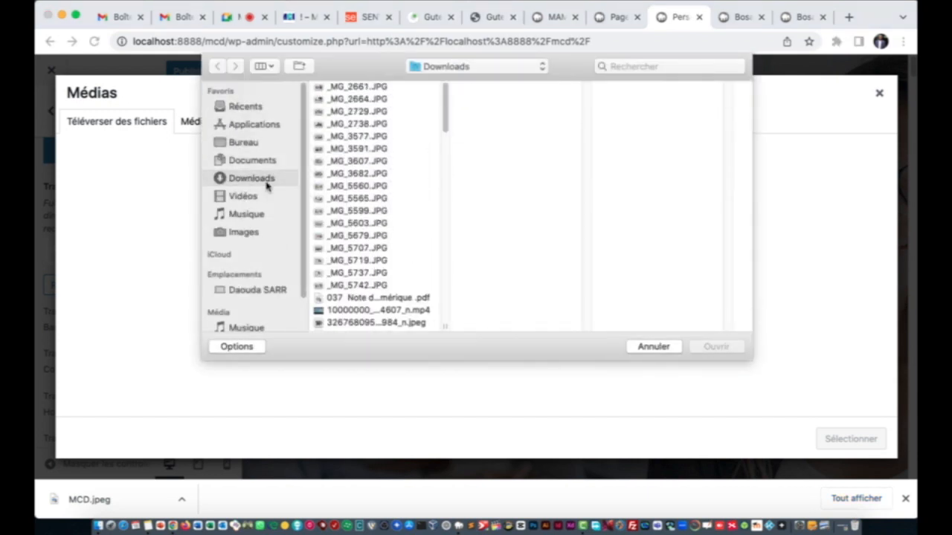
{"action": "scroll", "coordinate": [352, 208], "scroll_direction": "down", "scroll_amount": 15}
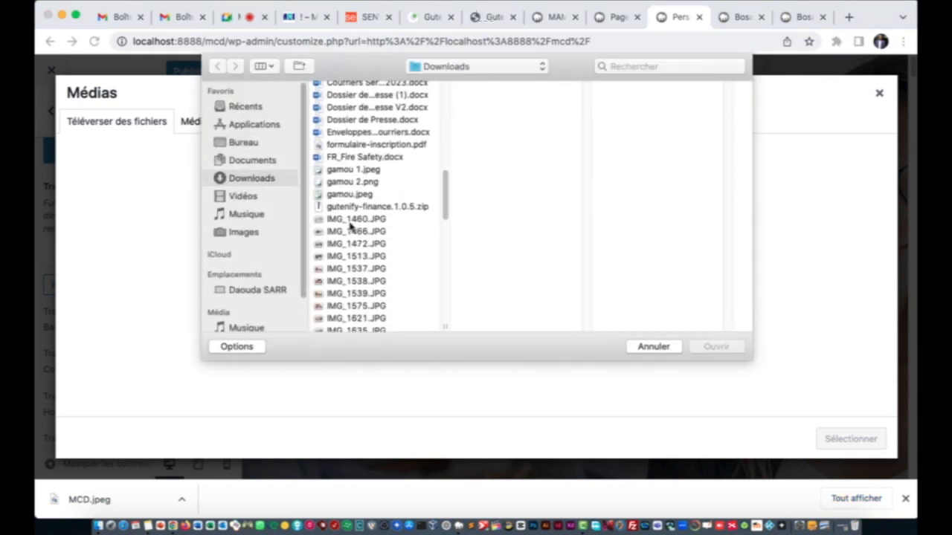
{"action": "scroll", "coordinate": [351, 226], "scroll_direction": "down", "scroll_amount": 20}
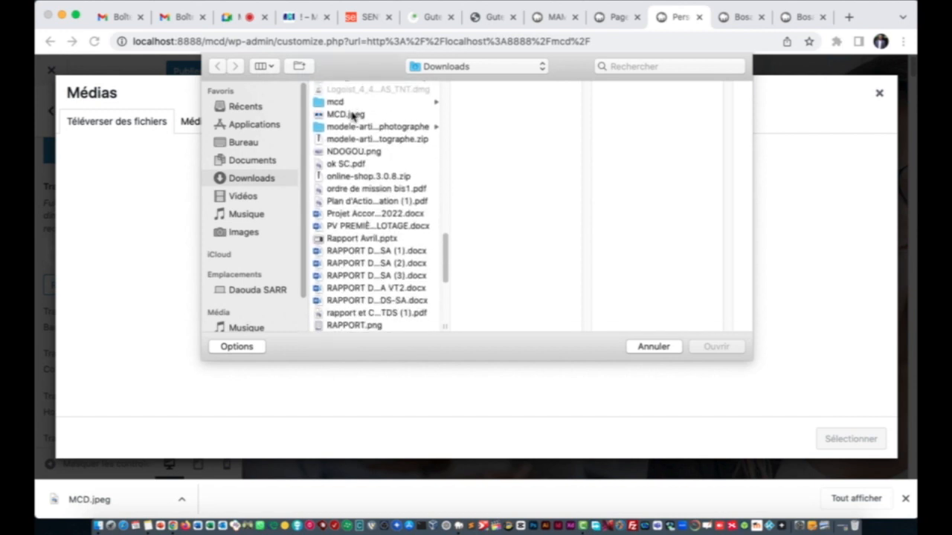
{"action": "left_click", "coordinate": [353, 115]}
{"action": "left_click", "coordinate": [714, 347]}
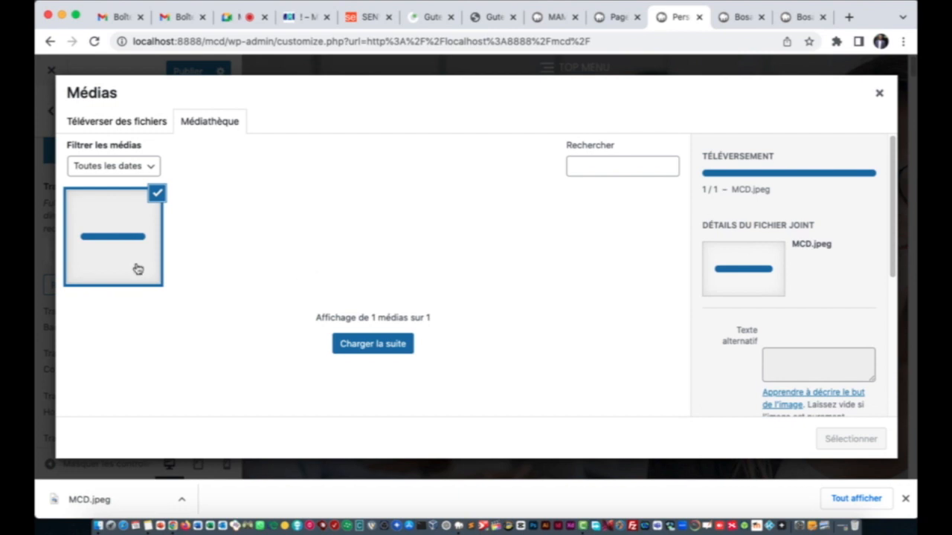
Step: Select the MCD image as the transparent header logo and scroll down to Header Height
{"action": "left_click", "coordinate": [907, 496]}
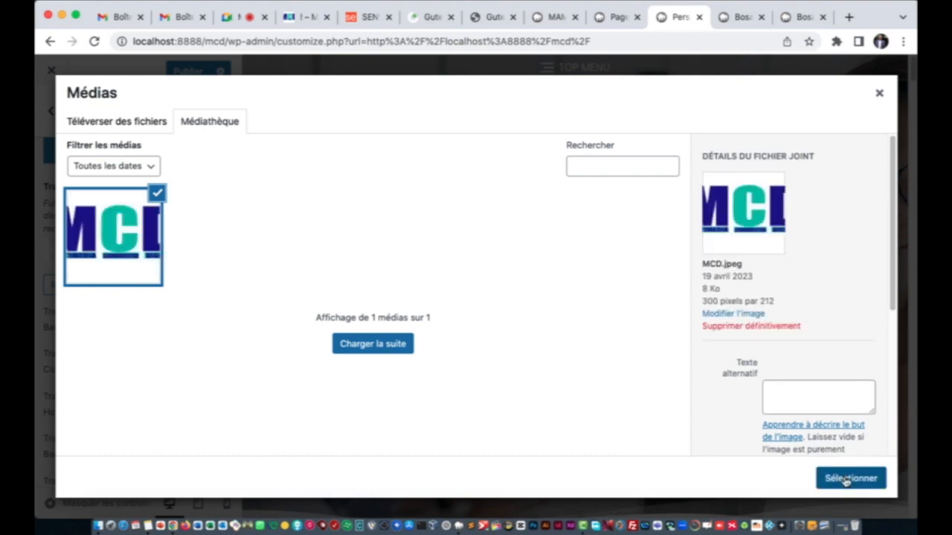
{"action": "left_click", "coordinate": [846, 479]}
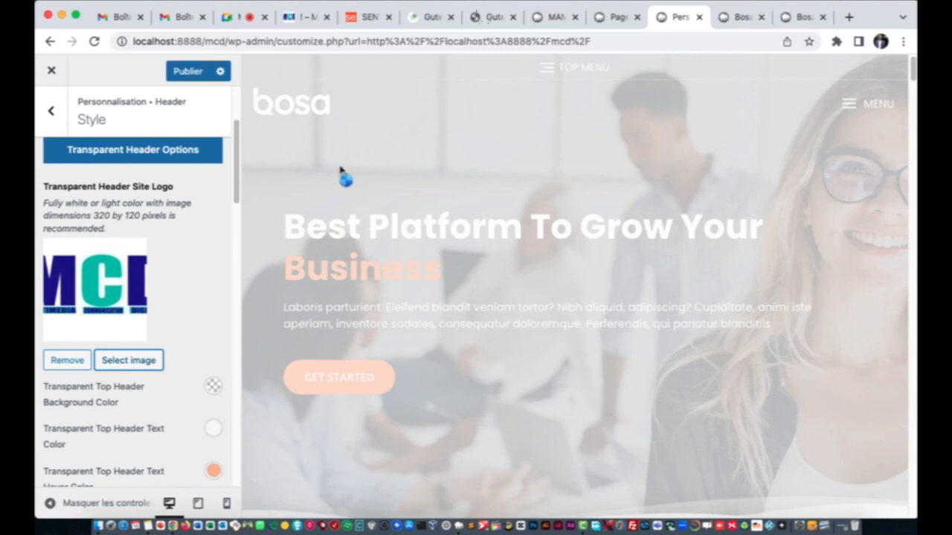
{"action": "scroll", "coordinate": [134, 354], "scroll_direction": "down", "scroll_amount": 2}
{"action": "scroll", "coordinate": [134, 354], "scroll_direction": "down", "scroll_amount": 8}
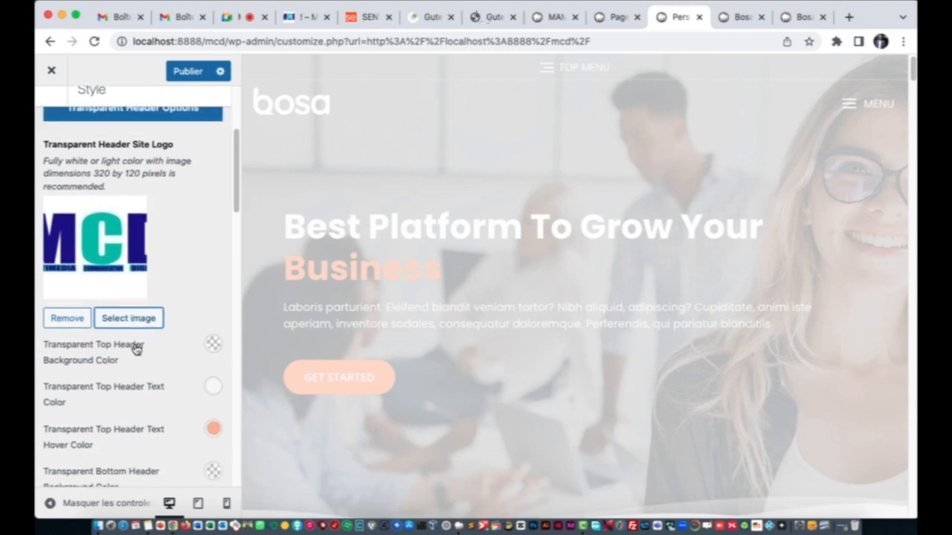
{"action": "scroll", "coordinate": [135, 350], "scroll_direction": "down", "scroll_amount": 7}
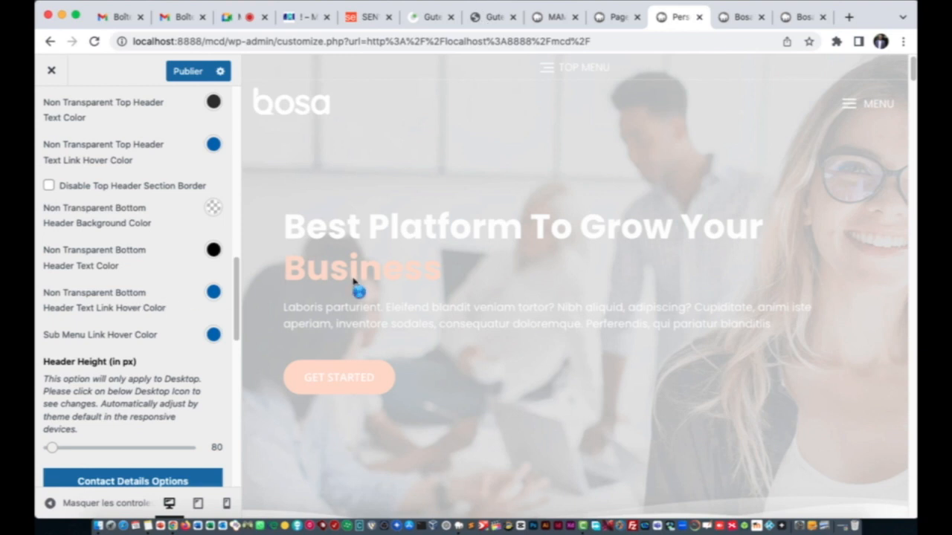
{"action": "left_click", "coordinate": [355, 19]}
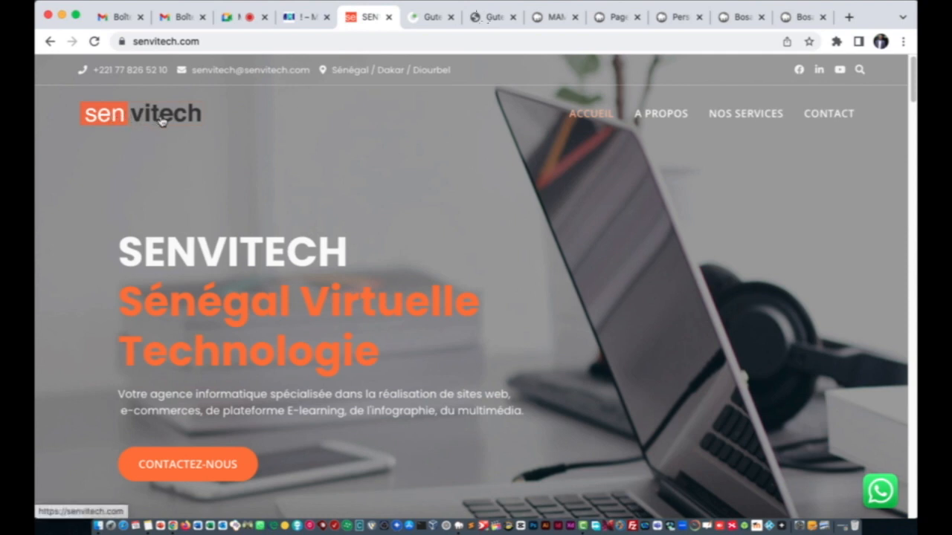
{"action": "scroll", "coordinate": [310, 246], "scroll_direction": "down", "scroll_amount": 7}
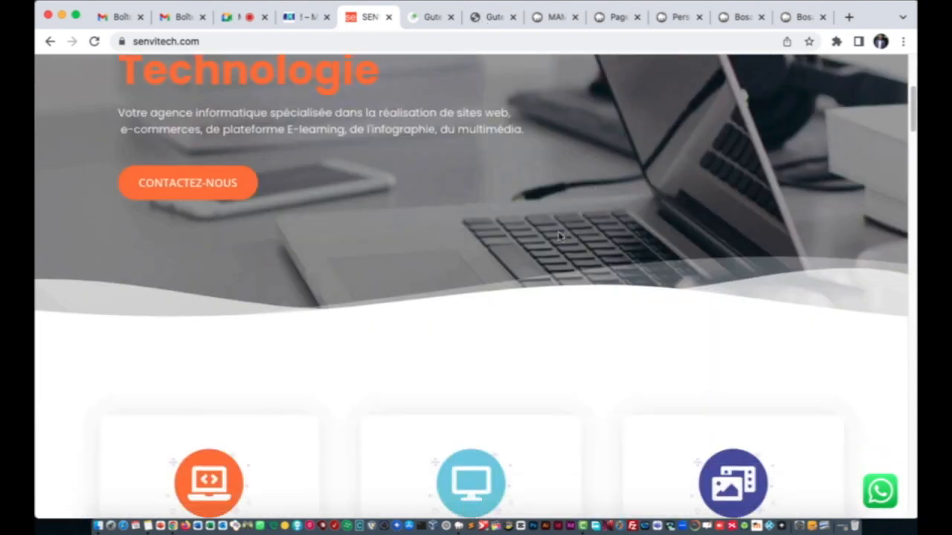
{"action": "scroll", "coordinate": [588, 283], "scroll_direction": "down", "scroll_amount": 8}
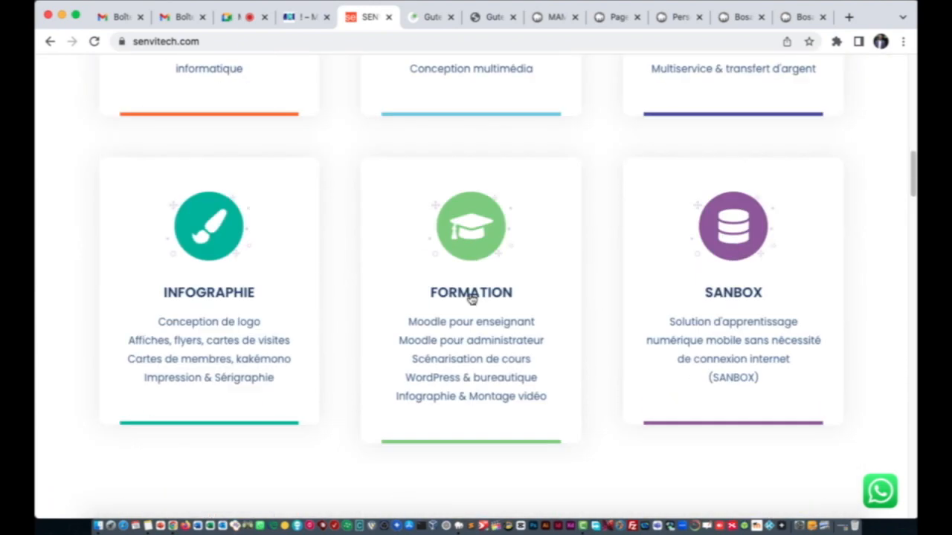
{"action": "scroll", "coordinate": [465, 305], "scroll_direction": "down", "scroll_amount": 20}
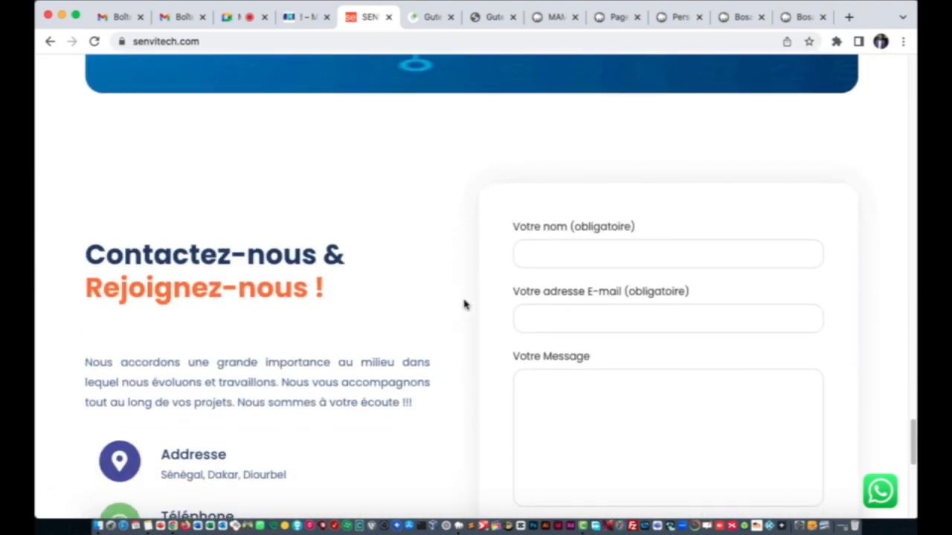
{"action": "scroll", "coordinate": [506, 243], "scroll_direction": "up", "scroll_amount": 20}
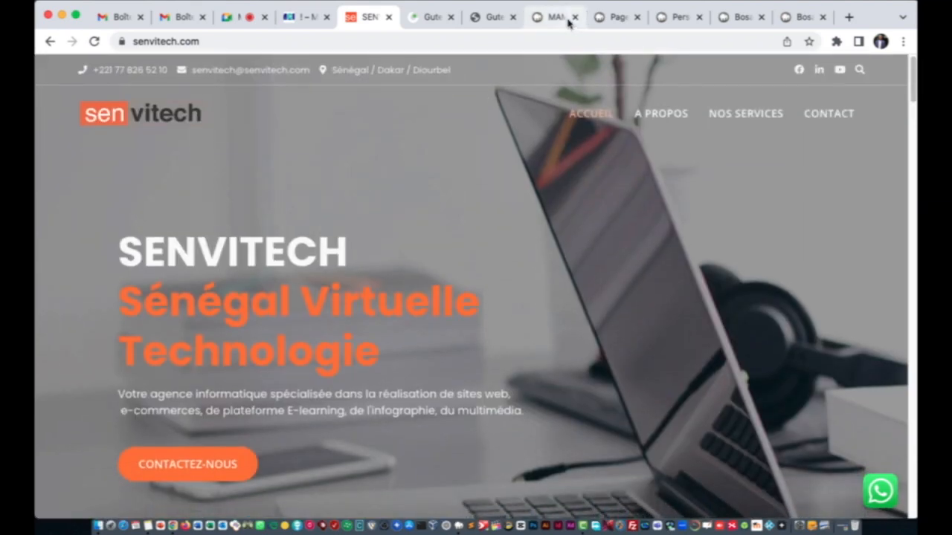
{"action": "left_click", "coordinate": [569, 22]}
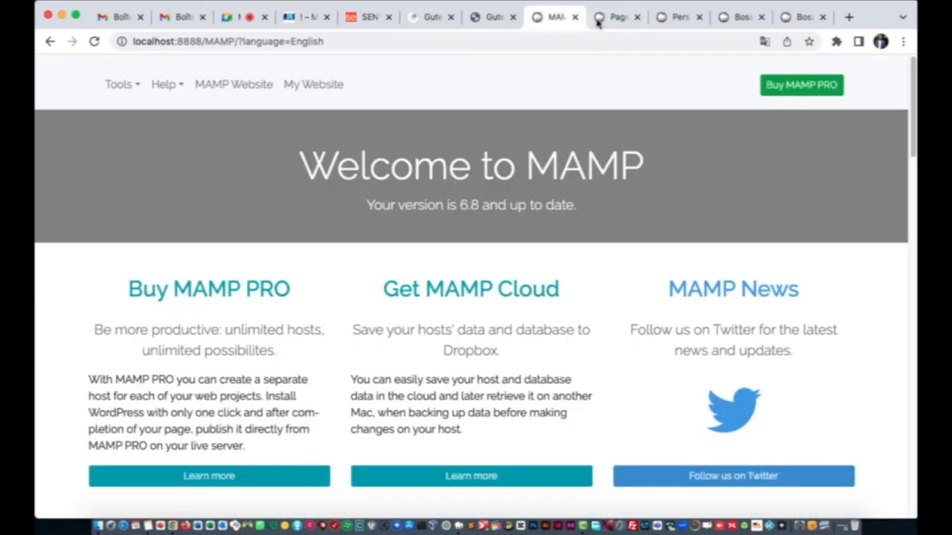
{"action": "left_click", "coordinate": [616, 19]}
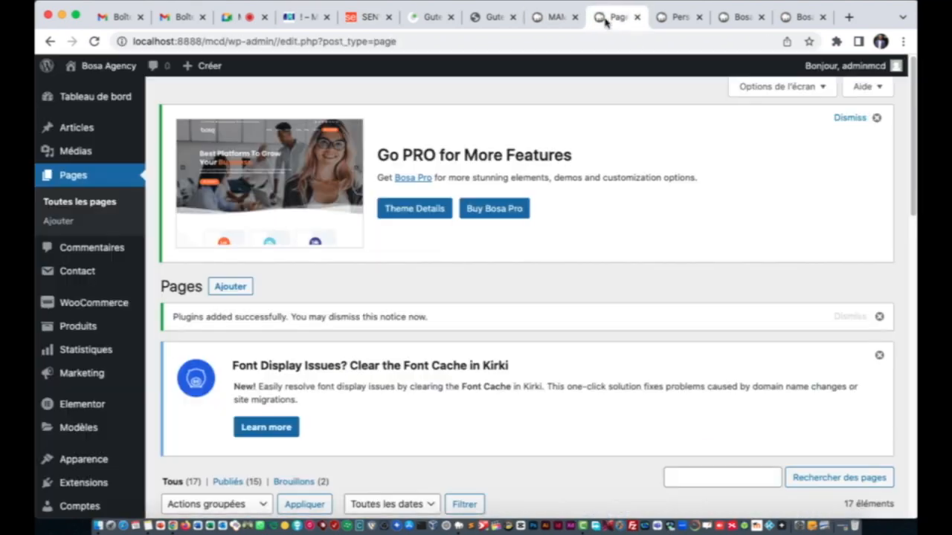
{"action": "left_click", "coordinate": [668, 21]}
{"action": "scroll", "coordinate": [149, 350], "scroll_direction": "down", "scroll_amount": 5}
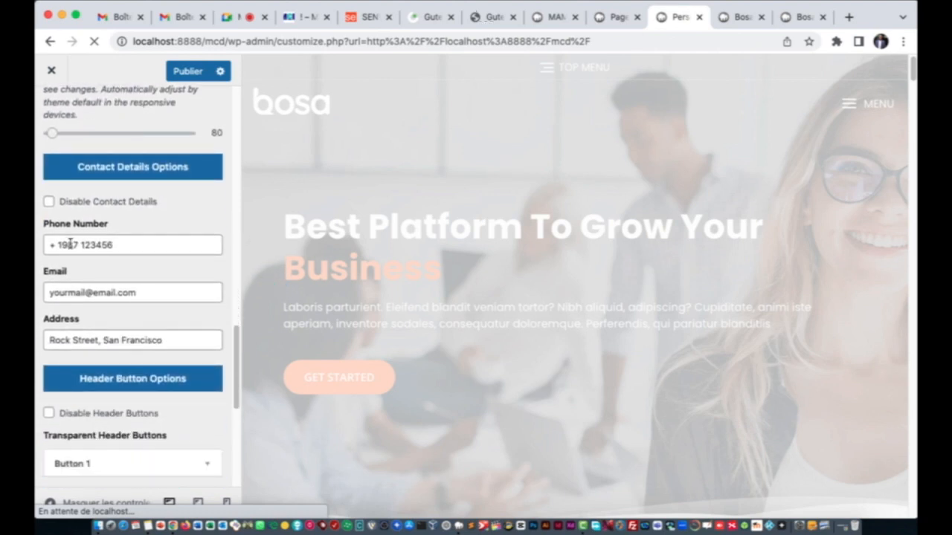
Step: Replace the sample header phone number with the club's phone number
{"action": "left_click", "coordinate": [732, 19]}
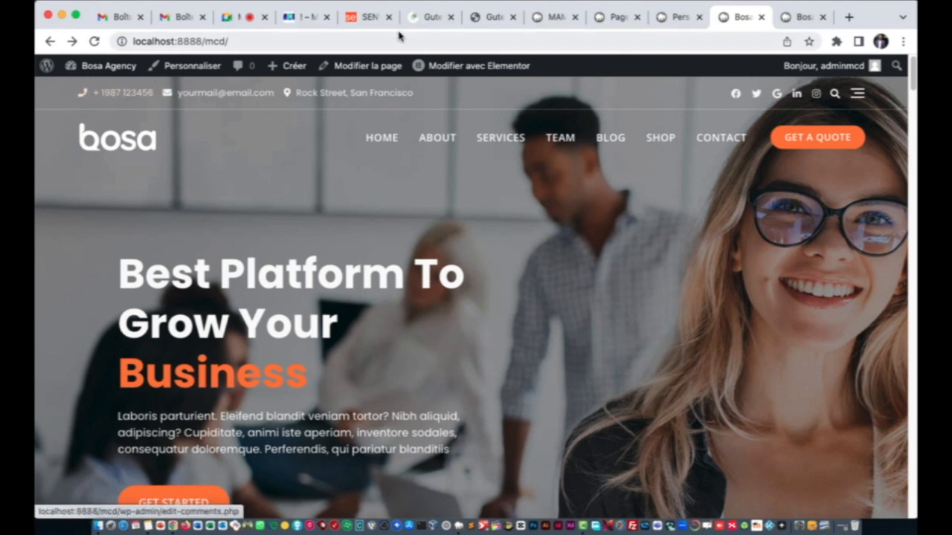
{"action": "left_click", "coordinate": [669, 17]}
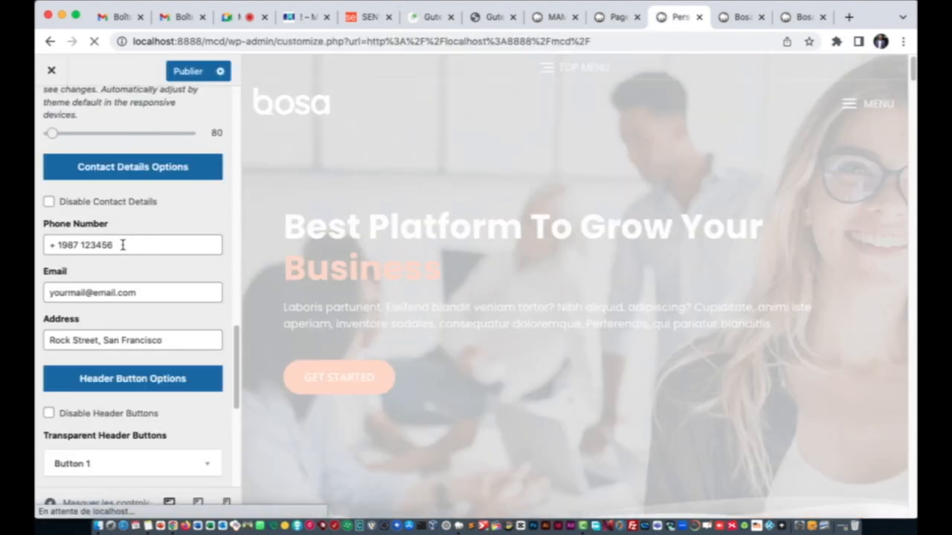
{"action": "left_click_drag", "start_coordinate": [122, 245], "coordinate": [37, 237]}
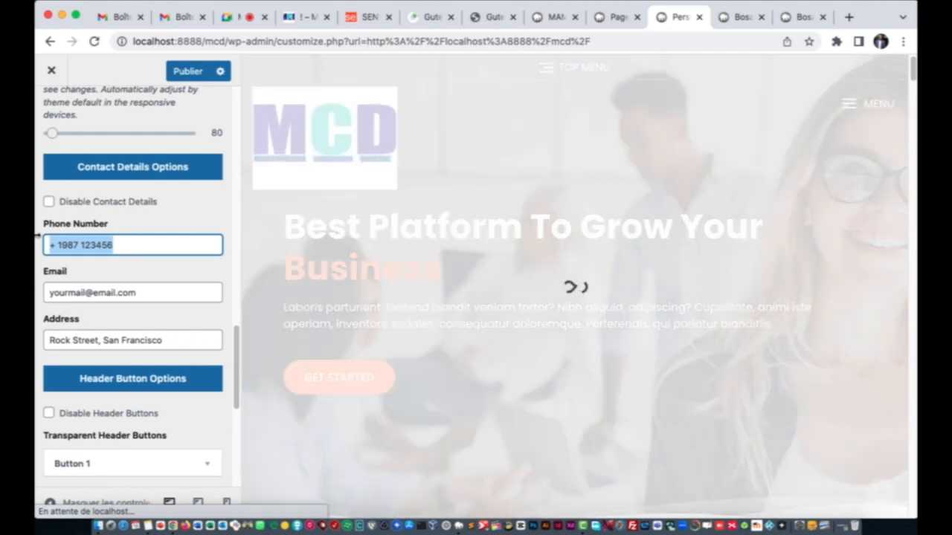
{"action": "key", "text": "BackSpace"}
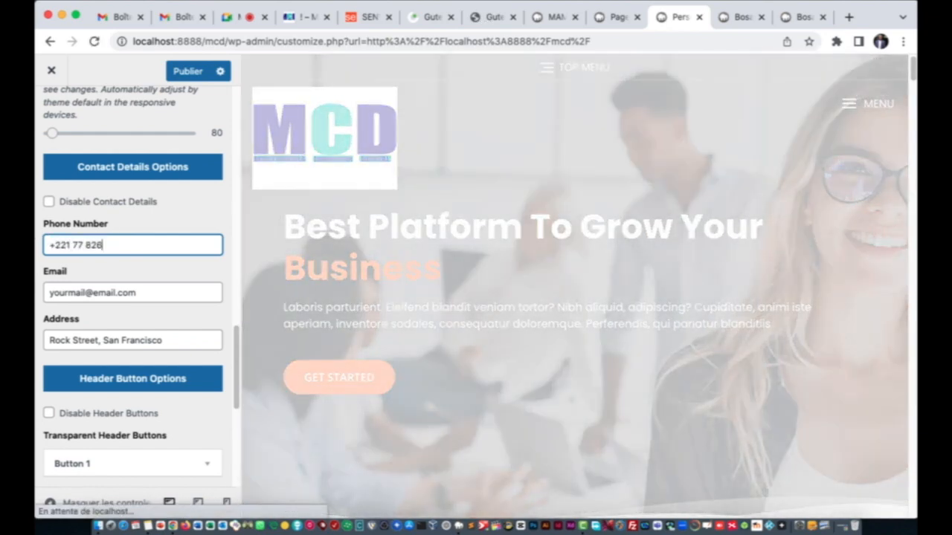
Step: Replace the sample e-mail and address with the club's contact e-mail and address
{"action": "left_click_drag", "start_coordinate": [161, 294], "coordinate": [37, 297]}
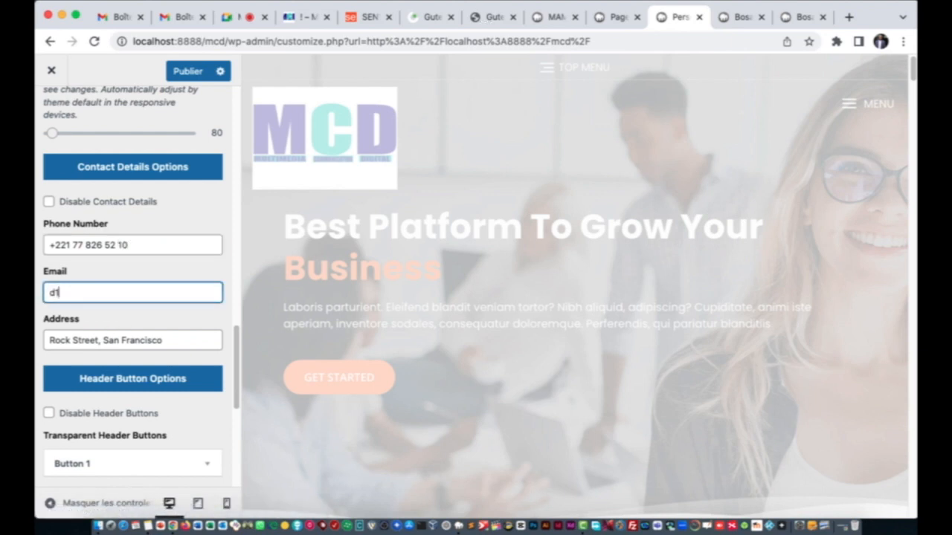
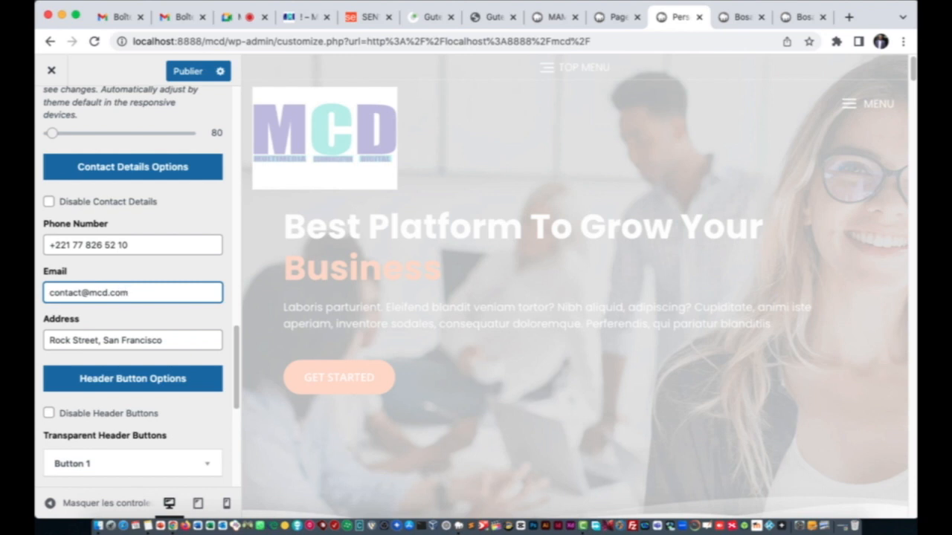
{"action": "key", "text": "Tab"}
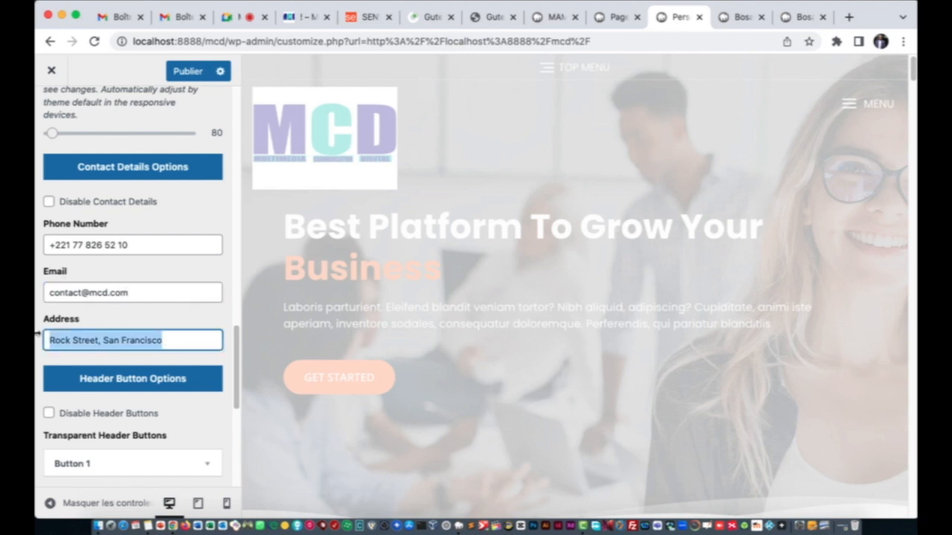
{"action": "type", "text": "Diourbel, grand"}
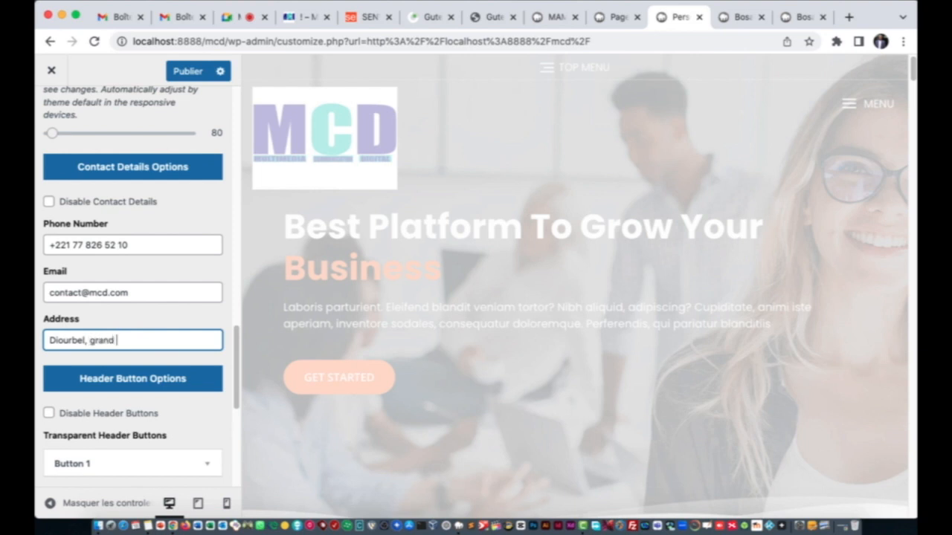
{"action": "type", "text": "urbel"}
Step: Publish the updated header contact details
{"action": "scroll", "coordinate": [129, 315], "scroll_direction": "down", "scroll_amount": 10}
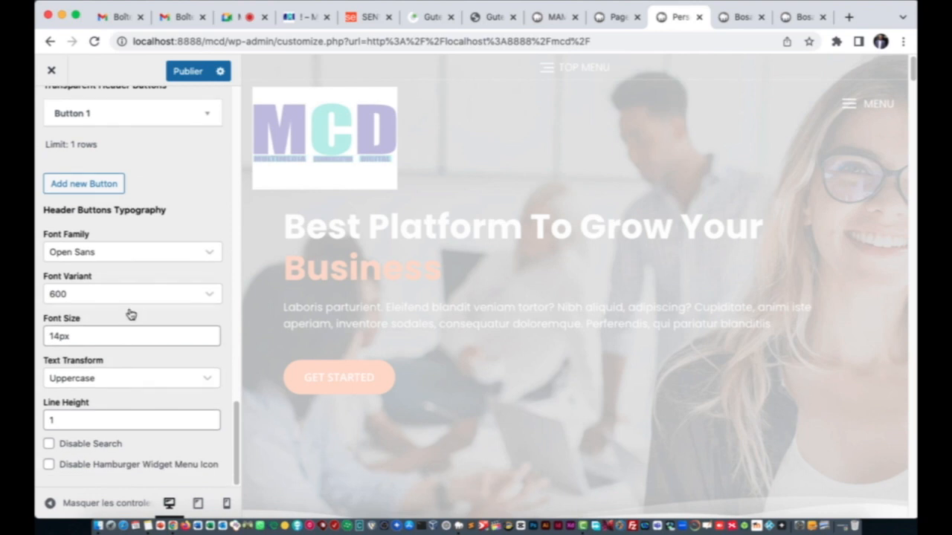
{"action": "scroll", "coordinate": [130, 315], "scroll_direction": "up", "scroll_amount": 5}
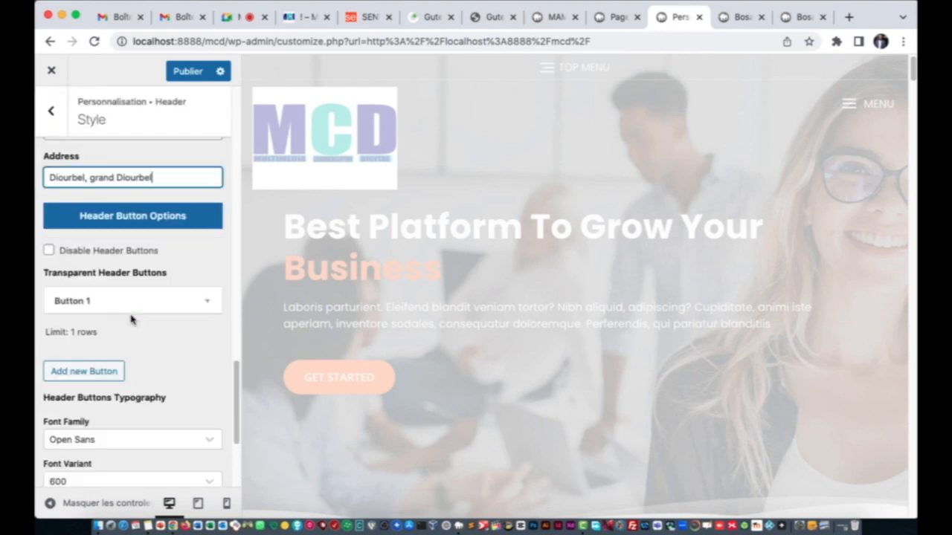
{"action": "scroll", "coordinate": [130, 319], "scroll_direction": "down", "scroll_amount": 5}
{"action": "scroll", "coordinate": [126, 320], "scroll_direction": "up", "scroll_amount": 8}
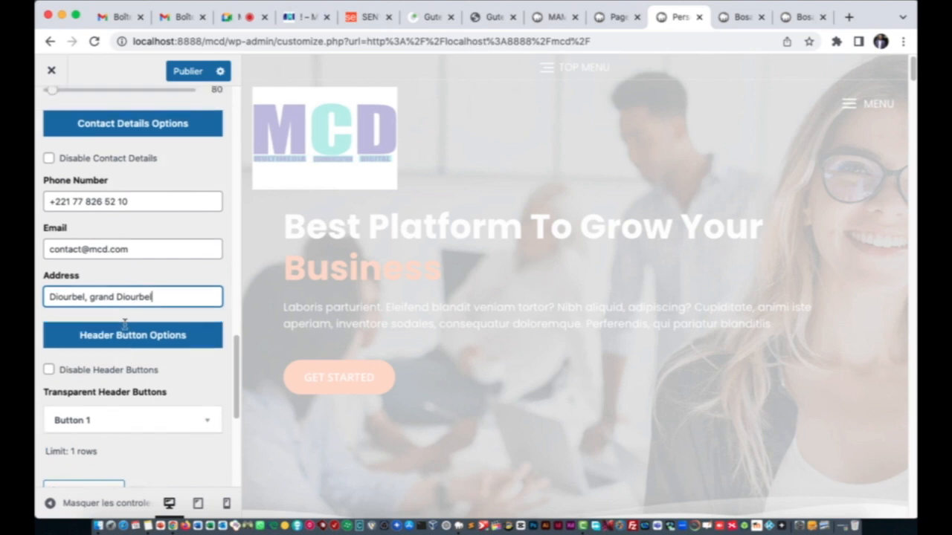
{"action": "scroll", "coordinate": [125, 323], "scroll_direction": "up", "scroll_amount": 10}
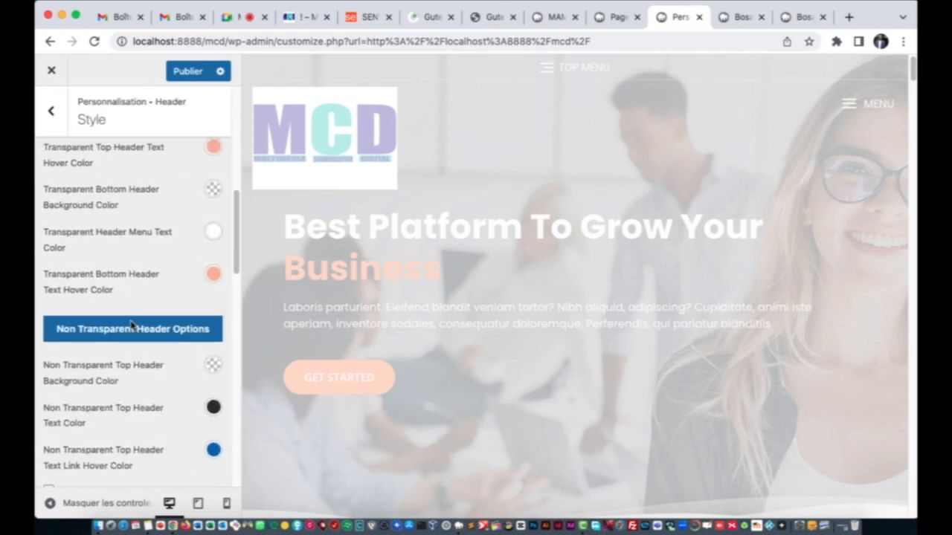
{"action": "scroll", "coordinate": [130, 325], "scroll_direction": "up", "scroll_amount": 5}
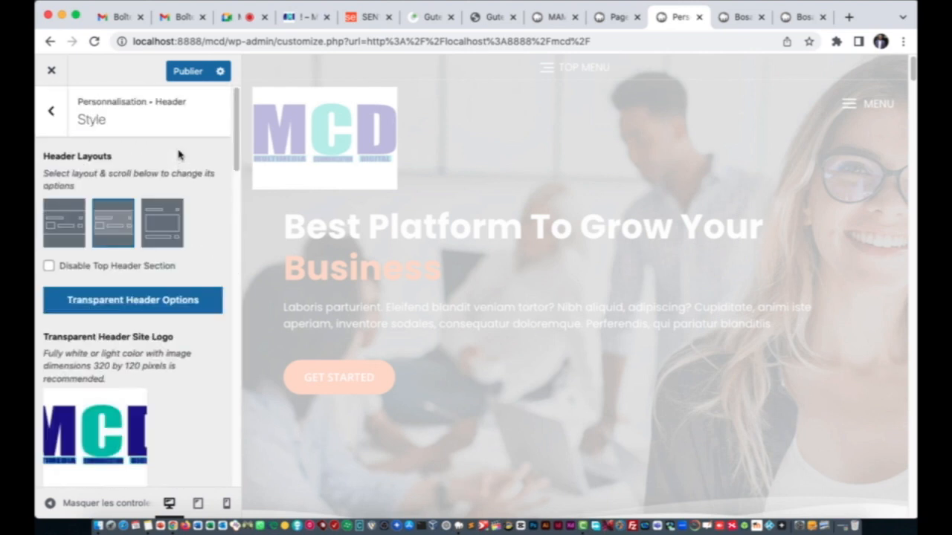
{"action": "left_click", "coordinate": [184, 72]}
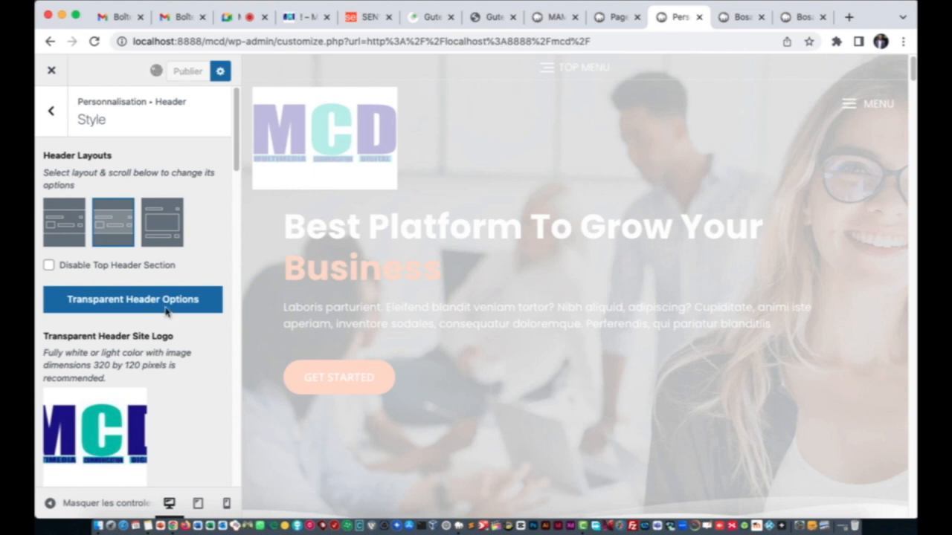
Step: Scroll through the header Style settings to review the published values
{"action": "scroll", "coordinate": [167, 312], "scroll_direction": "down", "scroll_amount": 5}
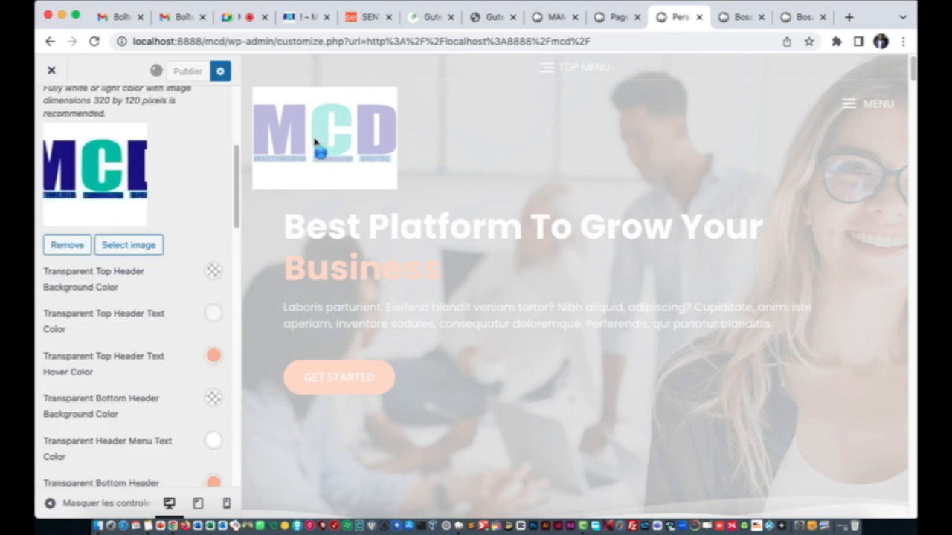
{"action": "scroll", "coordinate": [153, 328], "scroll_direction": "down", "scroll_amount": 15}
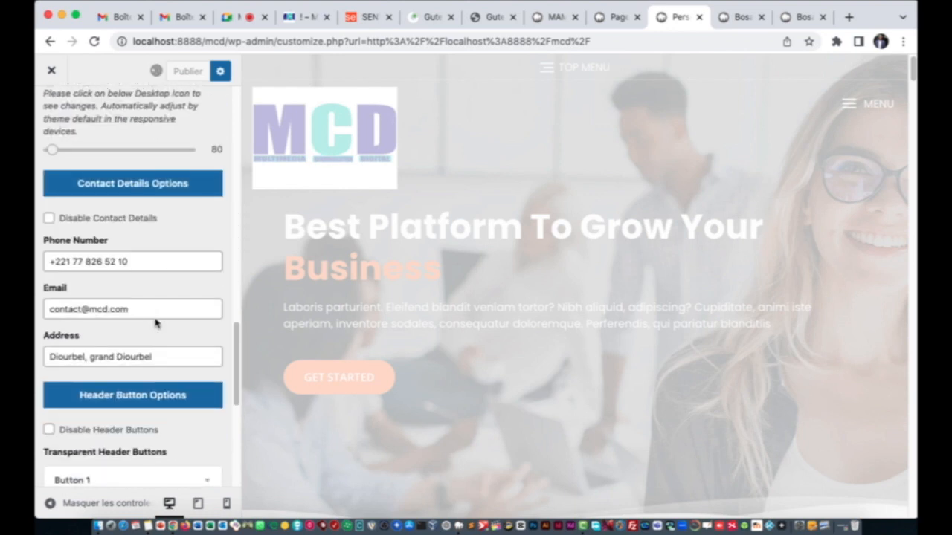
{"action": "scroll", "coordinate": [153, 318], "scroll_direction": "up", "scroll_amount": 1}
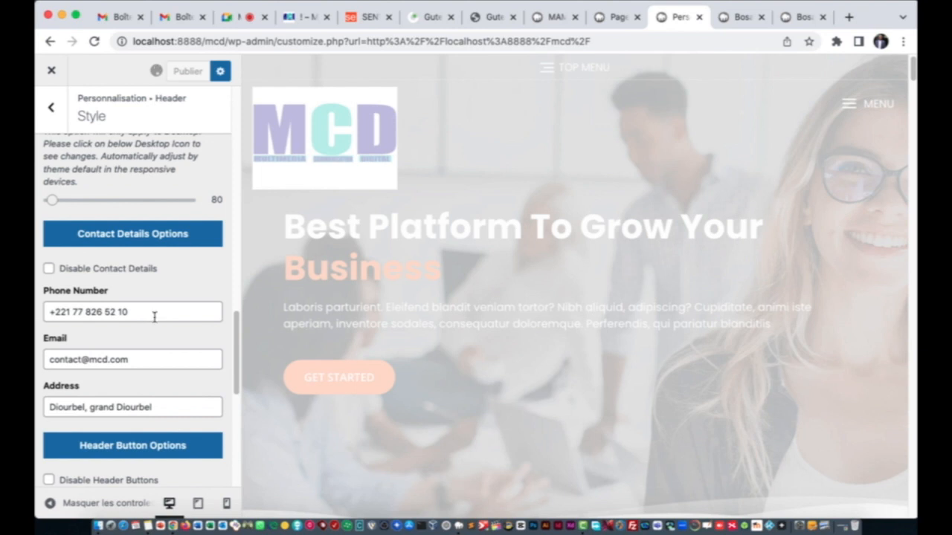
{"action": "scroll", "coordinate": [145, 306], "scroll_direction": "down", "scroll_amount": 8}
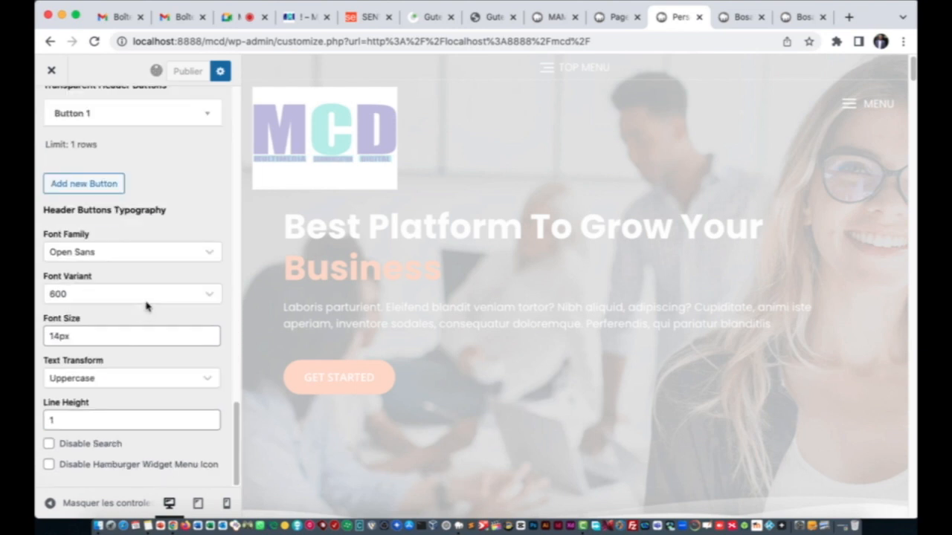
{"action": "scroll", "coordinate": [146, 306], "scroll_direction": "up", "scroll_amount": 3}
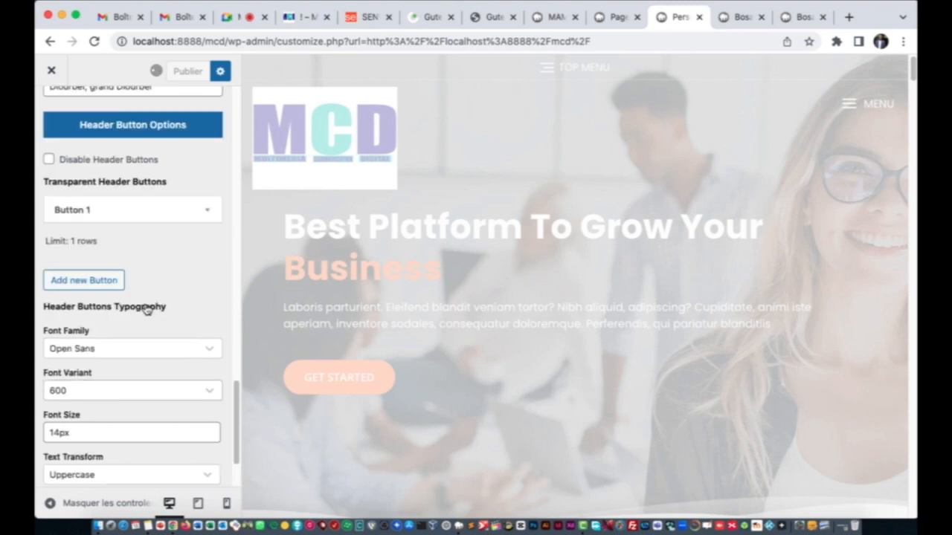
{"action": "scroll", "coordinate": [146, 308], "scroll_direction": "up", "scroll_amount": 5}
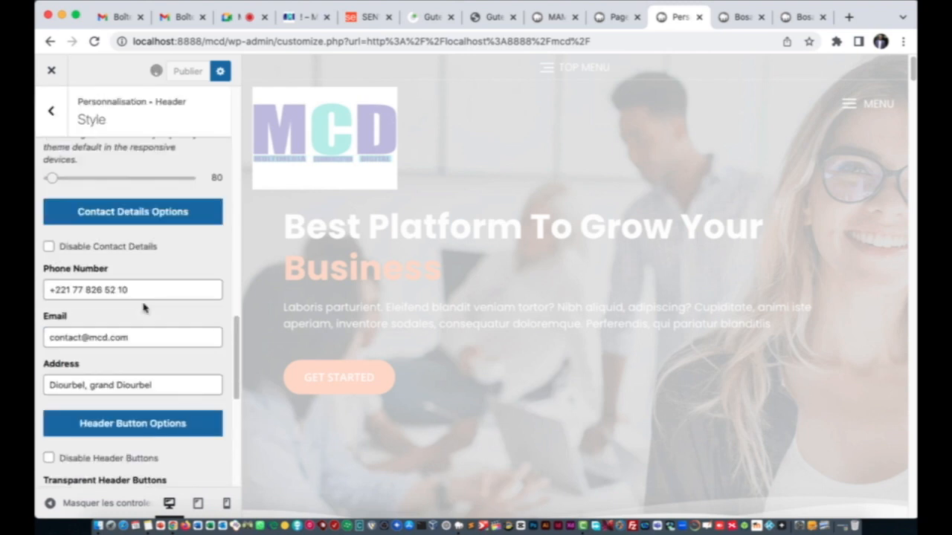
{"action": "scroll", "coordinate": [144, 308], "scroll_direction": "up", "scroll_amount": 2}
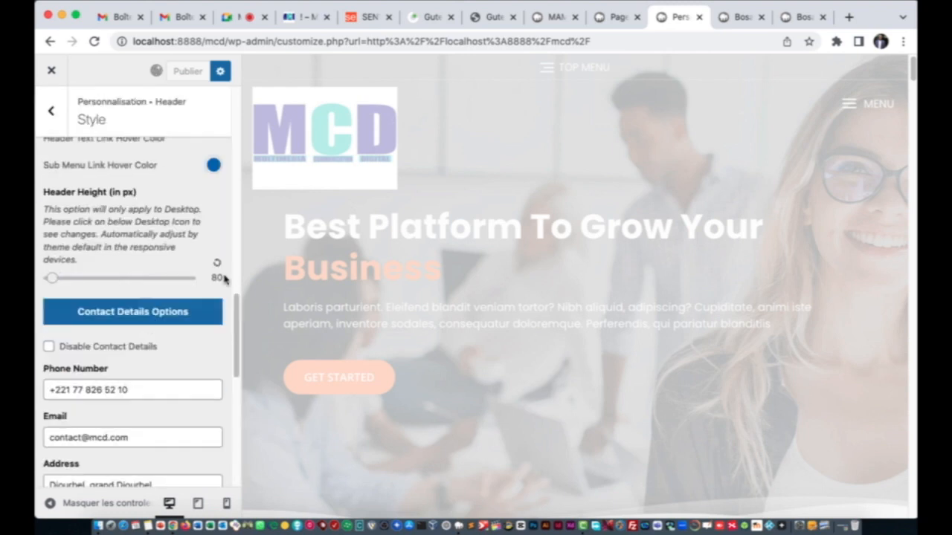
Step: Lower Header Height from 80 to 50 px and reload the live site to check it
{"action": "left_click_drag", "start_coordinate": [52, 278], "coordinate": [47, 282]}
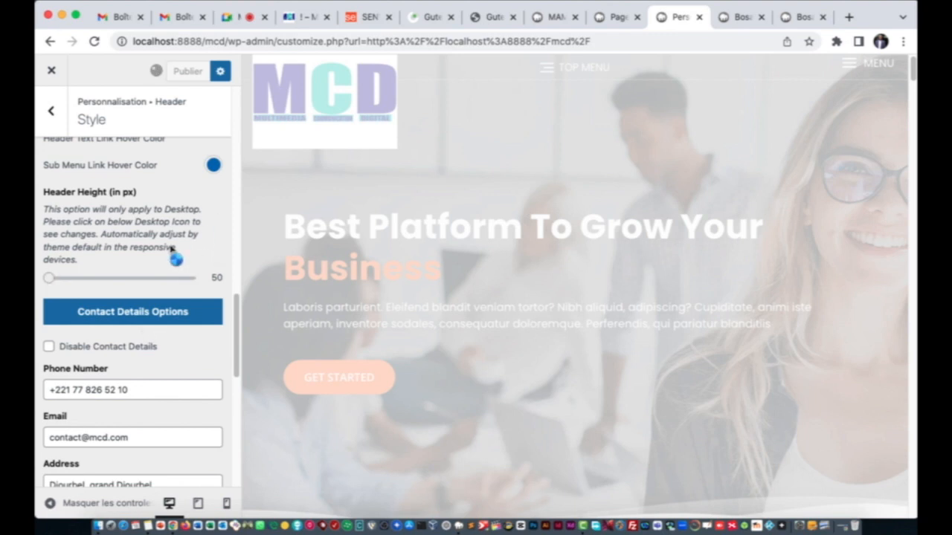
{"action": "scroll", "coordinate": [171, 256], "scroll_direction": "up", "scroll_amount": 5}
{"action": "scroll", "coordinate": [165, 253], "scroll_direction": "up", "scroll_amount": 6}
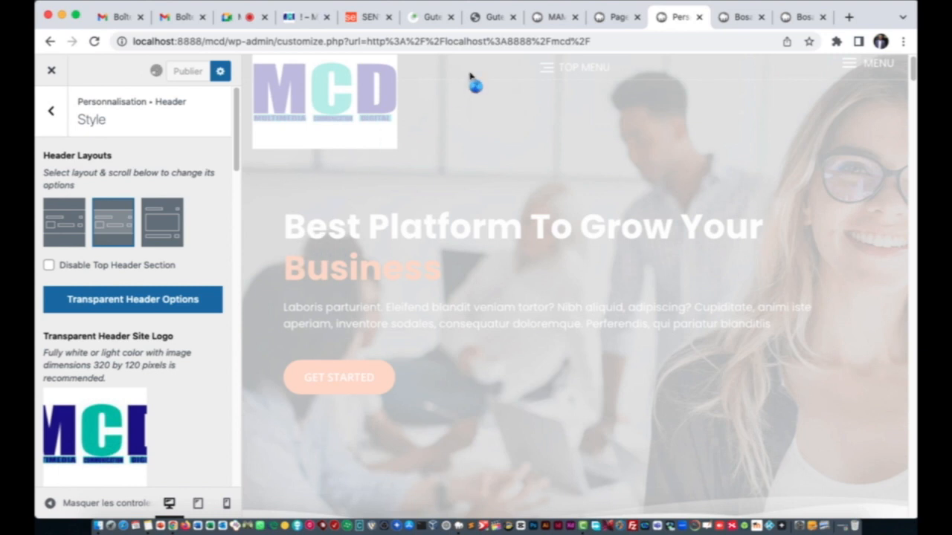
{"action": "left_click", "coordinate": [735, 21]}
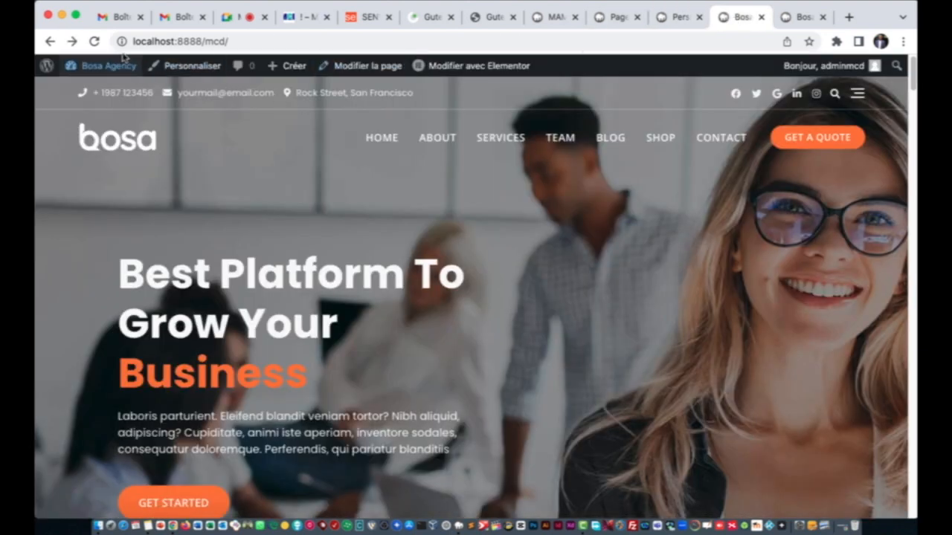
{"action": "left_click", "coordinate": [94, 42]}
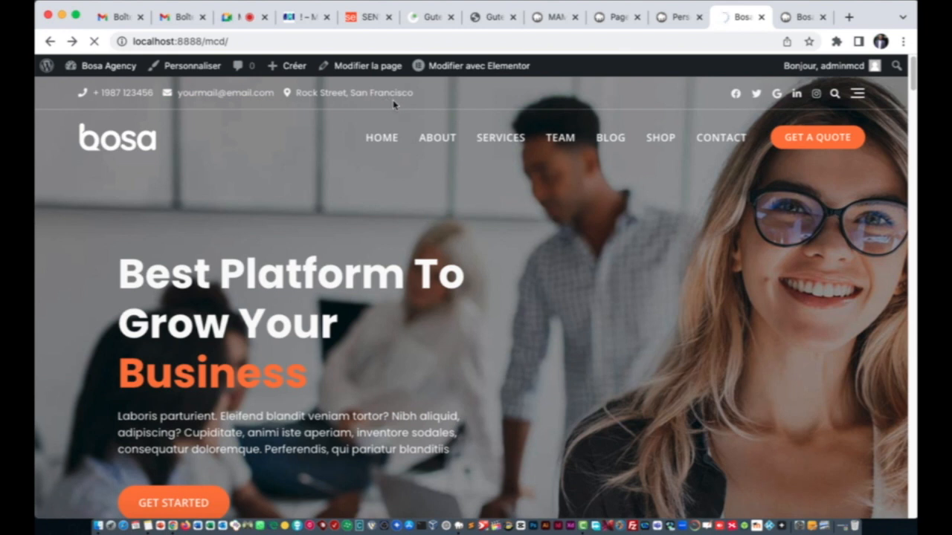
{"action": "left_click", "coordinate": [667, 18]}
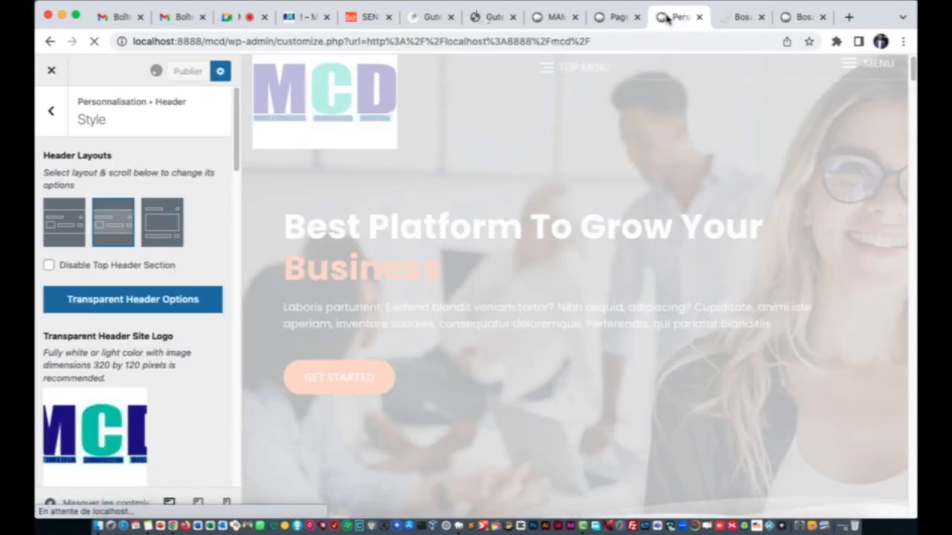
Step: Look through the Header Media settings and go back to the header list
{"action": "left_click", "coordinate": [52, 113]}
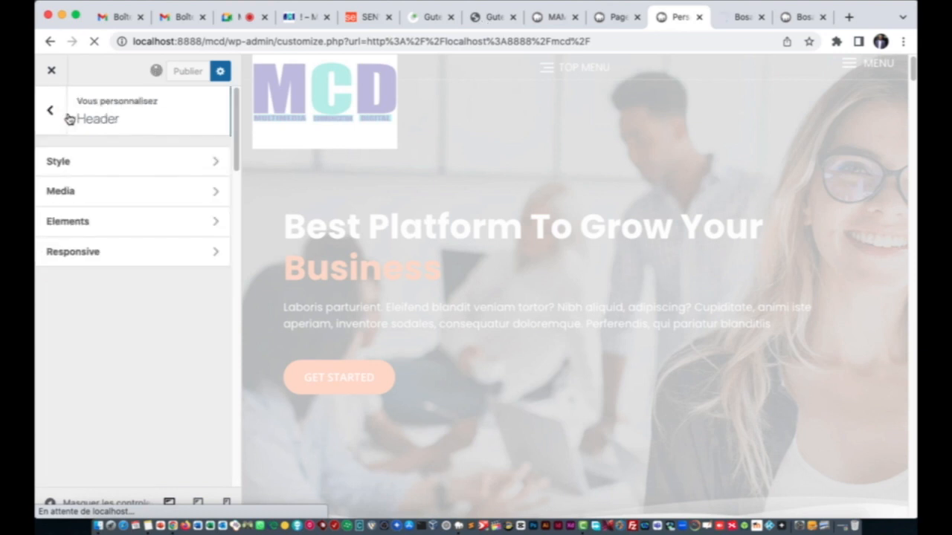
{"action": "left_click", "coordinate": [116, 204]}
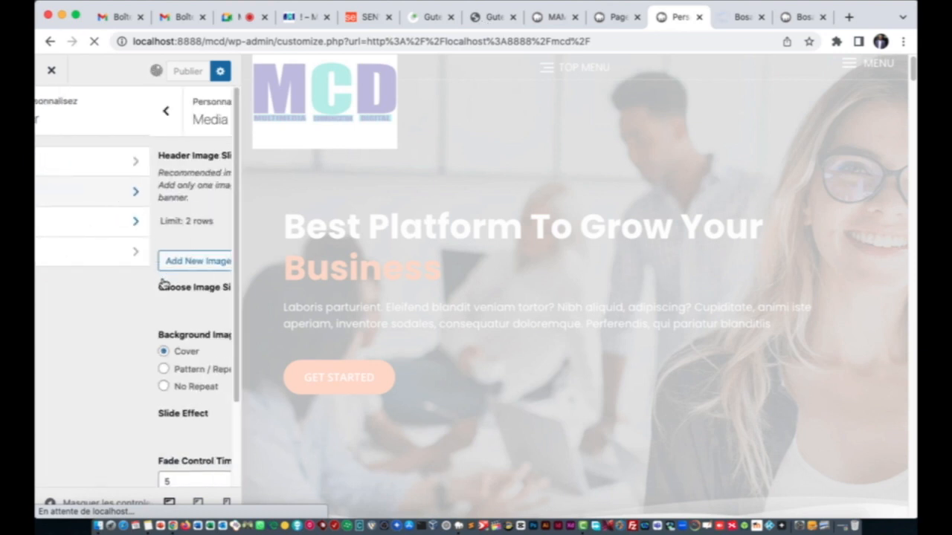
{"action": "scroll", "coordinate": [151, 286], "scroll_direction": "down", "scroll_amount": 3}
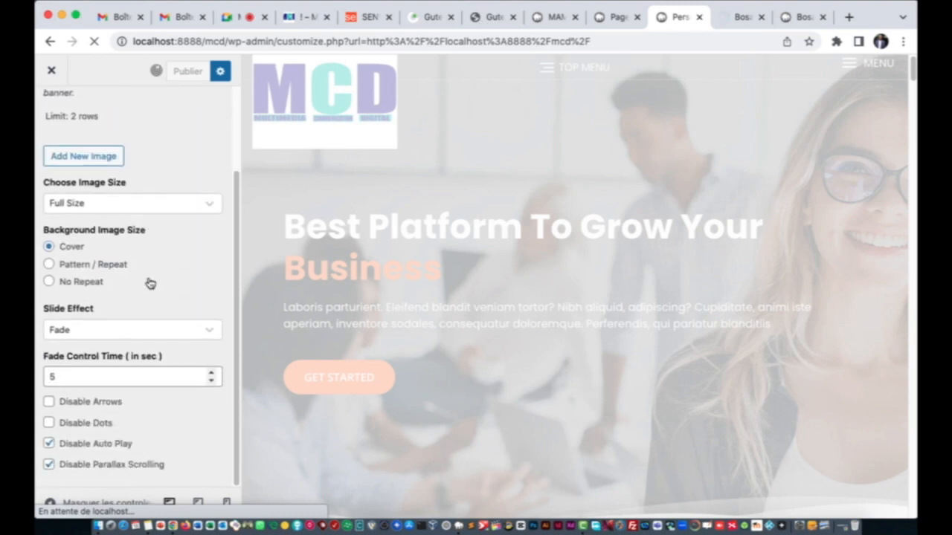
{"action": "scroll", "coordinate": [156, 290], "scroll_direction": "up", "scroll_amount": 1}
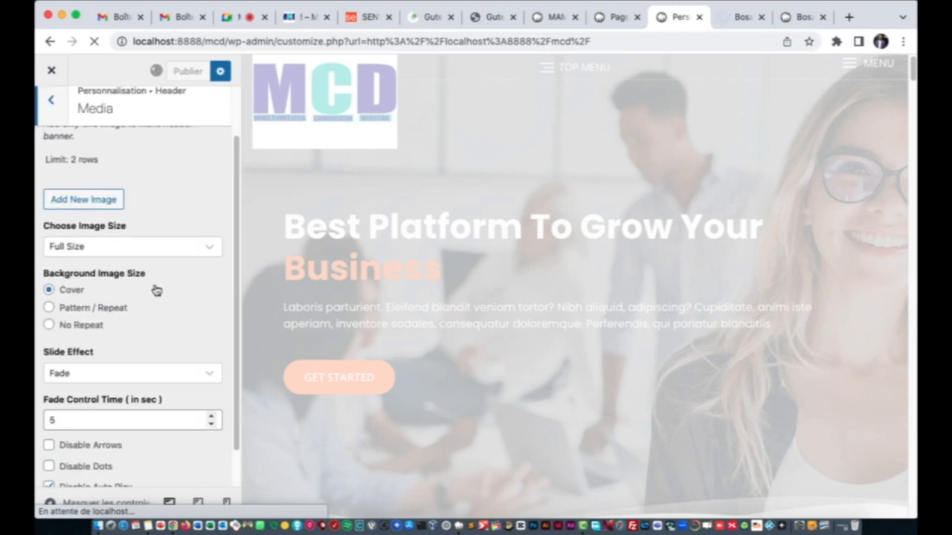
{"action": "scroll", "coordinate": [152, 287], "scroll_direction": "up", "scroll_amount": 2}
{"action": "left_click", "coordinate": [60, 128]}
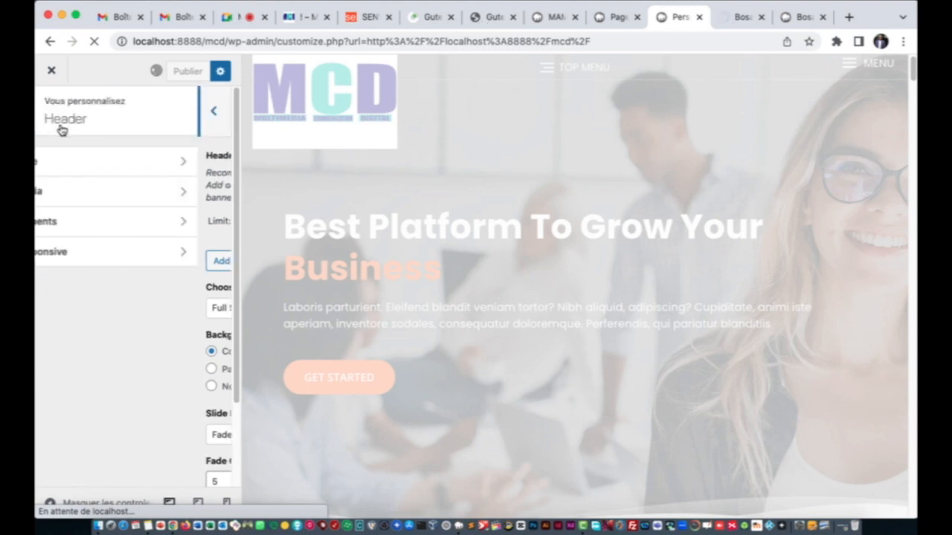
Step: Check Header Elements, enable header search on tablet and mobile, and return to the main sections
{"action": "left_click", "coordinate": [98, 223]}
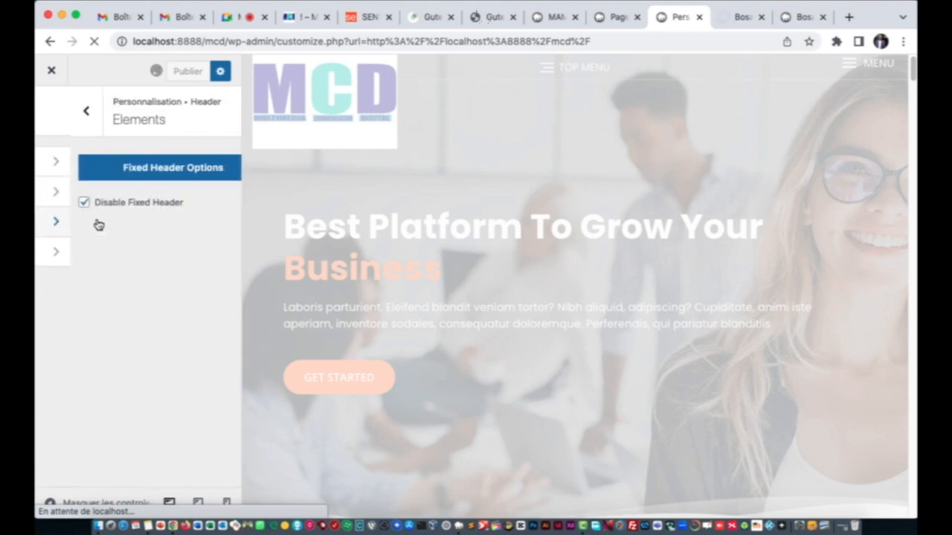
{"action": "left_click", "coordinate": [54, 113]}
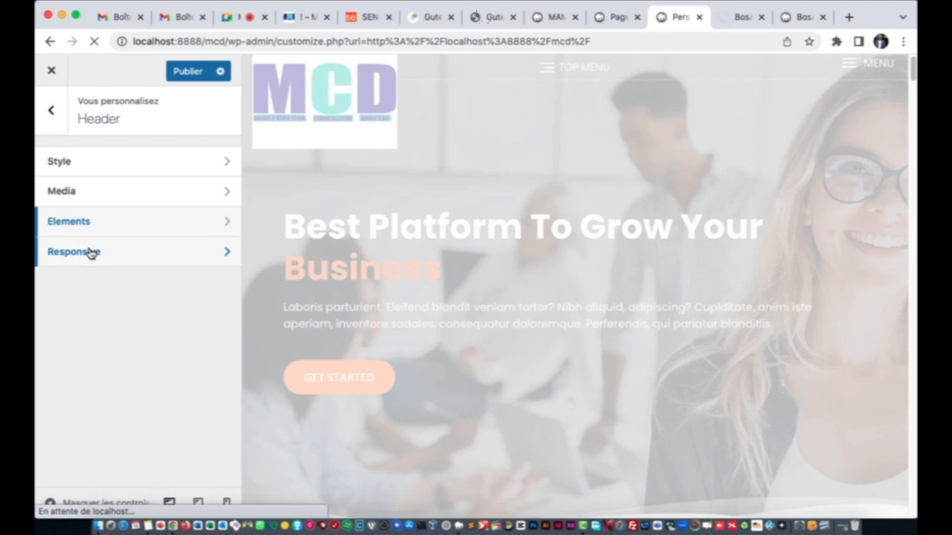
{"action": "left_click", "coordinate": [90, 253]}
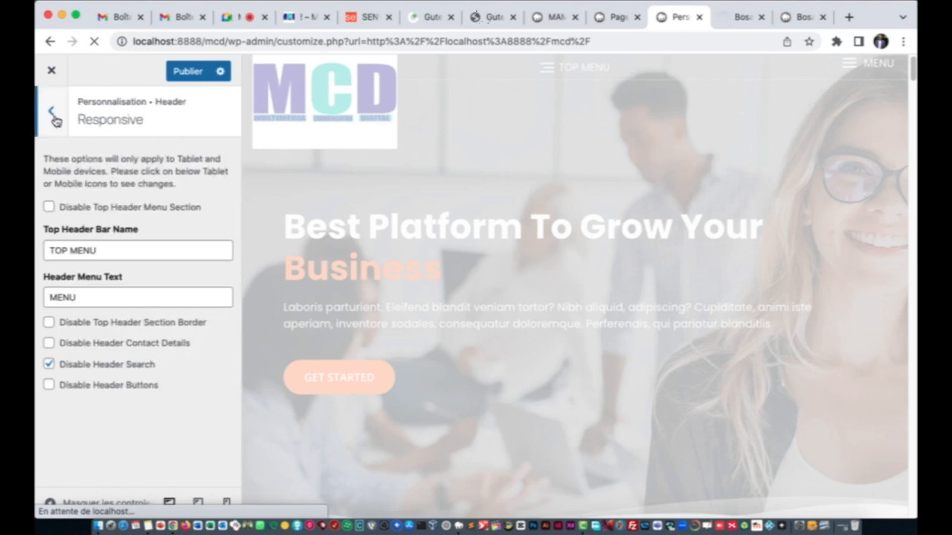
{"action": "left_click", "coordinate": [191, 78]}
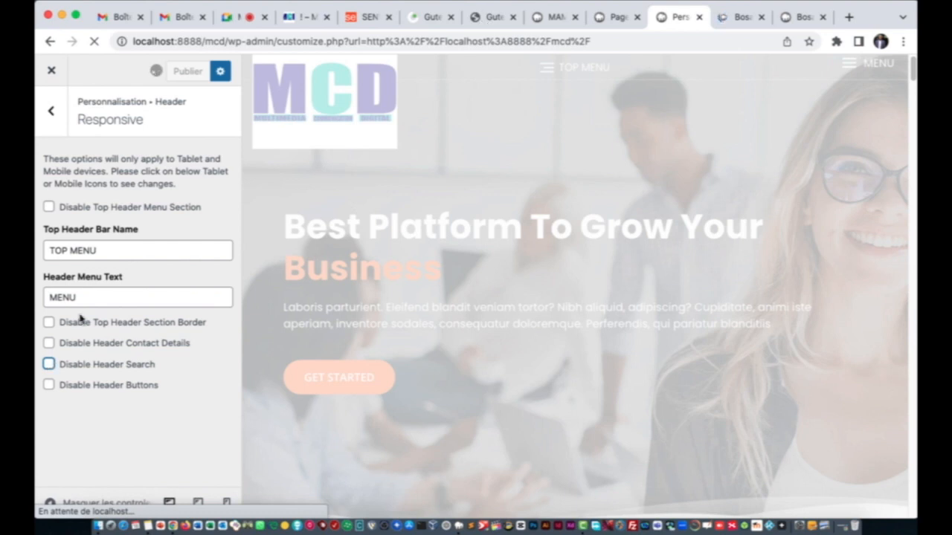
{"action": "left_click", "coordinate": [56, 115]}
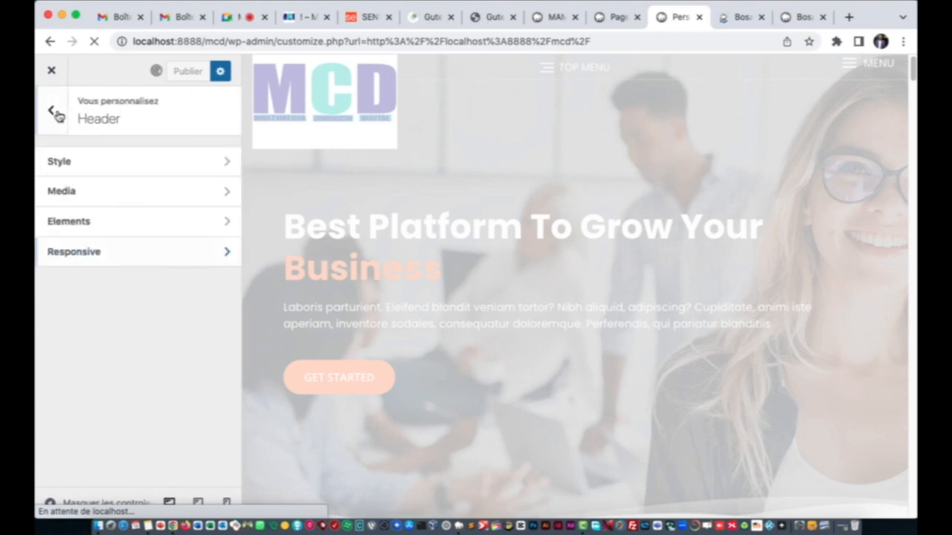
{"action": "left_click", "coordinate": [55, 111]}
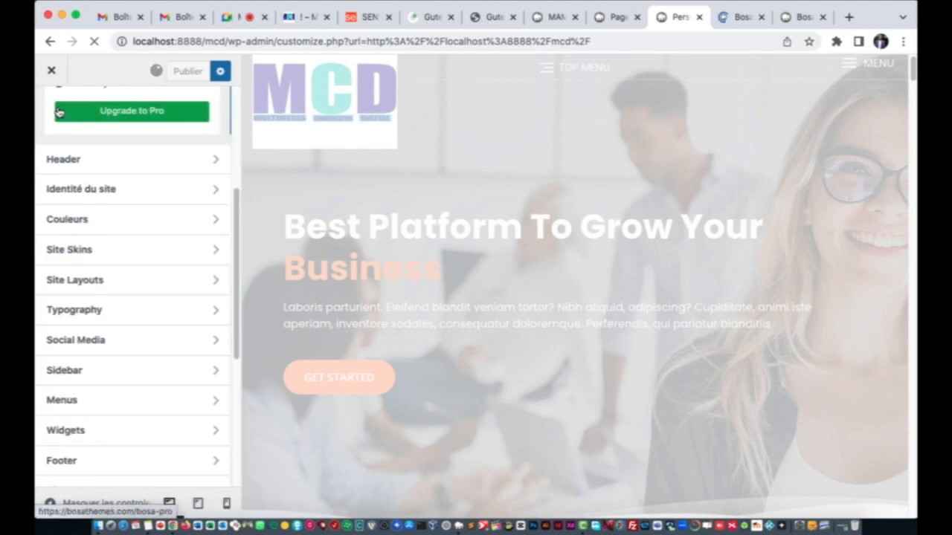
Step: In Identité du site, remove the Bosa logo and open the Médiathèque to pick a new one
{"action": "left_click", "coordinate": [96, 192]}
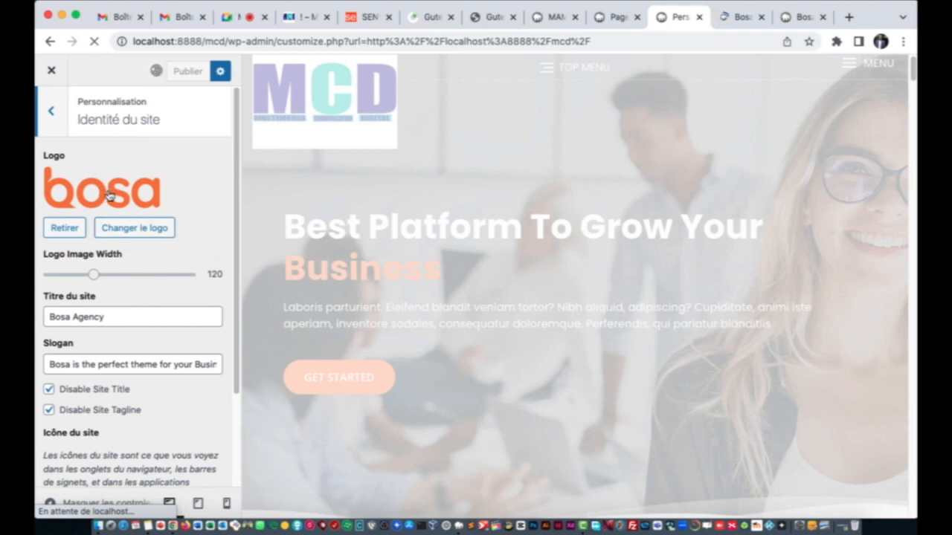
{"action": "left_click", "coordinate": [66, 229]}
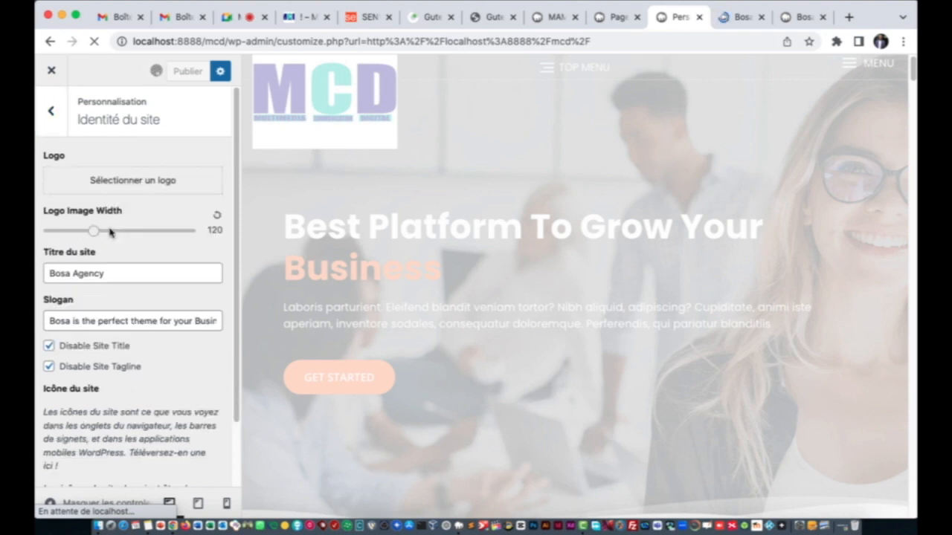
{"action": "left_click", "coordinate": [112, 185]}
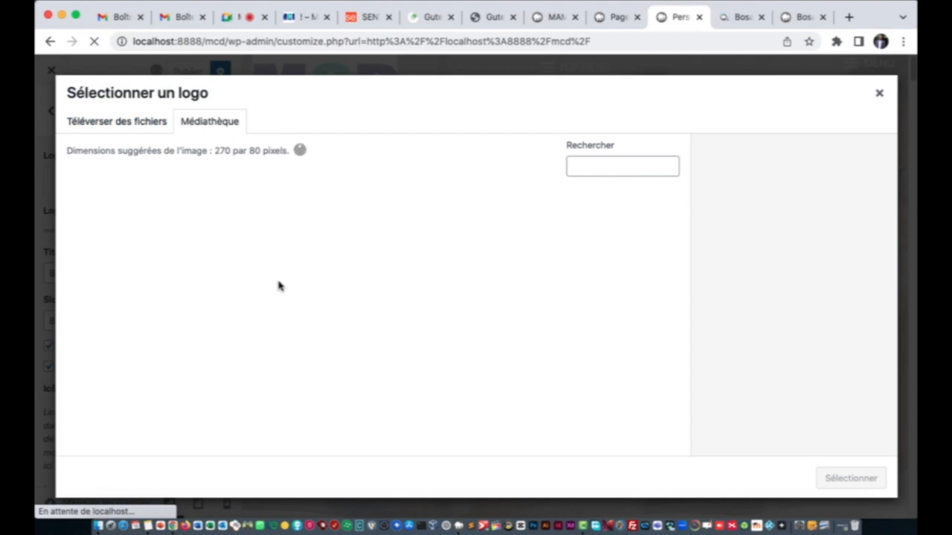
{"action": "left_click", "coordinate": [147, 128]}
{"action": "left_click", "coordinate": [227, 131]}
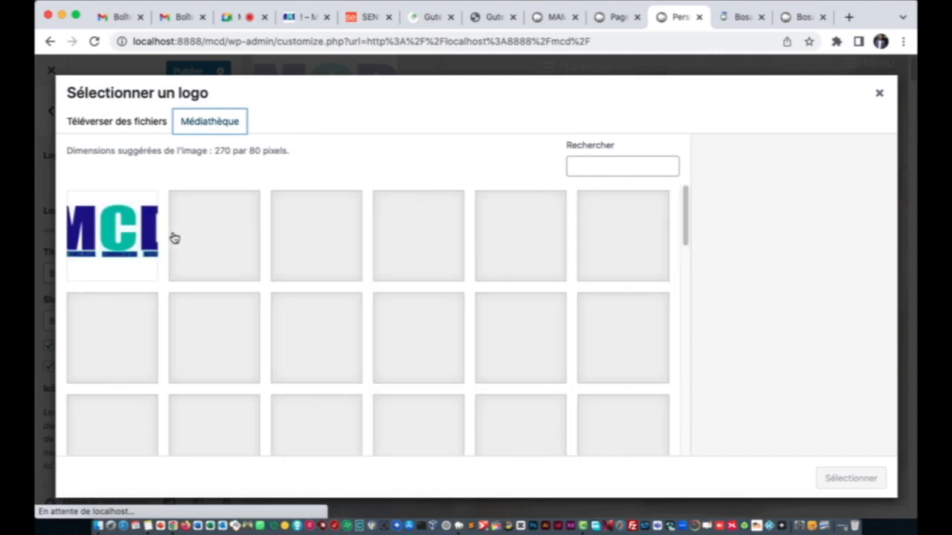
Step: Select the MCD image as site logo and crop it tightly around the MCD letters
{"action": "left_click", "coordinate": [126, 233]}
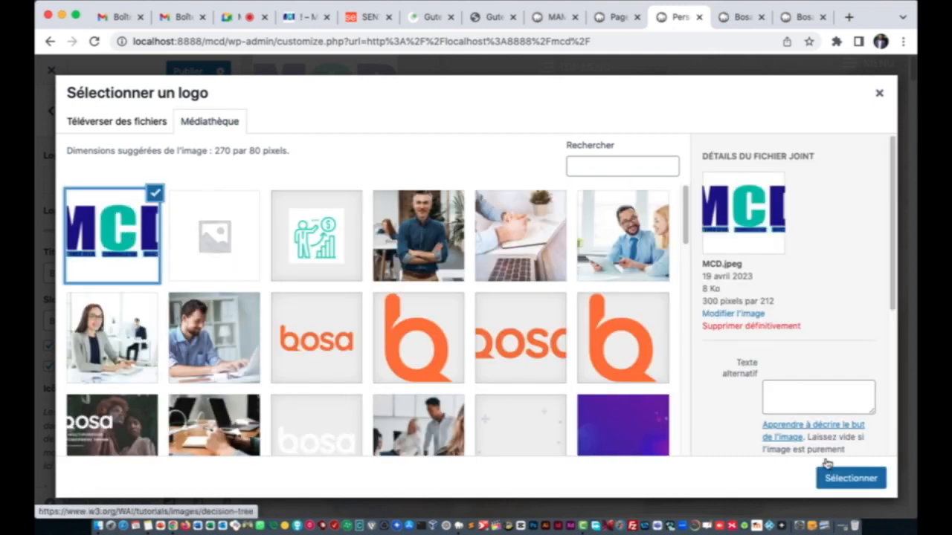
{"action": "left_click", "coordinate": [833, 479]}
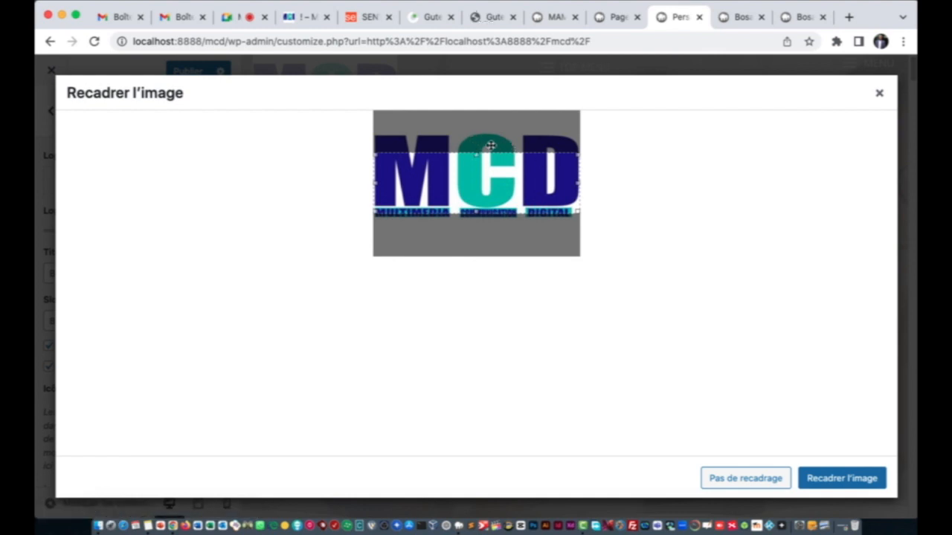
{"action": "left_click_drag", "start_coordinate": [488, 146], "coordinate": [487, 106]}
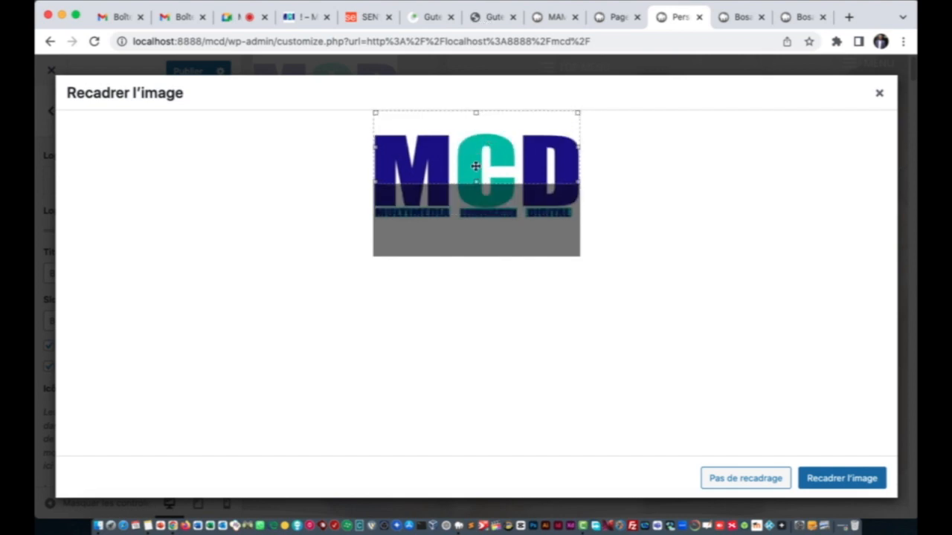
{"action": "left_click_drag", "start_coordinate": [473, 161], "coordinate": [472, 178]}
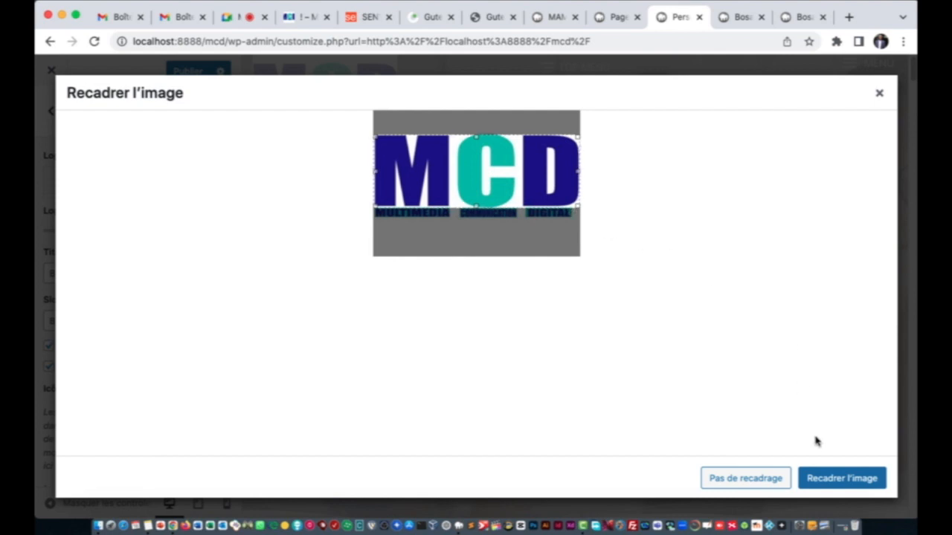
{"action": "left_click", "coordinate": [823, 478]}
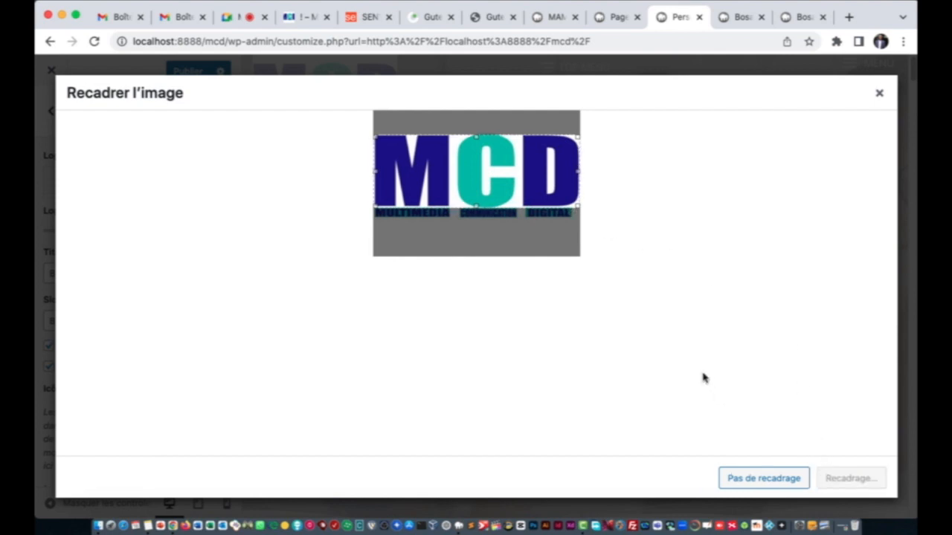
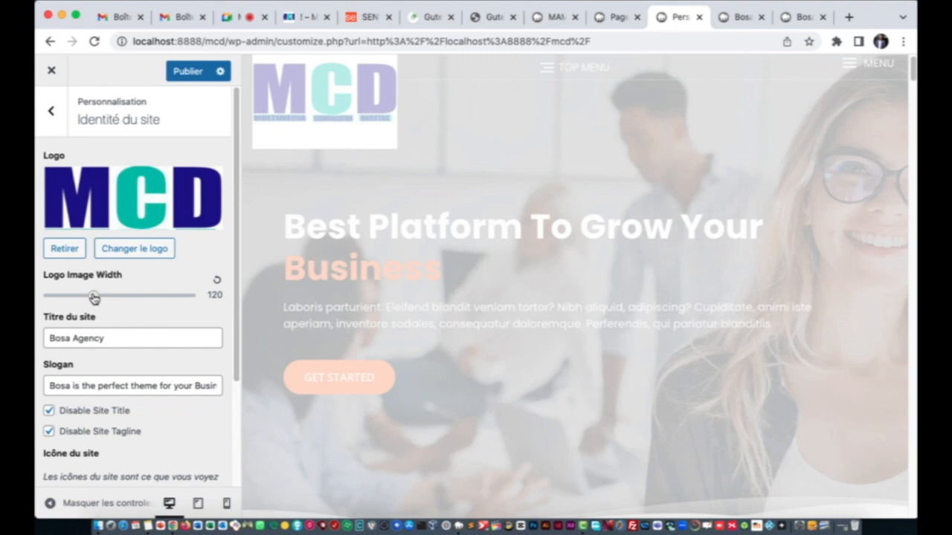
Step: Reduce the logo image width to 50 and select the existing site title text
{"action": "left_click_drag", "start_coordinate": [93, 298], "coordinate": [49, 298]}
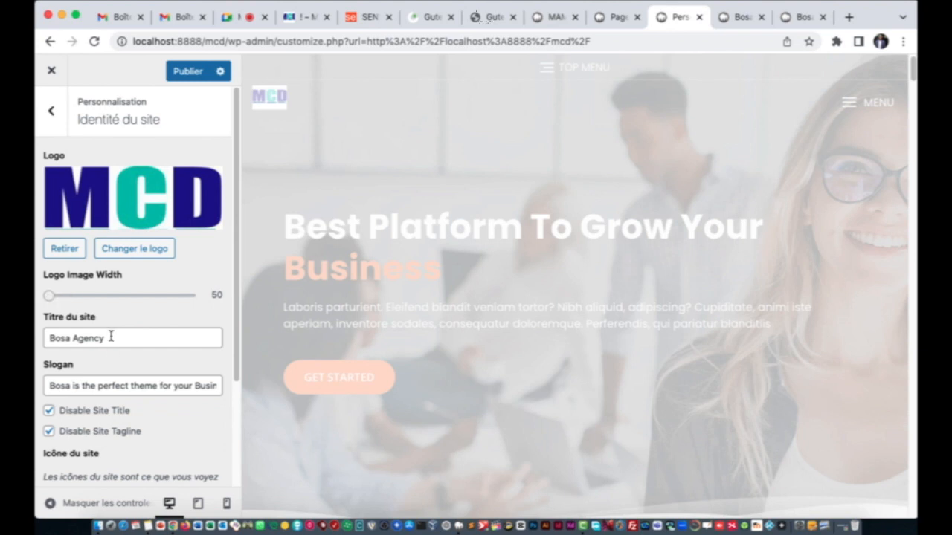
{"action": "left_click_drag", "start_coordinate": [114, 341], "coordinate": [41, 341]}
Step: Retype the site title as 'MCD DIOURBEL' and clear all text from the Slogan field
{"action": "type", "text": "MCD D"}
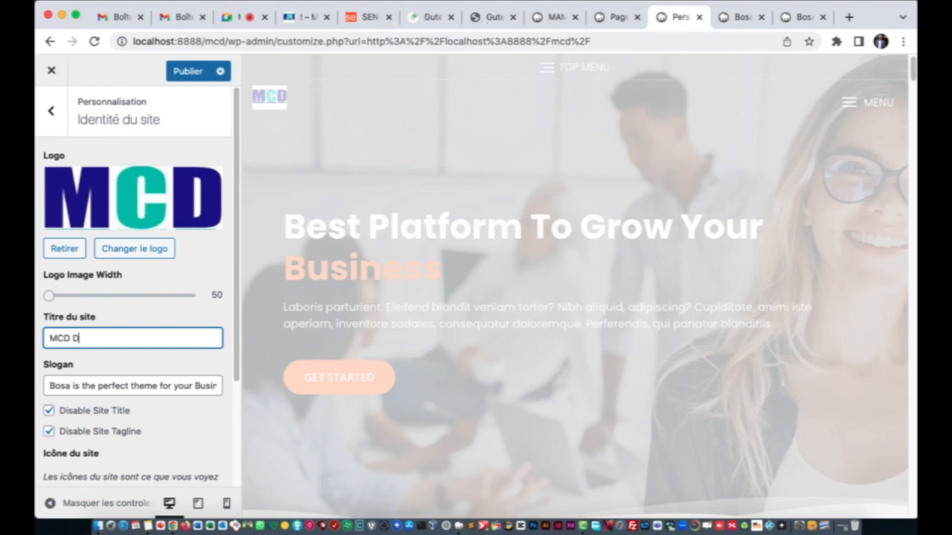
{"action": "type", "text": "IOURBEL"}
{"action": "left_click", "coordinate": [64, 383]}
{"action": "key", "text": "super+a"}
{"action": "key", "text": "BackSpace"}
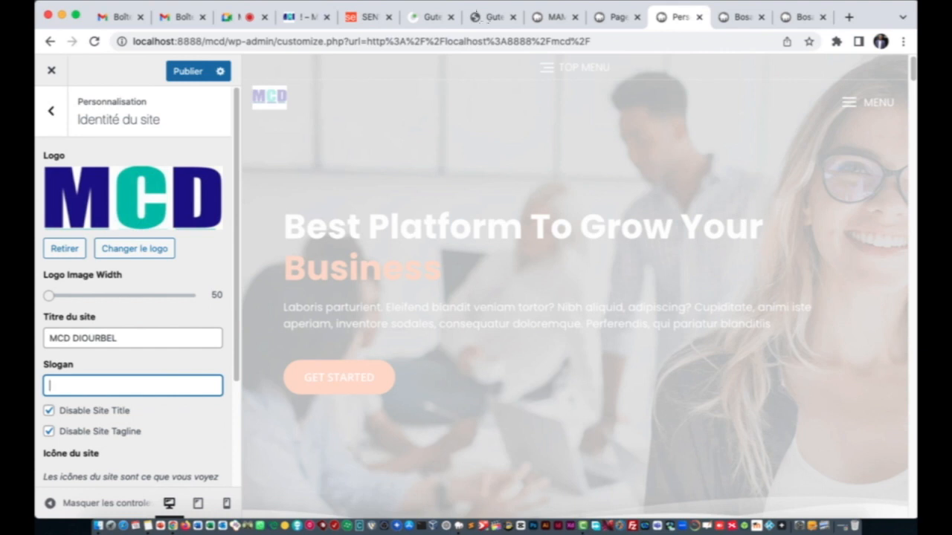
{"action": "type", "text": "Sl c'est"}
{"action": "key", "text": "BackSpace"}
{"action": "key", "text": "BackSpace"}
{"action": "scroll", "coordinate": [132, 287], "scroll_direction": "down", "scroll_amount": 4}
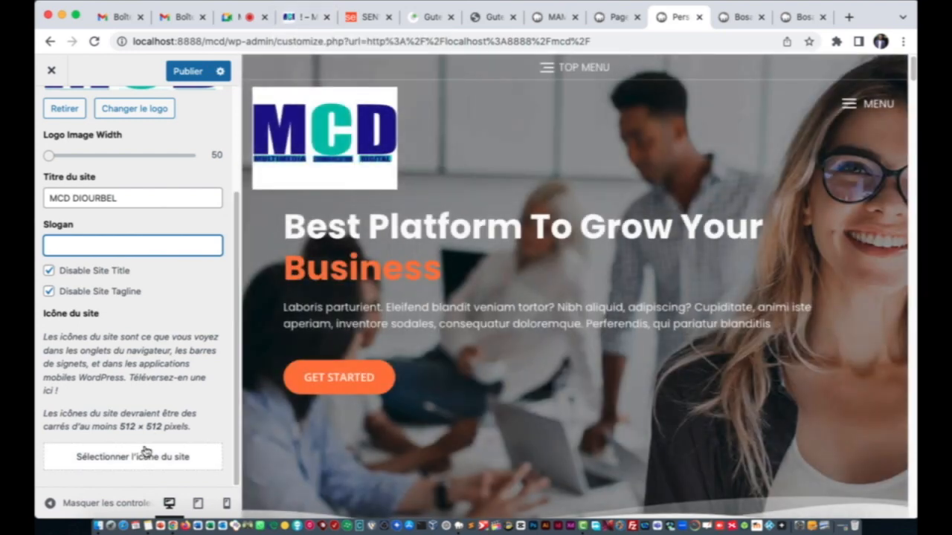
Step: Set MCD.jpeg, cropped to its square 'MC' portion, as the site icon
{"action": "left_click", "coordinate": [144, 455]}
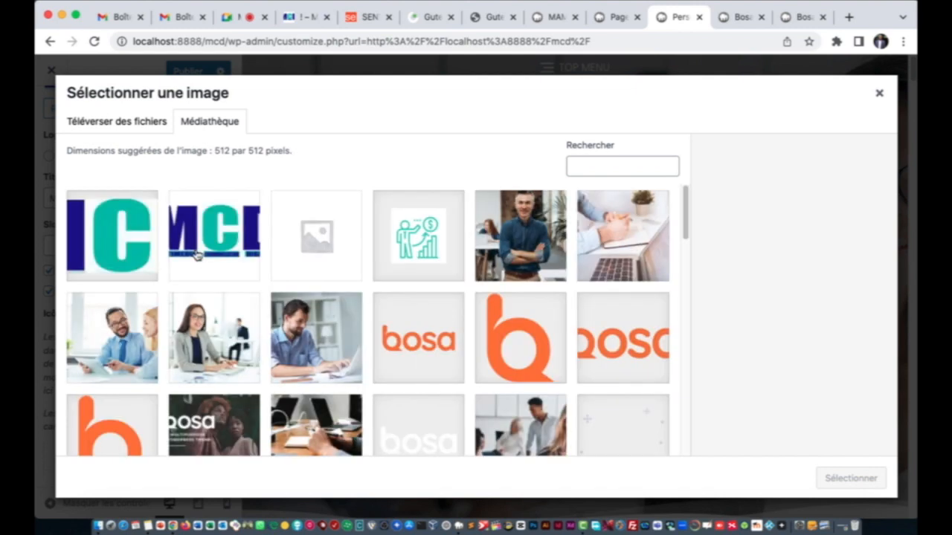
{"action": "left_click", "coordinate": [132, 245]}
{"action": "left_click", "coordinate": [211, 233]}
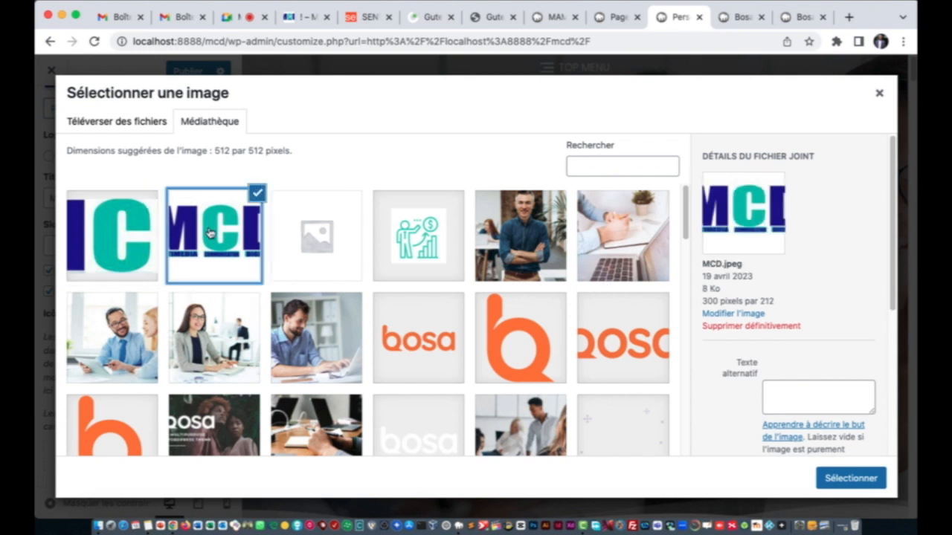
{"action": "left_click", "coordinate": [855, 479]}
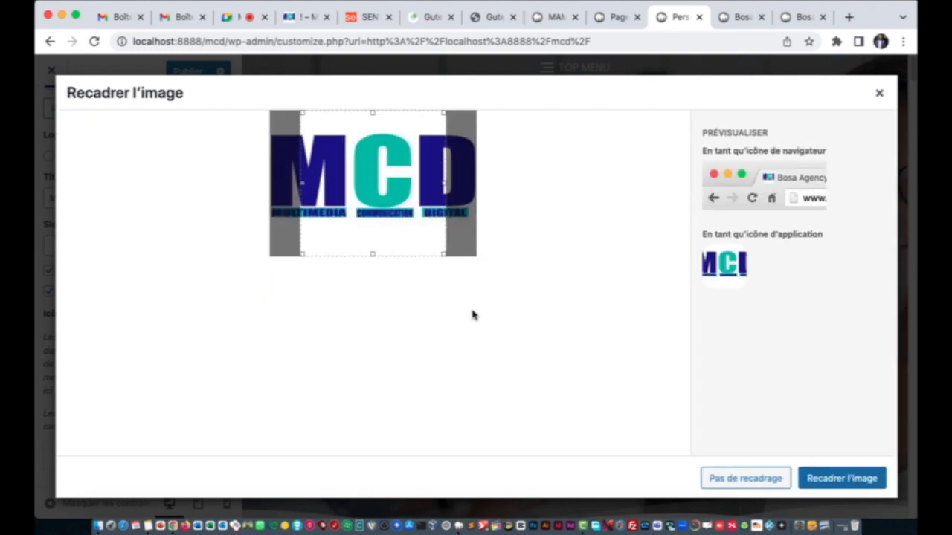
{"action": "left_click_drag", "start_coordinate": [355, 188], "coordinate": [307, 183]}
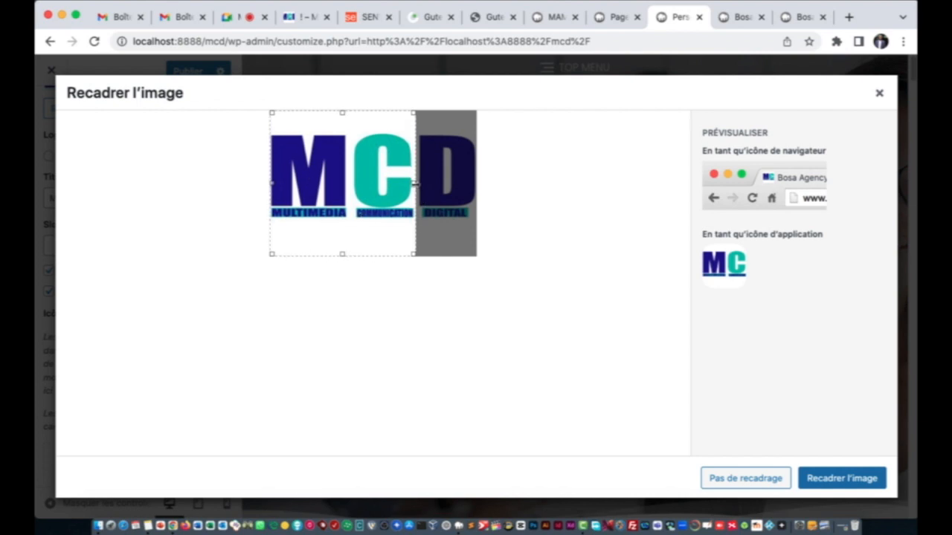
{"action": "left_click", "coordinate": [834, 472]}
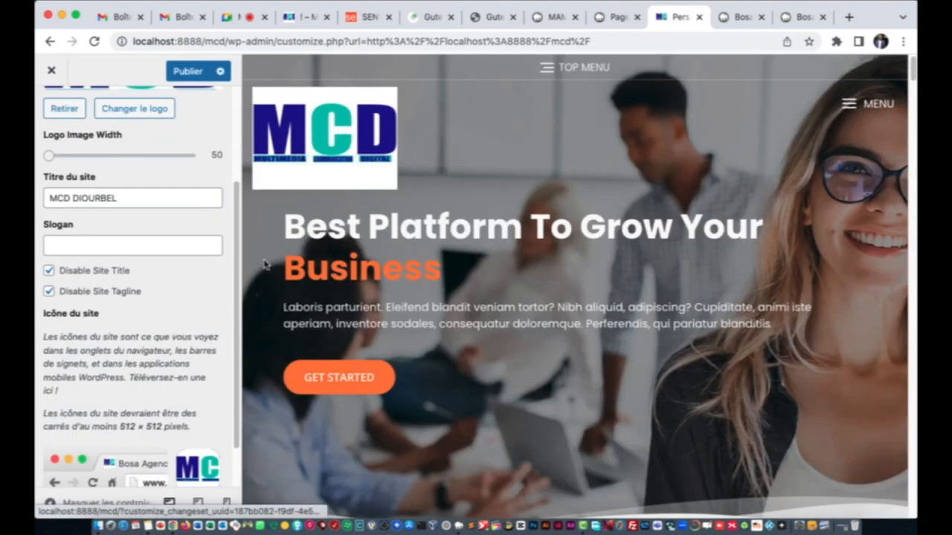
Step: Enter the slogan 'Si c'est MCD, je m'engage'
{"action": "scroll", "coordinate": [108, 236], "scroll_direction": "up", "scroll_amount": 3}
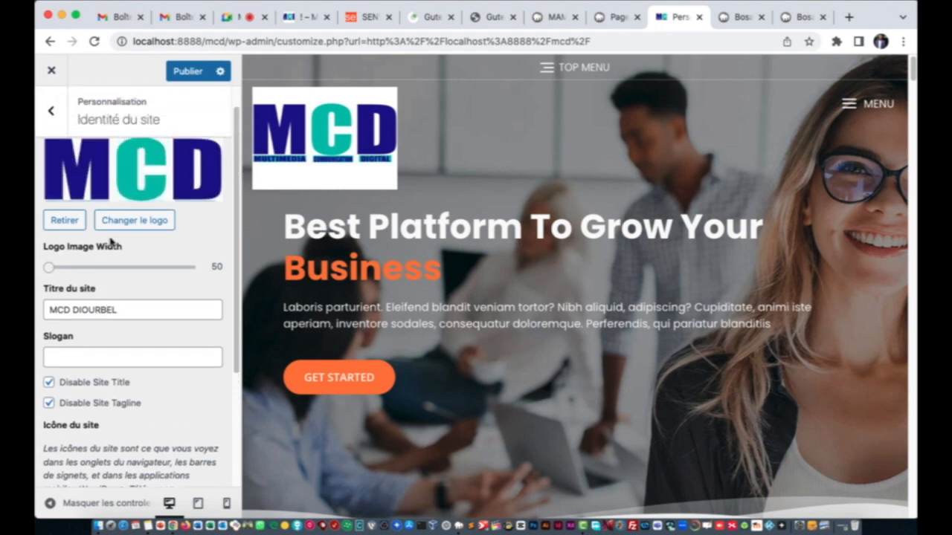
{"action": "left_click", "coordinate": [119, 376]}
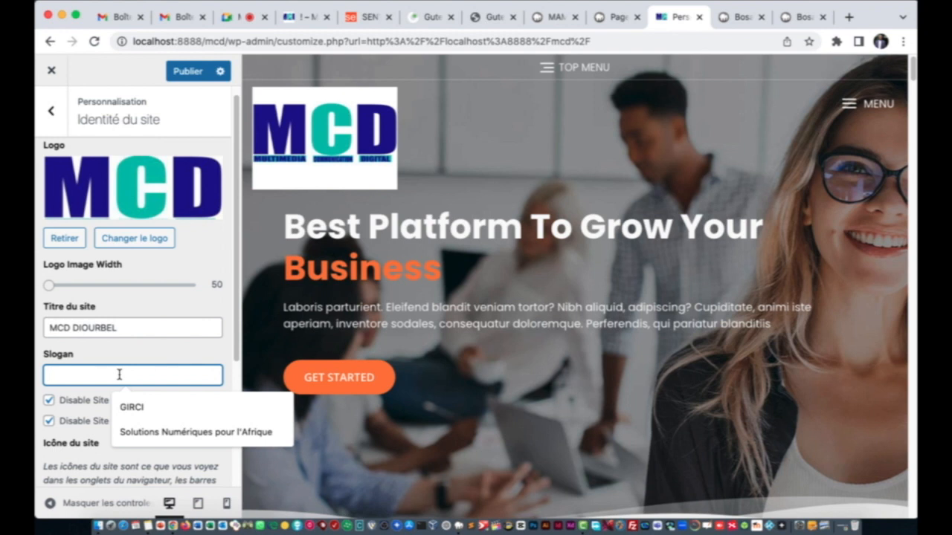
{"action": "type", "text": "Si c'est MCD, je m'engage"}
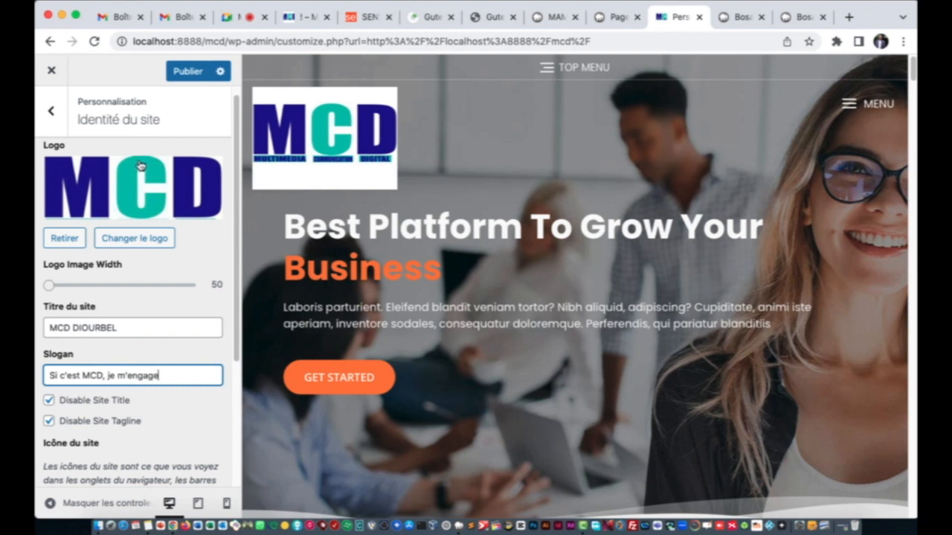
Step: Publish the site identity changes and return to the main customizer sections
{"action": "left_click", "coordinate": [183, 68]}
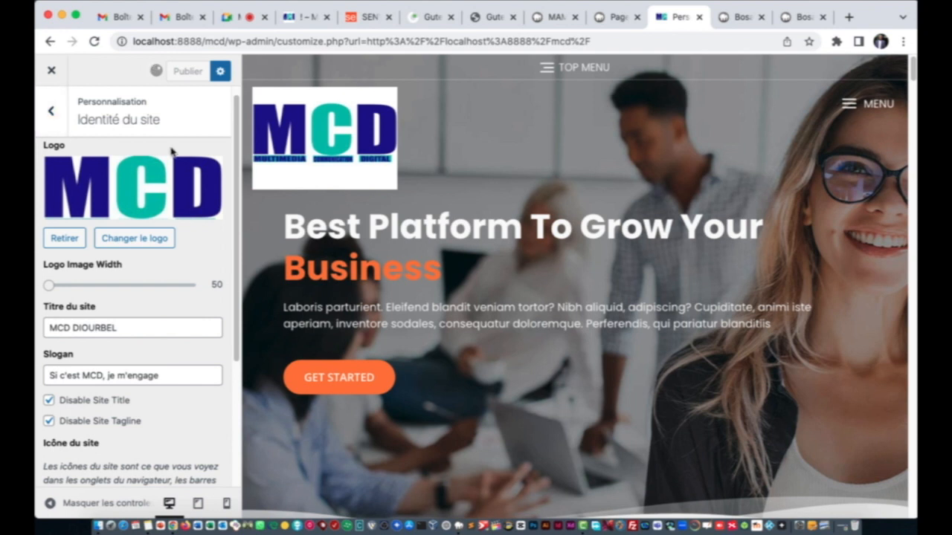
{"action": "scroll", "coordinate": [116, 260], "scroll_direction": "up", "scroll_amount": 1}
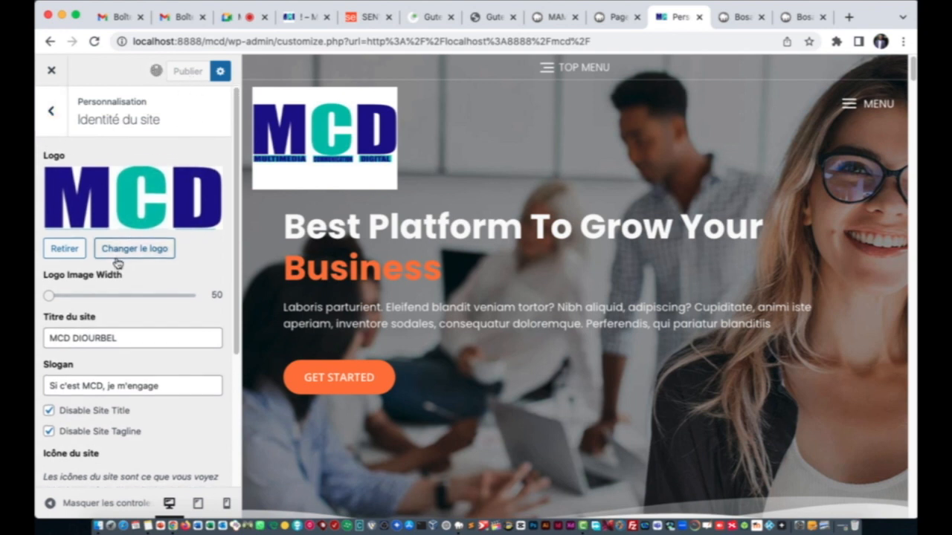
{"action": "left_click", "coordinate": [51, 112]}
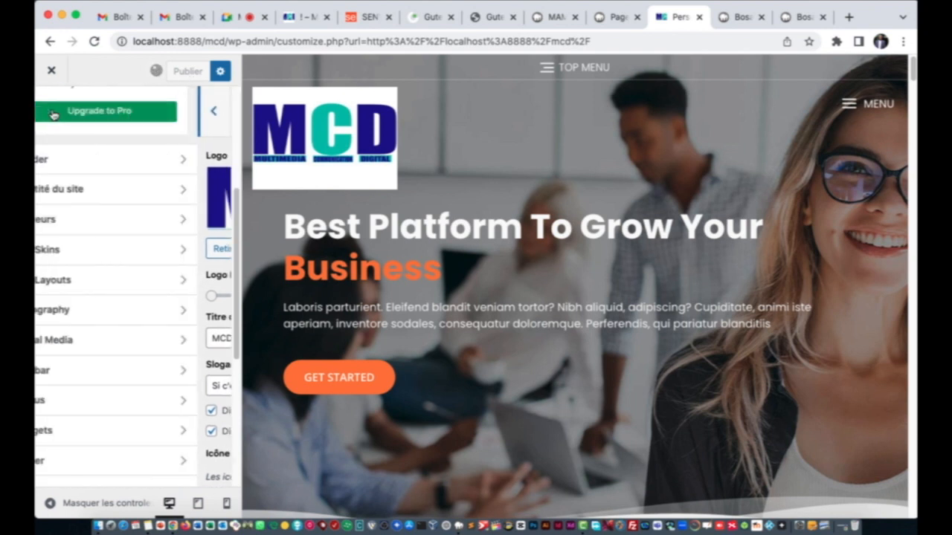
Step: In Couleurs, set the Primary Color to the preset blue #1e73be
{"action": "left_click", "coordinate": [125, 229]}
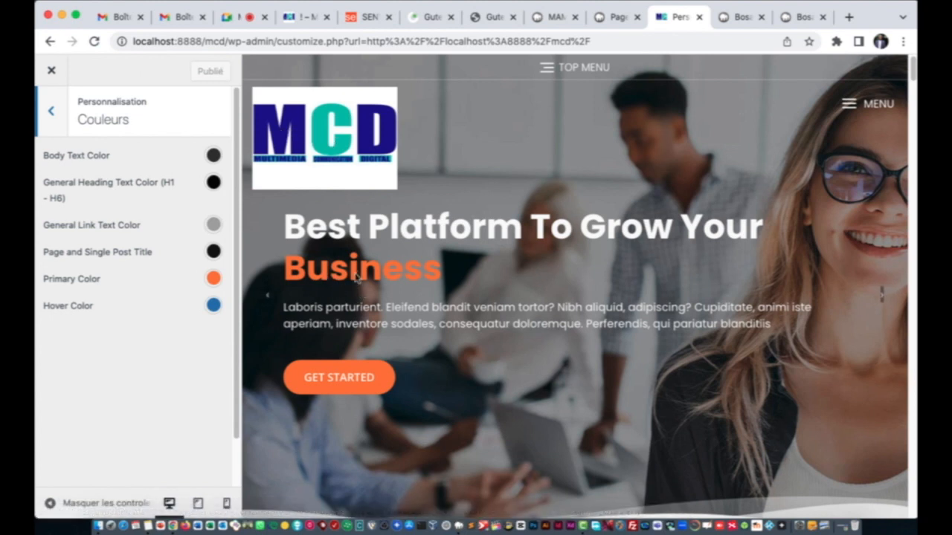
{"action": "left_click", "coordinate": [214, 280]}
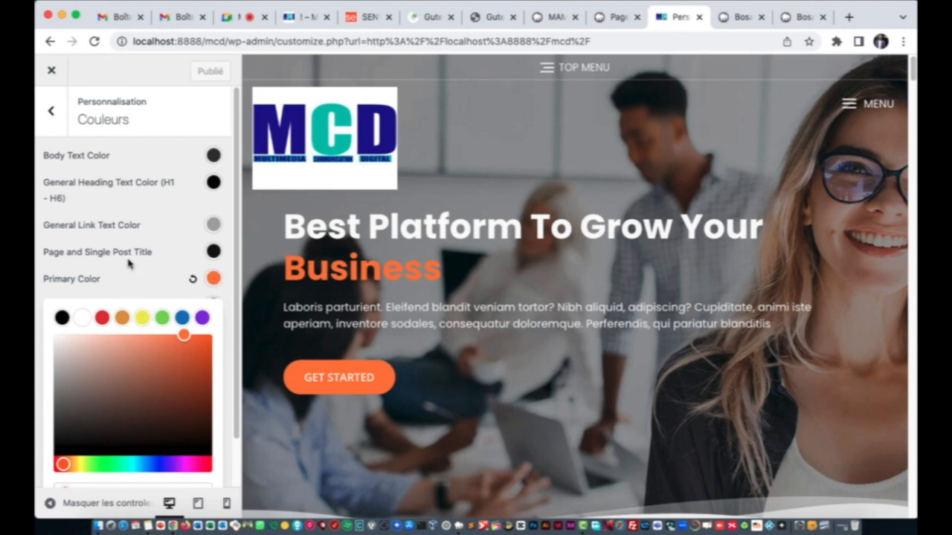
{"action": "scroll", "coordinate": [128, 266], "scroll_direction": "down", "scroll_amount": 2}
{"action": "left_click", "coordinate": [145, 314]}
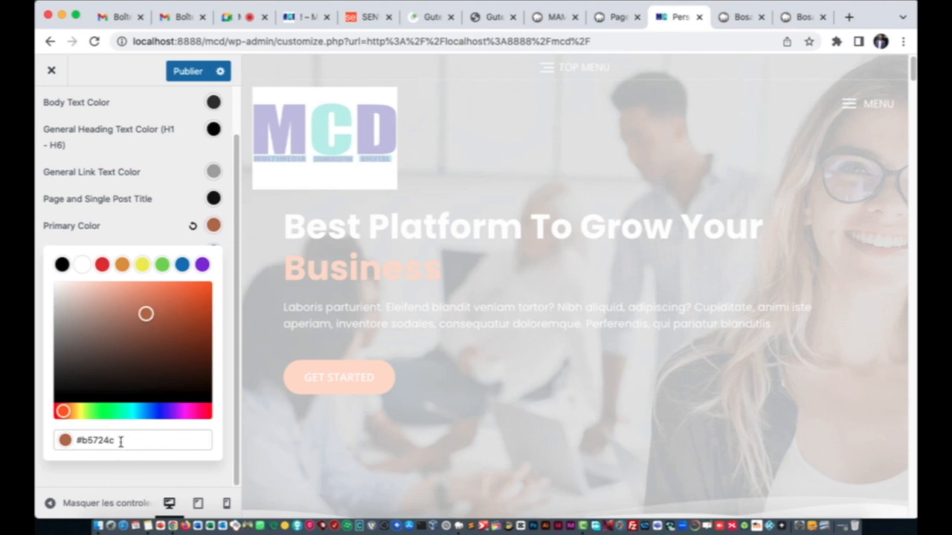
{"action": "left_click_drag", "start_coordinate": [121, 441], "coordinate": [83, 441]}
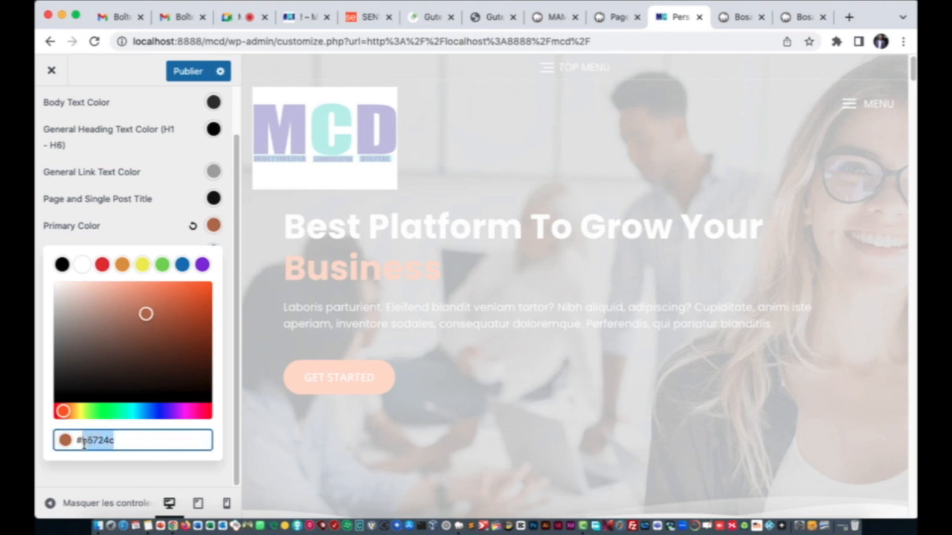
{"action": "type", "text": "000000"}
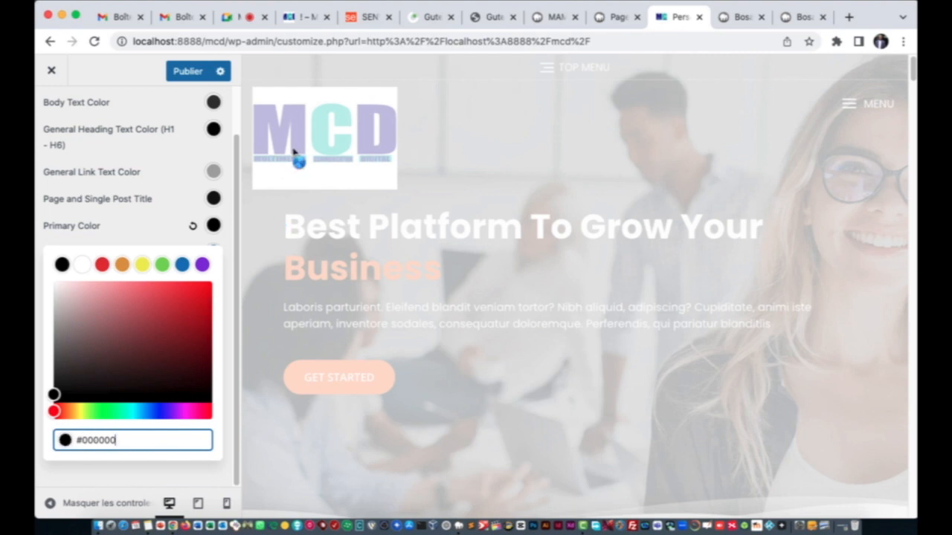
{"action": "left_click", "coordinate": [182, 266]}
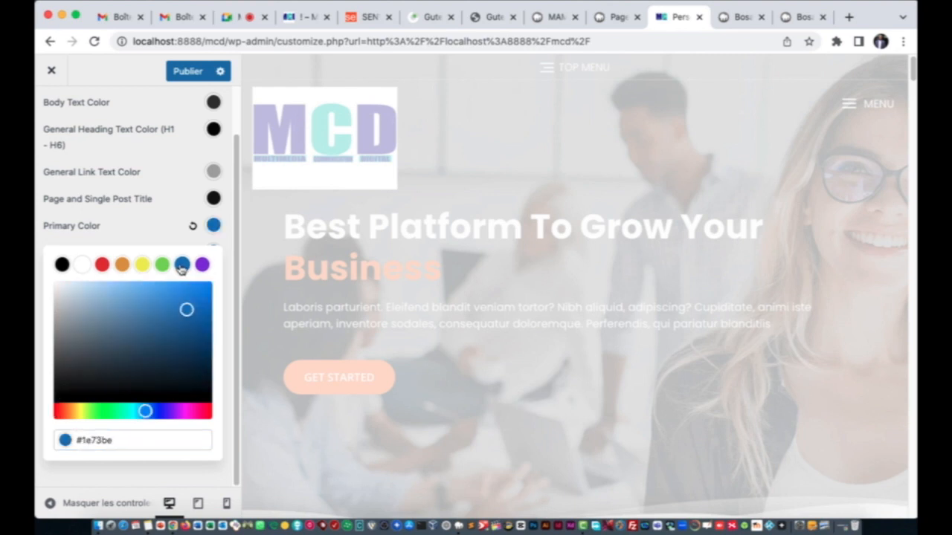
{"action": "left_click", "coordinate": [146, 193]}
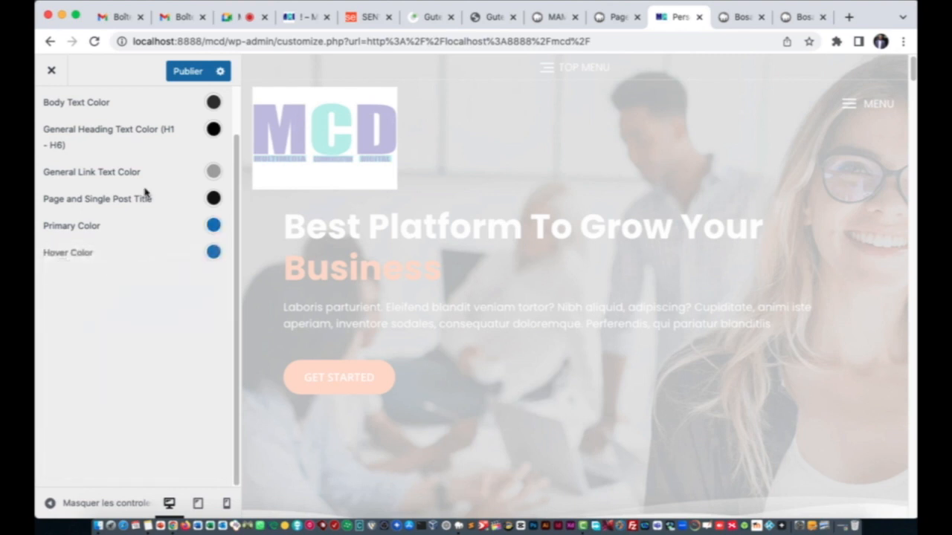
Step: Set the Hover Color to teal #17b7c0 and publish the colours
{"action": "left_click", "coordinate": [214, 253]}
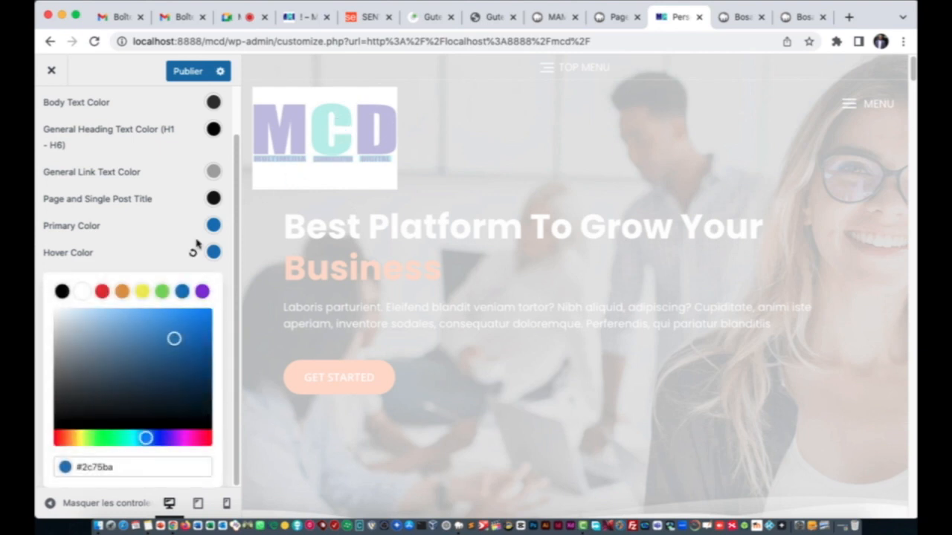
{"action": "left_click", "coordinate": [135, 444]}
{"action": "left_click", "coordinate": [195, 322]}
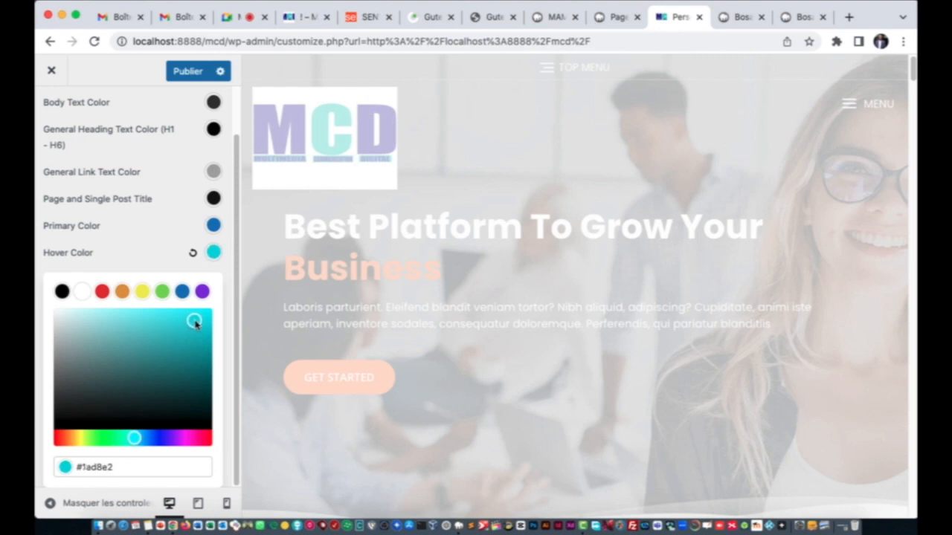
{"action": "left_click_drag", "start_coordinate": [195, 328], "coordinate": [193, 336]}
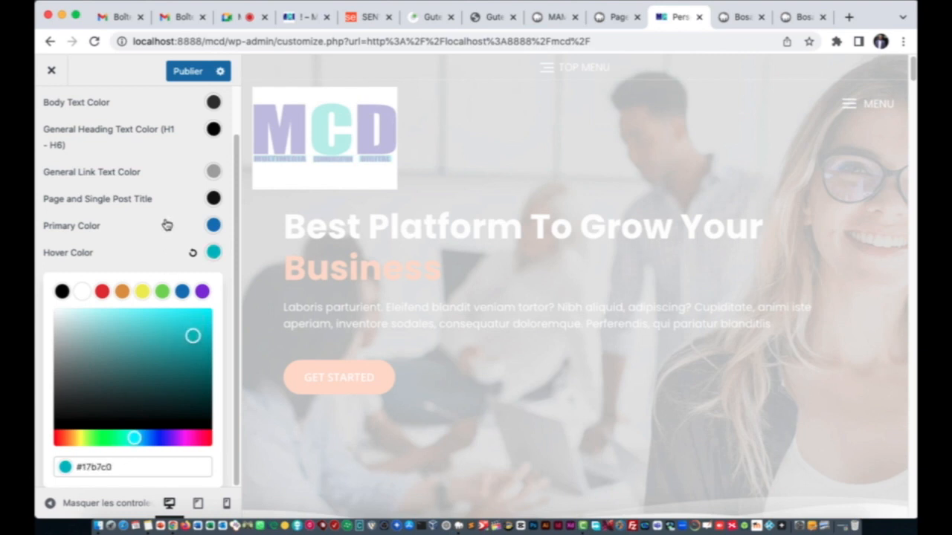
{"action": "left_click", "coordinate": [150, 236]}
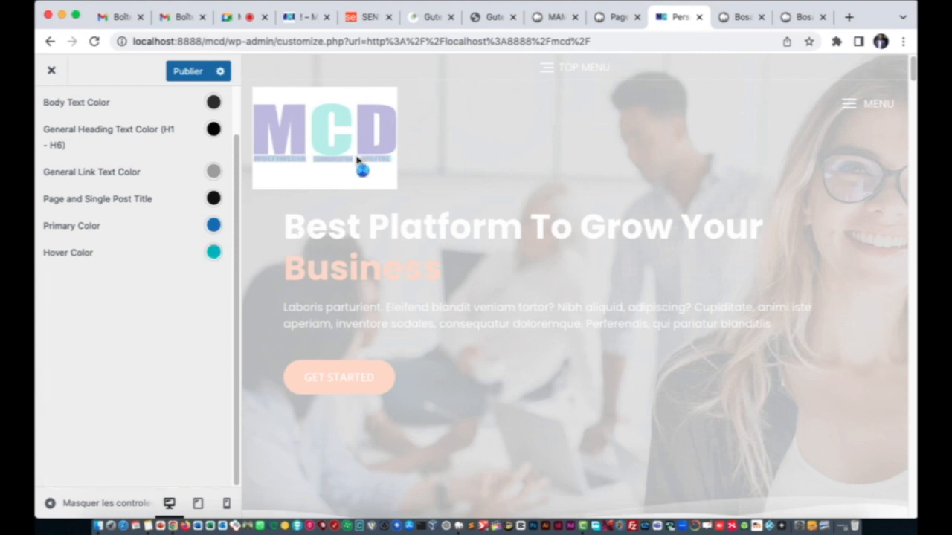
{"action": "left_click", "coordinate": [190, 71]}
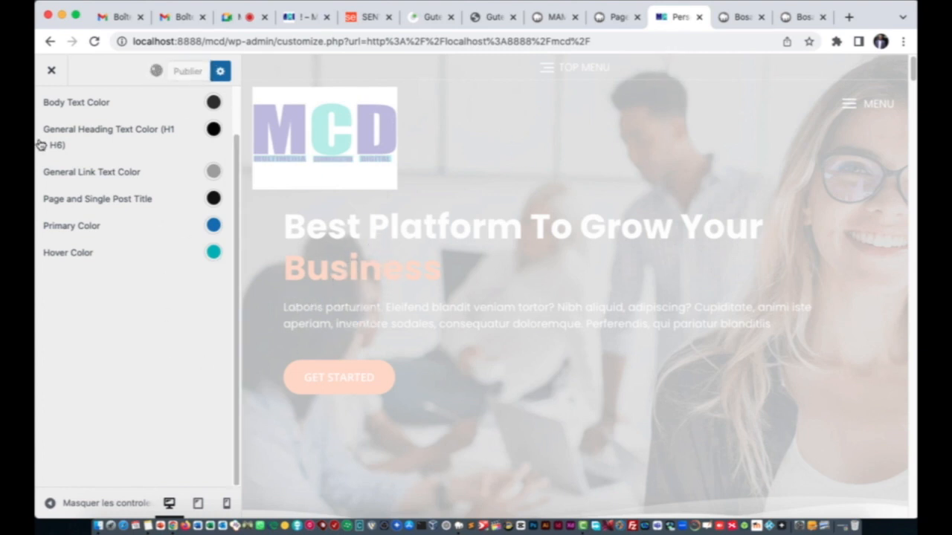
{"action": "scroll", "coordinate": [141, 224], "scroll_direction": "up", "scroll_amount": 2}
Step: Go to Social Media > Elements and expand Social Link 1
{"action": "left_click", "coordinate": [49, 113]}
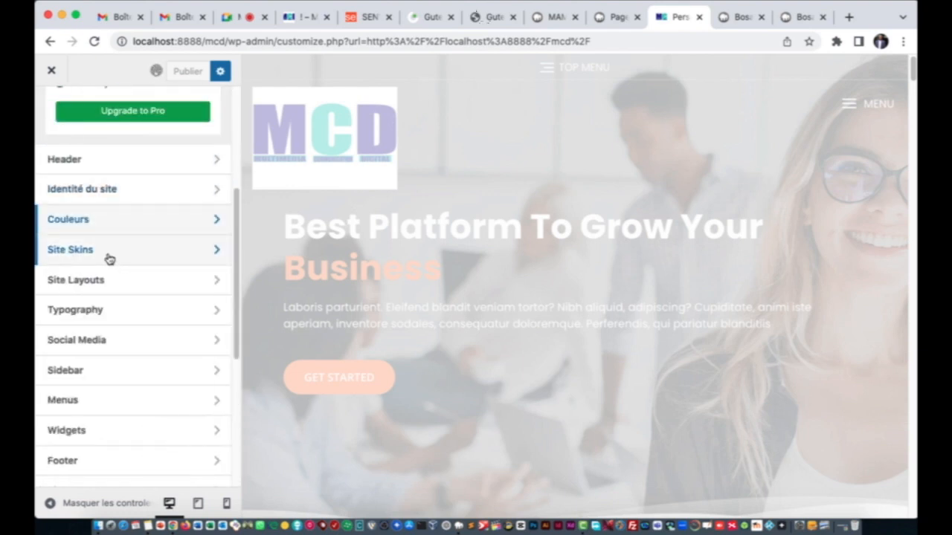
{"action": "left_click", "coordinate": [113, 257]}
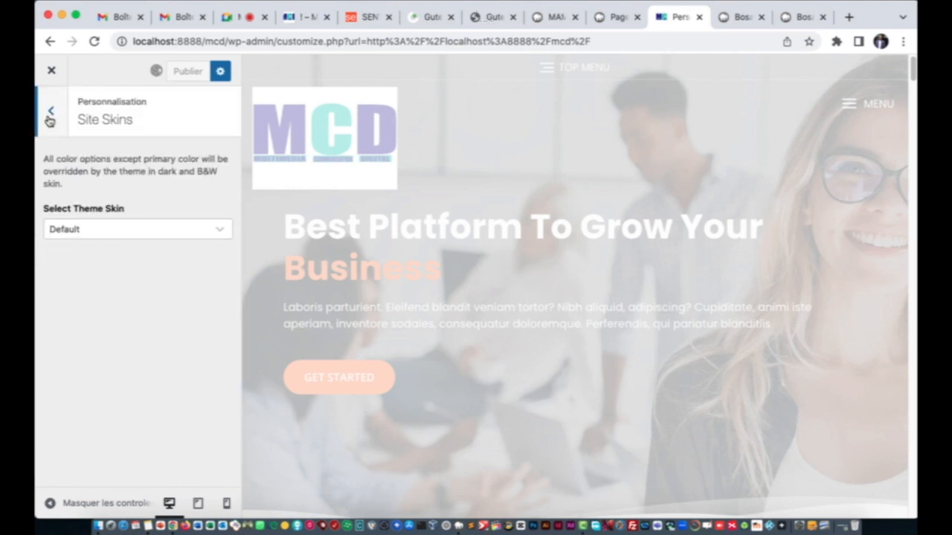
{"action": "left_click", "coordinate": [50, 119]}
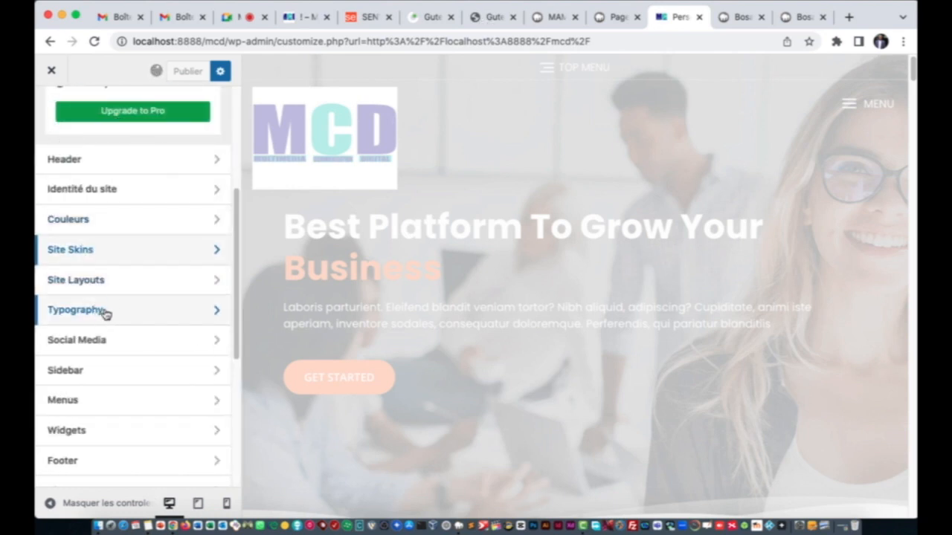
{"action": "left_click", "coordinate": [107, 341]}
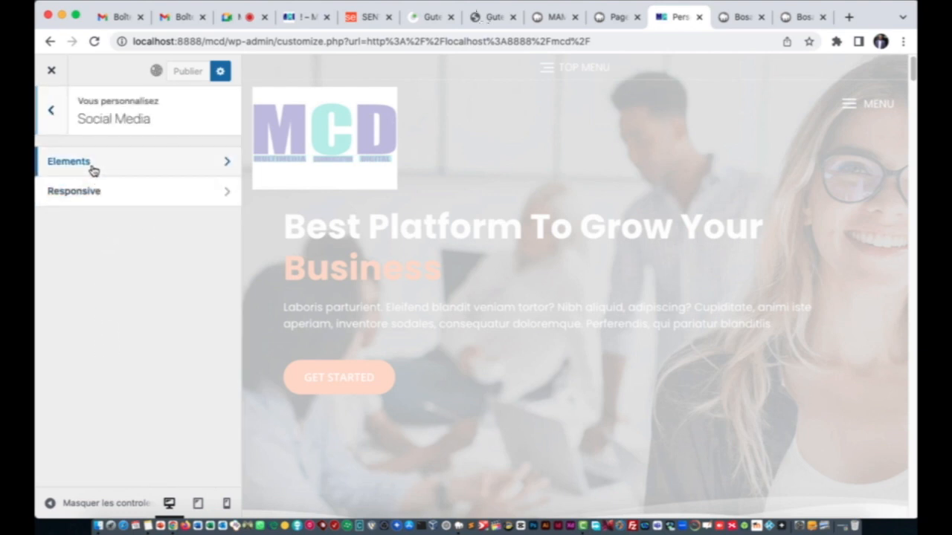
{"action": "left_click", "coordinate": [93, 170]}
{"action": "scroll", "coordinate": [139, 288], "scroll_direction": "down", "scroll_amount": 2}
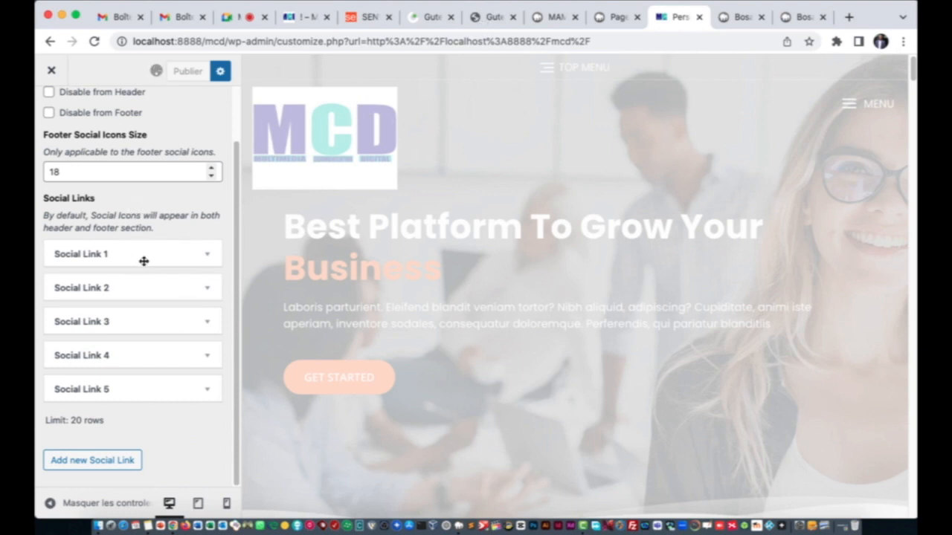
{"action": "left_click", "coordinate": [144, 254]}
{"action": "scroll", "coordinate": [138, 295], "scroll_direction": "down", "scroll_amount": 4}
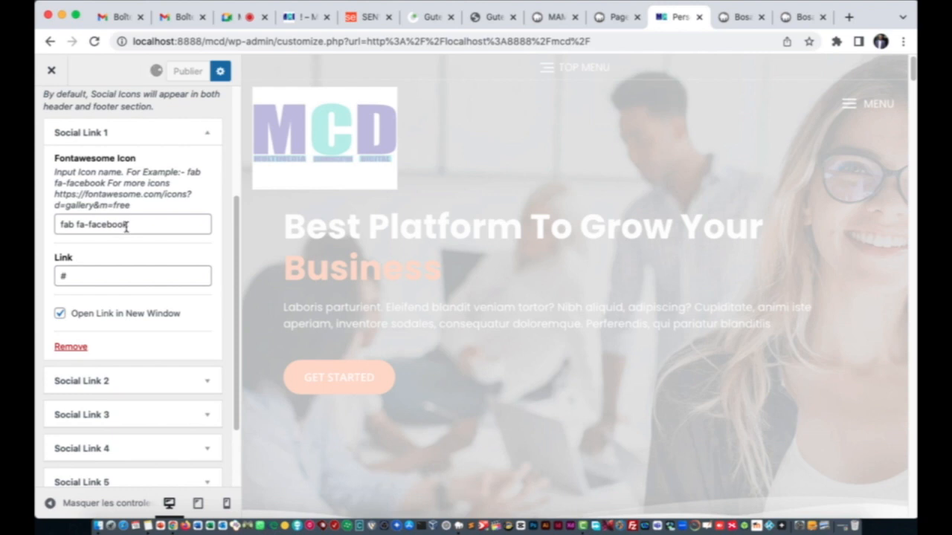
Step: Delete the '#' placeholder from Social Link 1's Facebook link
{"action": "left_click", "coordinate": [740, 16]}
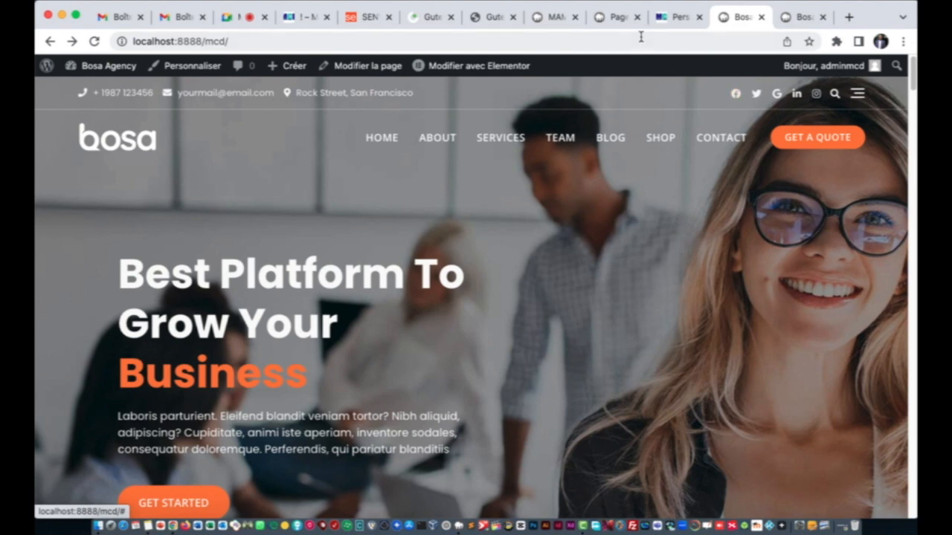
{"action": "left_click", "coordinate": [680, 18]}
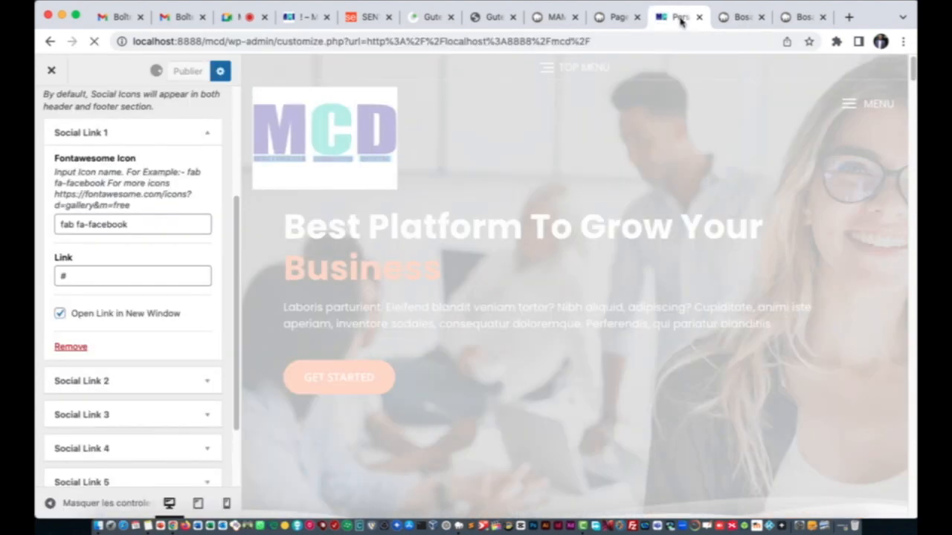
{"action": "left_click", "coordinate": [99, 277]}
{"action": "key", "text": "BackSpace"}
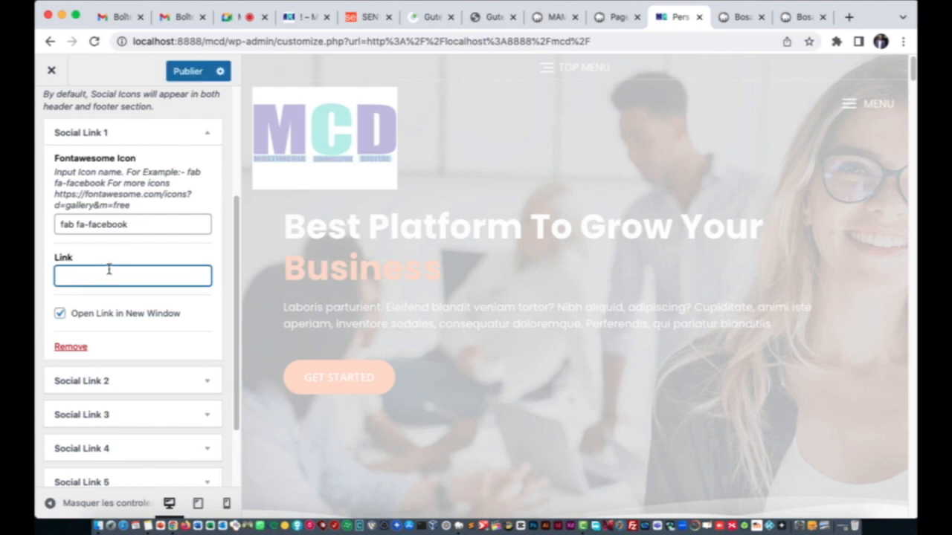
{"action": "left_click", "coordinate": [850, 17]}
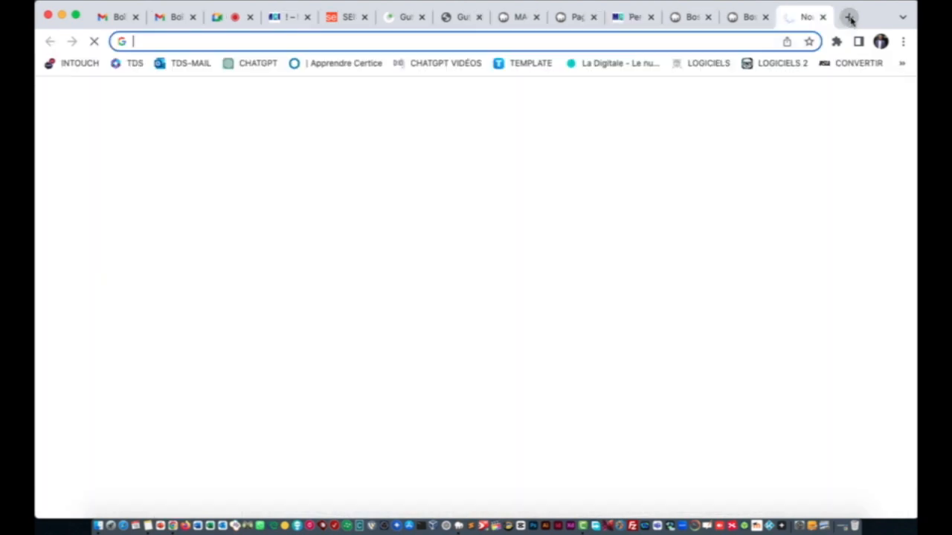
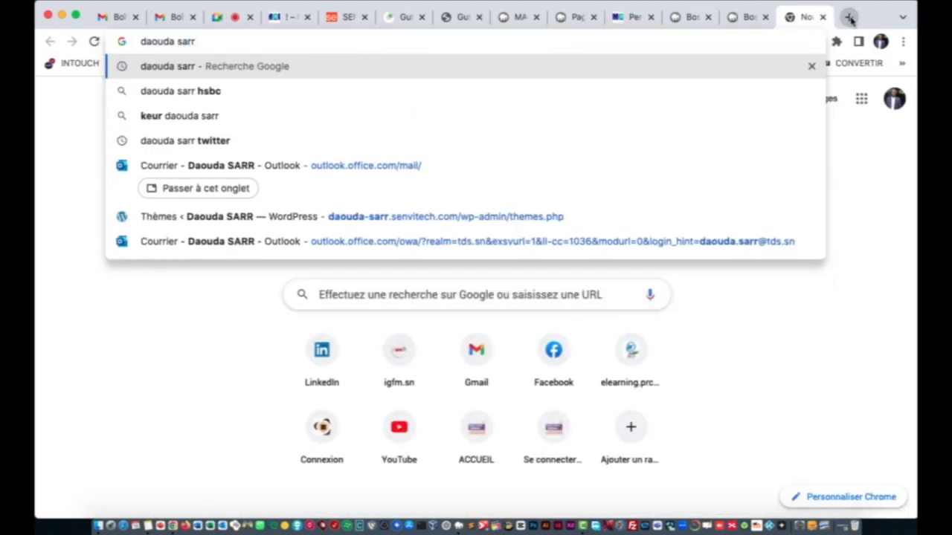
Step: Search Google for the site owner's name and copy the Facebook profile result's link address
{"action": "key", "text": "Return"}
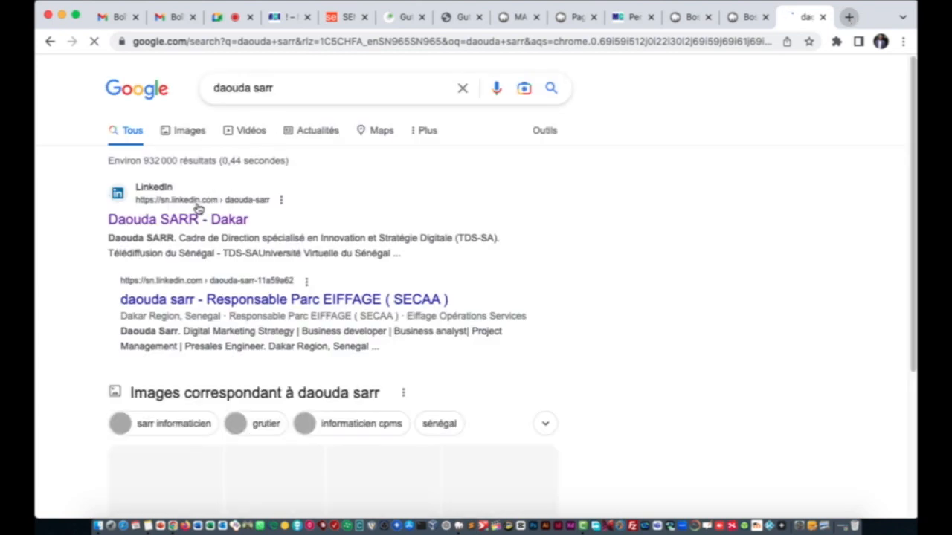
{"action": "scroll", "coordinate": [330, 290], "scroll_direction": "down", "scroll_amount": 4}
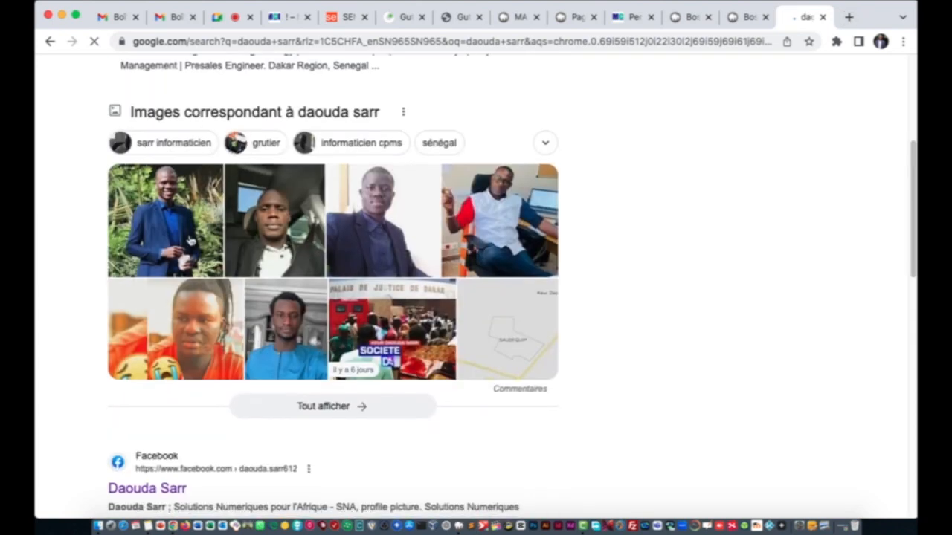
{"action": "scroll", "coordinate": [149, 214], "scroll_direction": "down", "scroll_amount": 6}
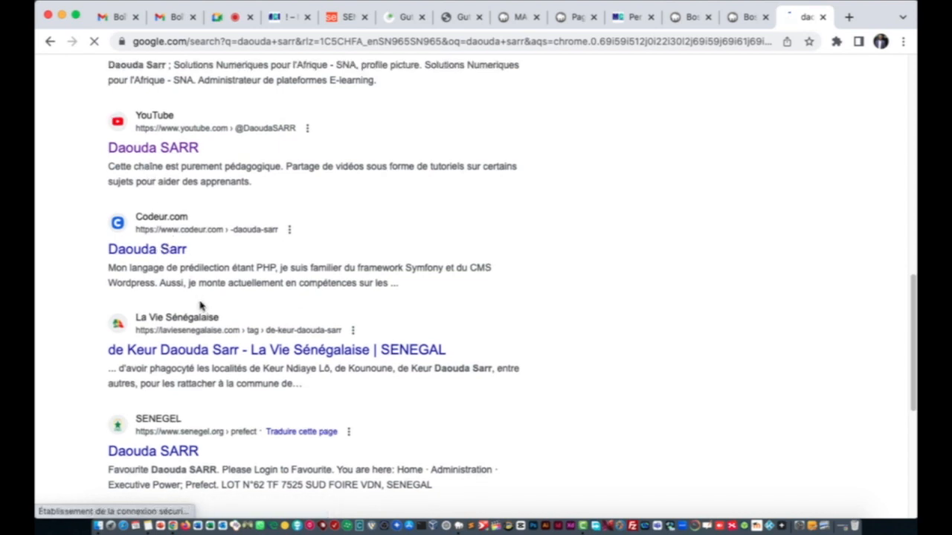
{"action": "scroll", "coordinate": [197, 298], "scroll_direction": "down", "scroll_amount": 5}
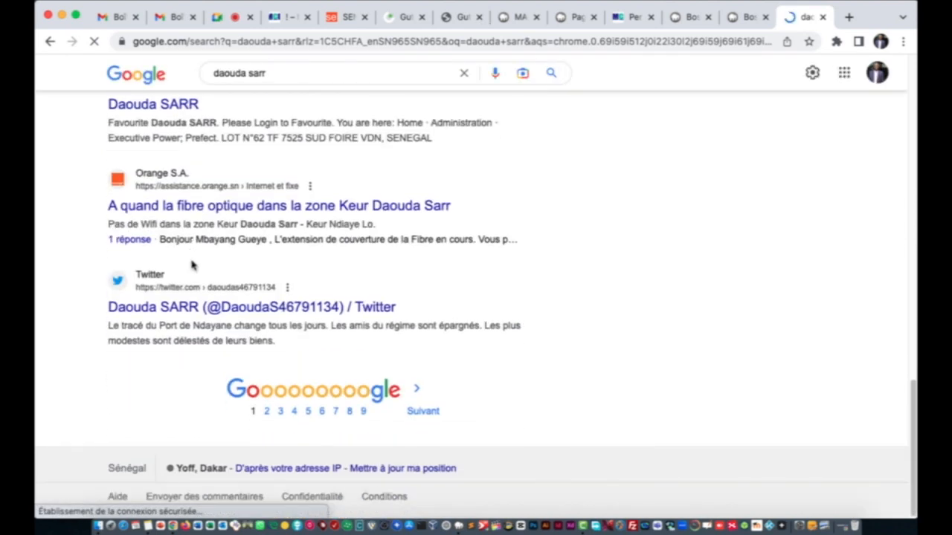
{"action": "scroll", "coordinate": [192, 266], "scroll_direction": "up", "scroll_amount": 10}
{"action": "scroll", "coordinate": [177, 258], "scroll_direction": "down", "scroll_amount": 4}
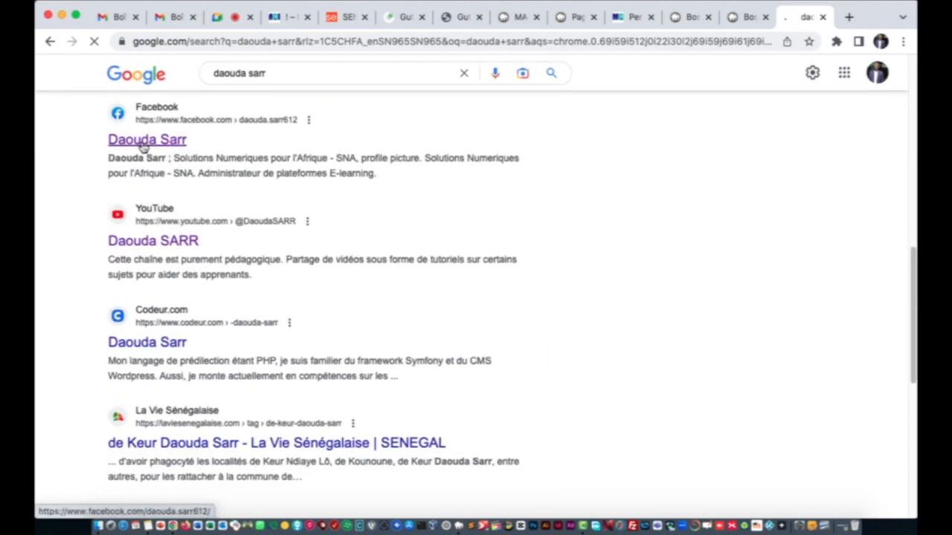
{"action": "right_click", "coordinate": [142, 146]}
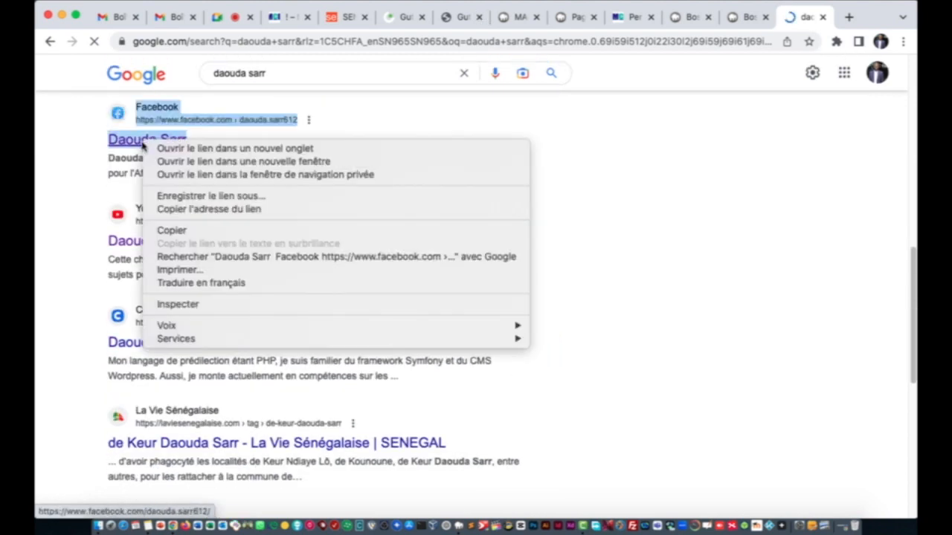
{"action": "left_click", "coordinate": [212, 211]}
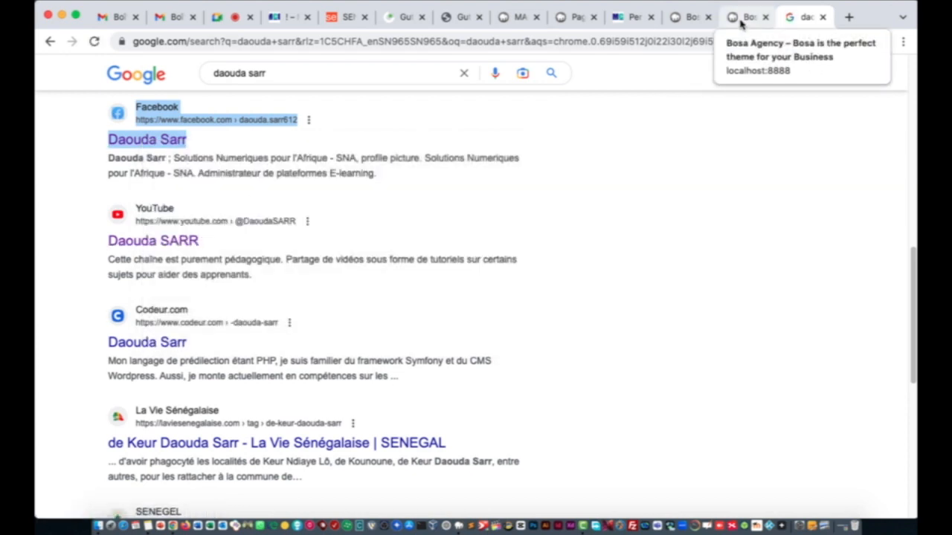
{"action": "left_click", "coordinate": [740, 21]}
Step: Paste the copied Facebook profile address into Social Link 1's Link field
{"action": "left_click", "coordinate": [628, 20]}
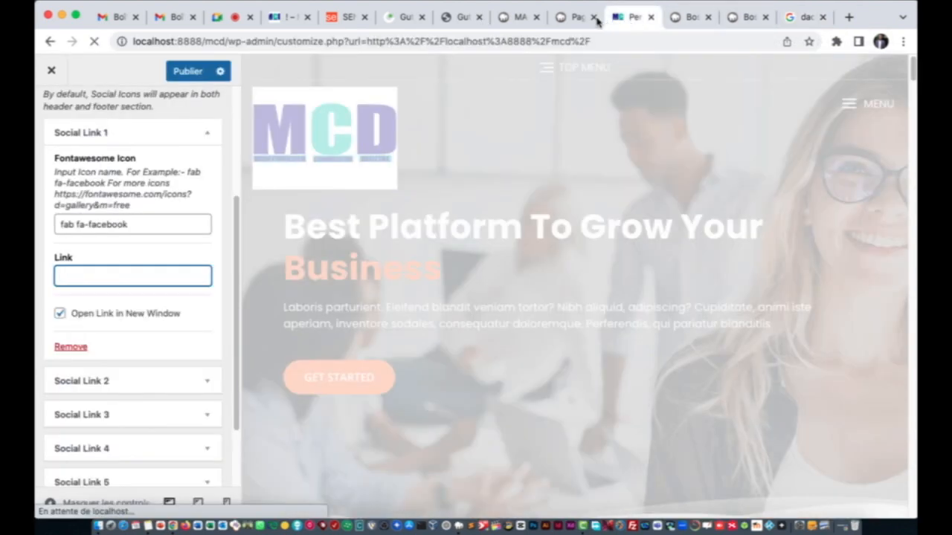
{"action": "right_click", "coordinate": [73, 278]}
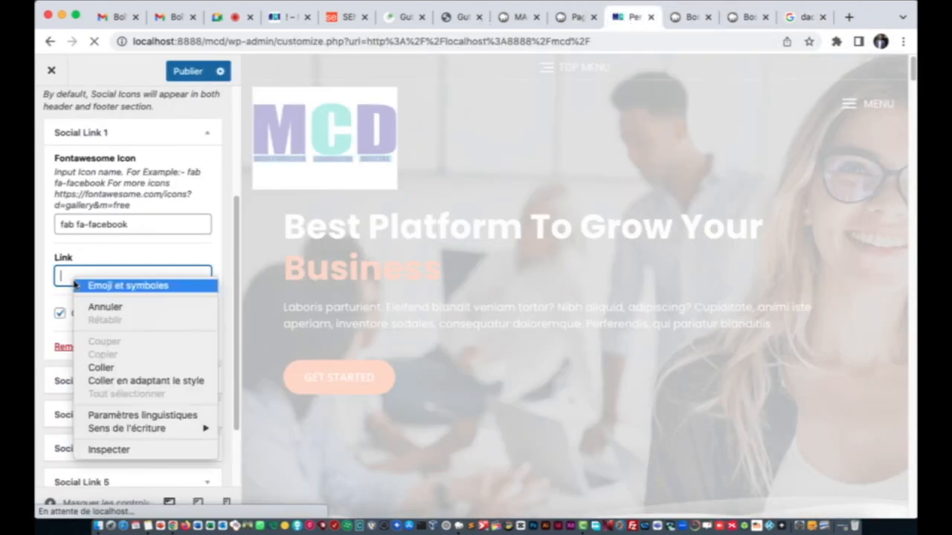
{"action": "left_click", "coordinate": [117, 369]}
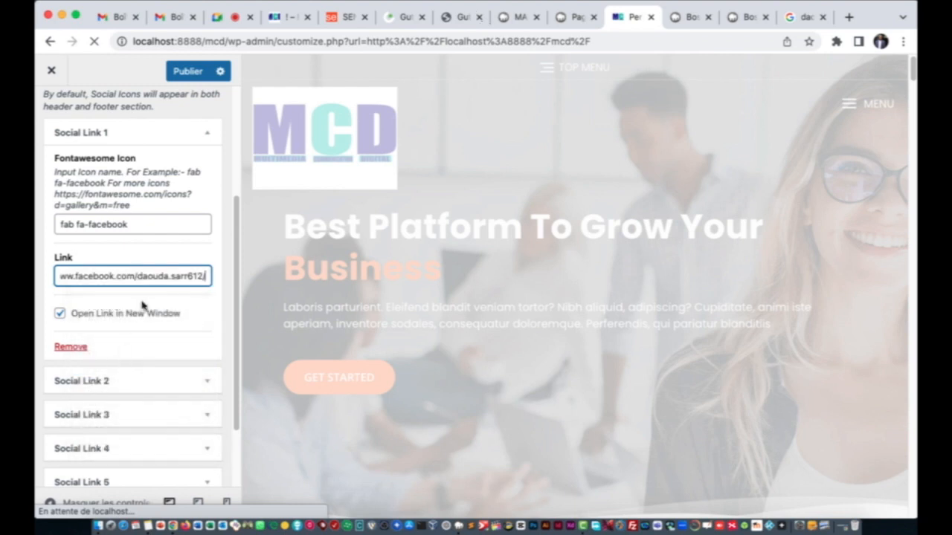
{"action": "left_click", "coordinate": [144, 303]}
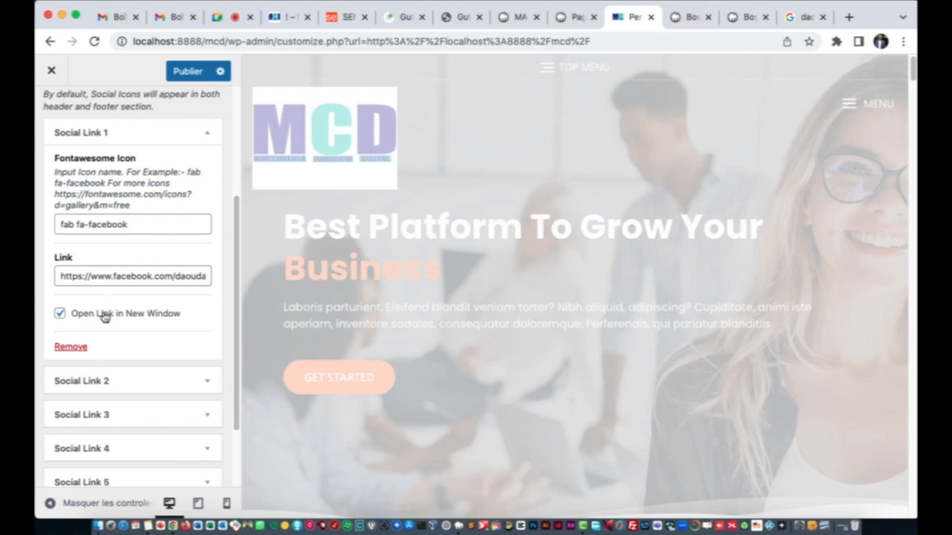
Step: Collapse Social Link 1 and expand the Twitter social link, Social Link 2
{"action": "scroll", "coordinate": [138, 208], "scroll_direction": "up", "scroll_amount": 2}
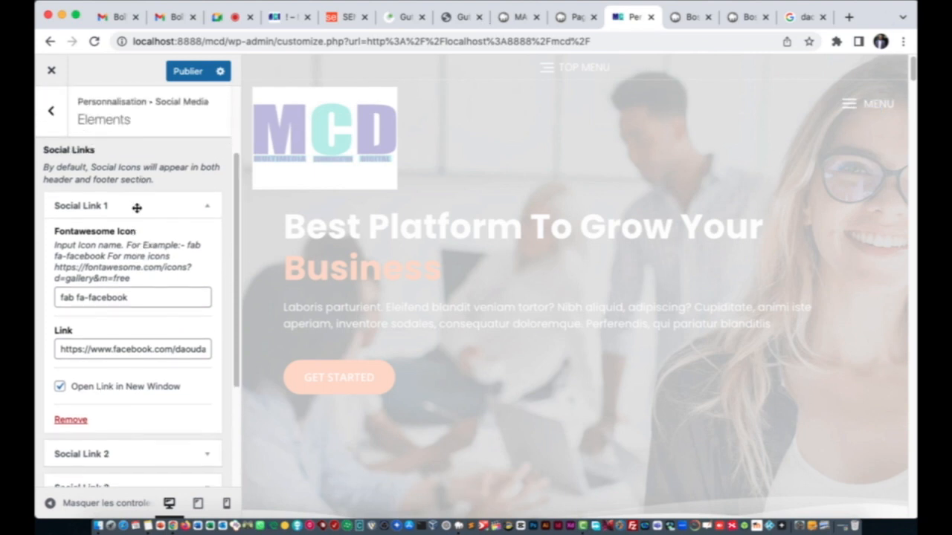
{"action": "left_click", "coordinate": [137, 207]}
{"action": "left_click", "coordinate": [121, 286]}
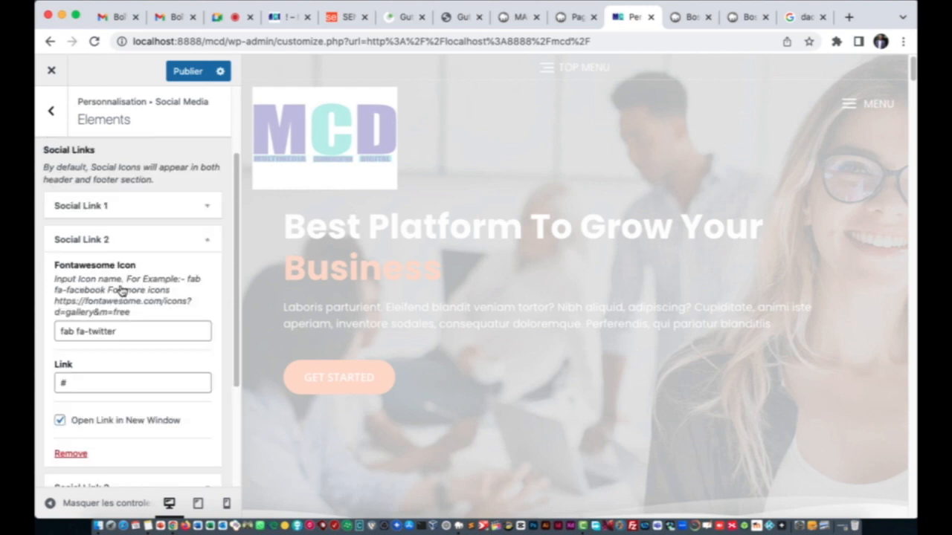
{"action": "scroll", "coordinate": [111, 298], "scroll_direction": "down", "scroll_amount": 2}
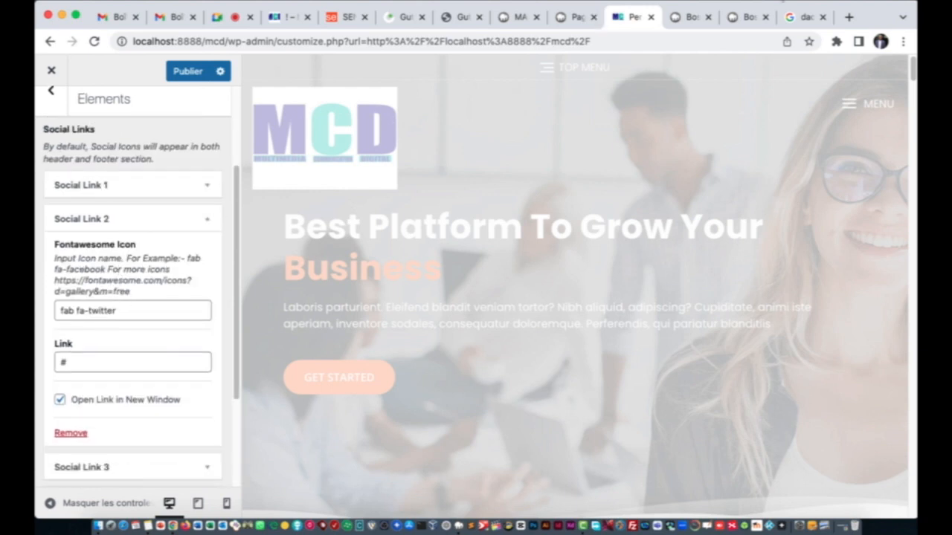
{"action": "left_click", "coordinate": [797, 17]}
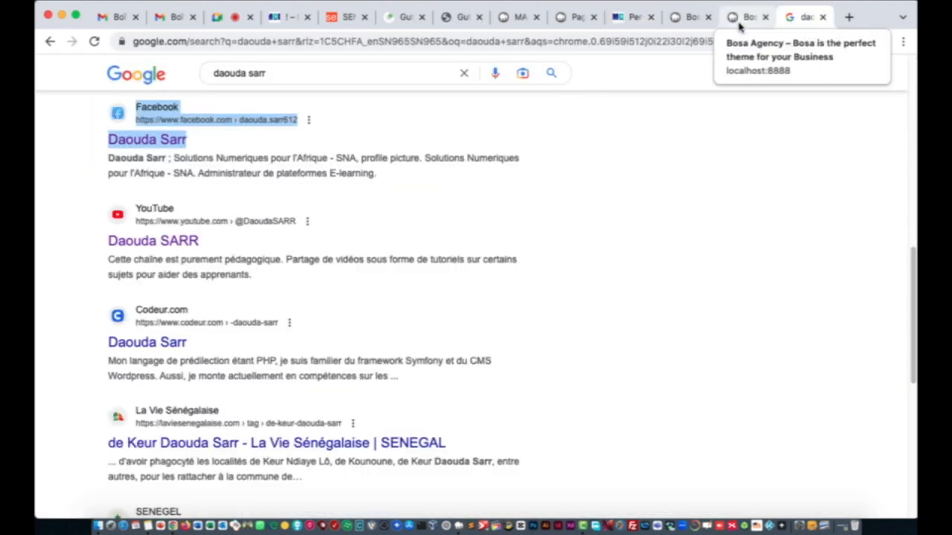
Step: Look through the owner's Google results for a Twitter profile entry, then return to the customizer
{"action": "scroll", "coordinate": [194, 298], "scroll_direction": "up", "scroll_amount": 2}
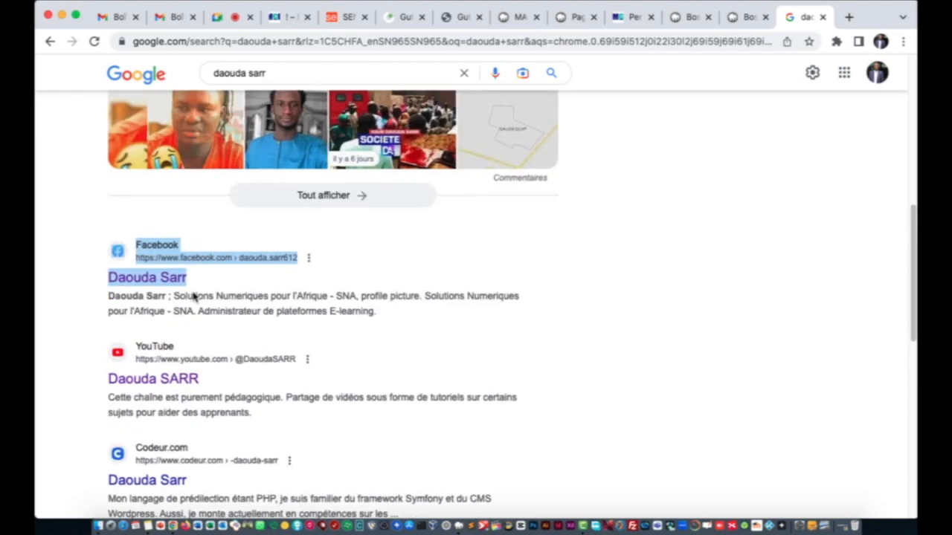
{"action": "scroll", "coordinate": [191, 296], "scroll_direction": "up", "scroll_amount": 7}
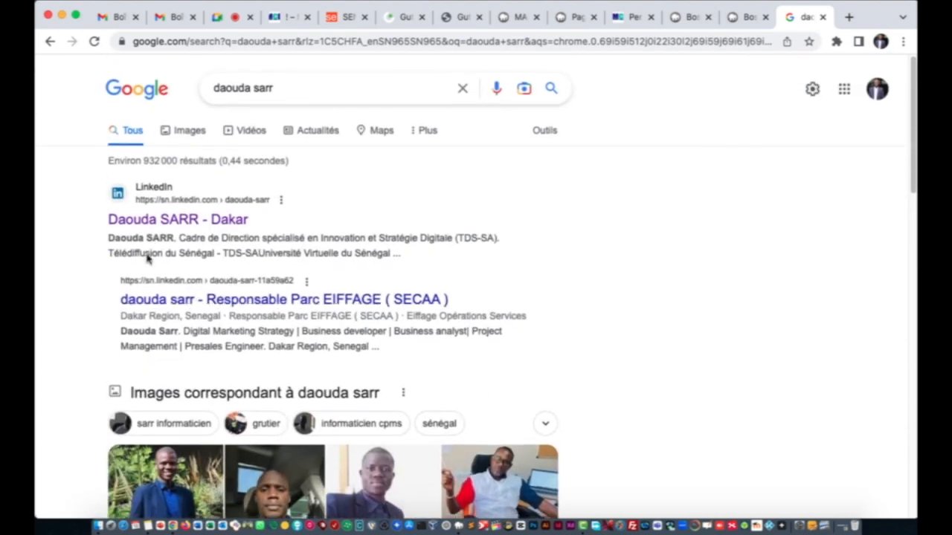
{"action": "scroll", "coordinate": [149, 367], "scroll_direction": "down", "scroll_amount": 10}
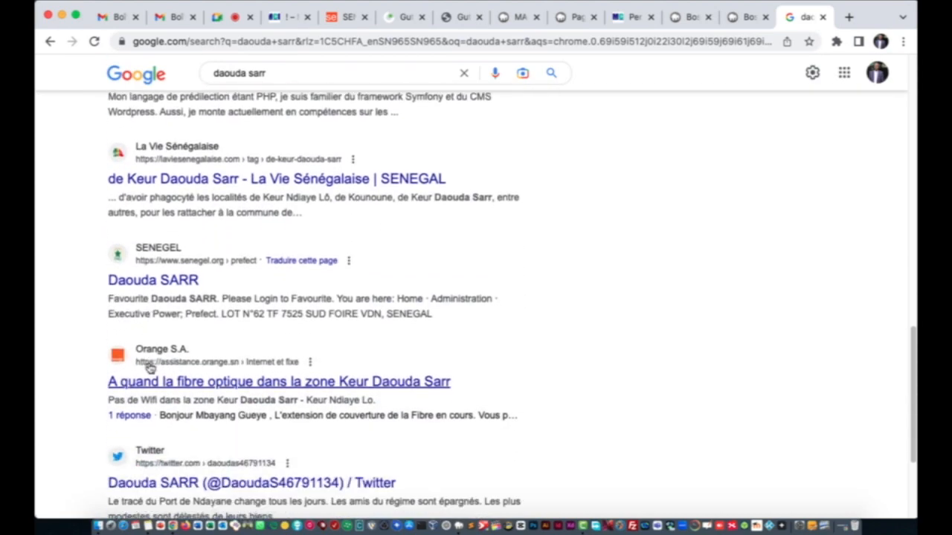
{"action": "scroll", "coordinate": [149, 368], "scroll_direction": "down", "scroll_amount": 2}
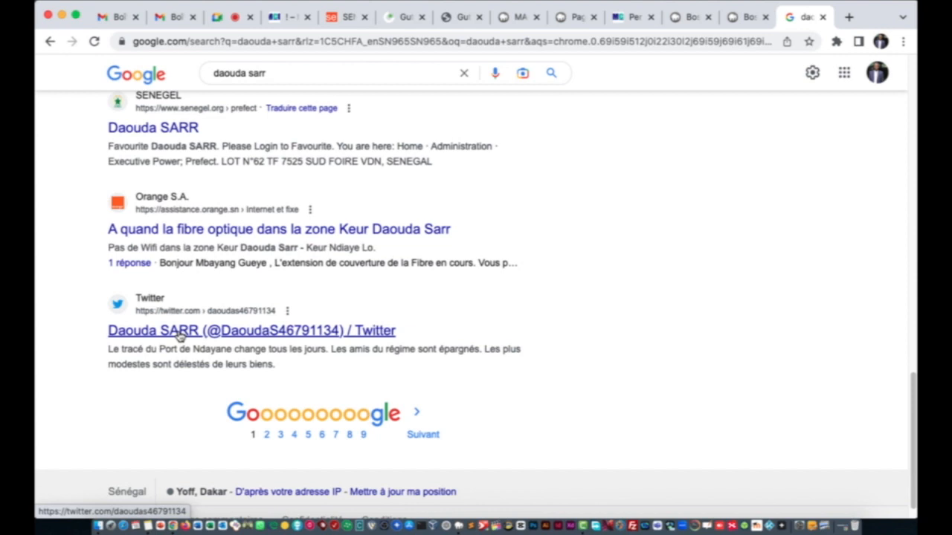
{"action": "scroll", "coordinate": [180, 337], "scroll_direction": "up", "scroll_amount": 2}
{"action": "scroll", "coordinate": [180, 336], "scroll_direction": "down", "scroll_amount": 3}
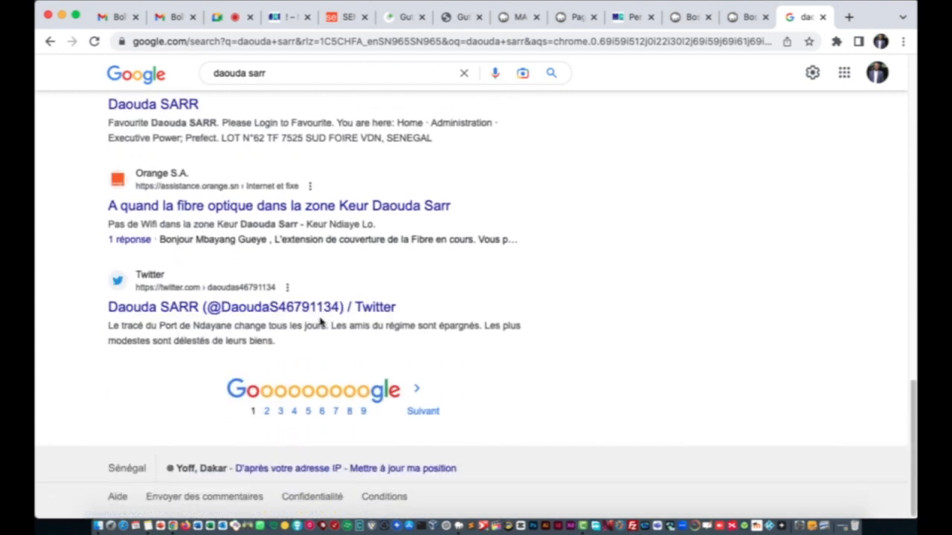
{"action": "scroll", "coordinate": [289, 305], "scroll_direction": "up", "scroll_amount": 9}
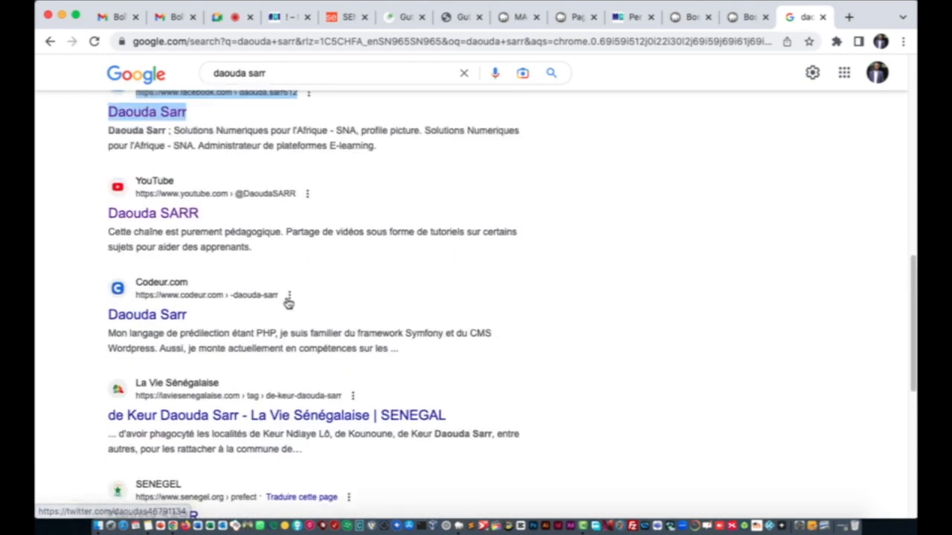
{"action": "scroll", "coordinate": [289, 302], "scroll_direction": "up", "scroll_amount": 4}
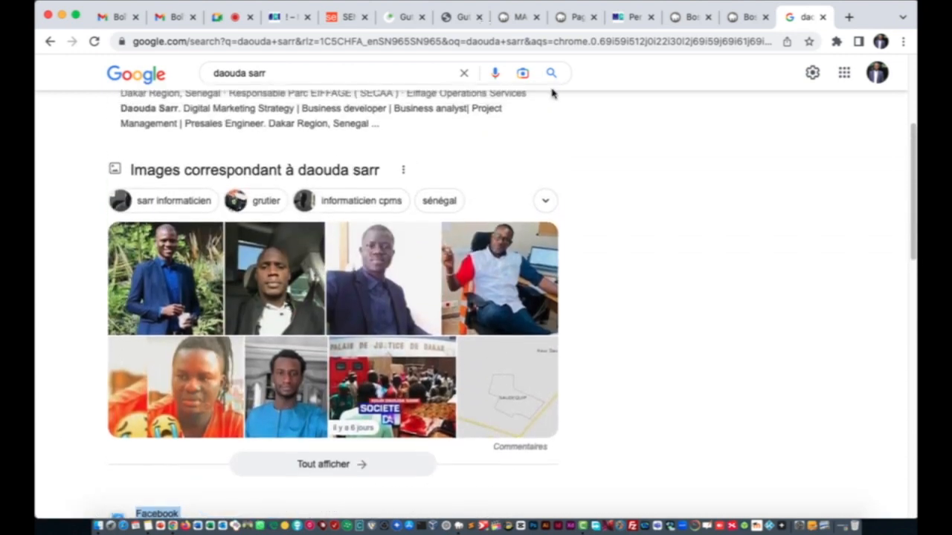
{"action": "left_click", "coordinate": [626, 16]}
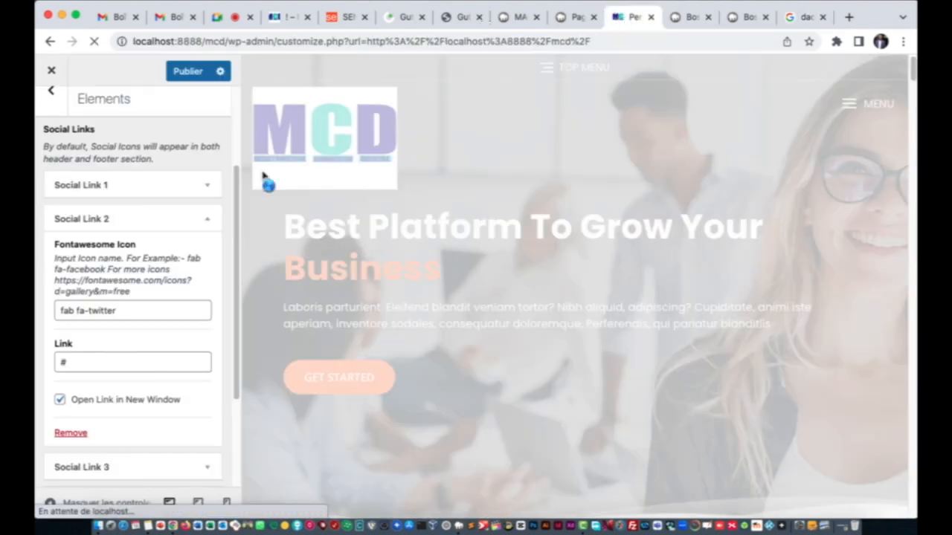
Step: Remove the Twitter social link, Social Link 2
{"action": "left_click", "coordinate": [93, 219]}
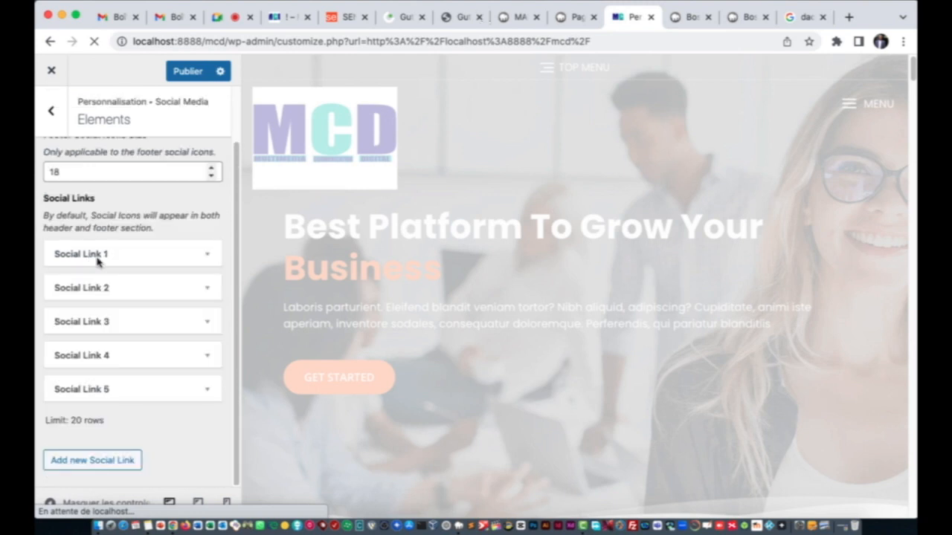
{"action": "left_click", "coordinate": [154, 289]}
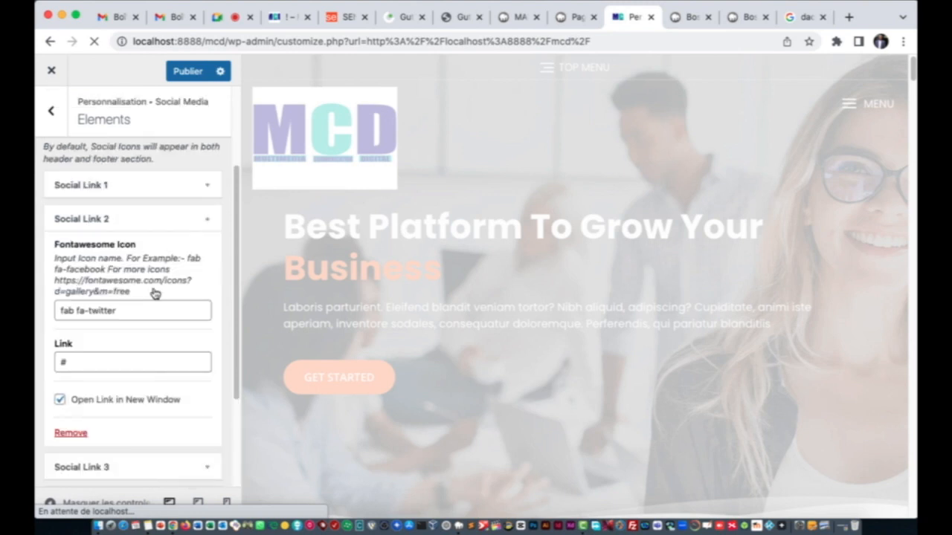
{"action": "scroll", "coordinate": [153, 294], "scroll_direction": "down", "scroll_amount": 1}
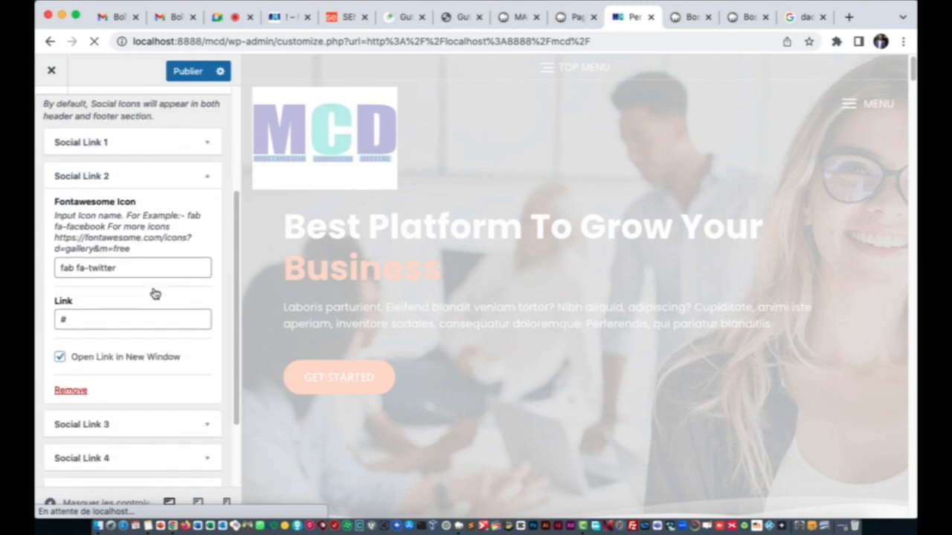
{"action": "left_click", "coordinate": [70, 391]}
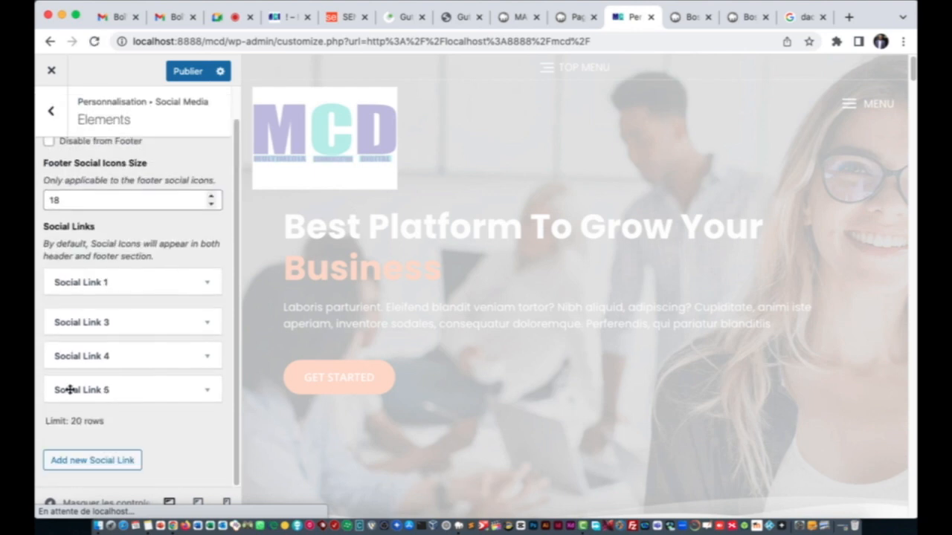
Step: Remove the Google social link, leaving social links 1, 4 and 5
{"action": "left_click", "coordinate": [121, 325]}
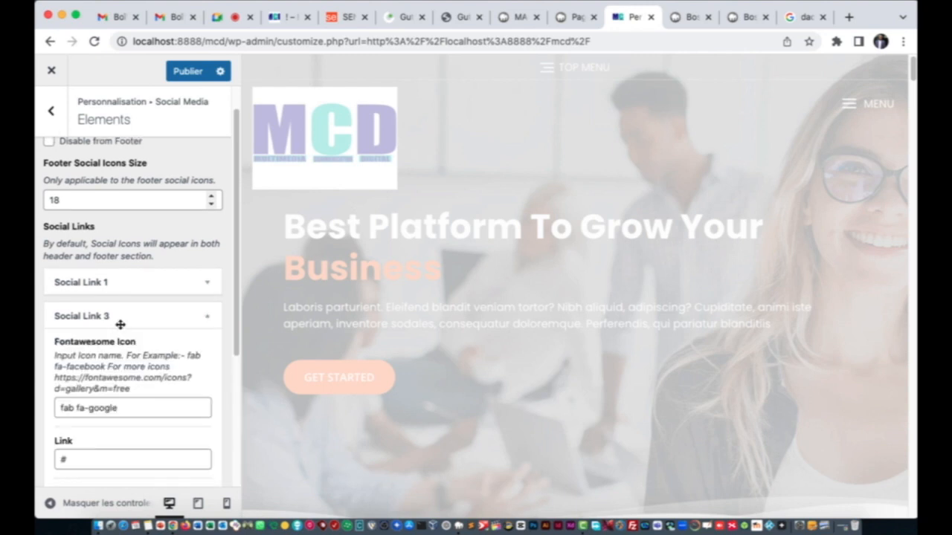
{"action": "scroll", "coordinate": [119, 325], "scroll_direction": "down", "scroll_amount": 2}
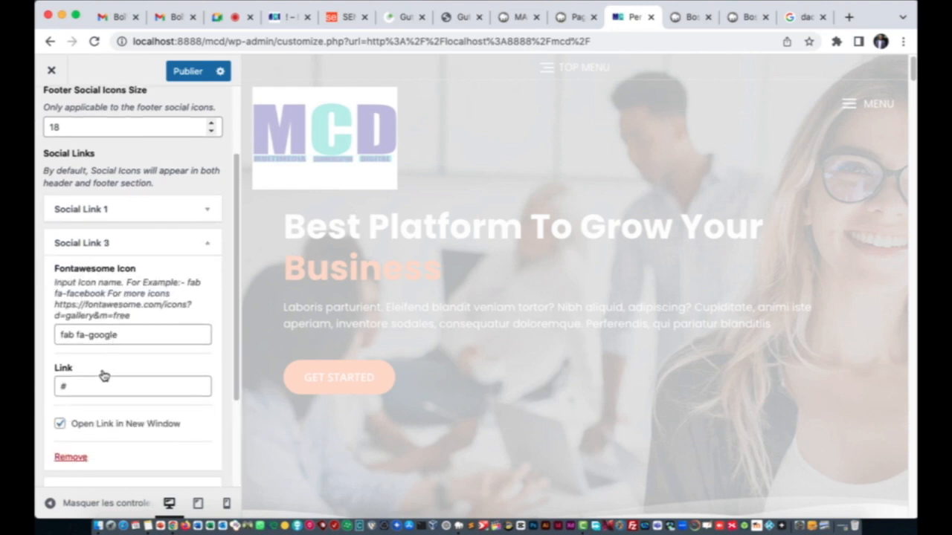
{"action": "left_click", "coordinate": [750, 17]}
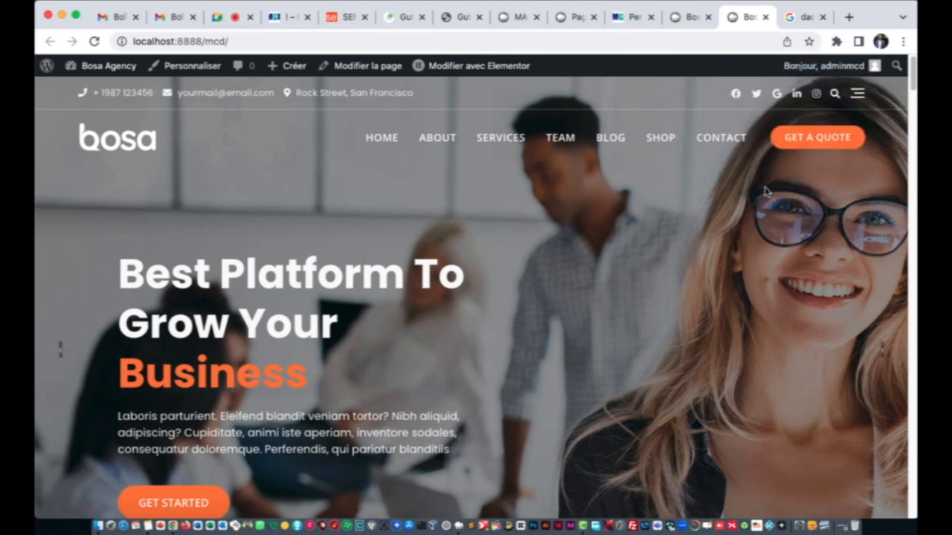
{"action": "left_click", "coordinate": [694, 17]}
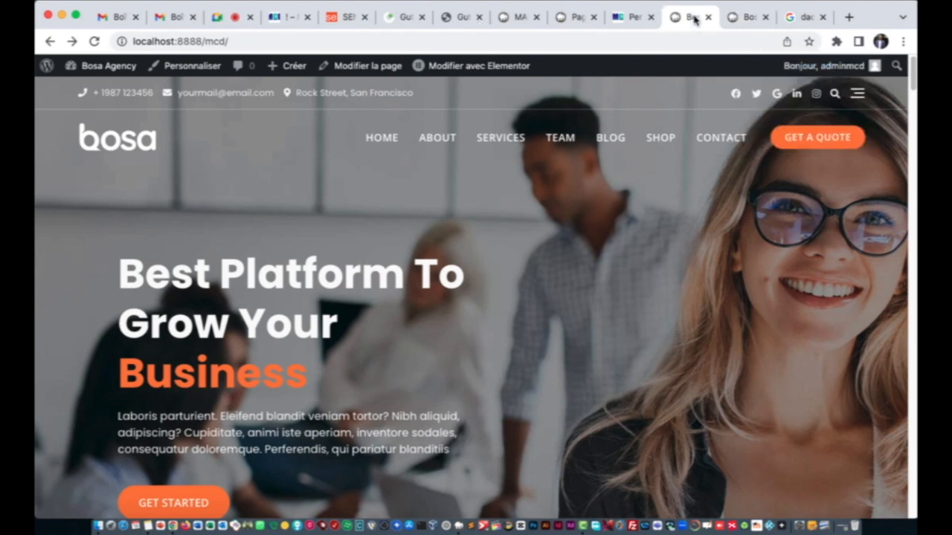
{"action": "left_click", "coordinate": [644, 20]}
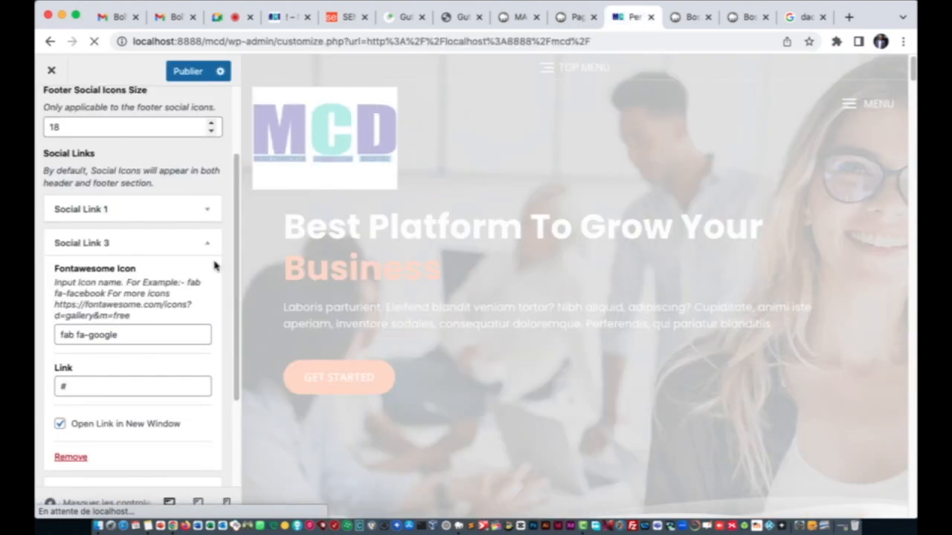
{"action": "left_click", "coordinate": [72, 457]}
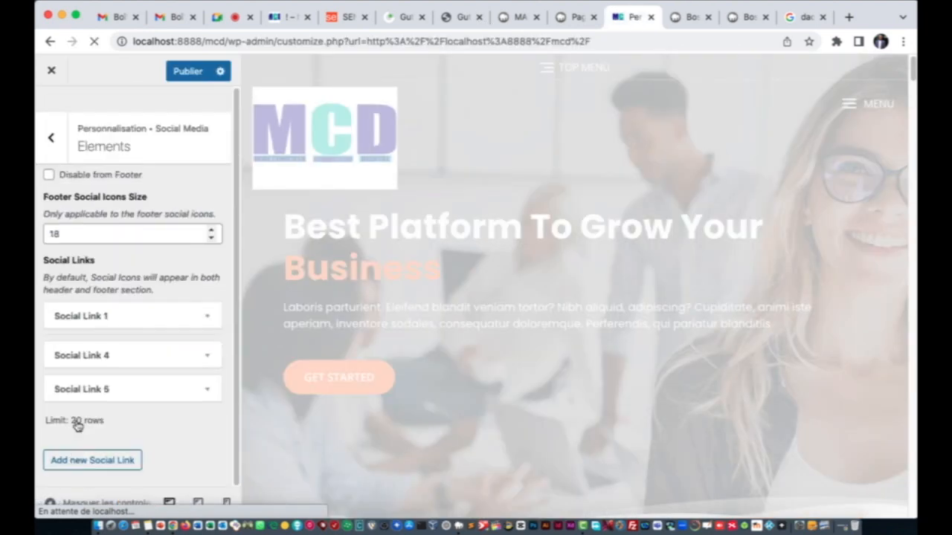
{"action": "left_click", "coordinate": [111, 349]}
{"action": "scroll", "coordinate": [110, 356], "scroll_direction": "down", "scroll_amount": 2}
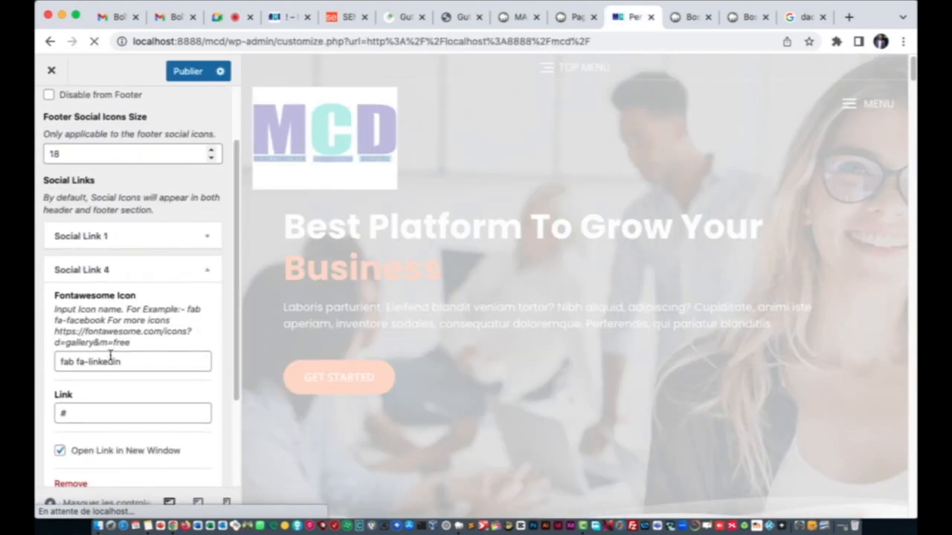
{"action": "left_click", "coordinate": [744, 17]}
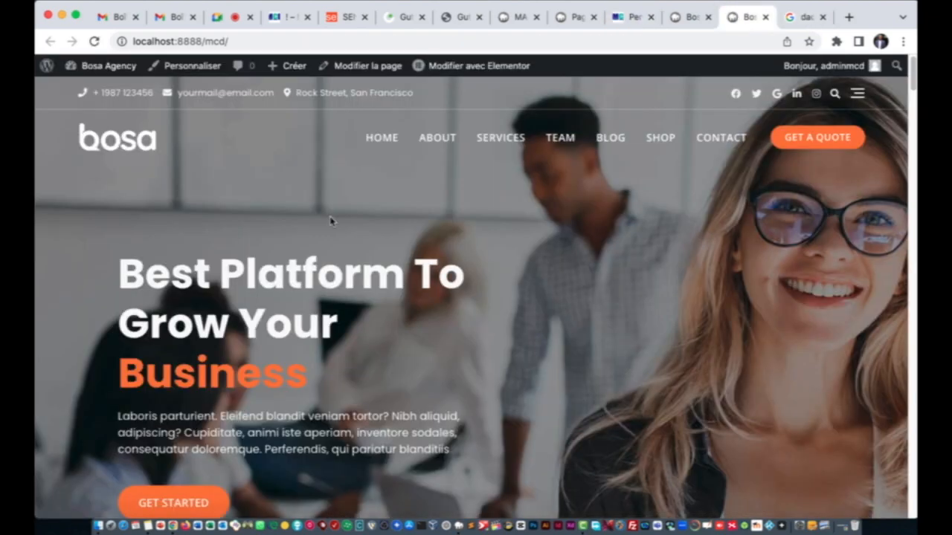
Step: Copy the LinkedIn profile result's link address from Google, then return to Social Link 4's link field
{"action": "left_click", "coordinate": [803, 17]}
{"action": "scroll", "coordinate": [252, 285], "scroll_direction": "up", "scroll_amount": 5}
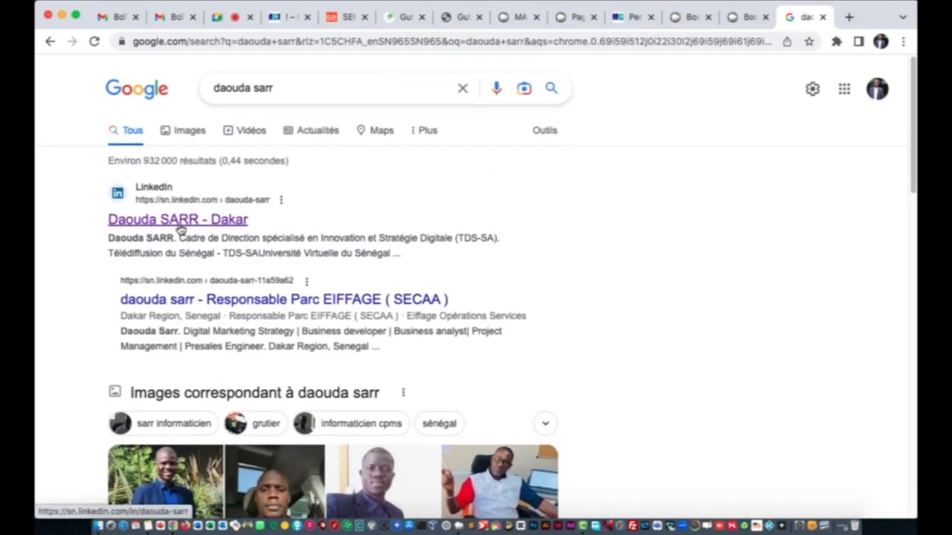
{"action": "right_click", "coordinate": [182, 221]}
{"action": "left_click", "coordinate": [230, 292]}
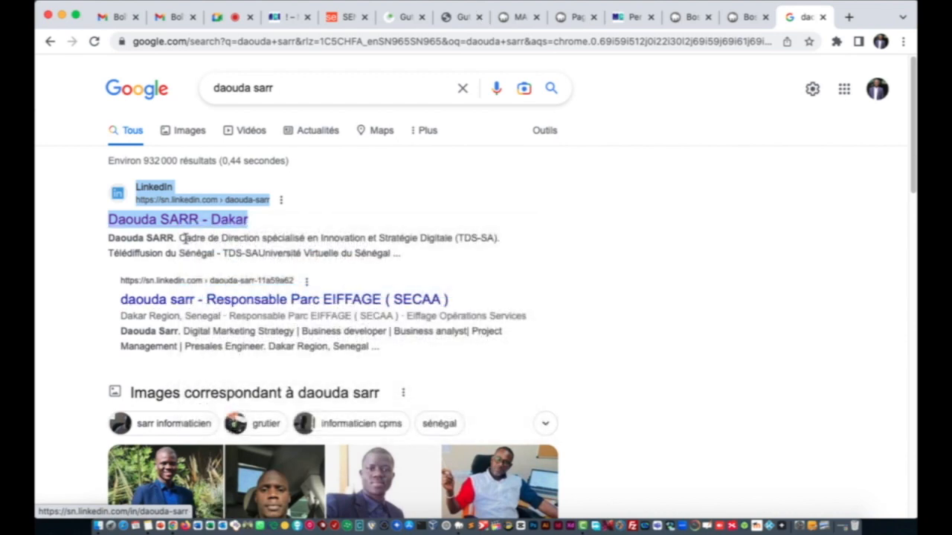
{"action": "left_click", "coordinate": [632, 17]}
{"action": "left_click", "coordinate": [127, 411]}
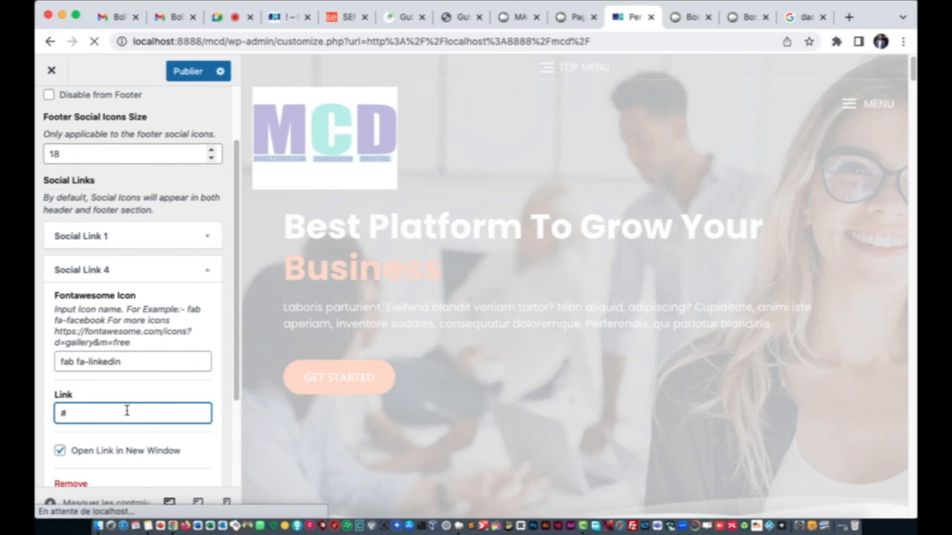
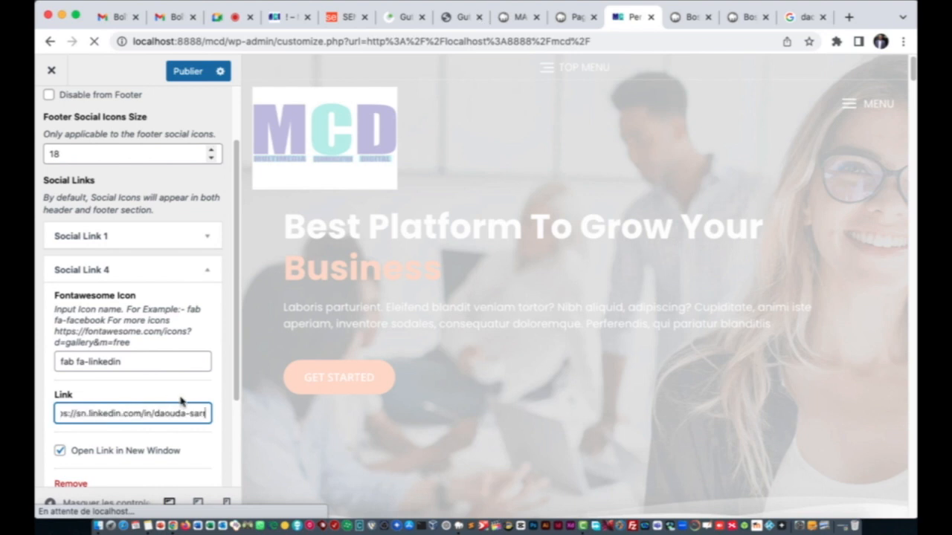
Step: Paste the LinkedIn profile address into Social Link 4, then expand the Instagram Social Link 5 for removal
{"action": "left_click", "coordinate": [109, 271]}
{"action": "left_click", "coordinate": [112, 383]}
{"action": "scroll", "coordinate": [116, 383], "scroll_direction": "down", "scroll_amount": 2}
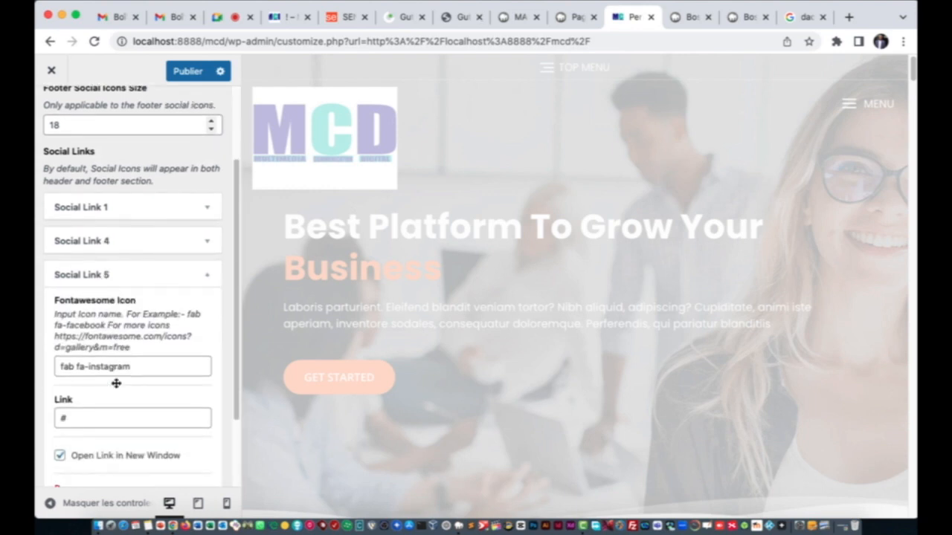
{"action": "scroll", "coordinate": [116, 383], "scroll_direction": "down", "scroll_amount": 1}
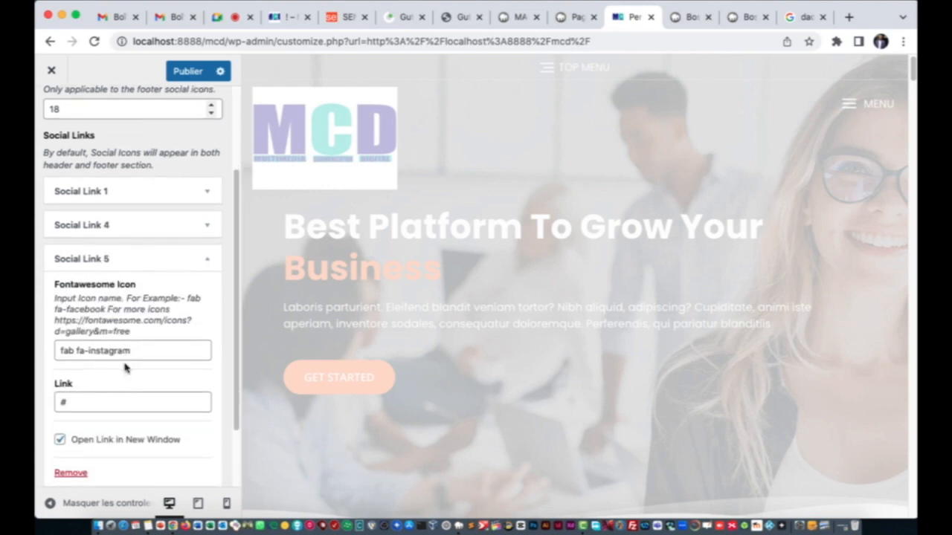
{"action": "scroll", "coordinate": [124, 367], "scroll_direction": "down", "scroll_amount": 3}
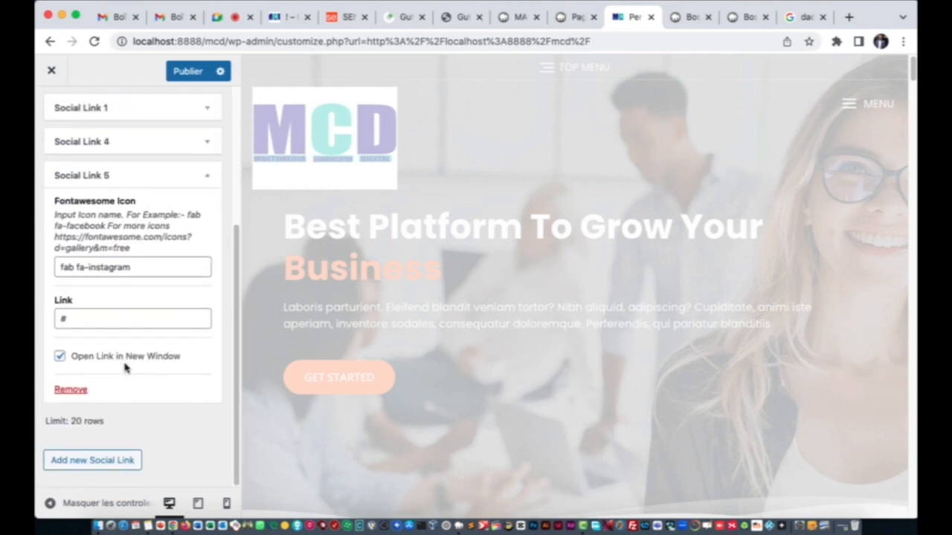
{"action": "scroll", "coordinate": [95, 313], "scroll_direction": "up", "scroll_amount": 2}
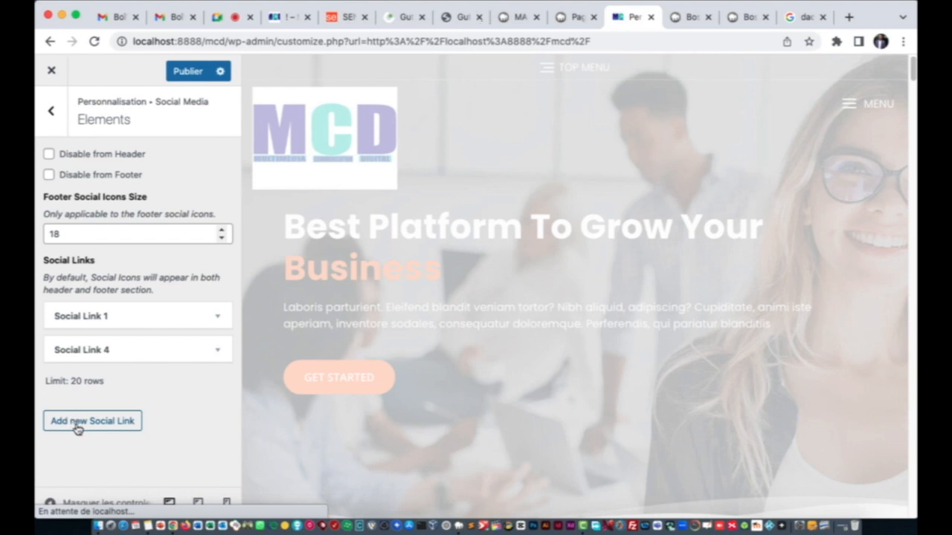
Step: Add a new social link with the icon name fa-youtube
{"action": "left_click", "coordinate": [84, 429]}
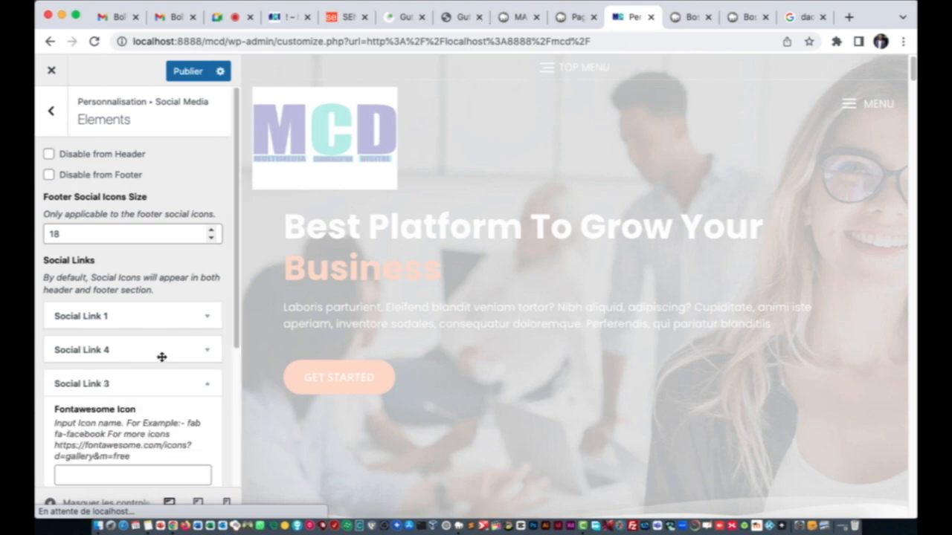
{"action": "scroll", "coordinate": [161, 357], "scroll_direction": "down", "scroll_amount": 5}
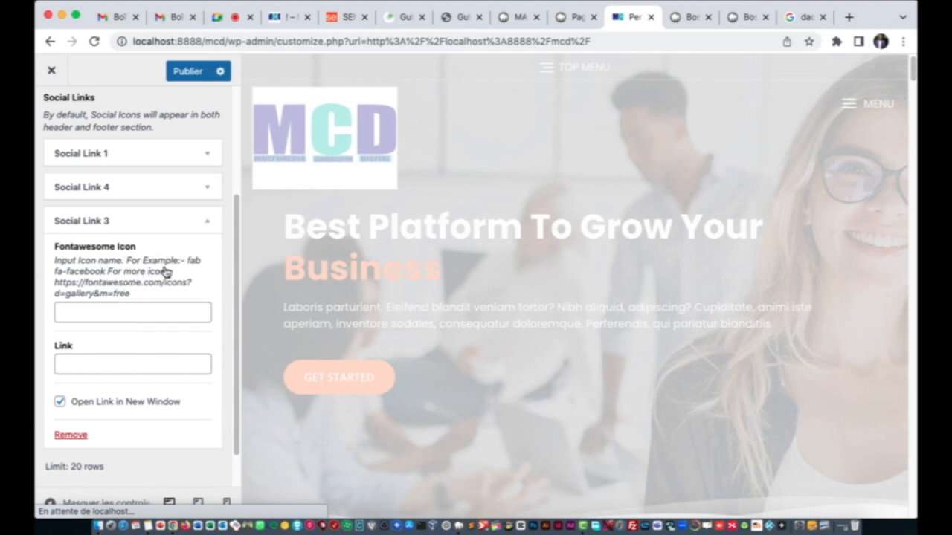
{"action": "left_click", "coordinate": [110, 308]}
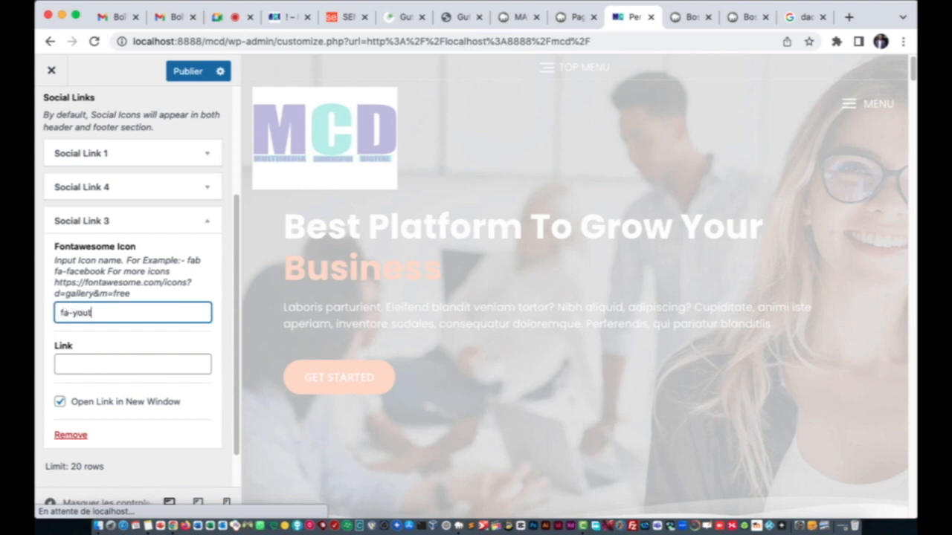
{"action": "left_click", "coordinate": [179, 363]}
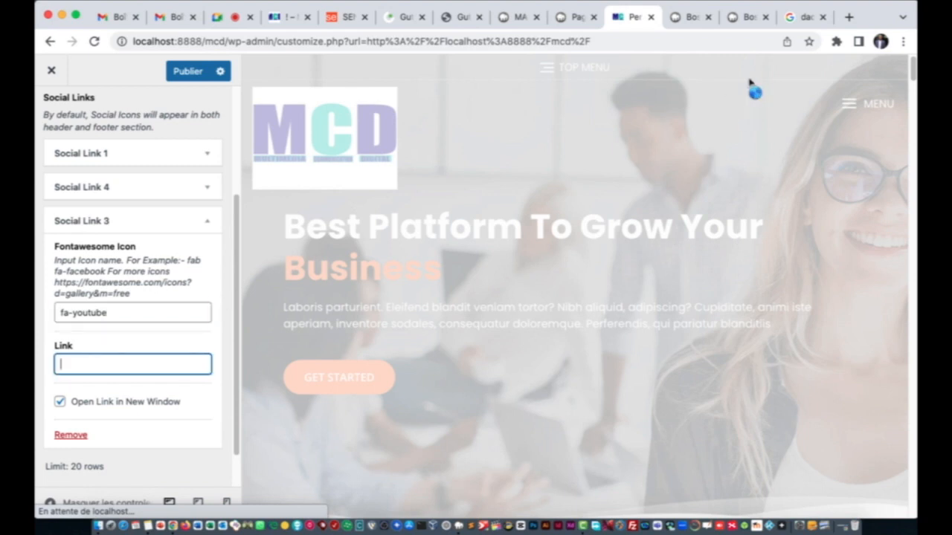
Step: Copy the YouTube channel result's address from Google and paste it as the new link
{"action": "left_click", "coordinate": [748, 16]}
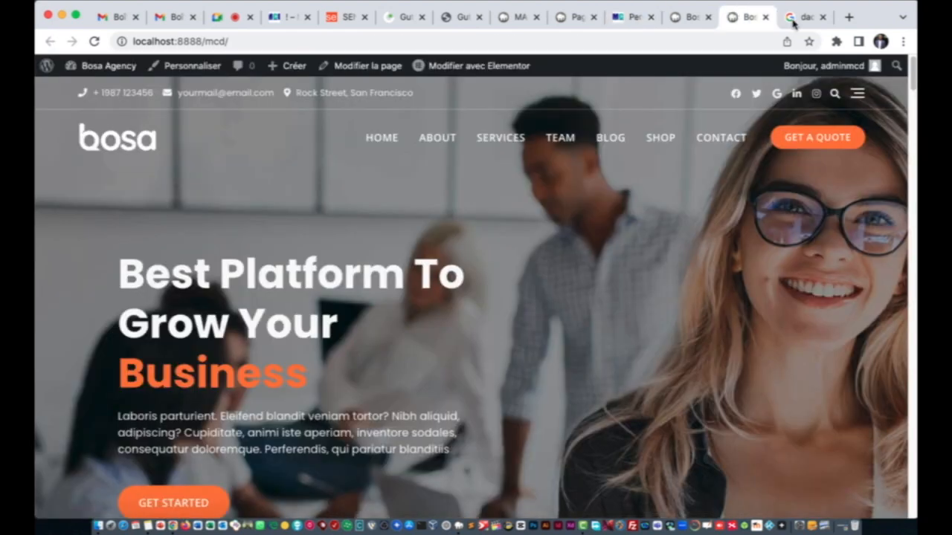
{"action": "left_click", "coordinate": [794, 18]}
{"action": "scroll", "coordinate": [193, 335], "scroll_direction": "down", "scroll_amount": 7}
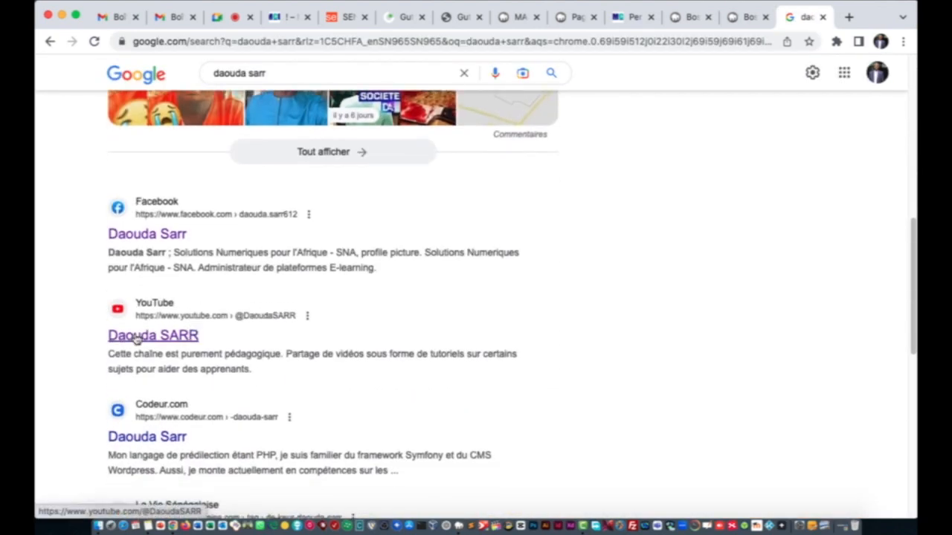
{"action": "right_click", "coordinate": [134, 336]}
{"action": "left_click", "coordinate": [191, 375]}
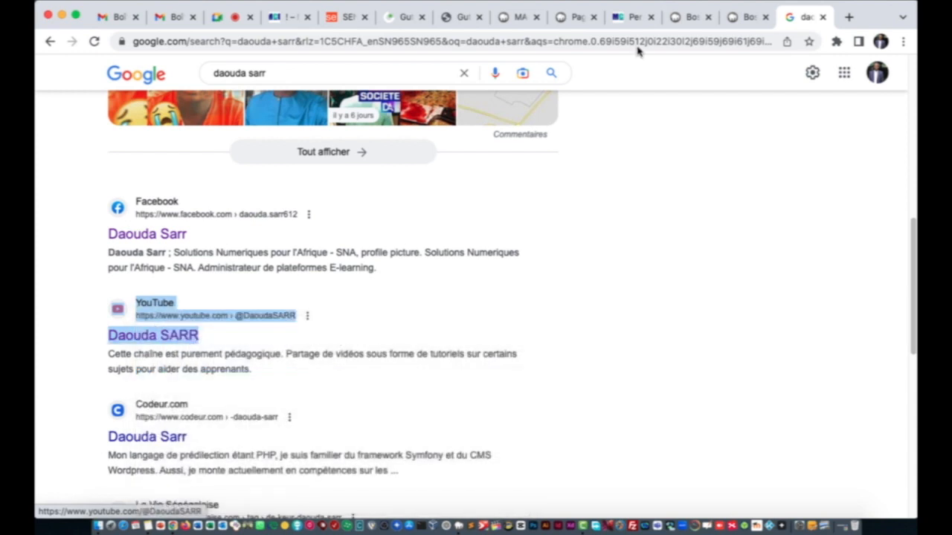
{"action": "left_click", "coordinate": [626, 18]}
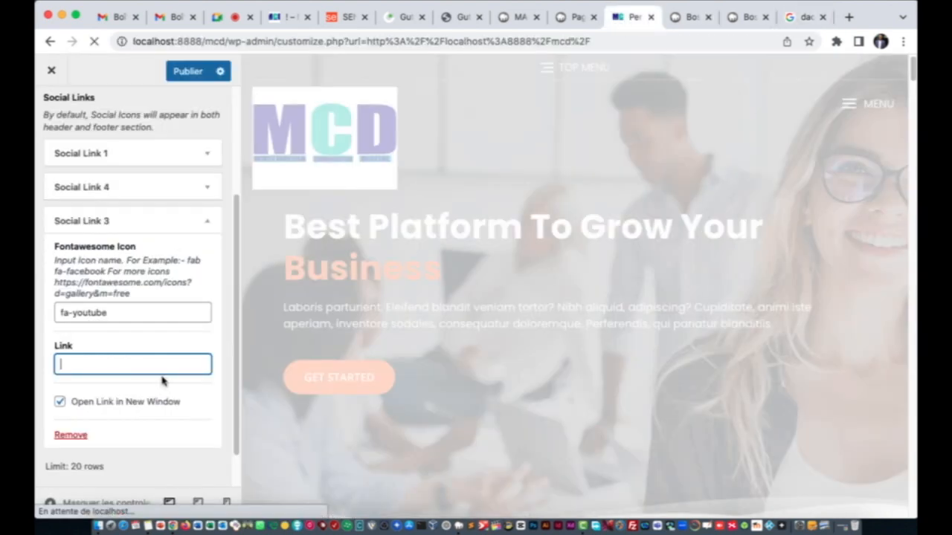
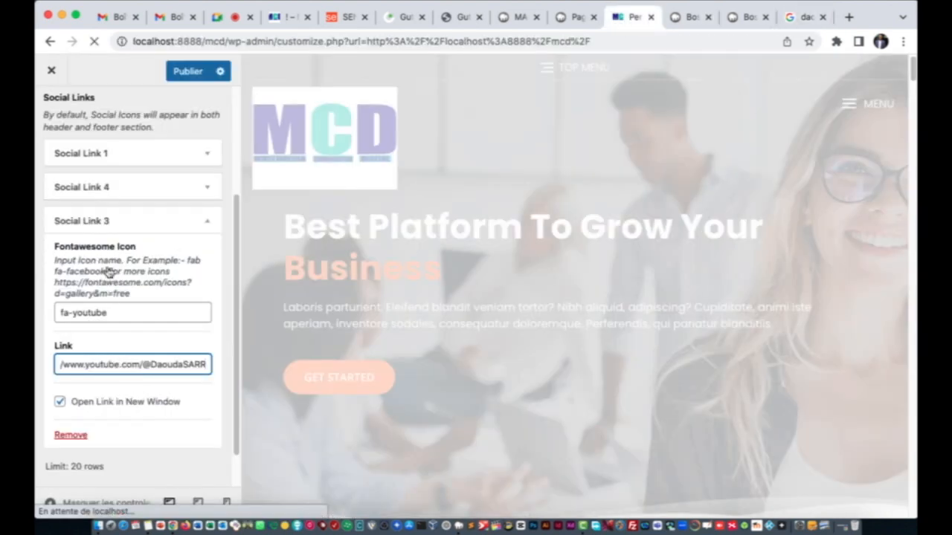
{"action": "left_click", "coordinate": [102, 221]}
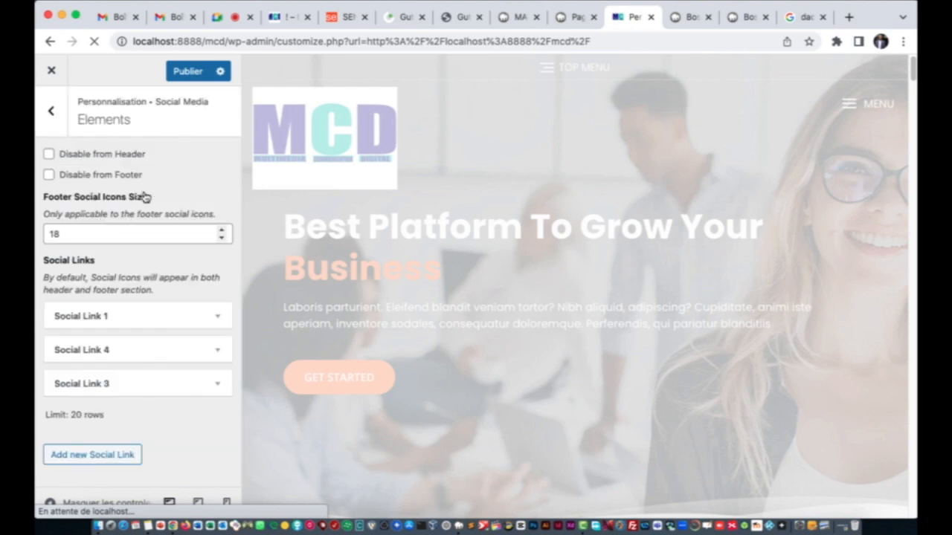
Step: Publish the social link changes and check the settings of Social Links 1 and 4
{"action": "left_click", "coordinate": [183, 70]}
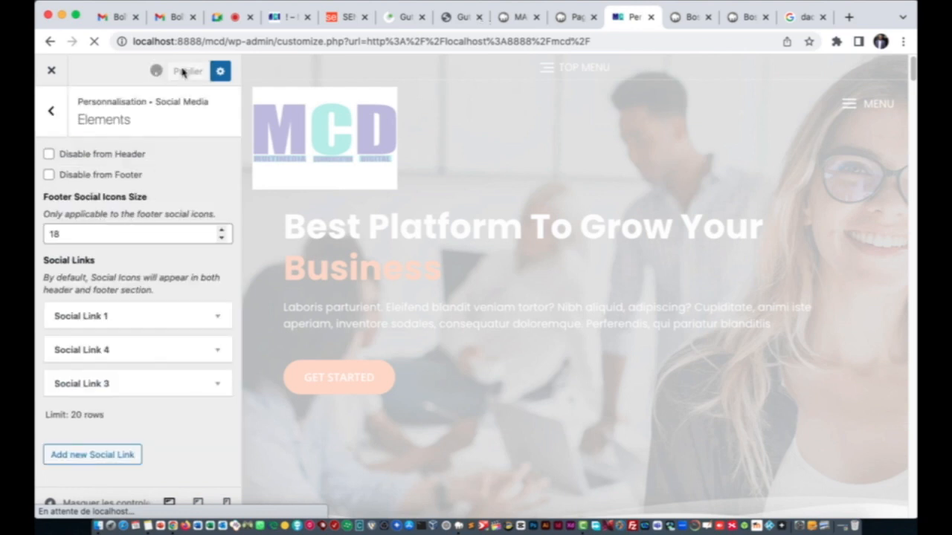
{"action": "left_click", "coordinate": [117, 315]}
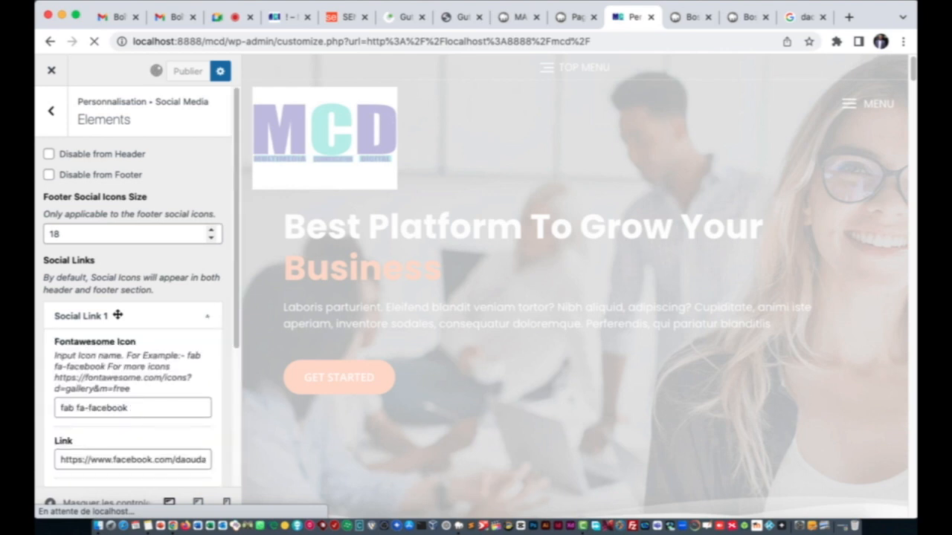
{"action": "left_click", "coordinate": [117, 316]}
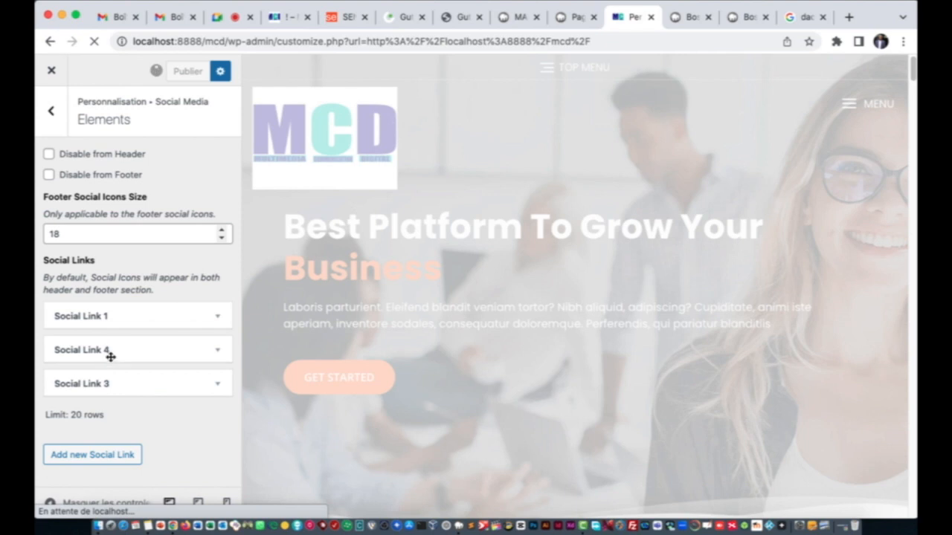
{"action": "left_click", "coordinate": [110, 351]}
{"action": "scroll", "coordinate": [110, 351], "scroll_direction": "down", "scroll_amount": 3}
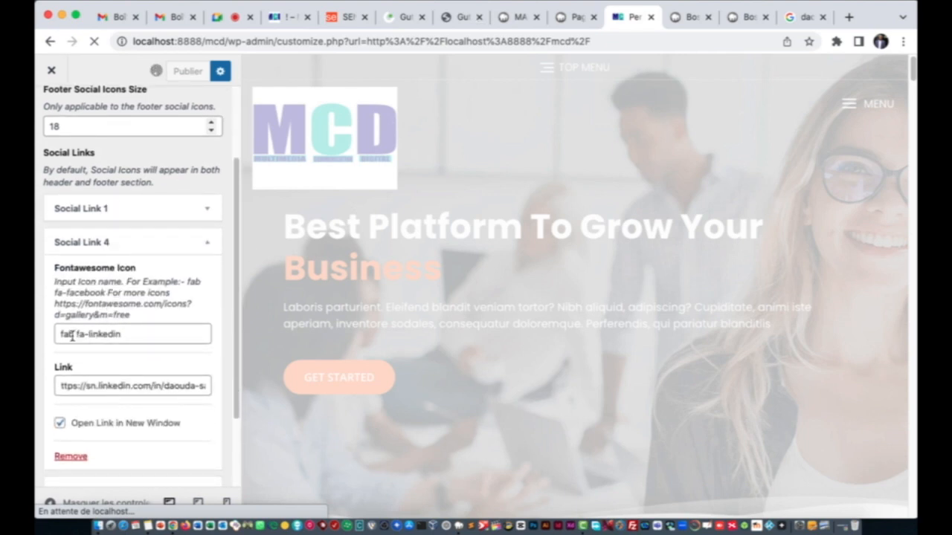
{"action": "left_click", "coordinate": [72, 336]}
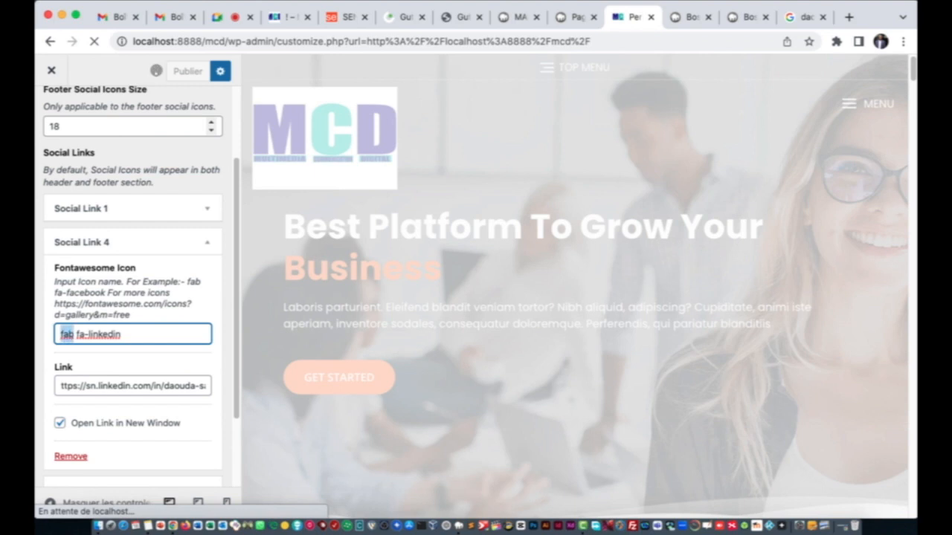
{"action": "left_click", "coordinate": [88, 244]}
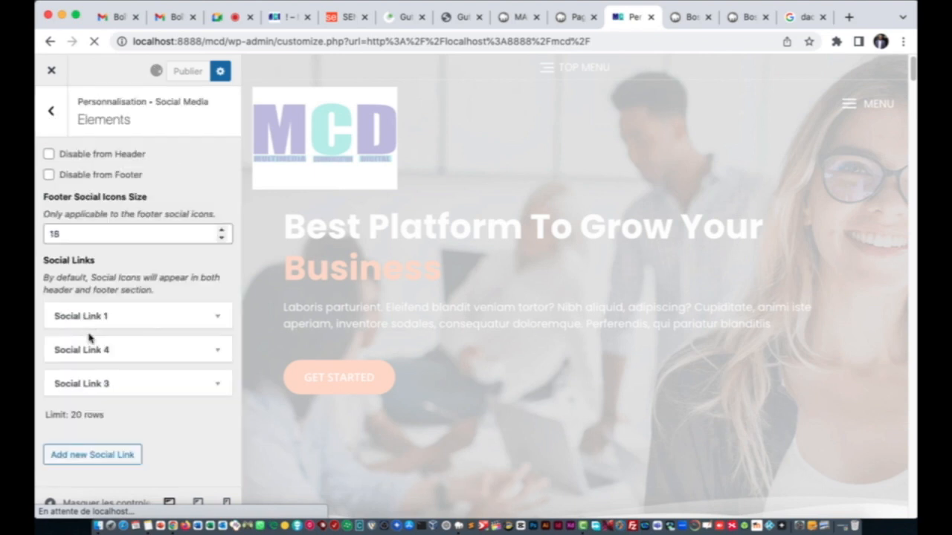
Step: Prepend 'fab' so Social Link 3's icon reads fab fa-youtube, then go back to Social Media
{"action": "left_click", "coordinate": [72, 385]}
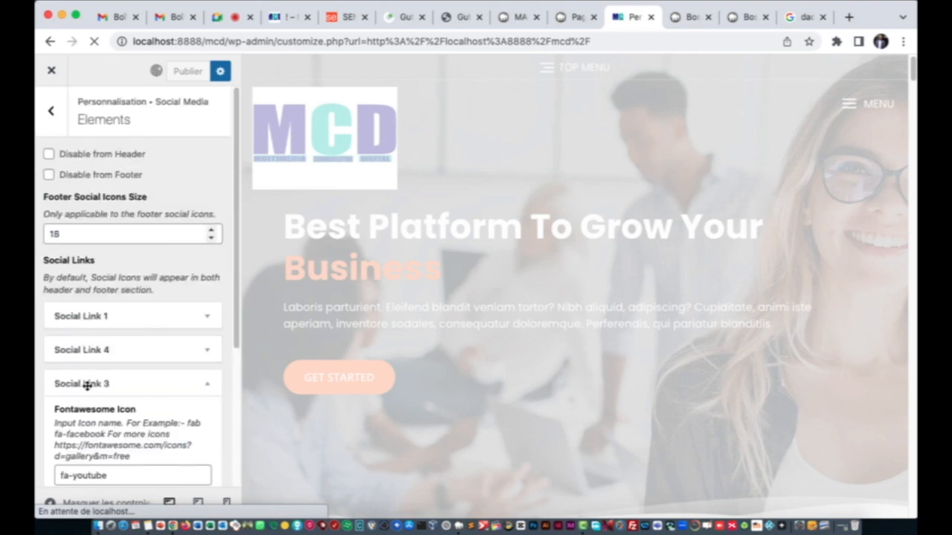
{"action": "left_click", "coordinate": [61, 473]}
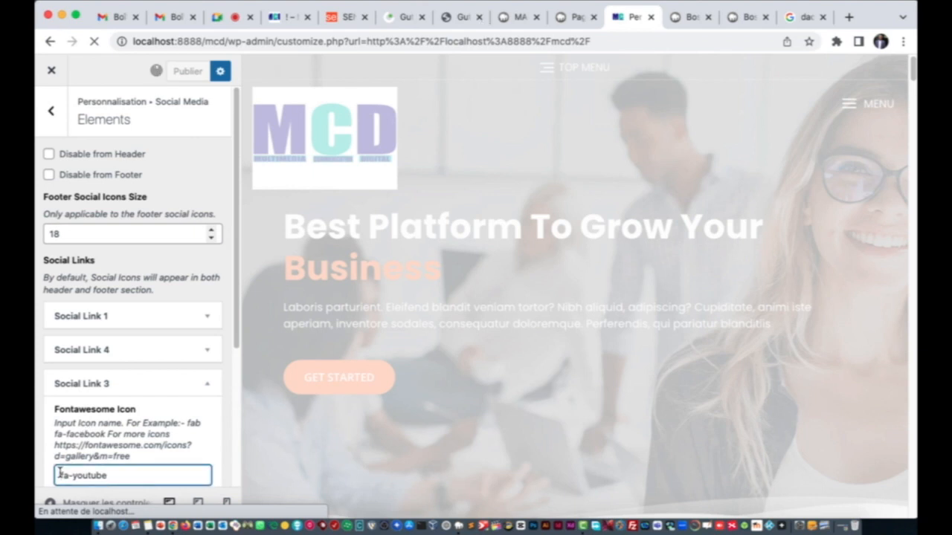
{"action": "type", "text": "fab"}
{"action": "scroll", "coordinate": [141, 431], "scroll_direction": "down", "scroll_amount": 3}
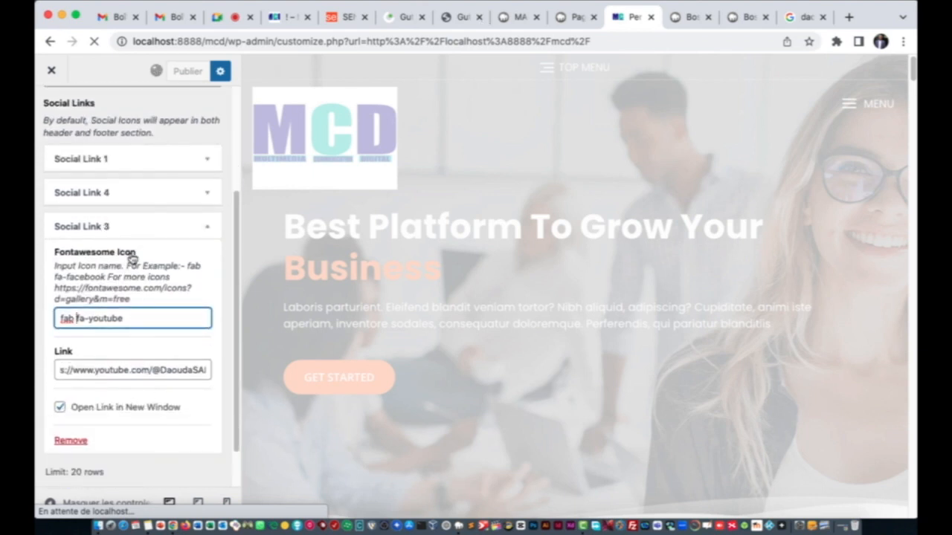
{"action": "left_click", "coordinate": [121, 228]}
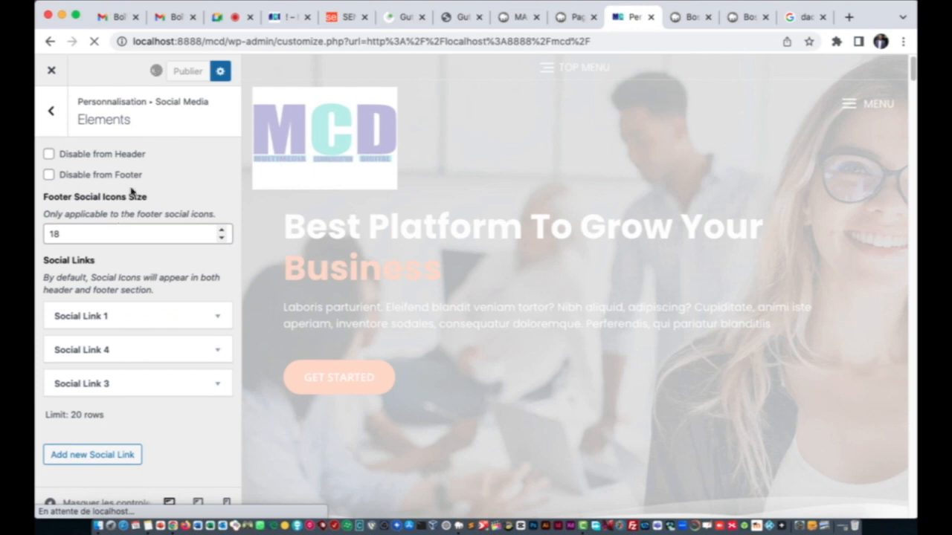
{"action": "left_click", "coordinate": [51, 111]}
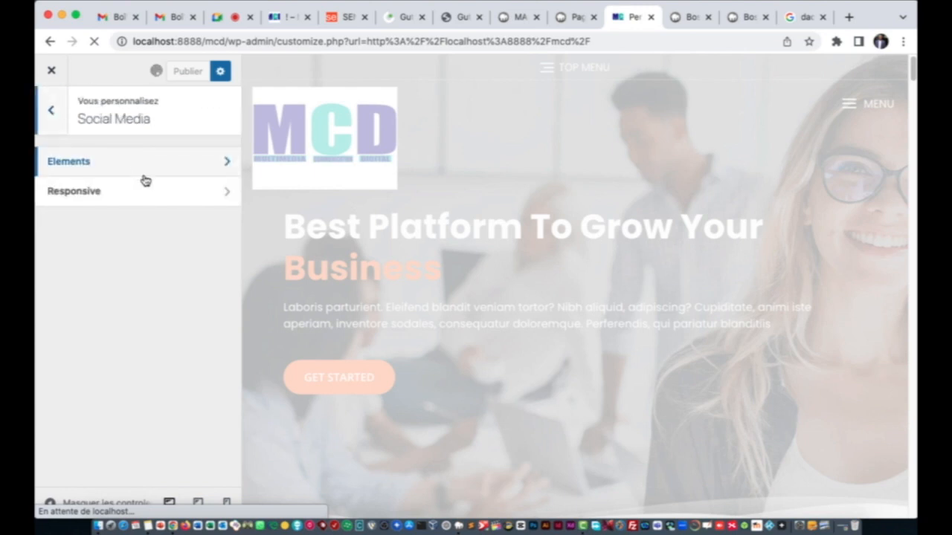
Step: Open the Menus section, then check the live site's footer and return to the customizer
{"action": "left_click", "coordinate": [49, 111]}
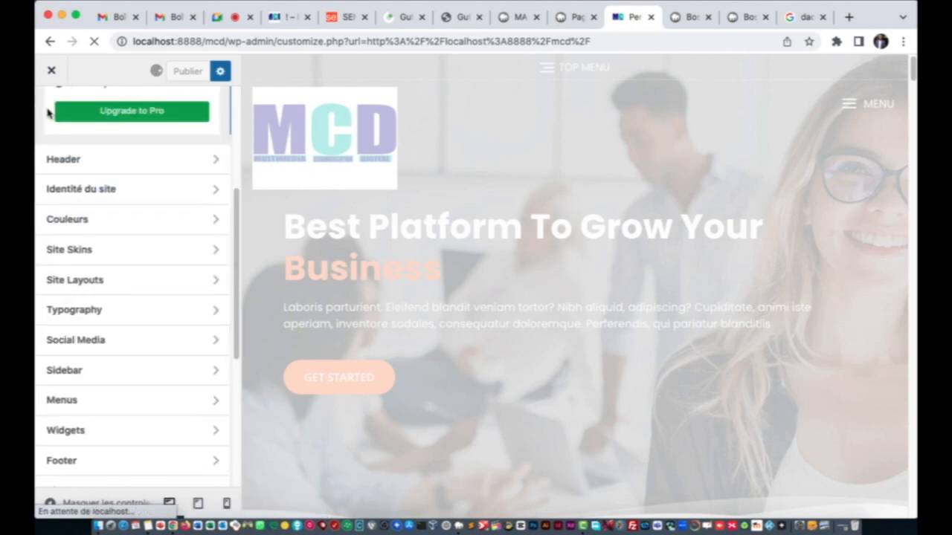
{"action": "scroll", "coordinate": [250, 335], "scroll_direction": "down", "scroll_amount": 2}
{"action": "scroll", "coordinate": [119, 341], "scroll_direction": "down", "scroll_amount": 5}
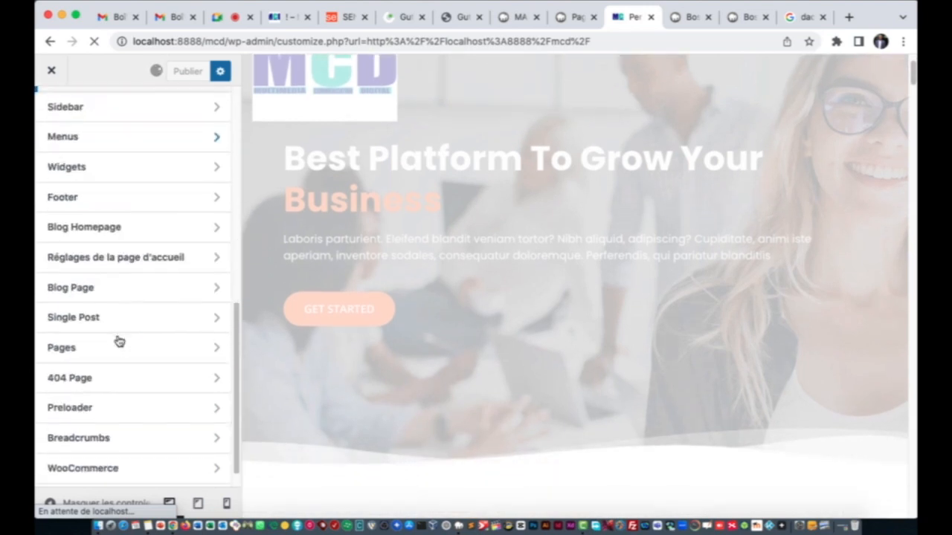
{"action": "scroll", "coordinate": [100, 238], "scroll_direction": "up", "scroll_amount": 3}
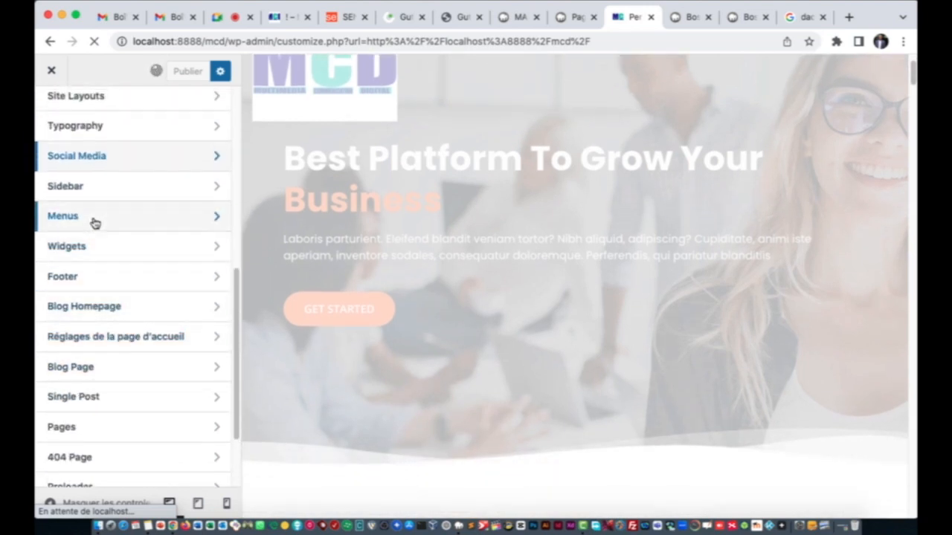
{"action": "left_click", "coordinate": [95, 223]}
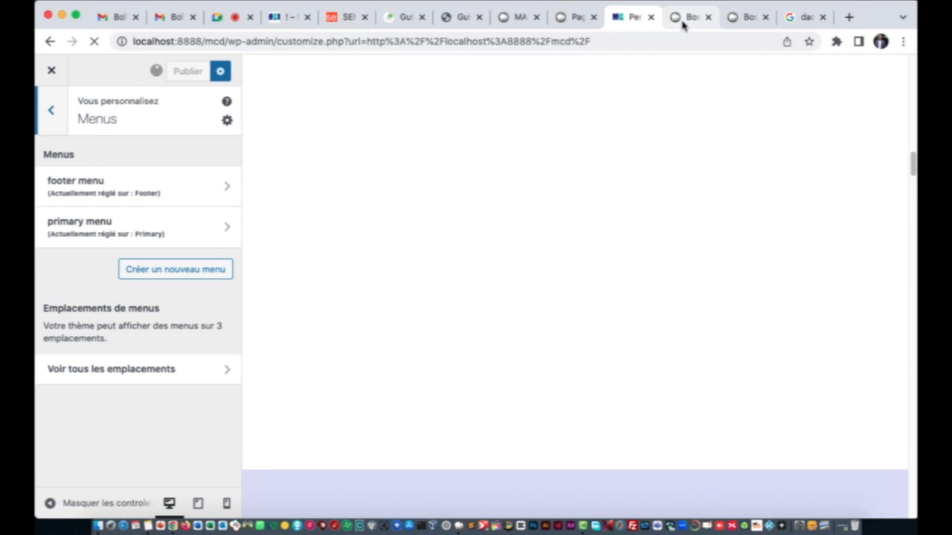
{"action": "left_click", "coordinate": [676, 17]}
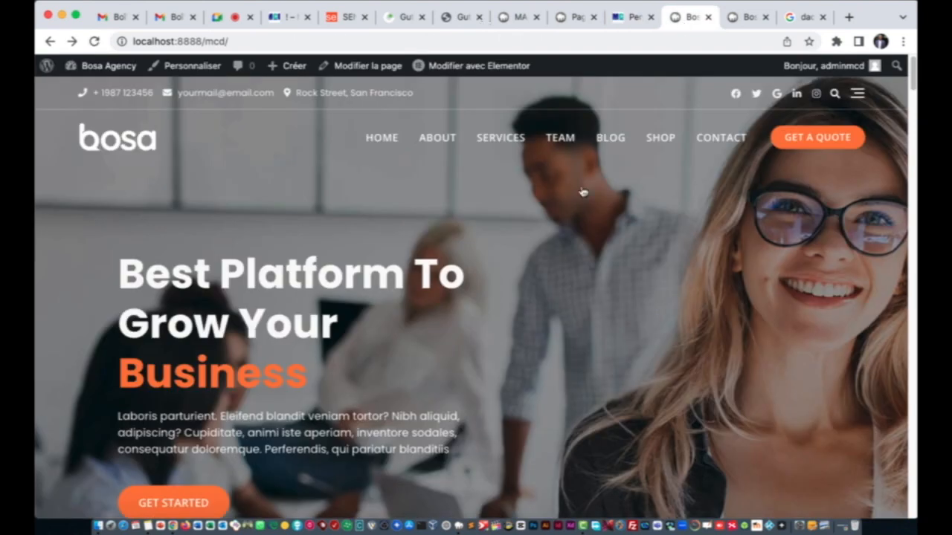
{"action": "scroll", "coordinate": [516, 268], "scroll_direction": "down", "scroll_amount": 20}
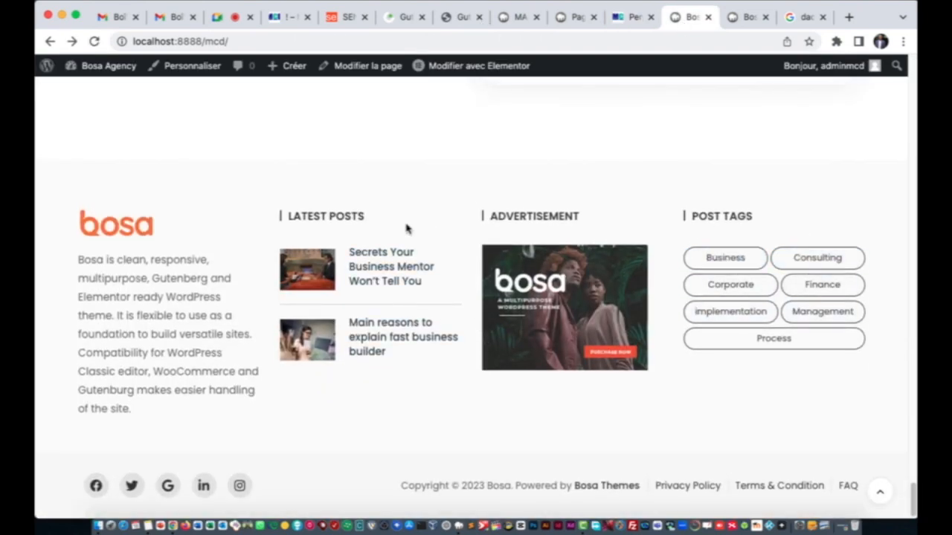
{"action": "left_click", "coordinate": [624, 30]}
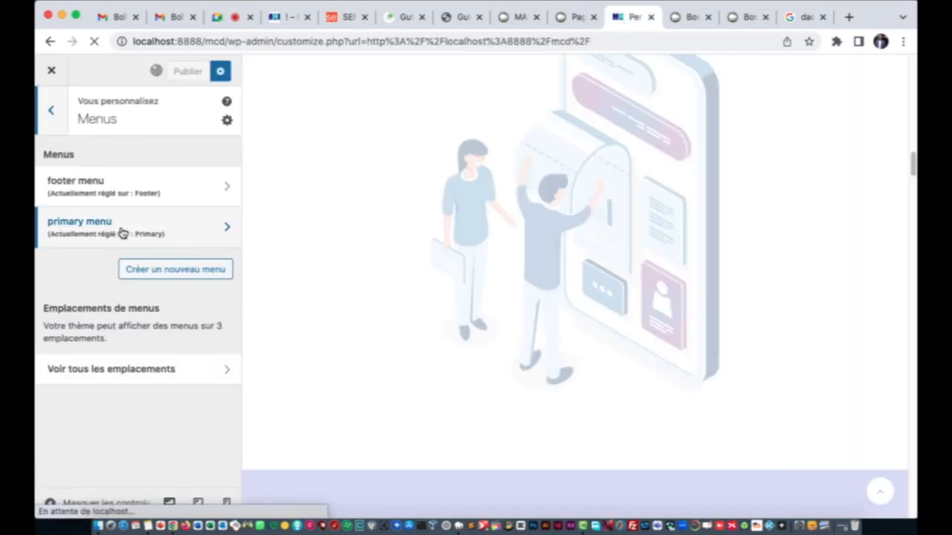
Step: Remove the Shop and Blog items from the primary menu
{"action": "left_click", "coordinate": [123, 235]}
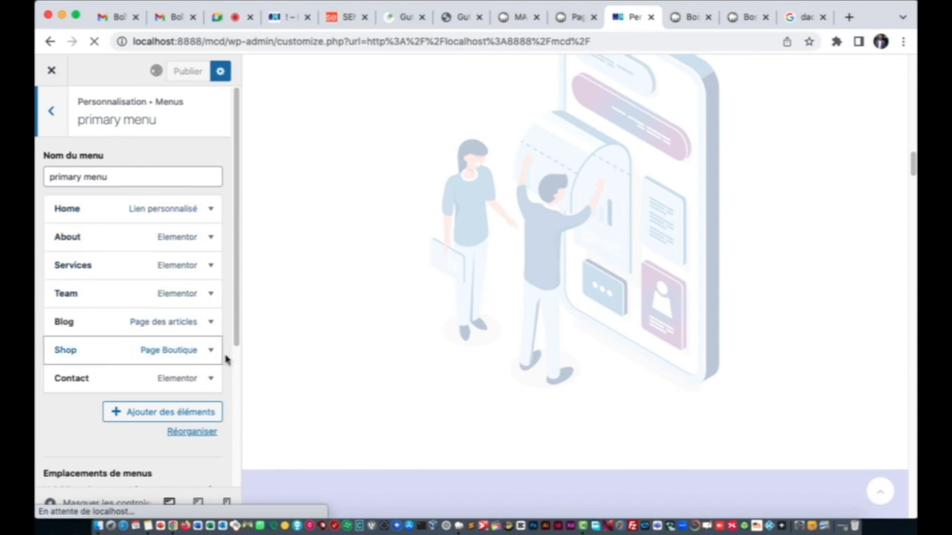
{"action": "scroll", "coordinate": [197, 319], "scroll_direction": "down", "scroll_amount": 3}
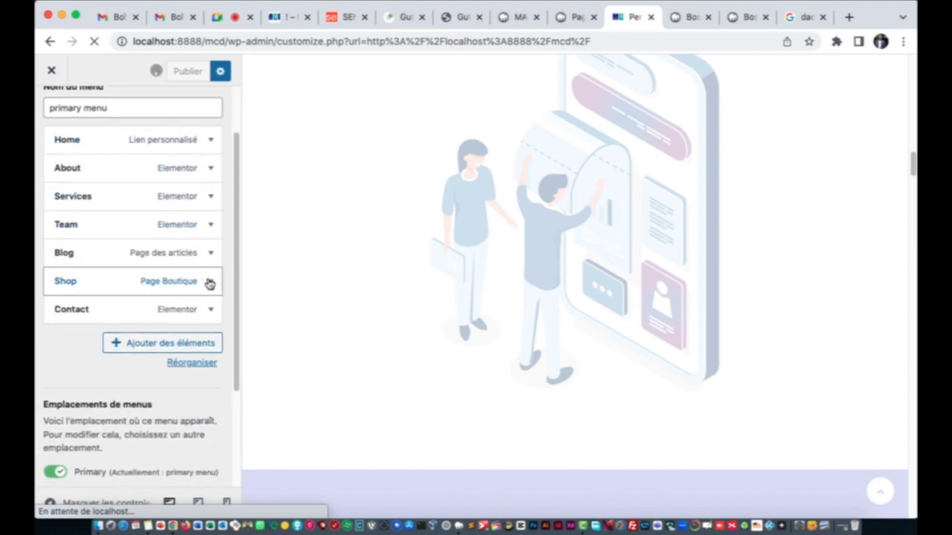
{"action": "left_click", "coordinate": [210, 283]}
{"action": "scroll", "coordinate": [74, 340], "scroll_direction": "down", "scroll_amount": 6}
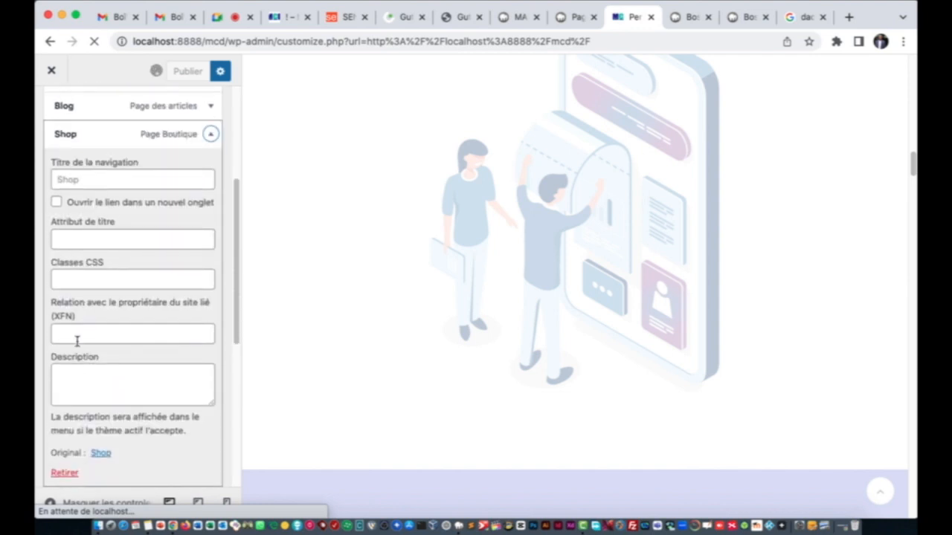
{"action": "left_click", "coordinate": [70, 433]}
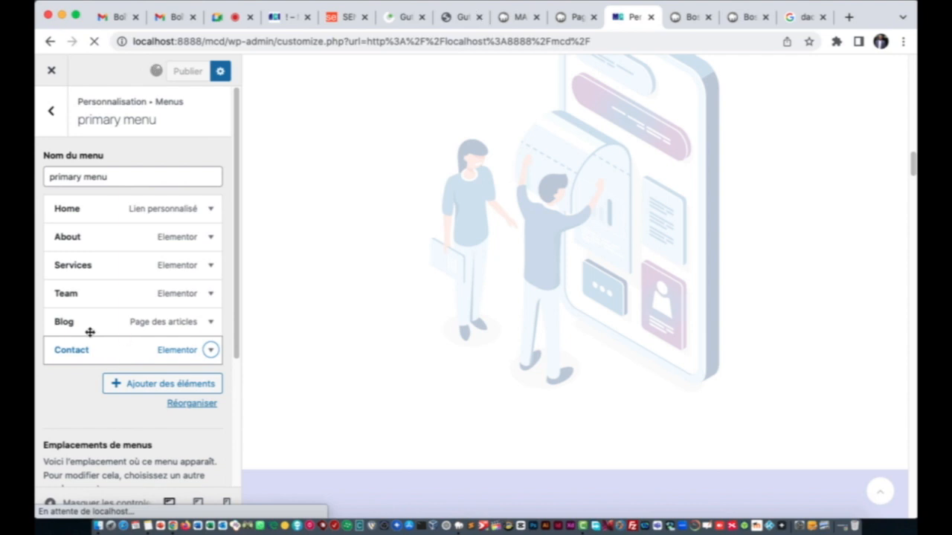
{"action": "left_click", "coordinate": [210, 323]}
{"action": "scroll", "coordinate": [87, 353], "scroll_direction": "down", "scroll_amount": 5}
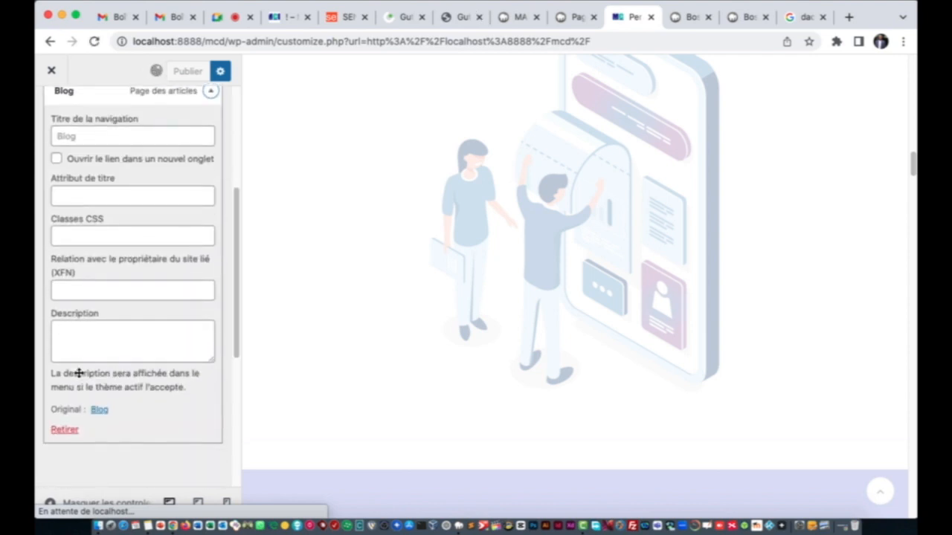
{"action": "left_click", "coordinate": [63, 431]}
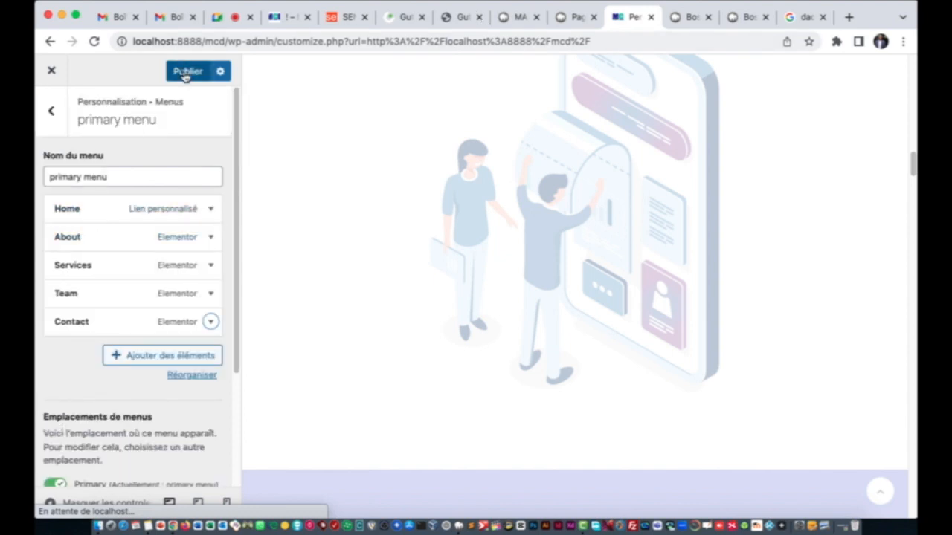
Step: Rename the Home menu item to ACCUEIL and About to A PROPOS
{"action": "left_click", "coordinate": [88, 211]}
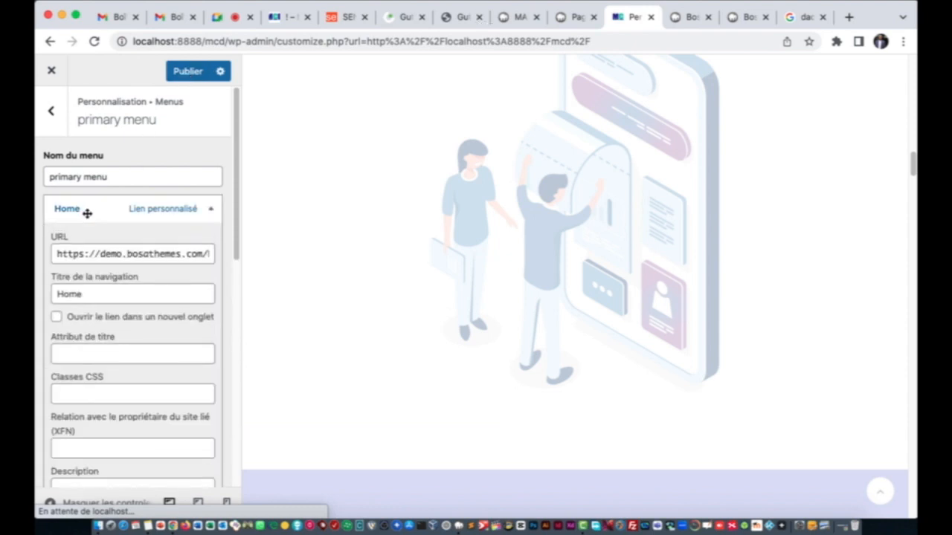
{"action": "double_click", "coordinate": [76, 291]}
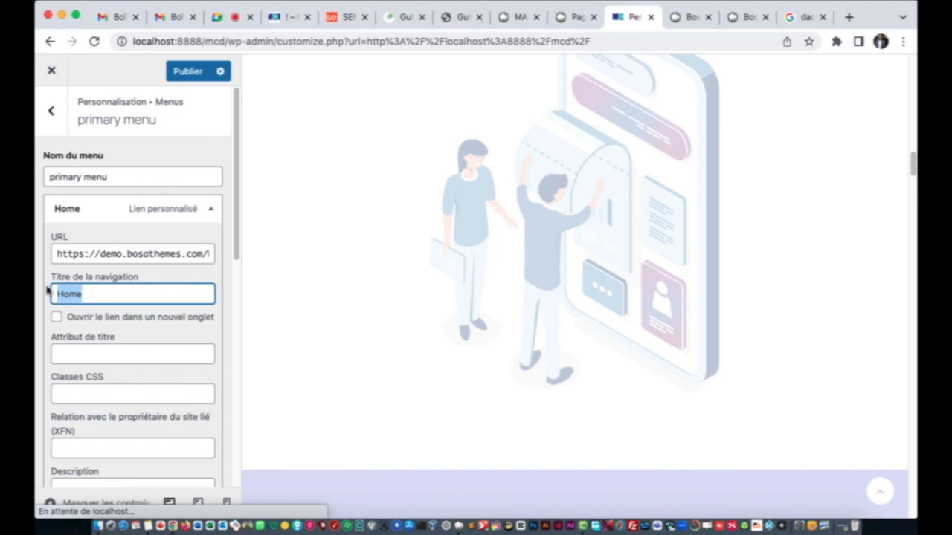
{"action": "type", "text": "A"}
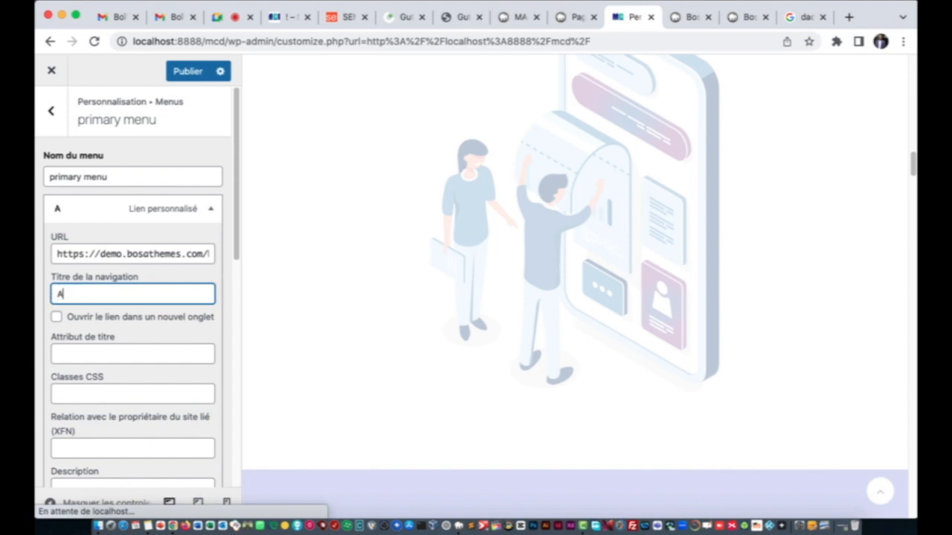
{"action": "type", "text": "CCUEIL"}
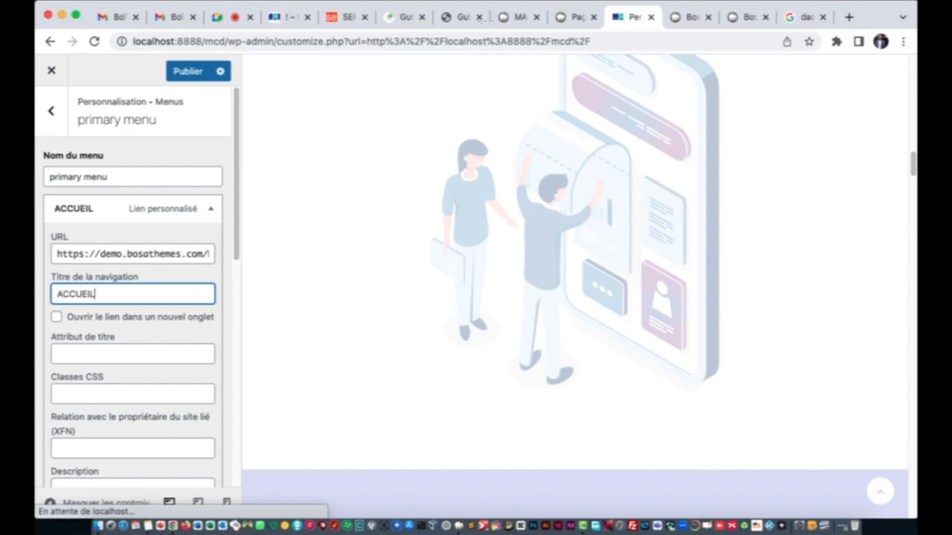
{"action": "left_click", "coordinate": [112, 209]}
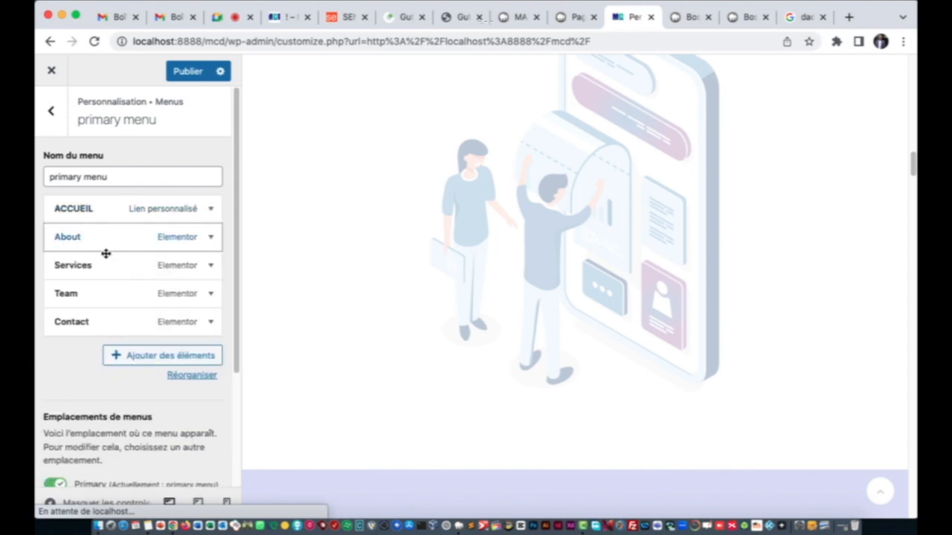
{"action": "left_click", "coordinate": [100, 239]}
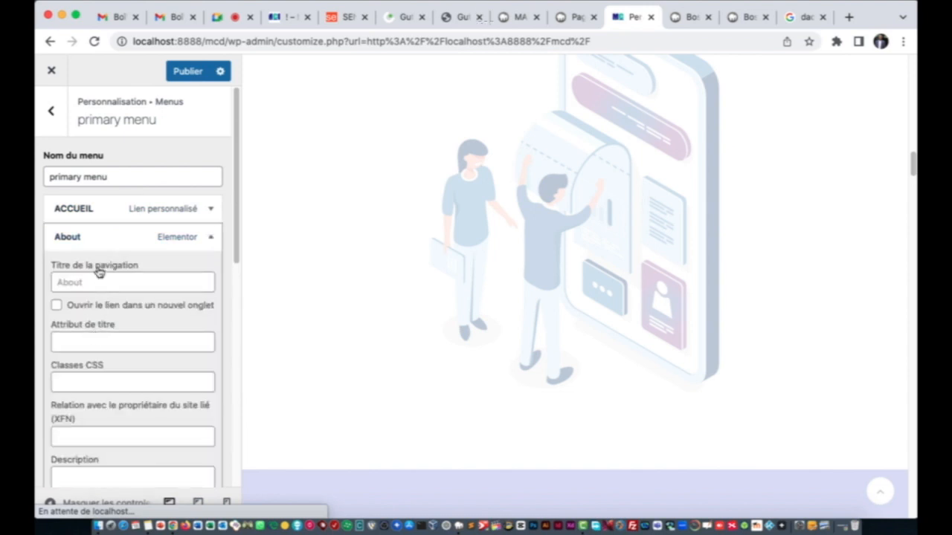
{"action": "left_click", "coordinate": [77, 282]}
{"action": "type", "text": "A P"}
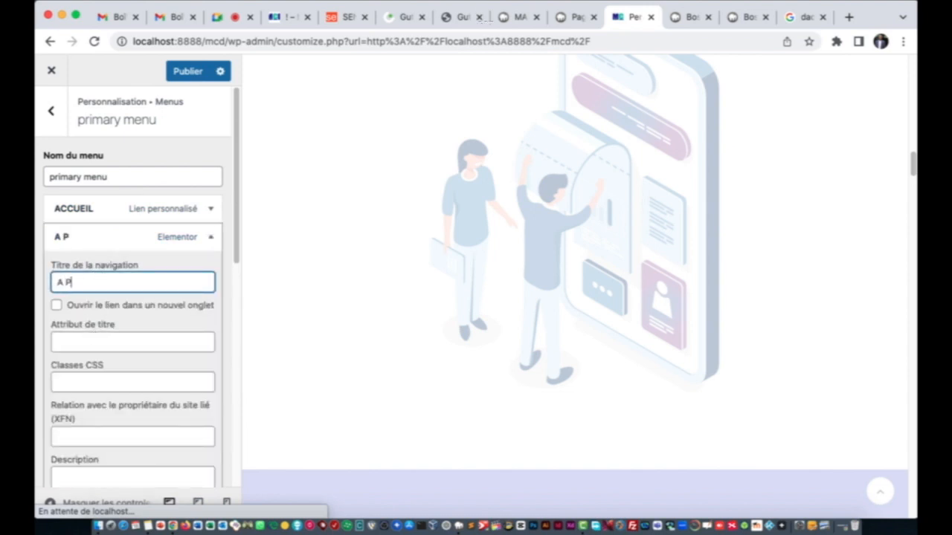
{"action": "type", "text": "ROPOS"}
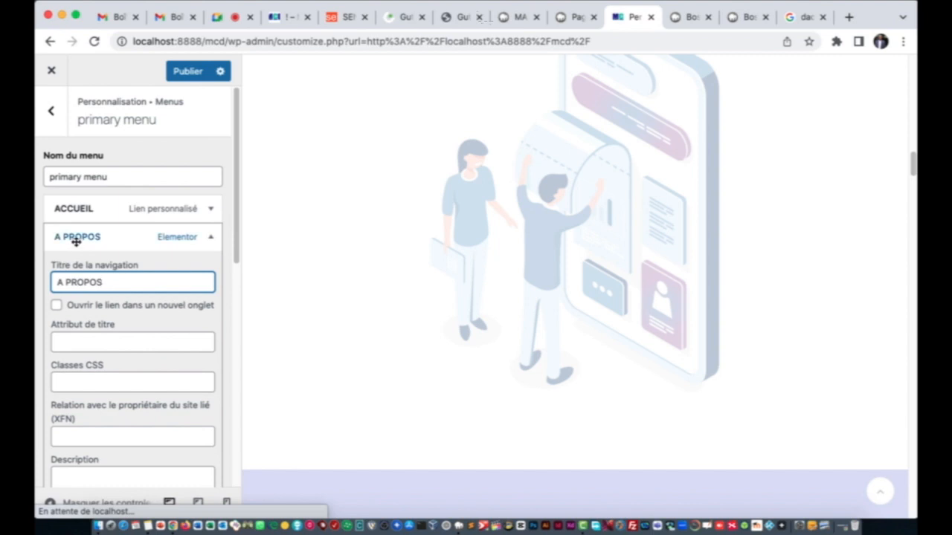
{"action": "left_click", "coordinate": [76, 240]}
Step: Set the Services item's navigation title to NOS FORMATIONS
{"action": "left_click", "coordinate": [84, 265]}
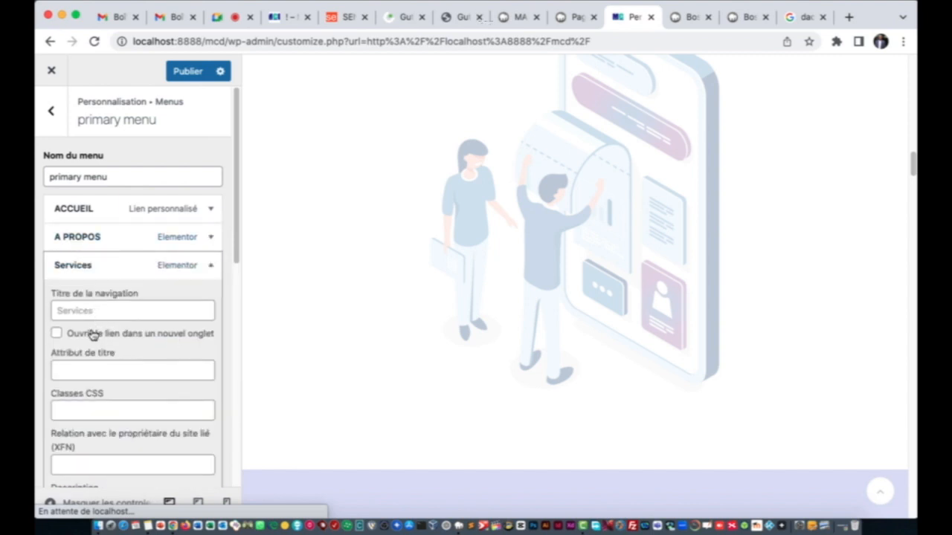
{"action": "left_click", "coordinate": [89, 306]}
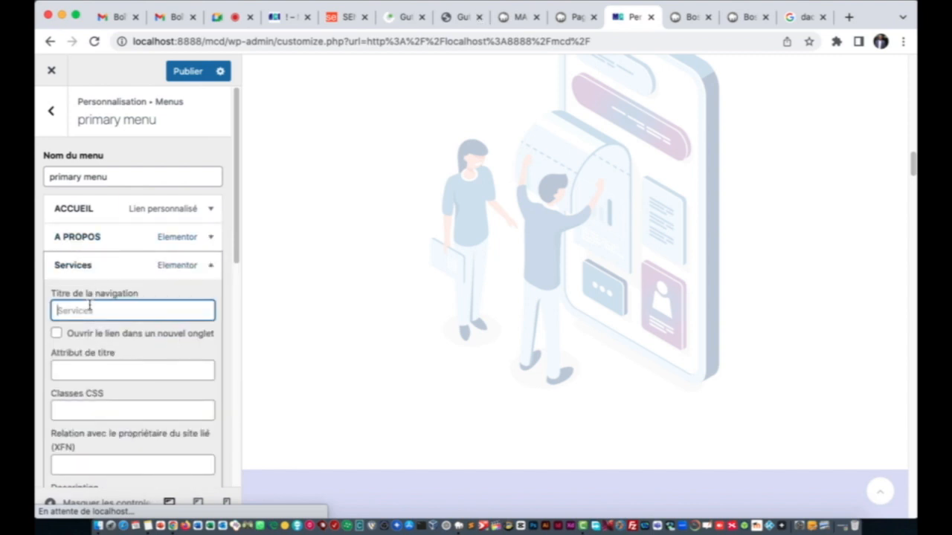
{"action": "type", "text": "NOS FORM"}
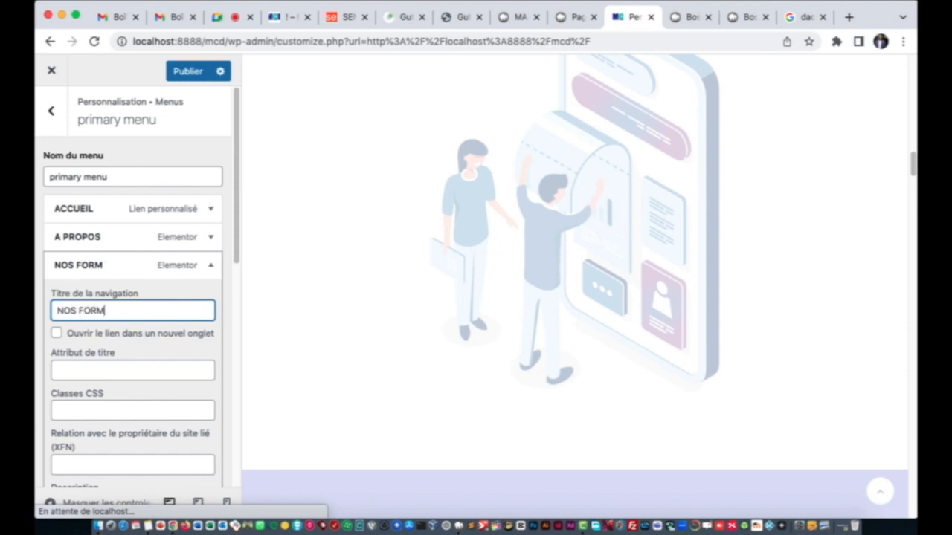
{"action": "type", "text": "AIO"}
{"action": "key", "text": "BackSpace"}
{"action": "key", "text": "BackSpace"}
{"action": "key", "text": "BackSpace"}
{"action": "type", "text": "ONS"}
{"action": "key", "text": "BackSpace"}
{"action": "key", "text": "BackSpace"}
{"action": "type", "text": "ORMATIONS"}
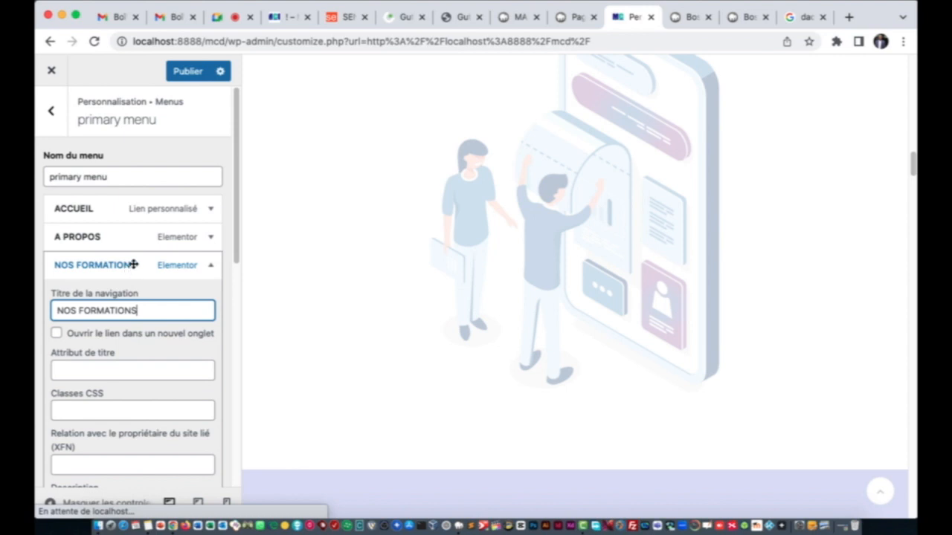
Step: Drag NOS FORMATIONS up to sit right after A PROPOS
{"action": "scroll", "coordinate": [165, 261], "scroll_direction": "down", "scroll_amount": 5}
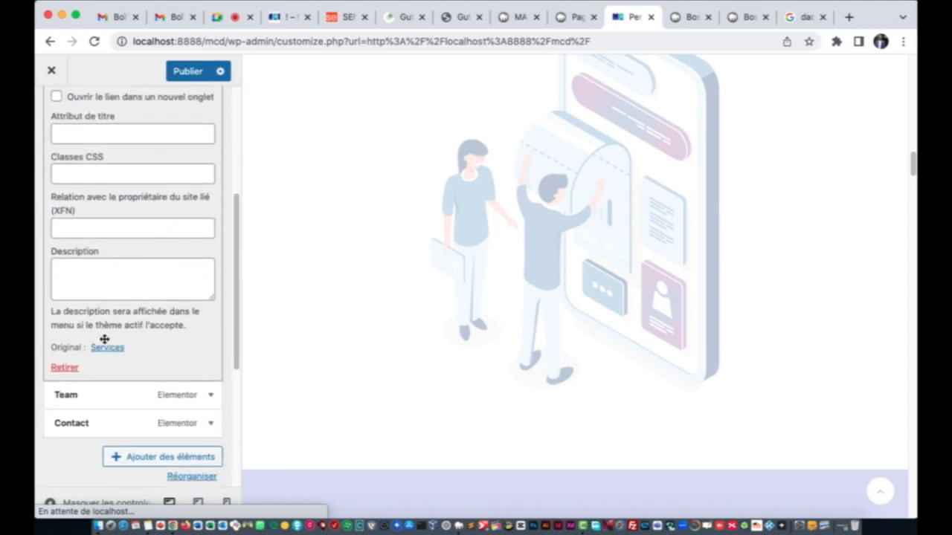
{"action": "scroll", "coordinate": [147, 249], "scroll_direction": "up", "scroll_amount": 6}
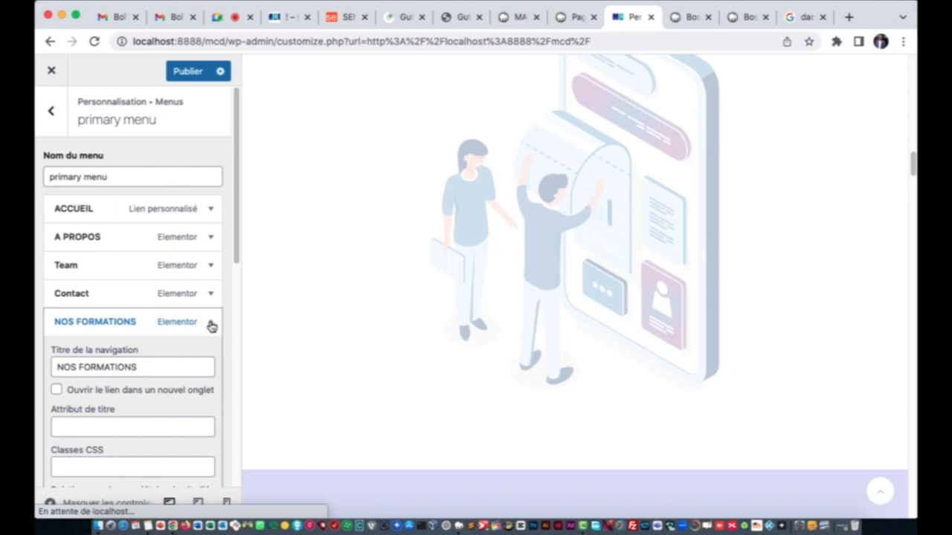
{"action": "scroll", "coordinate": [123, 323], "scroll_direction": "down", "scroll_amount": 4}
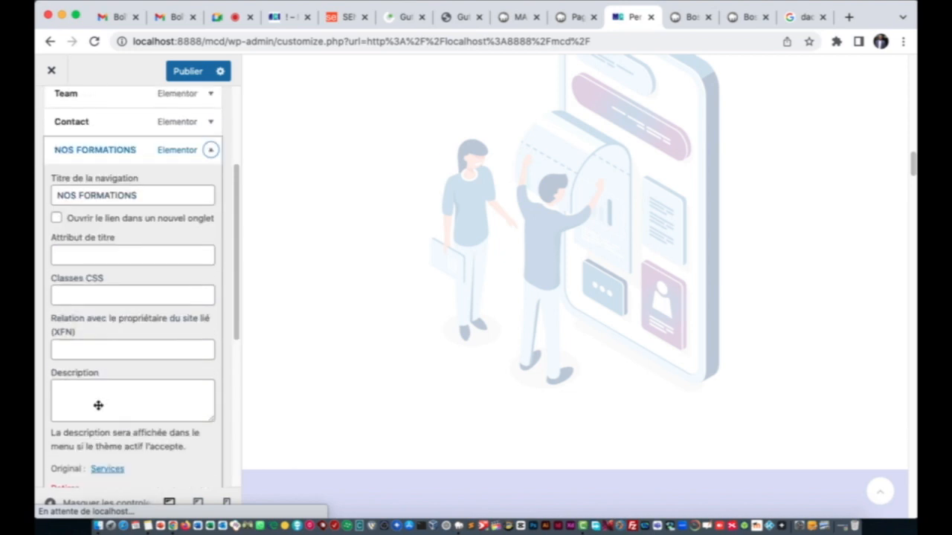
{"action": "scroll", "coordinate": [96, 394], "scroll_direction": "down", "scroll_amount": 3}
{"action": "scroll", "coordinate": [98, 386], "scroll_direction": "down", "scroll_amount": 2}
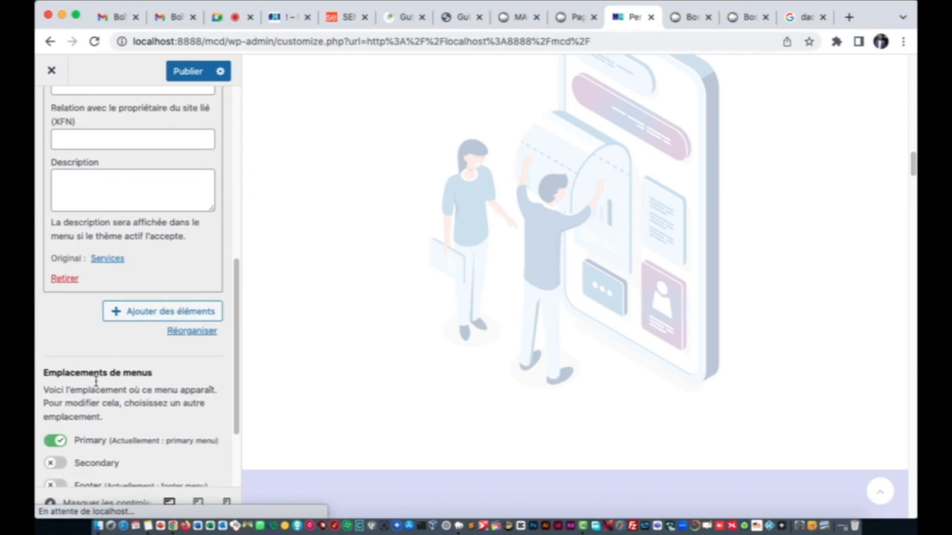
{"action": "scroll", "coordinate": [99, 382], "scroll_direction": "up", "scroll_amount": 5}
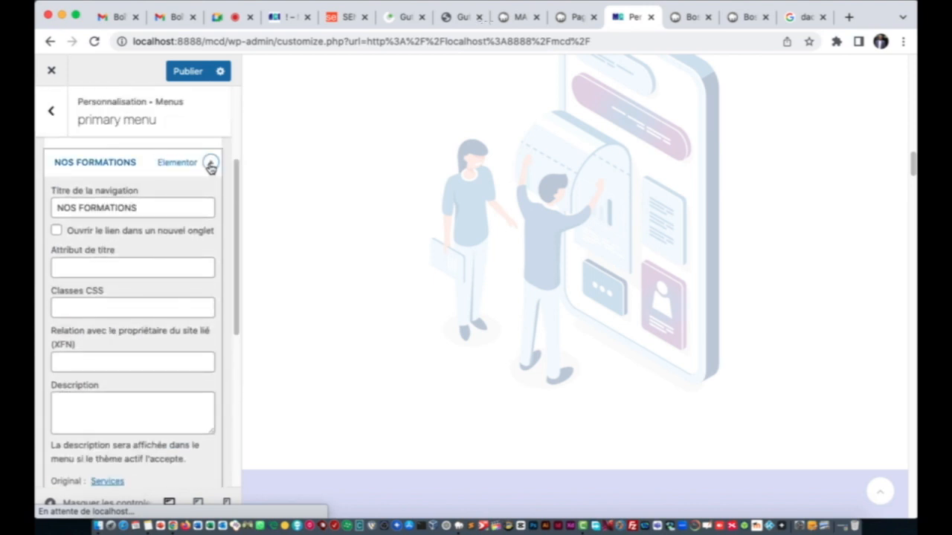
{"action": "left_click", "coordinate": [210, 163]}
{"action": "scroll", "coordinate": [126, 193], "scroll_direction": "up", "scroll_amount": 2}
{"action": "scroll", "coordinate": [112, 230], "scroll_direction": "up", "scroll_amount": 1}
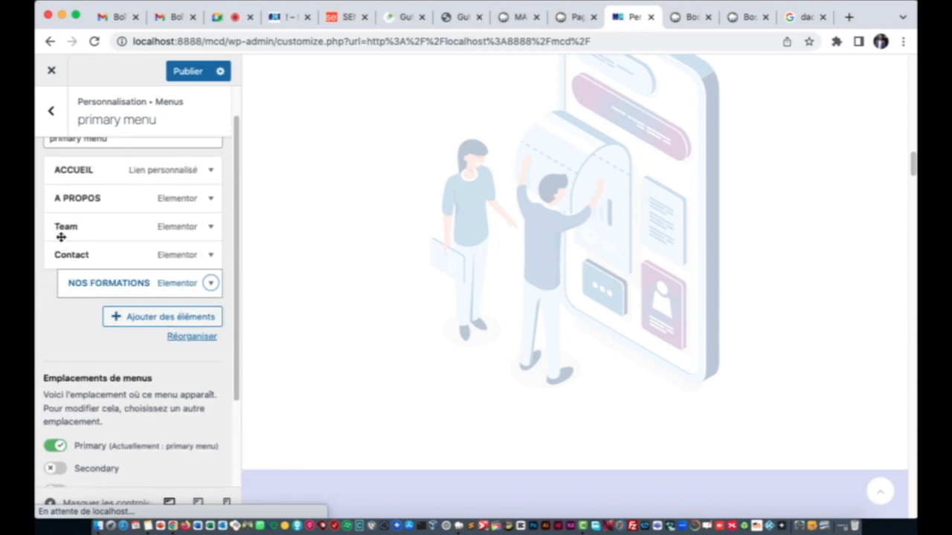
{"action": "mouse_move", "coordinate": [57, 221]}
{"action": "left_mouse_down"}
{"action": "mouse_move", "coordinate": [70, 232]}
{"action": "mouse_move", "coordinate": [70, 206]}
{"action": "mouse_move", "coordinate": [63, 218]}
{"action": "mouse_move", "coordinate": [70, 221]}
{"action": "left_mouse_up"}
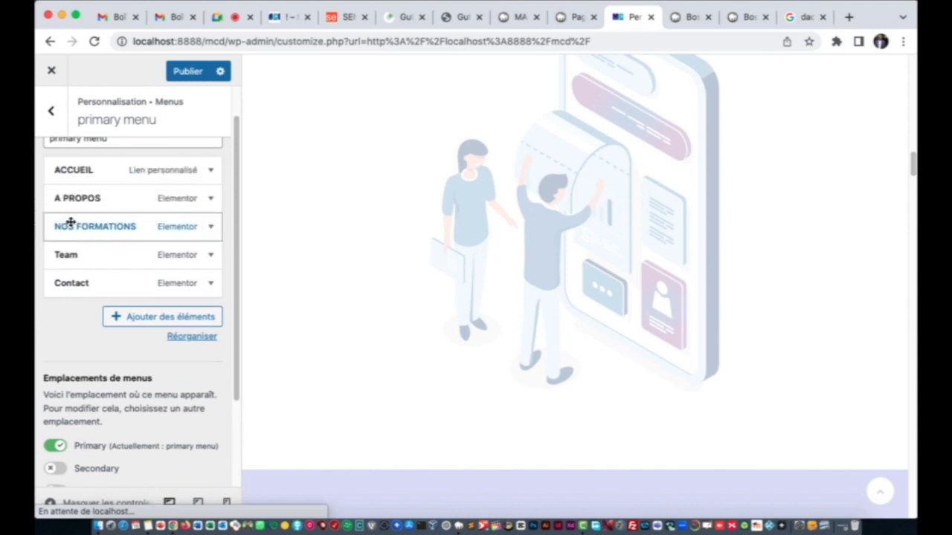
Step: Rename the Team menu item to ÉQUIPE
{"action": "left_click", "coordinate": [84, 256]}
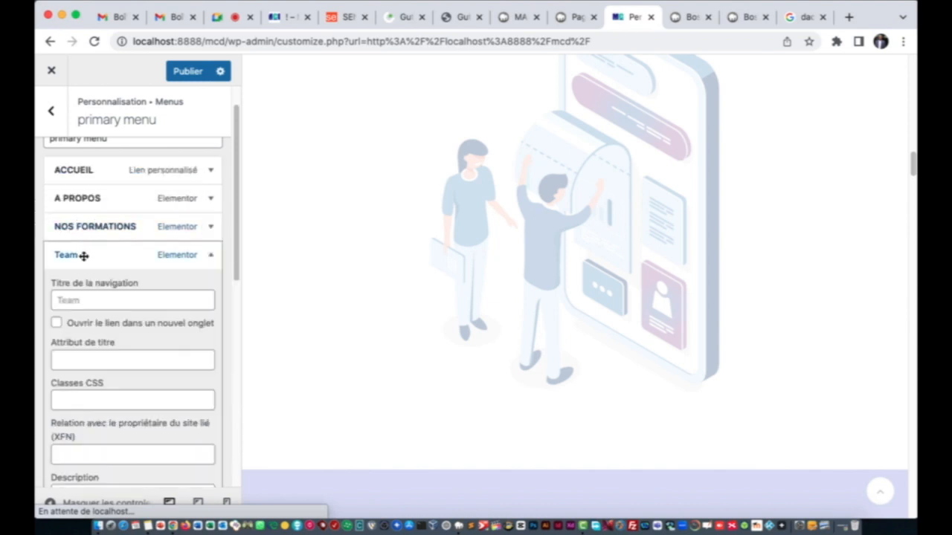
{"action": "left_click", "coordinate": [106, 297]}
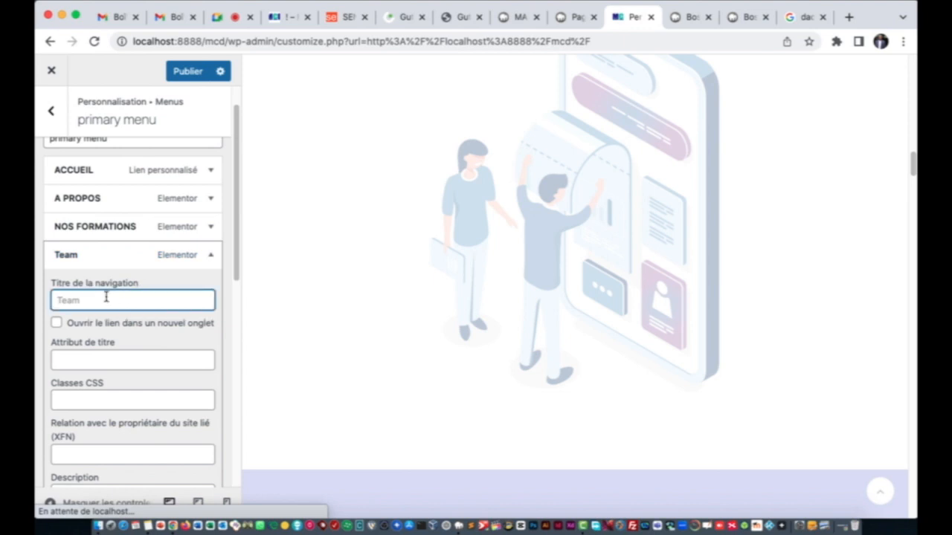
{"action": "type", "text": "N"}
{"action": "key", "text": "BackSpace"}
{"action": "type", "text": "ÉQUIPE"}
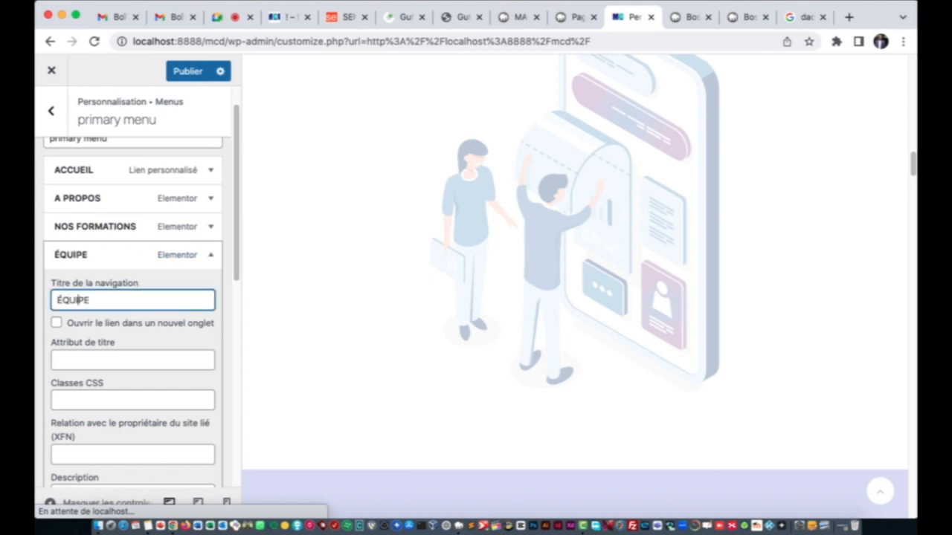
{"action": "left_click", "coordinate": [116, 249]}
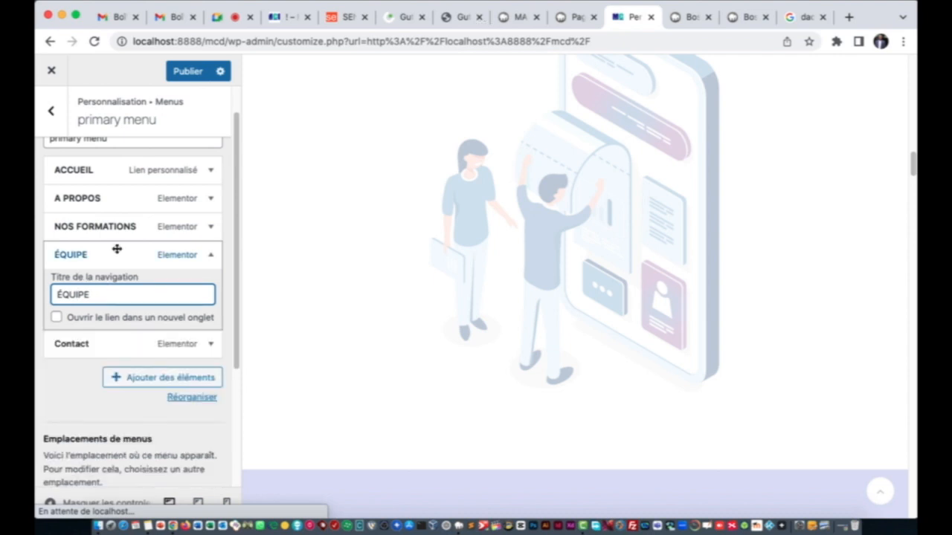
Step: Rename the Contact menu item to CONTACT and publish the menu
{"action": "left_click", "coordinate": [111, 286]}
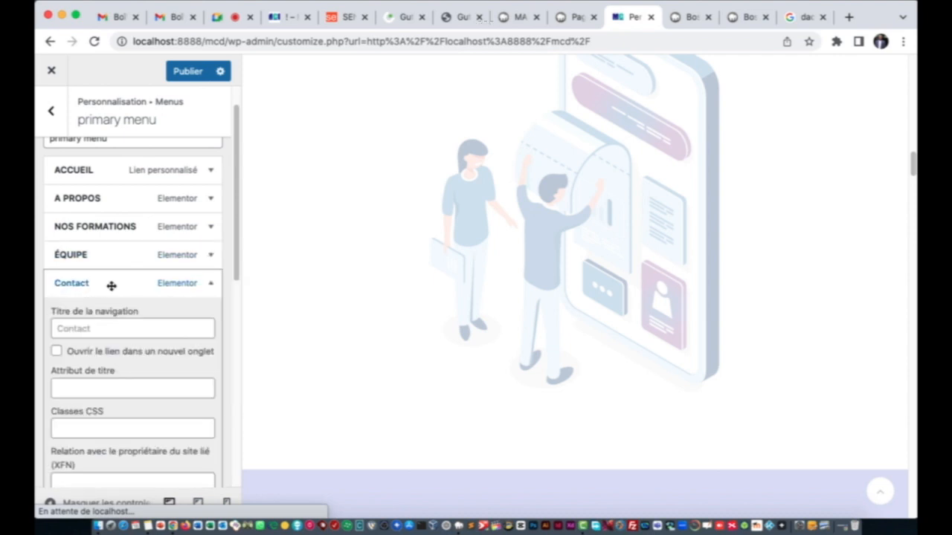
{"action": "left_click", "coordinate": [93, 329]}
{"action": "type", "text": "CONATCT"}
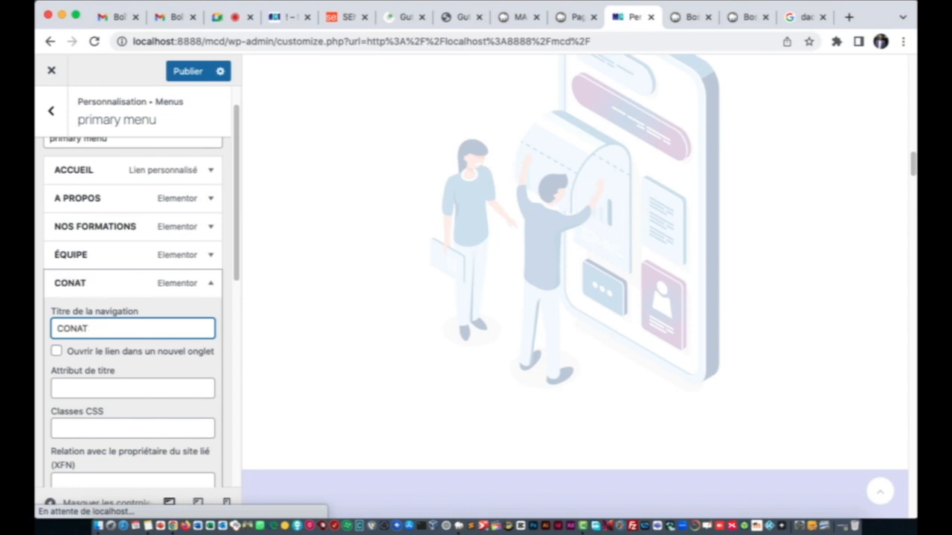
{"action": "key", "text": "BackSpace"}
{"action": "key", "text": "BackSpace"}
{"action": "type", "text": "TACT"}
{"action": "left_click", "coordinate": [153, 277]}
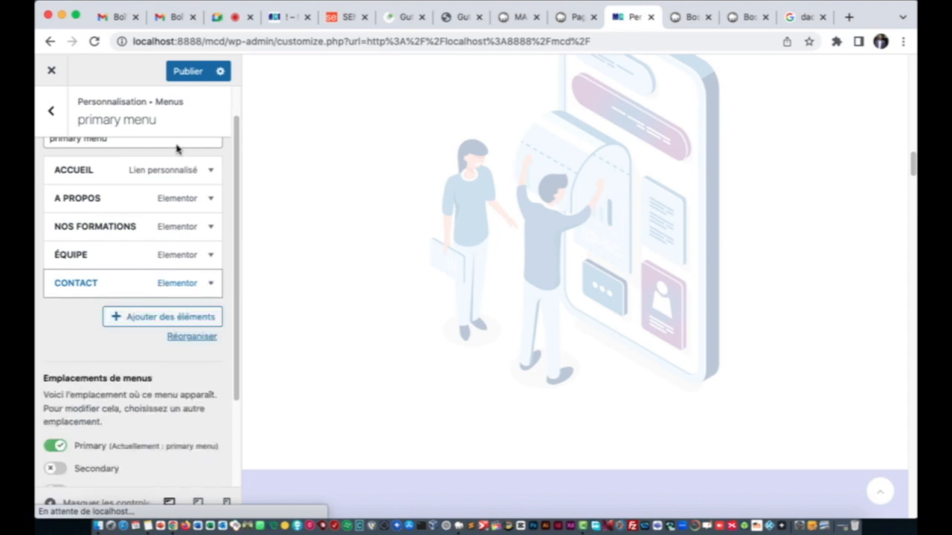
{"action": "left_click", "coordinate": [186, 75]}
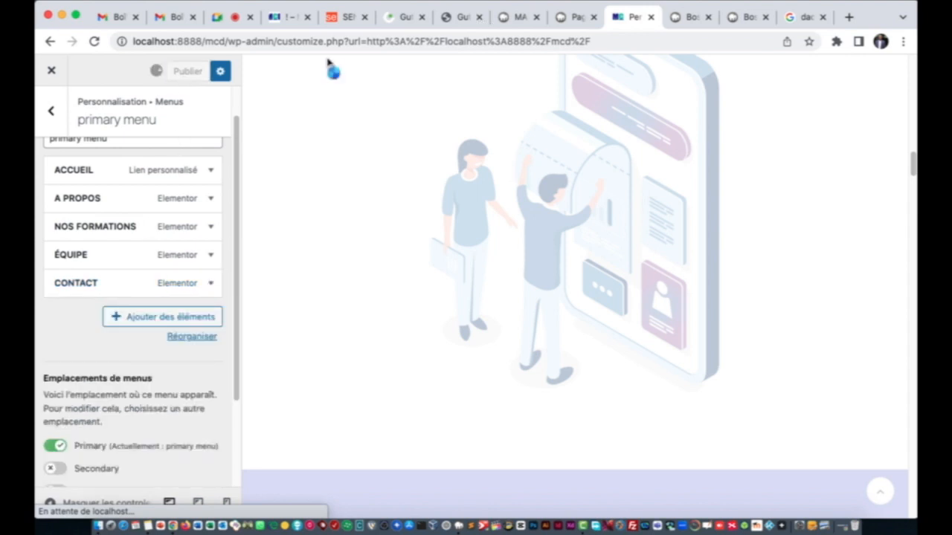
Step: Quick-edit the About page to title A PROPOS and slug a-propos, and save it
{"action": "left_click", "coordinate": [578, 21]}
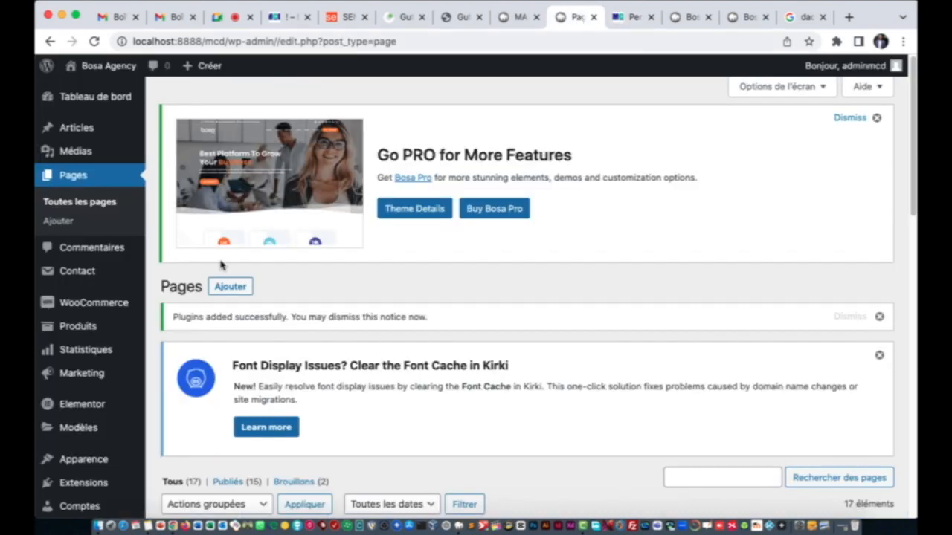
{"action": "scroll", "coordinate": [319, 322], "scroll_direction": "down", "scroll_amount": 5}
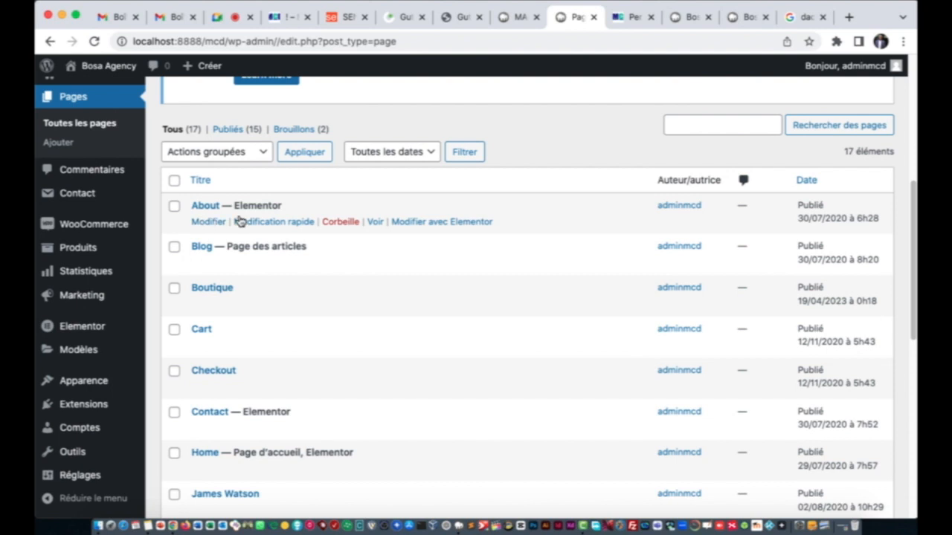
{"action": "left_click", "coordinate": [249, 223]}
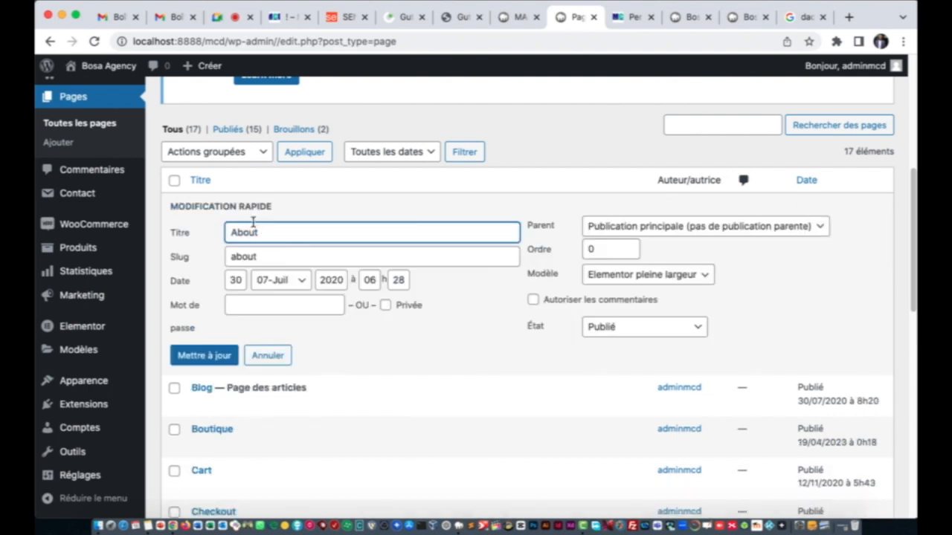
{"action": "left_click_drag", "start_coordinate": [263, 235], "coordinate": [228, 232]}
{"action": "type", "text": "A PROPOS"}
{"action": "left_click", "coordinate": [274, 255]}
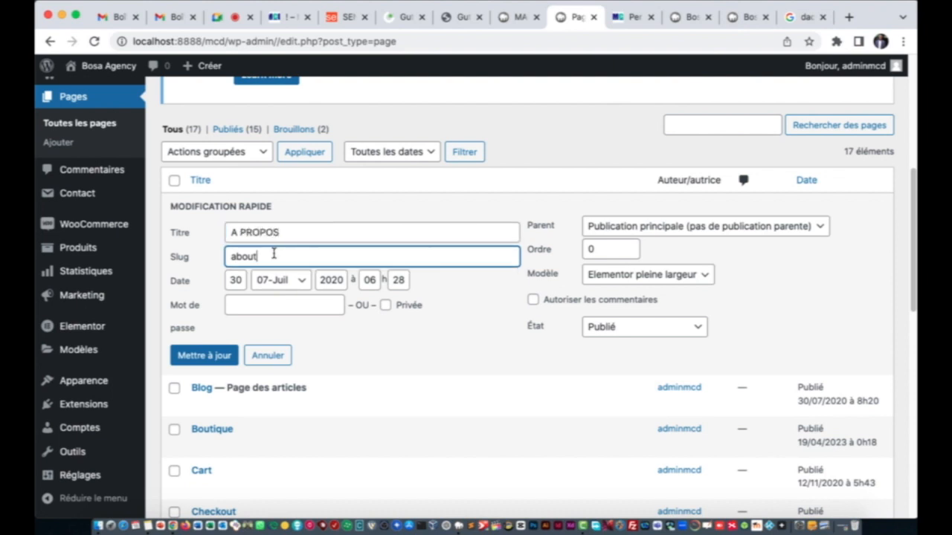
{"action": "key", "text": "BackSpace"}
{"action": "key", "text": "BackSpace"}
{"action": "type", "text": "PROP"}
{"action": "key", "text": "BackSpace"}
{"action": "key", "text": "BackSpace"}
{"action": "key", "text": "BackSpace"}
{"action": "type", "text": "os"}
{"action": "left_click", "coordinate": [207, 357]}
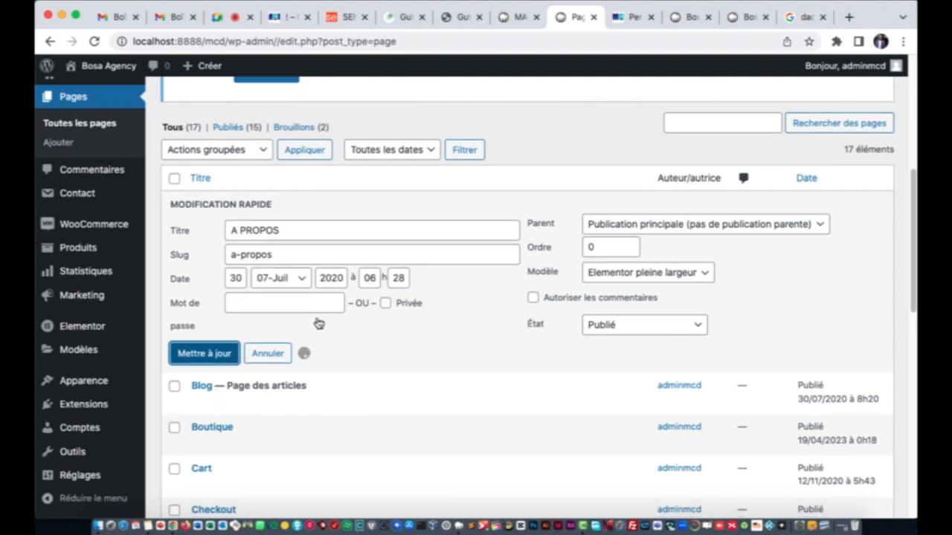
{"action": "scroll", "coordinate": [318, 324], "scroll_direction": "down", "scroll_amount": 1}
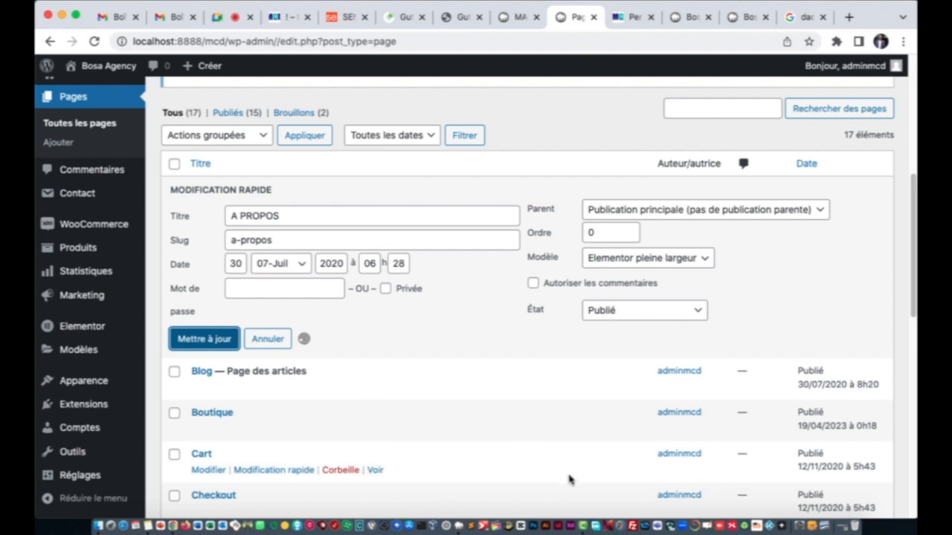
{"action": "scroll", "coordinate": [355, 362], "scroll_direction": "down", "scroll_amount": 1}
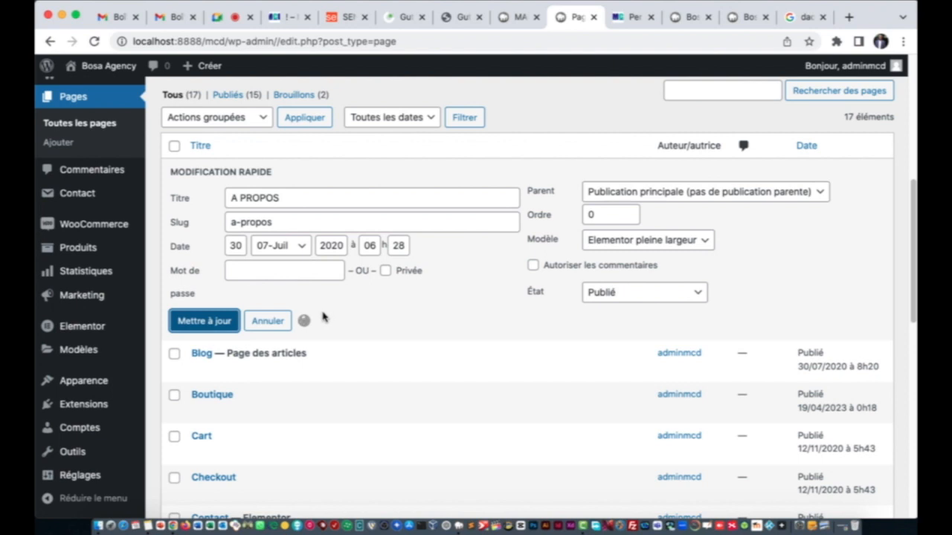
{"action": "scroll", "coordinate": [327, 312], "scroll_direction": "down", "scroll_amount": 3}
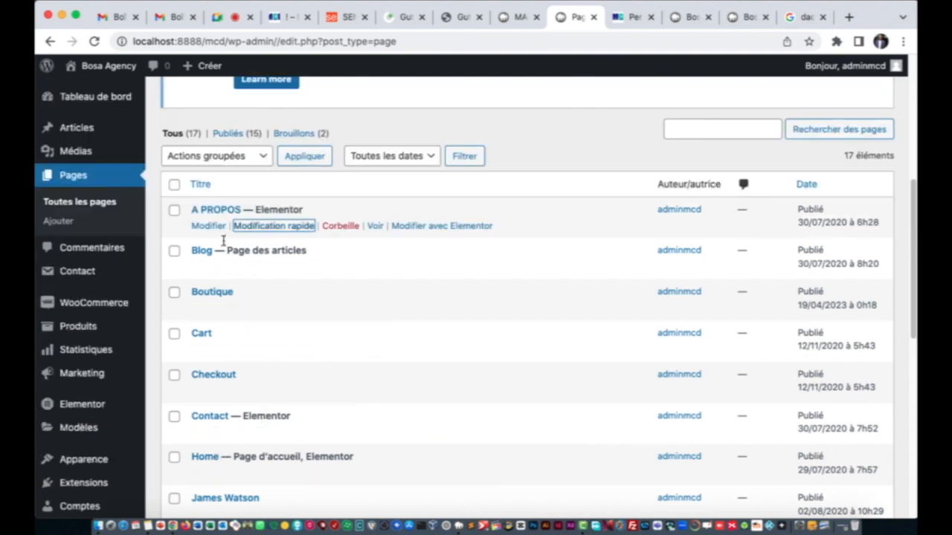
Step: Quick-edit the Contact page's title to CONTACT and update it
{"action": "scroll", "coordinate": [240, 366], "scroll_direction": "down", "scroll_amount": 3}
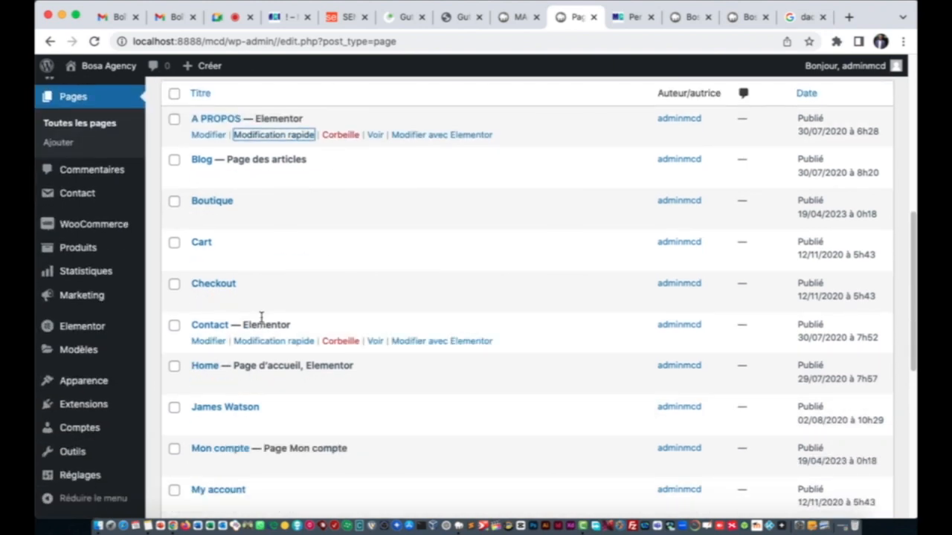
{"action": "left_click", "coordinate": [258, 341]}
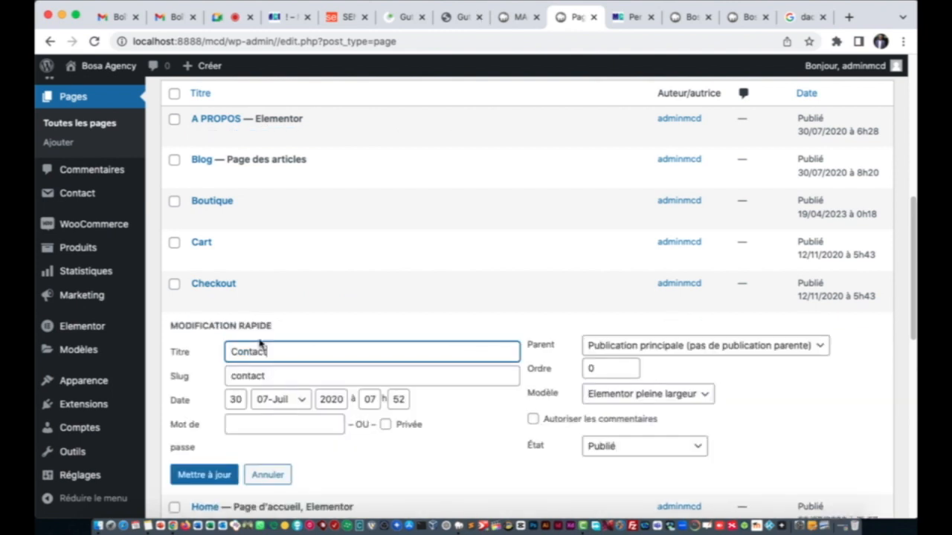
{"action": "left_click_drag", "start_coordinate": [272, 351], "coordinate": [229, 347]}
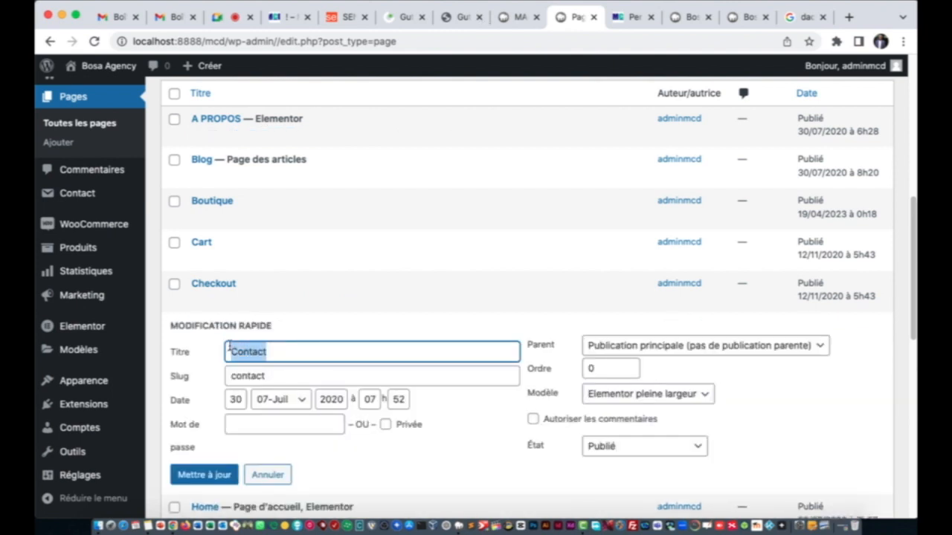
{"action": "type", "text": "CON"}
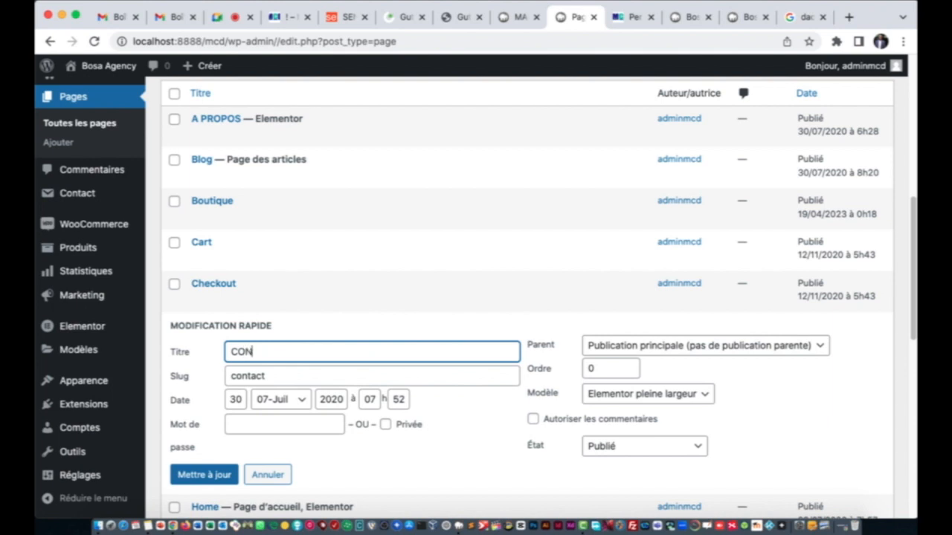
{"action": "type", "text": "TACT"}
{"action": "left_click", "coordinate": [238, 374]}
{"action": "scroll", "coordinate": [279, 335], "scroll_direction": "down", "scroll_amount": 3}
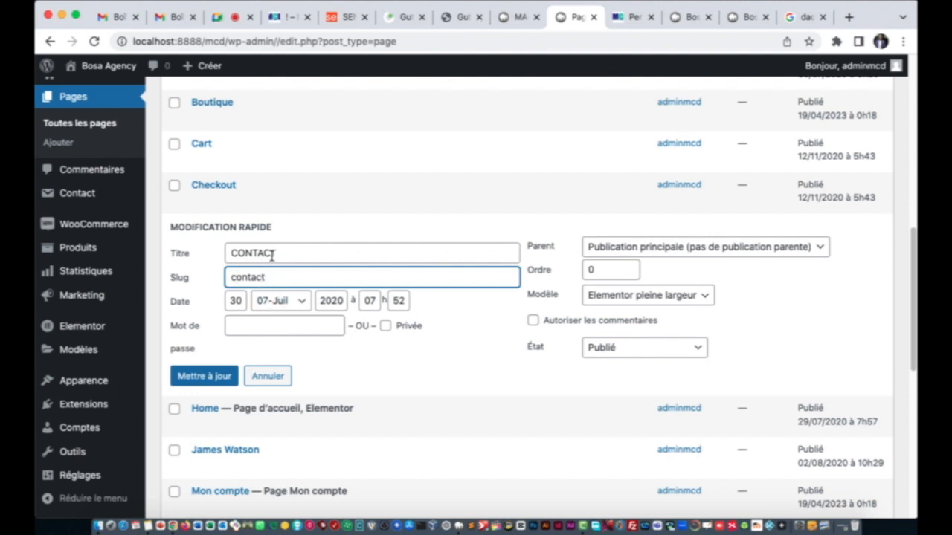
{"action": "left_click", "coordinate": [206, 377]}
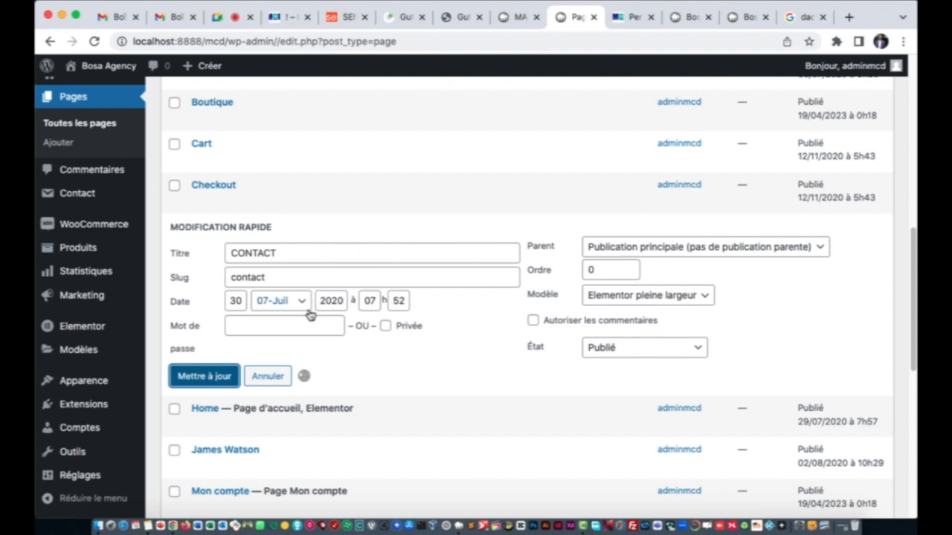
{"action": "scroll", "coordinate": [362, 321], "scroll_direction": "down", "scroll_amount": 3}
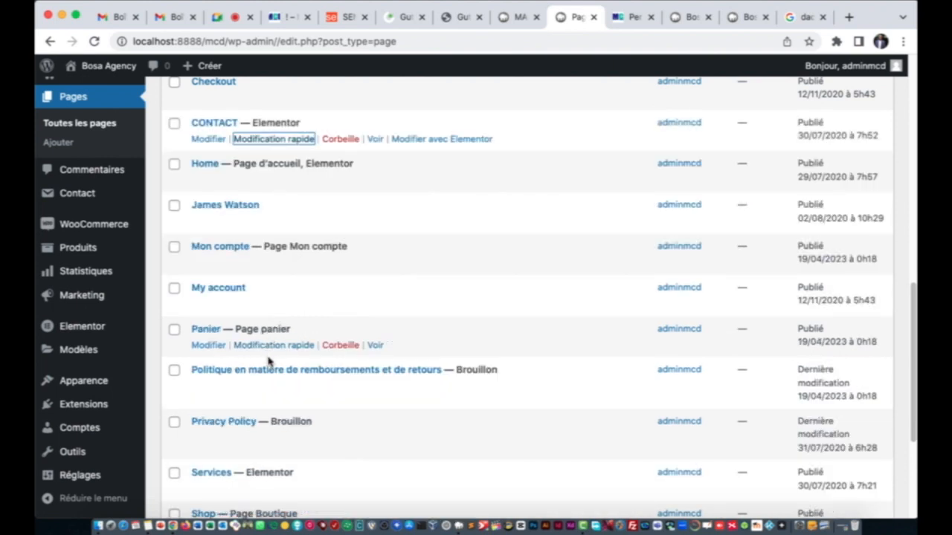
{"action": "scroll", "coordinate": [267, 377], "scroll_direction": "down", "scroll_amount": 3}
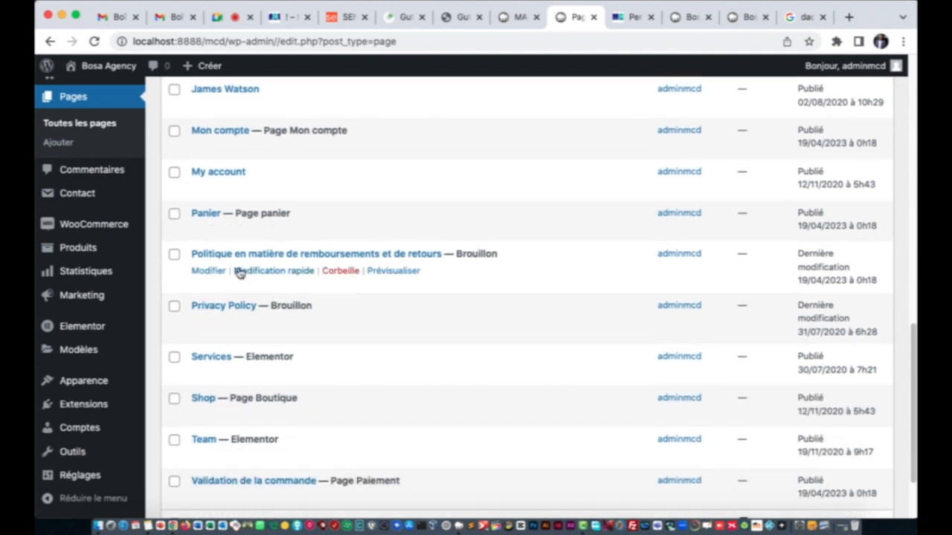
{"action": "scroll", "coordinate": [266, 367], "scroll_direction": "down", "scroll_amount": 3}
{"action": "scroll", "coordinate": [261, 356], "scroll_direction": "up", "scroll_amount": 4}
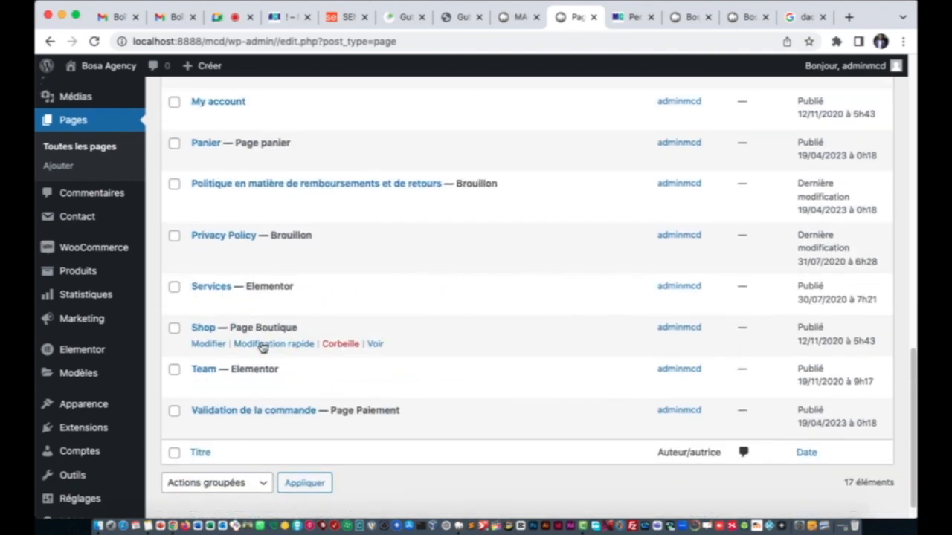
{"action": "scroll", "coordinate": [261, 215], "scroll_direction": "up", "scroll_amount": 2}
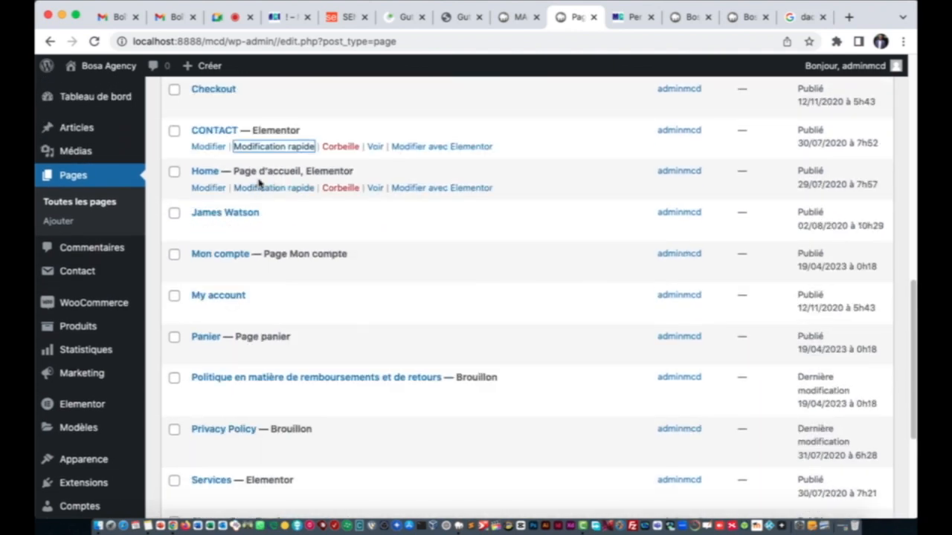
Step: Quick-edit the Home page: set title ACCUEIL and slug accueil, then update it
{"action": "left_click", "coordinate": [272, 188]}
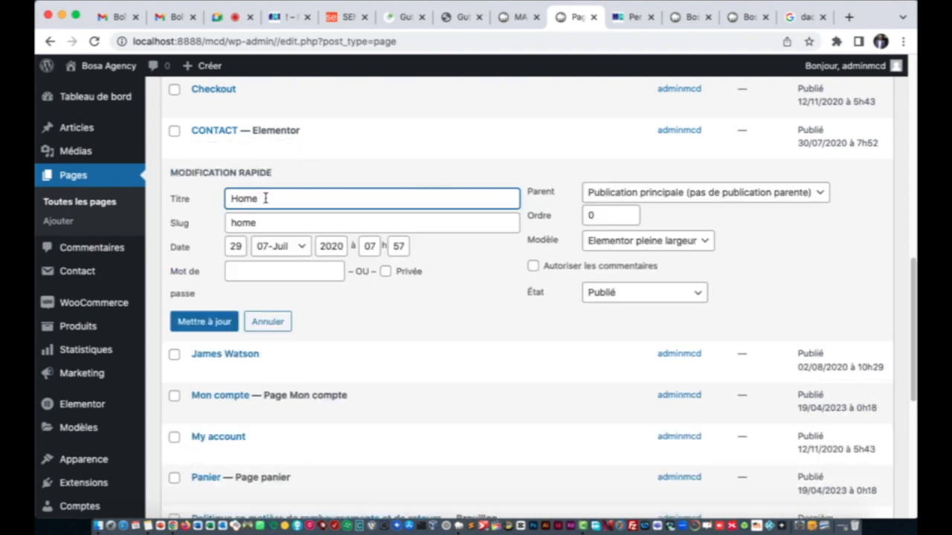
{"action": "key", "text": "BackSpace"}
{"action": "key", "text": "BackSpace"}
{"action": "key", "text": "BackSpace"}
{"action": "type", "text": "ACCUE"}
{"action": "left_click", "coordinate": [265, 223]}
{"action": "key", "text": "BackSpace"}
{"action": "key", "text": "BackSpace"}
{"action": "key", "text": "BackSpace"}
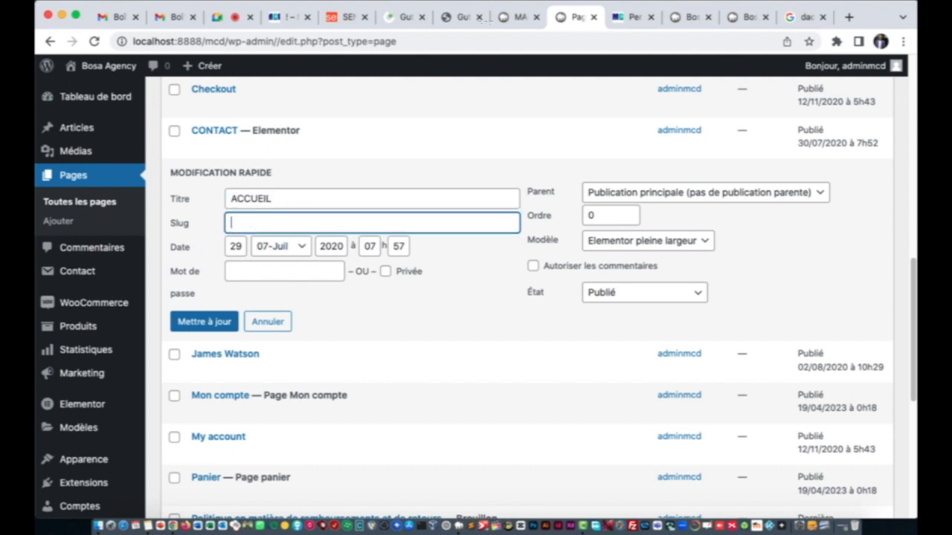
{"action": "type", "text": "accueil"}
{"action": "left_click", "coordinate": [229, 323]}
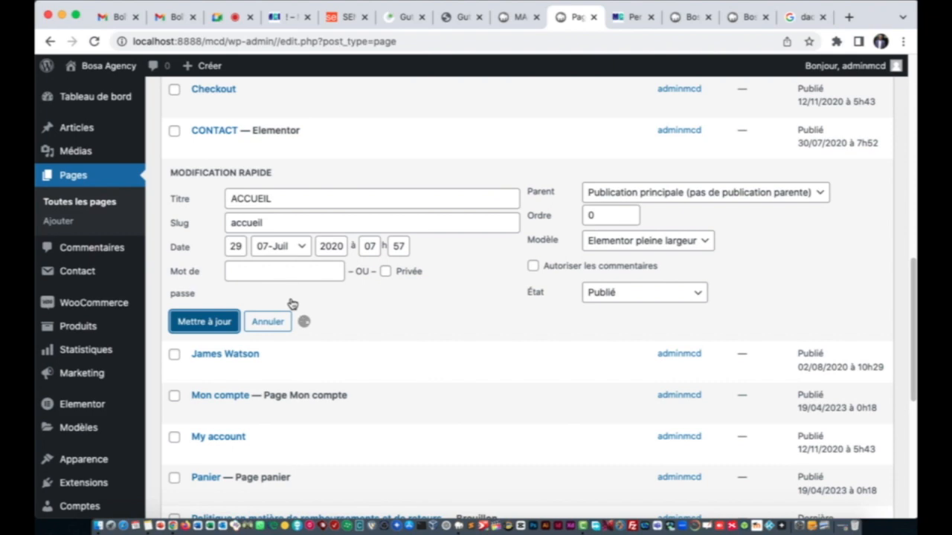
{"action": "scroll", "coordinate": [277, 305], "scroll_direction": "down", "scroll_amount": 3}
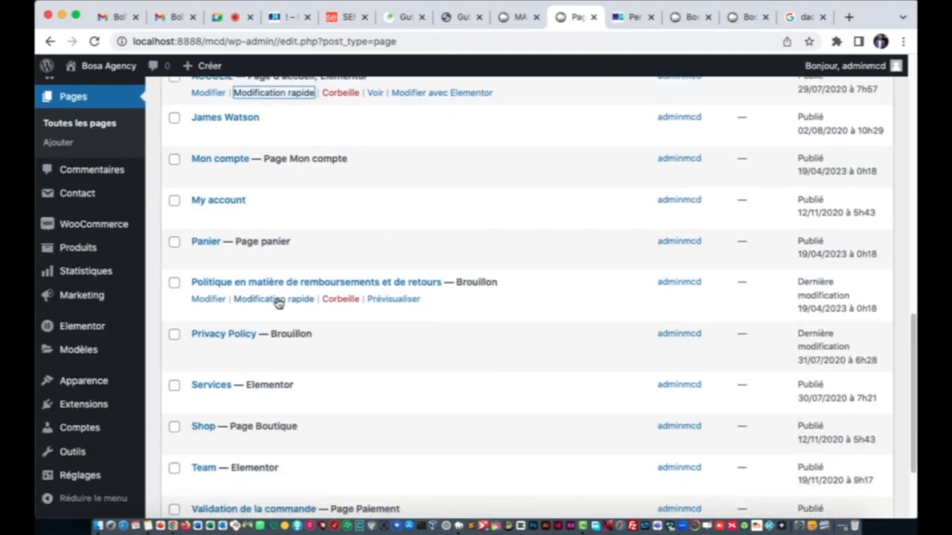
{"action": "scroll", "coordinate": [277, 308], "scroll_direction": "down", "scroll_amount": 3}
{"action": "scroll", "coordinate": [276, 309], "scroll_direction": "up", "scroll_amount": 10}
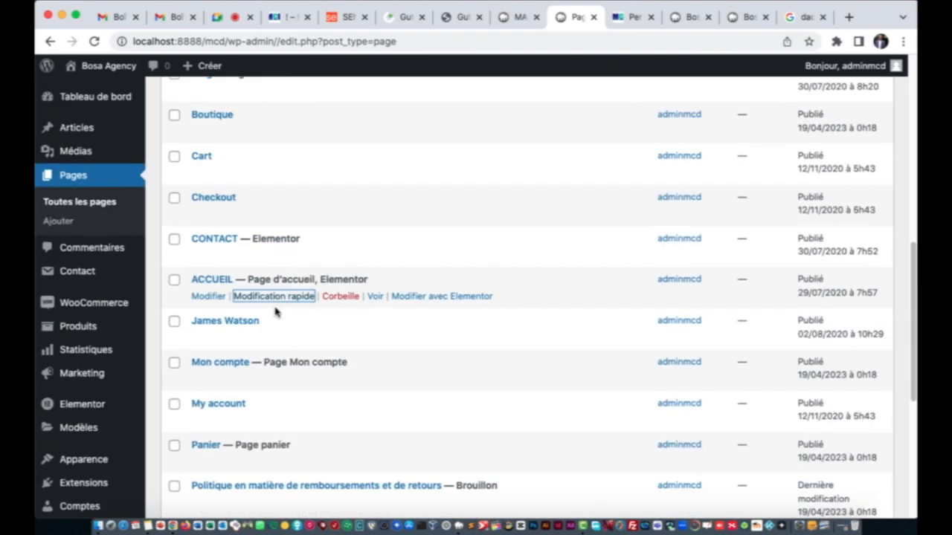
{"action": "scroll", "coordinate": [287, 244], "scroll_direction": "down", "scroll_amount": 9}
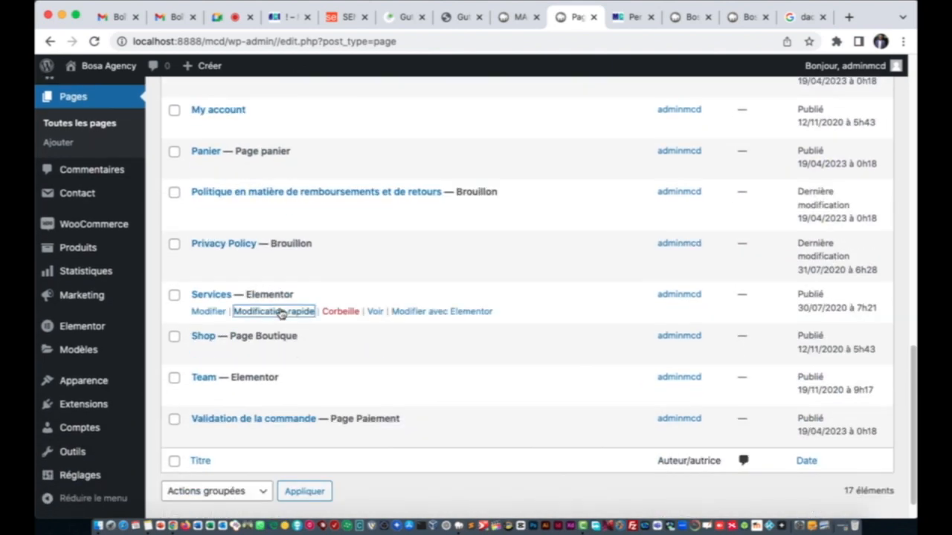
Step: Quick-edit the Services page: set title NOS FORMATIONS and slug nos-formations, then update it
{"action": "left_click", "coordinate": [277, 312]}
{"action": "left_click_drag", "start_coordinate": [278, 318], "coordinate": [225, 321]}
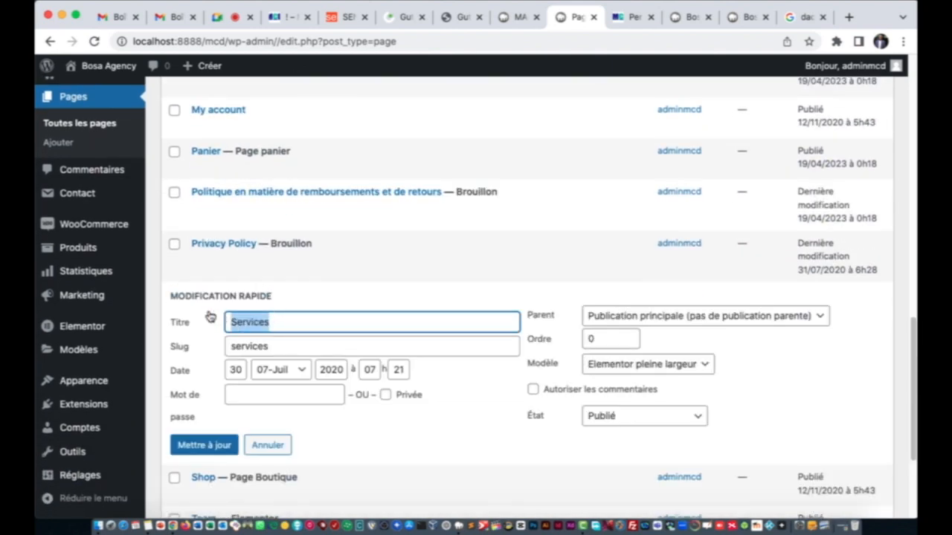
{"action": "type", "text": "NOS FORMAT"}
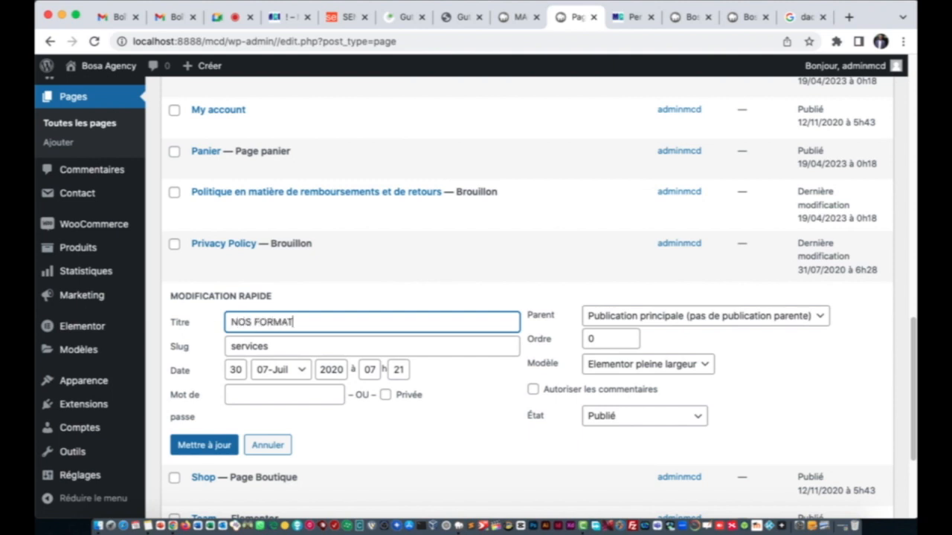
{"action": "type", "text": "IONS"}
{"action": "left_click", "coordinate": [252, 344]}
{"action": "double_click", "coordinate": [252, 344]}
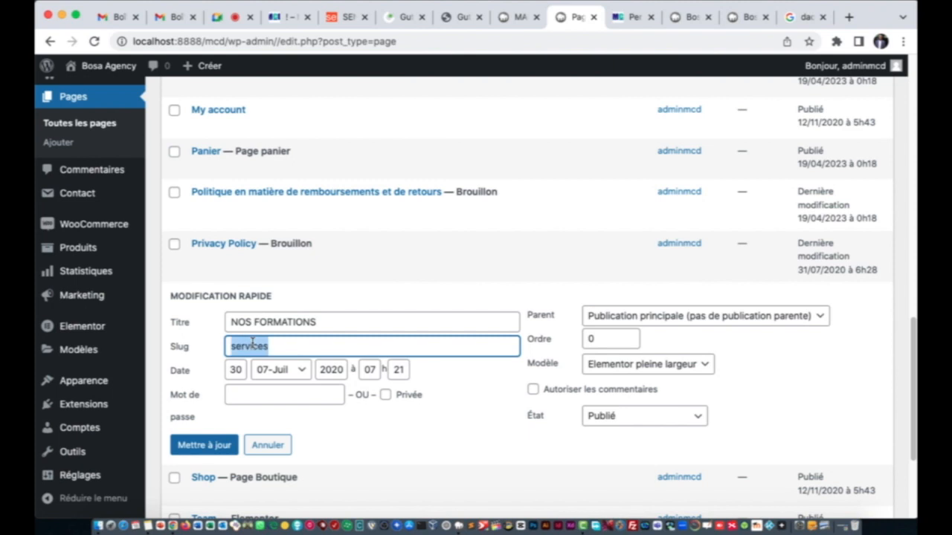
{"action": "key", "text": "BackSpace"}
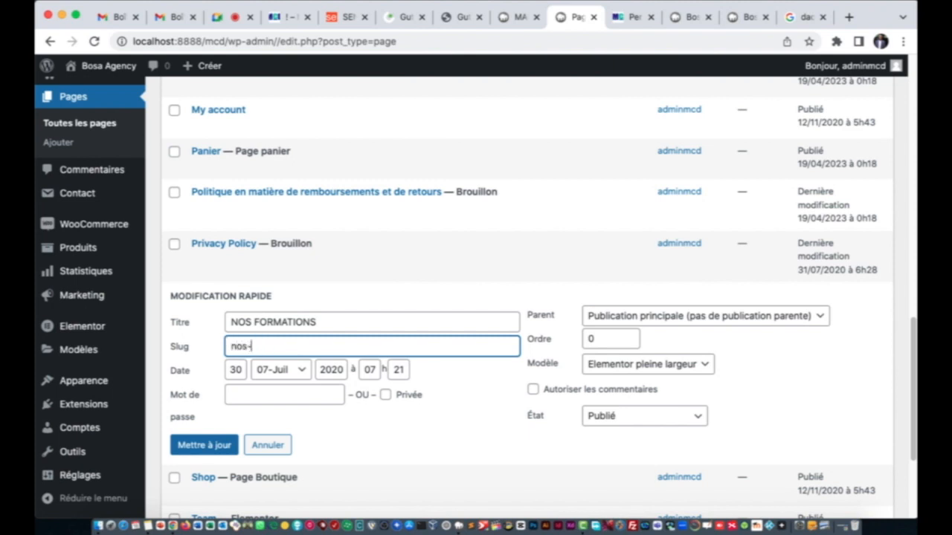
{"action": "type", "text": "nos-formations"}
{"action": "left_click", "coordinate": [222, 445]}
{"action": "scroll", "coordinate": [387, 311], "scroll_direction": "down", "scroll_amount": 1}
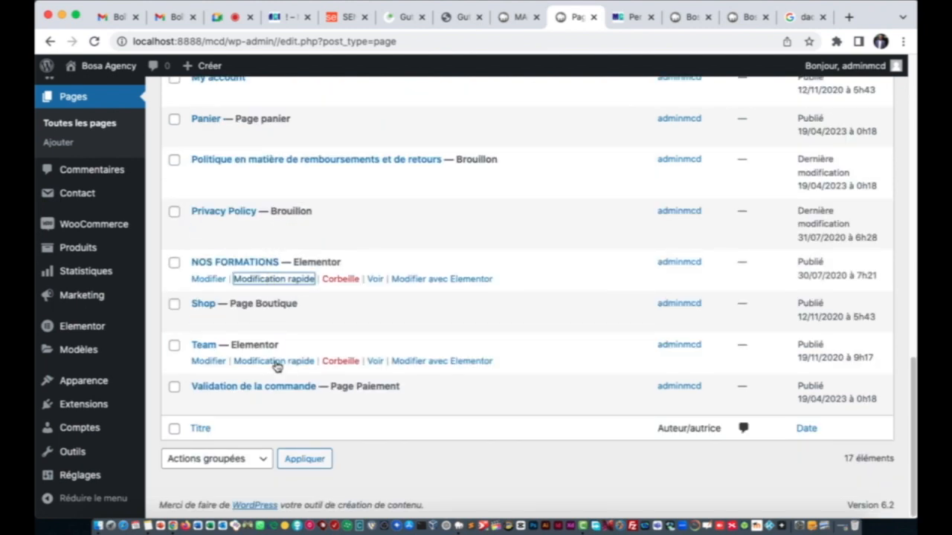
Step: Quick-edit the Team page: set title NOTRE ÉQUIPE and slug notre-équipe, then update it
{"action": "left_click", "coordinate": [273, 361]}
{"action": "double_click", "coordinate": [271, 370]}
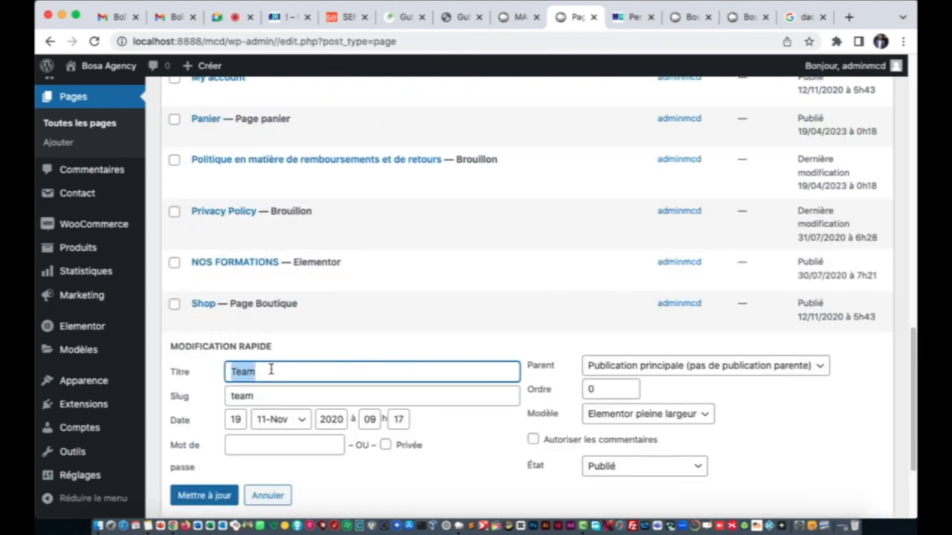
{"action": "type", "text": "NOTRE"}
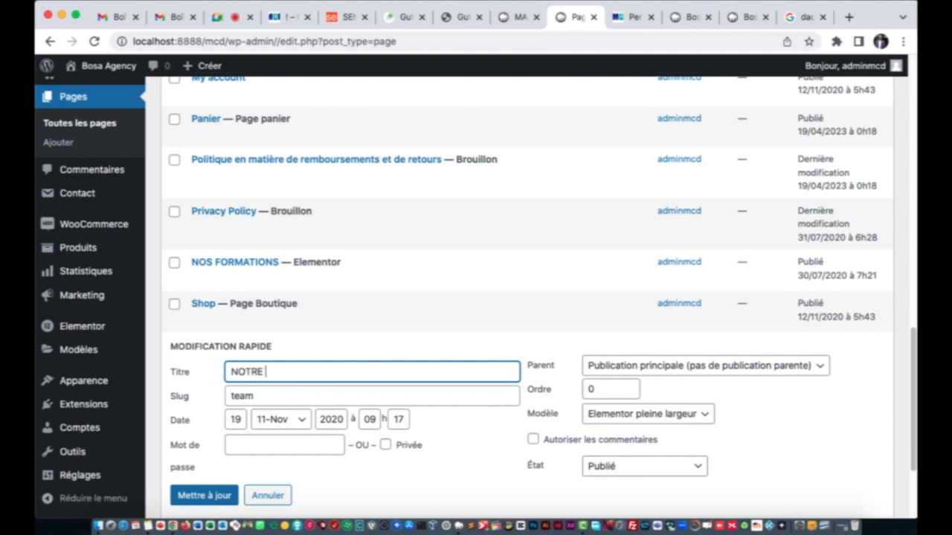
{"action": "type", "text": " ÉQUIPE"}
{"action": "double_click", "coordinate": [291, 402]}
{"action": "type", "text": "notre-équipe"}
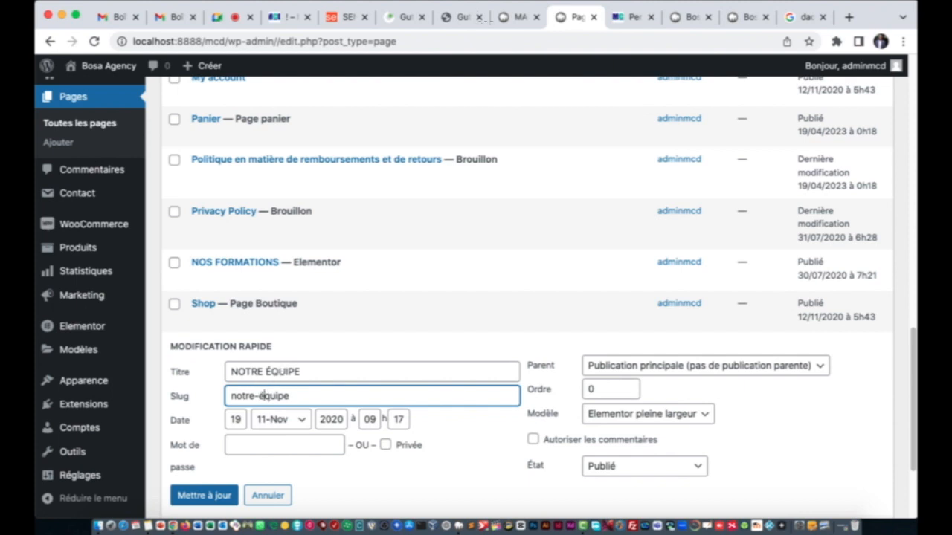
{"action": "left_click", "coordinate": [264, 371]}
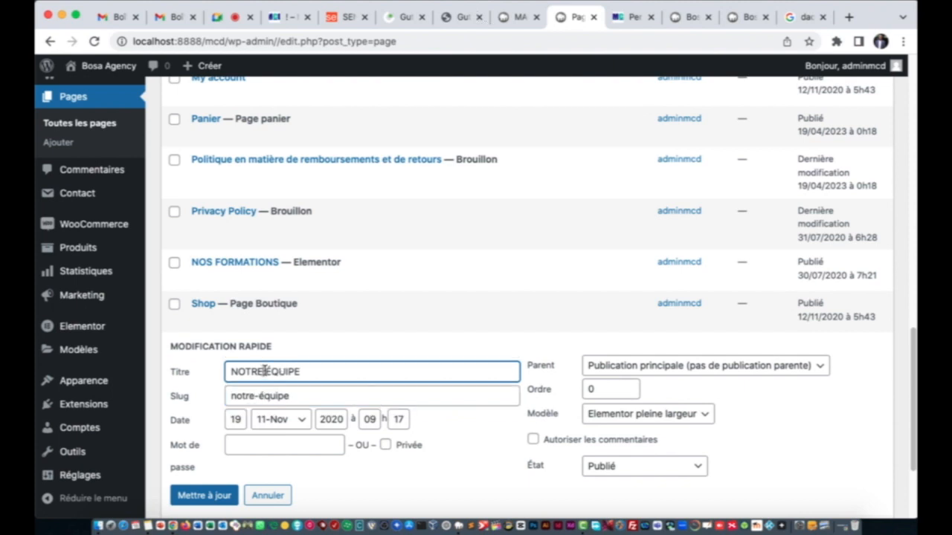
{"action": "left_click", "coordinate": [289, 396]}
{"action": "left_click", "coordinate": [204, 497]}
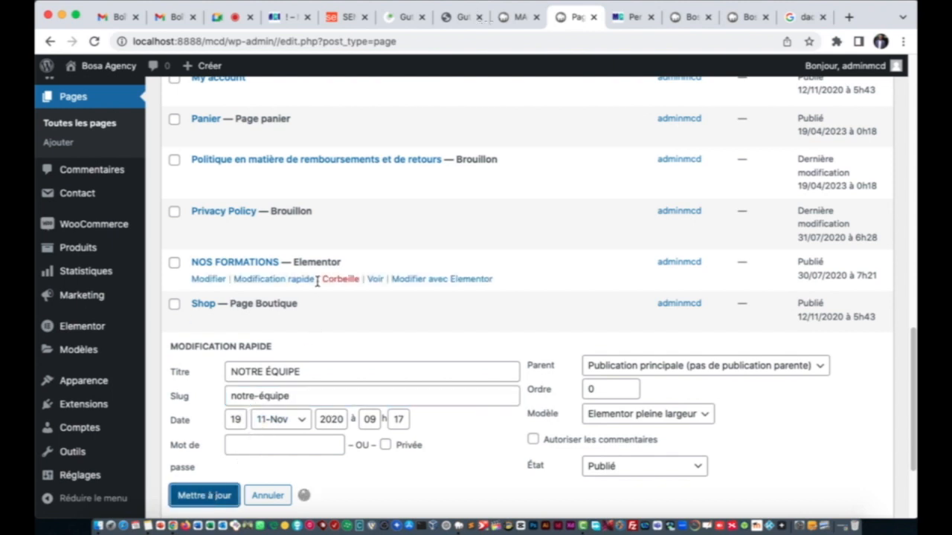
{"action": "scroll", "coordinate": [319, 291], "scroll_direction": "up", "scroll_amount": 5}
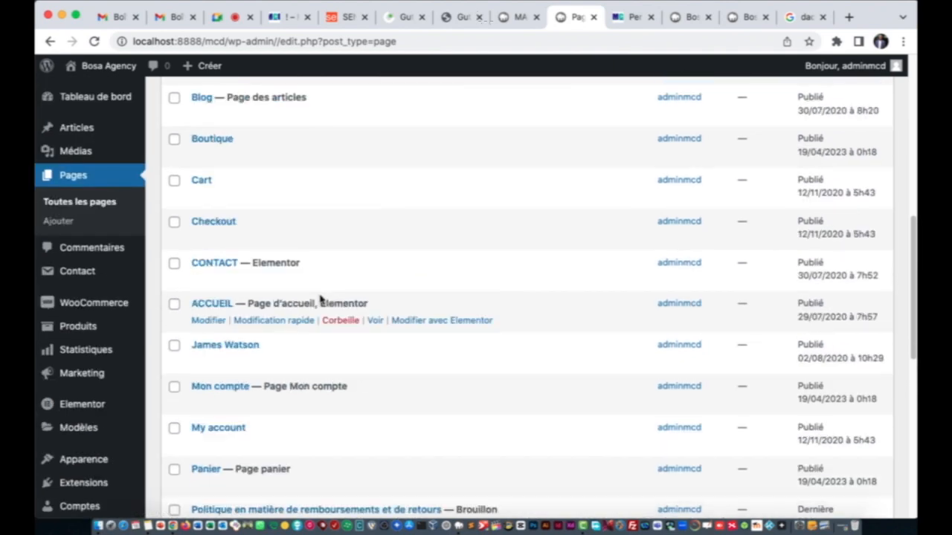
{"action": "scroll", "coordinate": [320, 298], "scroll_direction": "up", "scroll_amount": 3}
{"action": "scroll", "coordinate": [319, 302], "scroll_direction": "down", "scroll_amount": 10}
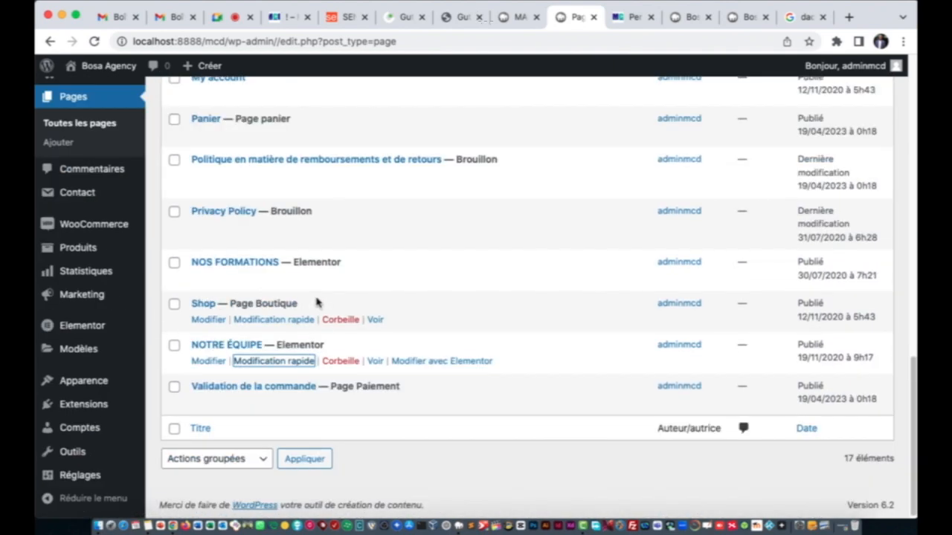
Step: Reload the MCD homepage and scroll through it to check the renamed pages
{"action": "left_click", "coordinate": [738, 18]}
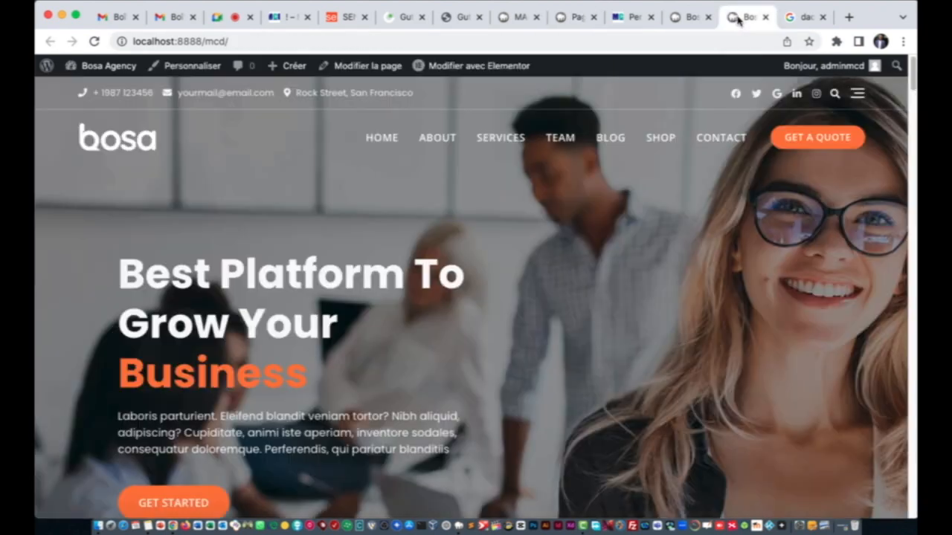
{"action": "left_click", "coordinate": [94, 41]}
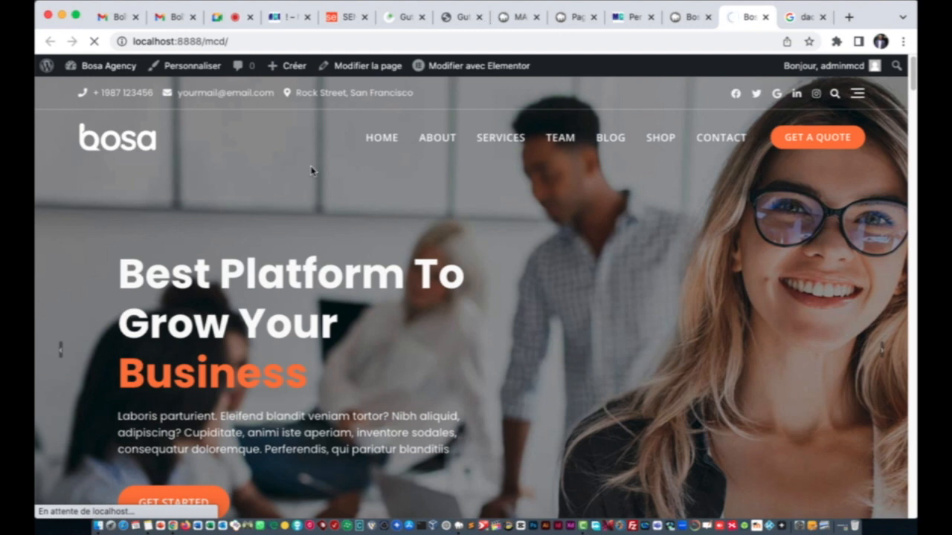
{"action": "left_click", "coordinate": [636, 18]}
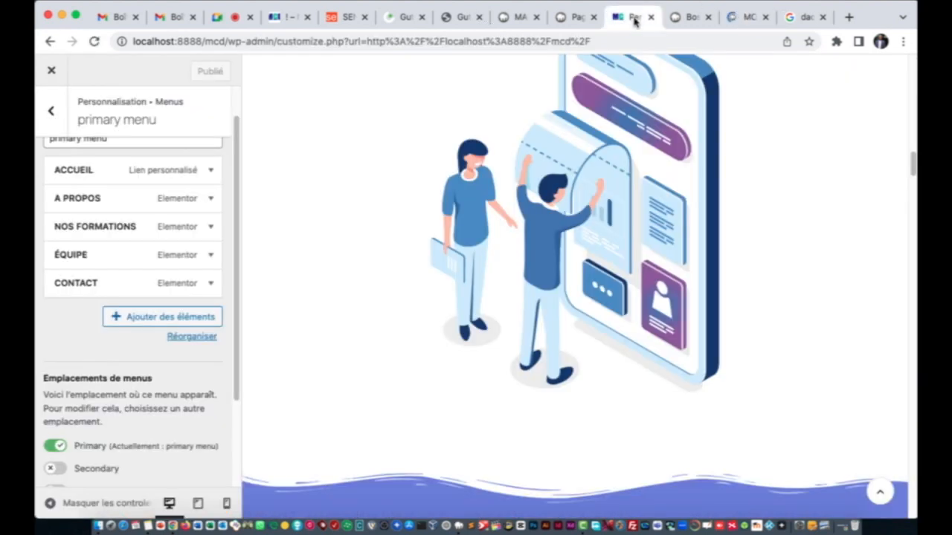
{"action": "left_click", "coordinate": [740, 18]}
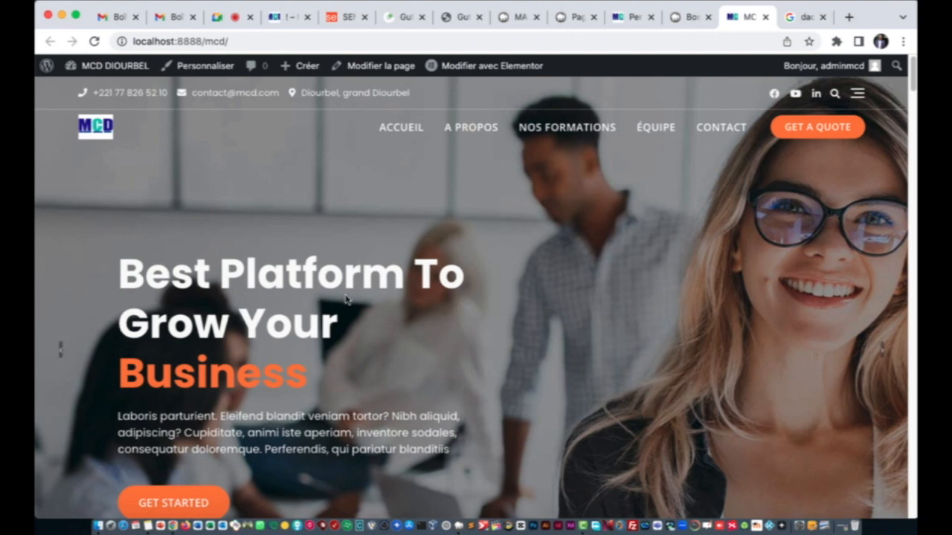
{"action": "scroll", "coordinate": [421, 287], "scroll_direction": "down", "scroll_amount": 10}
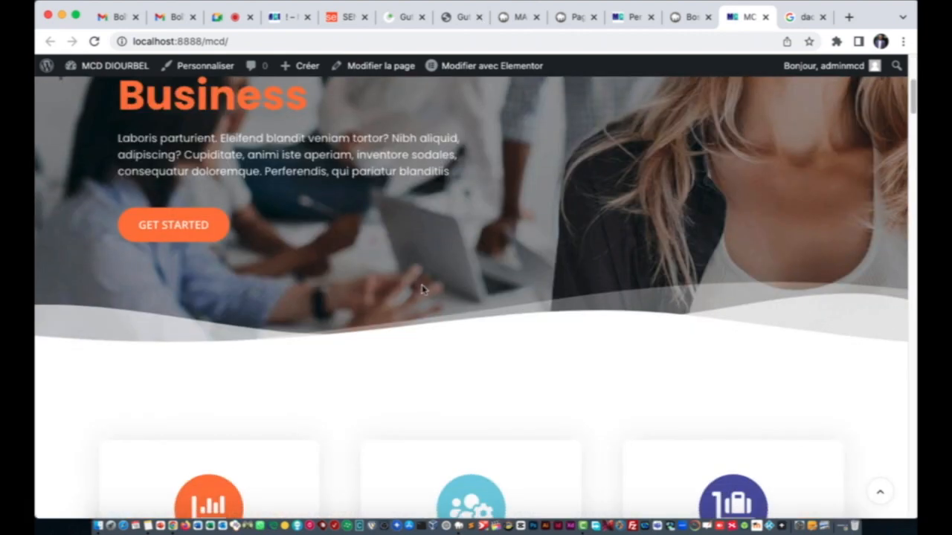
{"action": "scroll", "coordinate": [459, 205], "scroll_direction": "up", "scroll_amount": 2}
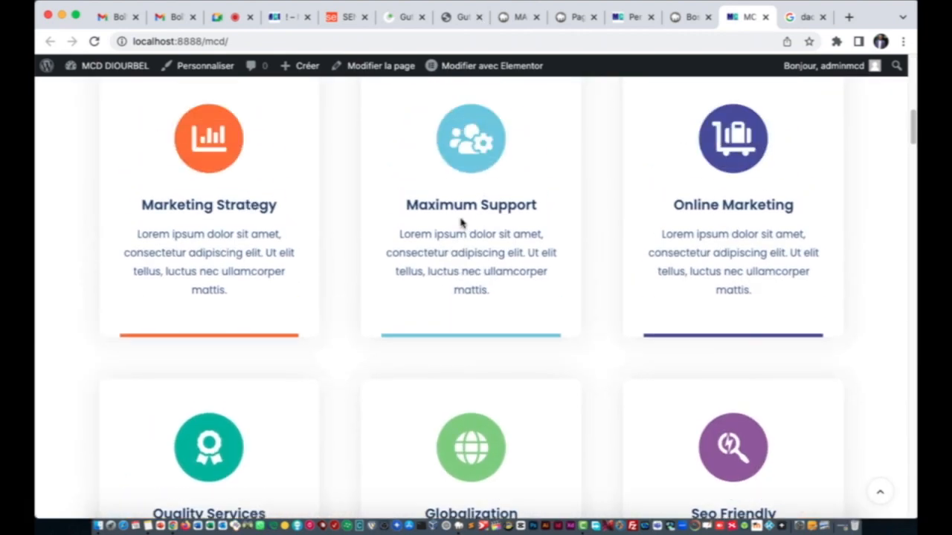
{"action": "scroll", "coordinate": [460, 223], "scroll_direction": "up", "scroll_amount": 8}
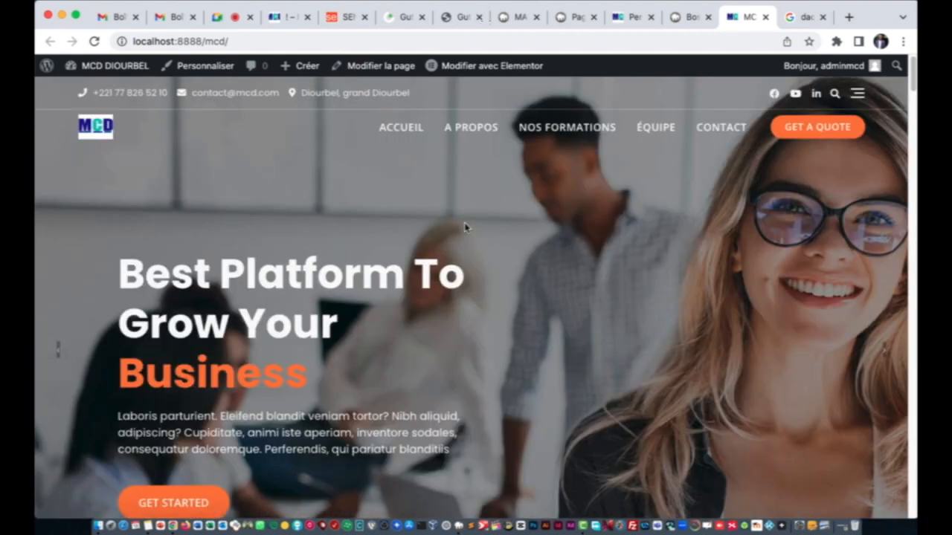
Step: Reload the Bosa demo page for comparison, then return to the primary menu editor
{"action": "left_click", "coordinate": [691, 16]}
{"action": "left_click", "coordinate": [734, 21]}
{"action": "left_click", "coordinate": [692, 17]}
{"action": "left_click", "coordinate": [94, 40]}
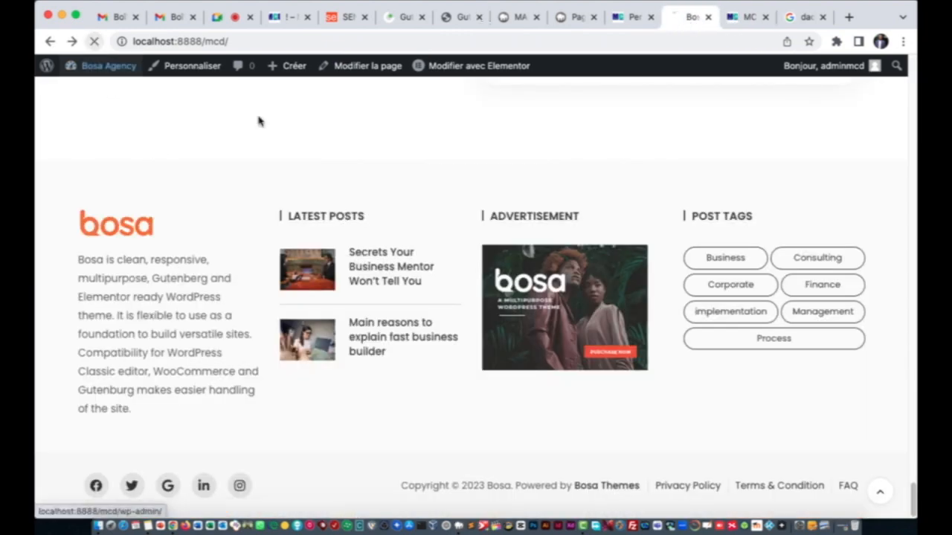
{"action": "scroll", "coordinate": [443, 227], "scroll_direction": "up", "scroll_amount": 20}
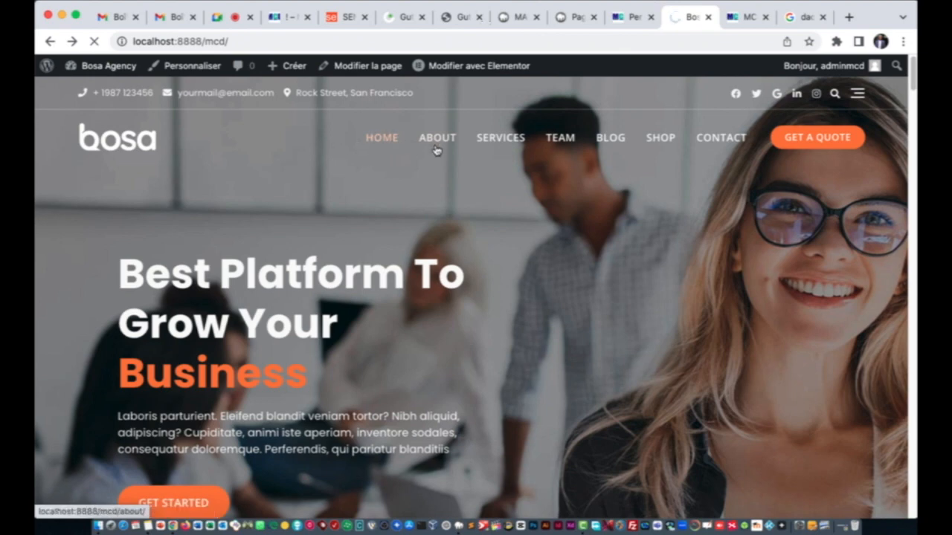
{"action": "left_click", "coordinate": [633, 18]}
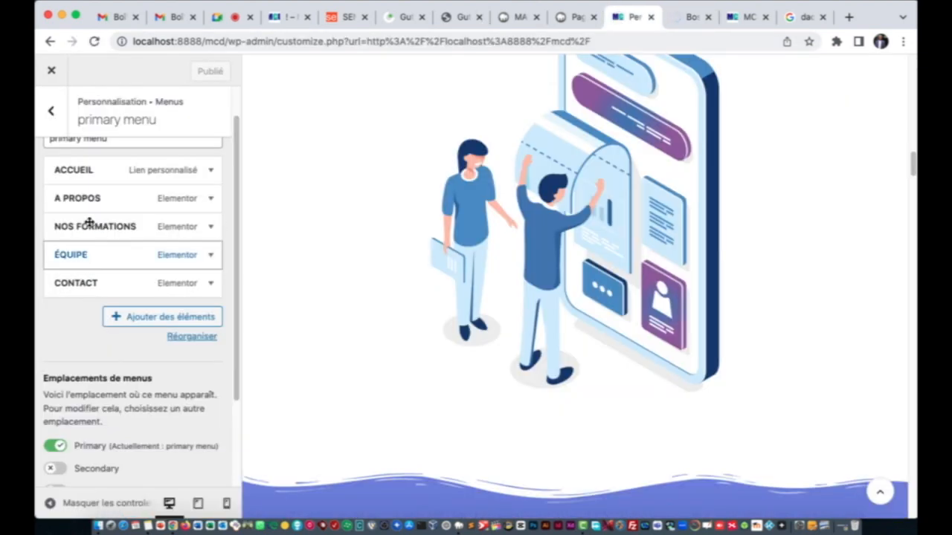
Step: Go back to the menus list and glance at the live MCD homepage
{"action": "scroll", "coordinate": [134, 334], "scroll_direction": "down", "scroll_amount": 3}
{"action": "scroll", "coordinate": [127, 323], "scroll_direction": "up", "scroll_amount": 3}
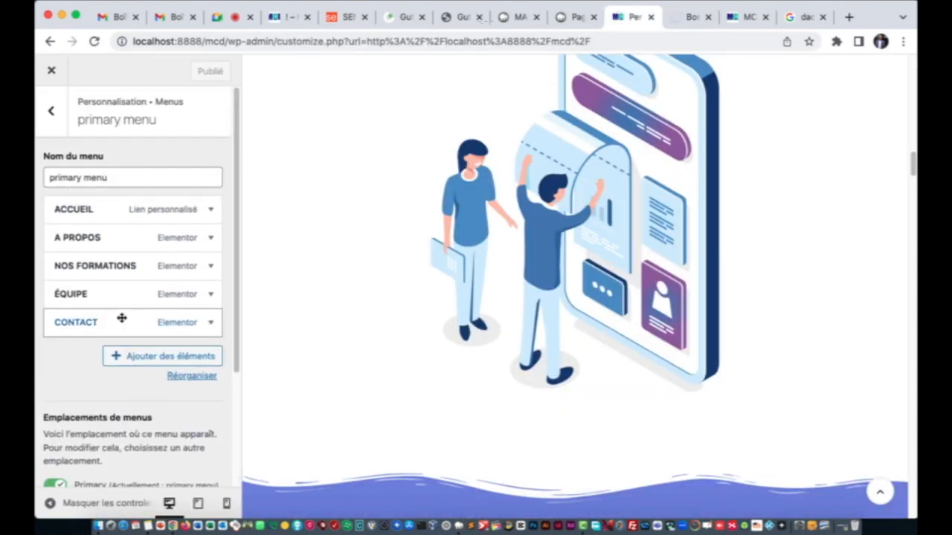
{"action": "left_click", "coordinate": [52, 111]}
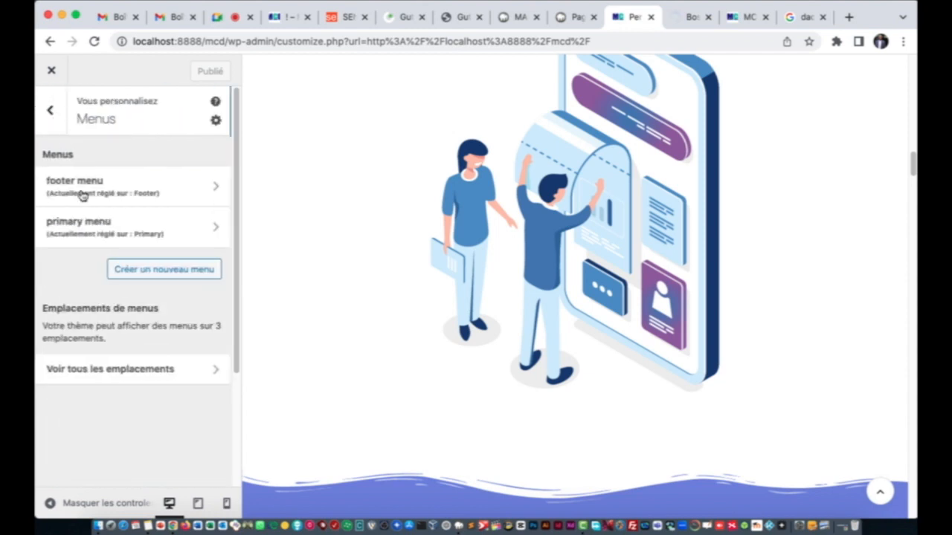
{"action": "left_click", "coordinate": [740, 20]}
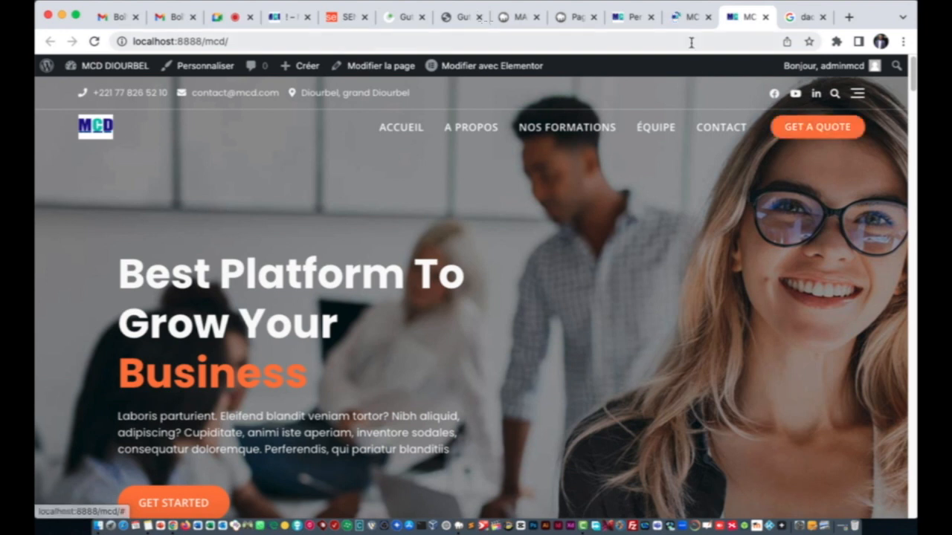
{"action": "left_click", "coordinate": [633, 20]}
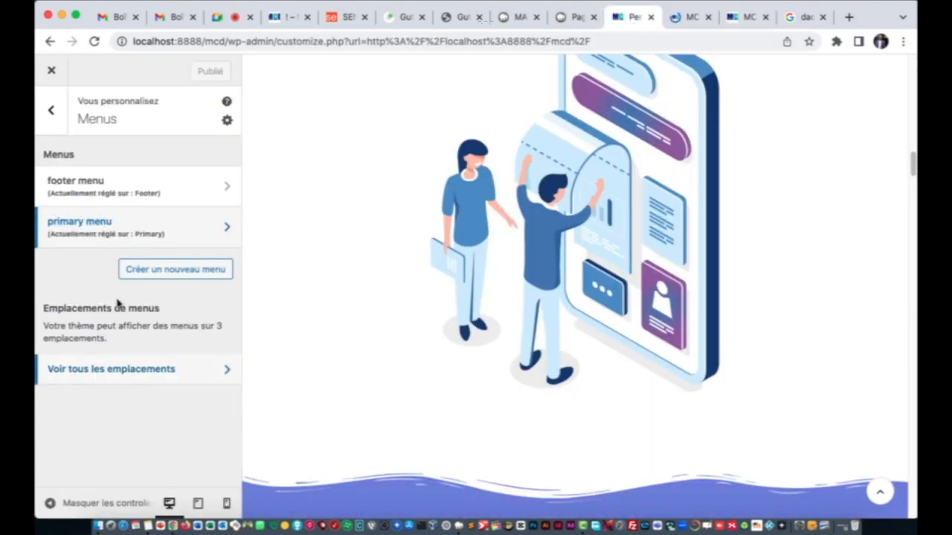
Step: Confirm in the homepage settings that the static front page is still Home
{"action": "left_click", "coordinate": [57, 119]}
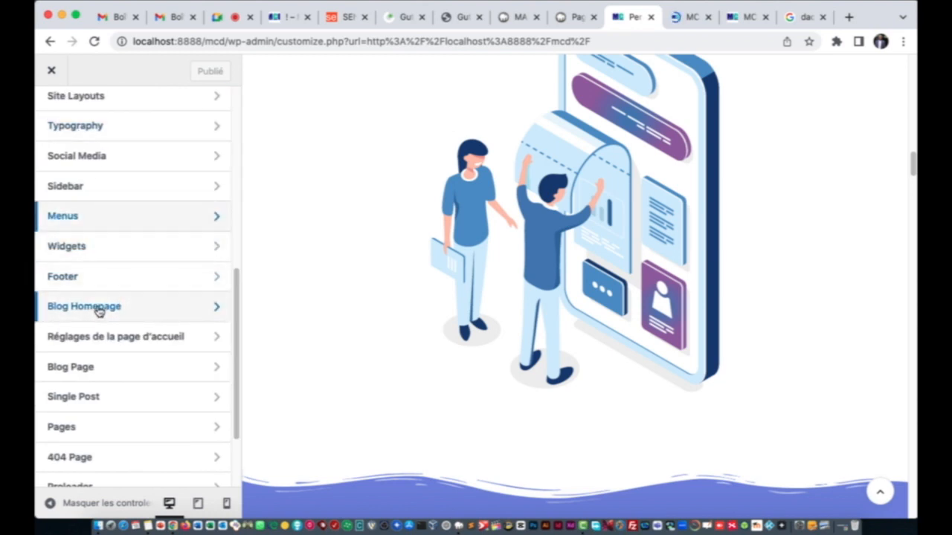
{"action": "left_click", "coordinate": [97, 347]}
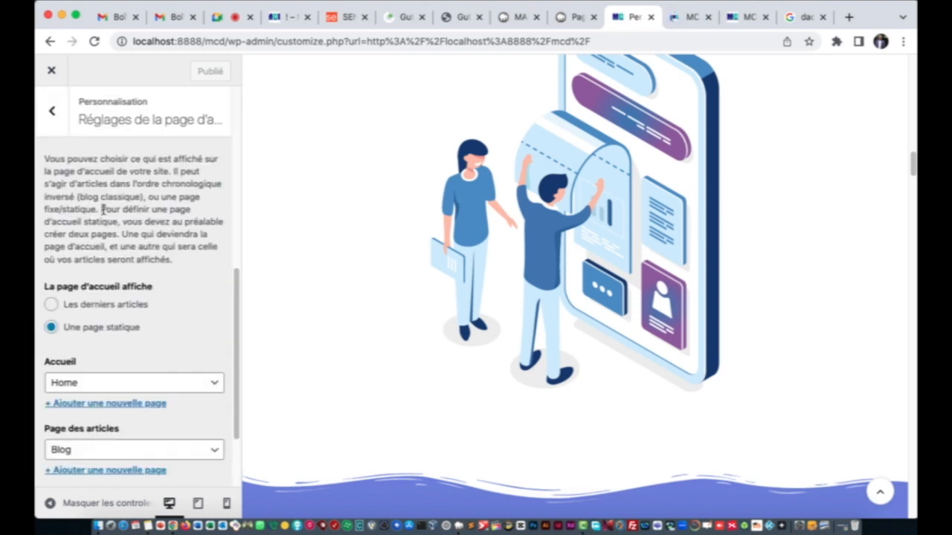
{"action": "left_click", "coordinate": [124, 371]}
{"action": "left_click", "coordinate": [136, 207]}
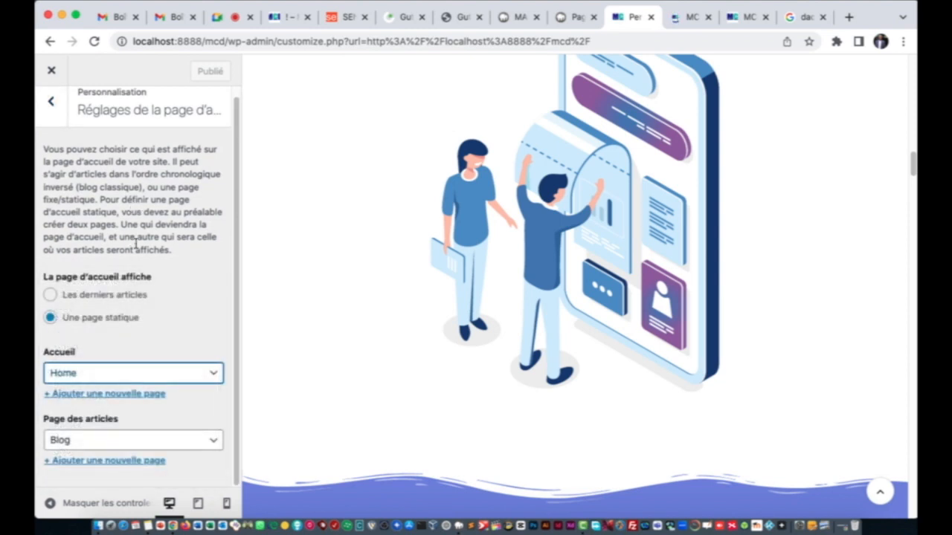
{"action": "scroll", "coordinate": [135, 246], "scroll_direction": "up", "scroll_amount": 1}
{"action": "left_click", "coordinate": [58, 111]}
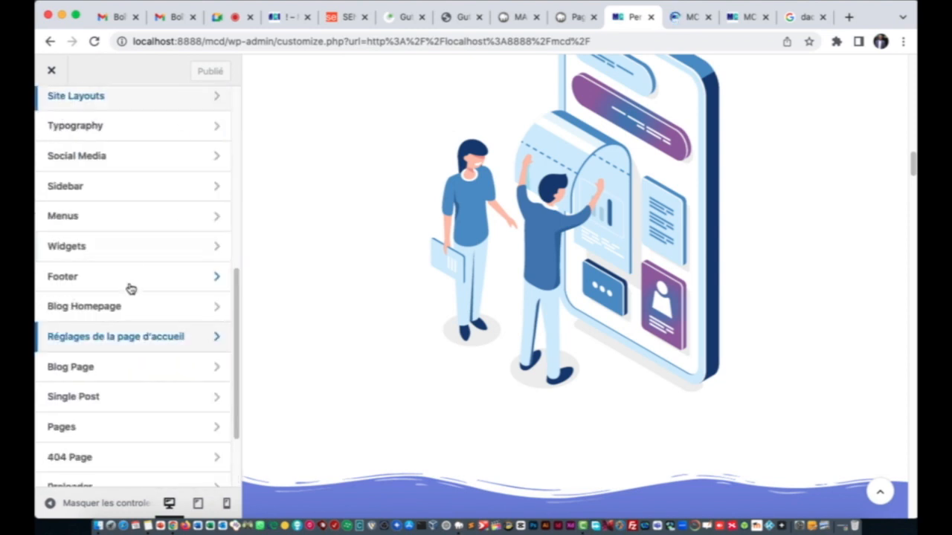
Step: Open the Header settings section, then view the live MCD homepage
{"action": "scroll", "coordinate": [122, 319], "scroll_direction": "down", "scroll_amount": 4}
{"action": "scroll", "coordinate": [119, 320], "scroll_direction": "up", "scroll_amount": 6}
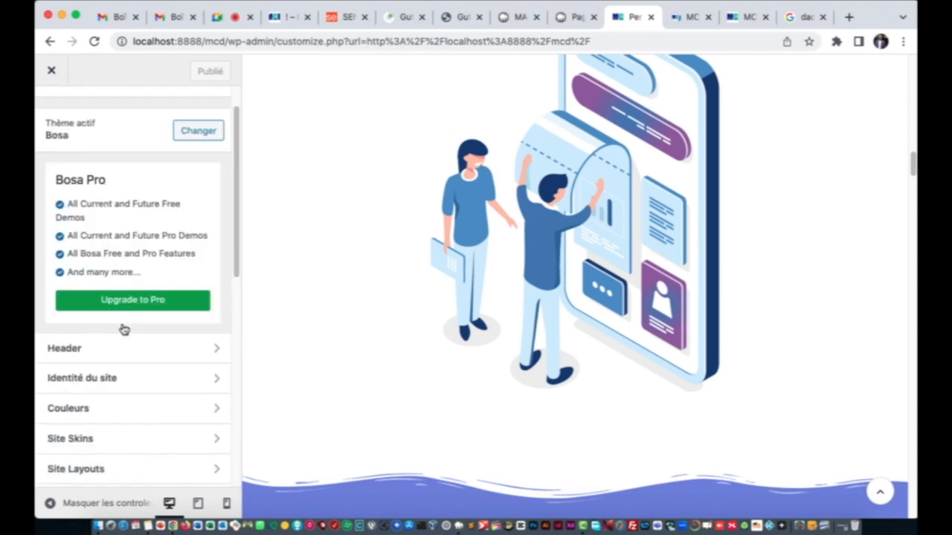
{"action": "scroll", "coordinate": [138, 335], "scroll_direction": "down", "scroll_amount": 3}
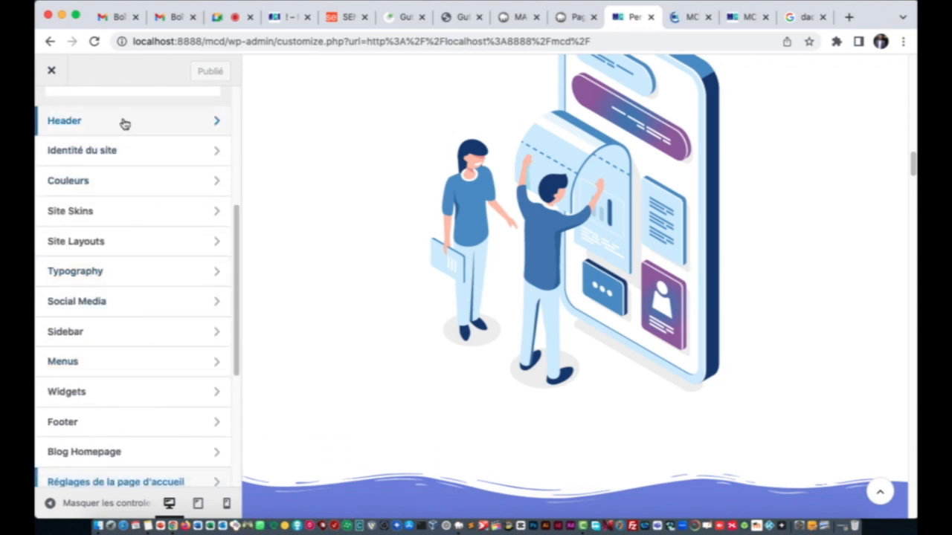
{"action": "left_click", "coordinate": [125, 122]}
{"action": "left_click", "coordinate": [744, 17]}
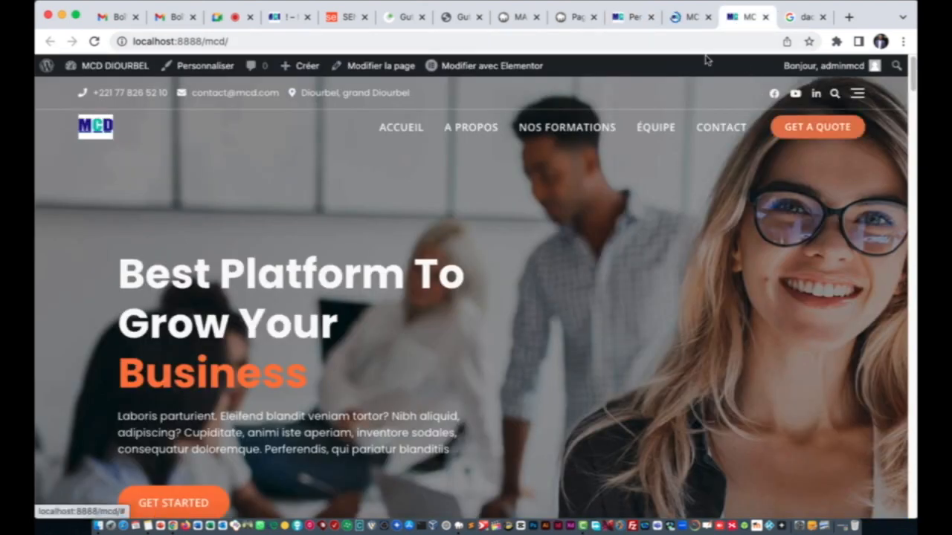
Step: Change Header Style Button 1 text from 'get a quote' to INSCRIPTION and publish
{"action": "left_click", "coordinate": [631, 17]}
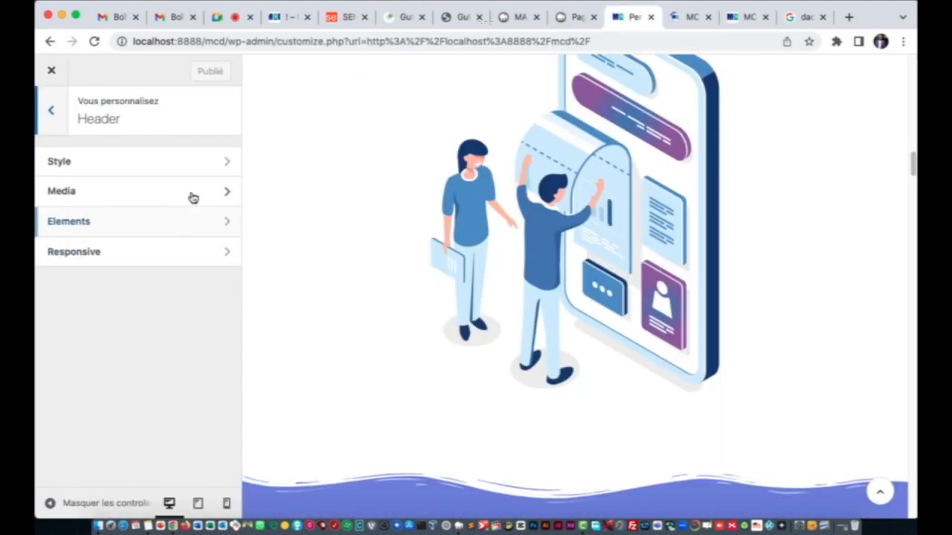
{"action": "left_click", "coordinate": [152, 167]}
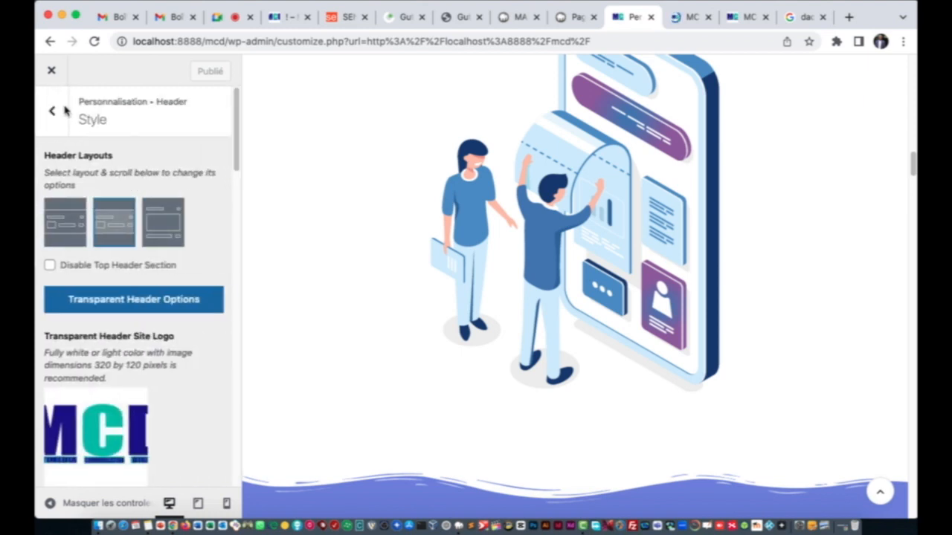
{"action": "scroll", "coordinate": [123, 253], "scroll_direction": "down", "scroll_amount": 10}
{"action": "scroll", "coordinate": [118, 253], "scroll_direction": "down", "scroll_amount": 10}
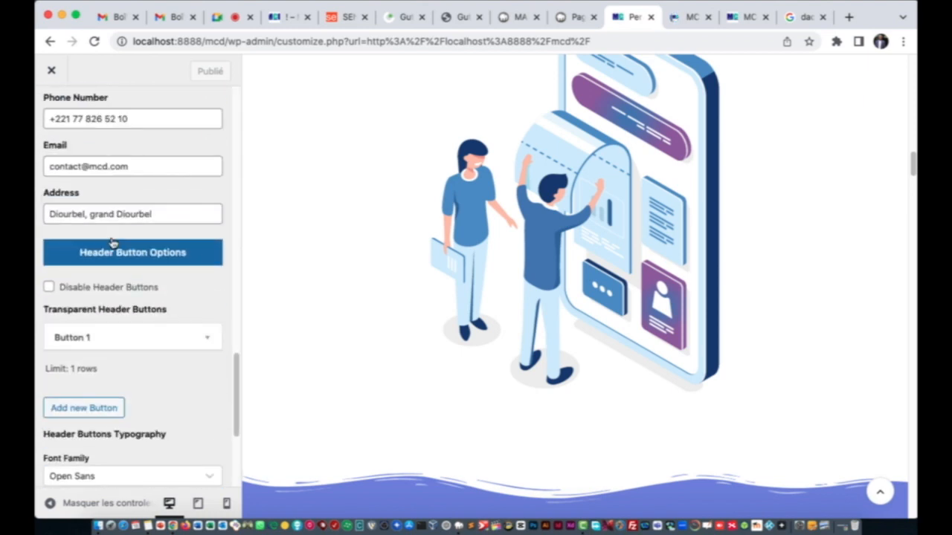
{"action": "left_click", "coordinate": [111, 206]}
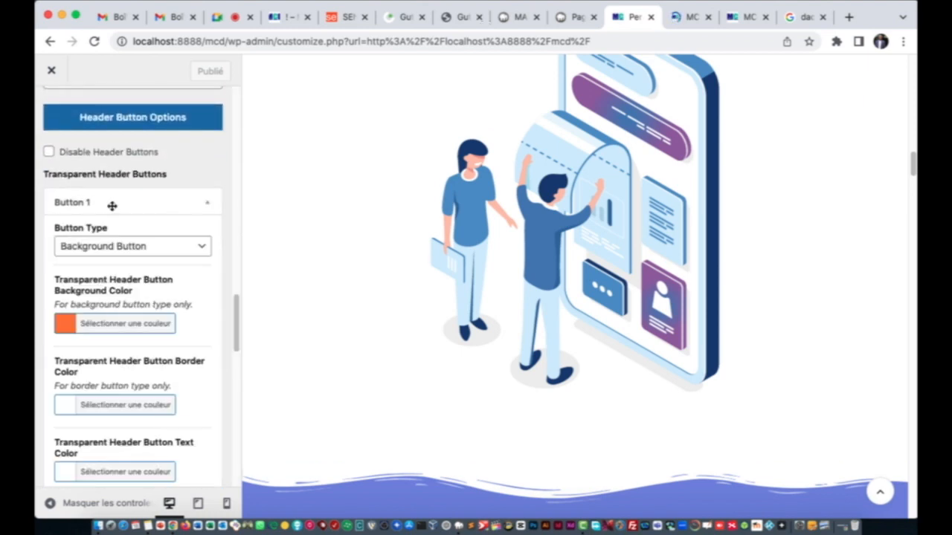
{"action": "scroll", "coordinate": [139, 310], "scroll_direction": "down", "scroll_amount": 7}
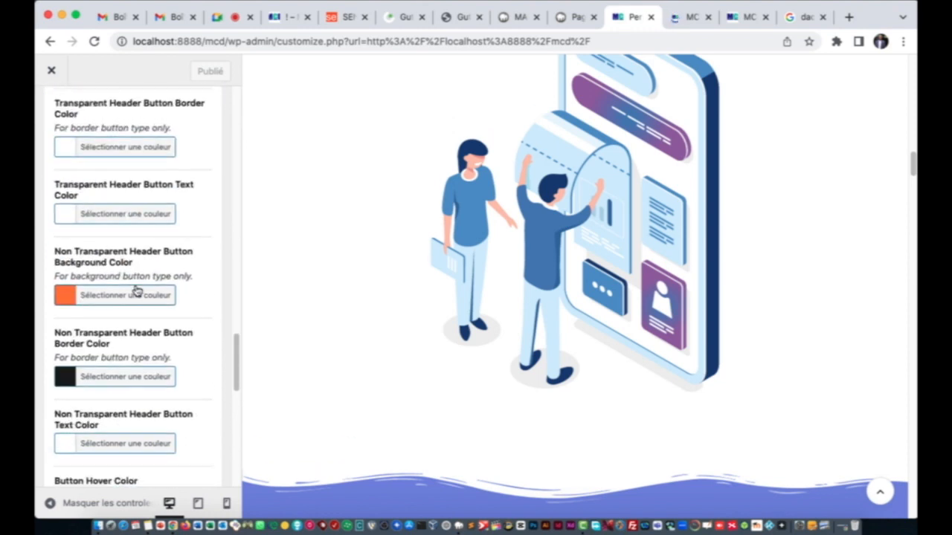
{"action": "left_click_drag", "start_coordinate": [111, 297], "coordinate": [41, 296]}
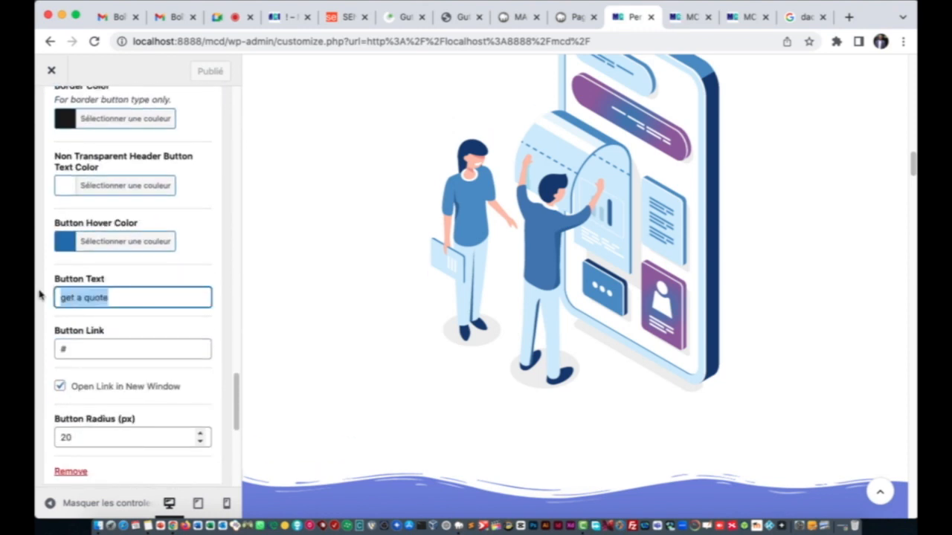
{"action": "type", "text": "INSCRIPTION"}
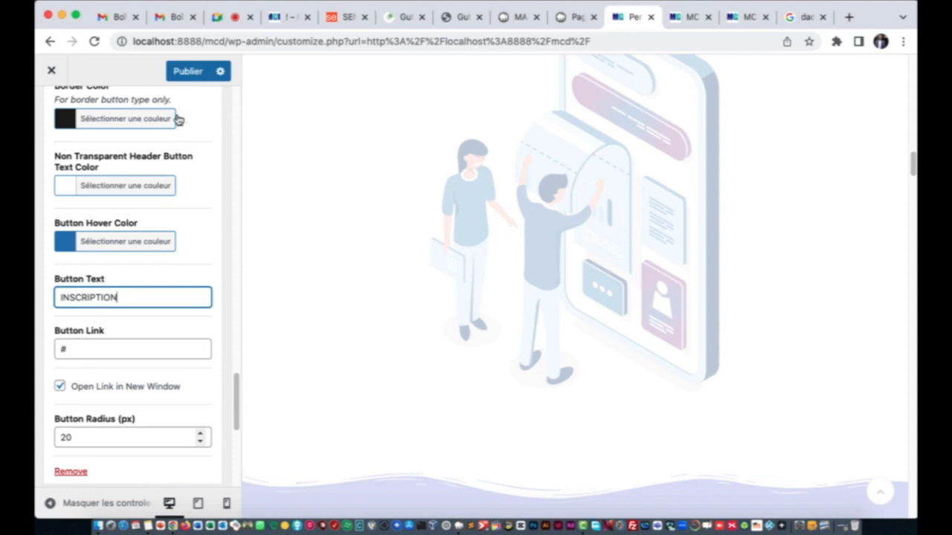
{"action": "left_click", "coordinate": [192, 76]}
{"action": "scroll", "coordinate": [181, 269], "scroll_direction": "up", "scroll_amount": 16}
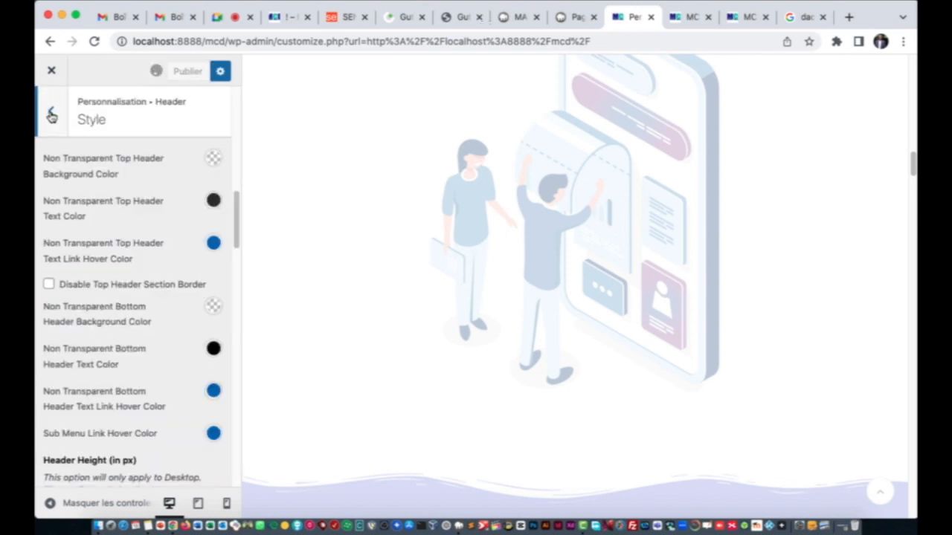
{"action": "left_click", "coordinate": [50, 113]}
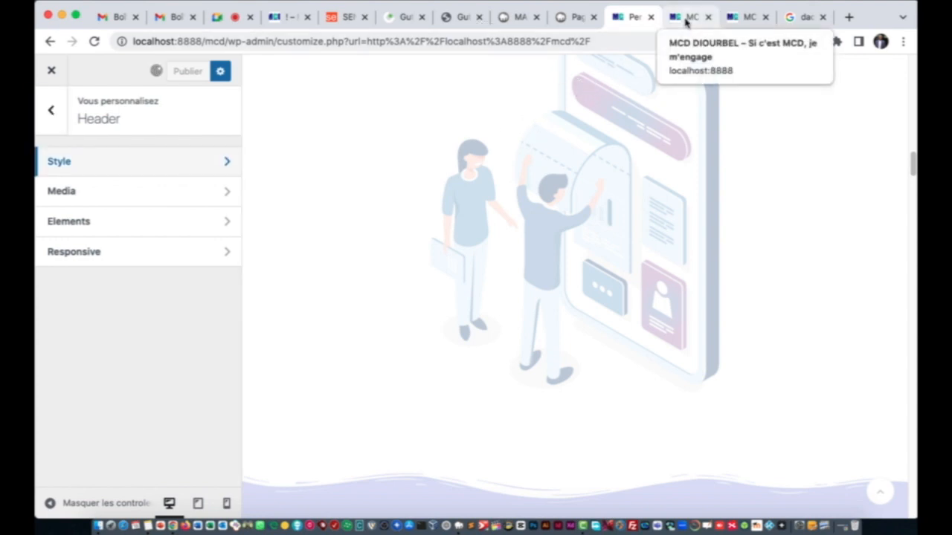
Step: Switch to the live MCD DIOURBEL homepage and reload it
{"action": "left_click", "coordinate": [732, 20]}
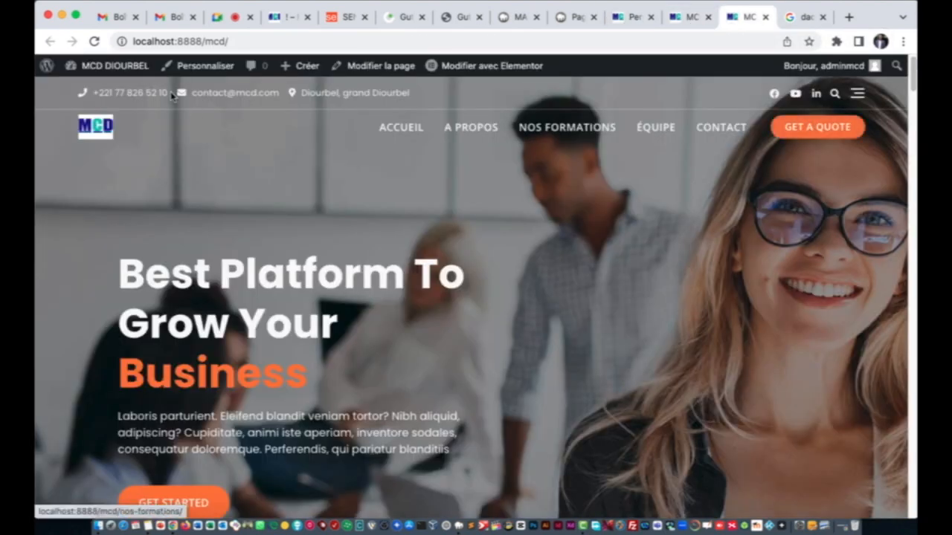
{"action": "left_click", "coordinate": [97, 42]}
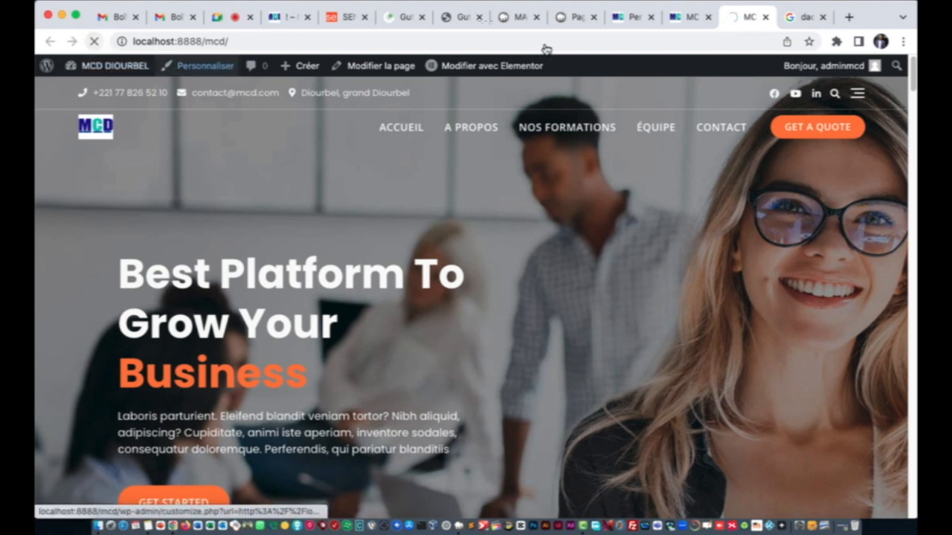
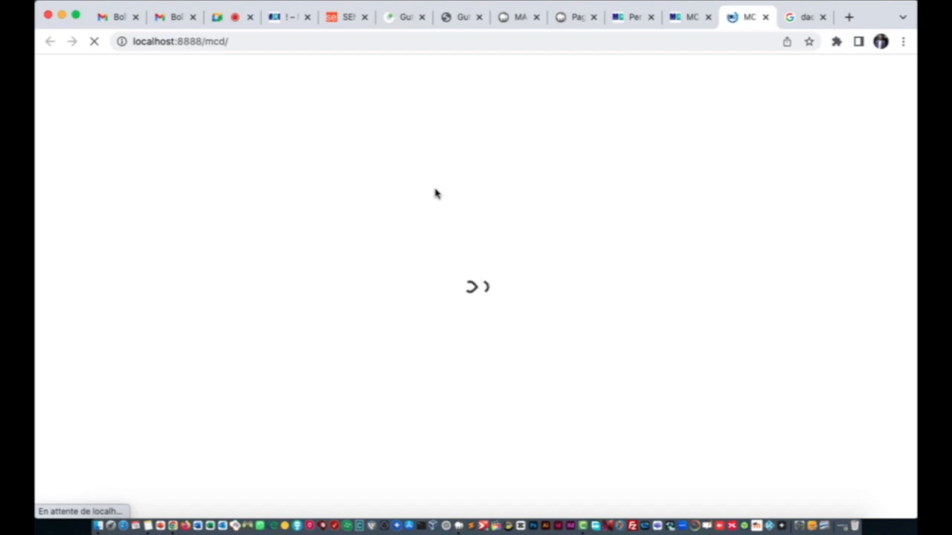
Step: Show the loaded MCD DIOURBEL homepage with its Accueil, A propos, Nos formations, Équipe and Contact menu
{"action": "left_click", "coordinate": [699, 18]}
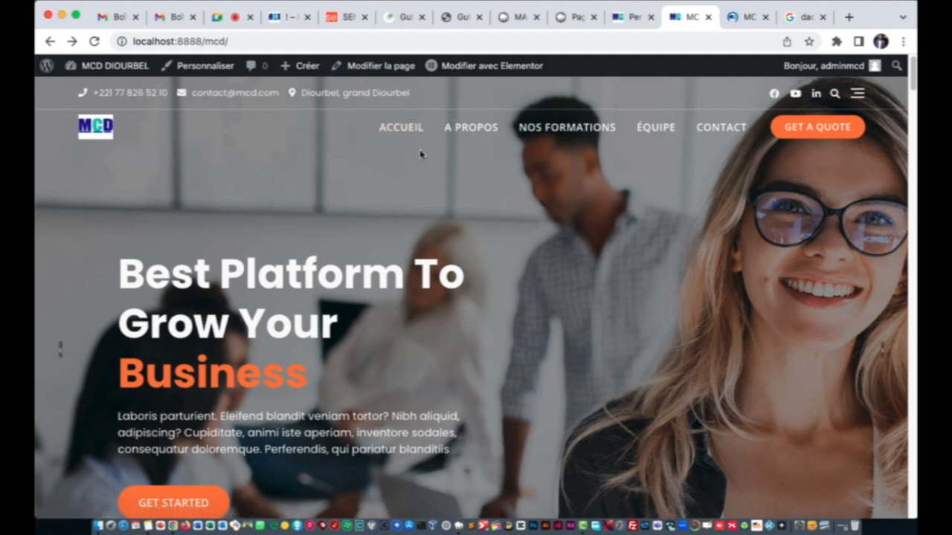
Step: Open the A PROPOS, NOS FORMATIONS, ÉQUIPE and CONTACT menu pages each in a background tab
{"action": "right_click", "coordinate": [472, 130]}
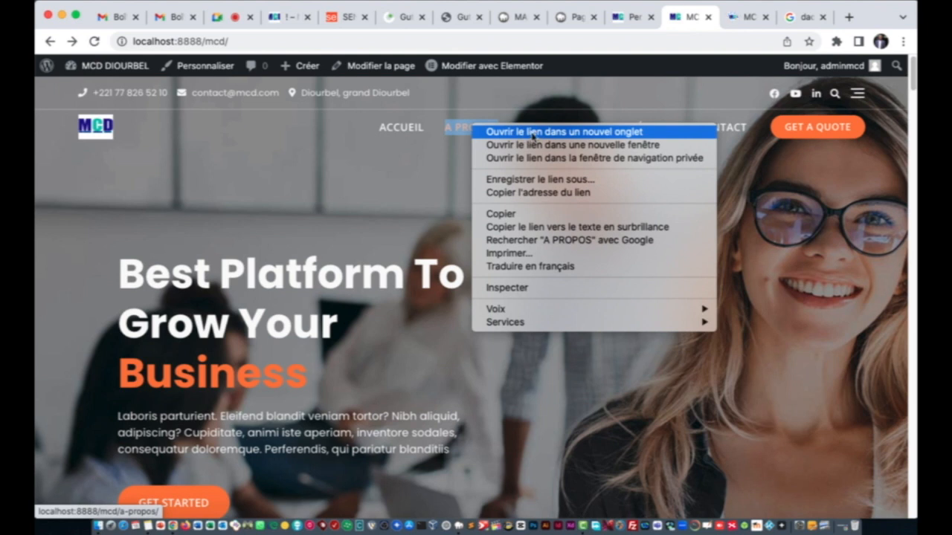
{"action": "left_click", "coordinate": [536, 132]}
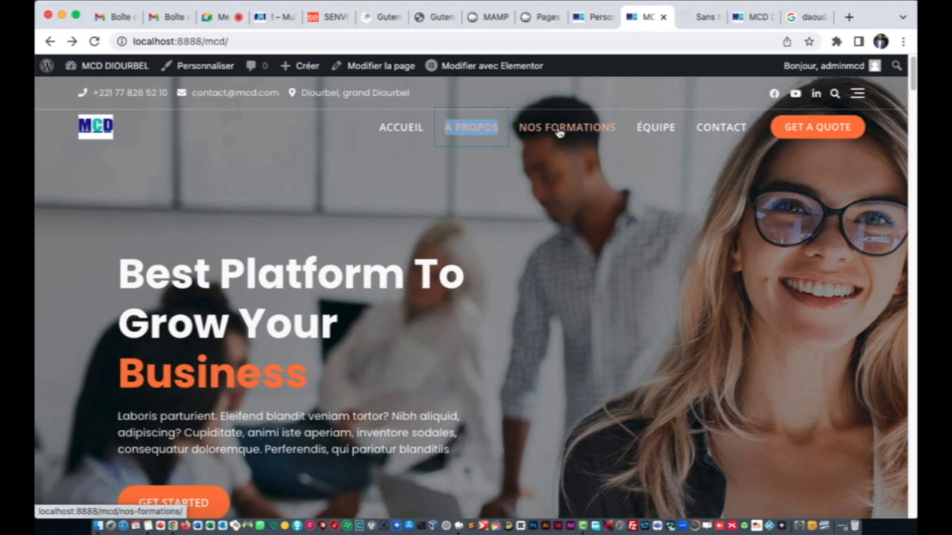
{"action": "right_click", "coordinate": [559, 132]}
{"action": "left_click", "coordinate": [588, 135]}
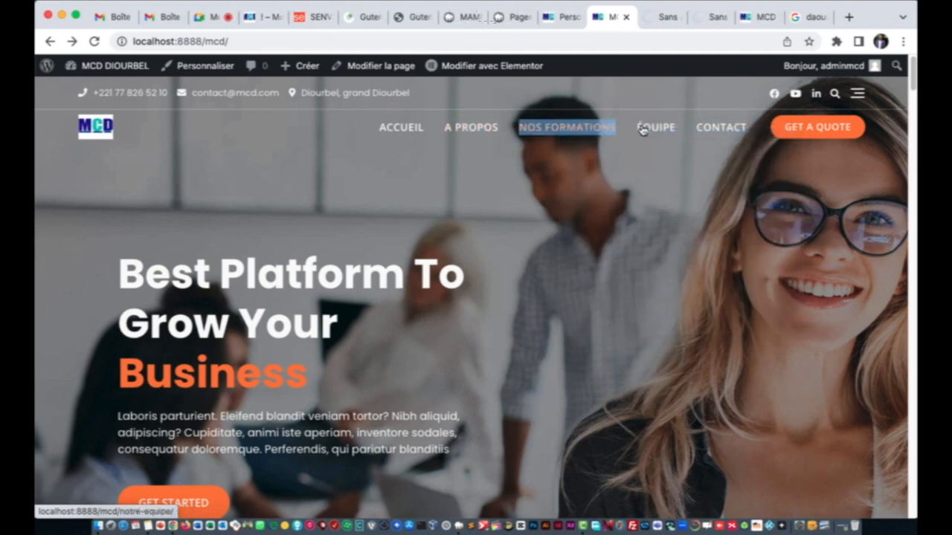
{"action": "right_click", "coordinate": [656, 129]}
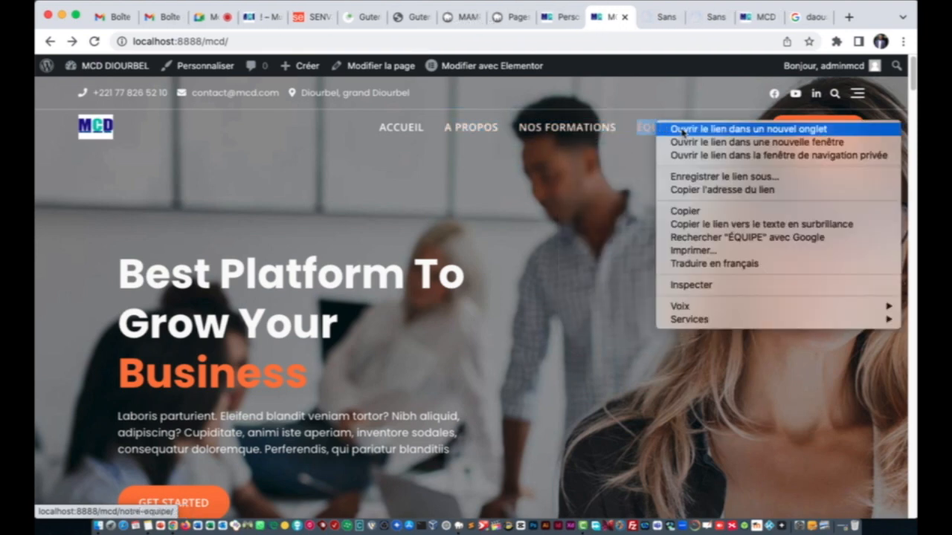
{"action": "left_click", "coordinate": [662, 132]}
{"action": "right_click", "coordinate": [722, 133]}
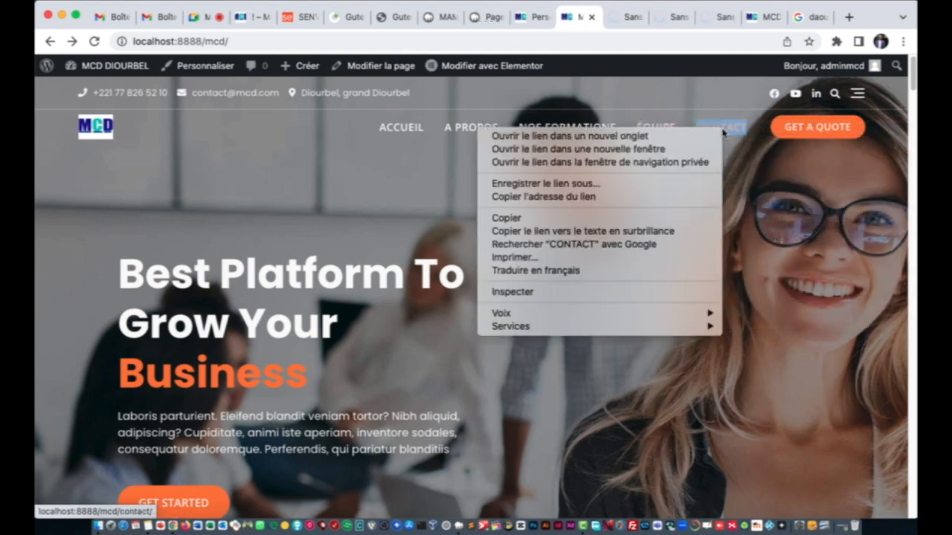
{"action": "left_click", "coordinate": [697, 135]}
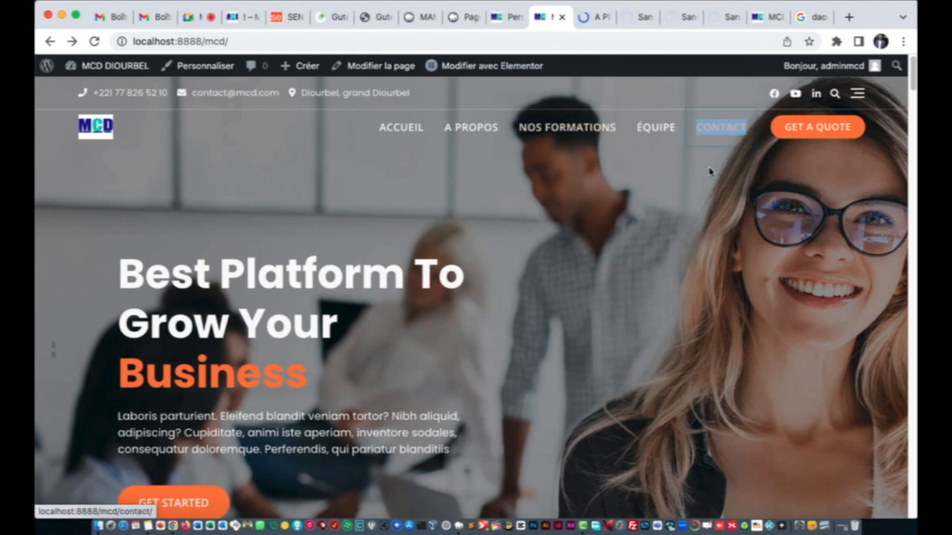
Step: Check the new Contact, Équipe and A propos tabs as they load, returning to the homepage
{"action": "left_click", "coordinate": [725, 20]}
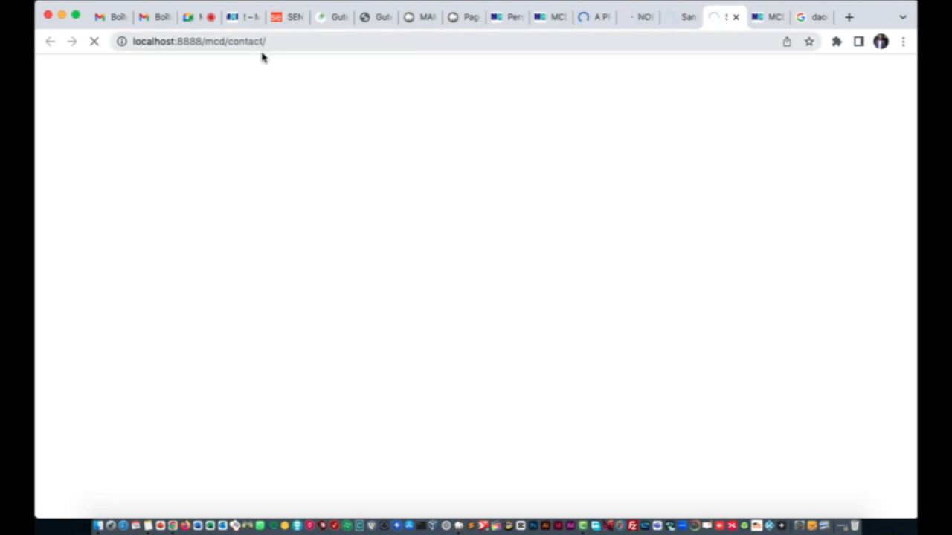
{"action": "left_click", "coordinate": [677, 20]}
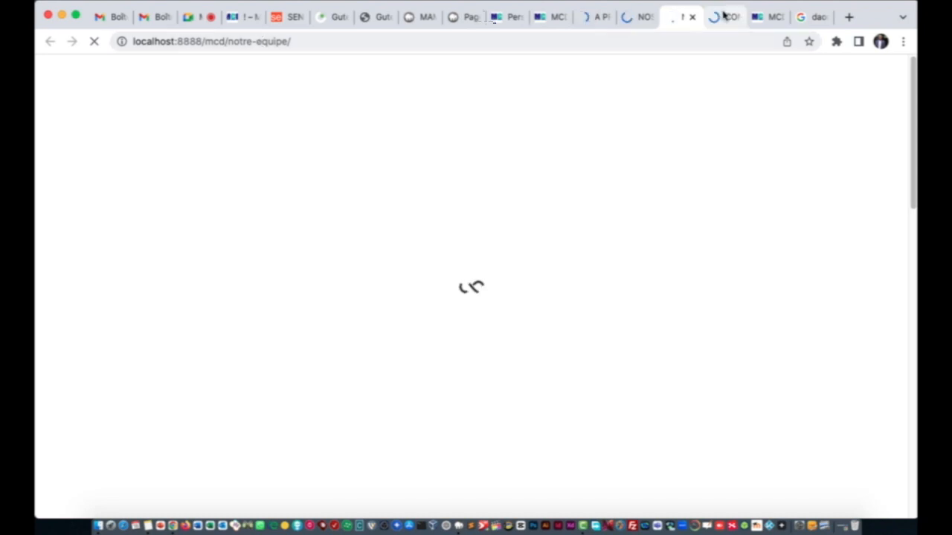
{"action": "left_click", "coordinate": [760, 20]}
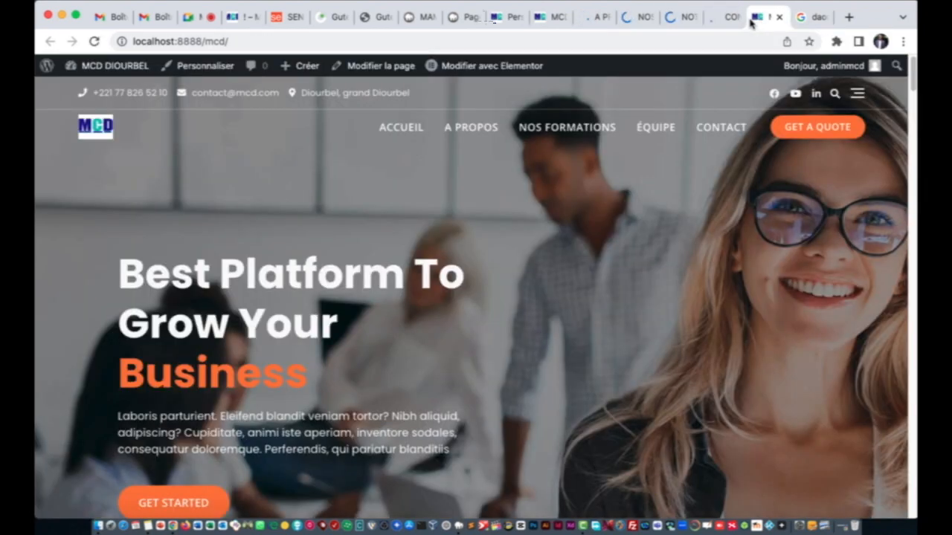
{"action": "left_click", "coordinate": [725, 19]}
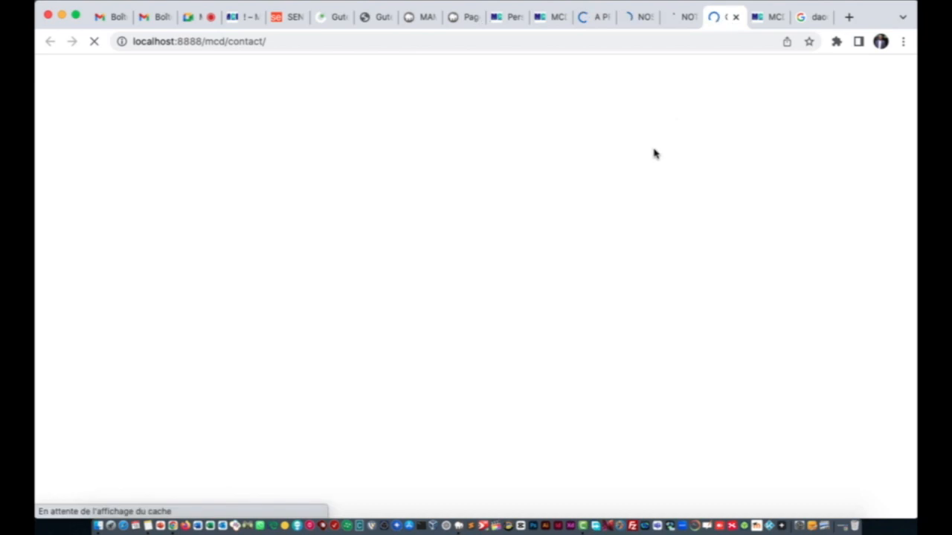
{"action": "left_click", "coordinate": [760, 21]}
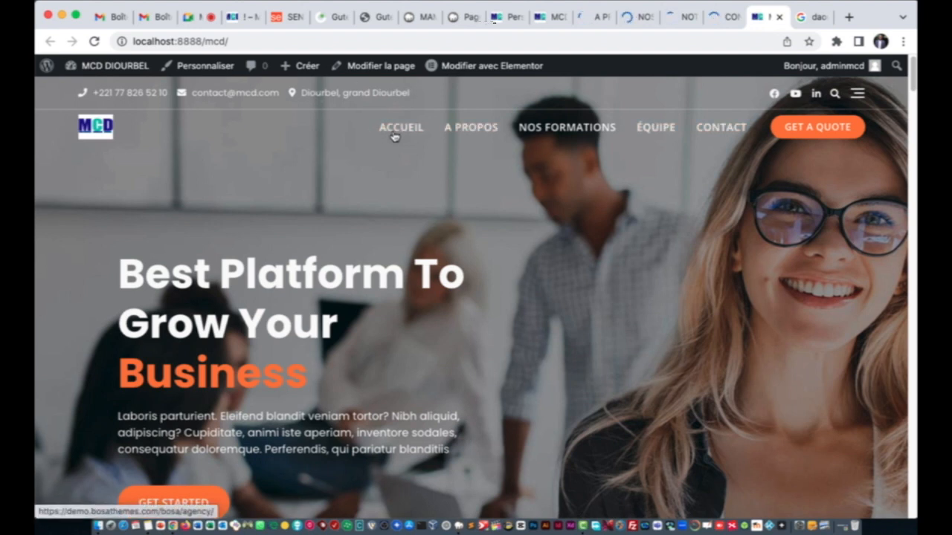
{"action": "left_click", "coordinate": [588, 17]}
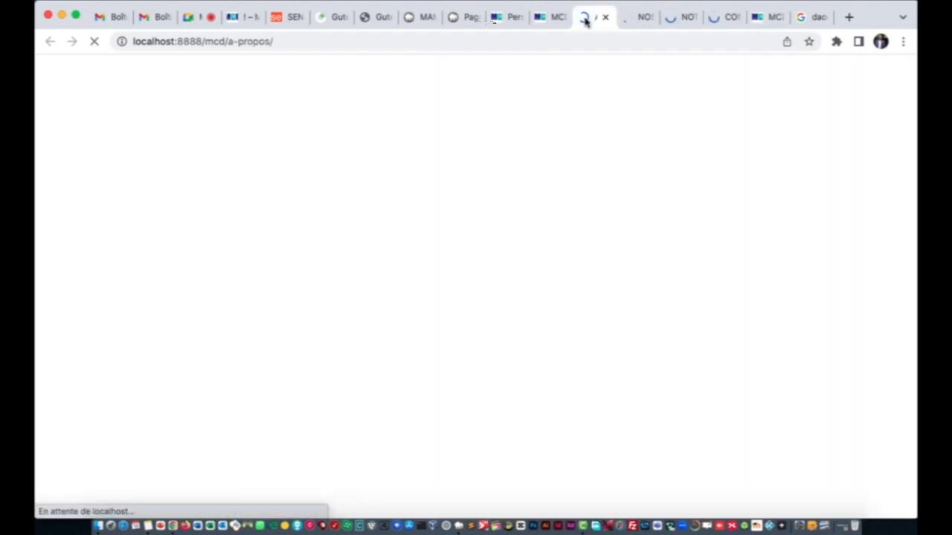
{"action": "left_click", "coordinate": [554, 17]}
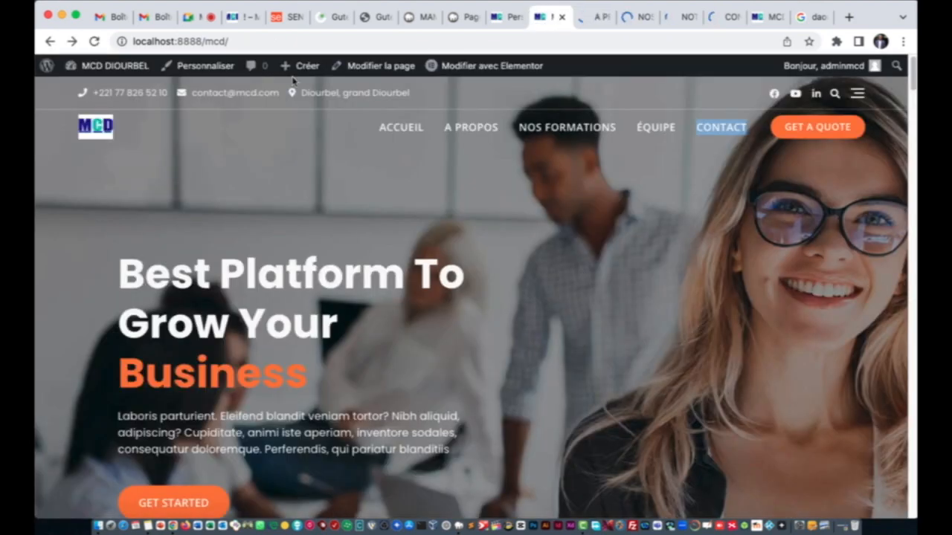
Step: Open the homepage in Elementor, then view the Contact page with its contact form
{"action": "mouse_move", "coordinate": [500, 67]}
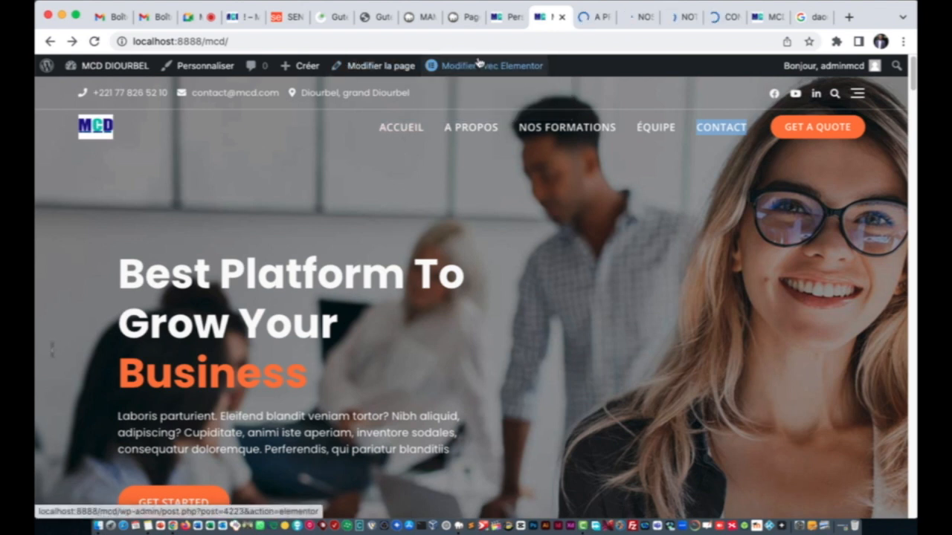
{"action": "left_click", "coordinate": [479, 65]}
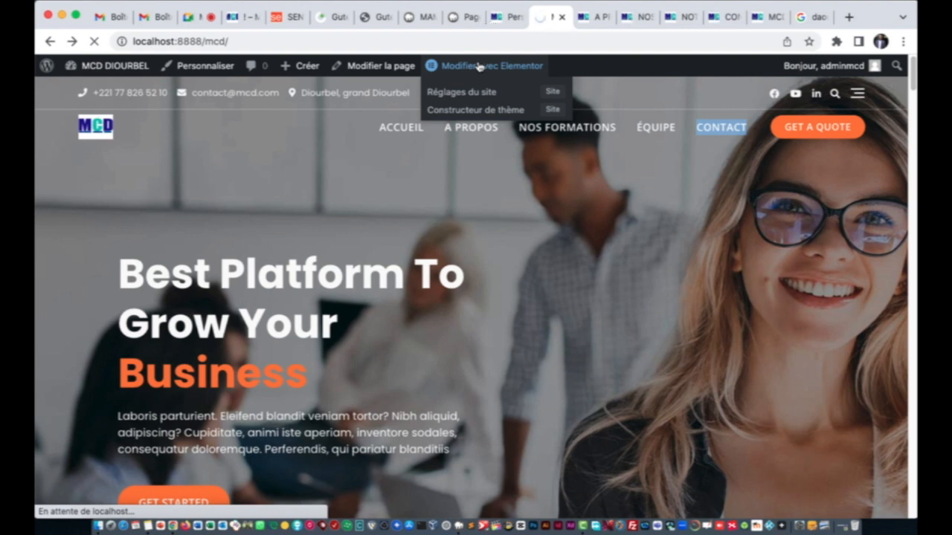
{"action": "left_click", "coordinate": [733, 22]}
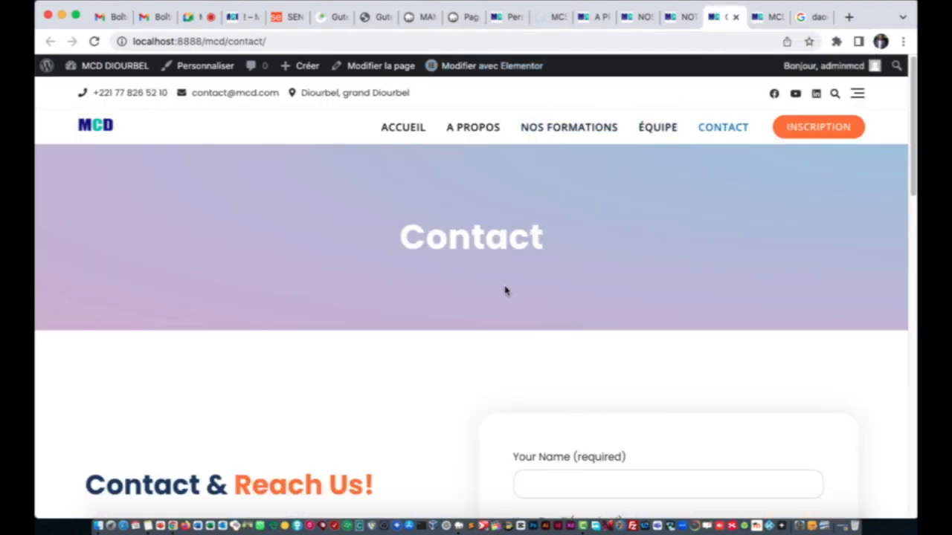
Step: Review the Contact page's Name, Email and Message form and map, then load it in Elementor
{"action": "scroll", "coordinate": [505, 291], "scroll_direction": "down", "scroll_amount": 10}
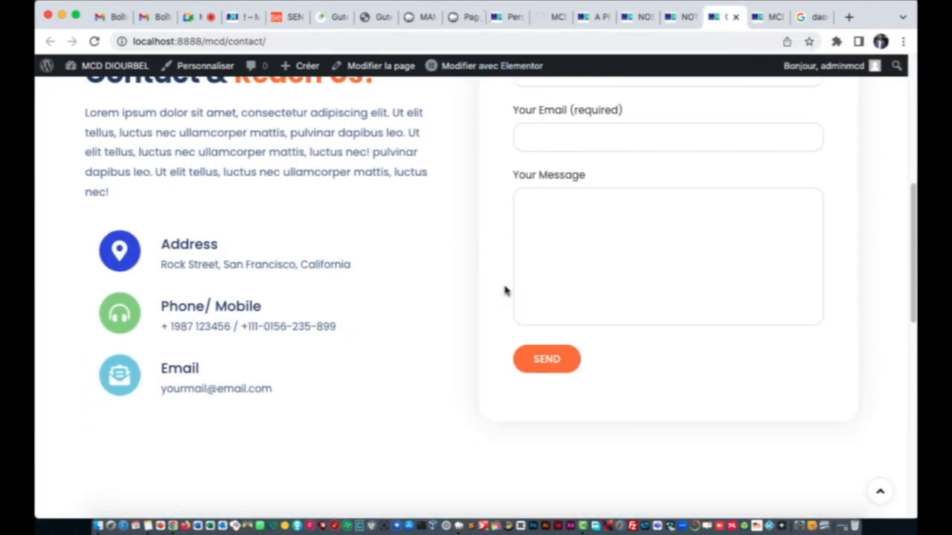
{"action": "scroll", "coordinate": [505, 291], "scroll_direction": "down", "scroll_amount": 5}
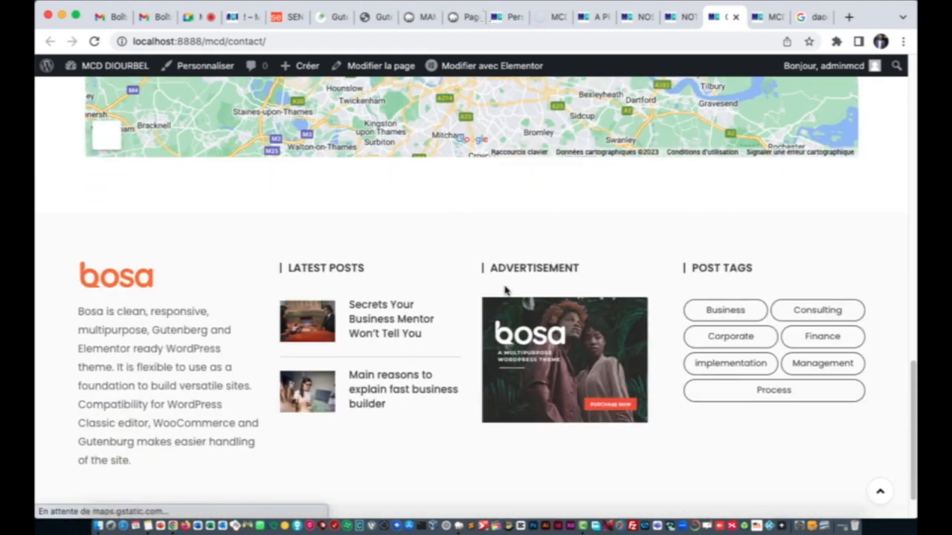
{"action": "scroll", "coordinate": [505, 291], "scroll_direction": "up", "scroll_amount": 3}
{"action": "scroll", "coordinate": [505, 291], "scroll_direction": "up", "scroll_amount": 12}
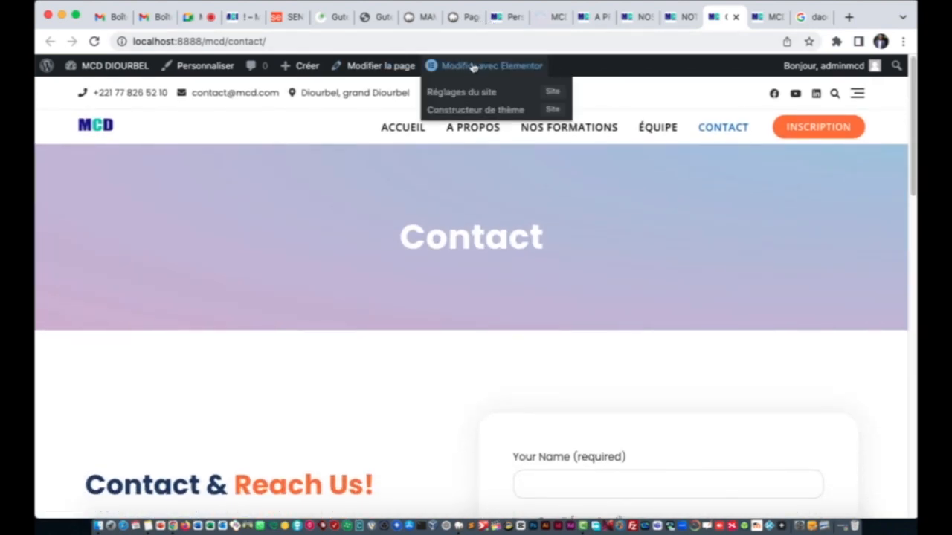
{"action": "left_click", "coordinate": [472, 66]}
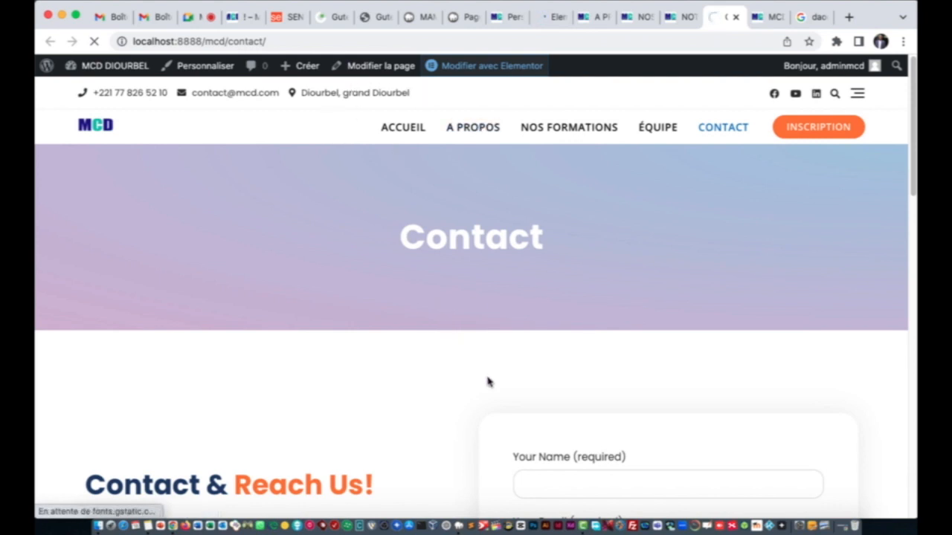
{"action": "scroll", "coordinate": [488, 382], "scroll_direction": "down", "scroll_amount": 10}
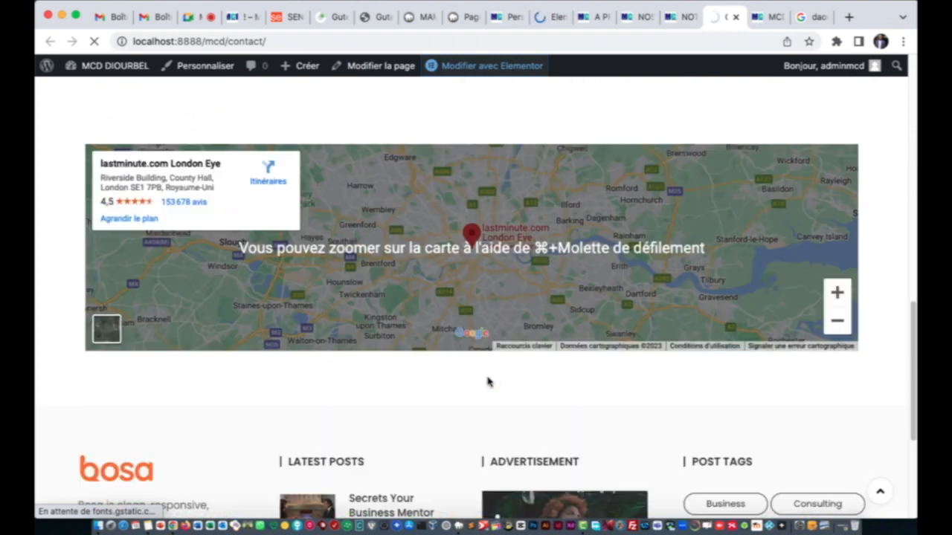
{"action": "scroll", "coordinate": [488, 383], "scroll_direction": "up", "scroll_amount": 10}
{"action": "scroll", "coordinate": [488, 383], "scroll_direction": "down", "scroll_amount": 3}
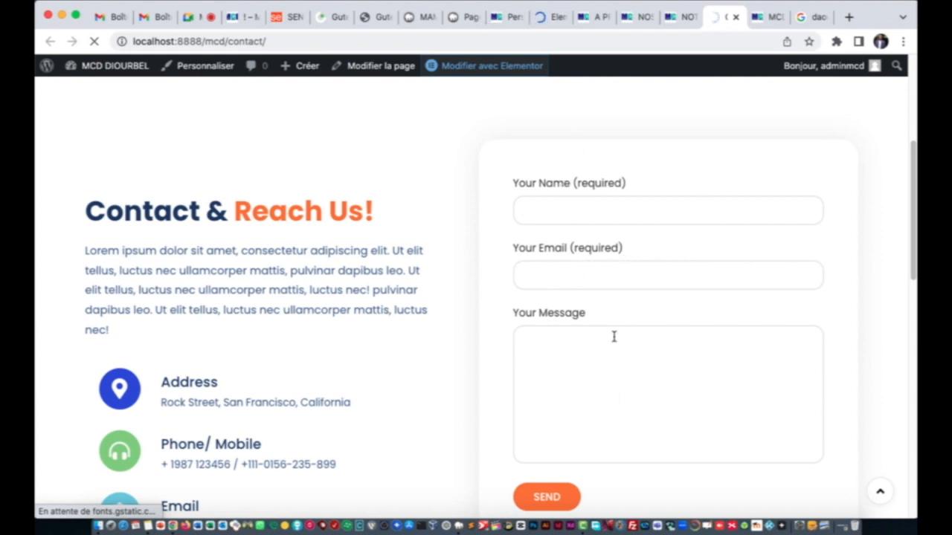
{"action": "scroll", "coordinate": [614, 336], "scroll_direction": "down", "scroll_amount": 3}
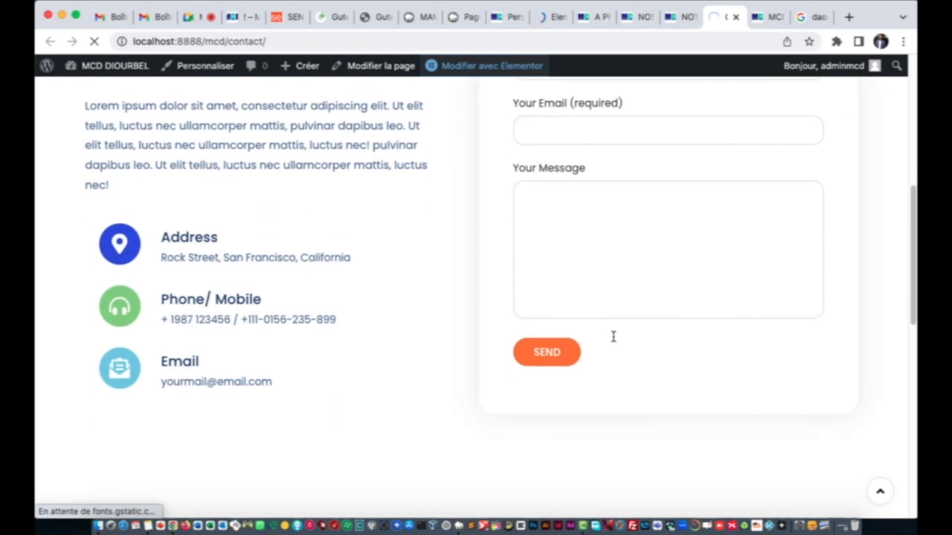
{"action": "scroll", "coordinate": [614, 336], "scroll_direction": "up", "scroll_amount": 1}
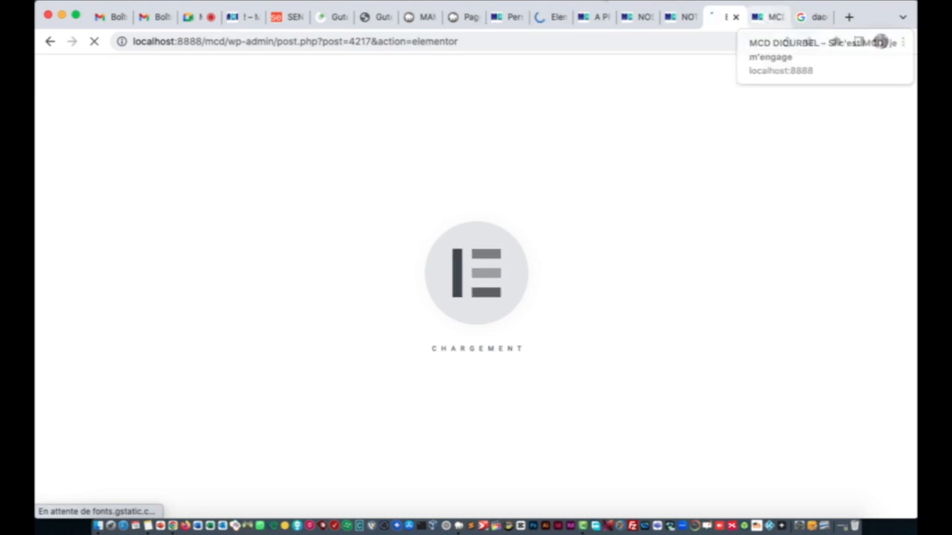
Step: Check the loading Elementor tabs, then scroll through the About Us page
{"action": "left_click", "coordinate": [560, 15]}
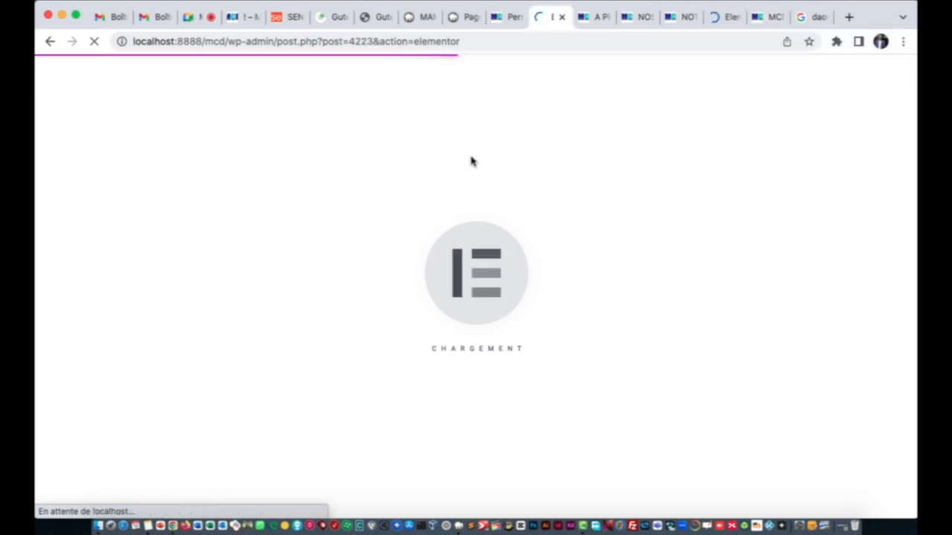
{"action": "left_click", "coordinate": [728, 18]}
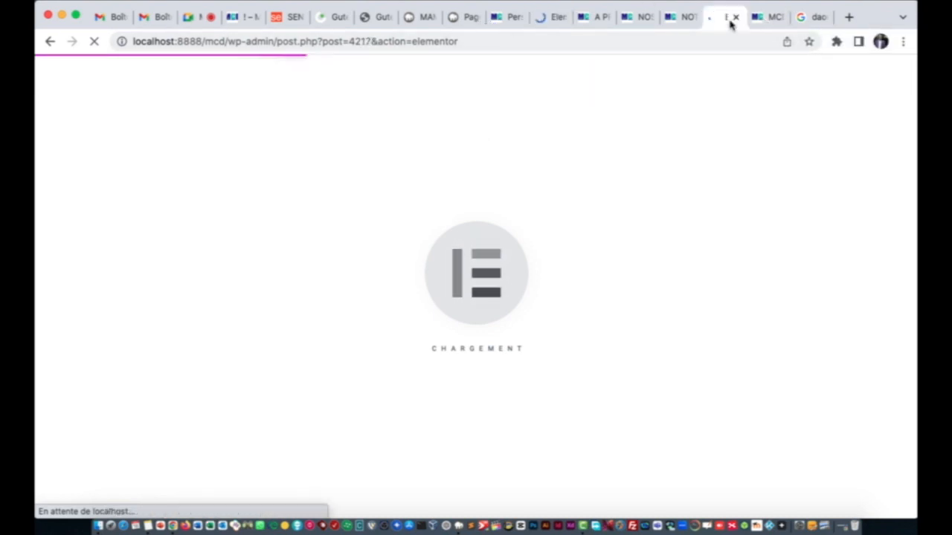
{"action": "left_click", "coordinate": [593, 19]}
{"action": "left_click", "coordinate": [633, 21]}
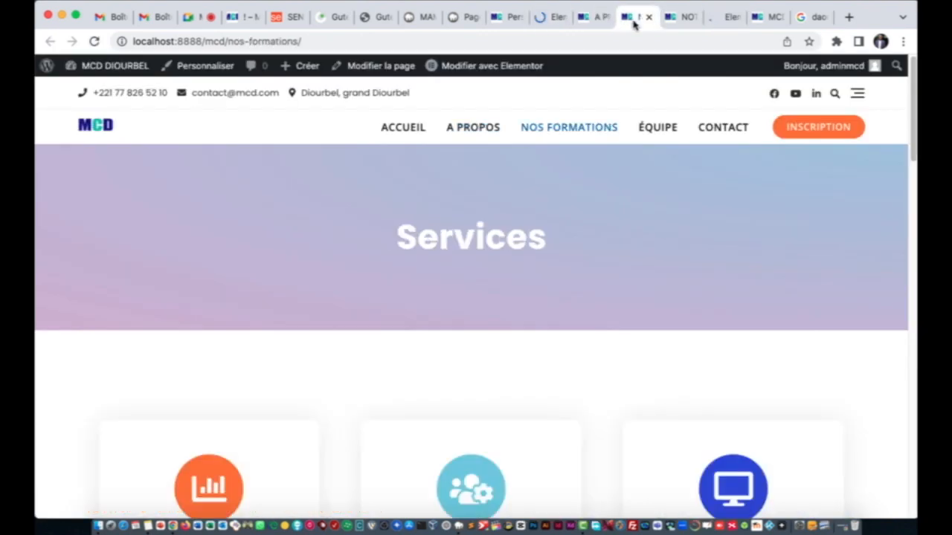
{"action": "left_click", "coordinate": [593, 21]}
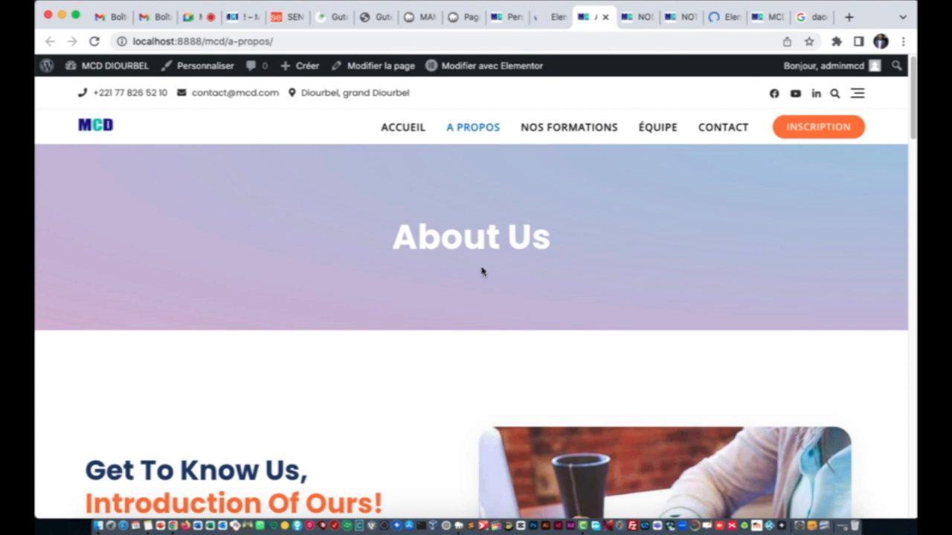
{"action": "scroll", "coordinate": [481, 271], "scroll_direction": "down", "scroll_amount": 10}
{"action": "scroll", "coordinate": [482, 271], "scroll_direction": "up", "scroll_amount": 5}
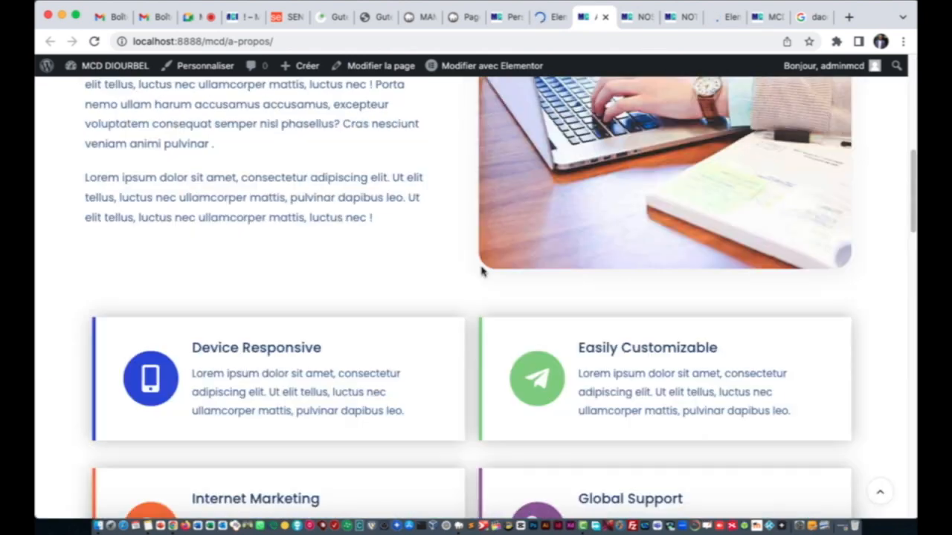
{"action": "scroll", "coordinate": [481, 271], "scroll_direction": "up", "scroll_amount": 5}
Step: Scroll through the Services page and its service cards
{"action": "left_click", "coordinate": [636, 20]}
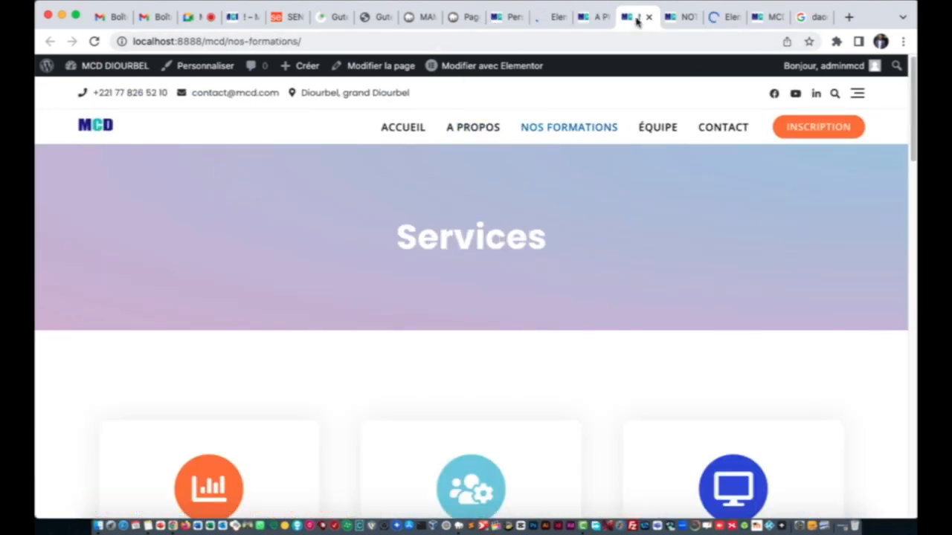
{"action": "scroll", "coordinate": [554, 340], "scroll_direction": "down", "scroll_amount": 6}
{"action": "scroll", "coordinate": [536, 298], "scroll_direction": "up", "scroll_amount": 6}
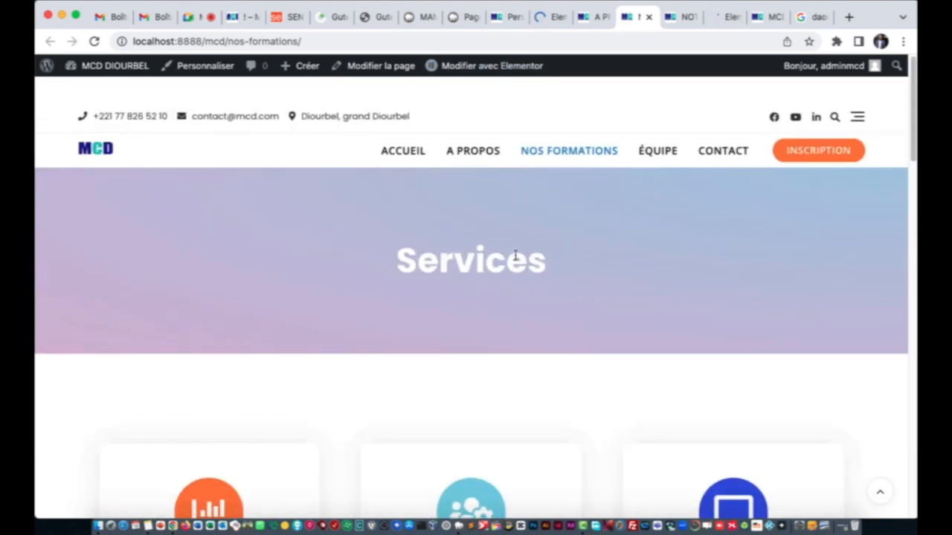
{"action": "scroll", "coordinate": [476, 298], "scroll_direction": "down", "scroll_amount": 5}
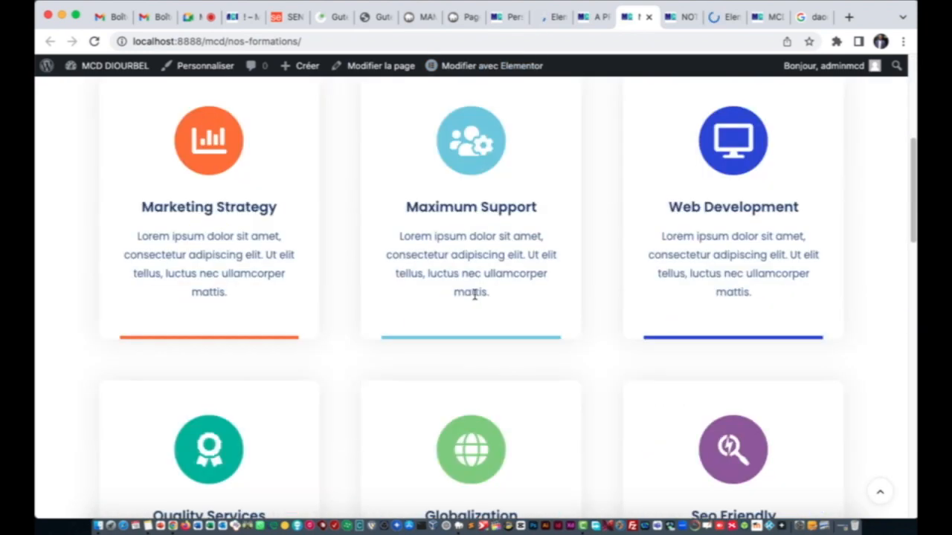
{"action": "scroll", "coordinate": [452, 450], "scroll_direction": "down", "scroll_amount": 5}
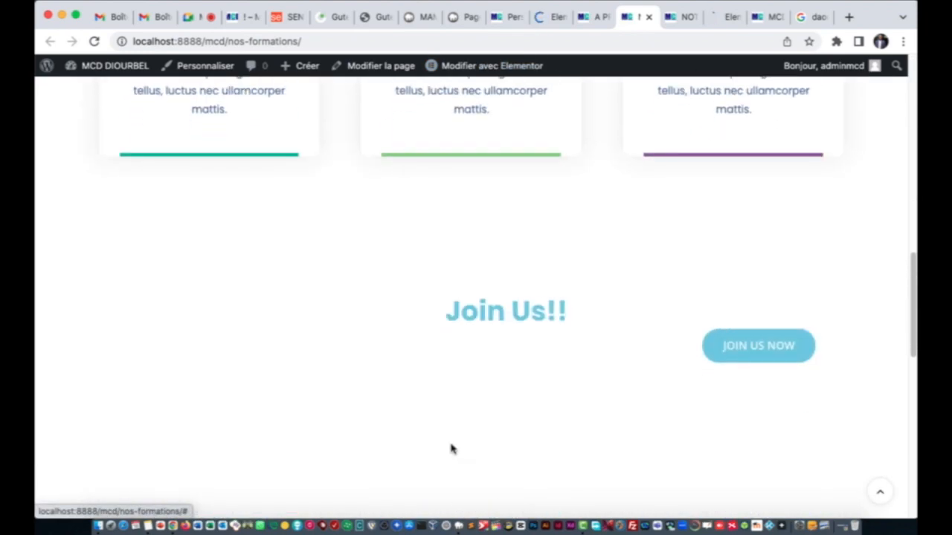
{"action": "scroll", "coordinate": [493, 367], "scroll_direction": "up", "scroll_amount": 10}
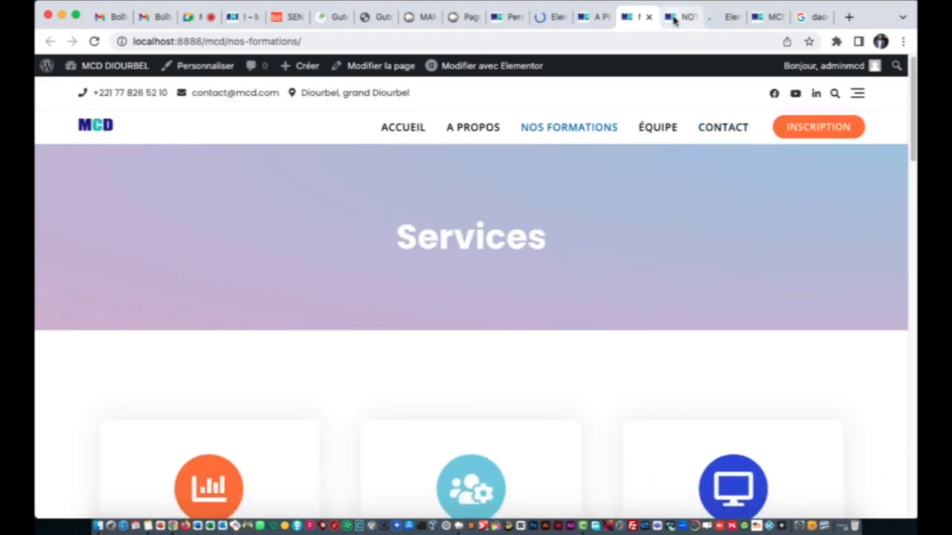
Step: Scroll through the Our Team page
{"action": "left_click", "coordinate": [673, 20]}
{"action": "scroll", "coordinate": [446, 272], "scroll_direction": "down", "scroll_amount": 5}
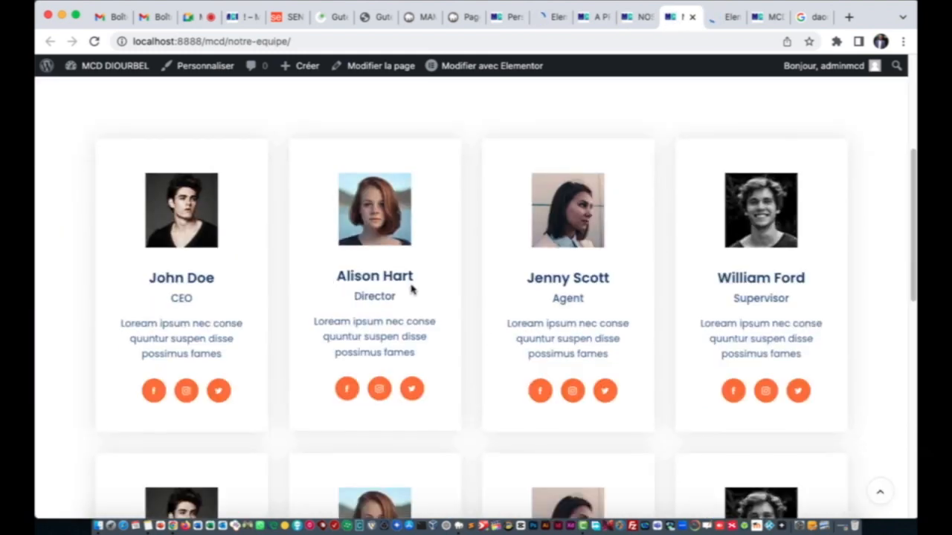
{"action": "scroll", "coordinate": [411, 290], "scroll_direction": "down", "scroll_amount": 4}
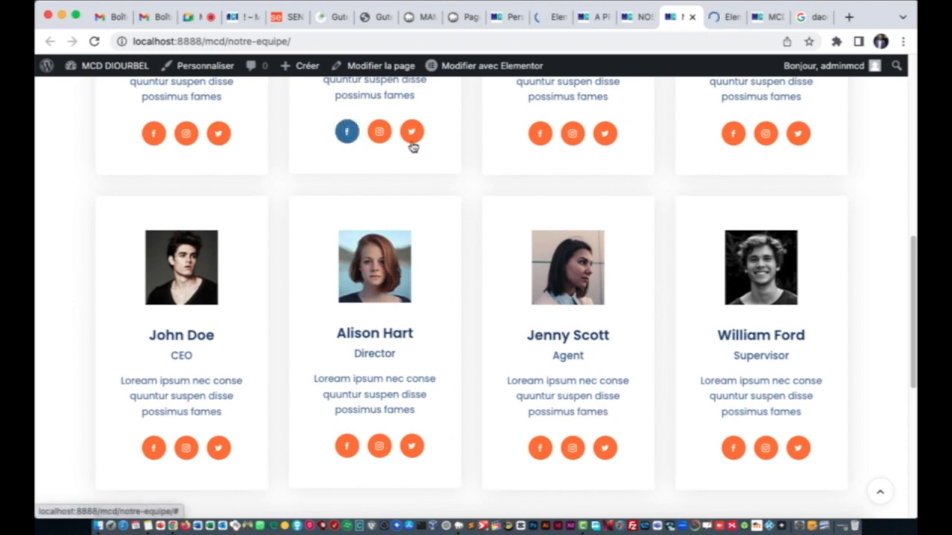
{"action": "scroll", "coordinate": [444, 312], "scroll_direction": "down", "scroll_amount": 6}
{"action": "scroll", "coordinate": [444, 312], "scroll_direction": "up", "scroll_amount": 3}
{"action": "scroll", "coordinate": [442, 313], "scroll_direction": "up", "scroll_amount": 5}
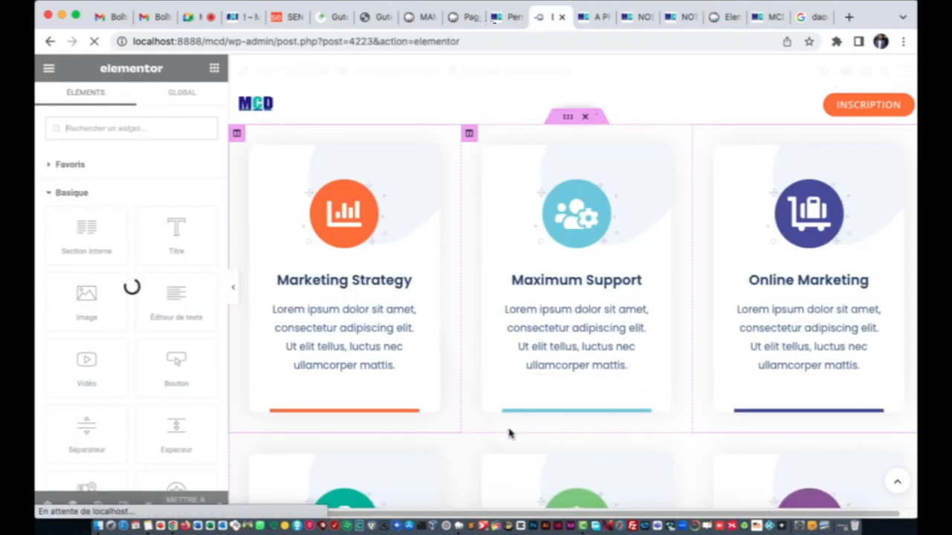
Step: Leave the services preview for the Contact page editor showing the Contact banner, in safe mode
{"action": "scroll", "coordinate": [509, 434], "scroll_direction": "down", "scroll_amount": 5}
{"action": "scroll", "coordinate": [509, 434], "scroll_direction": "up", "scroll_amount": 5}
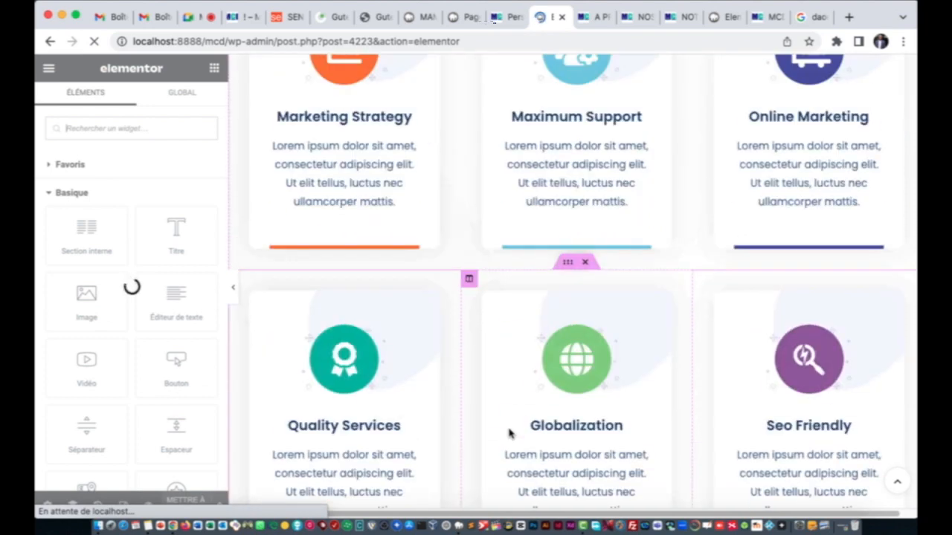
{"action": "scroll", "coordinate": [509, 434], "scroll_direction": "down", "scroll_amount": 5}
{"action": "scroll", "coordinate": [509, 433], "scroll_direction": "up", "scroll_amount": 5}
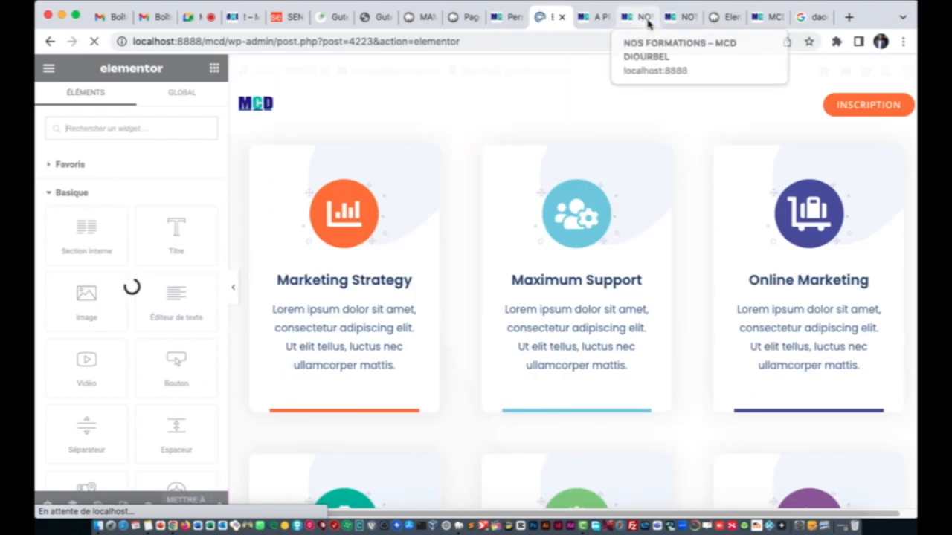
{"action": "left_click", "coordinate": [673, 18]}
{"action": "left_click", "coordinate": [719, 23]}
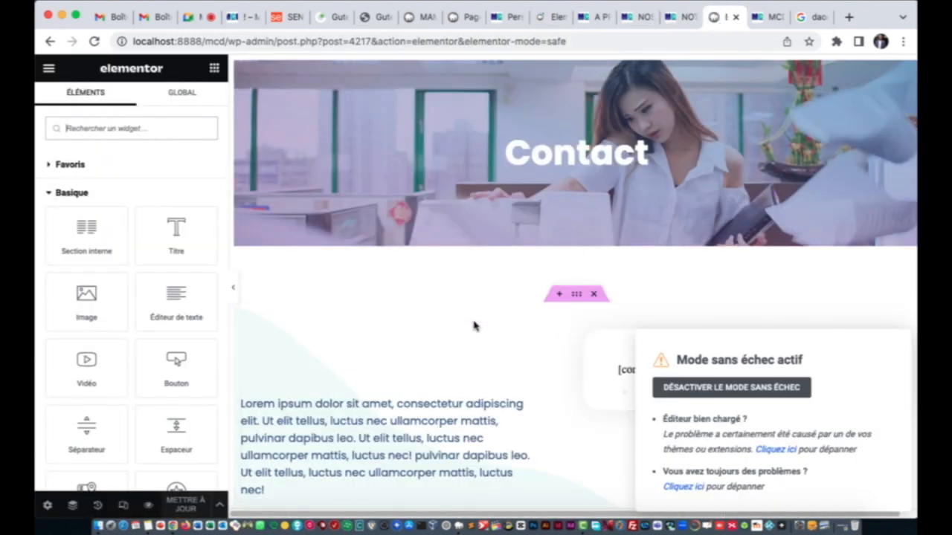
Step: Replace the Contact banner heading text with 'Nous-contactez'
{"action": "scroll", "coordinate": [376, 258], "scroll_direction": "down", "scroll_amount": 1}
{"action": "scroll", "coordinate": [376, 257], "scroll_direction": "up", "scroll_amount": 1}
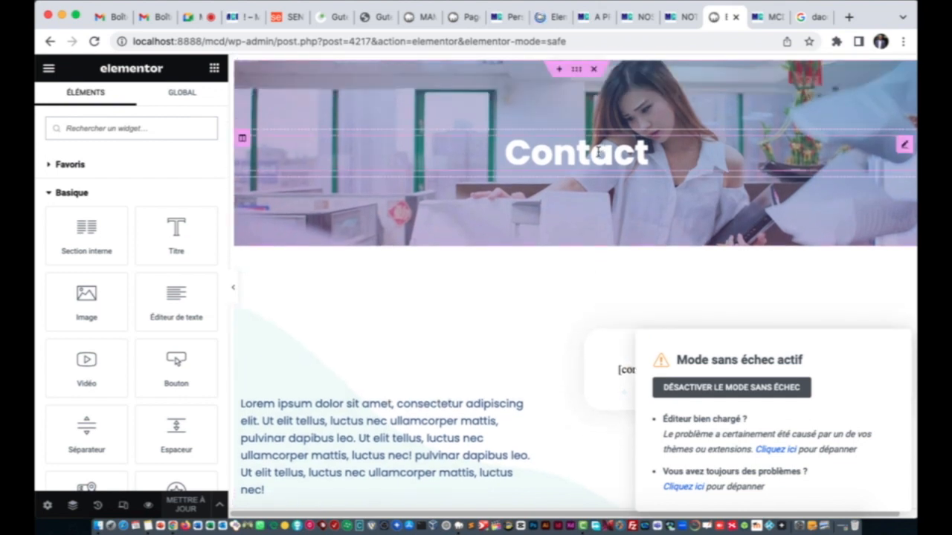
{"action": "left_click", "coordinate": [598, 152]}
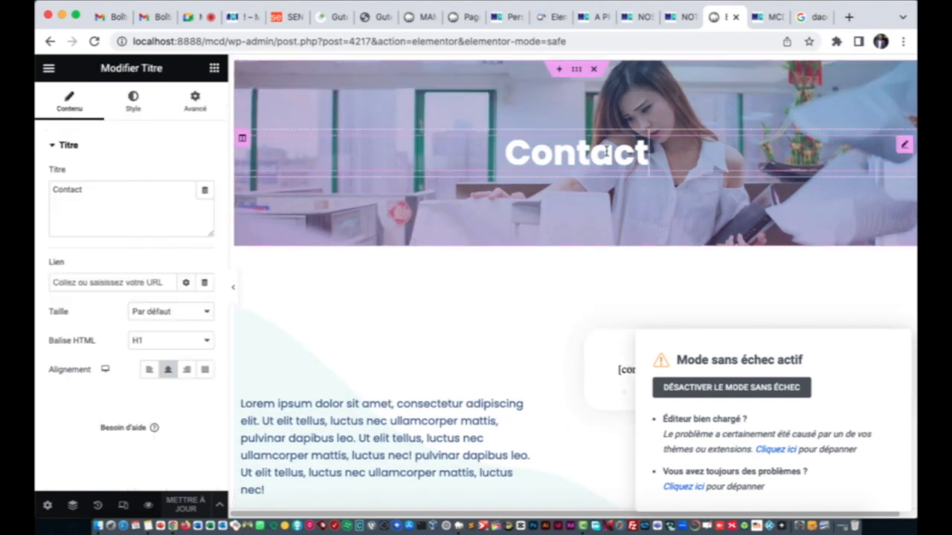
{"action": "double_click", "coordinate": [105, 190]}
{"action": "left_click", "coordinate": [98, 193]}
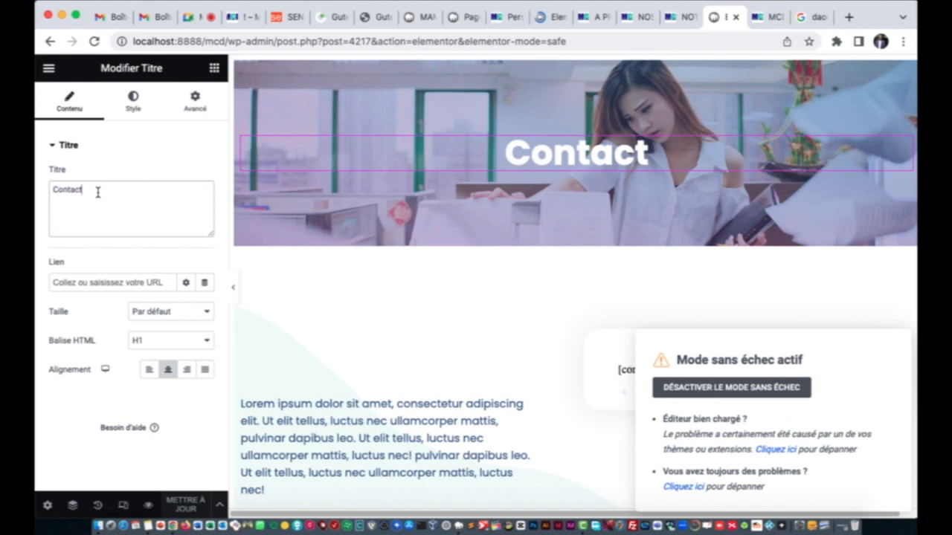
{"action": "double_click", "coordinate": [99, 192]}
{"action": "type", "text": "Nous "}
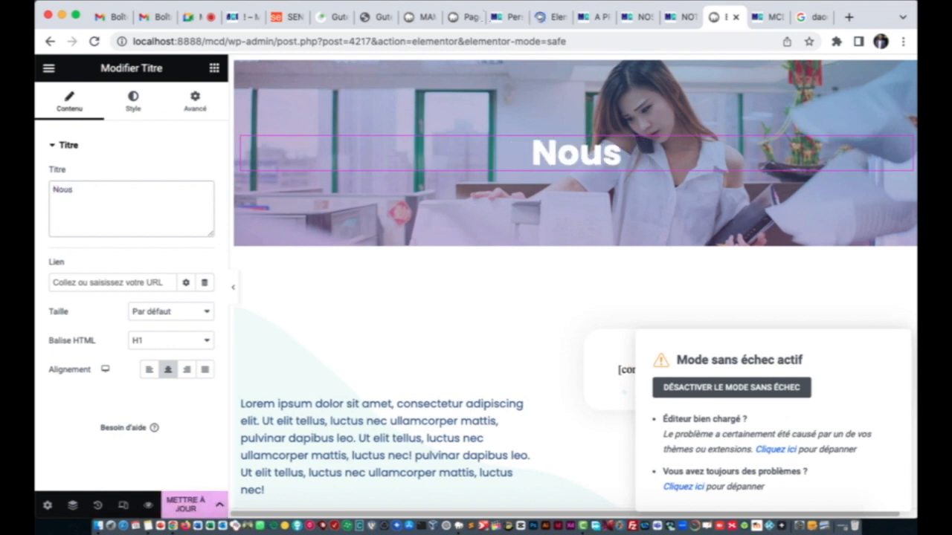
{"action": "type", "text": "conta"}
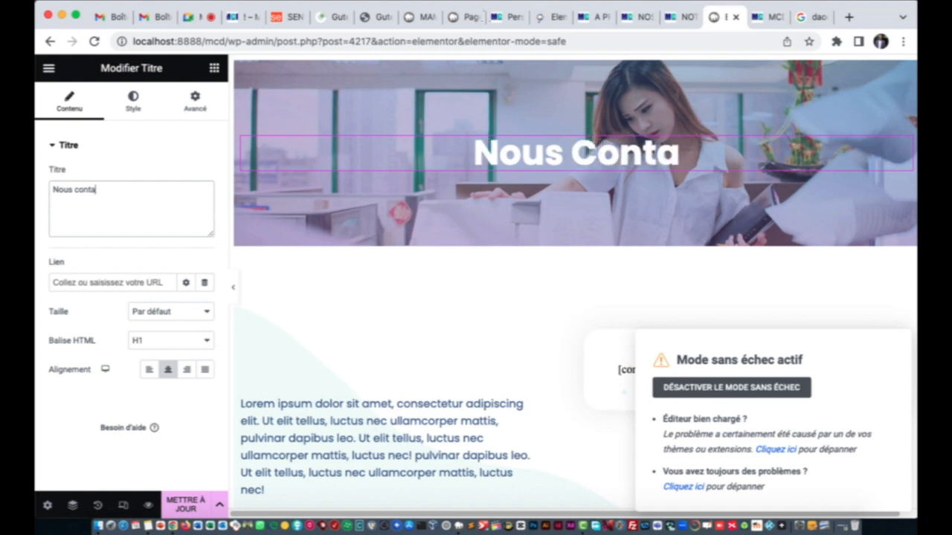
{"action": "type", "text": "cte"}
{"action": "type", "text": "z"}
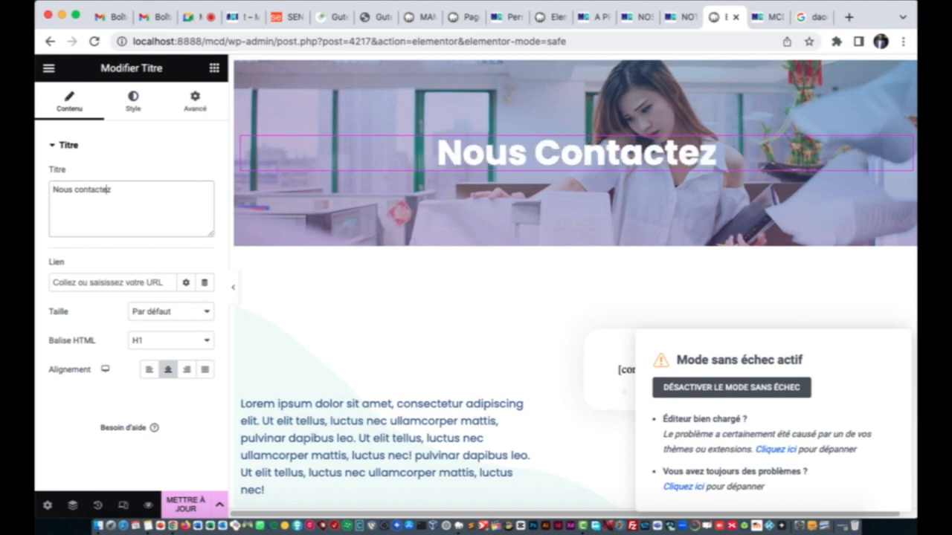
{"action": "key", "text": "BackSpace"}
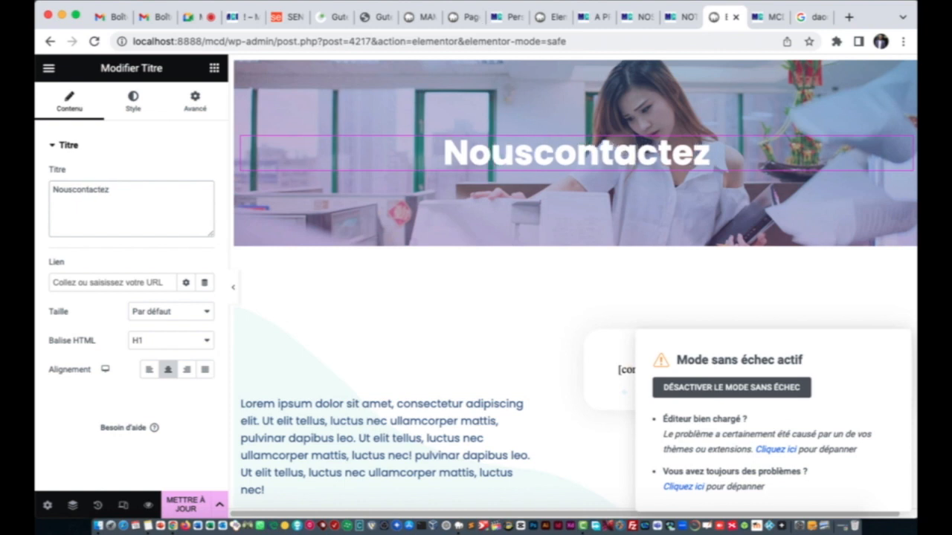
{"action": "type", "text": "-"}
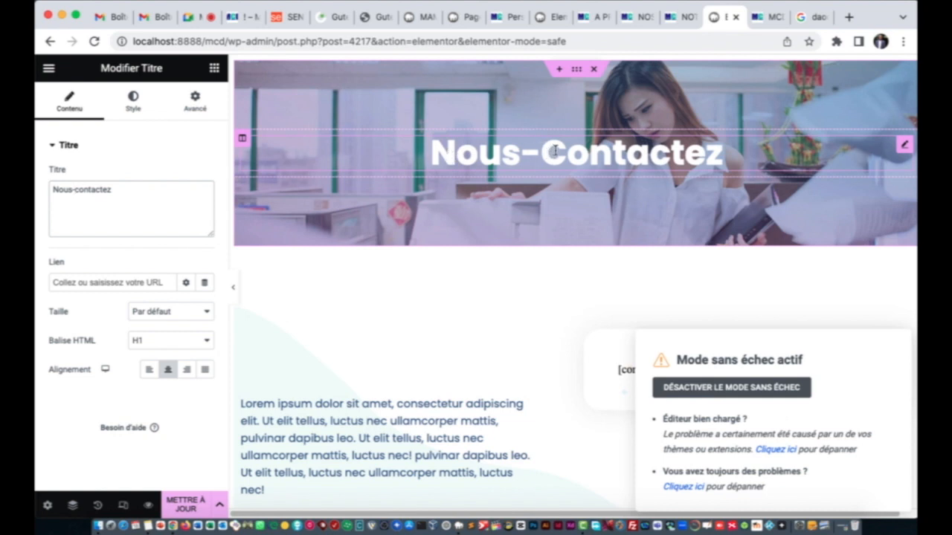
Step: Compare with the live MCD club site and other page tabs, then bring up the heading's style settings
{"action": "left_click", "coordinate": [327, 16]}
{"action": "left_click", "coordinate": [241, 18]}
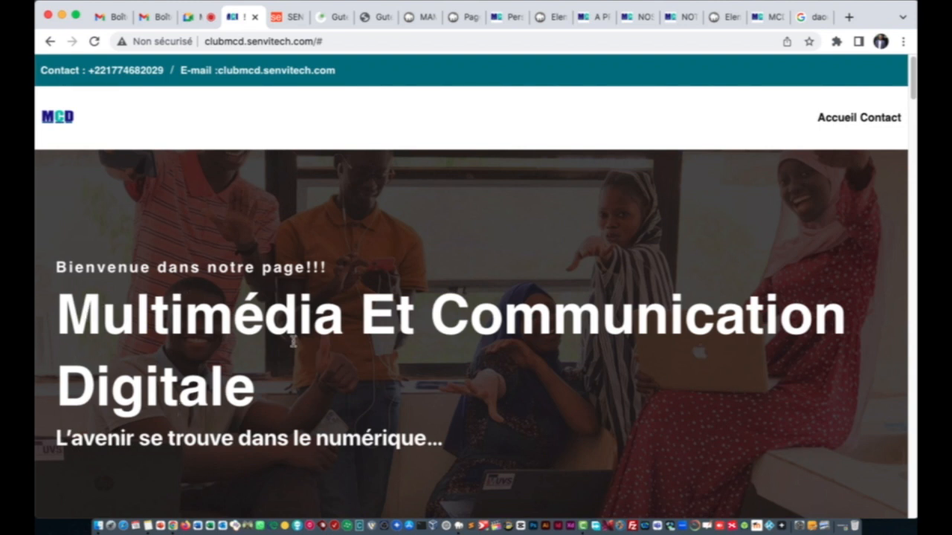
{"action": "left_click", "coordinate": [631, 18]}
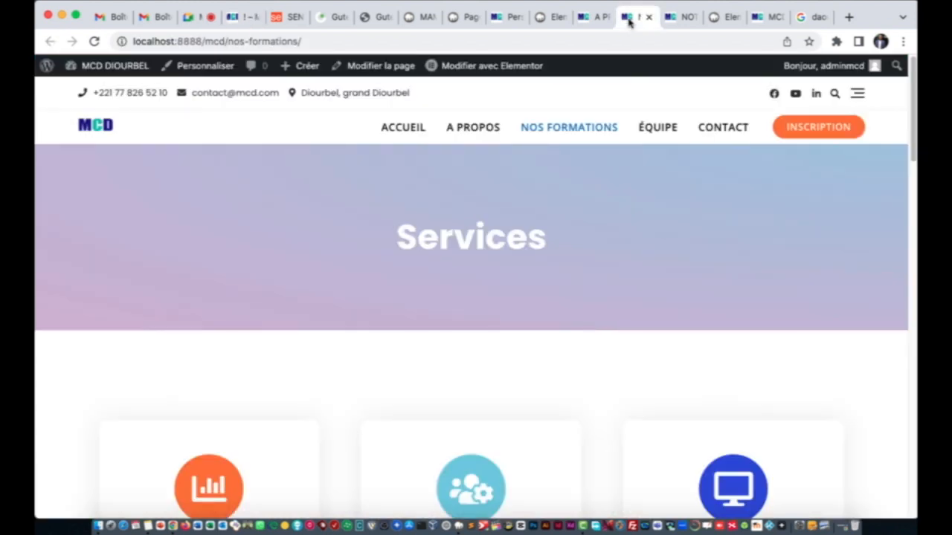
{"action": "left_click", "coordinate": [600, 18]}
{"action": "left_click", "coordinate": [669, 17]}
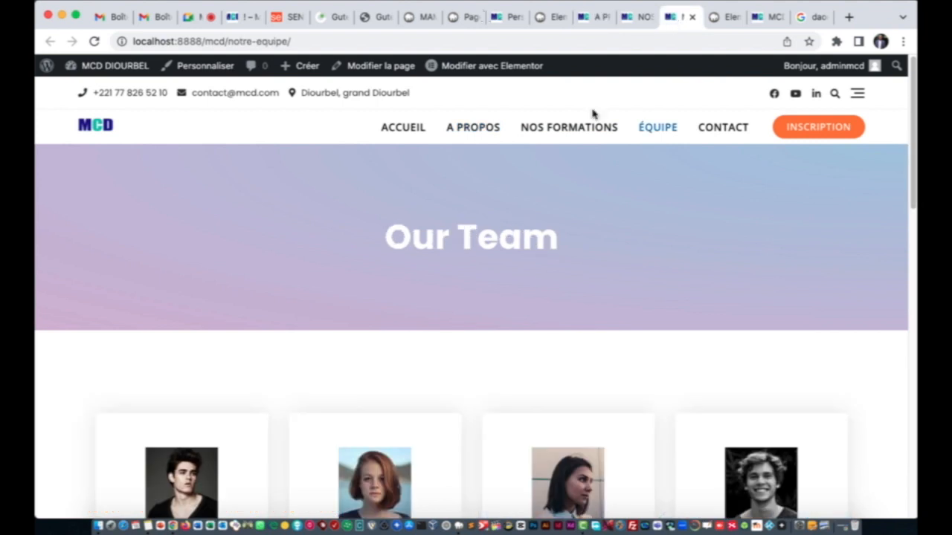
{"action": "left_click", "coordinate": [717, 17]}
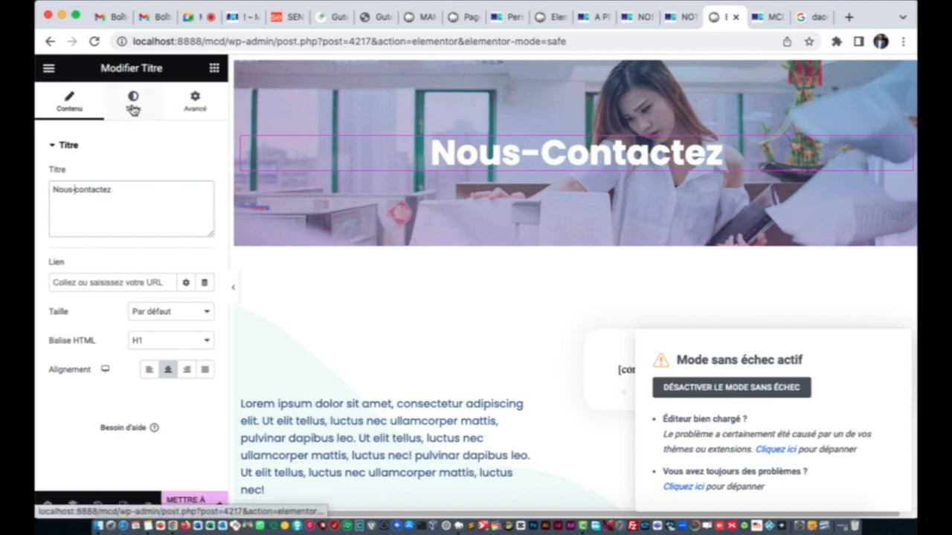
{"action": "left_click", "coordinate": [122, 189]}
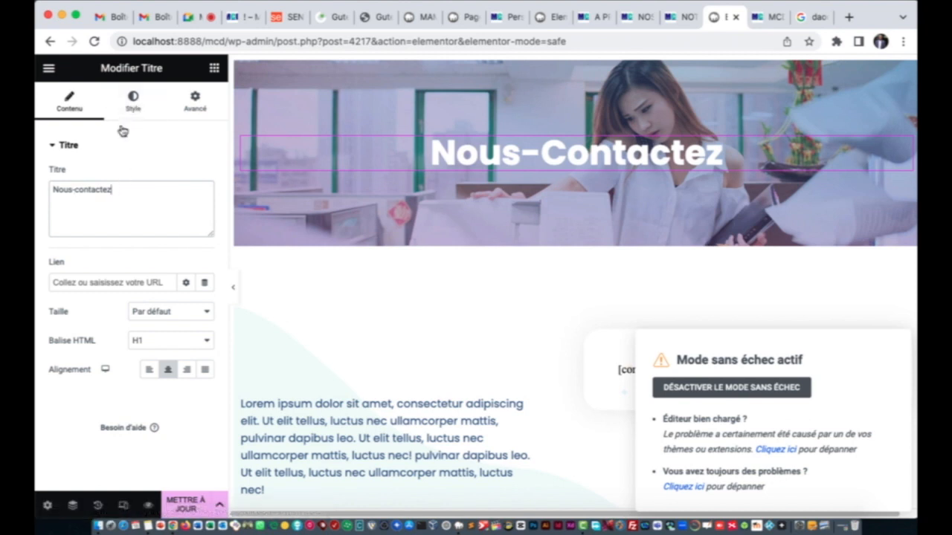
{"action": "left_click", "coordinate": [133, 106]}
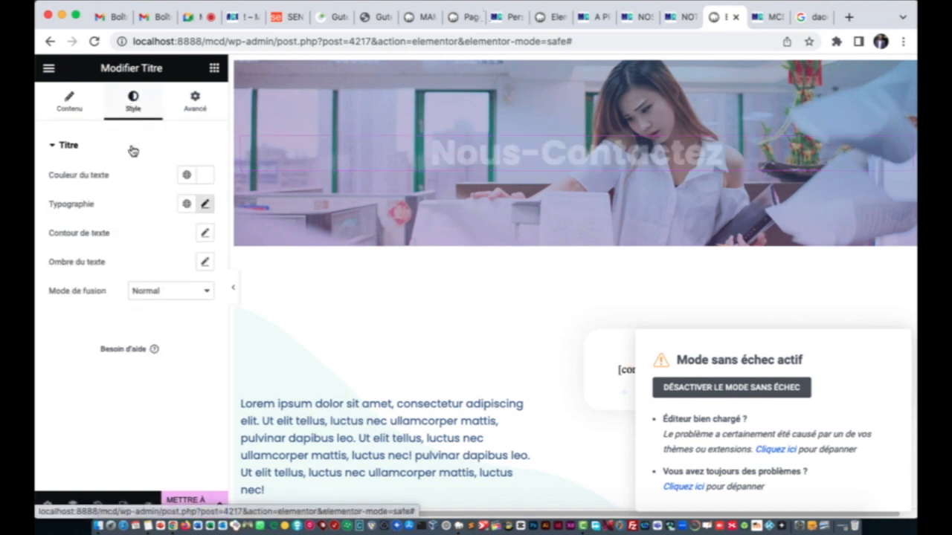
Step: Turn off the heading's capitalise-each-word text transformation in Typography
{"action": "left_click", "coordinate": [205, 205]}
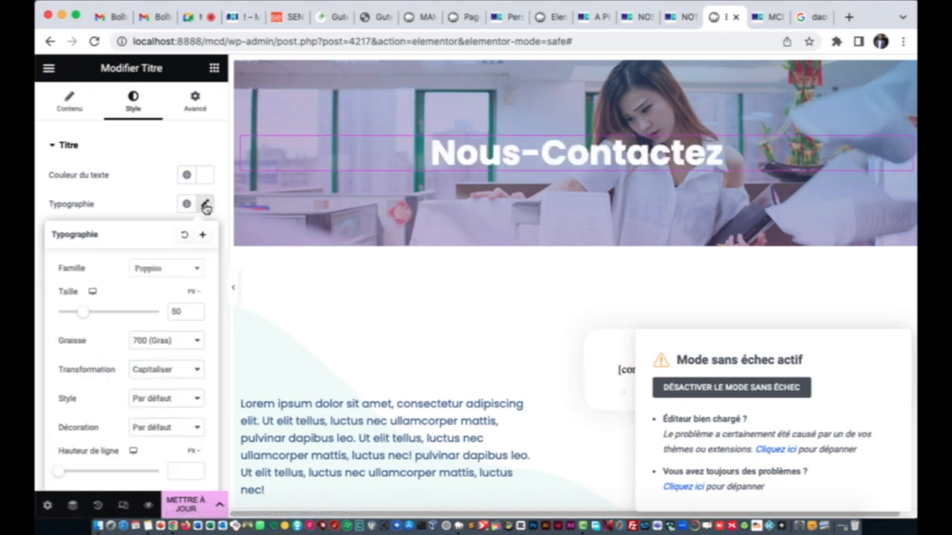
{"action": "left_click", "coordinate": [162, 380]}
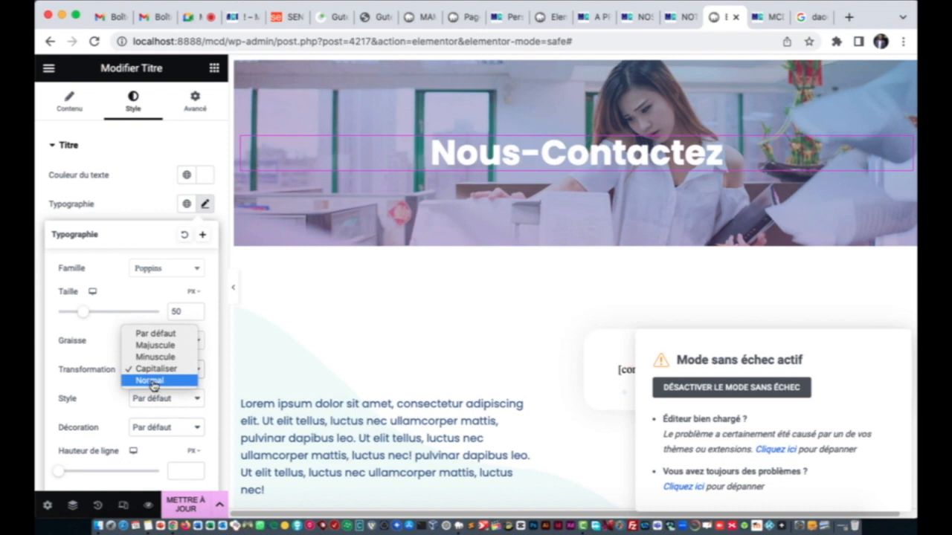
{"action": "left_click", "coordinate": [151, 382]}
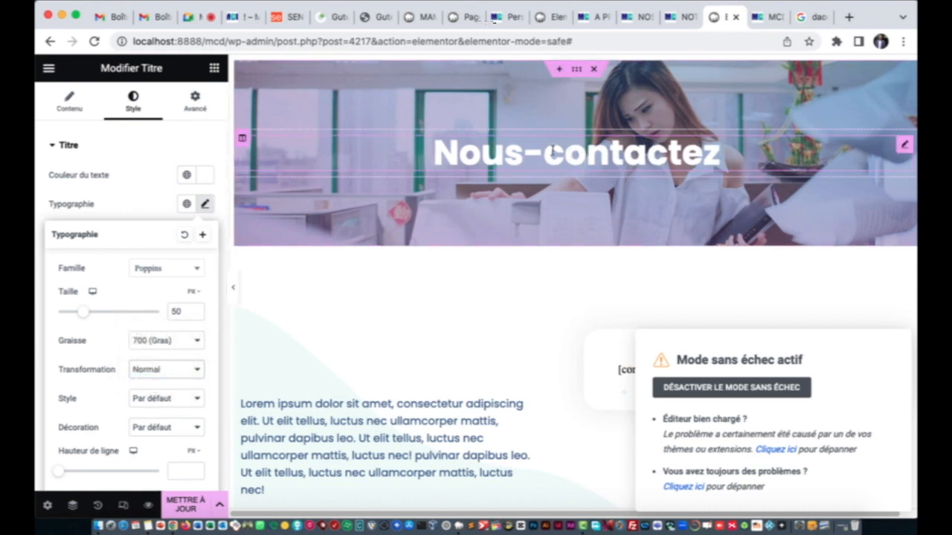
{"action": "left_click", "coordinate": [141, 128]}
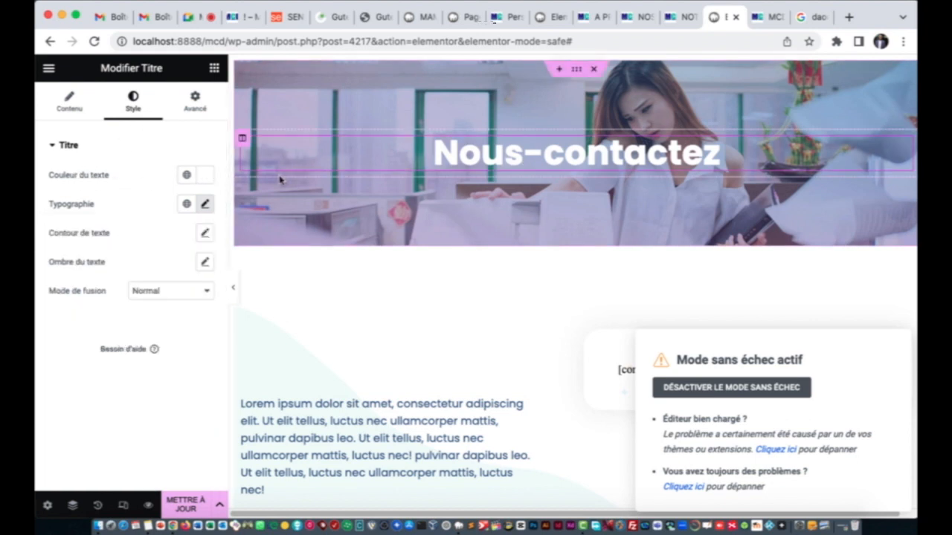
Step: Try red, dark blue and olive colours on the heading, then reset it to default
{"action": "left_click", "coordinate": [206, 177]}
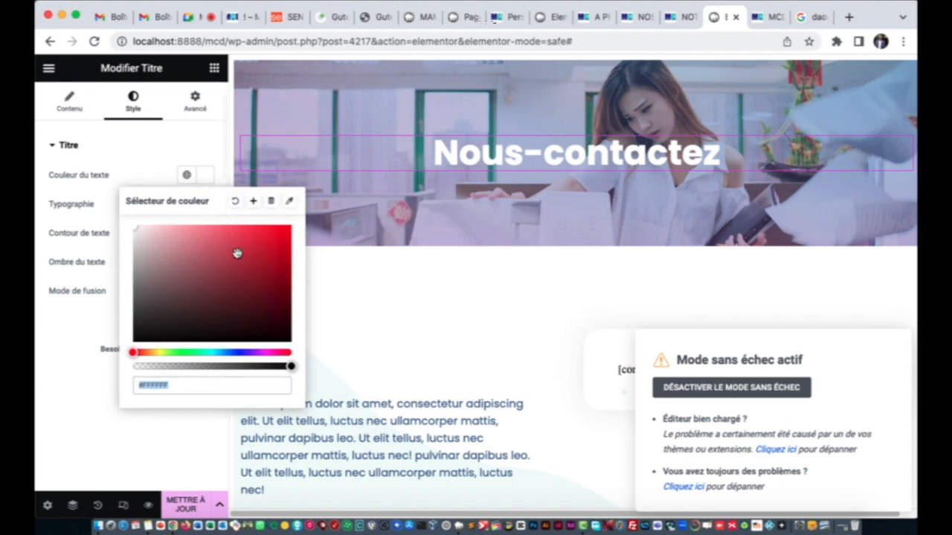
{"action": "left_click", "coordinate": [273, 247]}
{"action": "left_click", "coordinate": [239, 283]}
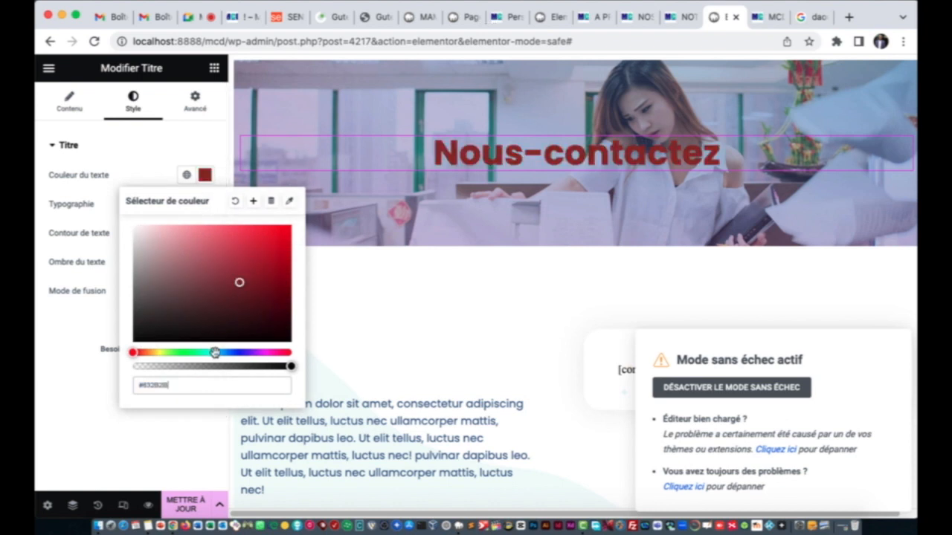
{"action": "left_click_drag", "start_coordinate": [215, 352], "coordinate": [164, 352]}
{"action": "left_click", "coordinate": [238, 352]}
{"action": "left_click", "coordinate": [268, 277]}
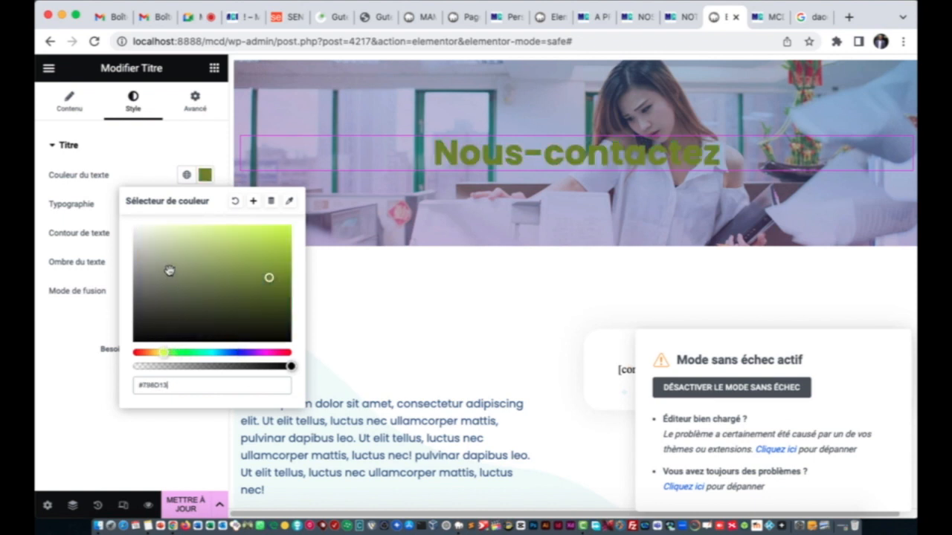
{"action": "left_click", "coordinate": [170, 271]}
{"action": "left_click", "coordinate": [236, 200]}
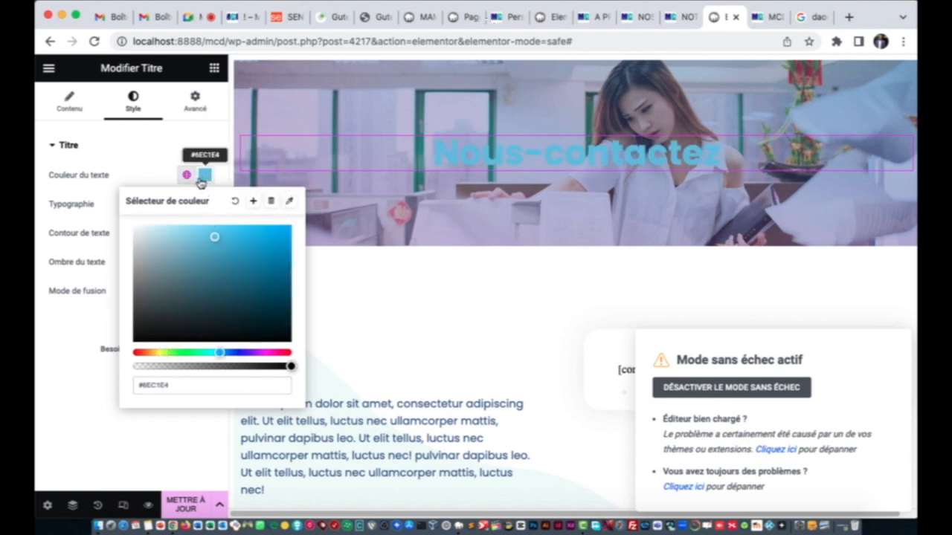
Step: Set the heading text colour to white, #FFFFFF
{"action": "left_click", "coordinate": [204, 175]}
{"action": "left_click", "coordinate": [205, 175]}
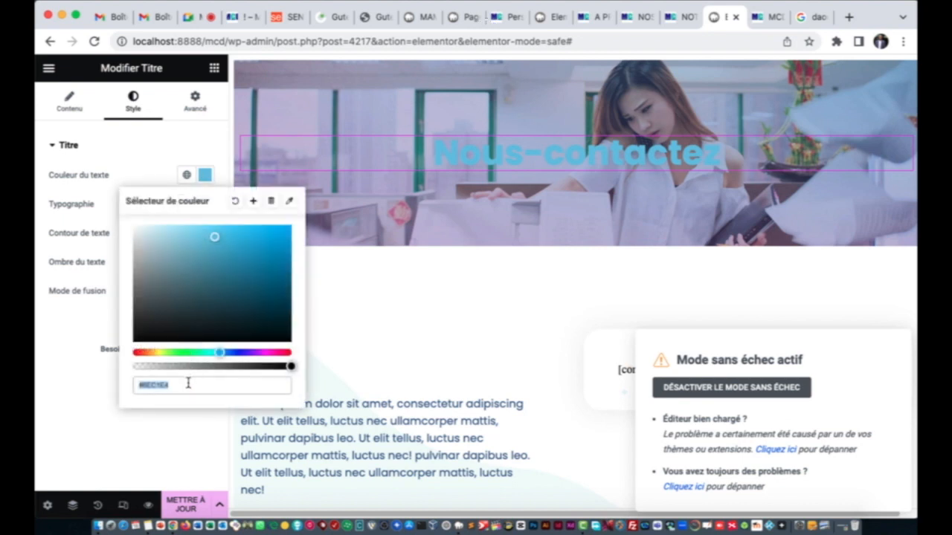
{"action": "left_click", "coordinate": [187, 382]}
{"action": "key", "text": "BackSpace"}
{"action": "key", "text": "BackSpace"}
{"action": "key", "text": "BackSpace"}
{"action": "key", "text": "BackSpace"}
{"action": "key", "text": "BackSpace"}
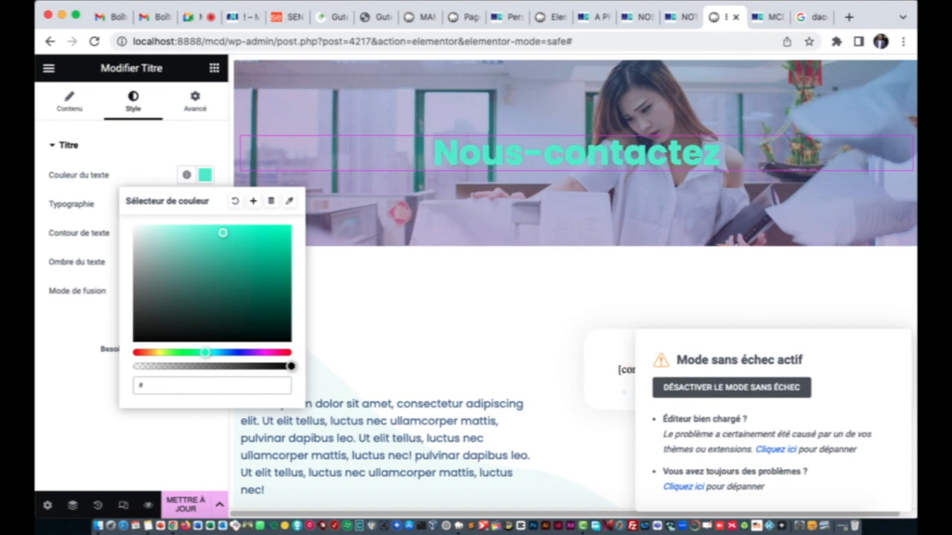
{"action": "type", "text": "FFFFFF"}
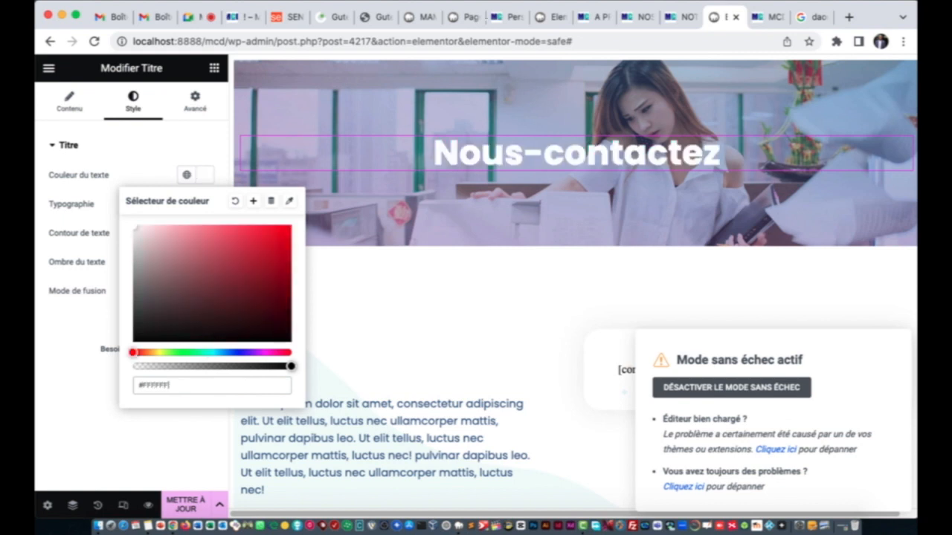
{"action": "left_click", "coordinate": [66, 339]}
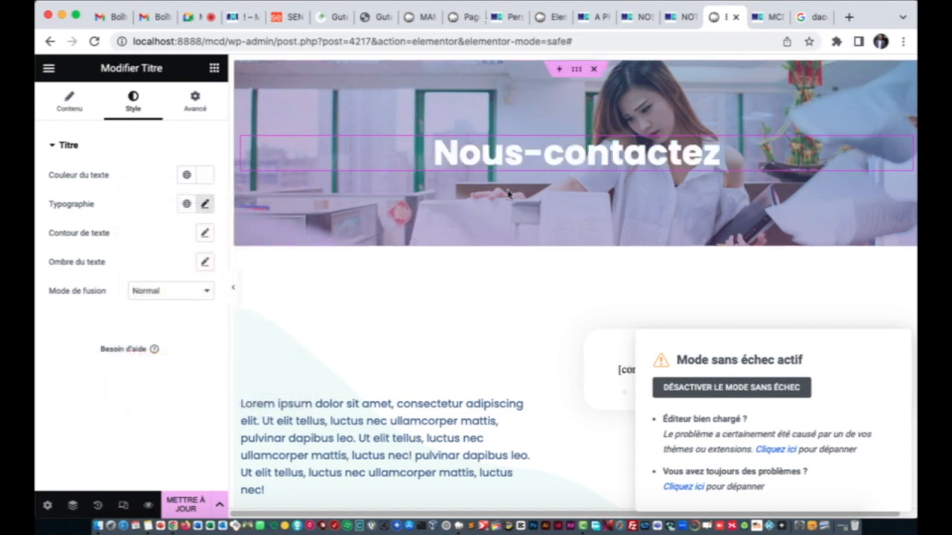
{"action": "left_click", "coordinate": [70, 106]}
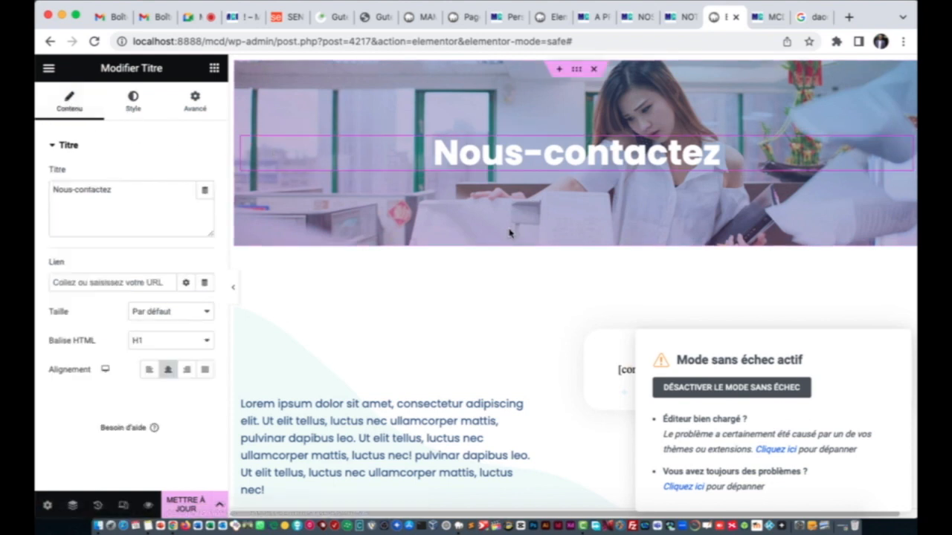
Step: Clear the Lorem ipsum intro paragraph and replace it with the single letter 's'
{"action": "scroll", "coordinate": [495, 224], "scroll_direction": "down", "scroll_amount": 5}
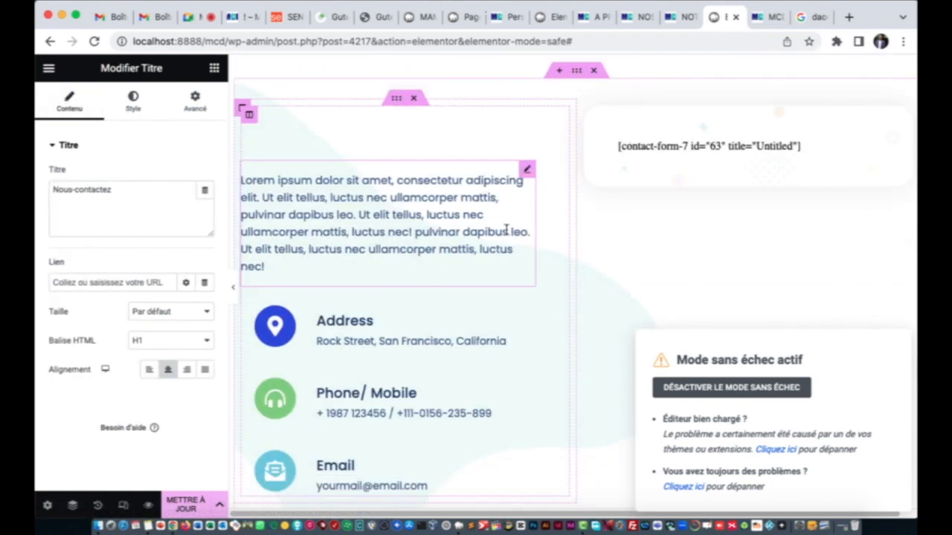
{"action": "left_click", "coordinate": [393, 215]}
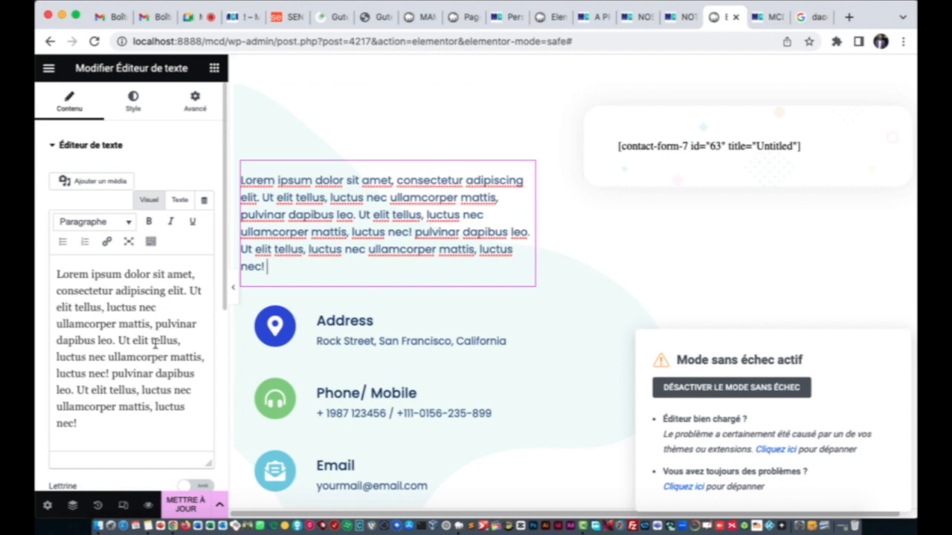
{"action": "left_click", "coordinate": [96, 421]}
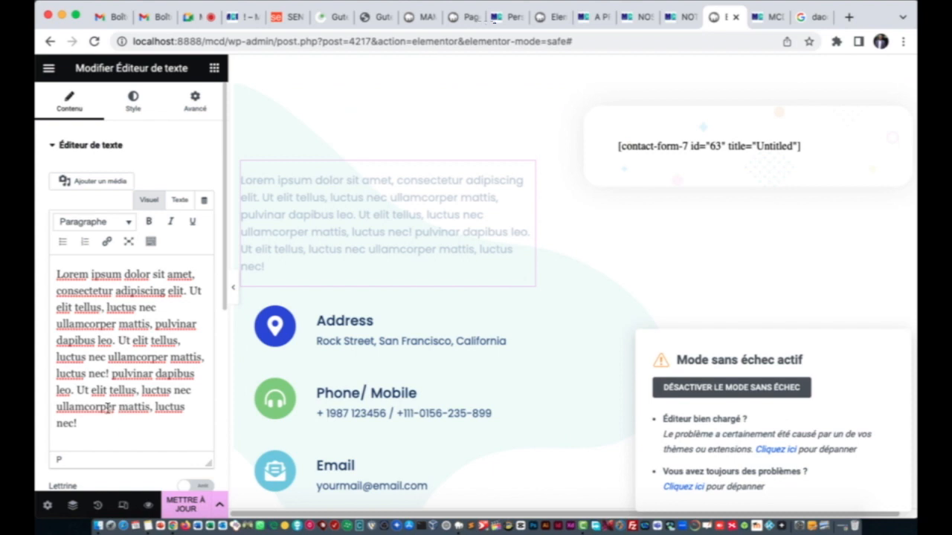
{"action": "key", "text": "BackSpace"}
{"action": "key", "text": "BackSpace"}
{"action": "key", "text": "BackSpace"}
{"action": "key", "text": "super+a"}
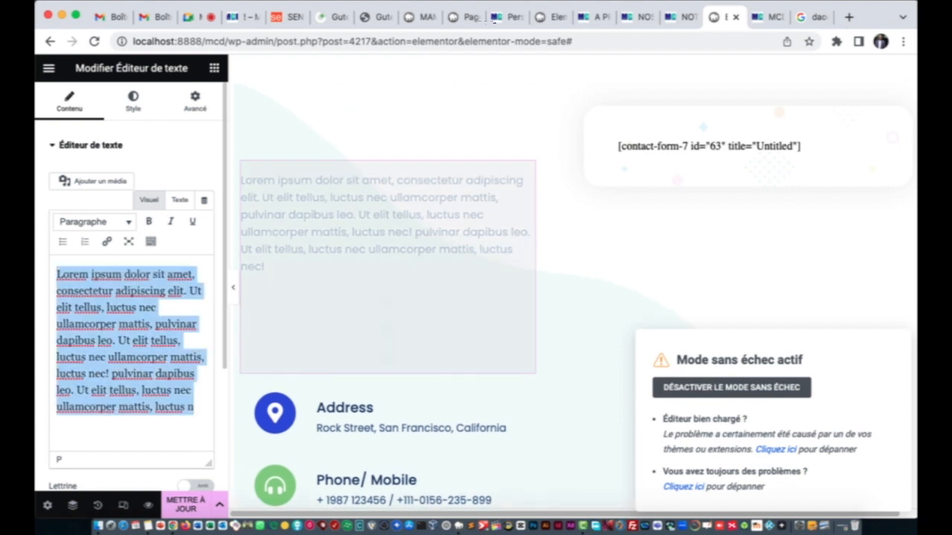
{"action": "key", "text": "BackSpace"}
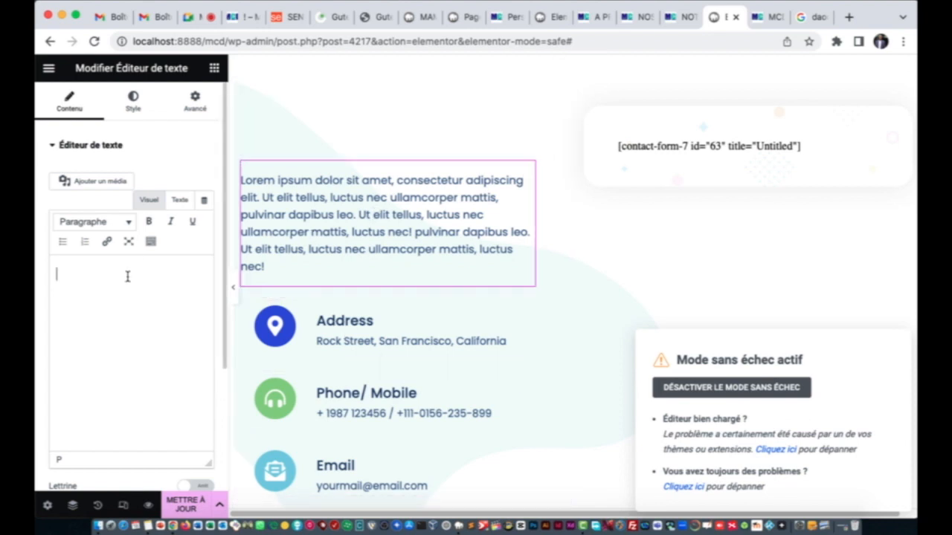
{"action": "type", "text": "s"}
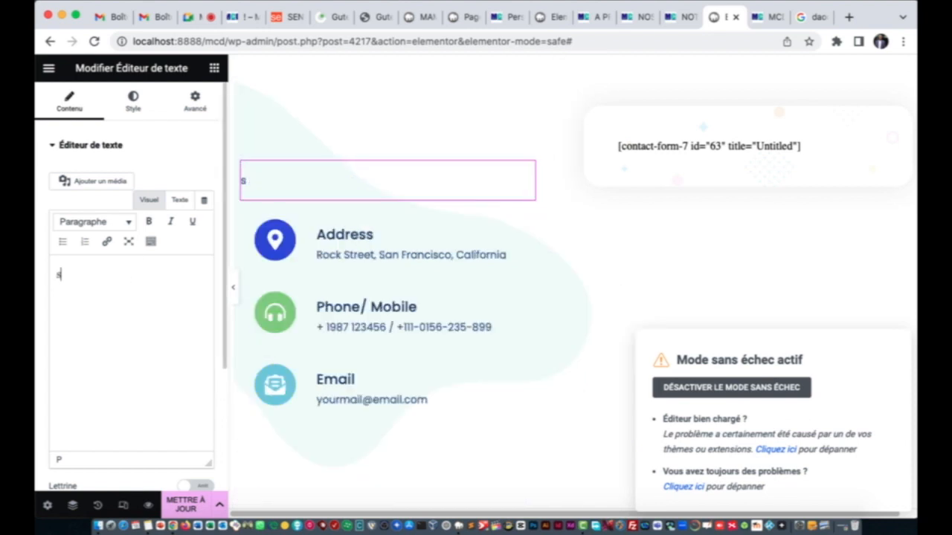
Step: Search Google for 'mcd uvs' and select 'MCD (Master en Multimedia et Communication Digitale)' in a snippet
{"action": "left_click", "coordinate": [809, 17]}
{"action": "left_click", "coordinate": [719, 42]}
{"action": "type", "text": "m"}
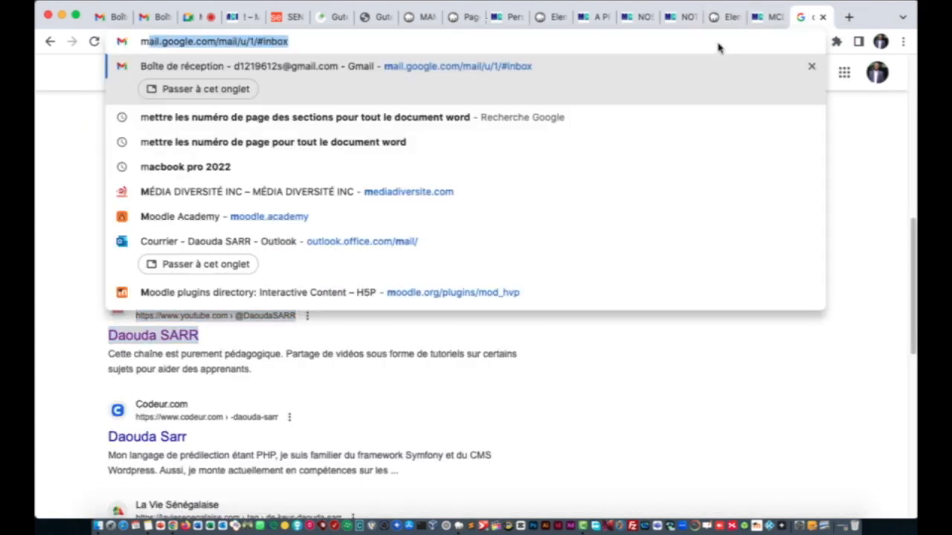
{"action": "key", "text": "BackSpace"}
{"action": "key", "text": "BackSpace"}
{"action": "type", "text": "mcd "}
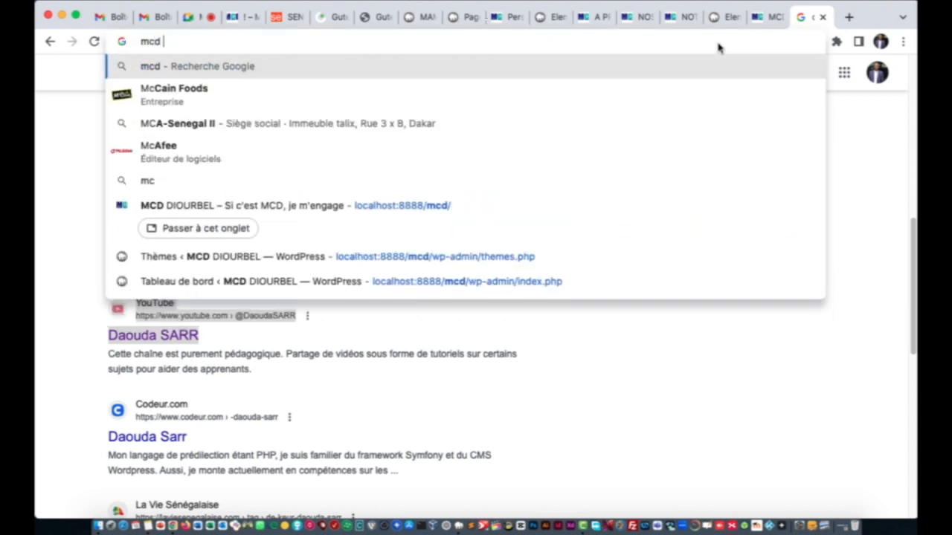
{"action": "type", "text": "uvs"}
{"action": "key", "text": "Return"}
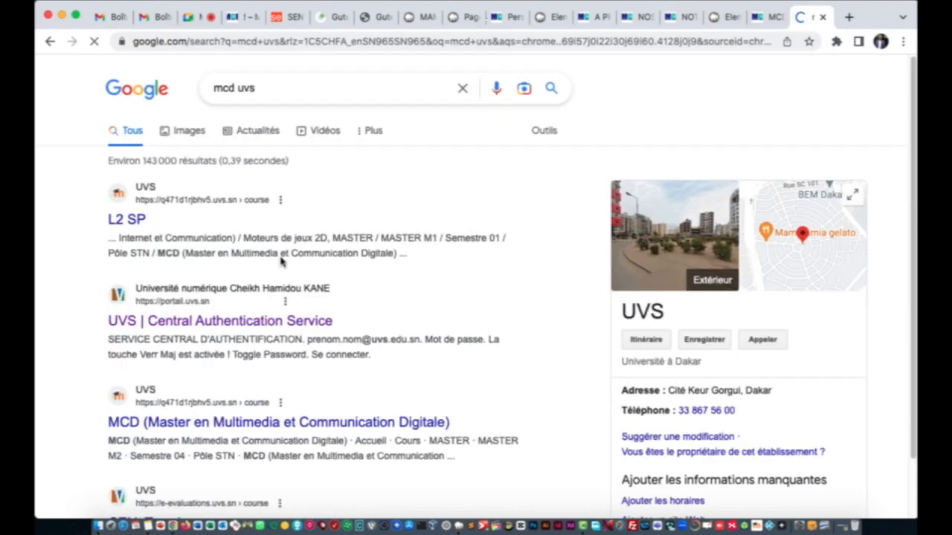
{"action": "scroll", "coordinate": [235, 327], "scroll_direction": "down", "scroll_amount": 3}
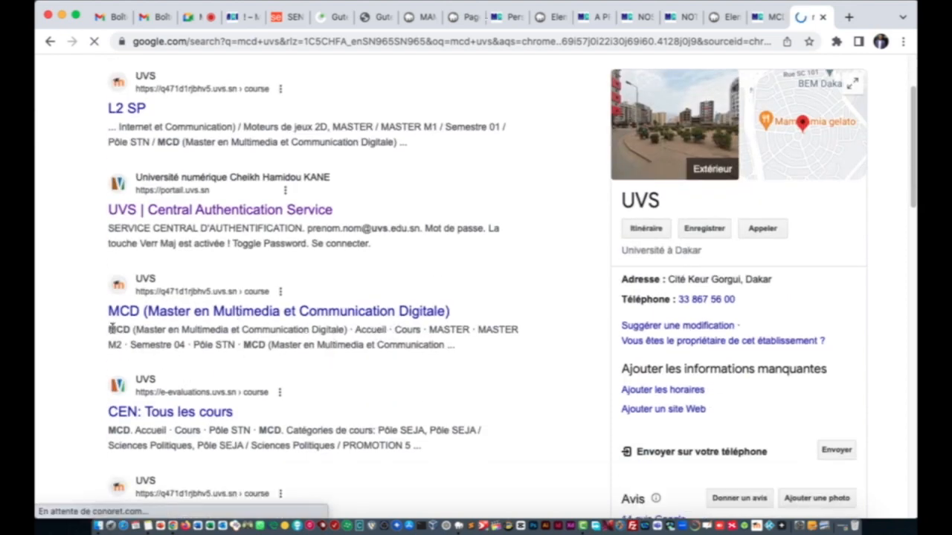
{"action": "left_click_drag", "start_coordinate": [110, 330], "coordinate": [437, 330]}
{"action": "left_click_drag", "start_coordinate": [357, 325], "coordinate": [347, 329]}
{"action": "key", "text": "super+c"}
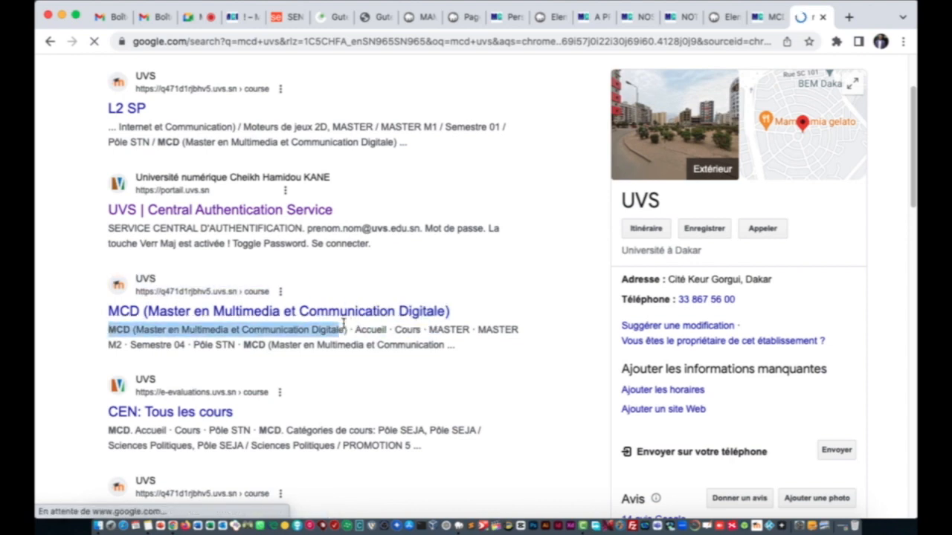
Step: Paste the copied programme name into the address bar to check it, then clear it
{"action": "left_click", "coordinate": [365, 22]}
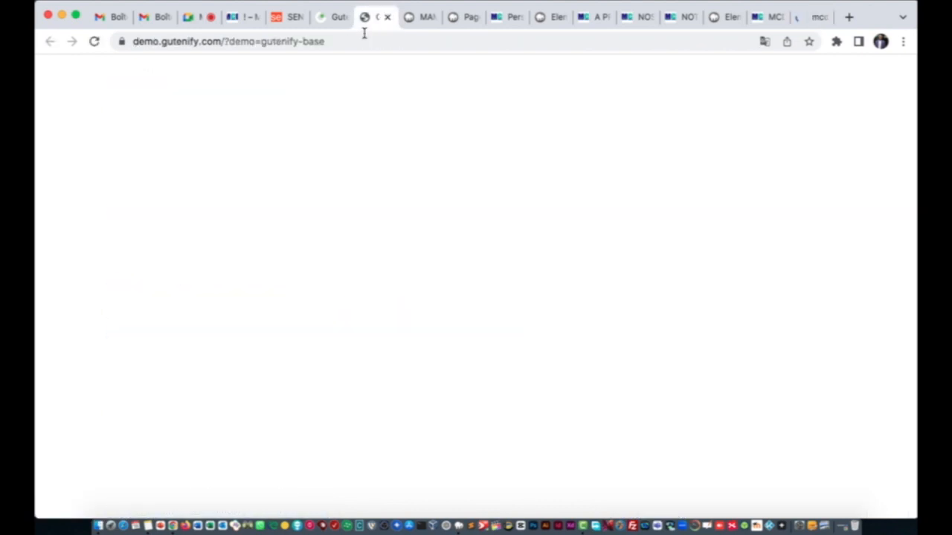
{"action": "left_click", "coordinate": [360, 41]}
{"action": "type", "text": "fab"}
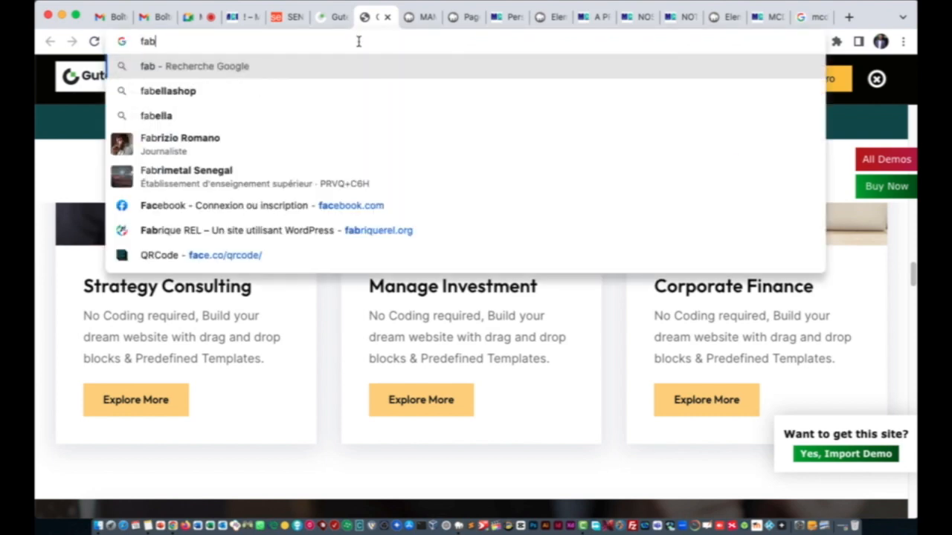
{"action": "key", "text": "BackSpace"}
{"action": "key", "text": "BackSpace"}
{"action": "key", "text": "BackSpace"}
{"action": "type", "text": "fab"}
{"action": "key", "text": "super+a"}
{"action": "left_click", "coordinate": [774, 18]}
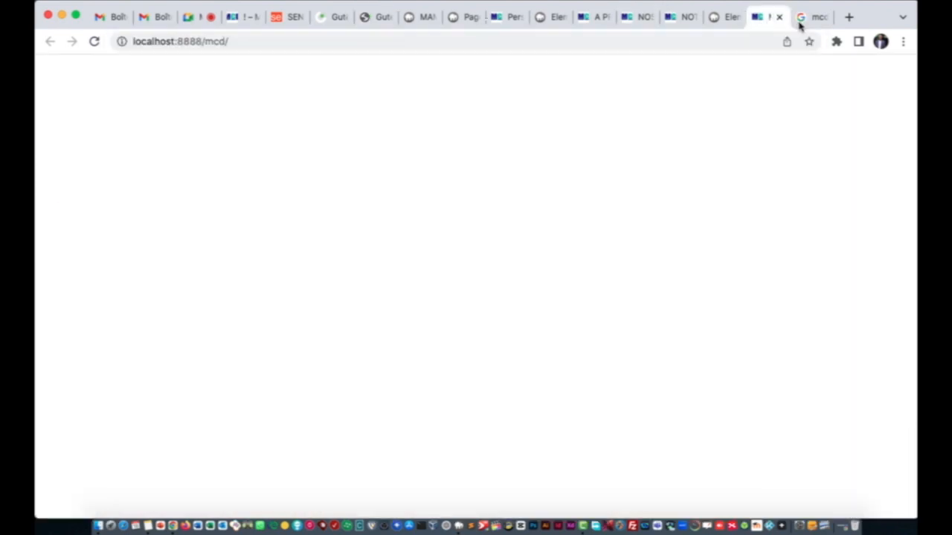
{"action": "left_click", "coordinate": [801, 18]}
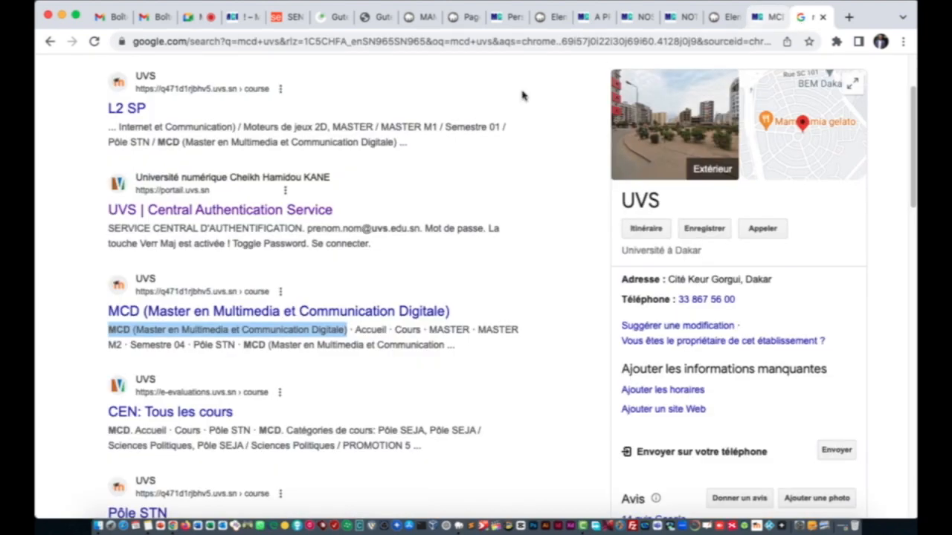
{"action": "left_click", "coordinate": [374, 41]}
{"action": "key", "text": "super+v"}
{"action": "key", "text": "super+a"}
{"action": "key", "text": "BackSpace"}
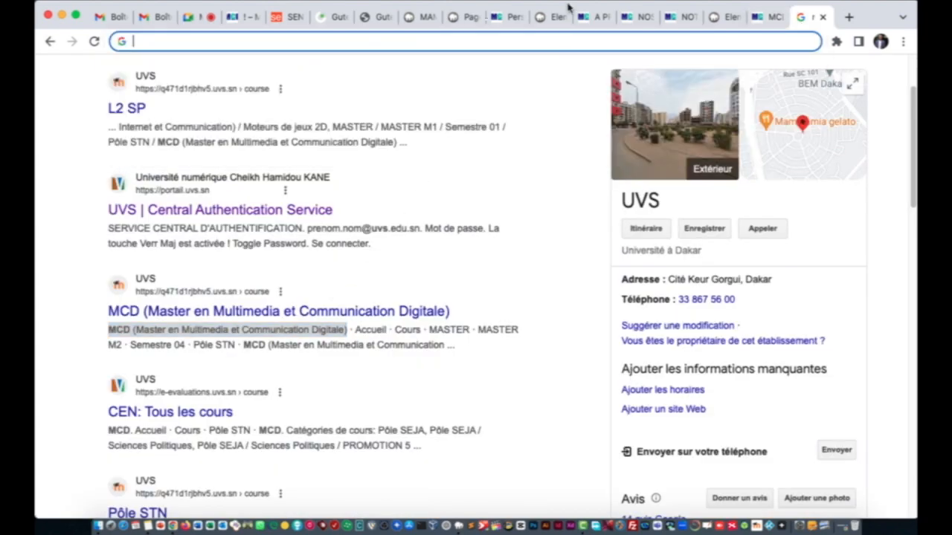
Step: Cycle through the site's page tabs back to the Contact page in Elementor
{"action": "left_click", "coordinate": [681, 17]}
{"action": "left_click", "coordinate": [759, 19]}
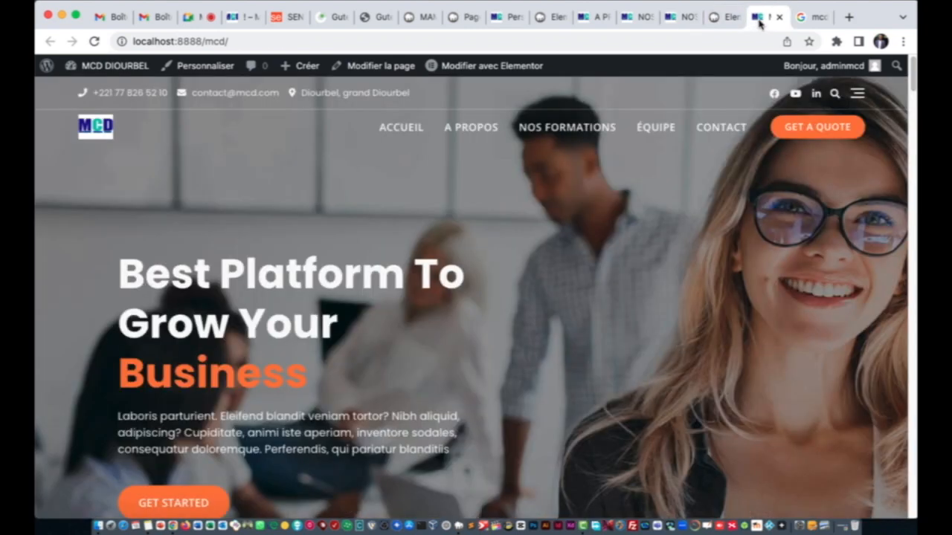
{"action": "left_click", "coordinate": [613, 23]}
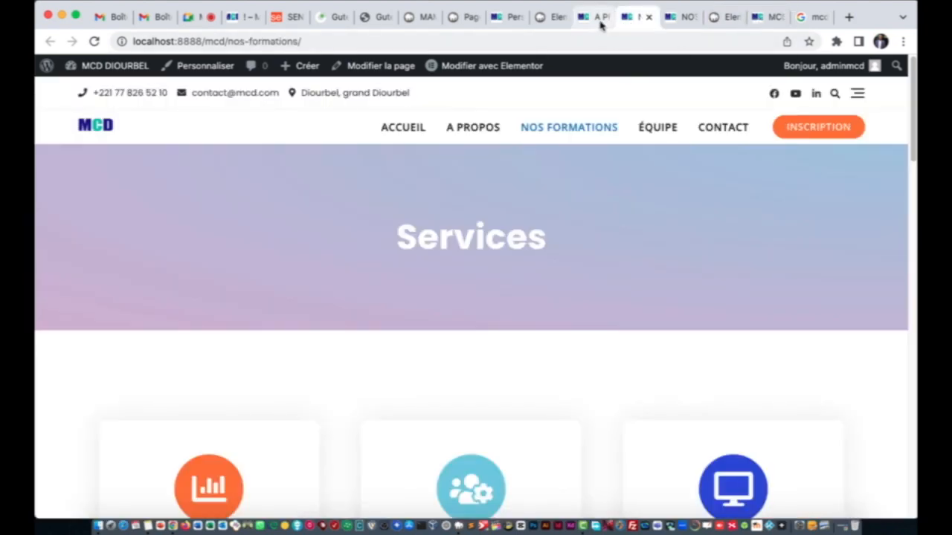
{"action": "left_click", "coordinate": [601, 22]}
{"action": "left_click", "coordinate": [642, 20]}
{"action": "left_click", "coordinate": [677, 21]}
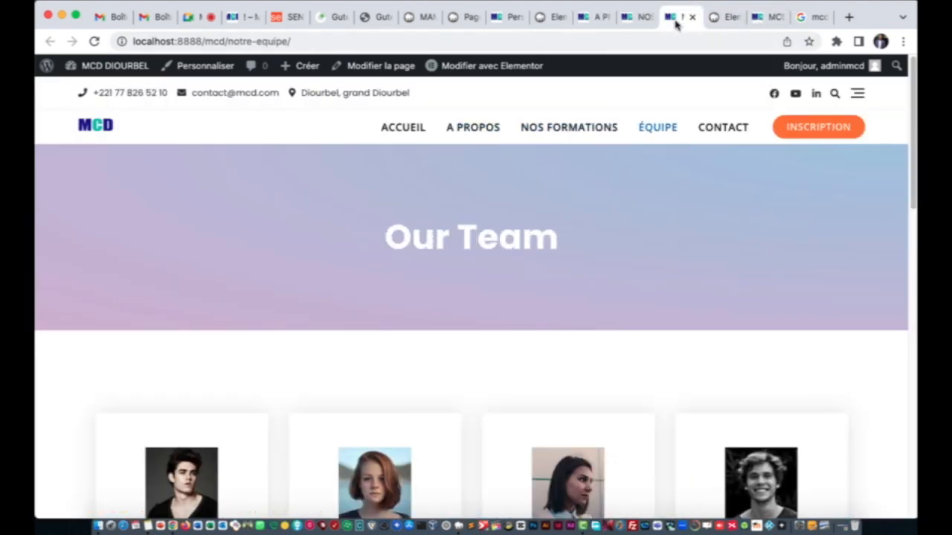
{"action": "left_click", "coordinate": [711, 19]}
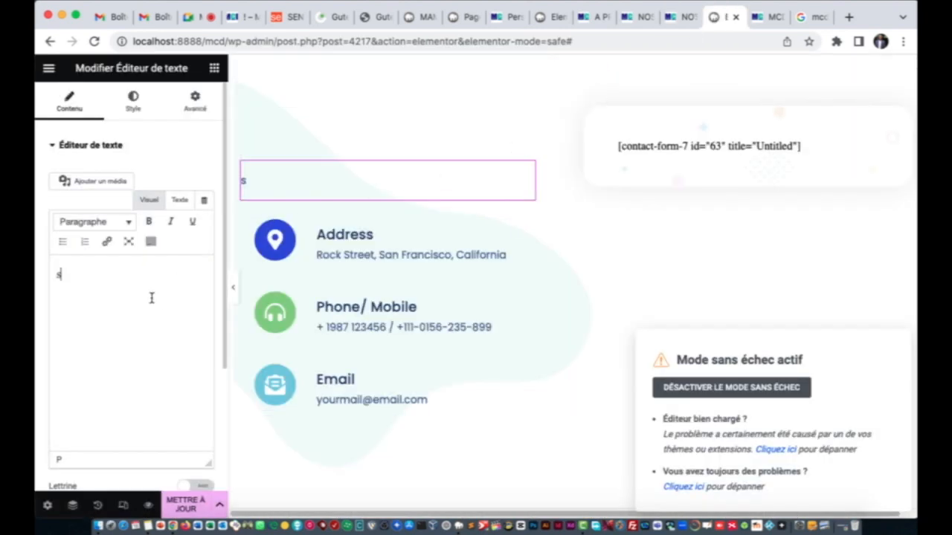
Step: Add 'ENO de Diourbel' to the programme name in the Contact intro paragraph
{"action": "key", "text": "super+v"}
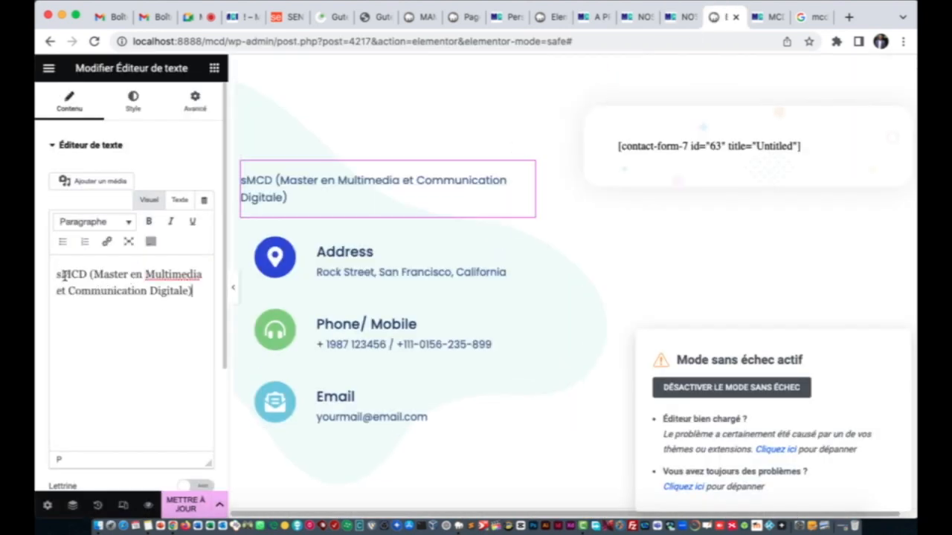
{"action": "left_click", "coordinate": [61, 275]}
{"action": "key", "text": "BackSpace"}
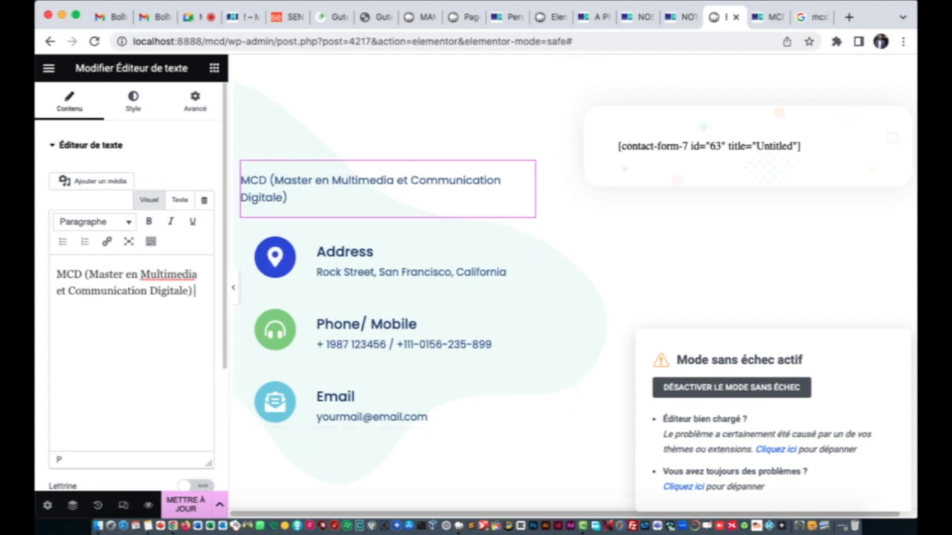
{"action": "type", "text": "NoO de Diourbel"}
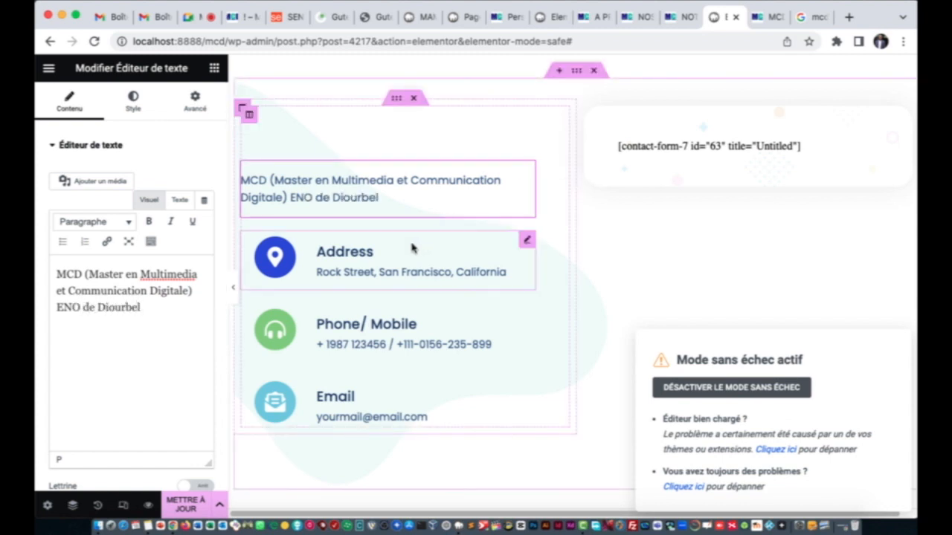
Step: Retitle the address box 'Adresse' and set its description to 'Diourbel, Grand Diourbel'
{"action": "left_click", "coordinate": [359, 254]}
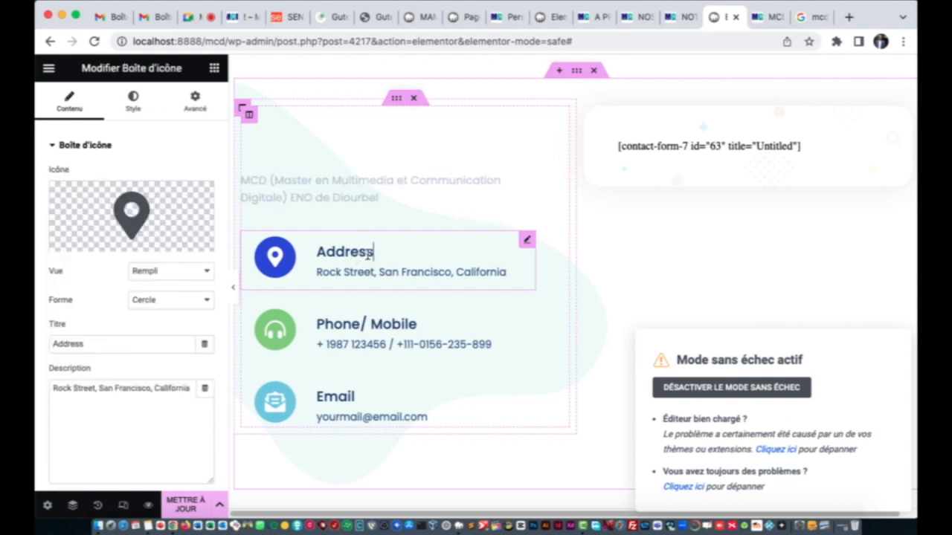
{"action": "left_click", "coordinate": [159, 343]}
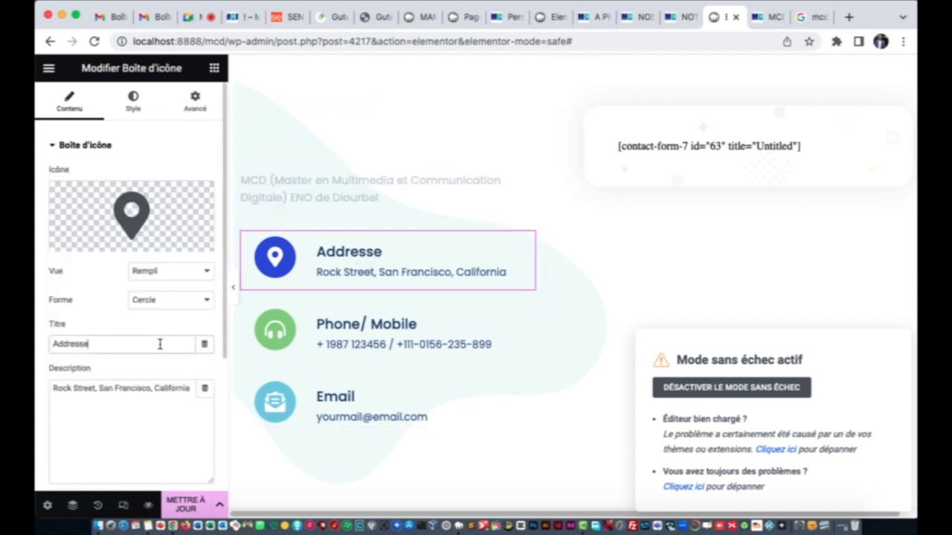
{"action": "double_click", "coordinate": [159, 343]}
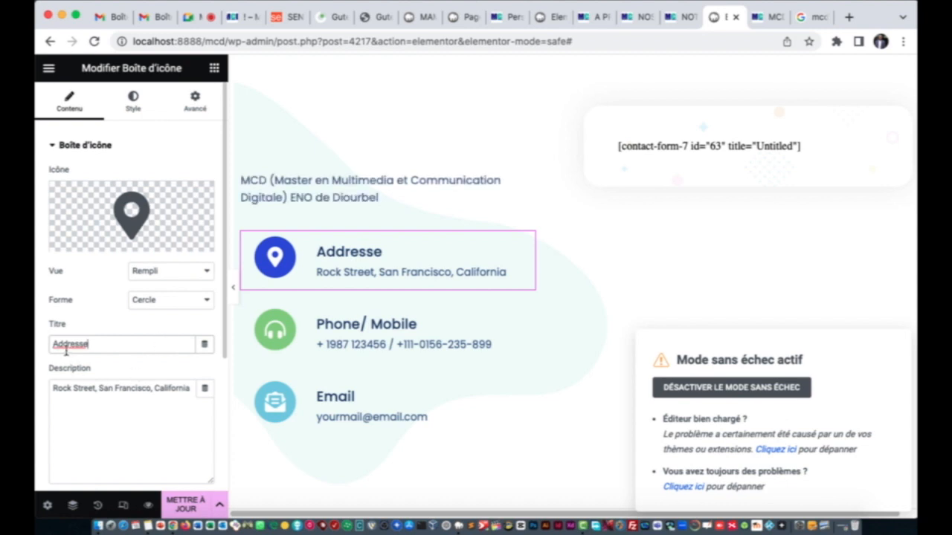
{"action": "key", "text": "BackSpace"}
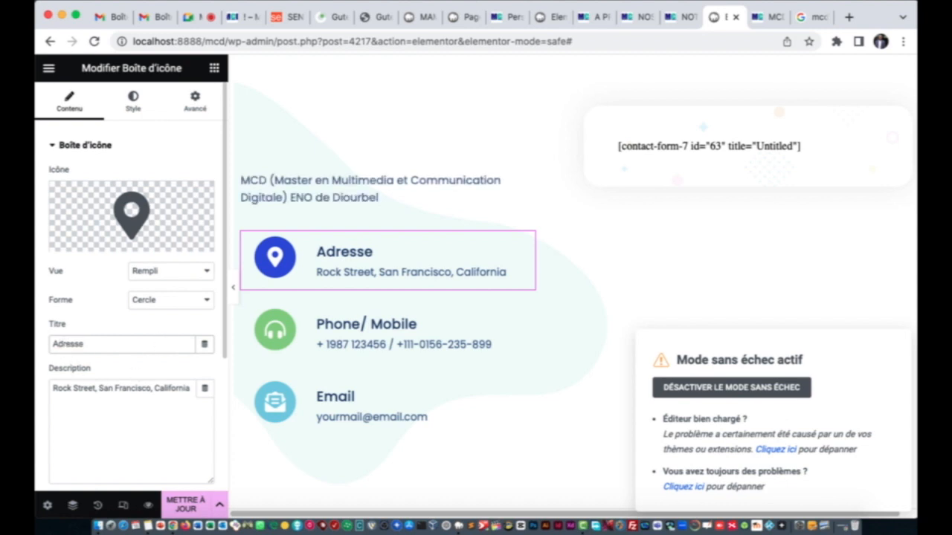
{"action": "left_click", "coordinate": [78, 401]}
{"action": "key", "text": "super+a"}
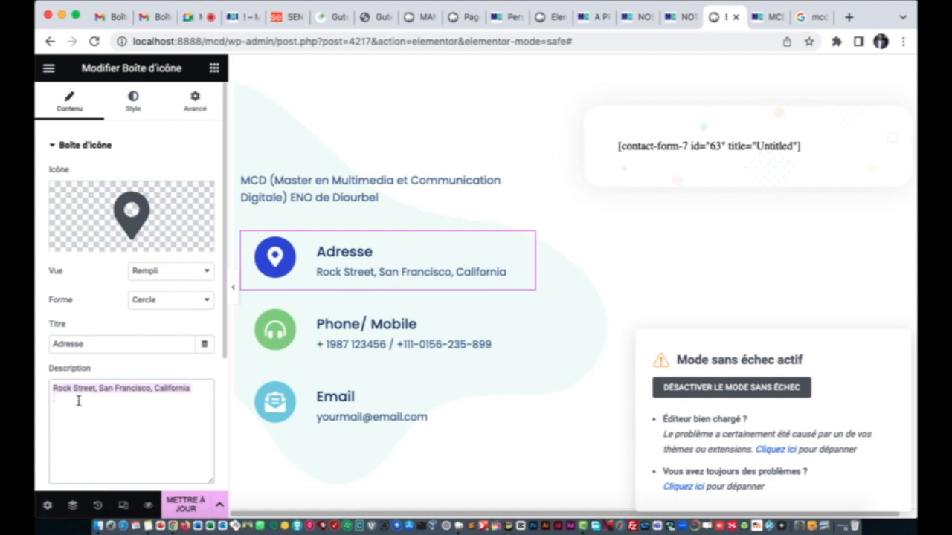
{"action": "type", "text": "Diorube"}
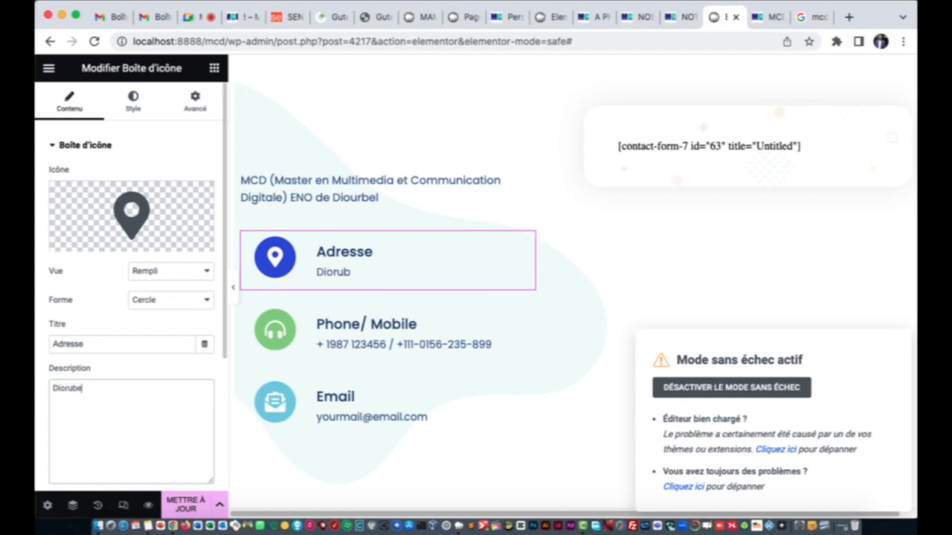
{"action": "key", "text": "BackSpace"}
{"action": "key", "text": "BackSpace"}
{"action": "key", "text": "BackSpace"}
{"action": "key", "text": "BackSpace"}
{"action": "type", "text": "urbel, Grand Diourbel"}
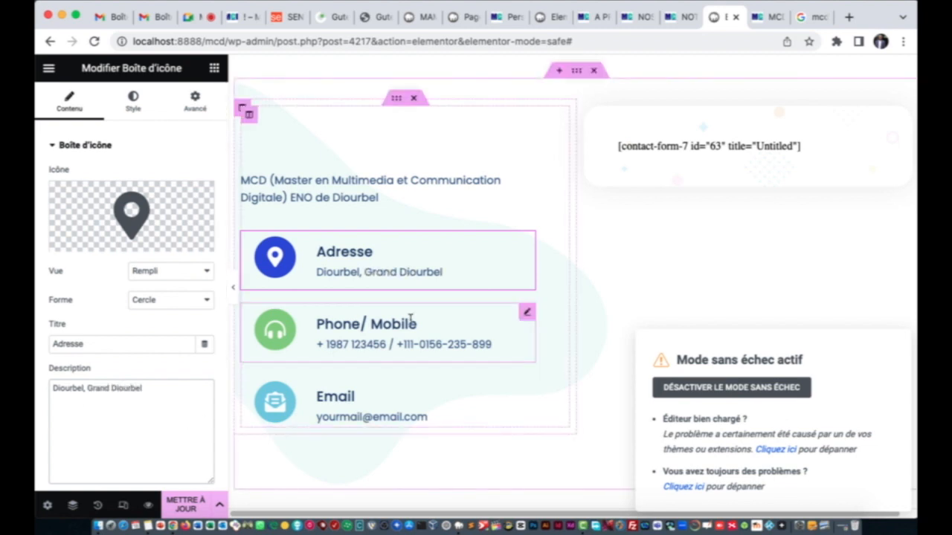
Step: Retitle the phone box 'Téléphone' and replace its placeholder numbers with the contact phone number
{"action": "left_click", "coordinate": [388, 333]}
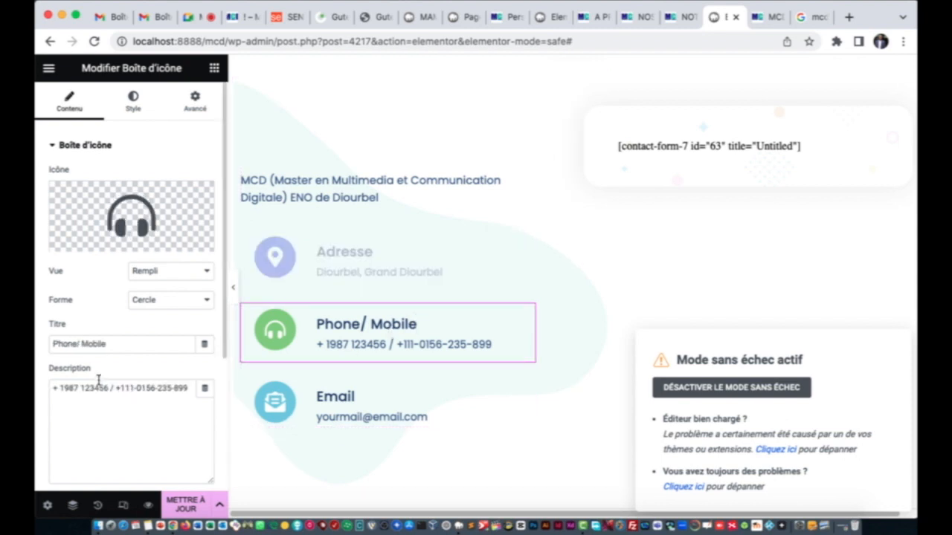
{"action": "left_click_drag", "start_coordinate": [112, 344], "coordinate": [41, 346]}
{"action": "type", "text": "Téléphone"}
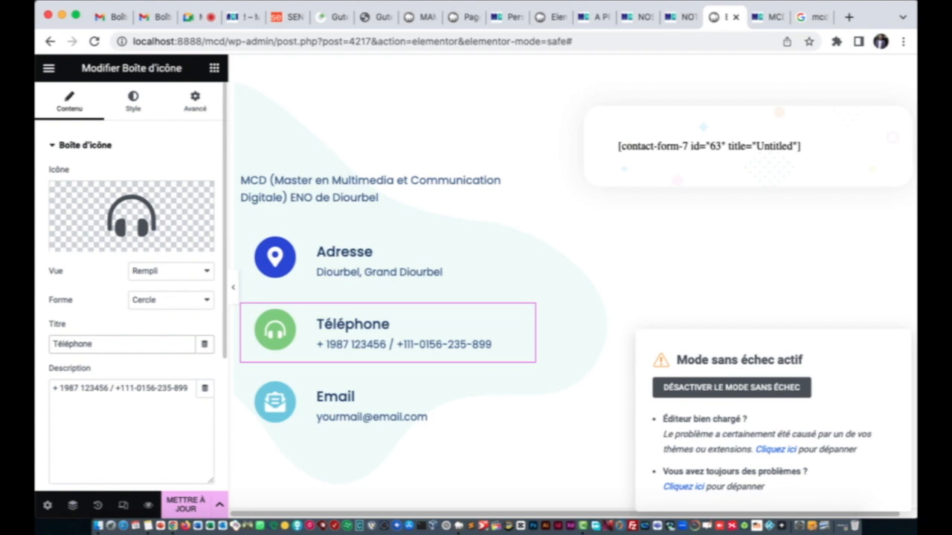
{"action": "left_click", "coordinate": [85, 404]}
{"action": "key", "text": "super+a"}
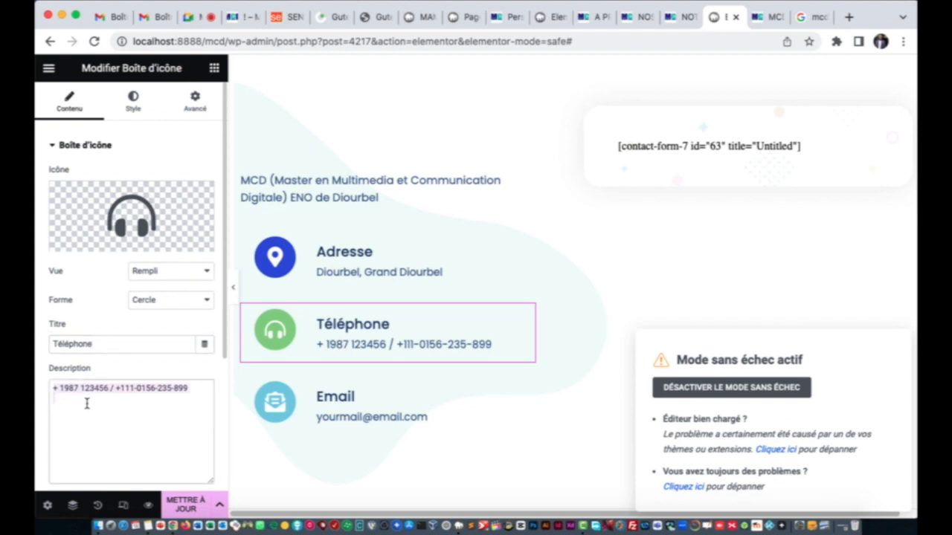
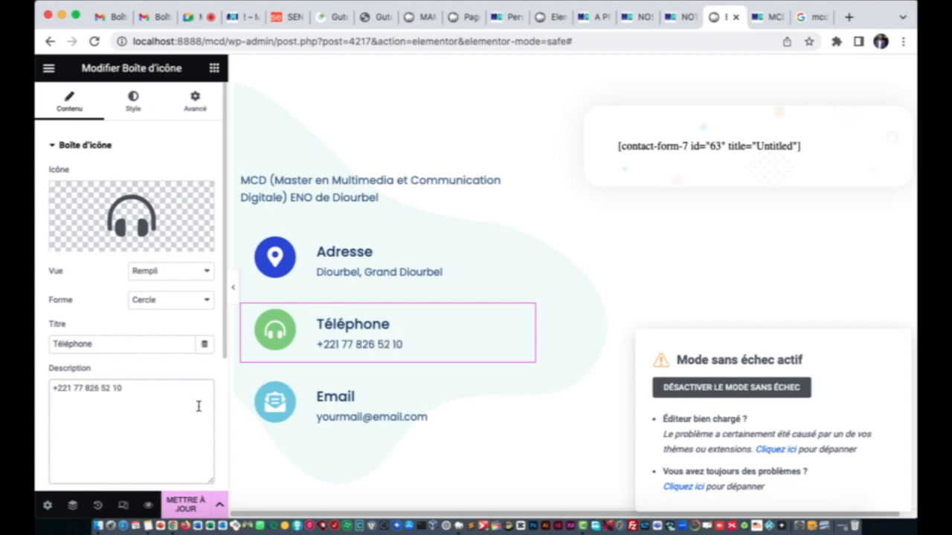
{"action": "left_click", "coordinate": [352, 396]}
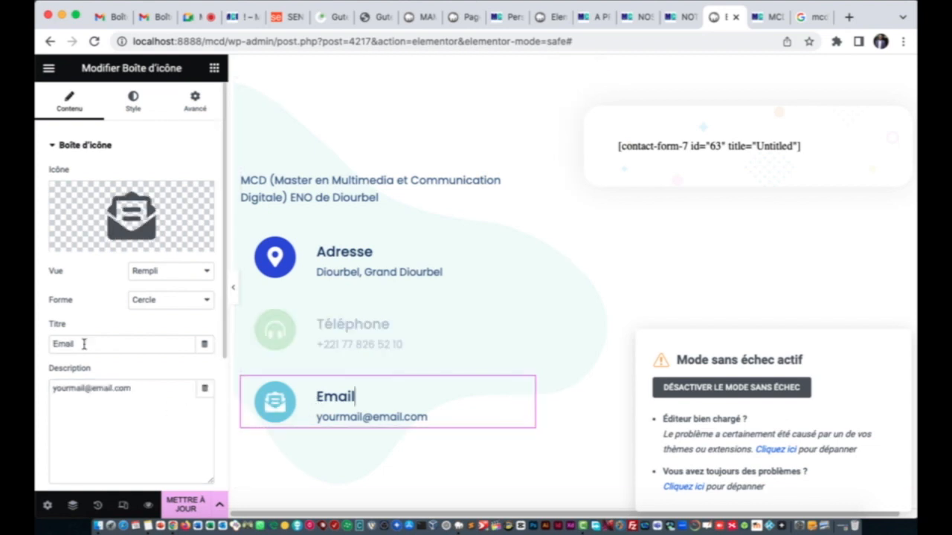
Step: Retitle the Email box 'Mail' and enter the contact e-mail address as its description
{"action": "left_click_drag", "start_coordinate": [84, 344], "coordinate": [48, 340]}
{"action": "type", "text": "Mail"}
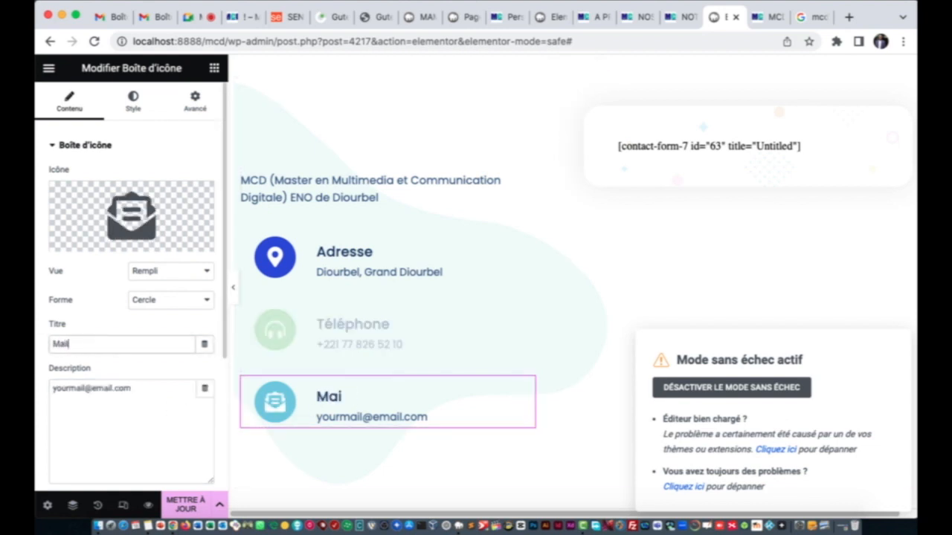
{"action": "triple_click", "coordinate": [83, 389]}
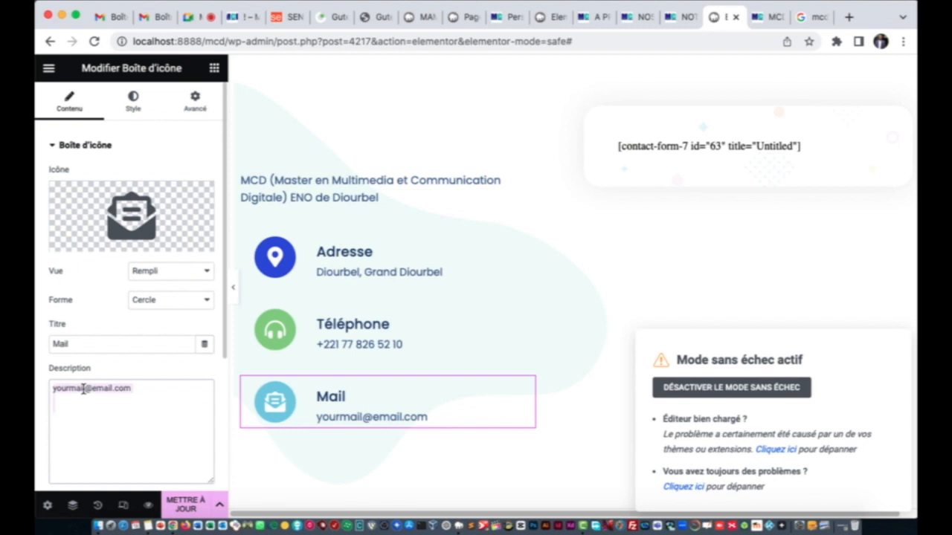
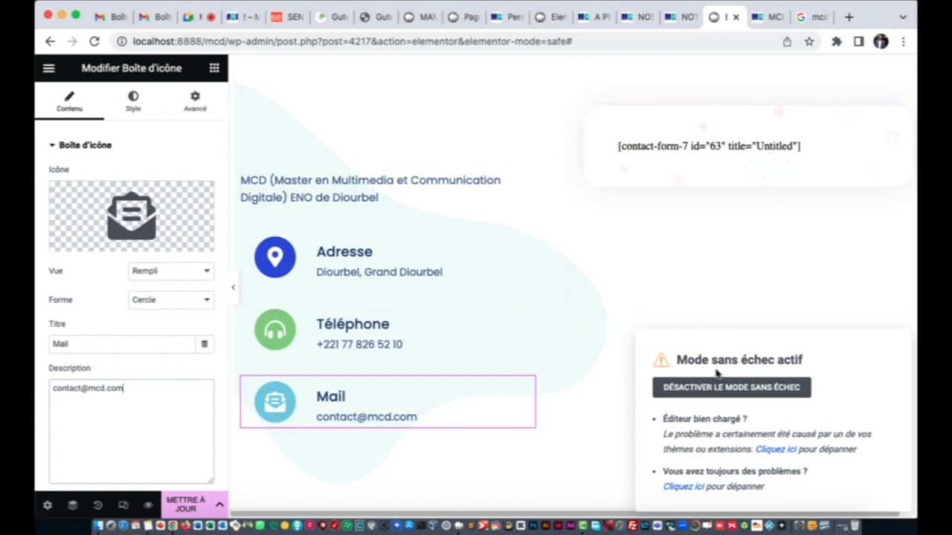
Step: Scroll down to the Google Maps widget and open its settings
{"action": "scroll", "coordinate": [451, 330], "scroll_direction": "down", "scroll_amount": 8}
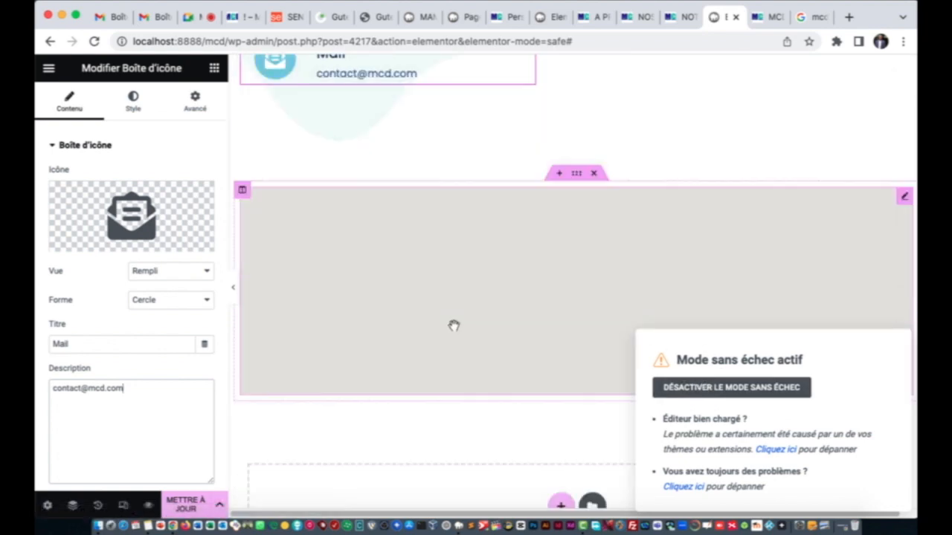
{"action": "scroll", "coordinate": [450, 330], "scroll_direction": "up", "scroll_amount": 8}
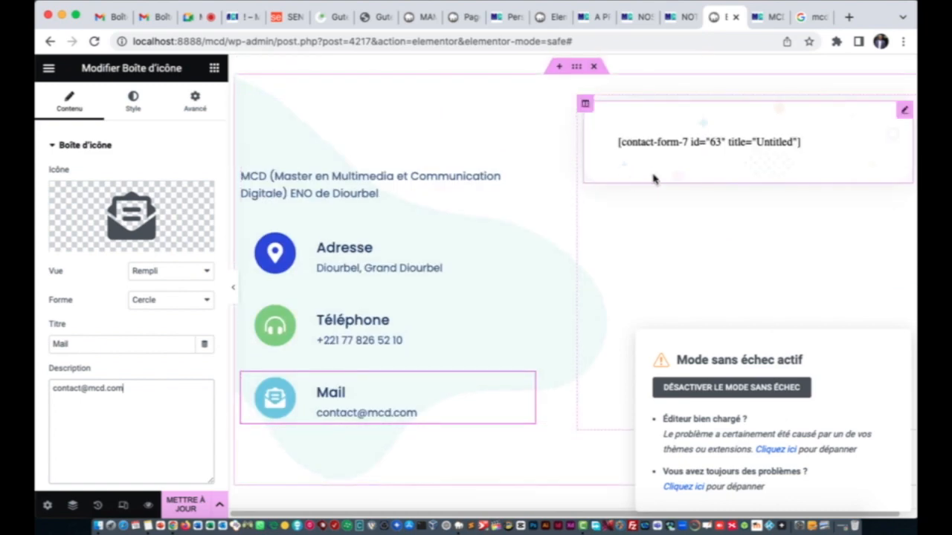
{"action": "scroll", "coordinate": [387, 327], "scroll_direction": "down", "scroll_amount": 5}
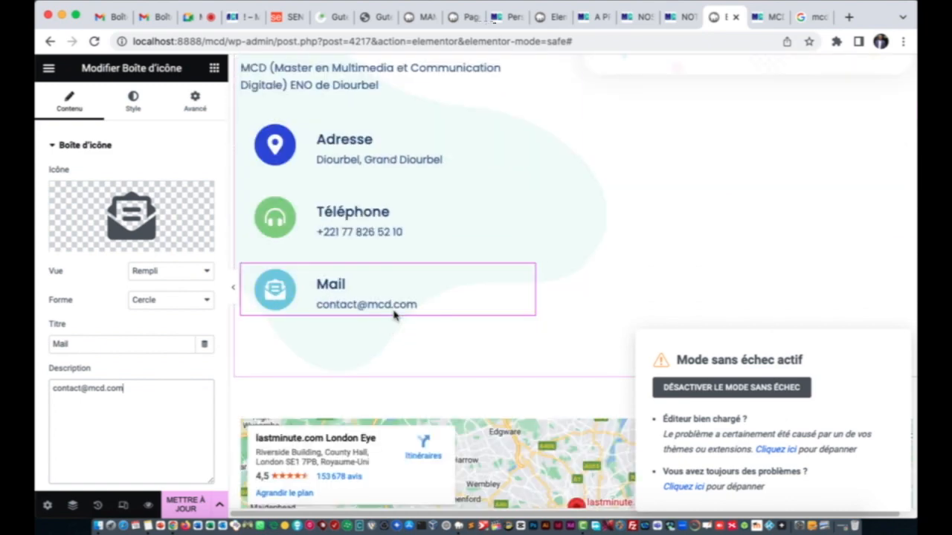
{"action": "scroll", "coordinate": [399, 288], "scroll_direction": "down", "scroll_amount": 1}
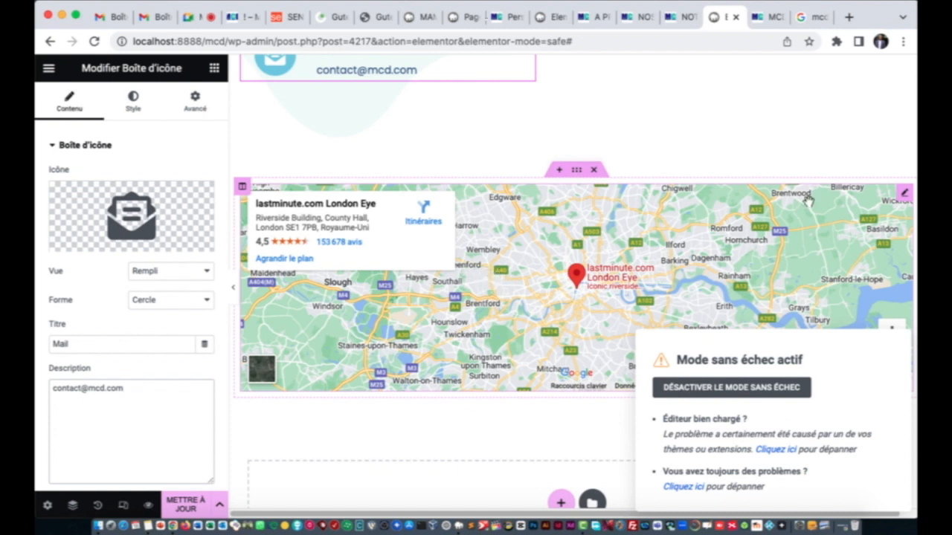
{"action": "left_click", "coordinate": [904, 195]}
Step: Change the map's Emplacement from London to 'Diourbel, Sénégal' and save the page with Mettre à jour
{"action": "left_click", "coordinate": [140, 256]}
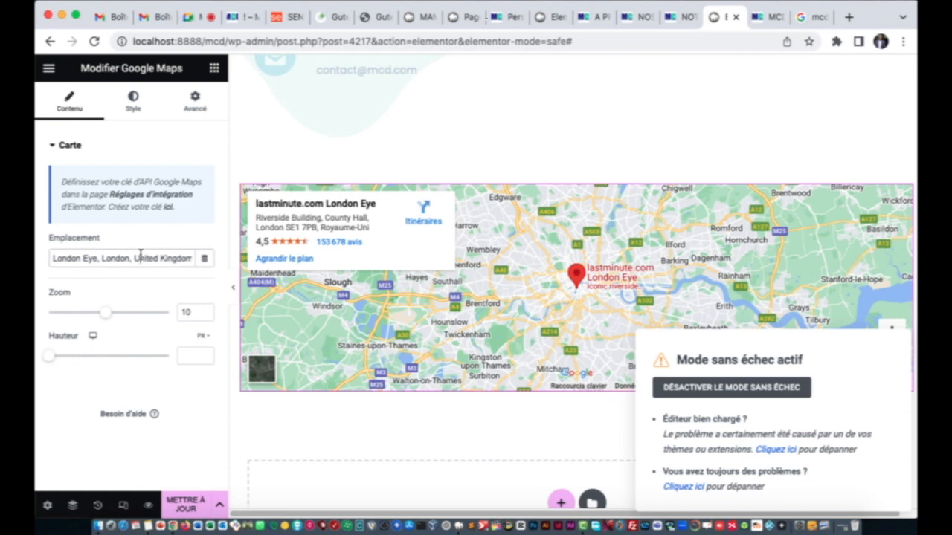
{"action": "key", "text": "super+a"}
{"action": "type", "text": "London Eye, Londres, Royaume-Uni"}
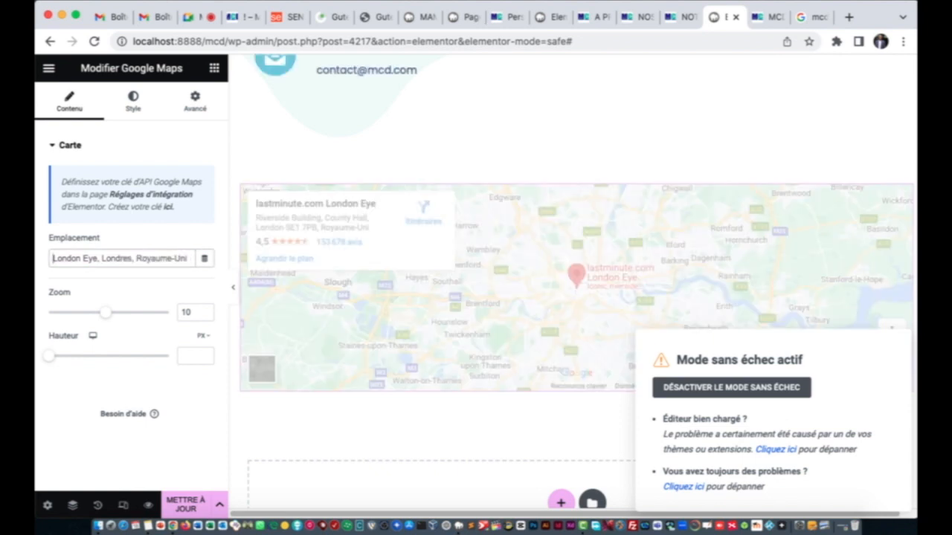
{"action": "key", "text": "super+a"}
{"action": "type", "text": "Di"}
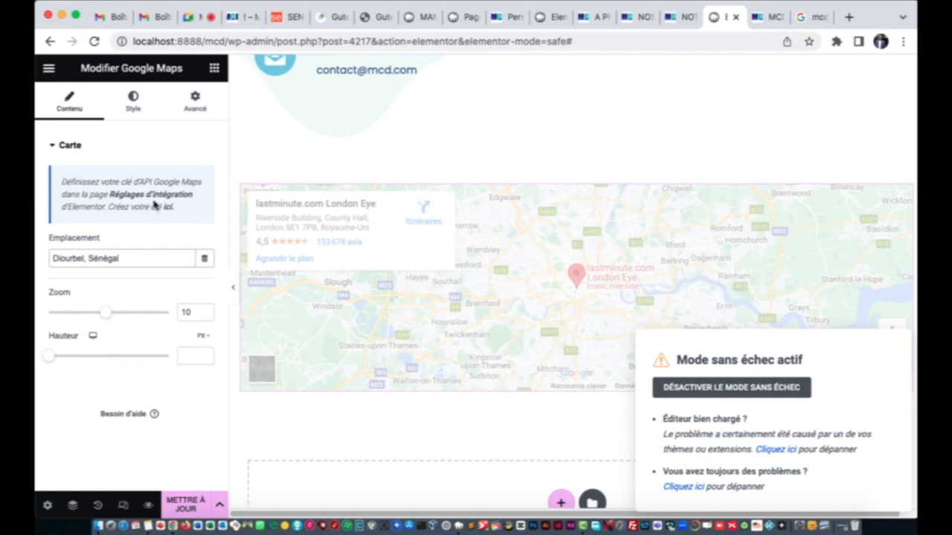
{"action": "left_click", "coordinate": [144, 252]}
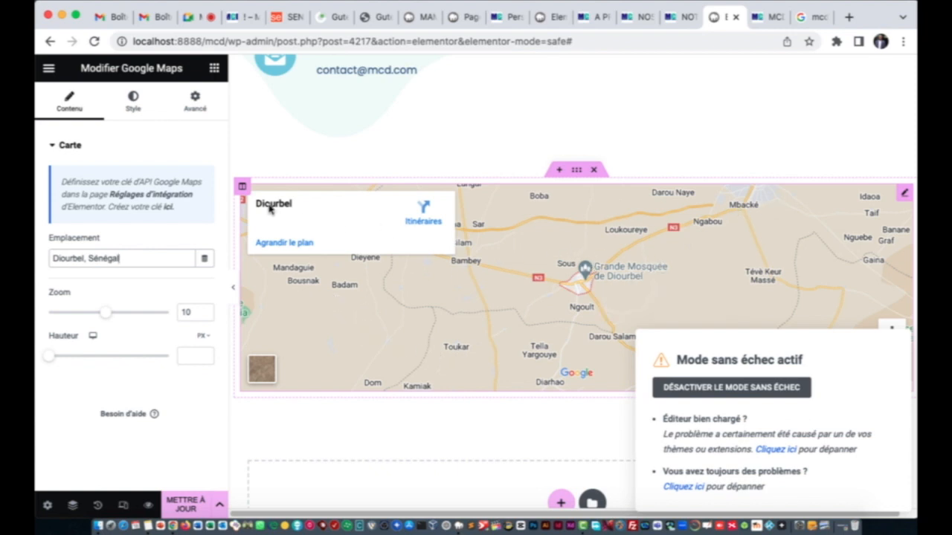
{"action": "left_click", "coordinate": [186, 505]}
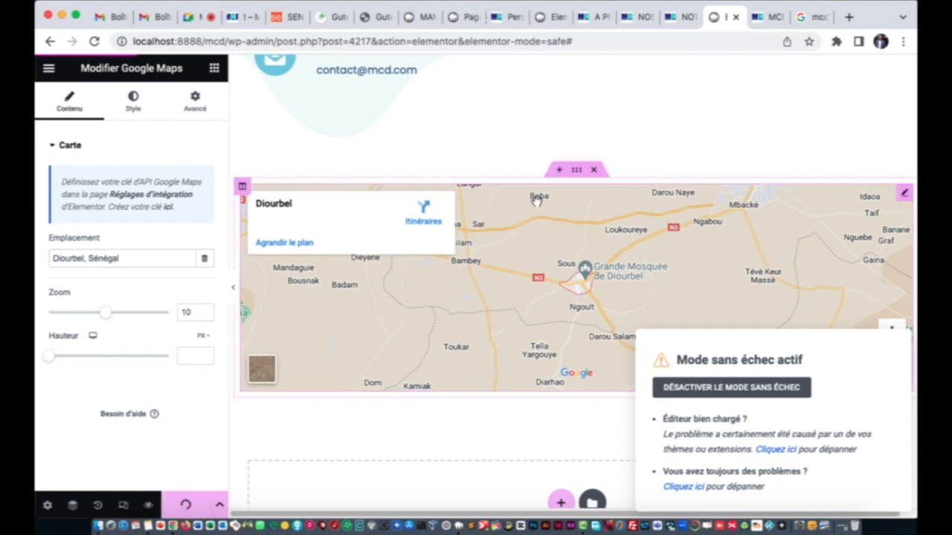
{"action": "scroll", "coordinate": [539, 212], "scroll_direction": "up", "scroll_amount": 5}
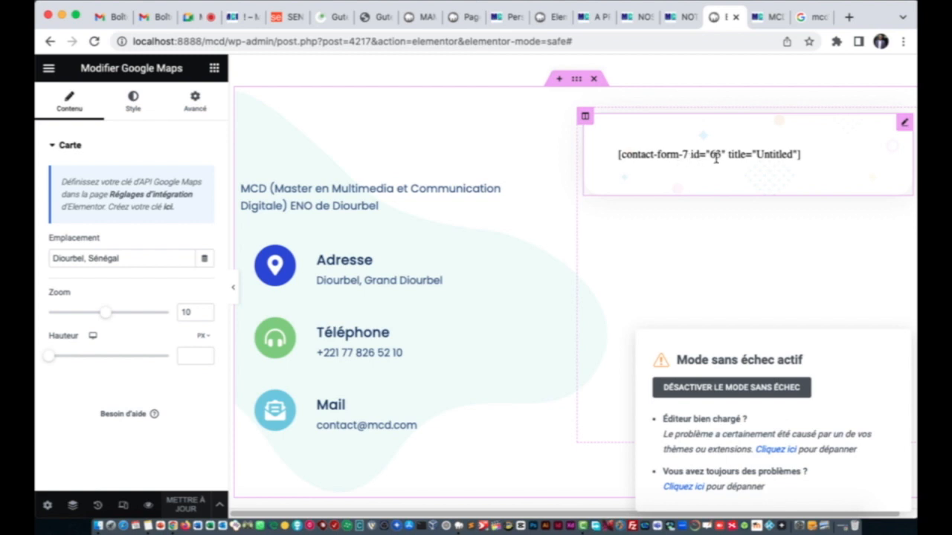
Step: Open Contact > Formulaires de contact from the pages tab
{"action": "left_click", "coordinate": [557, 18]}
{"action": "left_click", "coordinate": [496, 20]}
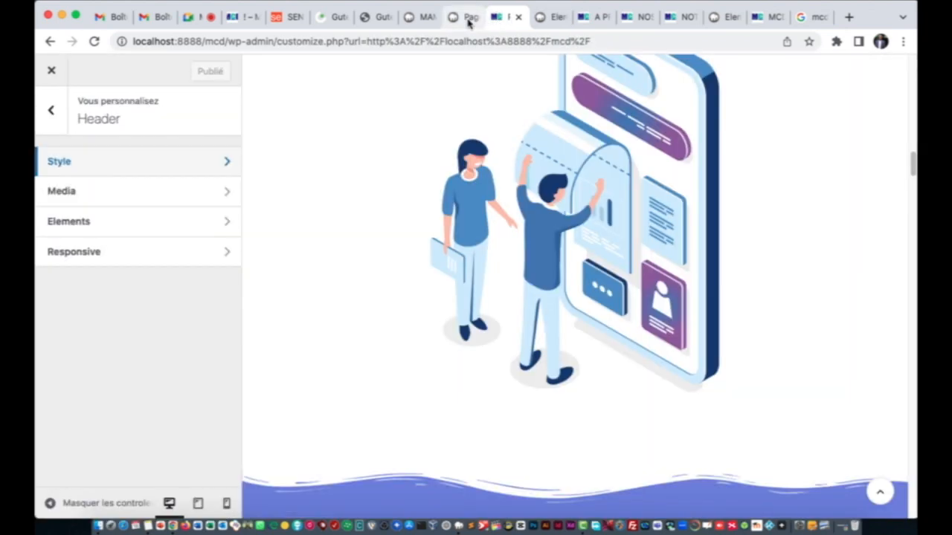
{"action": "left_click", "coordinate": [467, 20]}
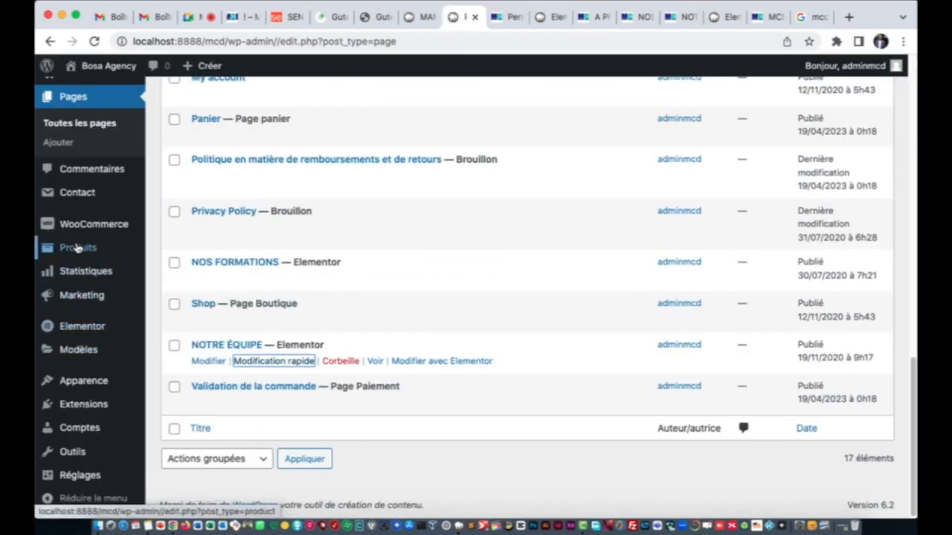
{"action": "mouse_move", "coordinate": [79, 198]}
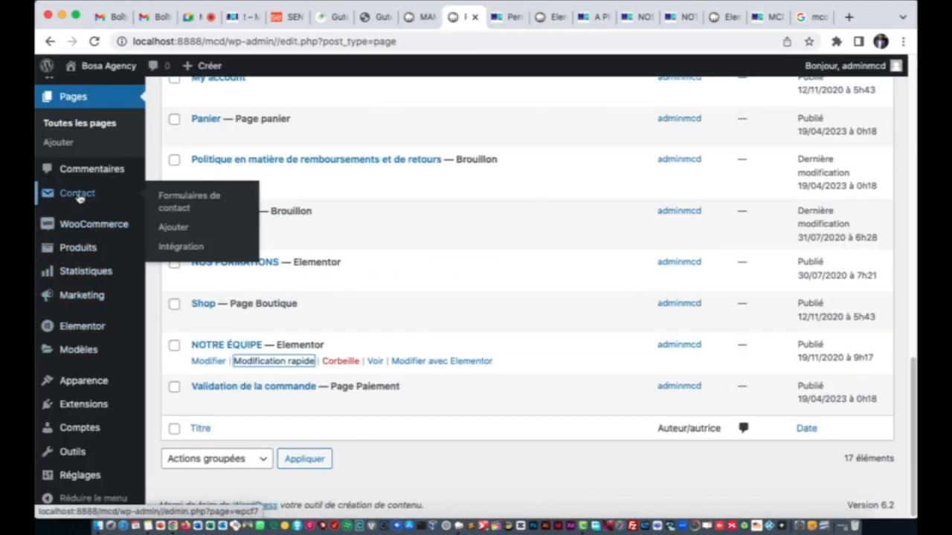
{"action": "left_click", "coordinate": [80, 198]}
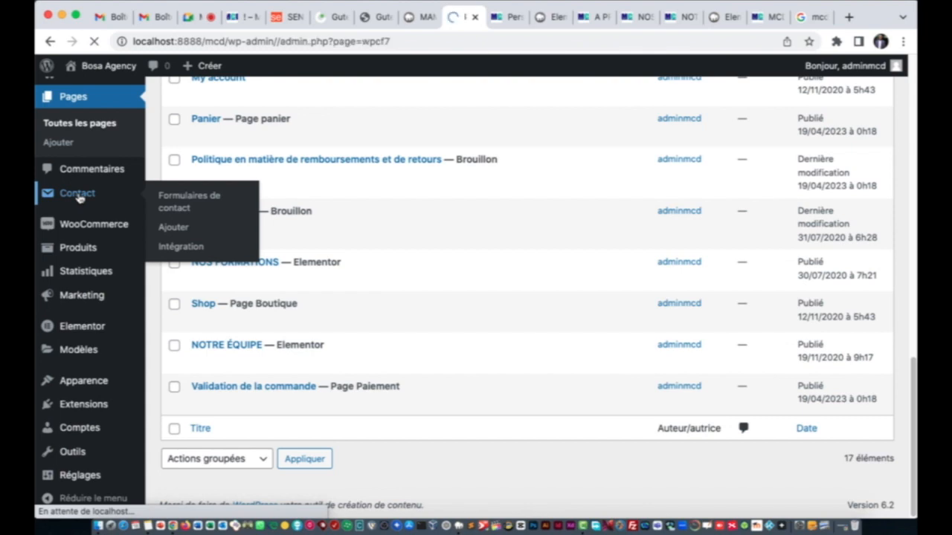
{"action": "scroll", "coordinate": [401, 312], "scroll_direction": "down", "scroll_amount": 6}
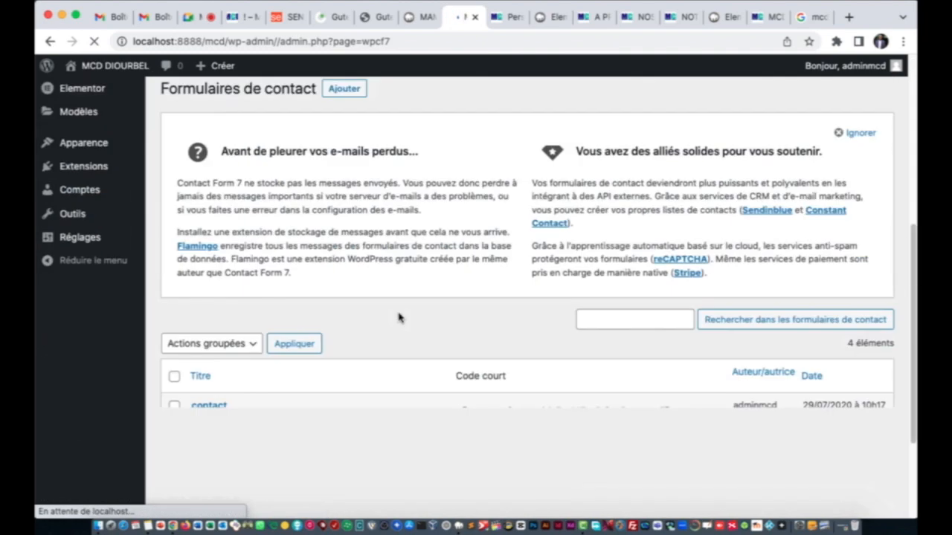
Step: Return to the forms list and scroll through the four forms and their shortcodes
{"action": "left_click", "coordinate": [720, 17]}
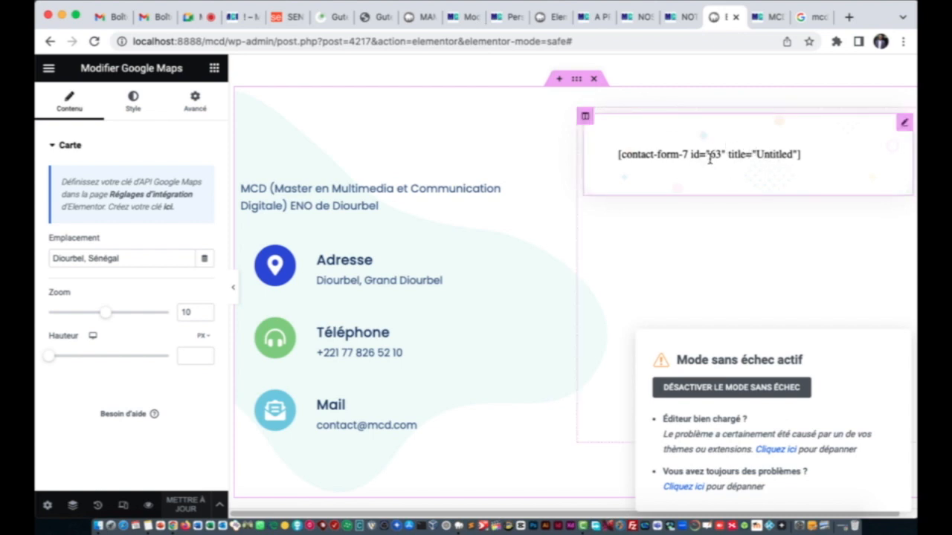
{"action": "left_click", "coordinate": [465, 18]}
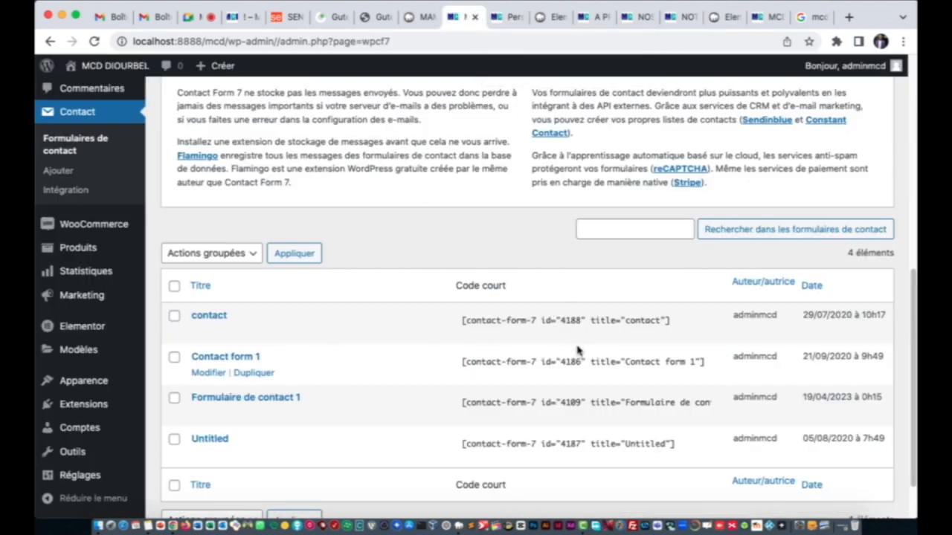
{"action": "scroll", "coordinate": [578, 372], "scroll_direction": "down", "scroll_amount": 2}
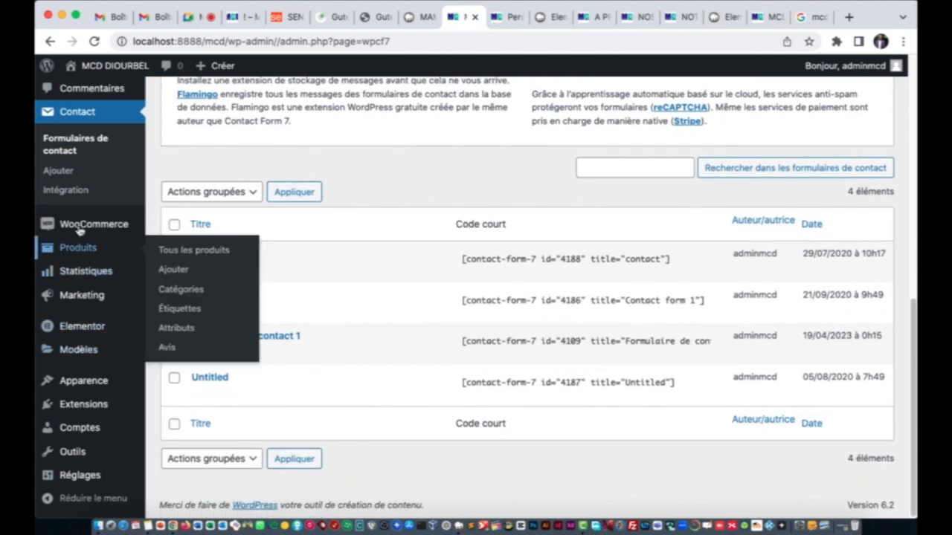
{"action": "scroll", "coordinate": [78, 324], "scroll_direction": "up", "scroll_amount": 3}
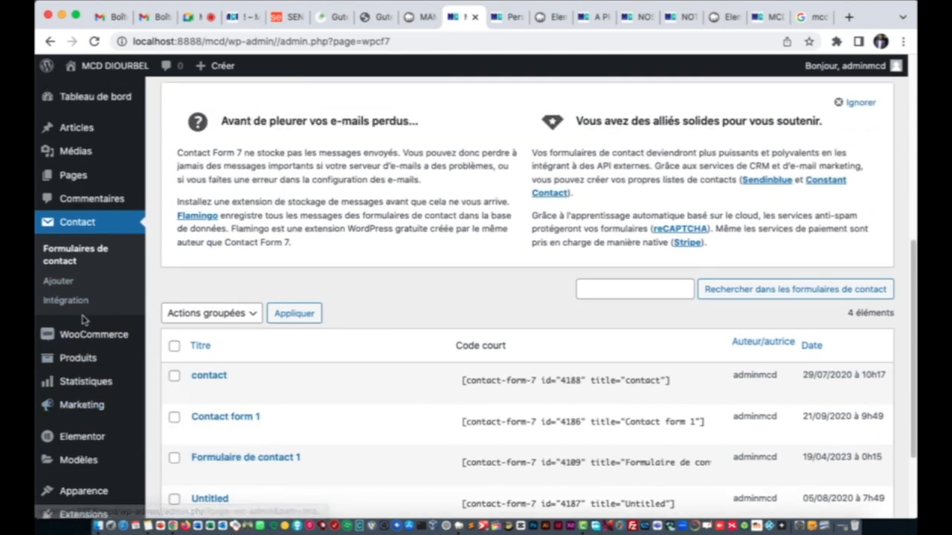
{"action": "scroll", "coordinate": [83, 316], "scroll_direction": "down", "scroll_amount": 3}
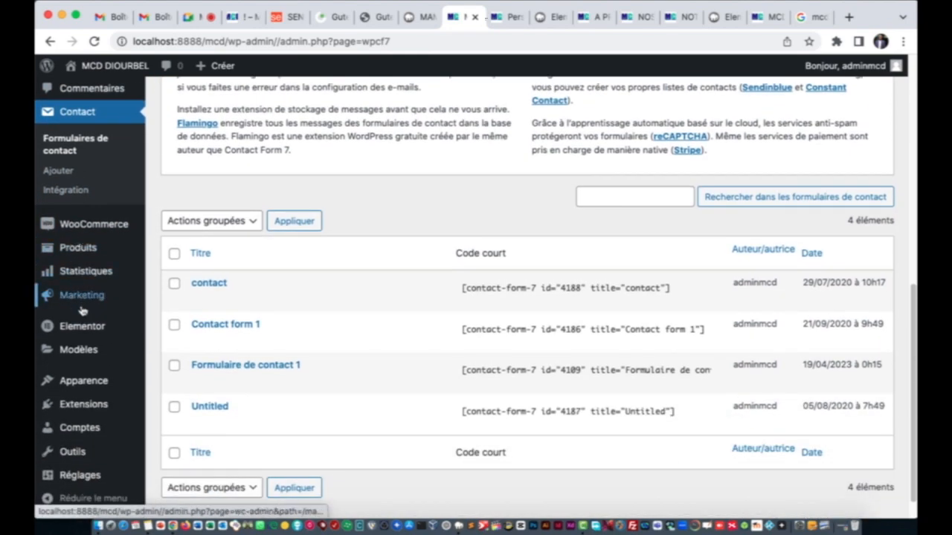
{"action": "scroll", "coordinate": [59, 179], "scroll_direction": "up", "scroll_amount": 3}
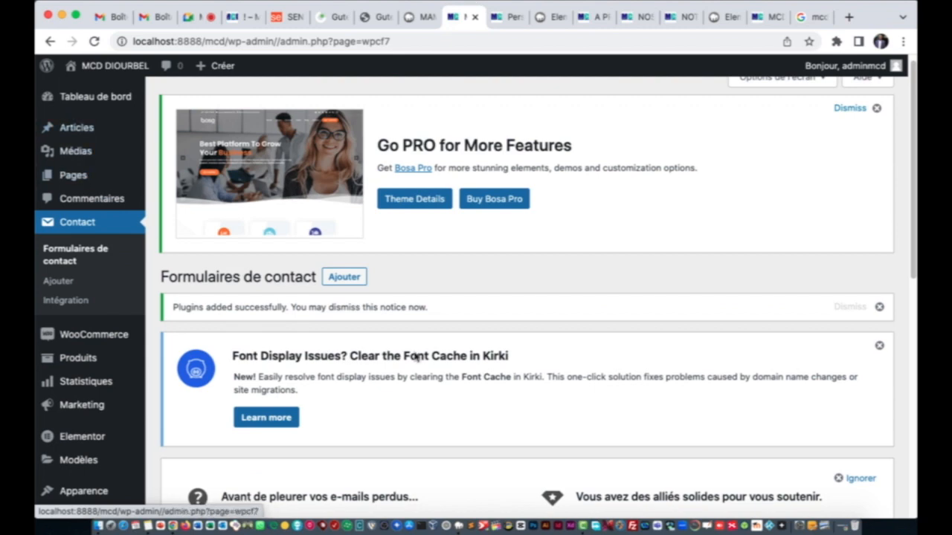
{"action": "scroll", "coordinate": [416, 358], "scroll_direction": "down", "scroll_amount": 12}
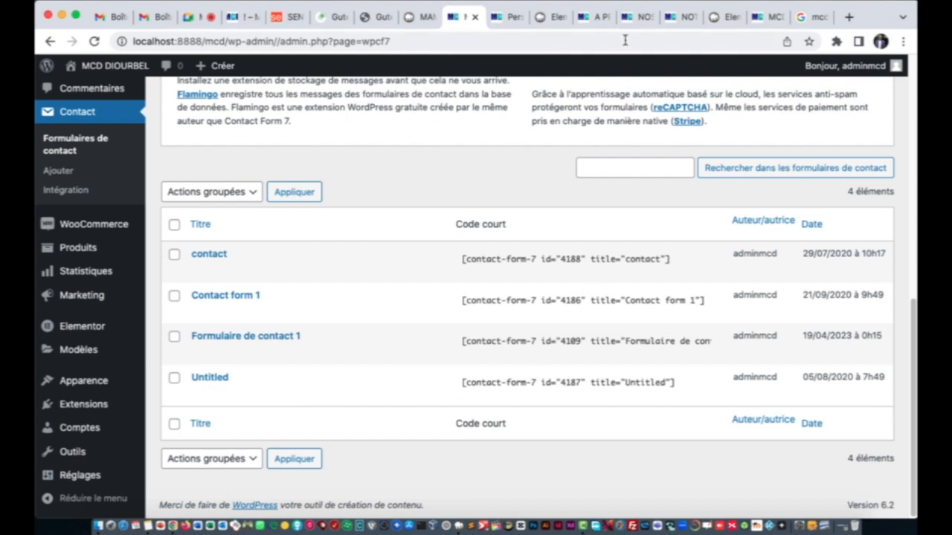
Step: Reload the contact page's Elementor editor tab
{"action": "left_click", "coordinate": [719, 18]}
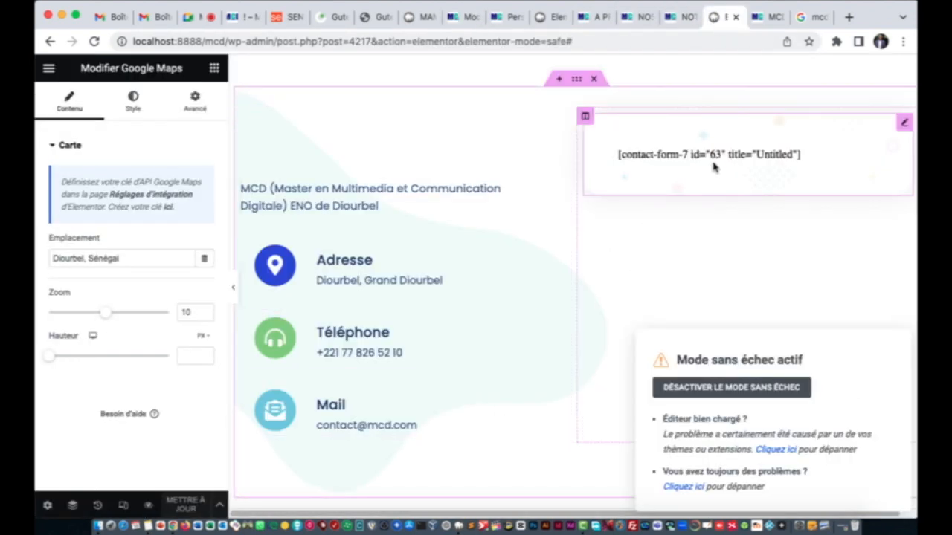
{"action": "left_click", "coordinate": [94, 41]}
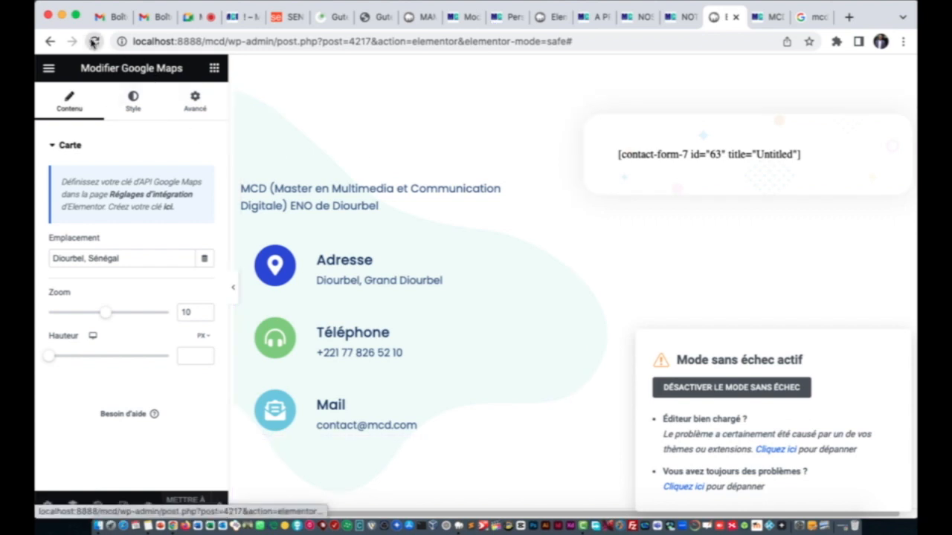
{"action": "left_click", "coordinate": [463, 18]}
{"action": "left_click", "coordinate": [420, 17]}
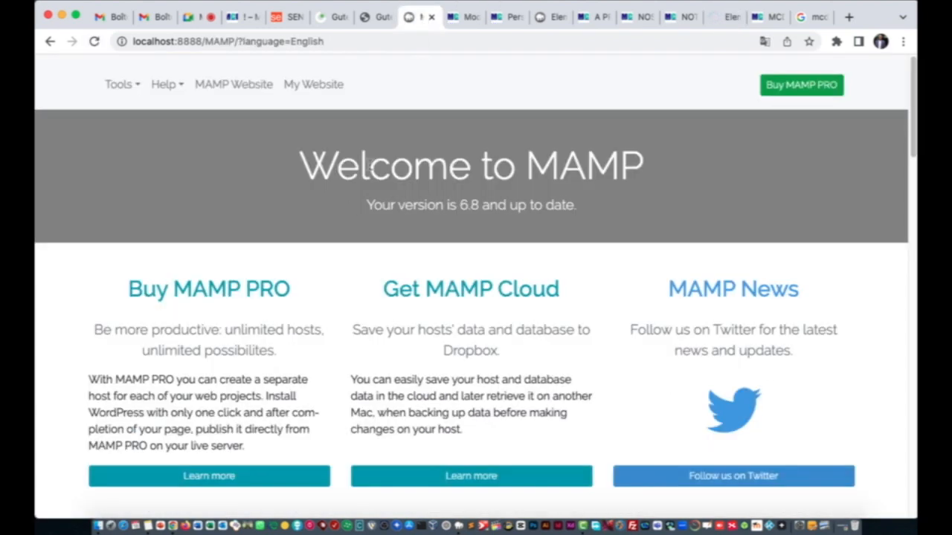
{"action": "left_click", "coordinate": [463, 17]}
{"action": "scroll", "coordinate": [91, 88], "scroll_direction": "up", "scroll_amount": 10}
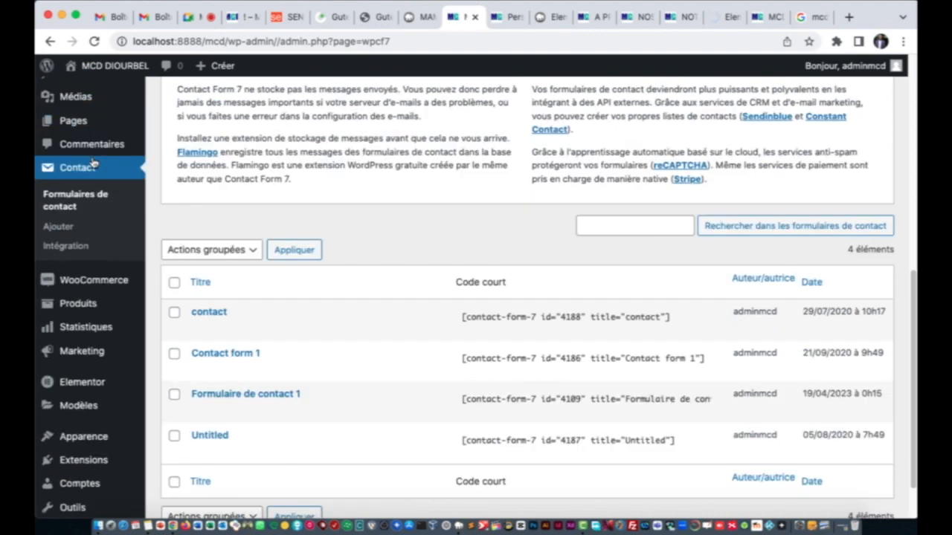
Step: Check the dashboard and contact forms page while the editor reloads, then return to it
{"action": "left_click", "coordinate": [92, 102]}
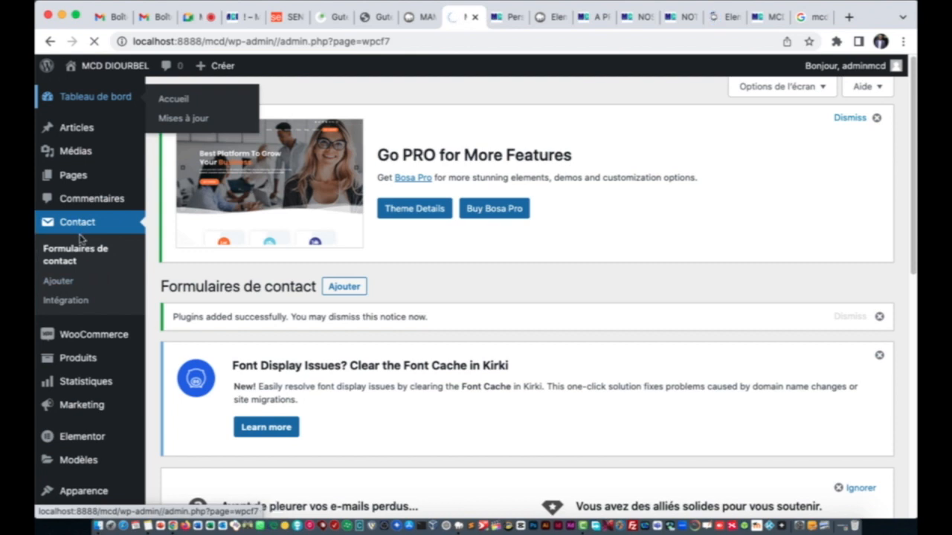
{"action": "scroll", "coordinate": [75, 301], "scroll_direction": "down", "scroll_amount": 3}
{"action": "mouse_move", "coordinate": [80, 297]}
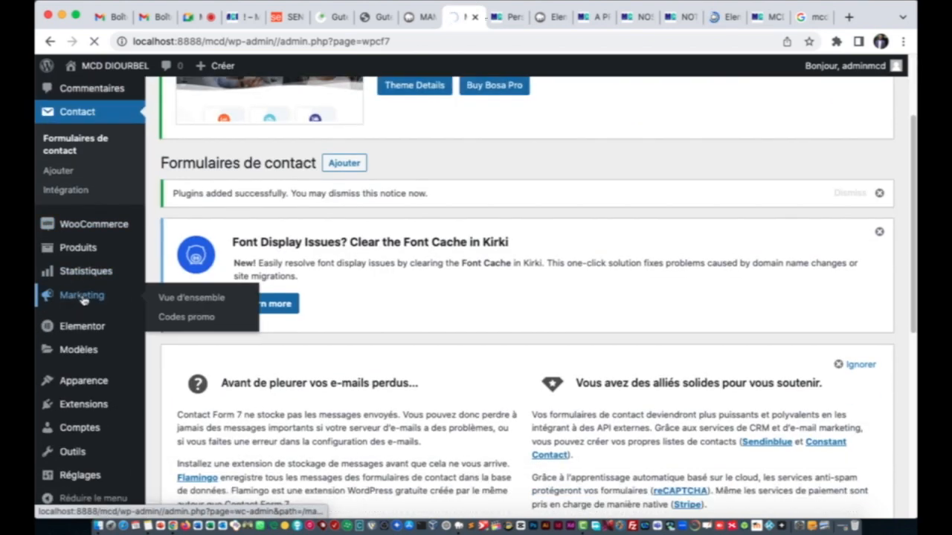
{"action": "mouse_move", "coordinate": [78, 391]}
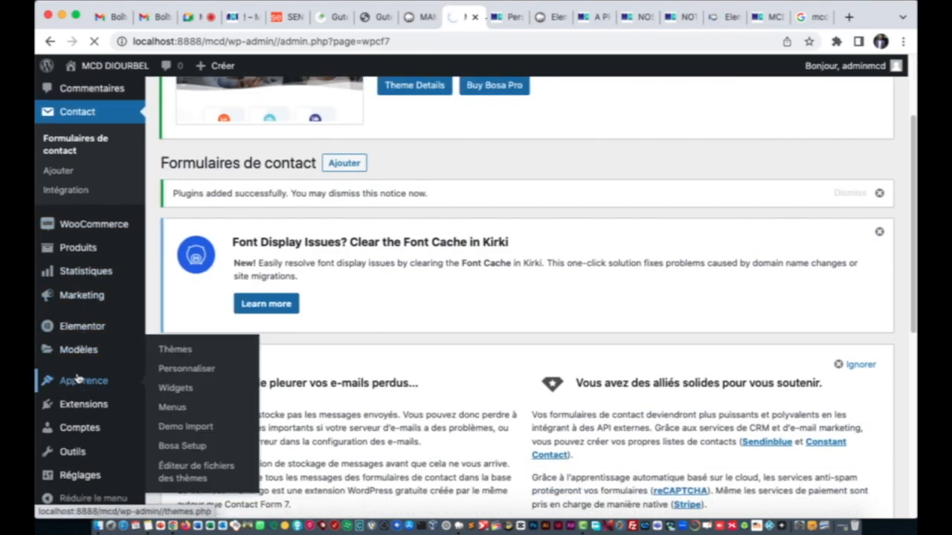
{"action": "mouse_move", "coordinate": [80, 455]}
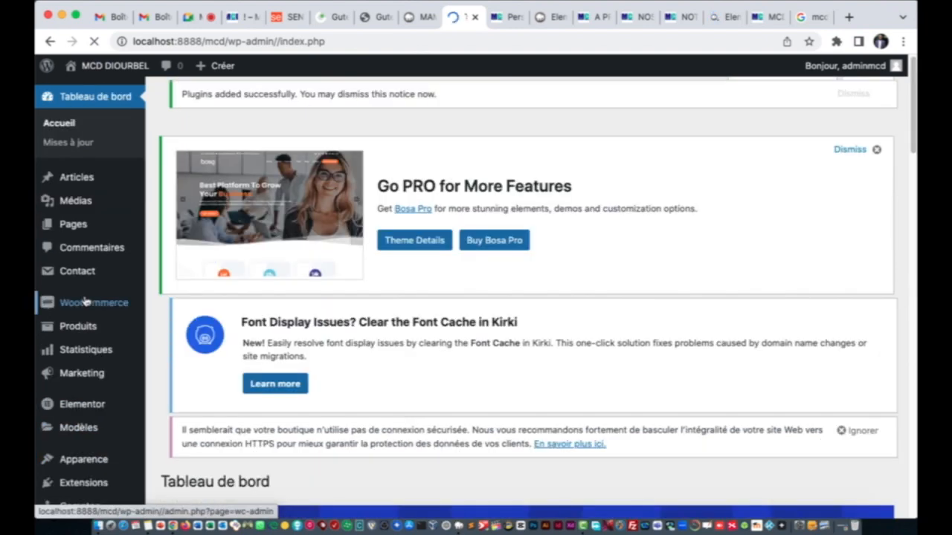
{"action": "scroll", "coordinate": [101, 325], "scroll_direction": "down", "scroll_amount": 3}
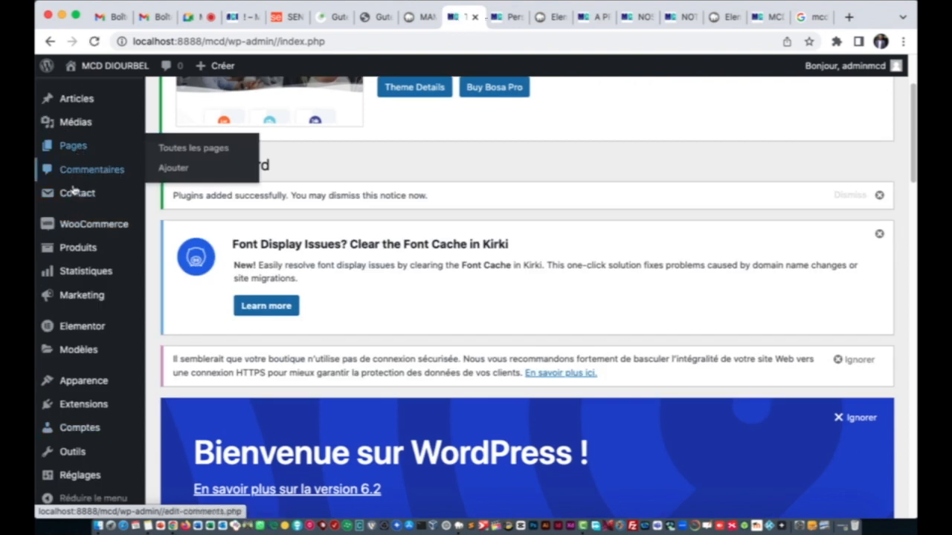
{"action": "left_click", "coordinate": [76, 200]}
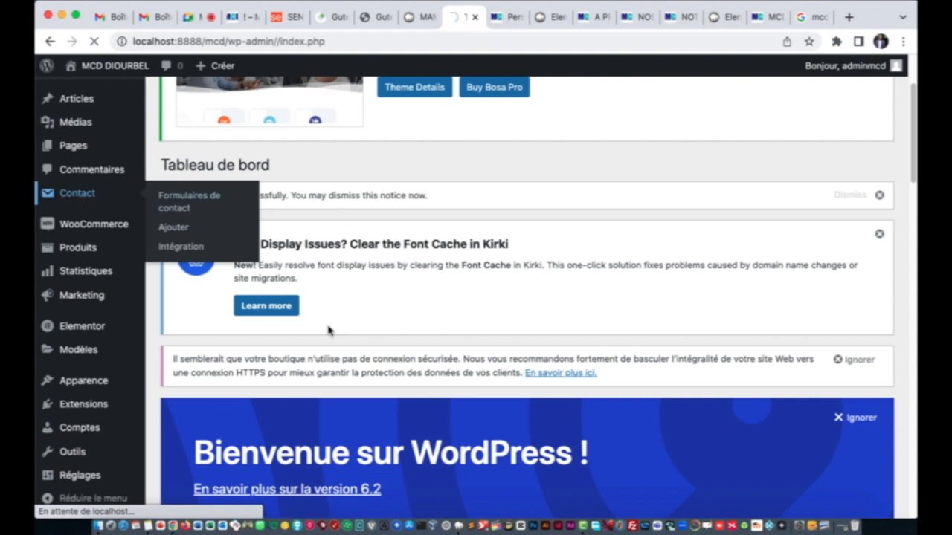
{"action": "left_click", "coordinate": [722, 17]}
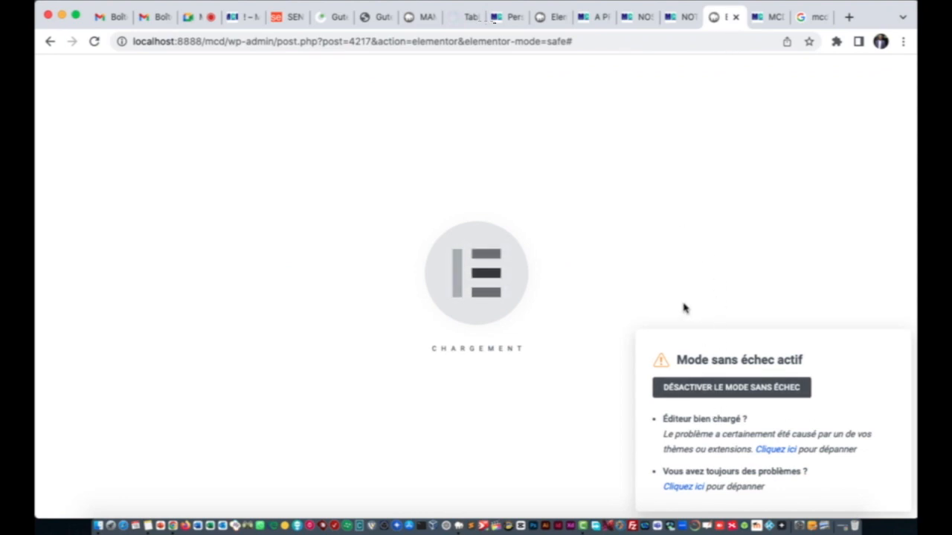
Step: Switch to the home page's Elementor tab and select the hero heading to edit the banner slider
{"action": "left_click", "coordinate": [466, 24]}
{"action": "left_click", "coordinate": [545, 18]}
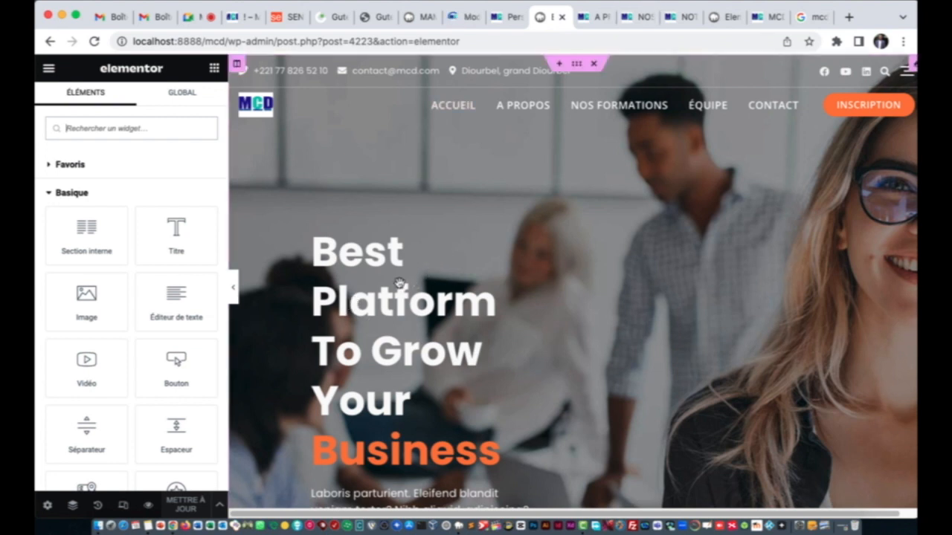
{"action": "left_click", "coordinate": [381, 341]}
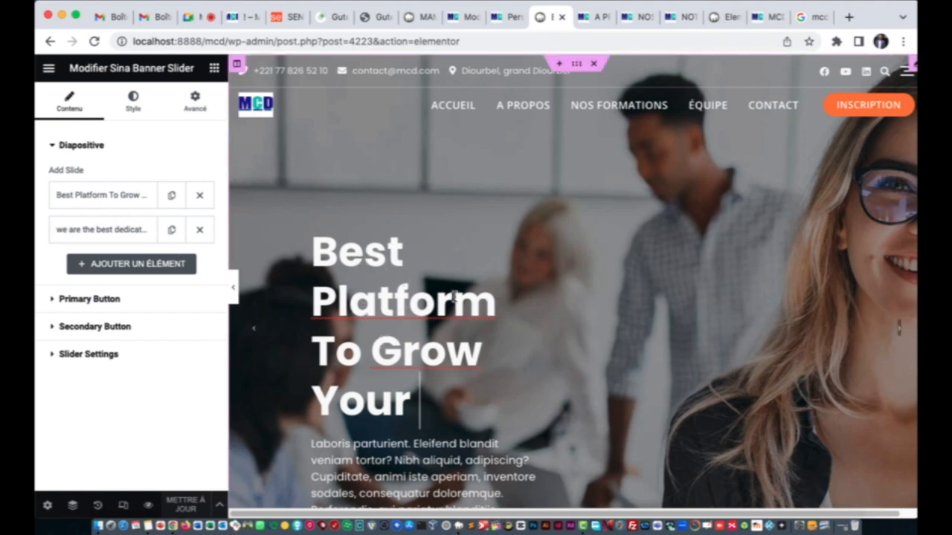
Step: Retitle the first banner slide 'Multimédia et Communication Digitale'
{"action": "scroll", "coordinate": [456, 296], "scroll_direction": "down", "scroll_amount": 5}
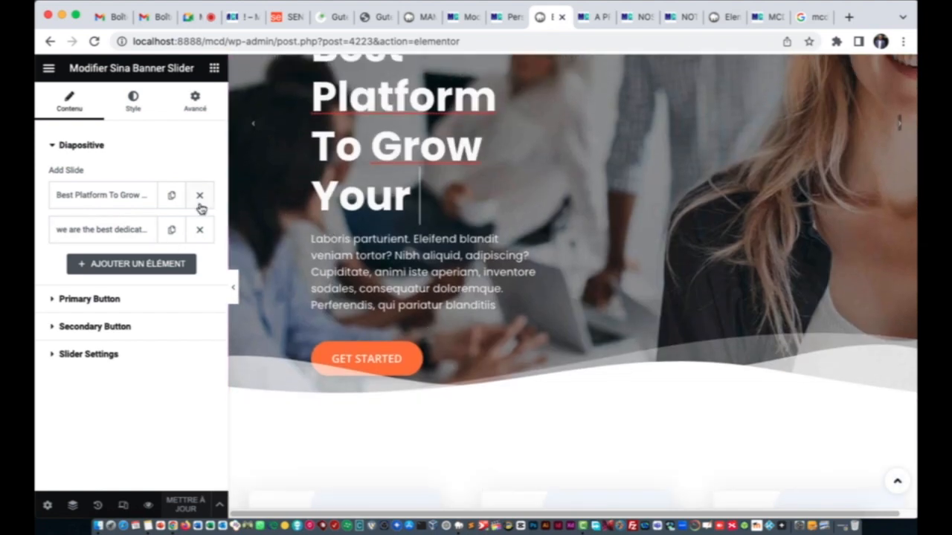
{"action": "left_click", "coordinate": [134, 199]}
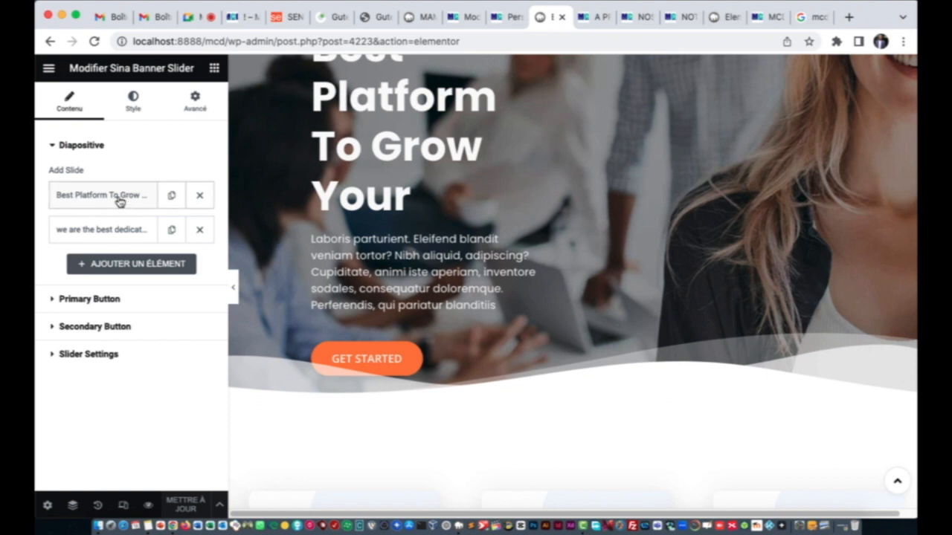
{"action": "left_click", "coordinate": [112, 197]}
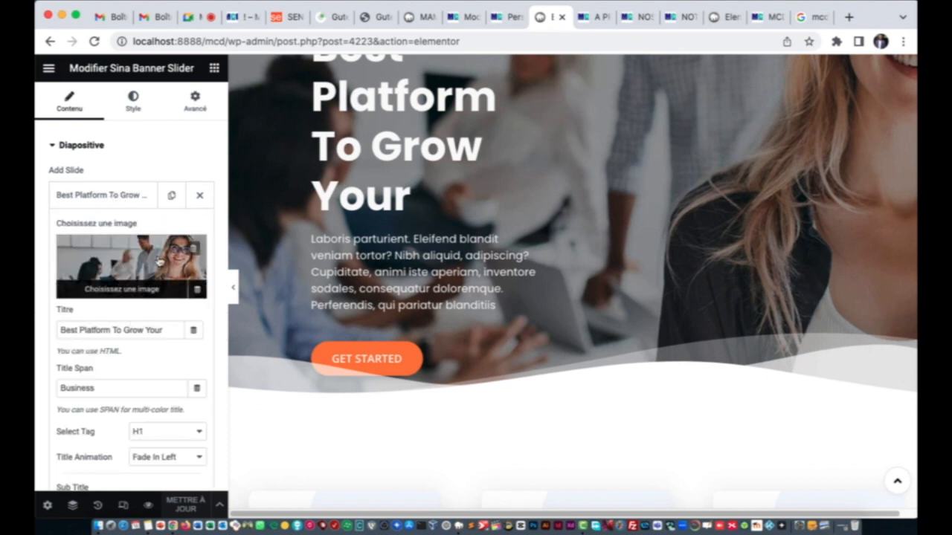
{"action": "left_click", "coordinate": [141, 332]}
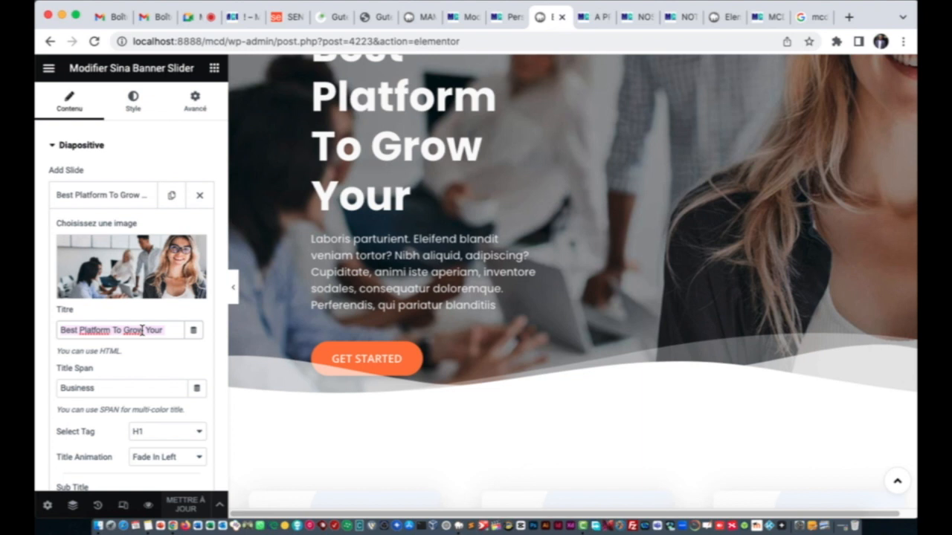
{"action": "key", "text": "super+a"}
{"action": "type", "text": "Mult"}
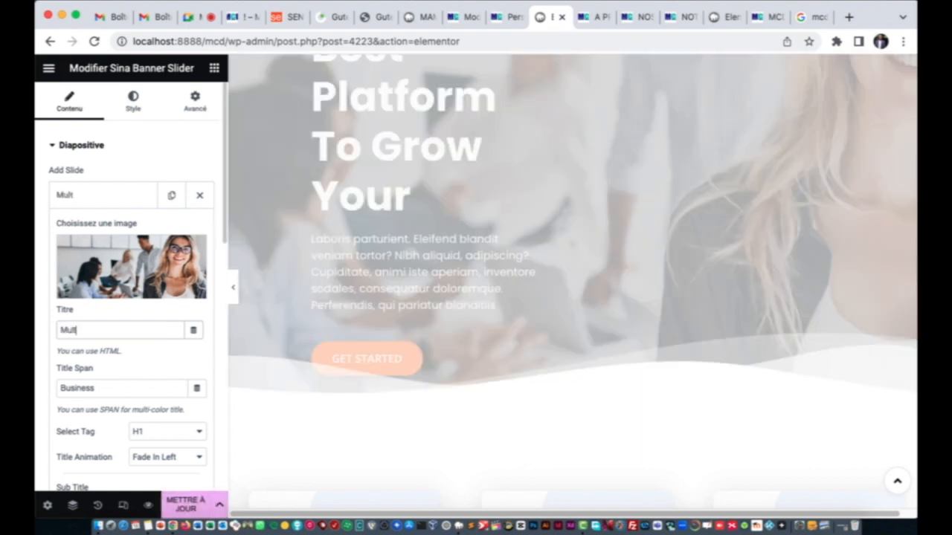
{"action": "type", "text": "imédia et C"}
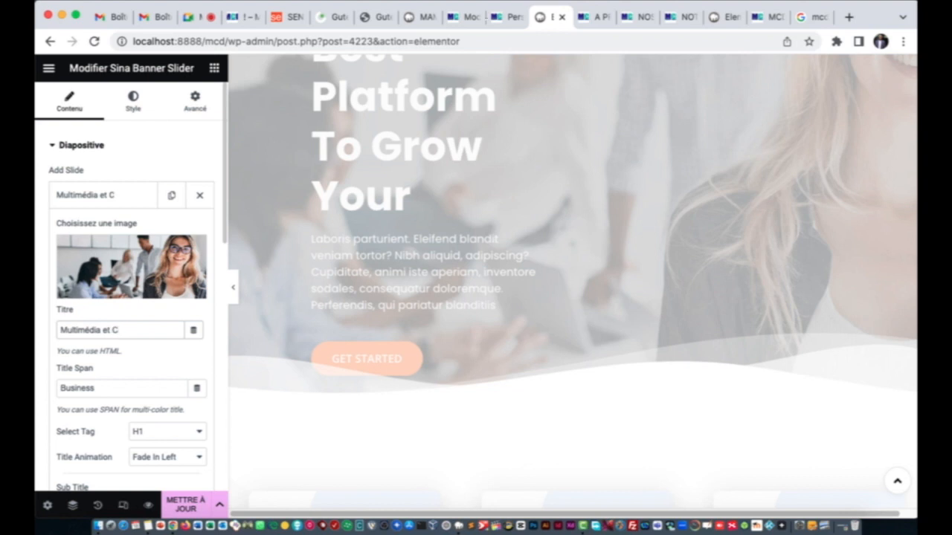
{"action": "type", "text": "omunication"}
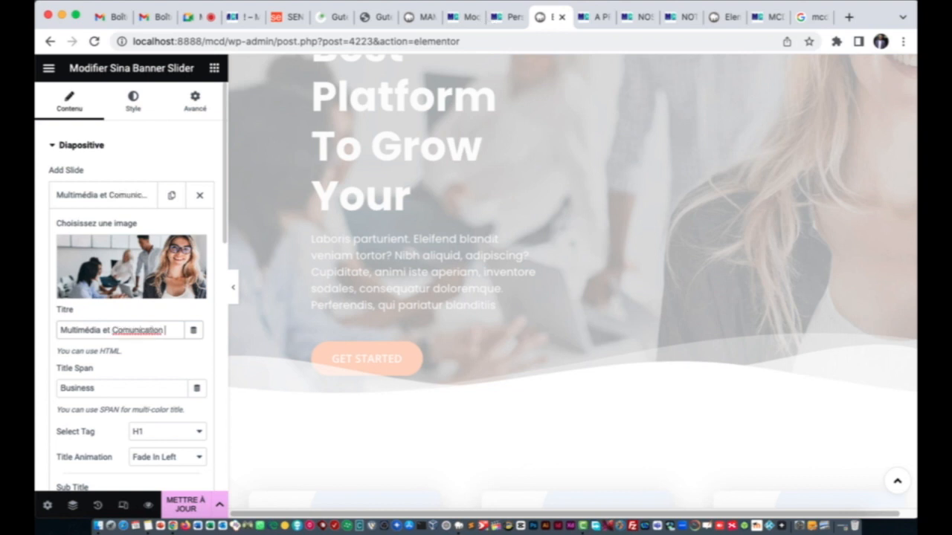
{"action": "key", "text": "BackSpace"}
{"action": "key", "text": "BackSpace"}
{"action": "key", "text": "BackSpace"}
{"action": "key", "text": "BackSpace"}
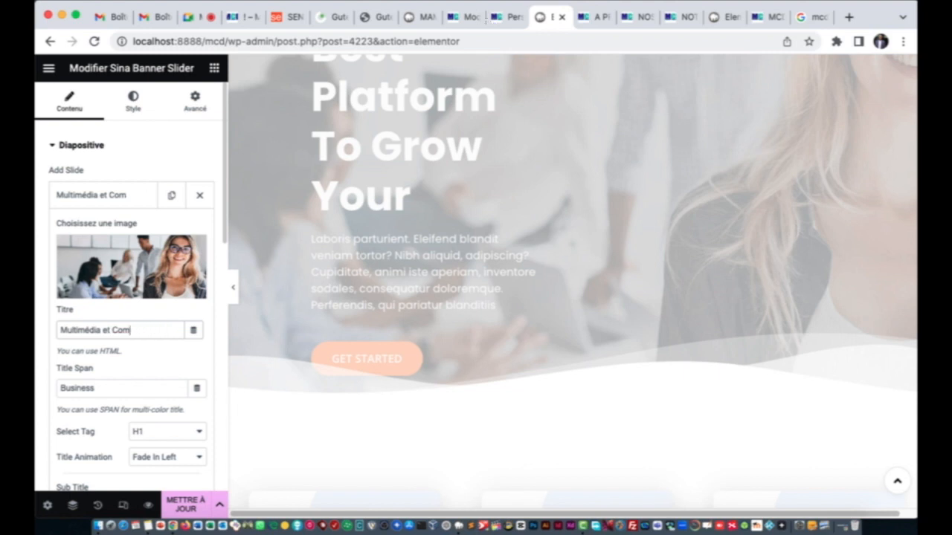
{"action": "type", "text": "municati"}
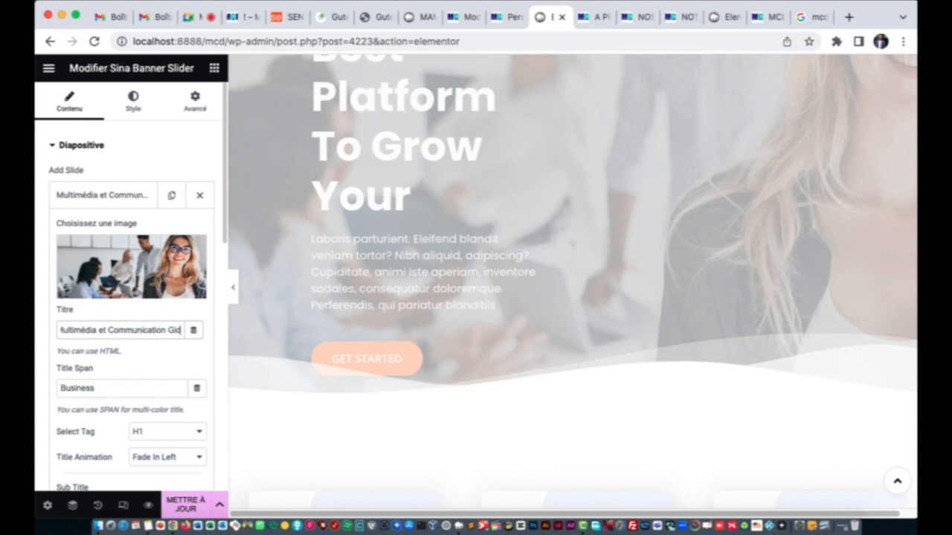
{"action": "type", "text": "on Di"}
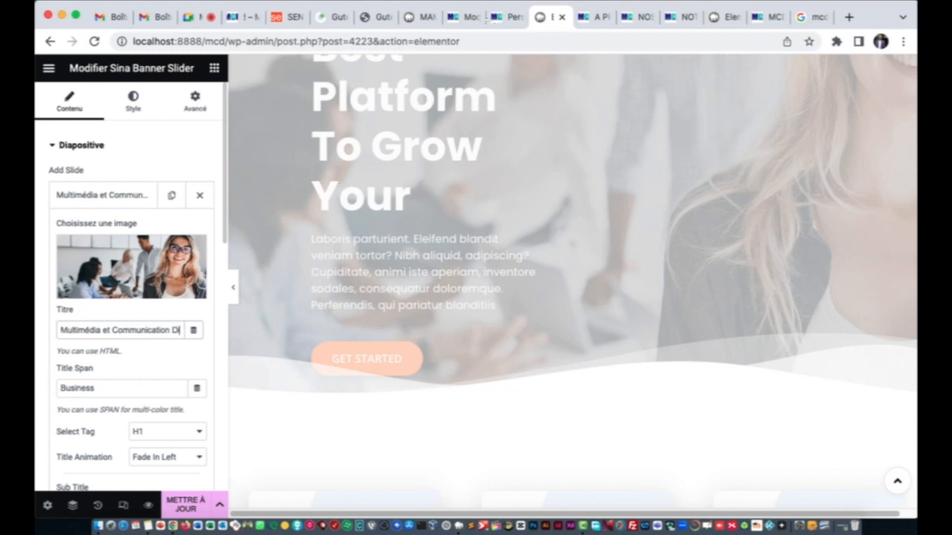
{"action": "type", "text": "gitale"}
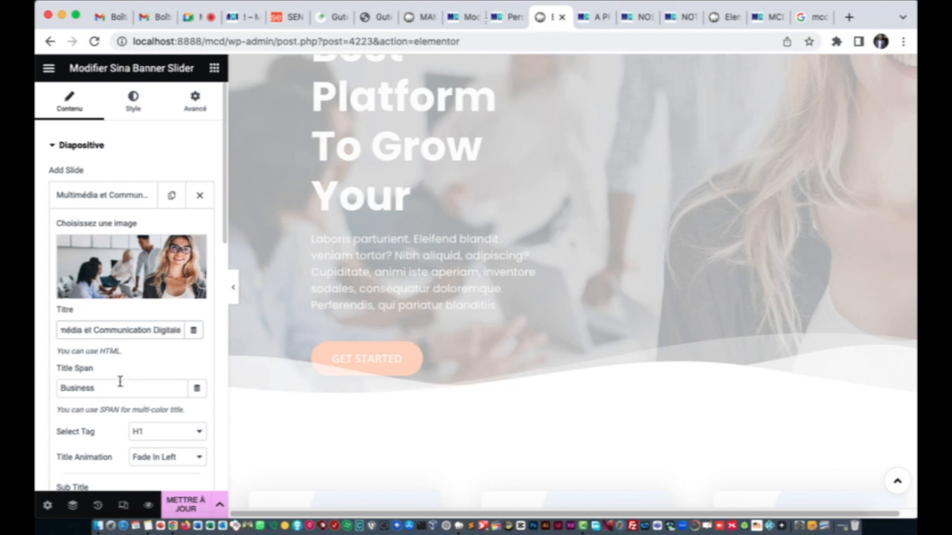
Step: Change the first slide's title span from Business to MCD
{"action": "left_click", "coordinate": [120, 383]}
{"action": "double_click", "coordinate": [120, 382]}
{"action": "type", "text": "MCD"}
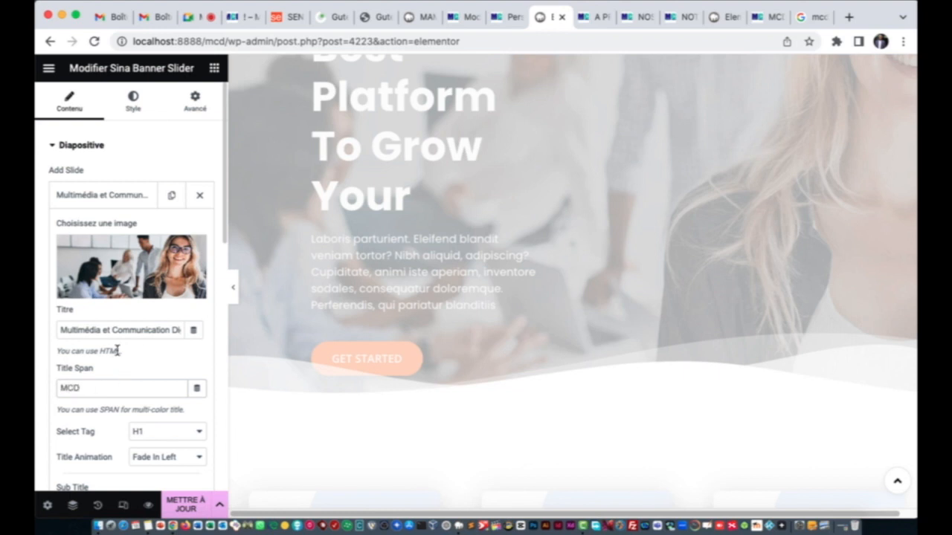
{"action": "scroll", "coordinate": [142, 338], "scroll_direction": "down", "scroll_amount": 5}
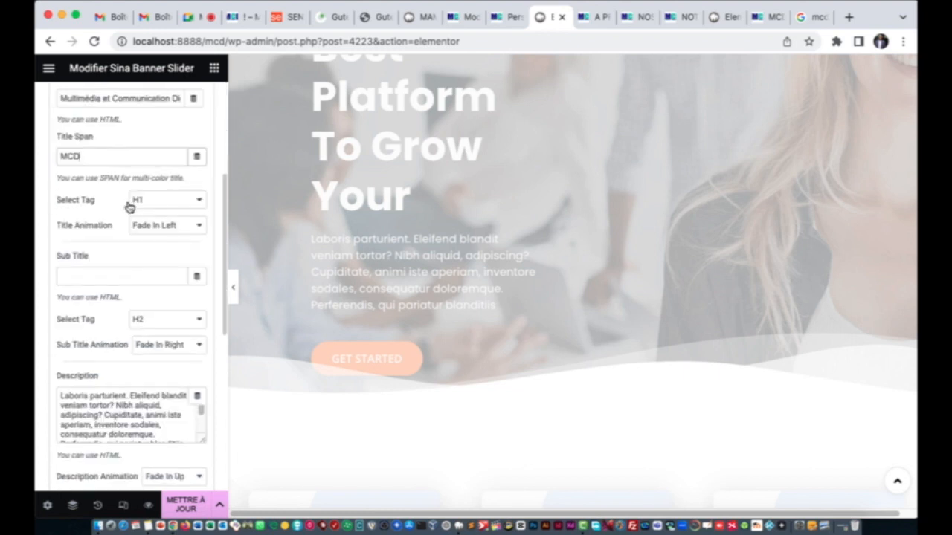
{"action": "scroll", "coordinate": [119, 223], "scroll_direction": "up", "scroll_amount": 5}
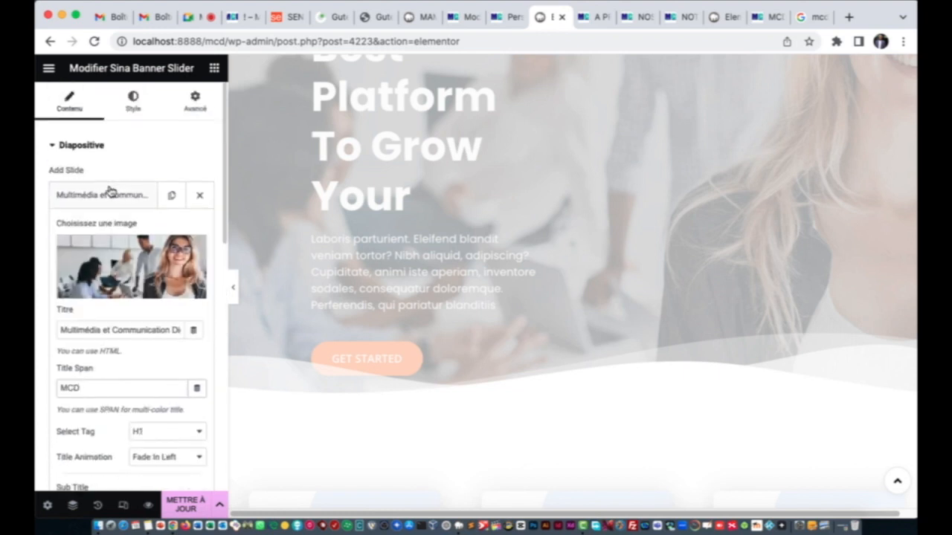
Step: Set the second slide's title to 'Espace Numérique Ouvert de Diourbel'
{"action": "left_click", "coordinate": [108, 193]}
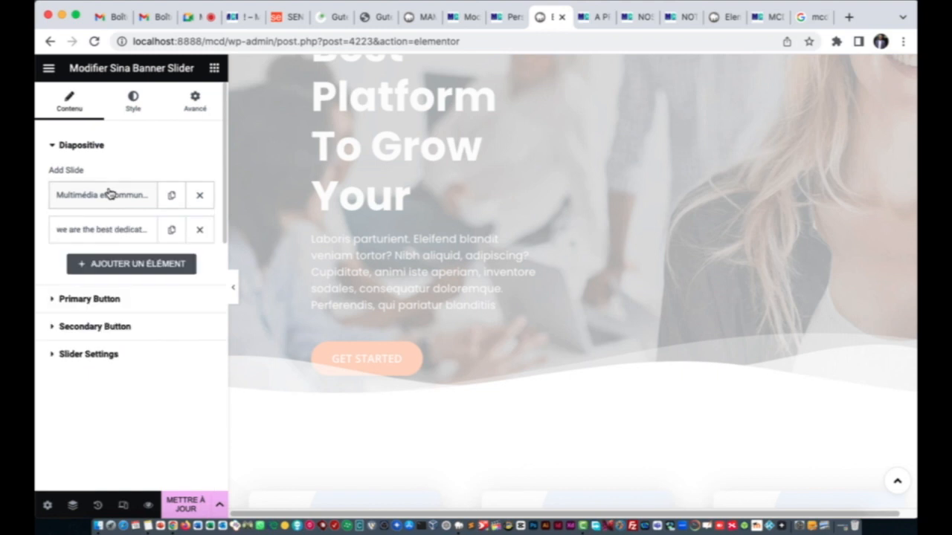
{"action": "left_click", "coordinate": [109, 235]}
{"action": "left_click", "coordinate": [120, 365]}
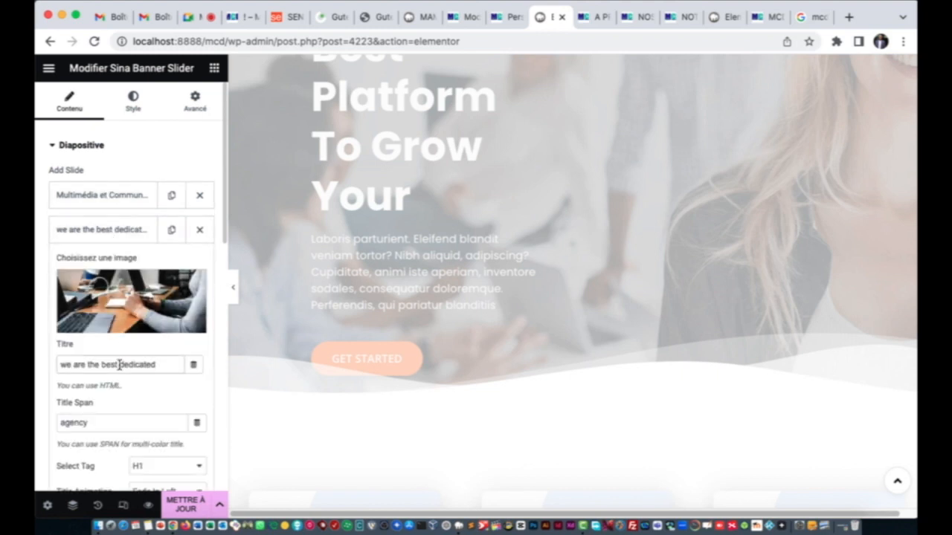
{"action": "triple_click", "coordinate": [119, 366]}
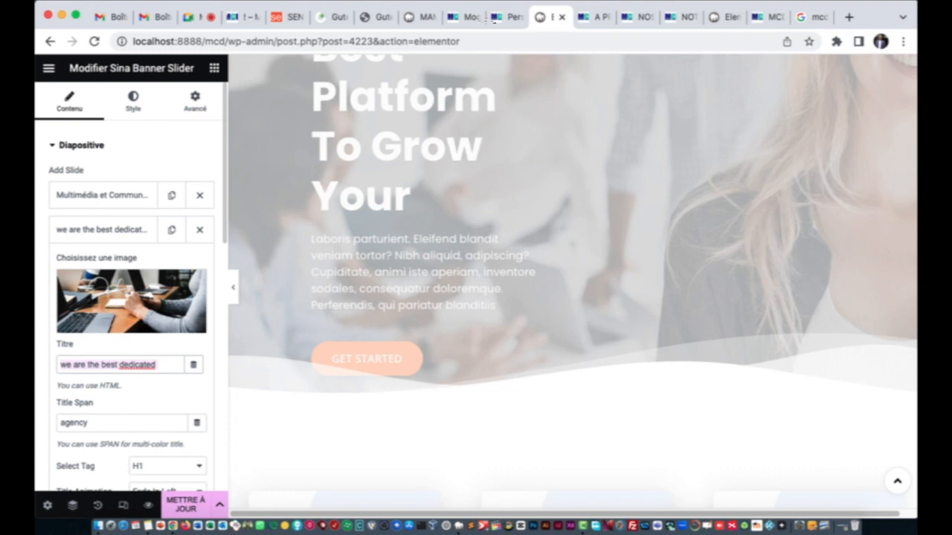
{"action": "type", "text": "Espa"}
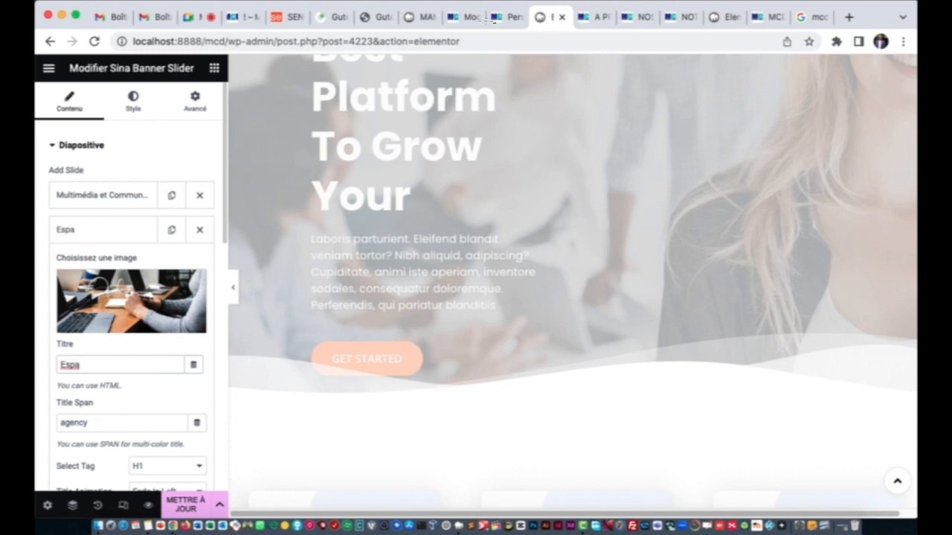
{"action": "type", "text": "ca"}
{"action": "type", "text": "Num"}
{"action": "type", "text": "érique "}
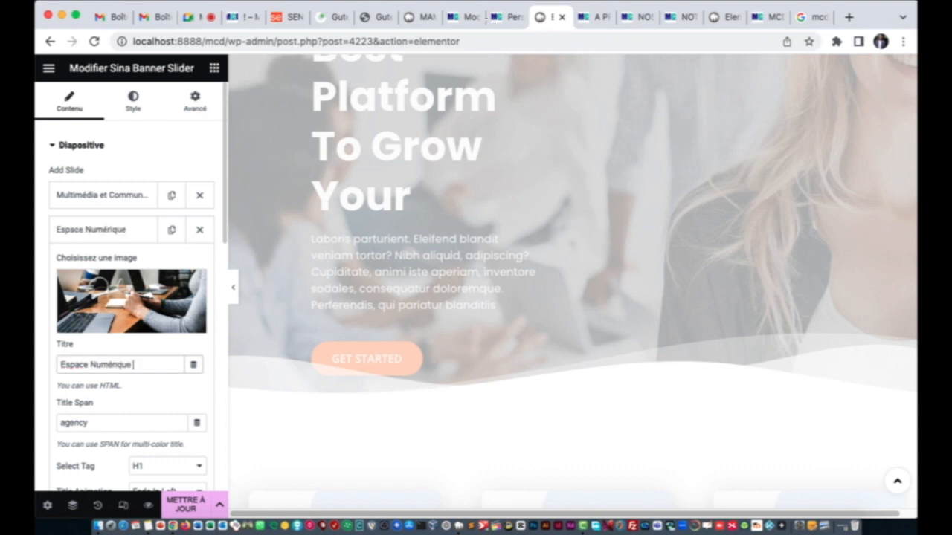
{"action": "type", "text": "ouvert de Diourbel"}
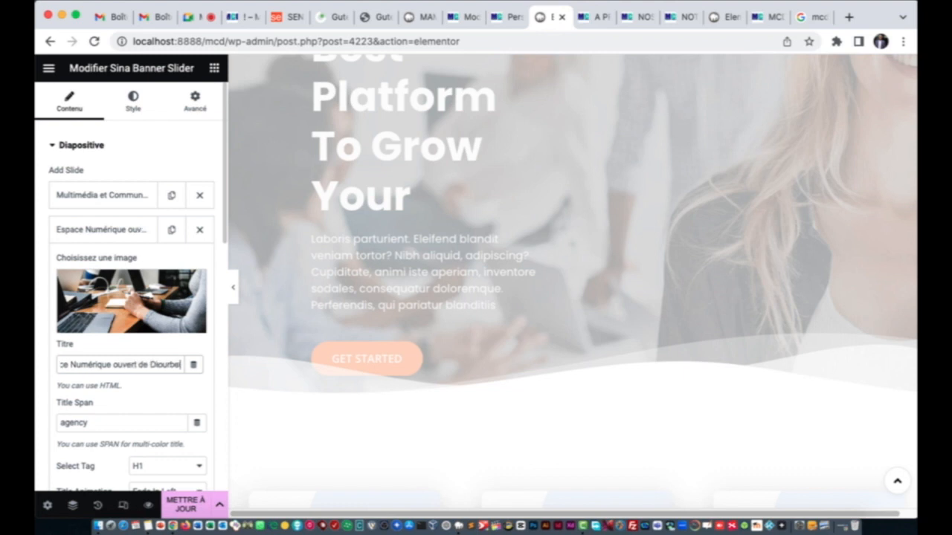
{"action": "left_click", "coordinate": [118, 365]}
{"action": "key", "text": "BackSpace"}
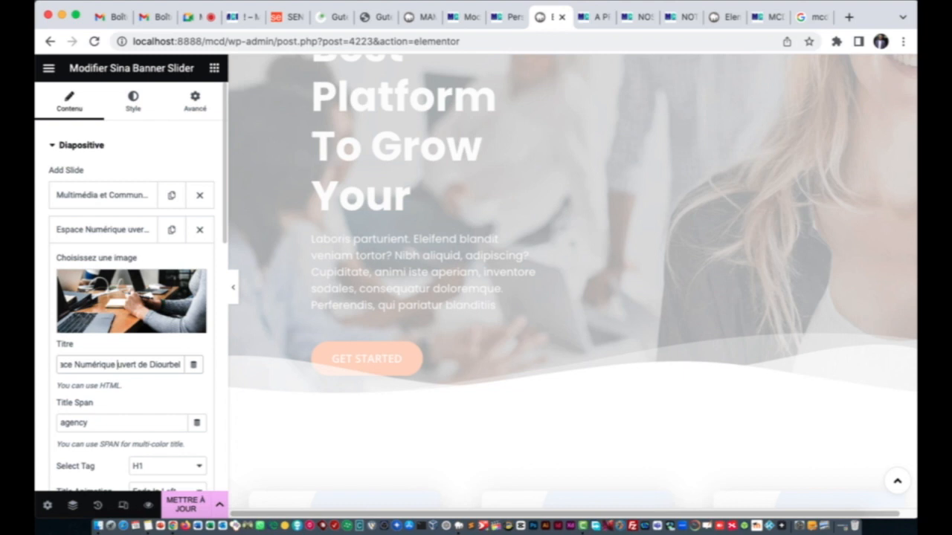
{"action": "type", "text": "O"}
Step: Change the second slide's title span from agency to MCD
{"action": "scroll", "coordinate": [110, 420], "scroll_direction": "down", "scroll_amount": 1}
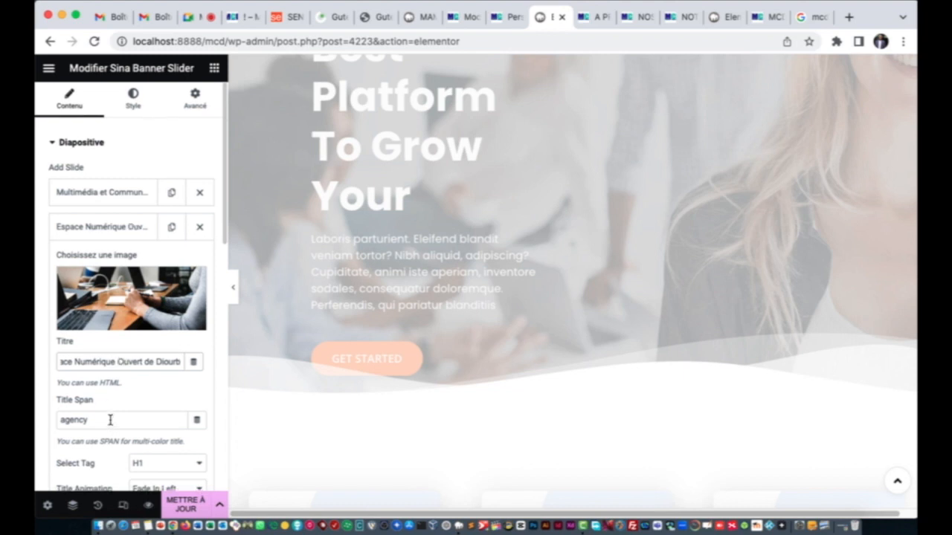
{"action": "scroll", "coordinate": [110, 420], "scroll_direction": "down", "scroll_amount": 1}
{"action": "scroll", "coordinate": [104, 416], "scroll_direction": "down", "scroll_amount": 1}
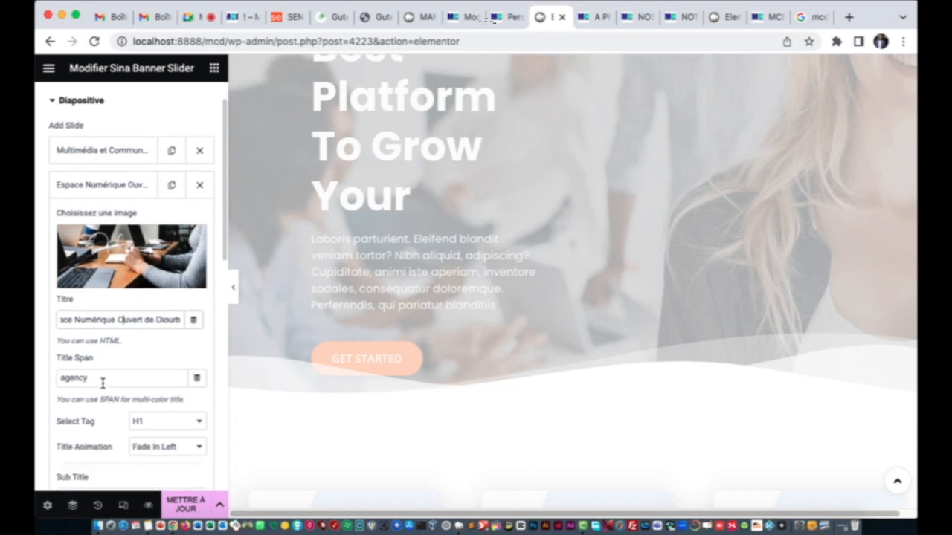
{"action": "left_click", "coordinate": [104, 379]}
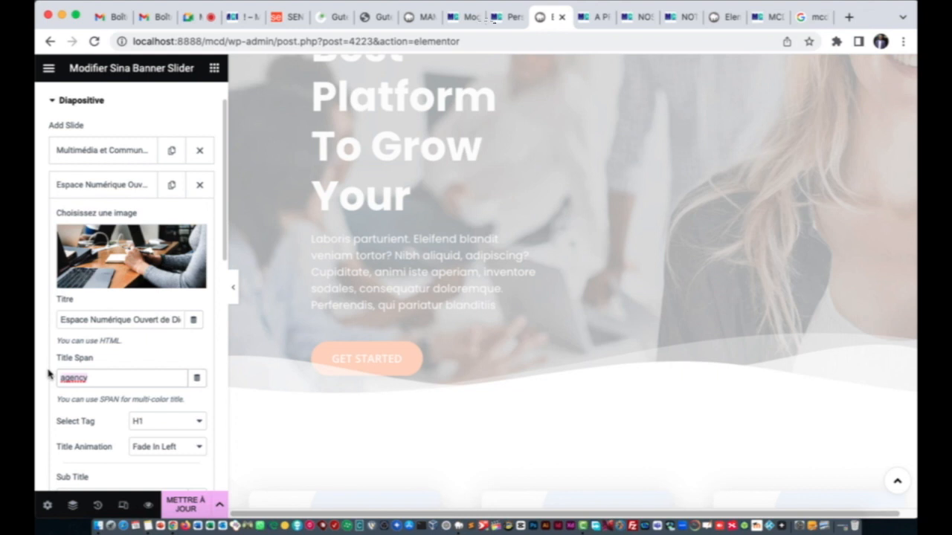
{"action": "key", "text": "super+a"}
{"action": "type", "text": "M"}
{"action": "scroll", "coordinate": [99, 377], "scroll_direction": "down", "scroll_amount": 6}
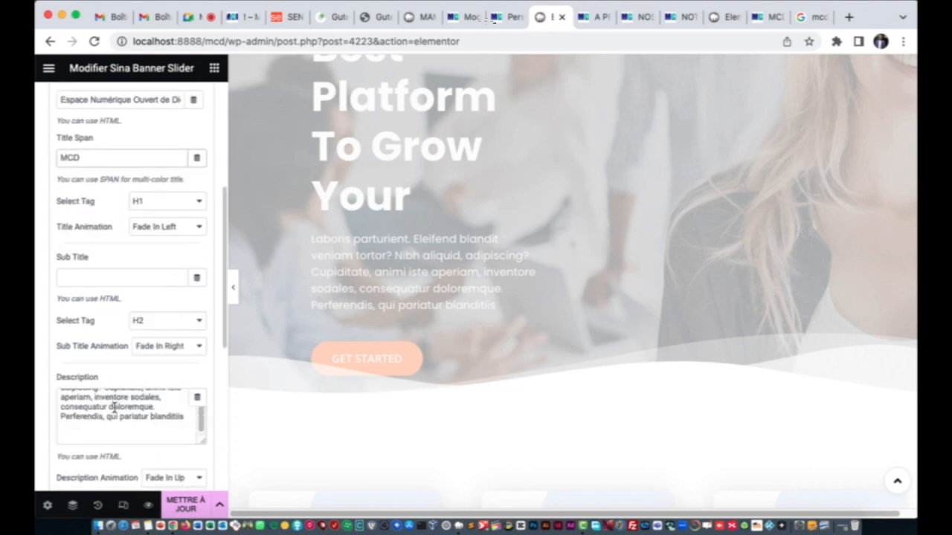
{"action": "scroll", "coordinate": [114, 408], "scroll_direction": "up", "scroll_amount": 3}
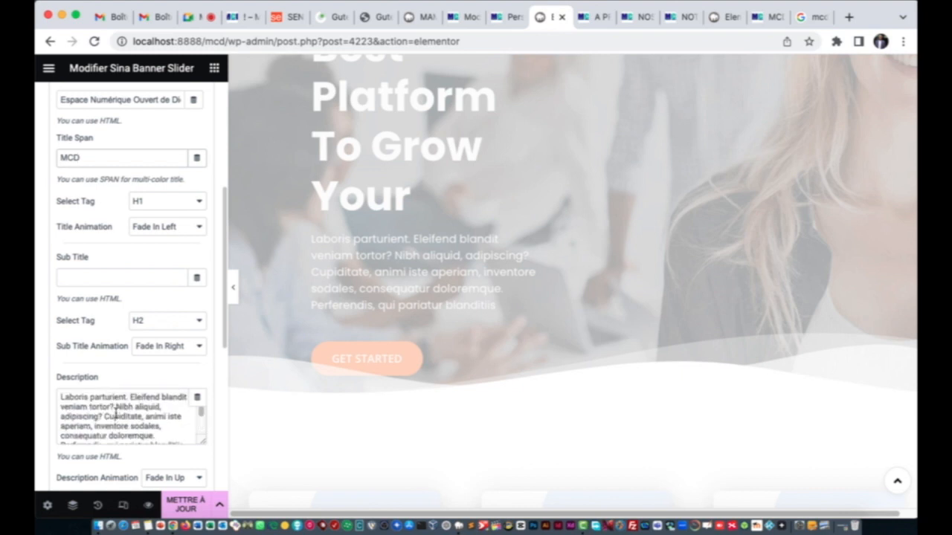
{"action": "scroll", "coordinate": [159, 206], "scroll_direction": "up", "scroll_amount": 3}
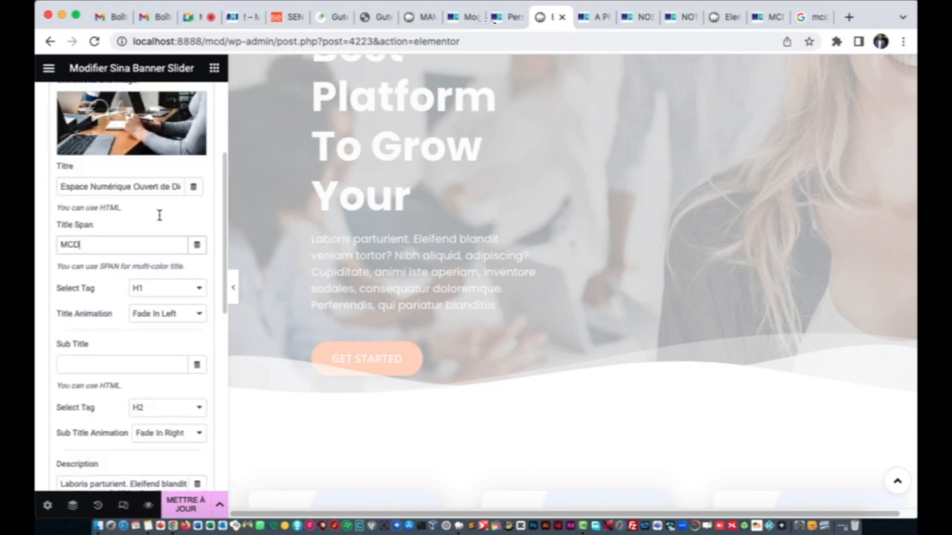
{"action": "scroll", "coordinate": [159, 214], "scroll_direction": "up", "scroll_amount": 1}
{"action": "scroll", "coordinate": [134, 346], "scroll_direction": "down", "scroll_amount": 6}
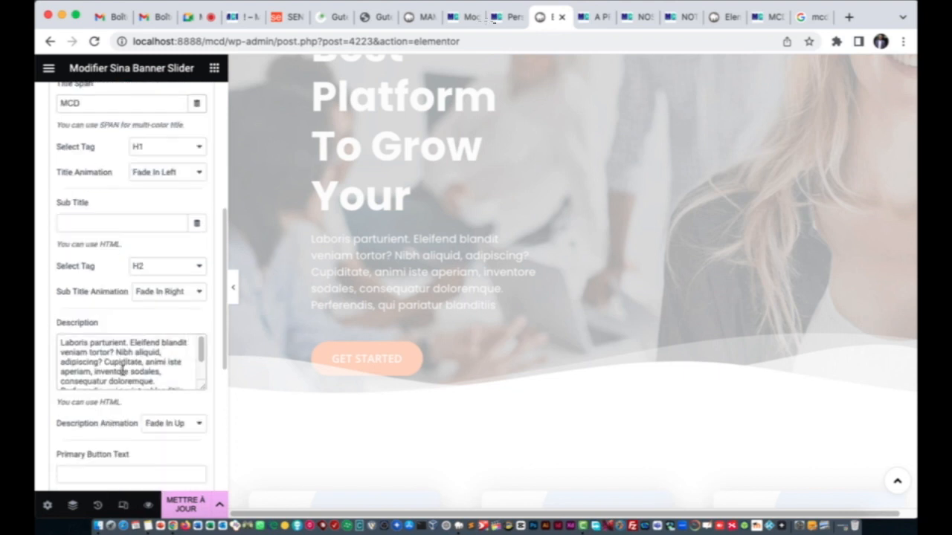
Step: Review the second slide's settings and reselect its full title
{"action": "left_click", "coordinate": [123, 370]}
{"action": "scroll", "coordinate": [119, 247], "scroll_direction": "up", "scroll_amount": 10}
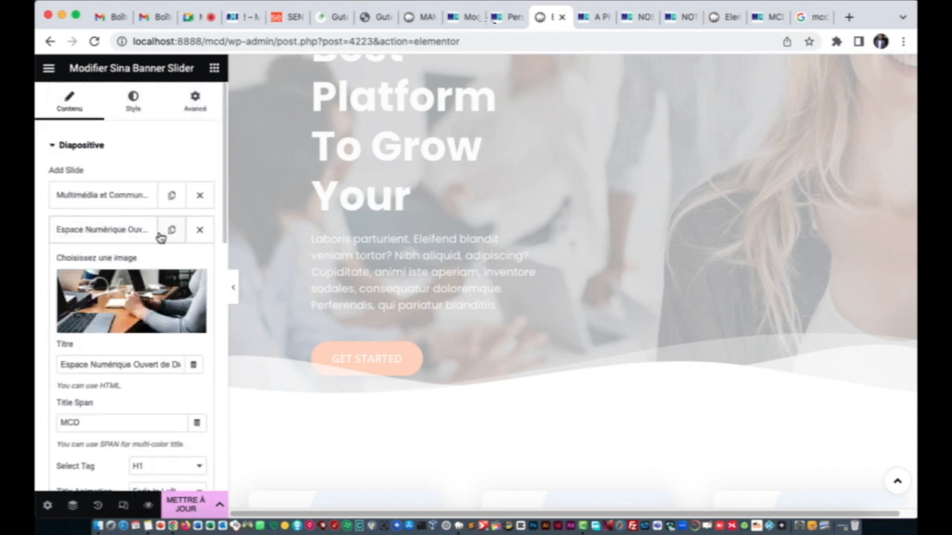
{"action": "scroll", "coordinate": [128, 327], "scroll_direction": "down", "scroll_amount": 1}
{"action": "scroll", "coordinate": [127, 327], "scroll_direction": "down", "scroll_amount": 5}
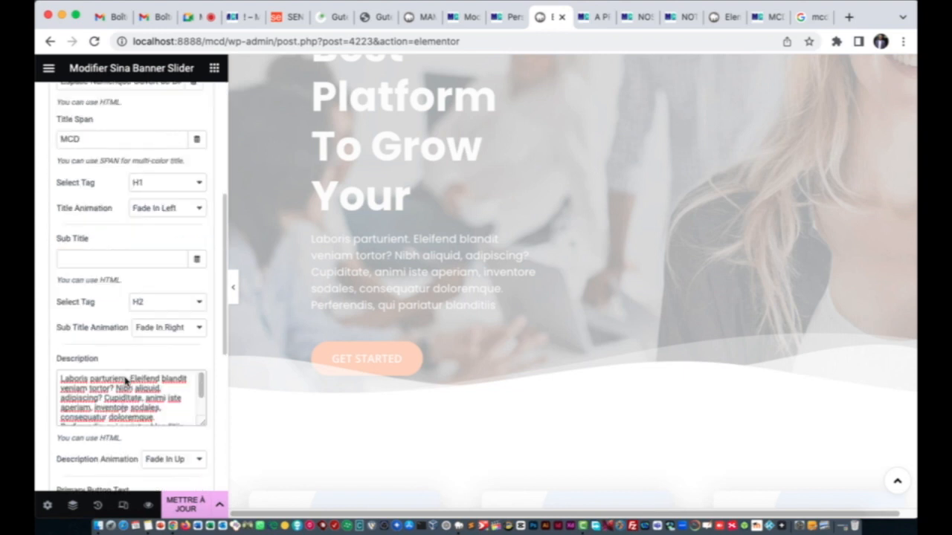
{"action": "scroll", "coordinate": [119, 372], "scroll_direction": "up", "scroll_amount": 3}
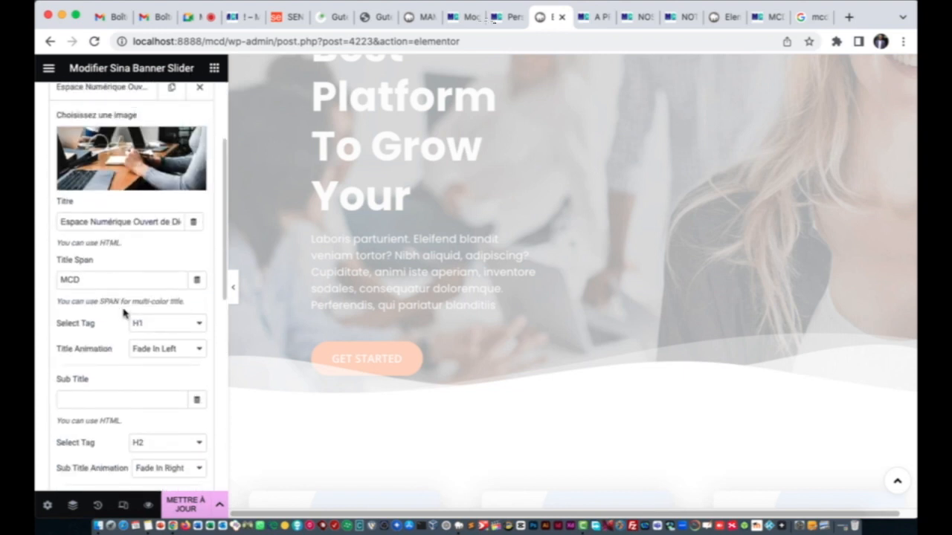
{"action": "scroll", "coordinate": [124, 310], "scroll_direction": "down", "scroll_amount": 4}
{"action": "scroll", "coordinate": [123, 394], "scroll_direction": "up", "scroll_amount": 1}
{"action": "scroll", "coordinate": [123, 299], "scroll_direction": "up", "scroll_amount": 3}
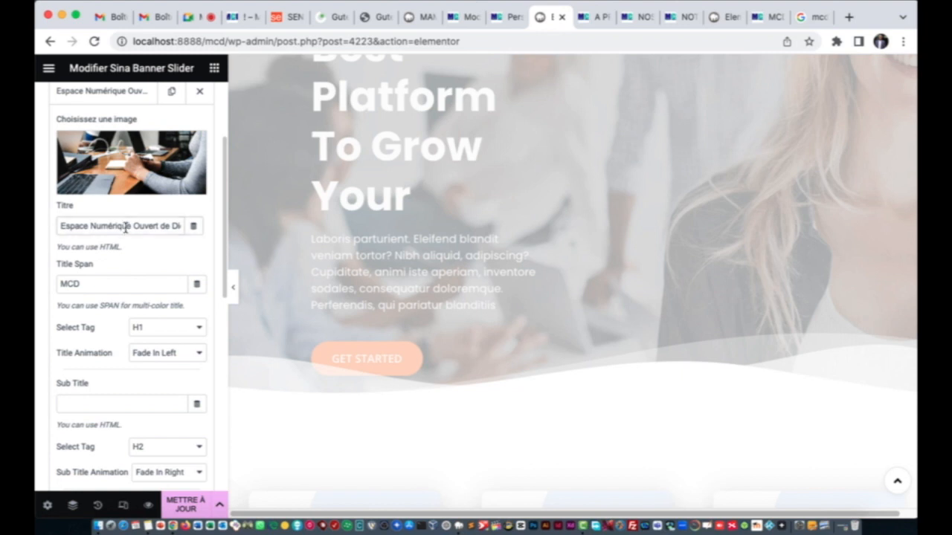
{"action": "triple_click", "coordinate": [126, 228]}
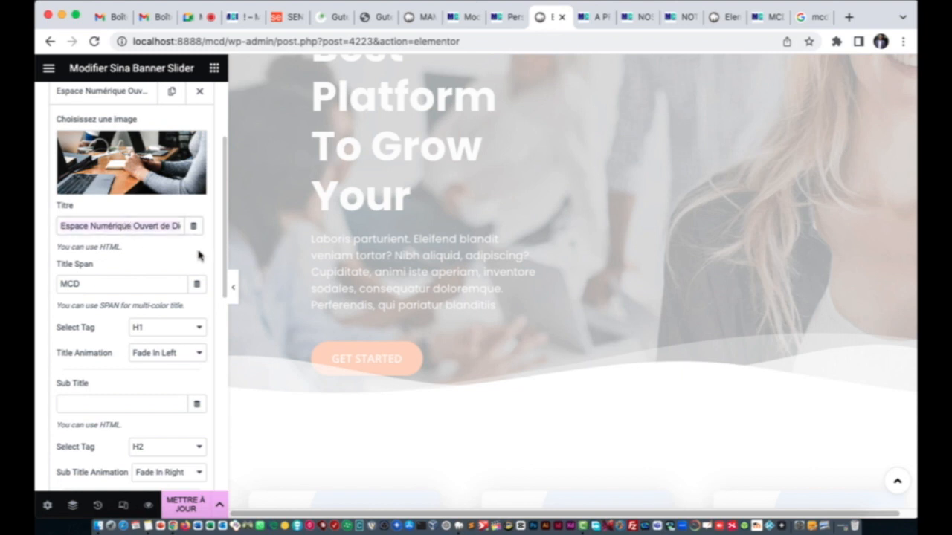
{"action": "scroll", "coordinate": [148, 231], "scroll_direction": "up", "scroll_amount": 5}
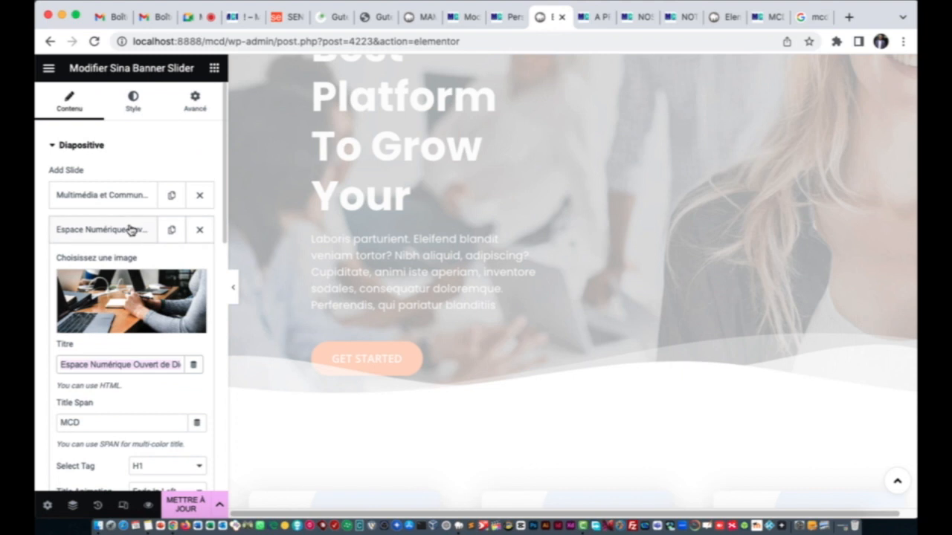
Step: Replace the second slide's Latin description with 'Multimédia et Communication Digitale'
{"action": "left_click", "coordinate": [128, 229]}
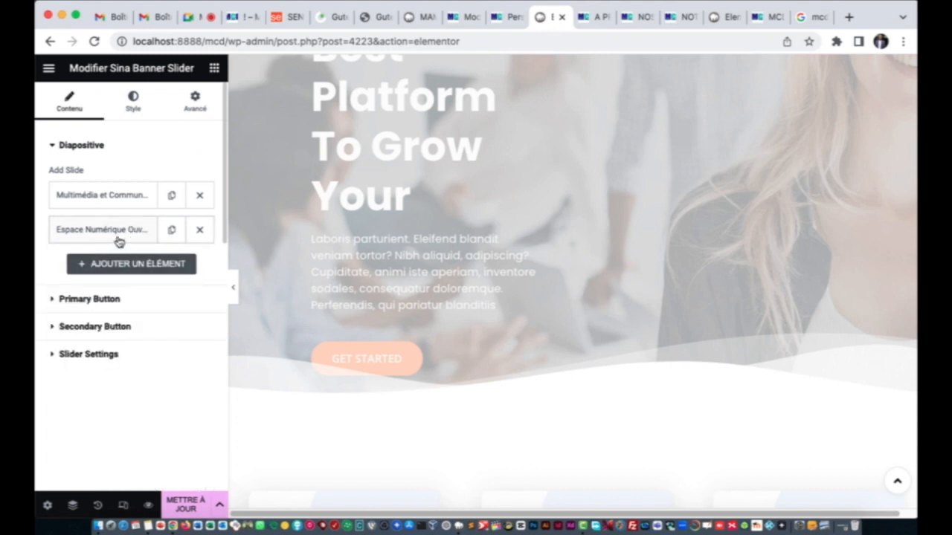
{"action": "left_click", "coordinate": [117, 239]}
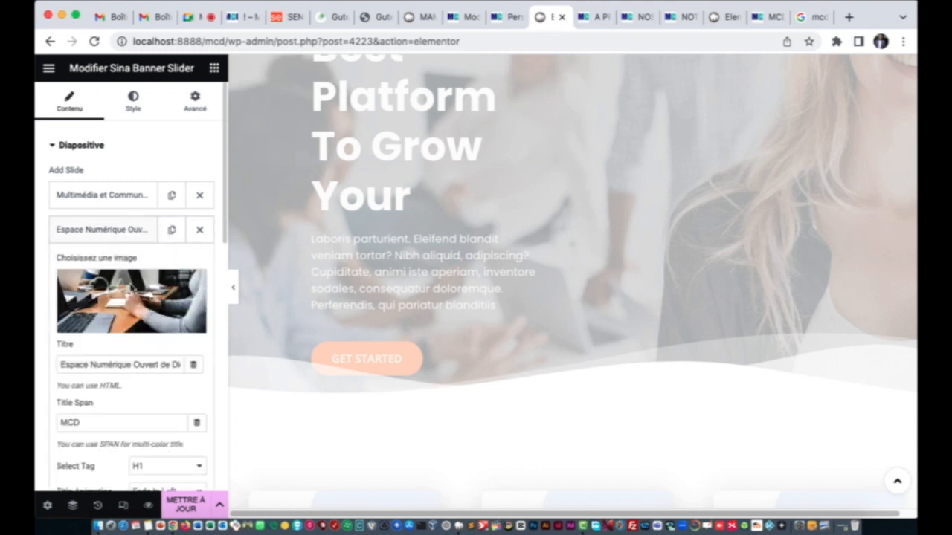
{"action": "scroll", "coordinate": [138, 325], "scroll_direction": "down", "scroll_amount": 8}
{"action": "left_click", "coordinate": [130, 407]}
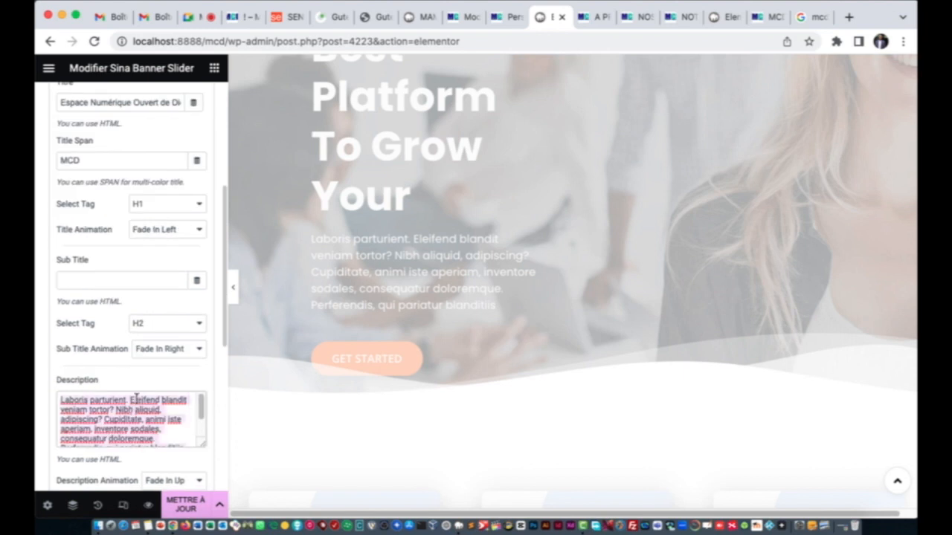
{"action": "key", "text": "super+a"}
{"action": "type", "text": "M"}
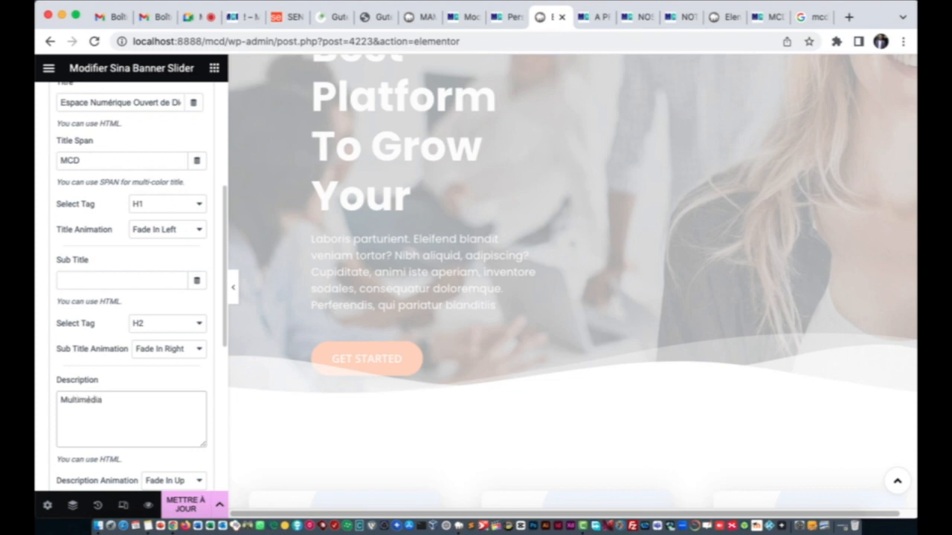
{"action": "type", "text": "ultimédia et Comunication Du"}
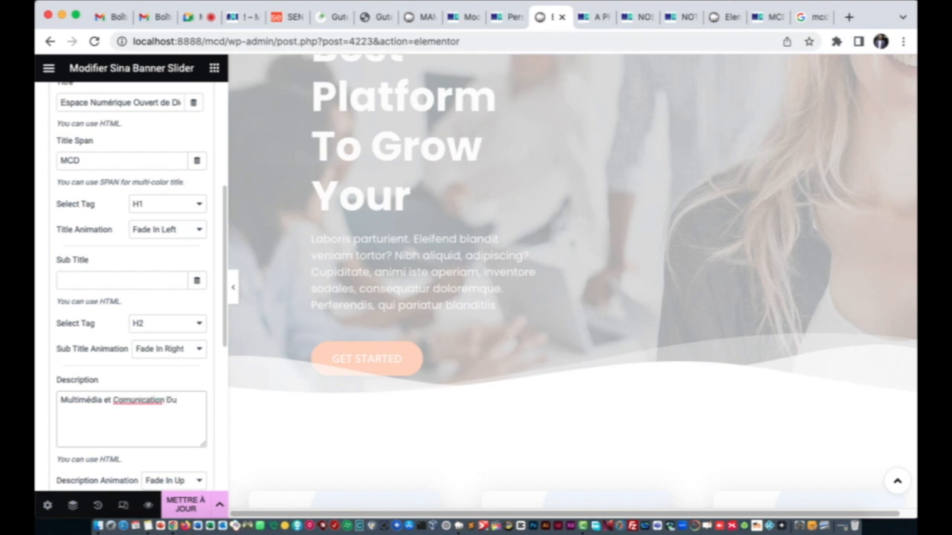
{"action": "key", "text": "BackSpace"}
{"action": "key", "text": "BackSpace"}
{"action": "scroll", "coordinate": [134, 223], "scroll_direction": "up", "scroll_amount": 6}
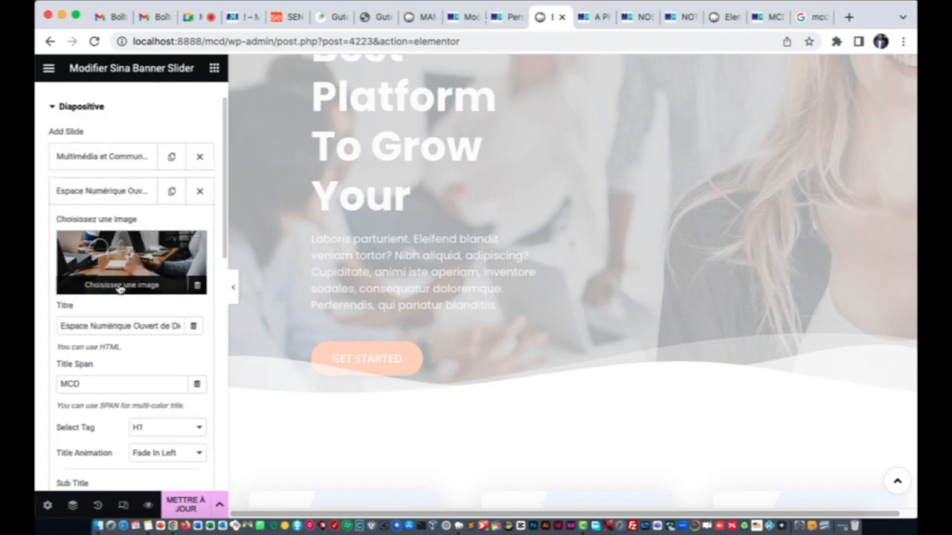
{"action": "left_click", "coordinate": [125, 195]}
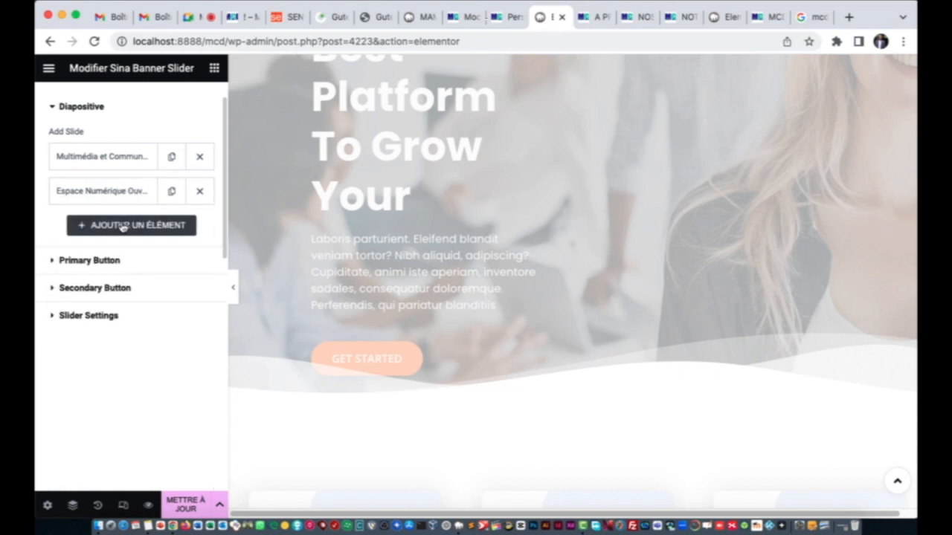
Step: Remove the accidental duplicate of the second slide and select the GET STARTED button
{"action": "left_click", "coordinate": [174, 193]}
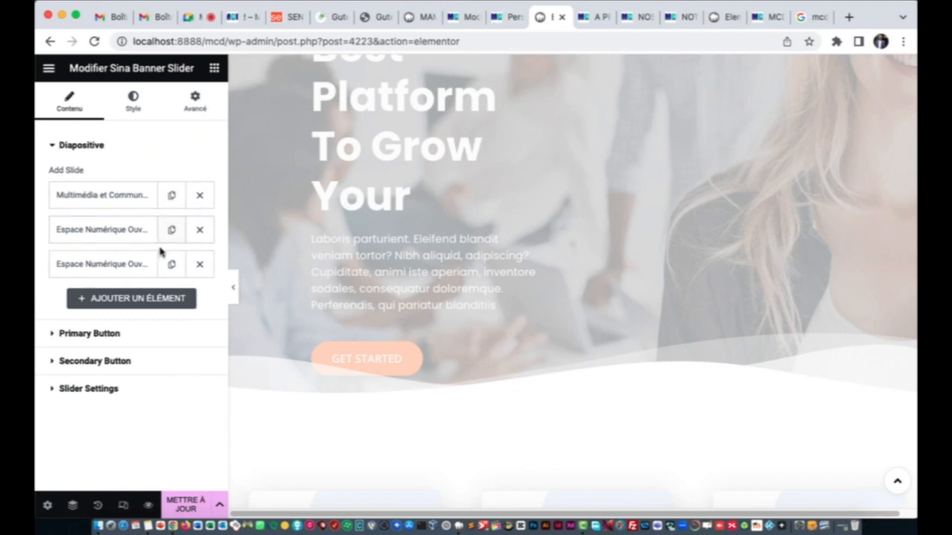
{"action": "left_click", "coordinate": [102, 264]}
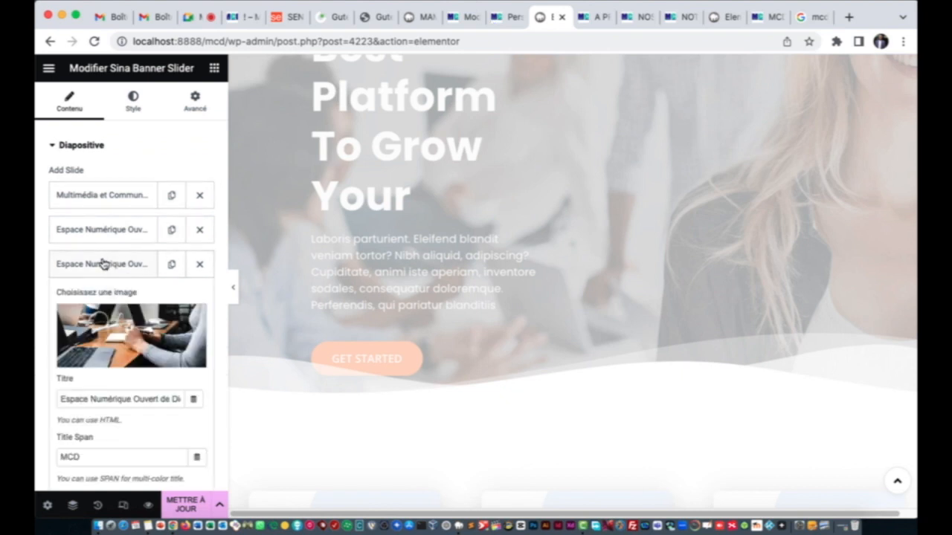
{"action": "left_click", "coordinate": [198, 265]}
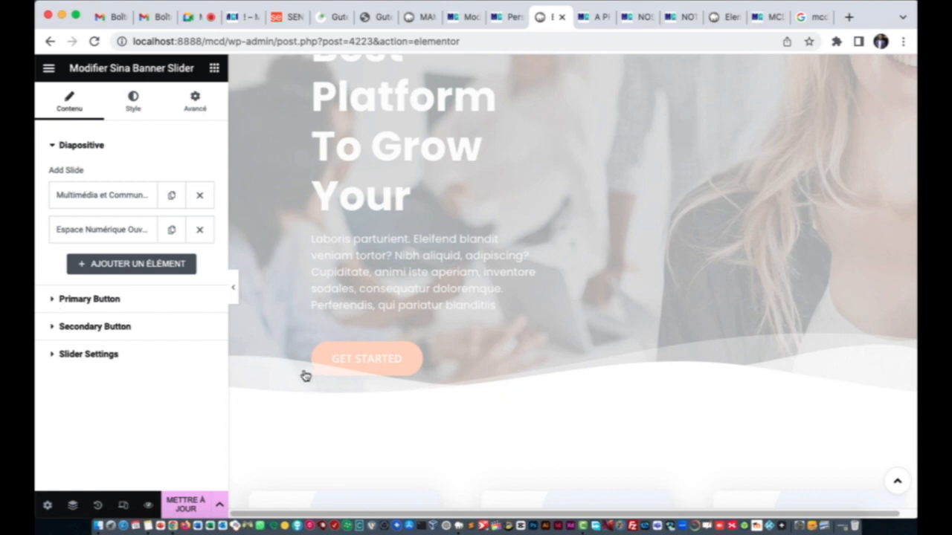
{"action": "left_click", "coordinate": [363, 370]}
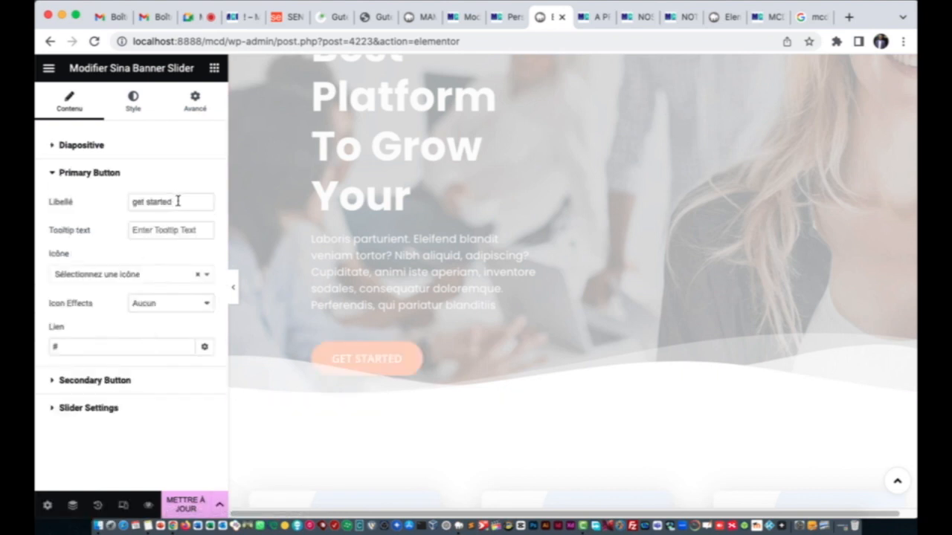
Step: Replace the primary button's 'get started' label, beginning to type 'En savoir plus'
{"action": "left_click_drag", "start_coordinate": [178, 201], "coordinate": [113, 205]}
{"action": "type", "text": "L"}
{"action": "key", "text": "BackSpace"}
{"action": "type", "text": "En savoir plus"}
Step: Expand and collapse the Secondary Button settings, then save the banner with Mettre à jour
{"action": "left_click", "coordinate": [107, 383]}
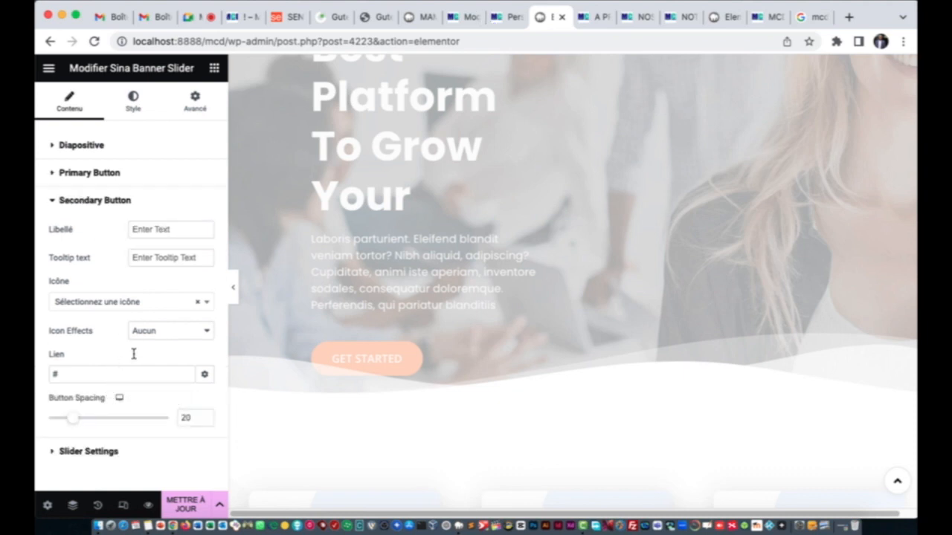
{"action": "left_click", "coordinate": [55, 201]}
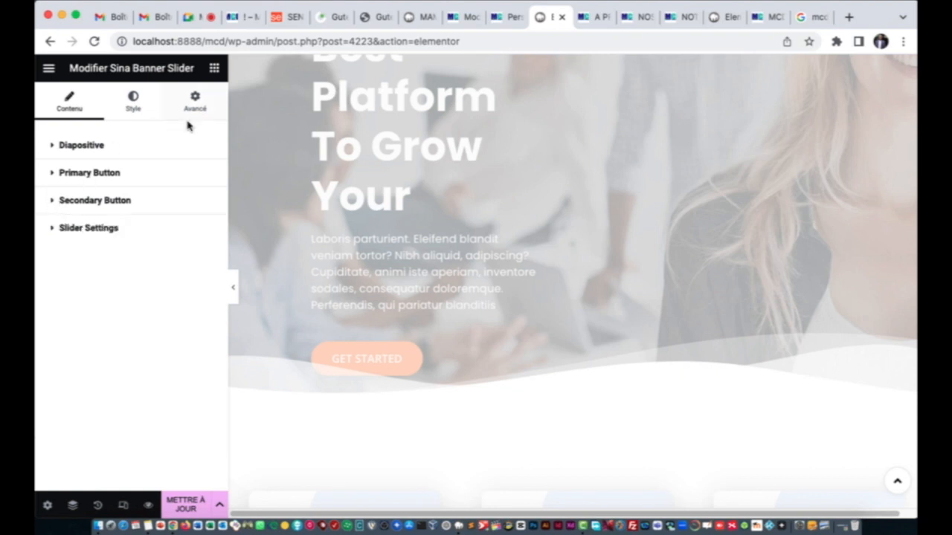
{"action": "left_click", "coordinate": [182, 508]}
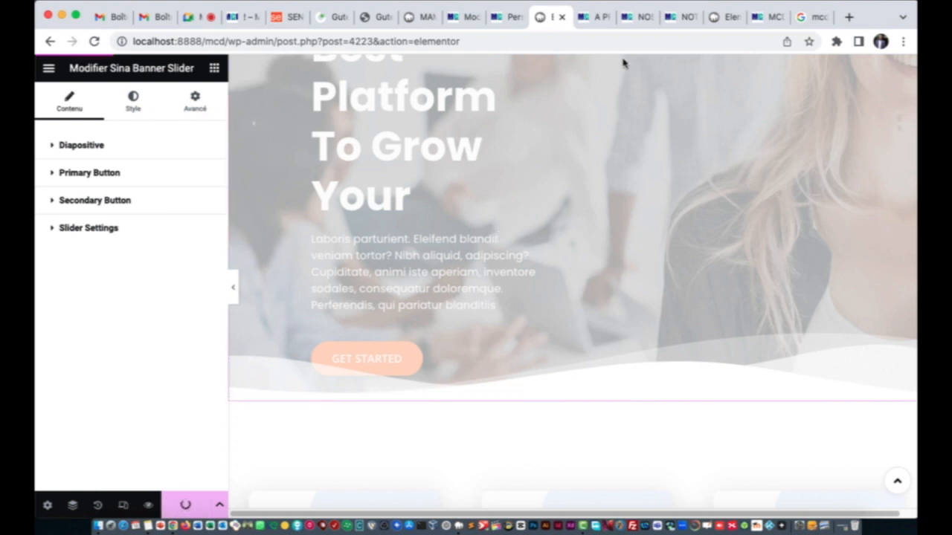
Step: Select the shortcode of the Contact Form 7 form titled contact (id 4188), then return to the page editor
{"action": "left_click", "coordinate": [720, 17]}
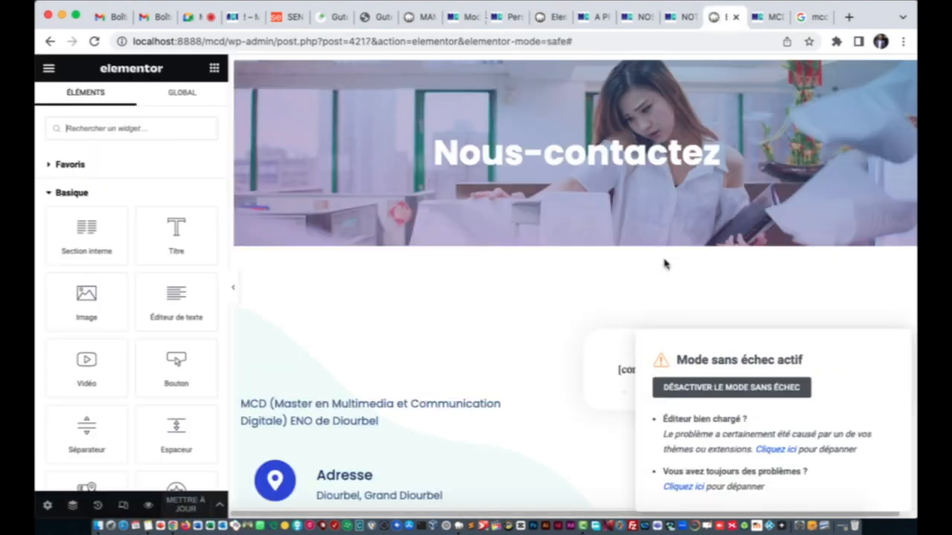
{"action": "scroll", "coordinate": [573, 305], "scroll_direction": "down", "scroll_amount": 4}
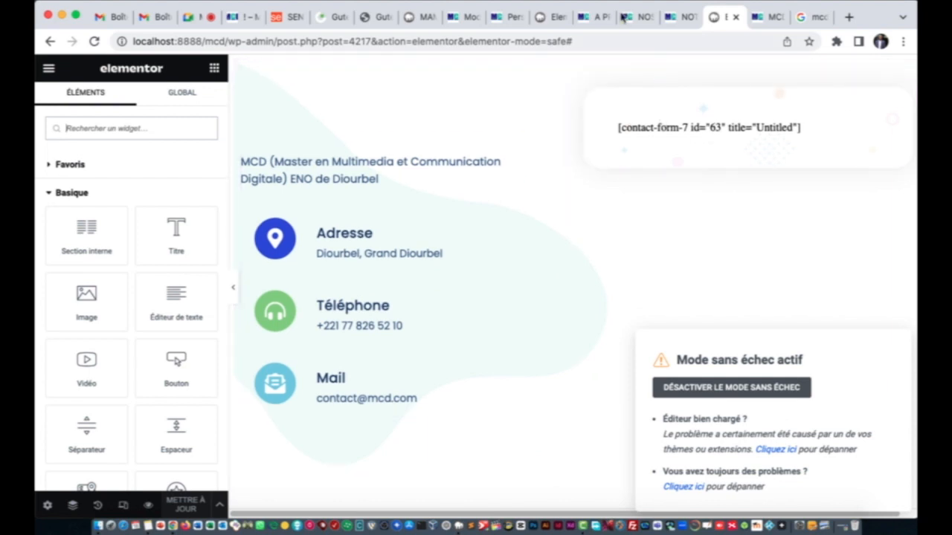
{"action": "left_click", "coordinate": [463, 18]}
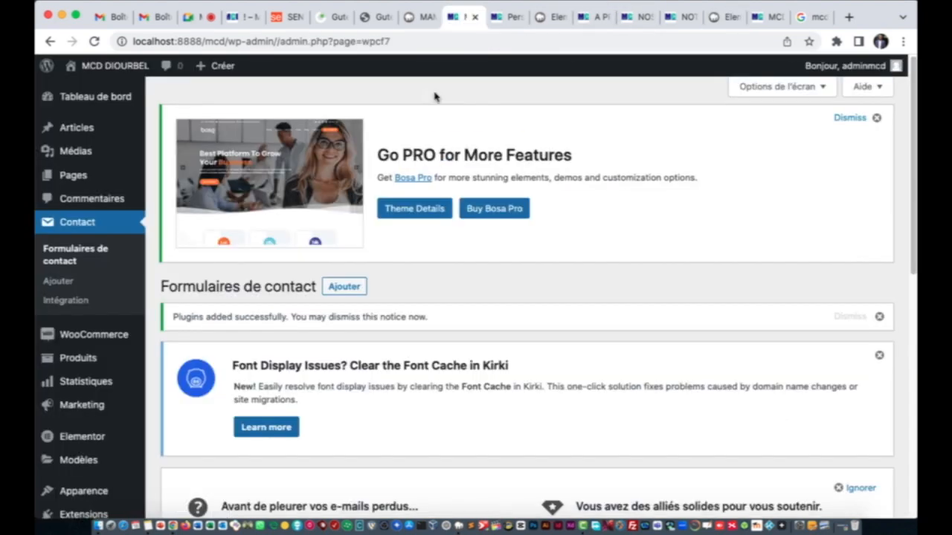
{"action": "scroll", "coordinate": [349, 313], "scroll_direction": "down", "scroll_amount": 4}
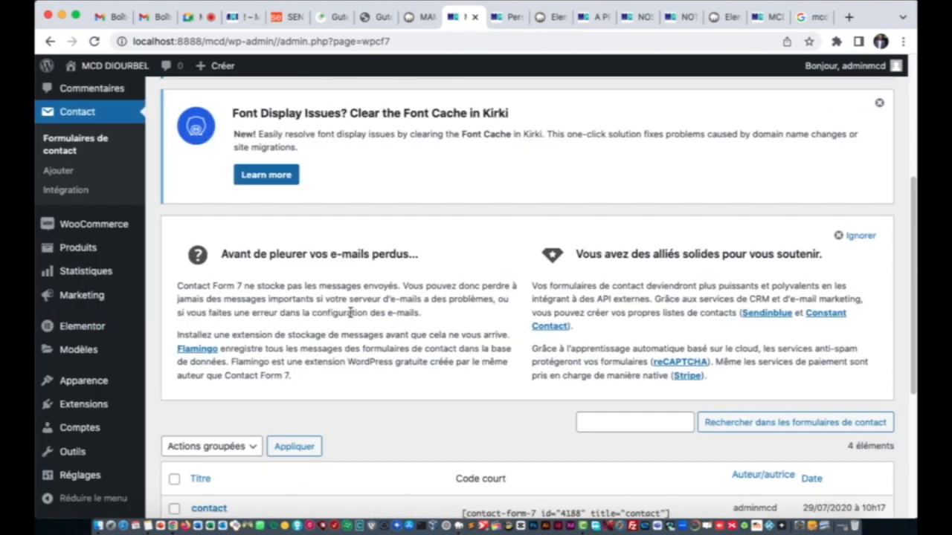
{"action": "scroll", "coordinate": [349, 313], "scroll_direction": "down", "scroll_amount": 4}
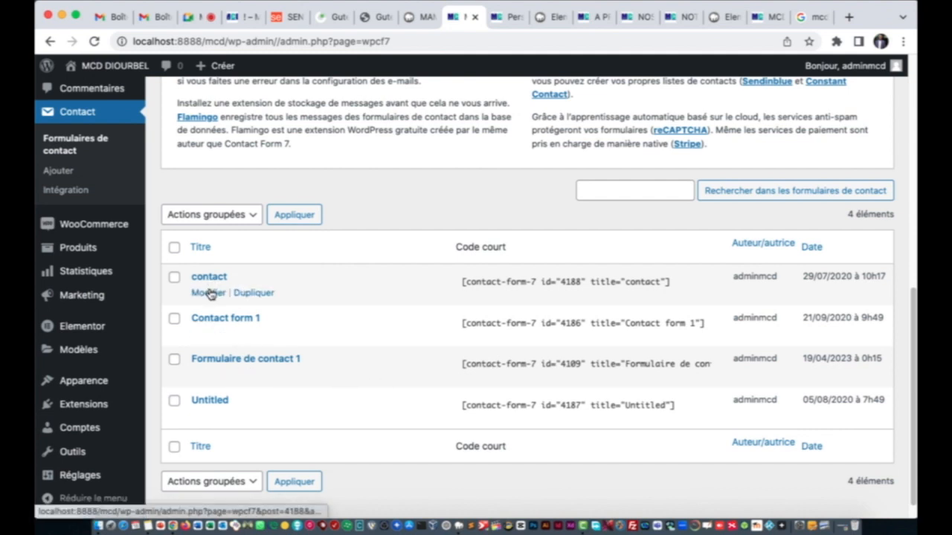
{"action": "left_click", "coordinate": [210, 294]}
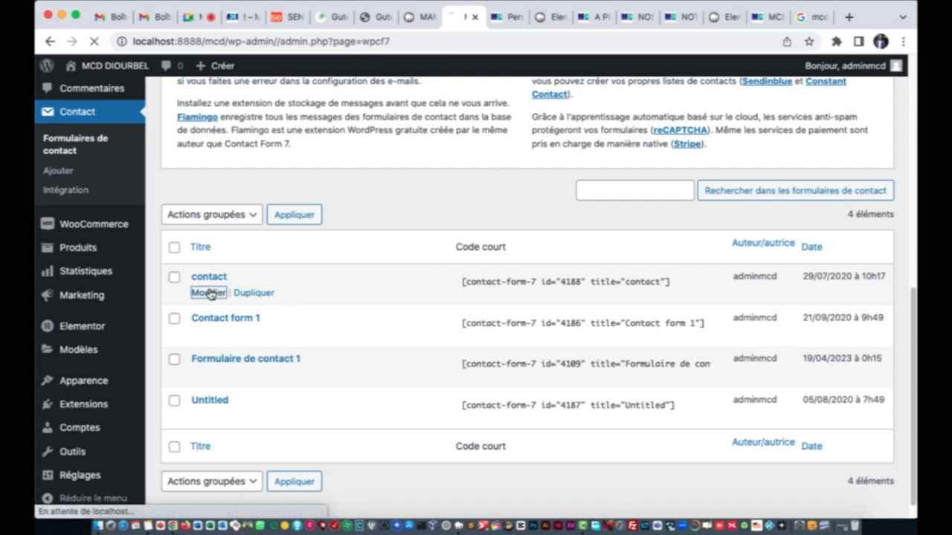
{"action": "left_click_drag", "start_coordinate": [461, 284], "coordinate": [666, 293]}
{"action": "key", "text": "super+c"}
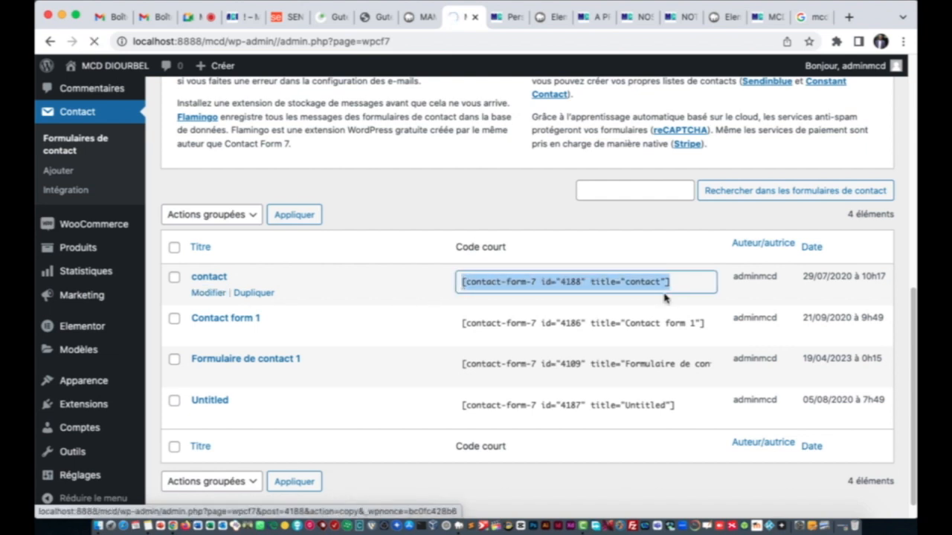
{"action": "left_click", "coordinate": [722, 18]}
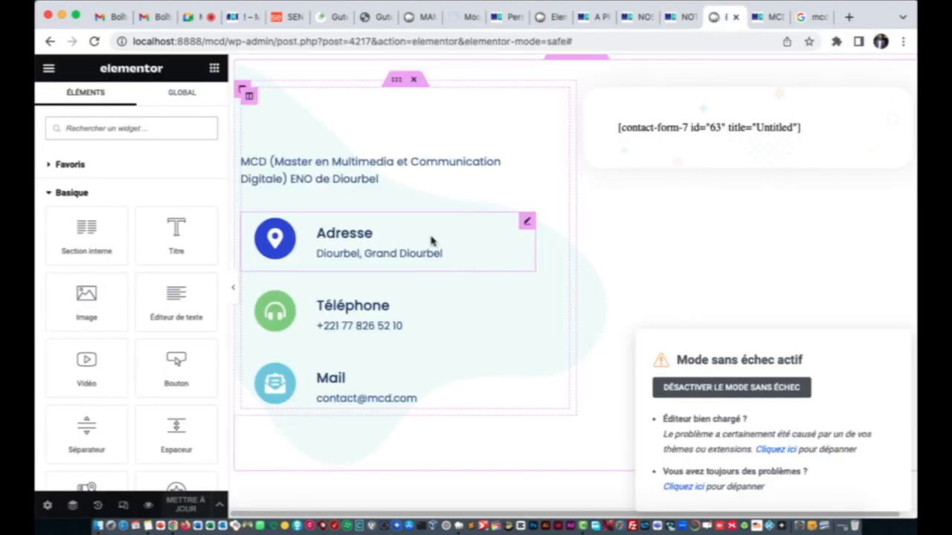
Step: Replace the shortcode widget's Untitled shortcode with the contact form's 4188 shortcode
{"action": "left_click", "coordinate": [694, 130]}
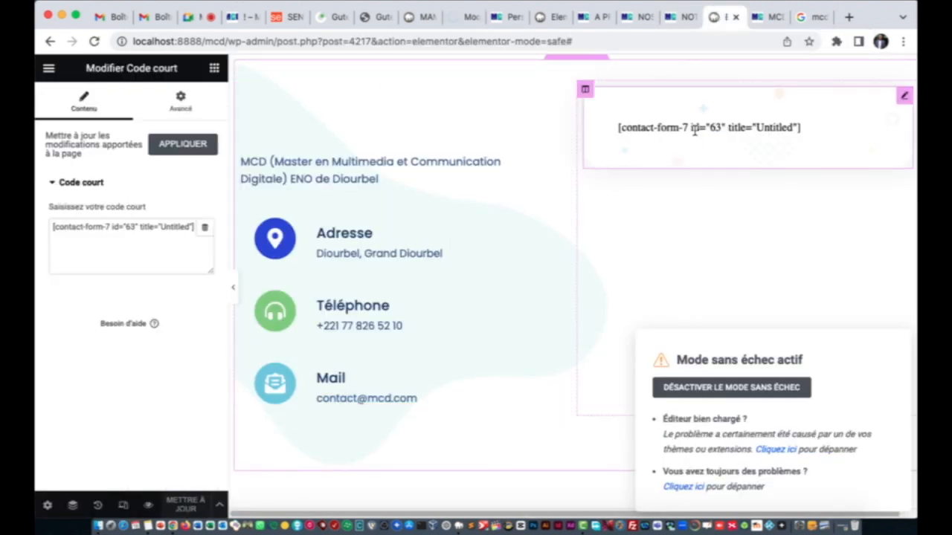
{"action": "left_click", "coordinate": [158, 227]}
{"action": "triple_click", "coordinate": [157, 228]}
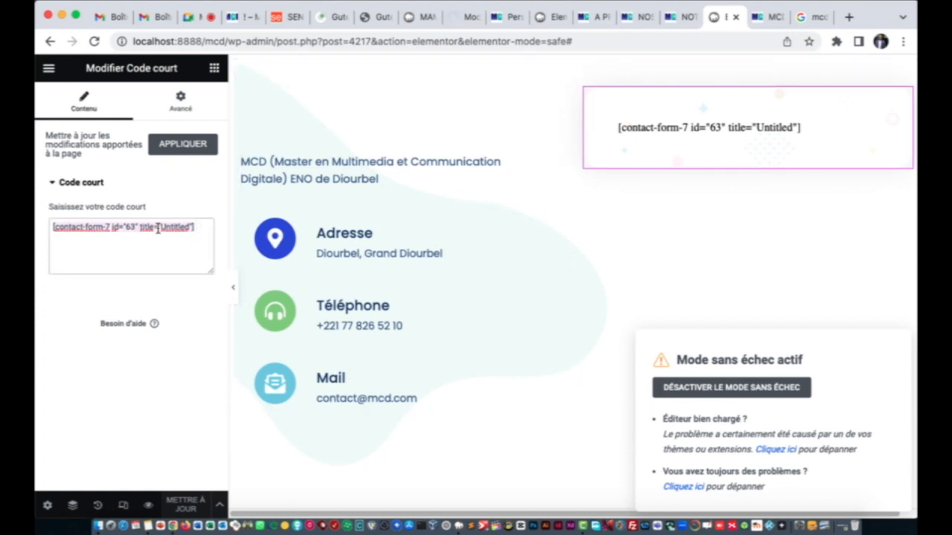
{"action": "key", "text": "super+v"}
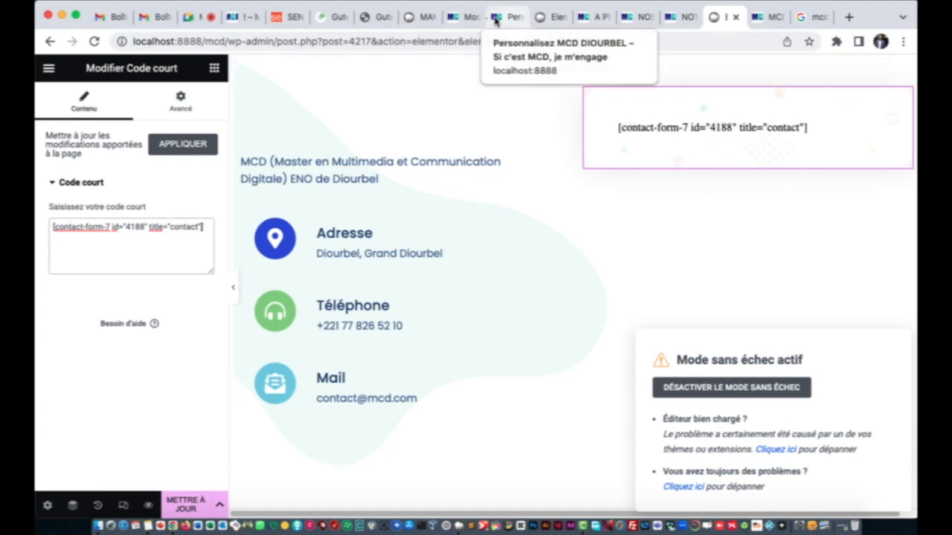
Step: Look through the other open tabs, then save the contact page with Mettre à jour and go to the live site
{"action": "left_click", "coordinate": [463, 16]}
{"action": "scroll", "coordinate": [385, 335], "scroll_direction": "down", "scroll_amount": 5}
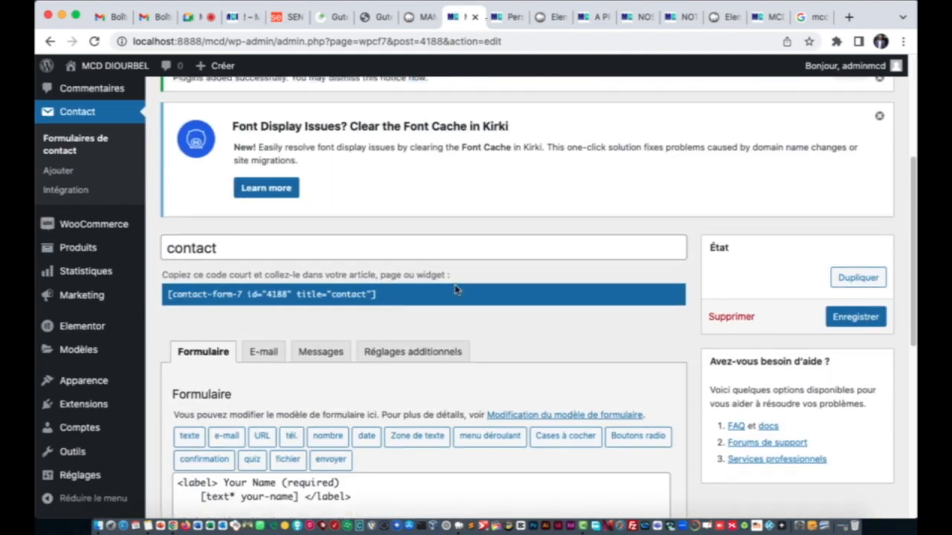
{"action": "scroll", "coordinate": [465, 289], "scroll_direction": "down", "scroll_amount": 3}
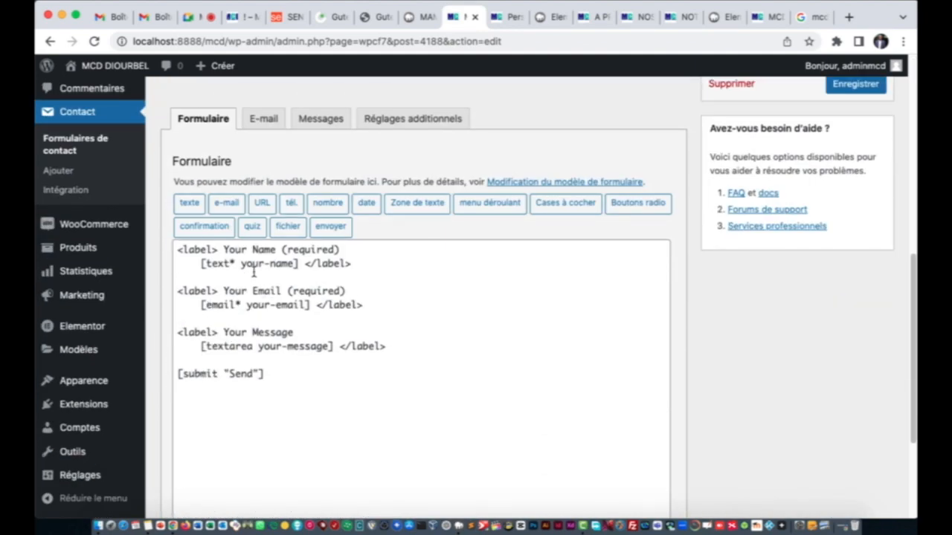
{"action": "left_click", "coordinate": [677, 17]}
{"action": "left_click", "coordinate": [734, 18]}
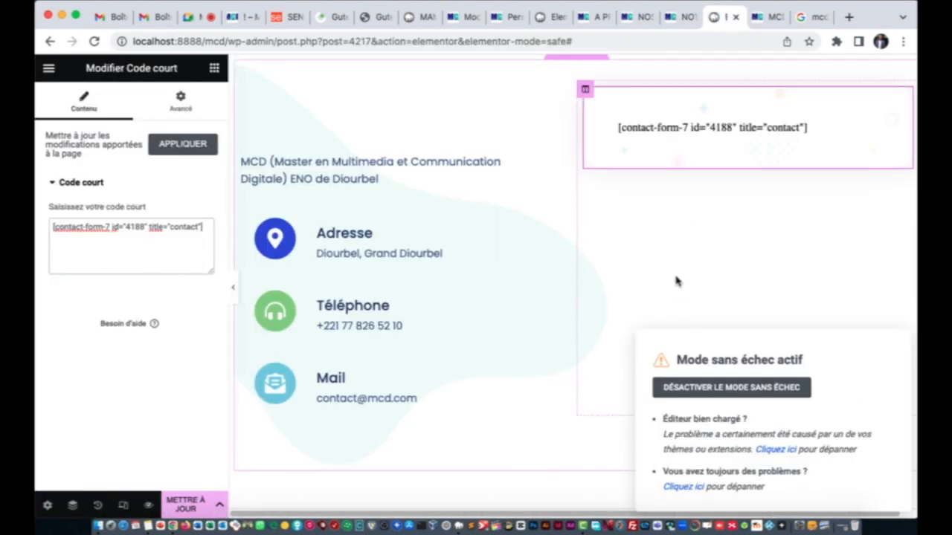
{"action": "left_click", "coordinate": [504, 17]}
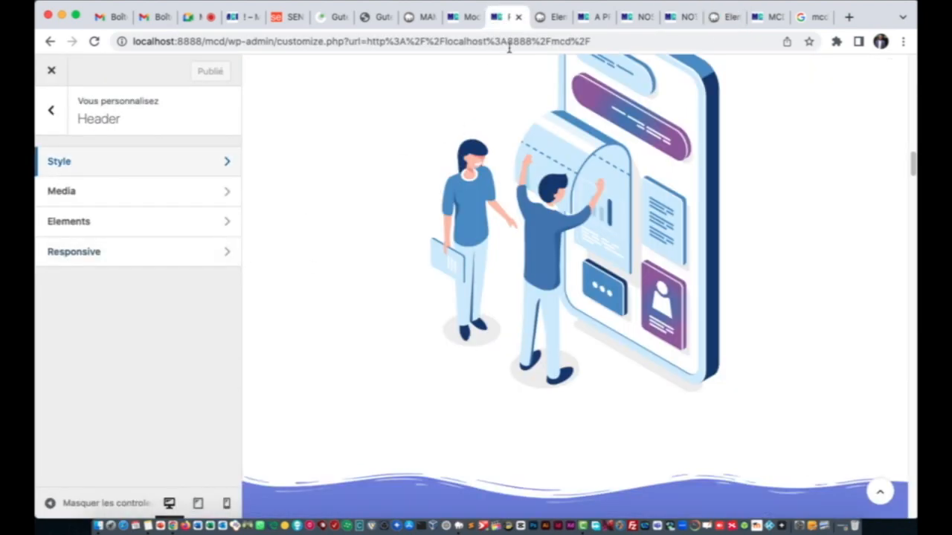
{"action": "left_click", "coordinate": [468, 16]}
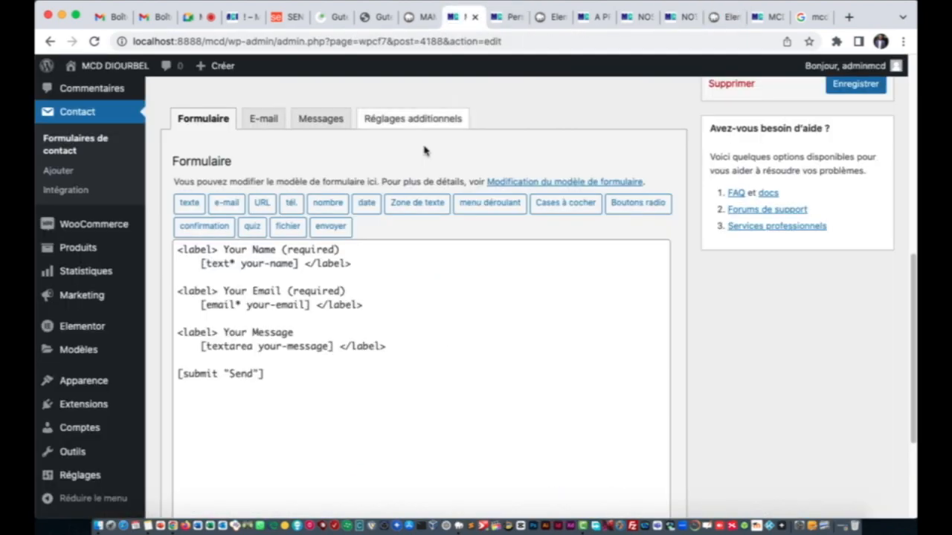
{"action": "left_click", "coordinate": [767, 16]}
{"action": "left_click", "coordinate": [731, 15]}
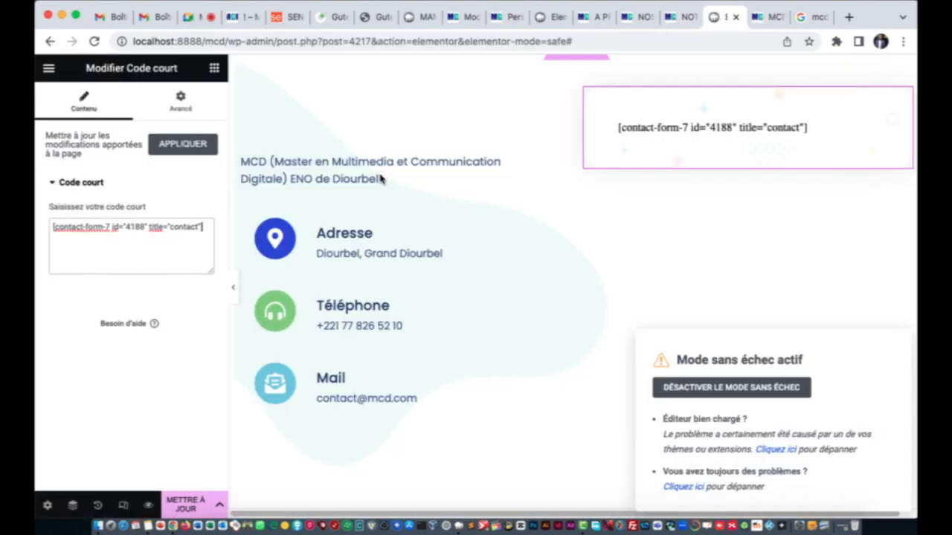
{"action": "left_click", "coordinate": [185, 499]}
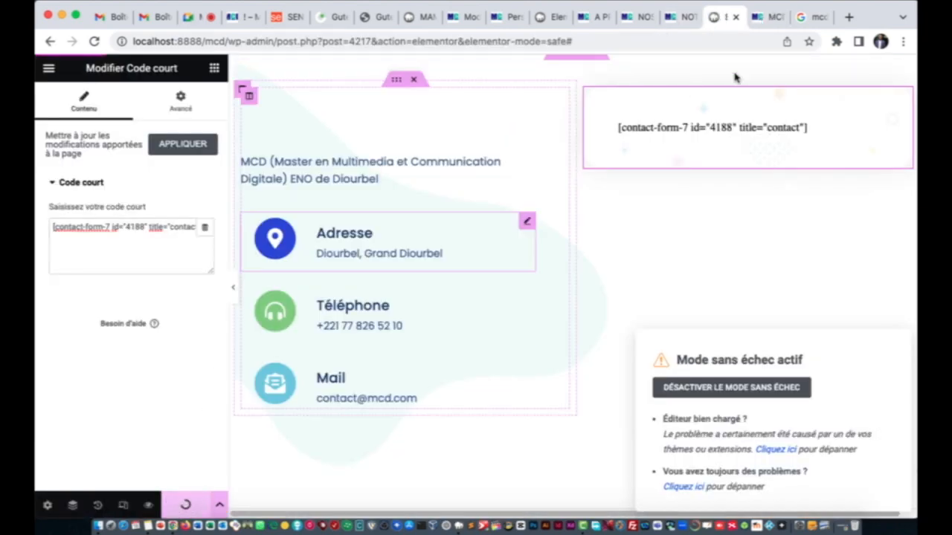
{"action": "left_click", "coordinate": [683, 22]}
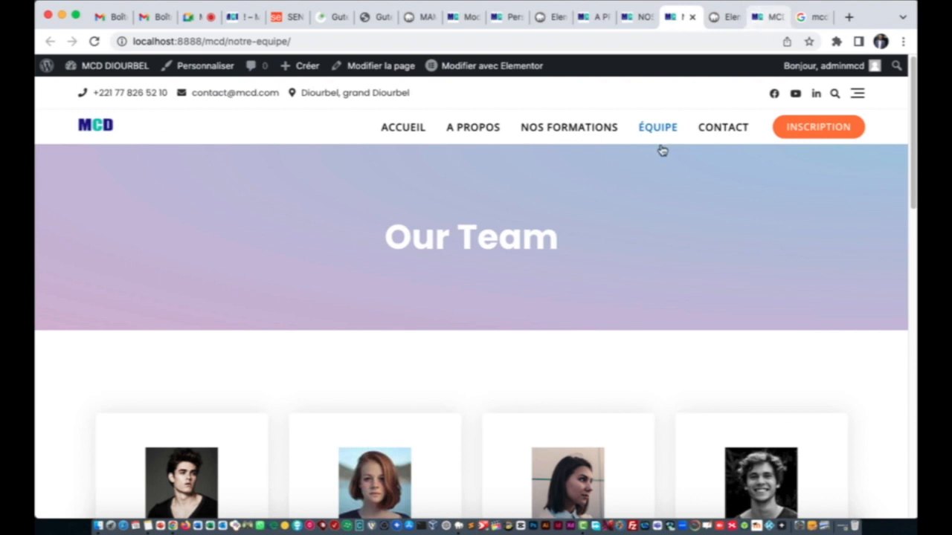
Step: Open the live contact page and review its form, which still shows English labels and a SEND button
{"action": "left_click", "coordinate": [723, 127]}
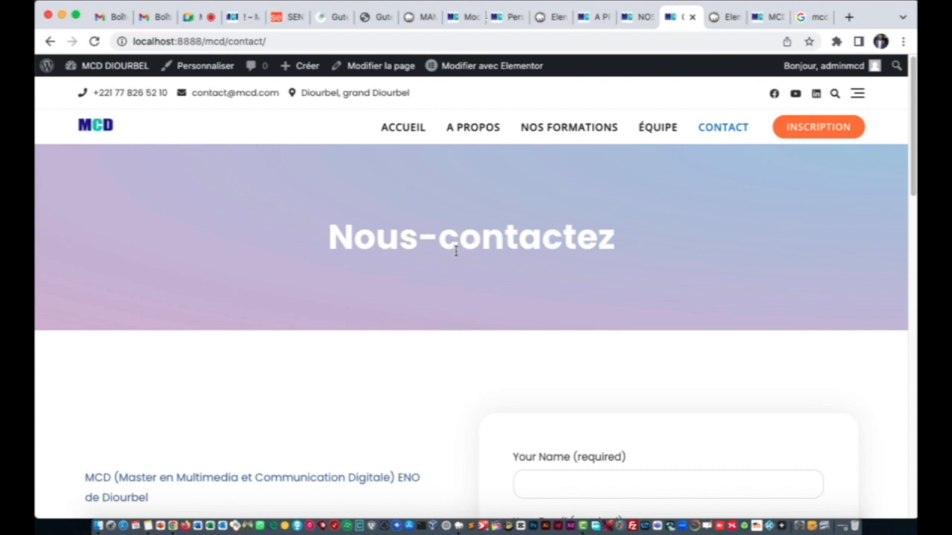
{"action": "scroll", "coordinate": [473, 252], "scroll_direction": "down", "scroll_amount": 3}
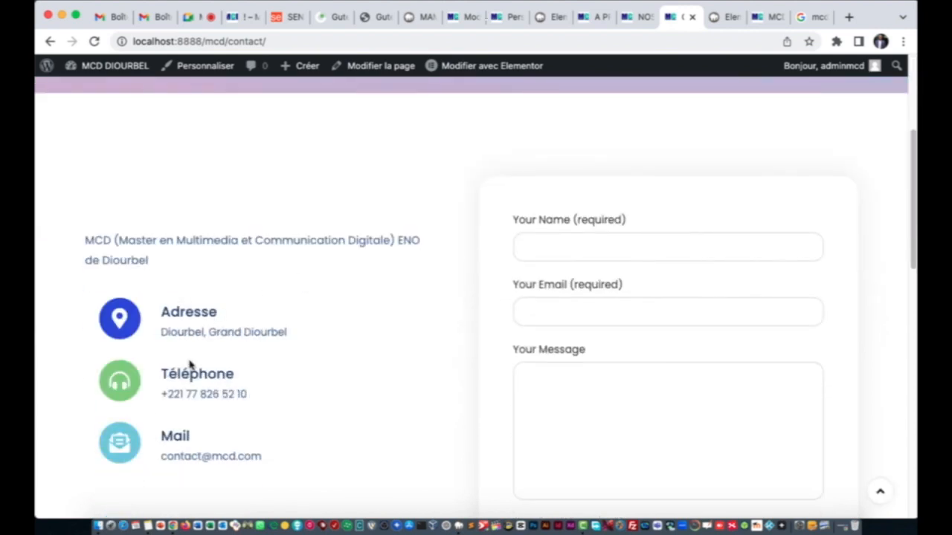
{"action": "scroll", "coordinate": [628, 266], "scroll_direction": "down", "scroll_amount": 2}
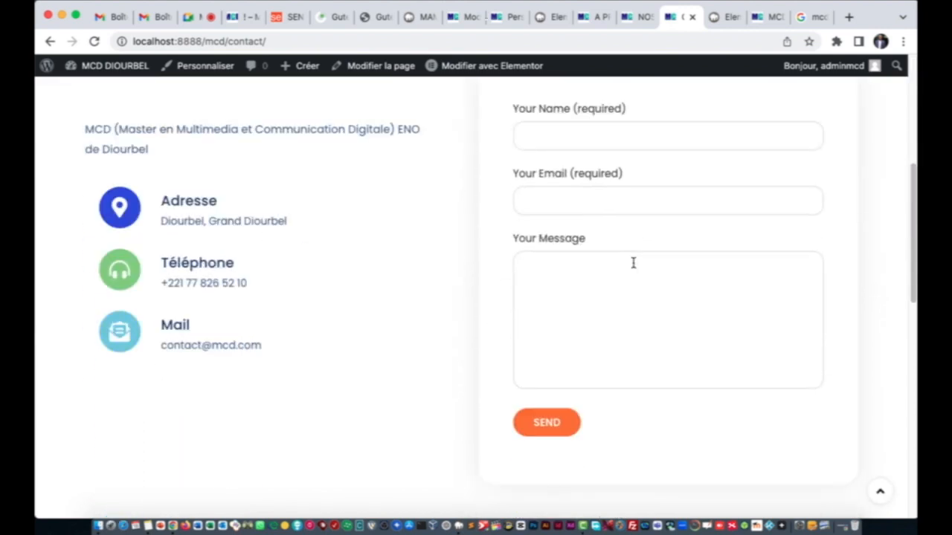
{"action": "scroll", "coordinate": [631, 273], "scroll_direction": "up", "scroll_amount": 1}
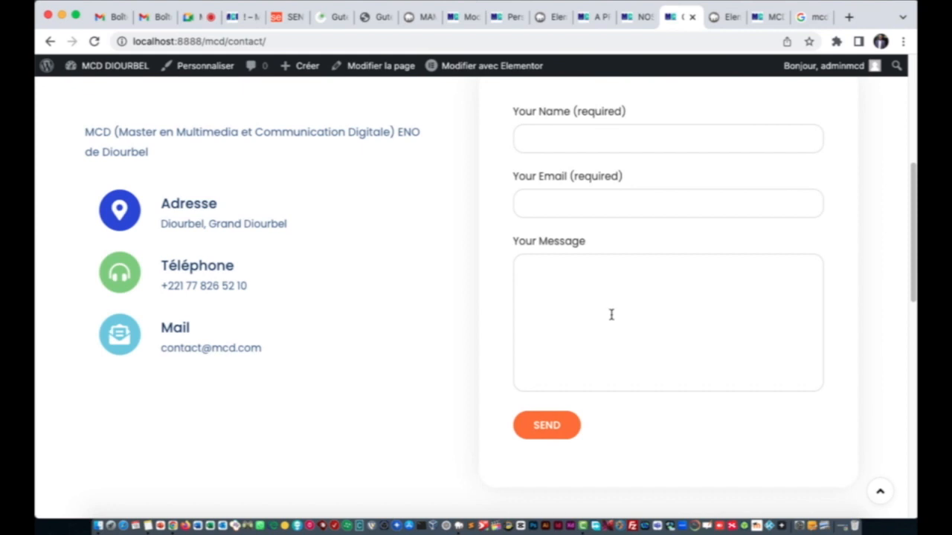
{"action": "scroll", "coordinate": [611, 315], "scroll_direction": "up", "scroll_amount": 1}
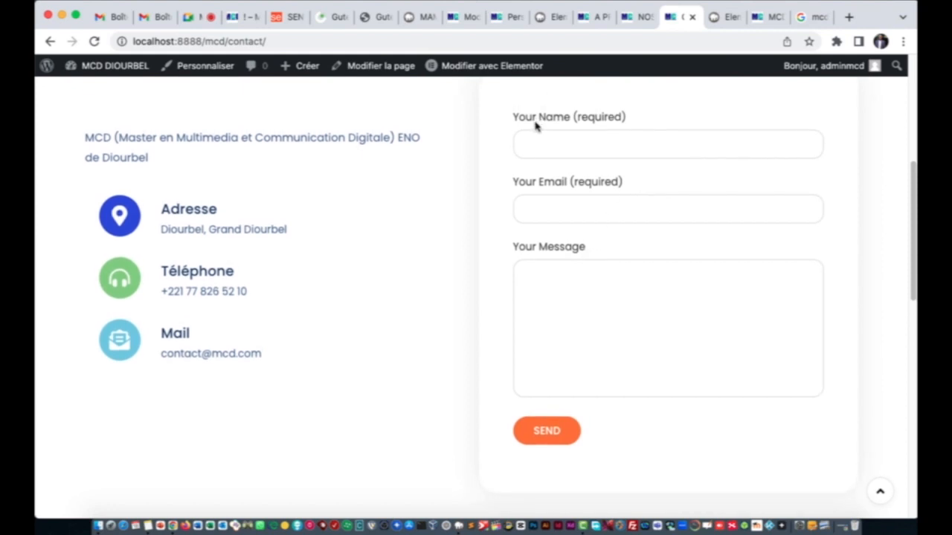
{"action": "left_click", "coordinate": [422, 17]}
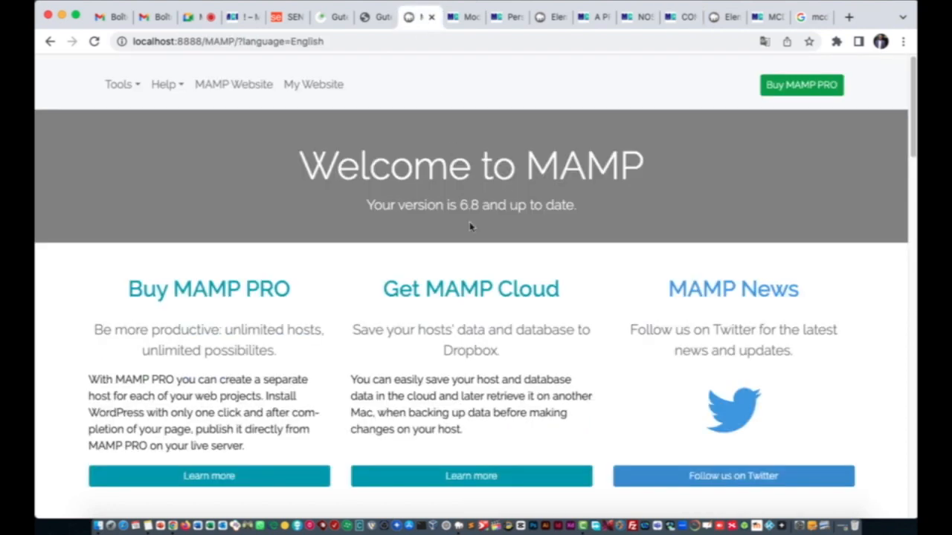
Step: Go through the open tabs to reach the Contact Form 7 form editor
{"action": "left_click", "coordinate": [510, 18]}
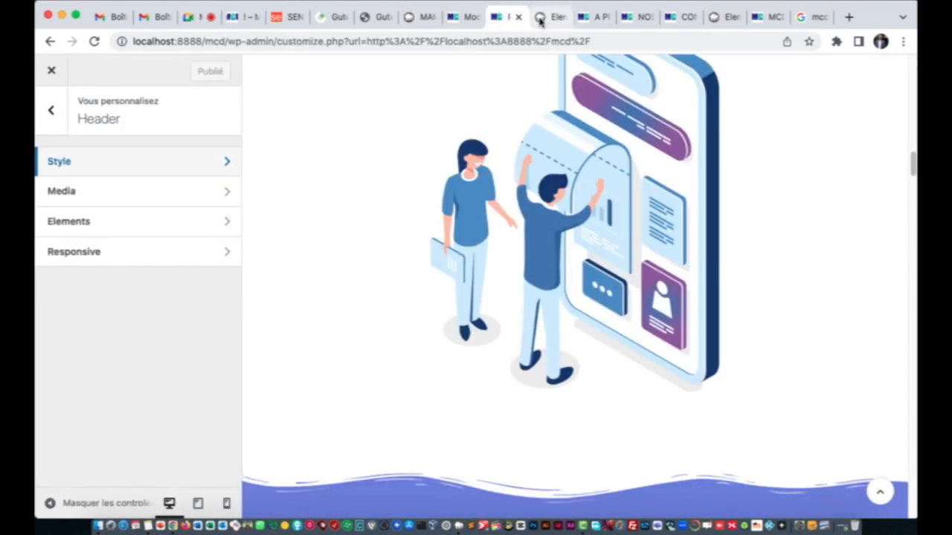
{"action": "left_click", "coordinate": [541, 18]}
{"action": "left_click", "coordinate": [420, 19]}
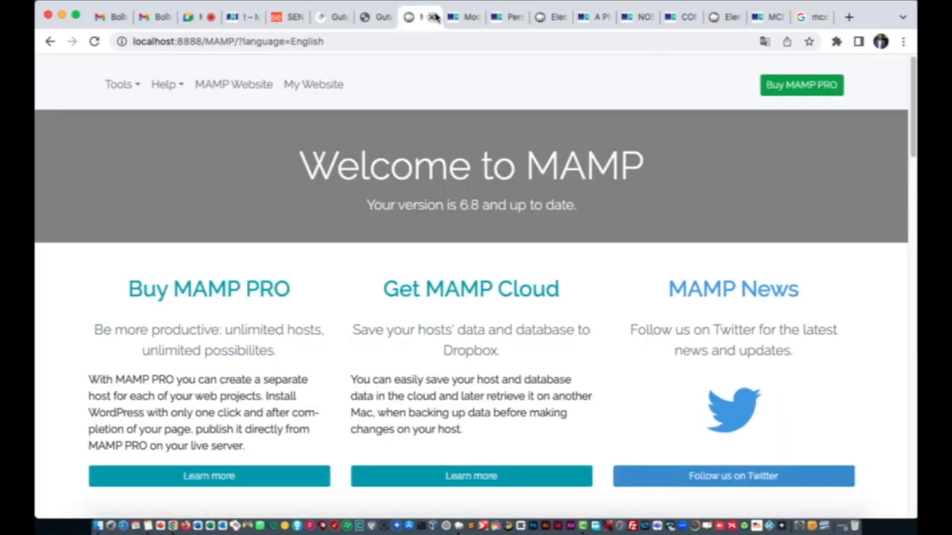
{"action": "left_click", "coordinate": [464, 21]}
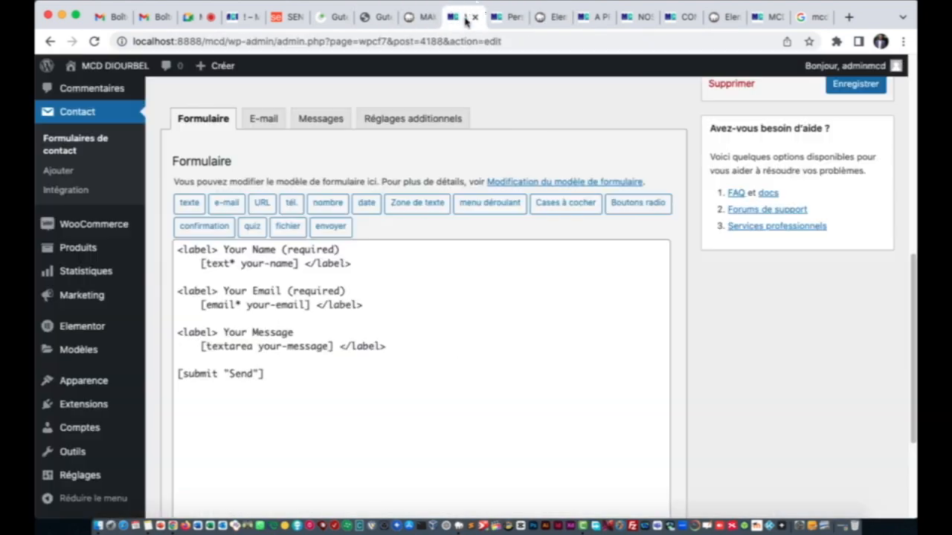
Step: Change the first label to 'Prénom & Nom :' and replace 'required' with 'Obligatoire'
{"action": "left_click", "coordinate": [273, 250]}
{"action": "key", "text": "BackSpace"}
{"action": "key", "text": "BackSpace"}
{"action": "key", "text": "BackSpace"}
{"action": "key", "text": "BackSpace"}
{"action": "key", "text": "BackSpace"}
{"action": "key", "text": "BackSpace"}
{"action": "key", "text": "BackSpace"}
{"action": "key", "text": "BackSpace"}
{"action": "key", "text": "BackSpace"}
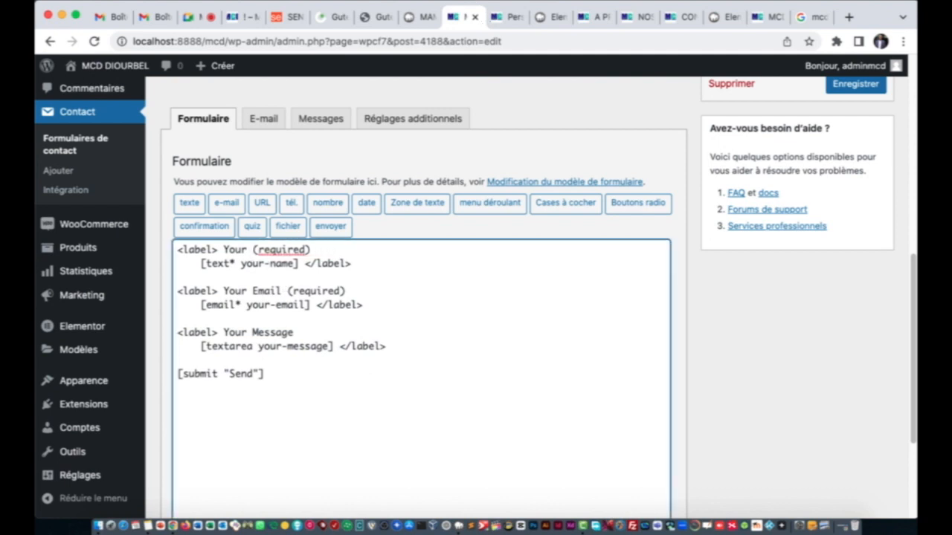
{"action": "type", "text": "No"}
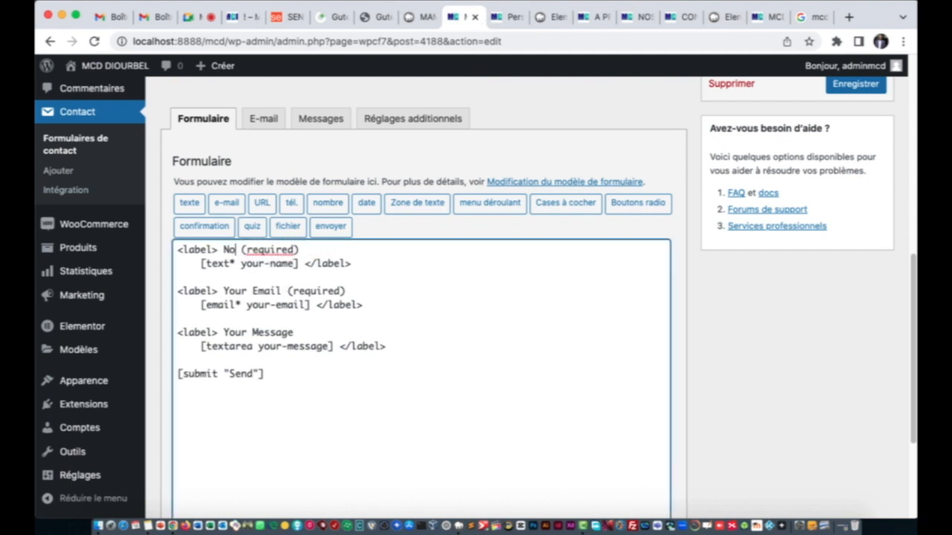
{"action": "key", "text": "BackSpace"}
{"action": "key", "text": "BackSpace"}
{"action": "type", "text": "Prén"}
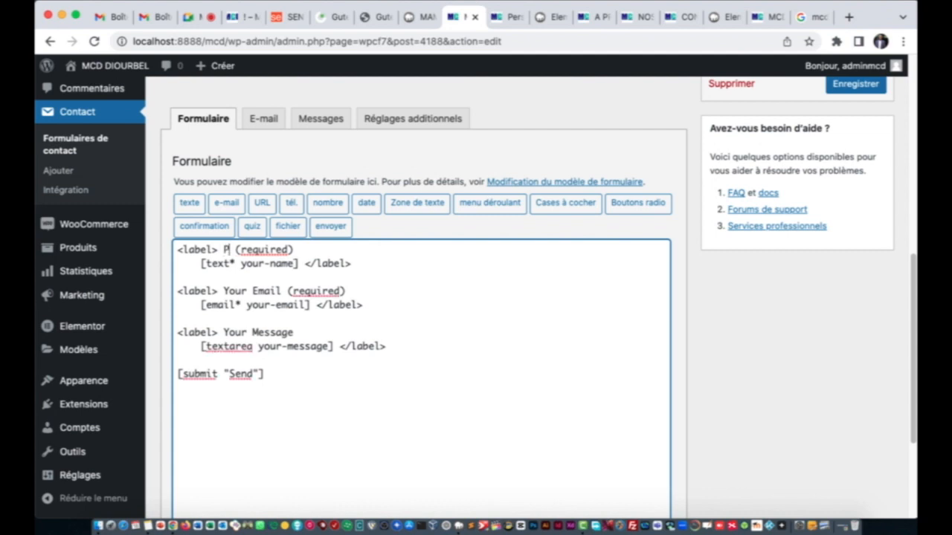
{"action": "type", "text": "om "}
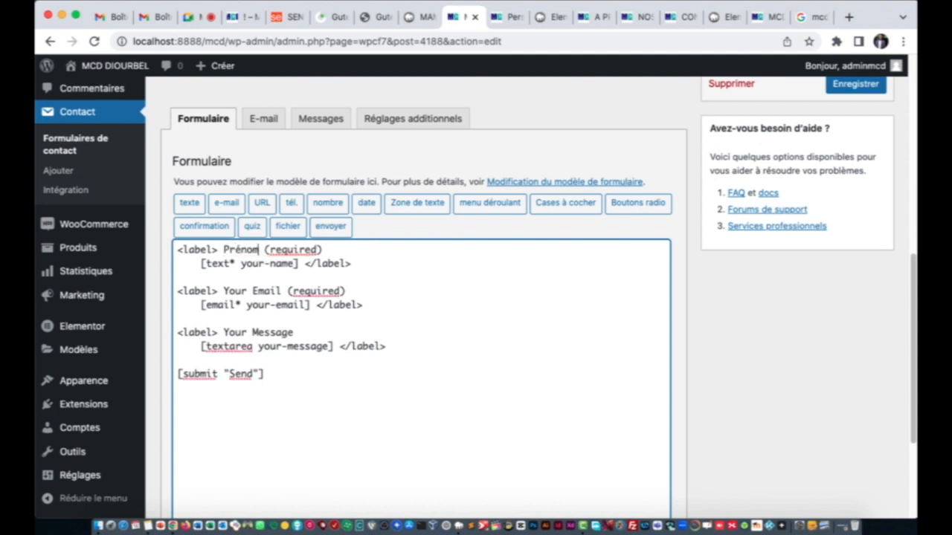
{"action": "type", "text": "& Nom :"}
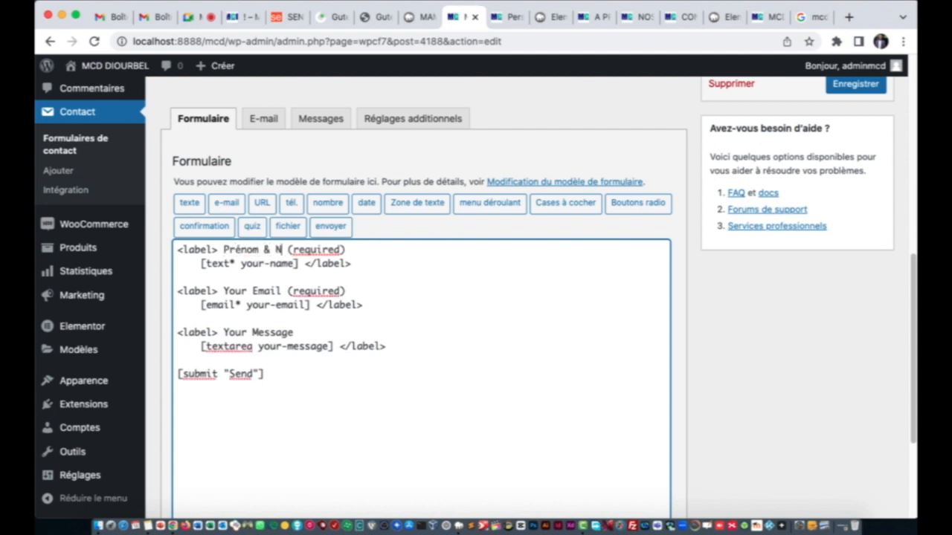
{"action": "left_click", "coordinate": [366, 250]}
{"action": "key", "text": "BackSpace"}
{"action": "key", "text": "BackSpace"}
{"action": "key", "text": "BackSpace"}
{"action": "key", "text": "BackSpace"}
{"action": "key", "text": "BackSpace"}
{"action": "key", "text": "BackSpace"}
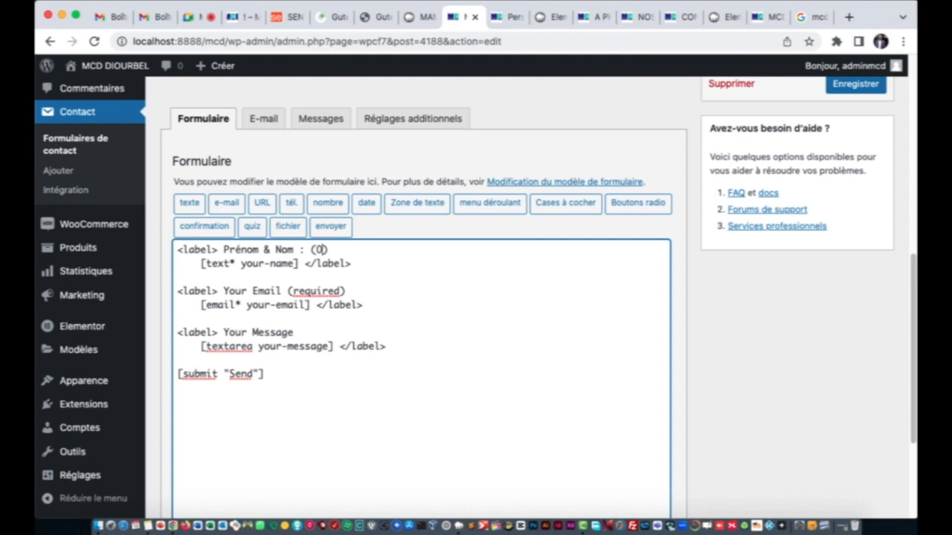
{"action": "type", "text": "Obligatoire"}
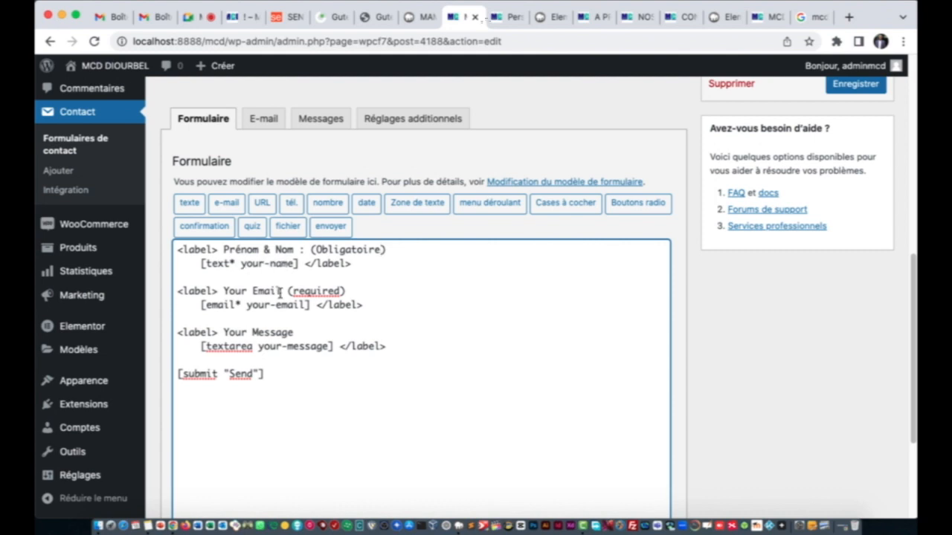
Step: Translate the email and message labels to 'Votre mail :' and 'Votre Mess…'
{"action": "key", "text": "BackSpace"}
{"action": "key", "text": "BackSpace"}
{"action": "key", "text": "BackSpace"}
{"action": "key", "text": "BackSpace"}
{"action": "key", "text": "BackSpace"}
{"action": "key", "text": "BackSpace"}
{"action": "key", "text": "BackSpace"}
{"action": "key", "text": "BackSpace"}
{"action": "key", "text": "BackSpace"}
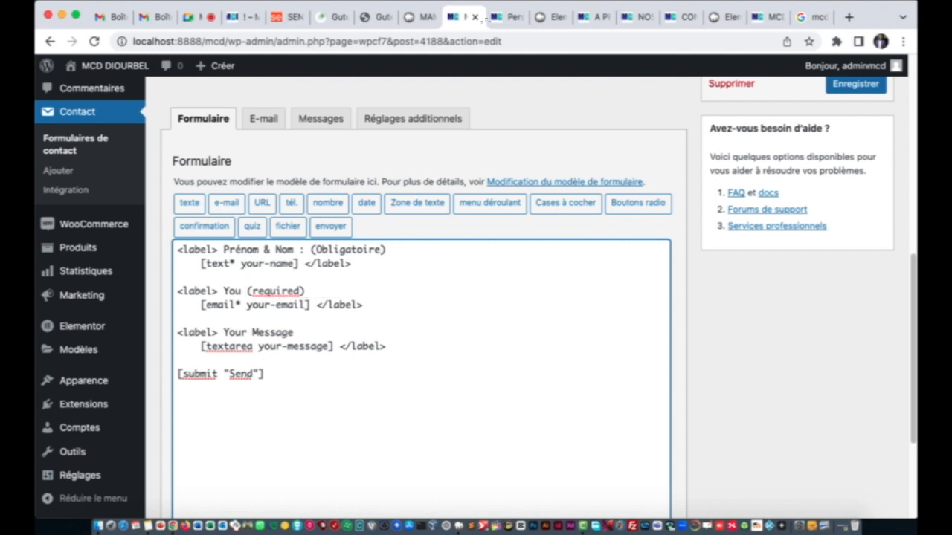
{"action": "key", "text": "BackSpace"}
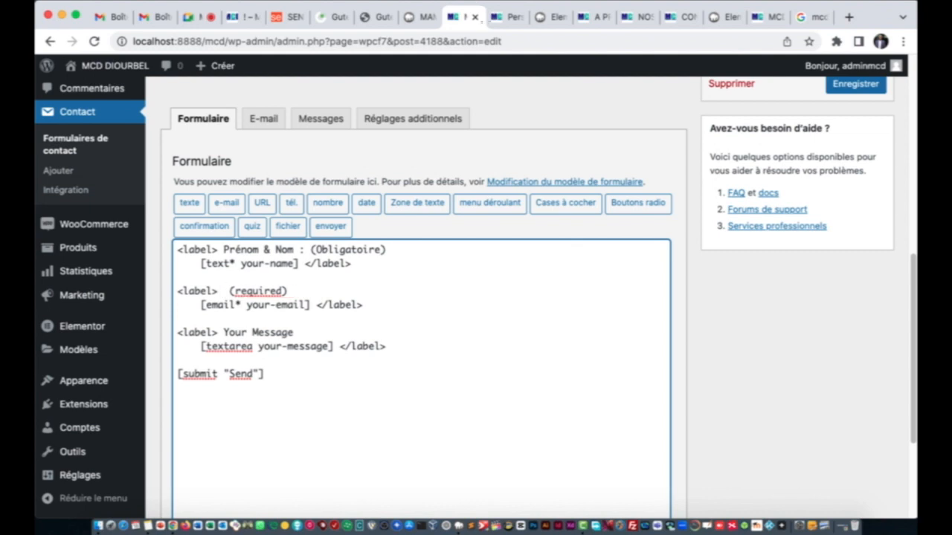
{"action": "type", "text": "Votre "}
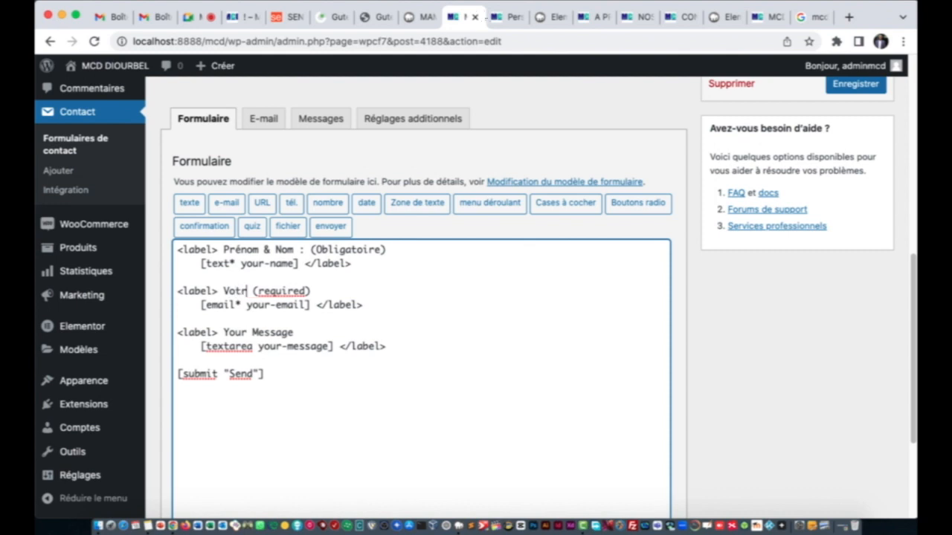
{"action": "type", "text": "ad"}
{"action": "key", "text": "BackSpace"}
{"action": "key", "text": "BackSpace"}
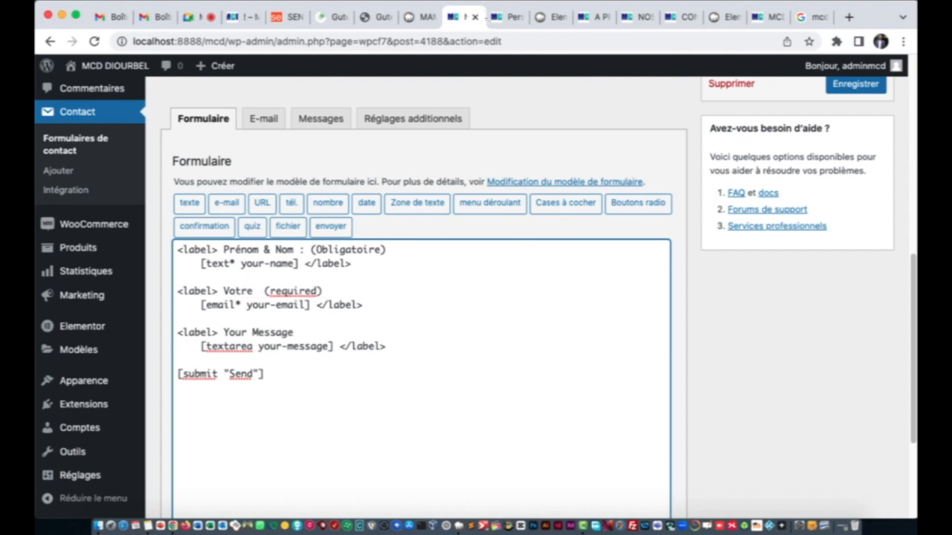
{"action": "type", "text": "mail :"}
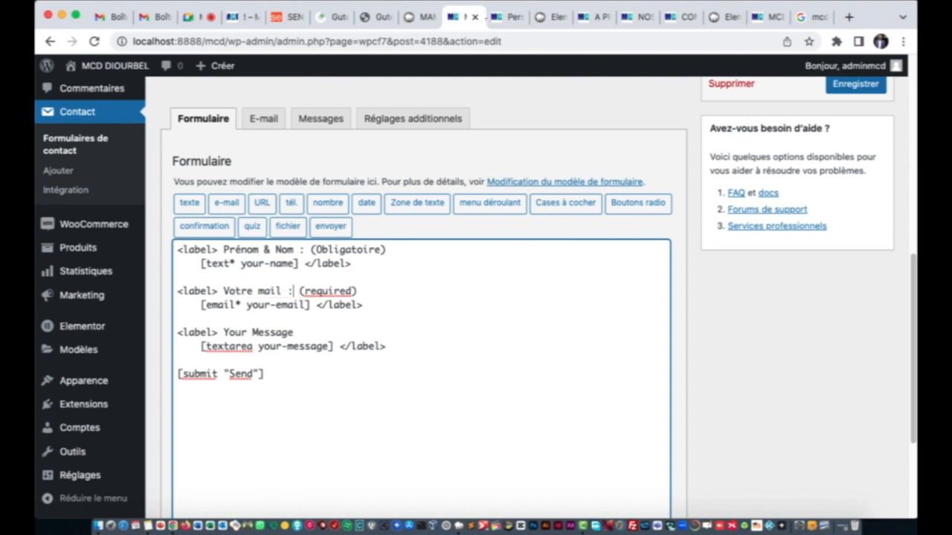
{"action": "left_click", "coordinate": [299, 333]}
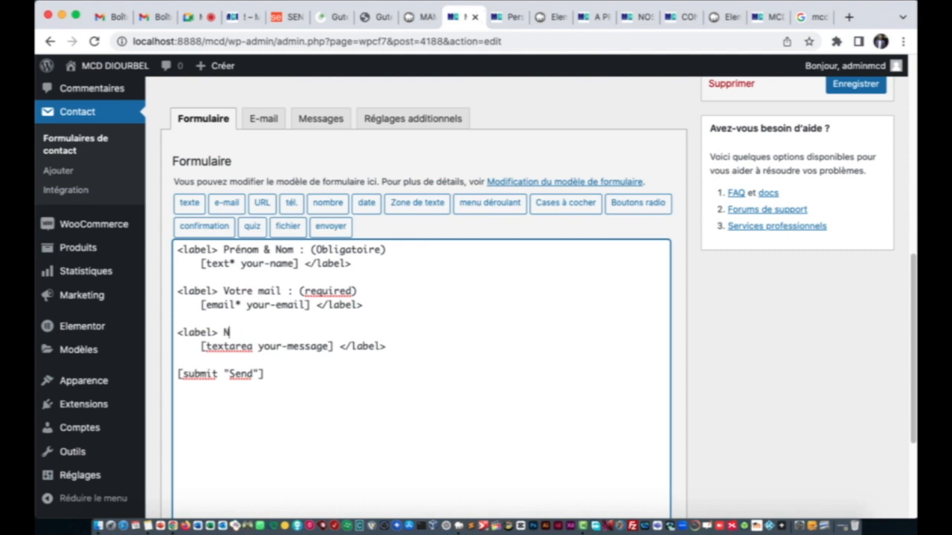
{"action": "type", "text": "Votre Message"}
Step: Rename the submit button from Send to 'Envoyez' and save the form with Enregistrer
{"action": "left_click", "coordinate": [254, 374]}
{"action": "key", "text": "BackSpace"}
{"action": "key", "text": "BackSpace"}
{"action": "key", "text": "BackSpace"}
{"action": "key", "text": "BackSpace"}
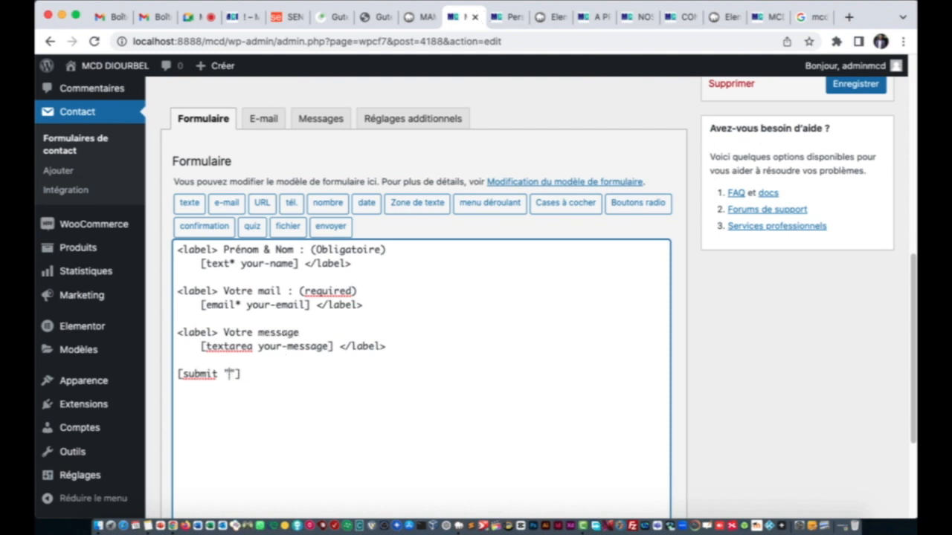
{"action": "type", "text": "Envoyez"}
{"action": "left_click", "coordinate": [840, 88]}
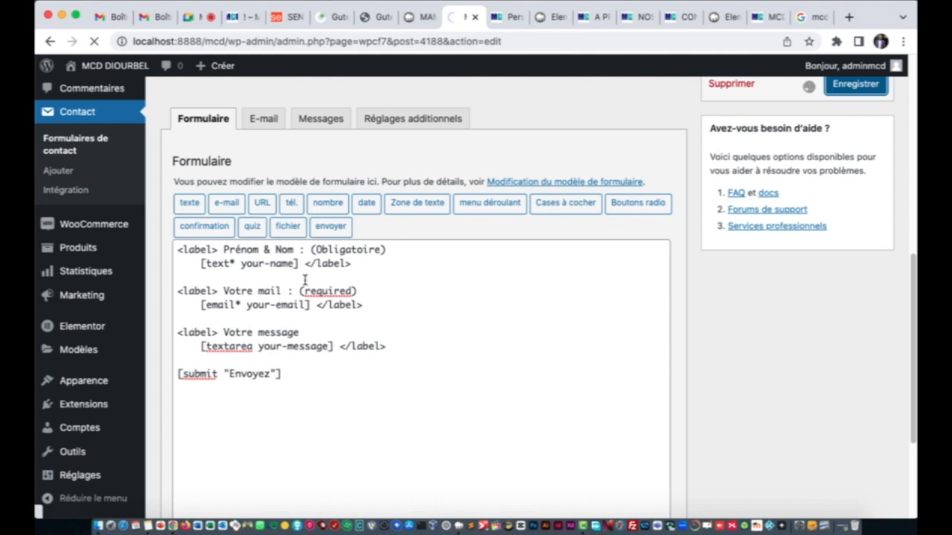
Step: Confirm form 4188's save notice in the form editor, then reload the live contact page
{"action": "left_click", "coordinate": [763, 17]}
{"action": "left_click", "coordinate": [681, 18]}
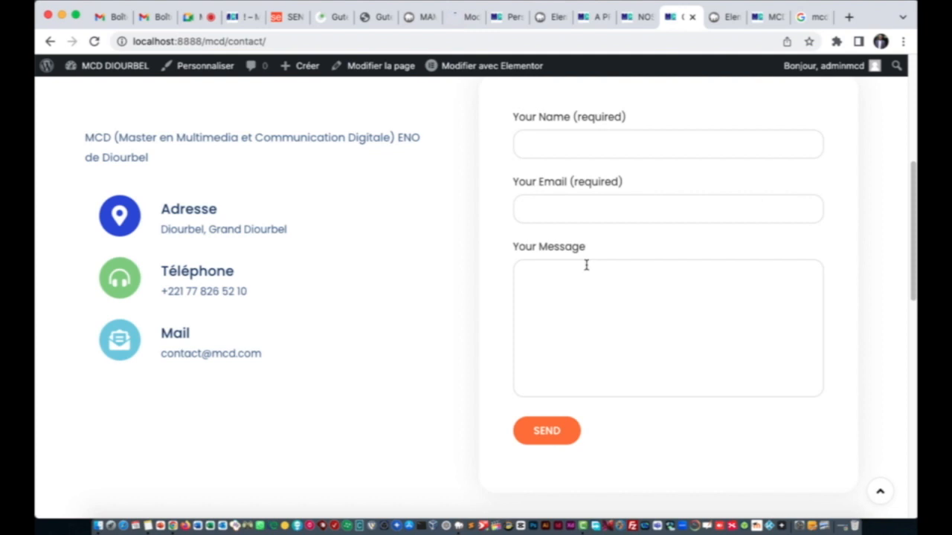
{"action": "left_click", "coordinate": [465, 17]}
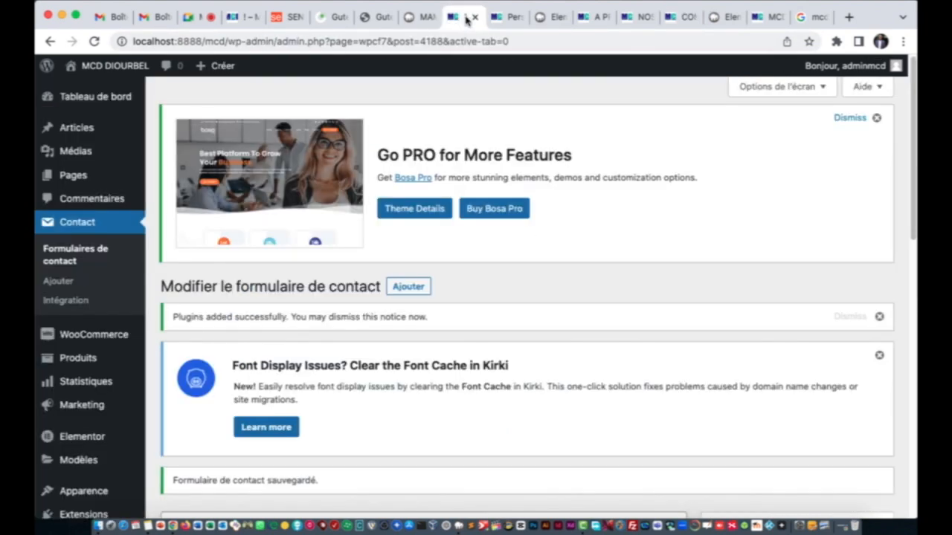
{"action": "left_click", "coordinate": [681, 16]}
{"action": "left_click", "coordinate": [92, 41]}
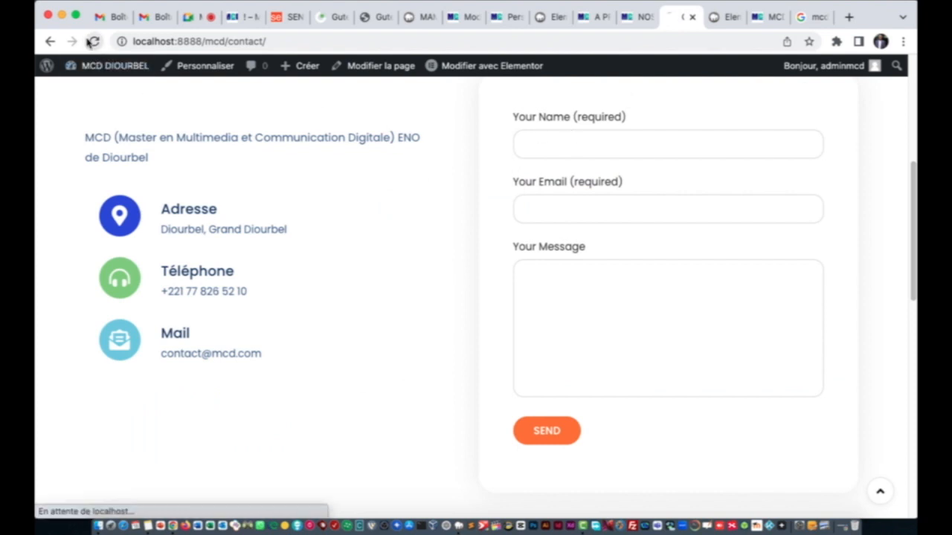
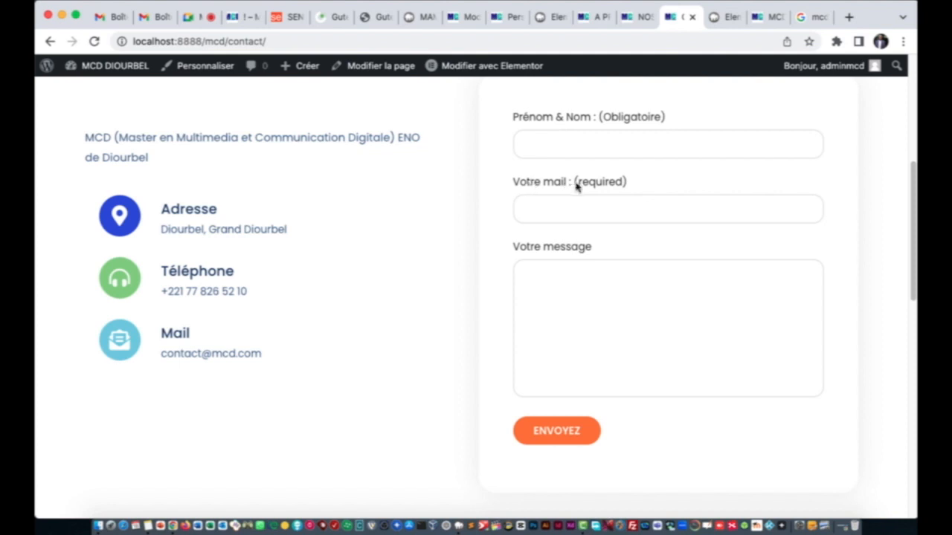
Step: In the form template, change '(required)' after 'Votre mail :' to '(Obligatoire)'
{"action": "left_click", "coordinate": [512, 18]}
{"action": "left_click", "coordinate": [466, 18]}
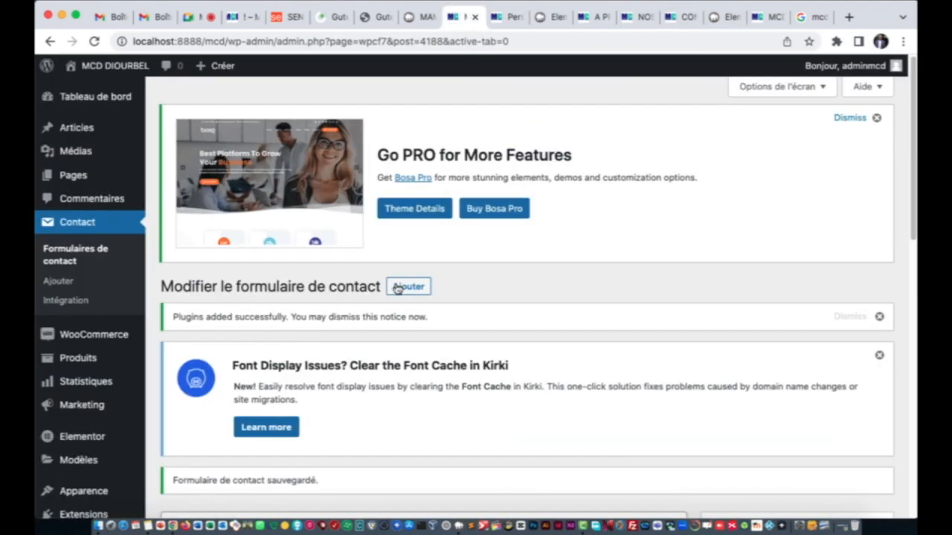
{"action": "scroll", "coordinate": [390, 298], "scroll_direction": "down", "scroll_amount": 10}
{"action": "left_click", "coordinate": [352, 305]}
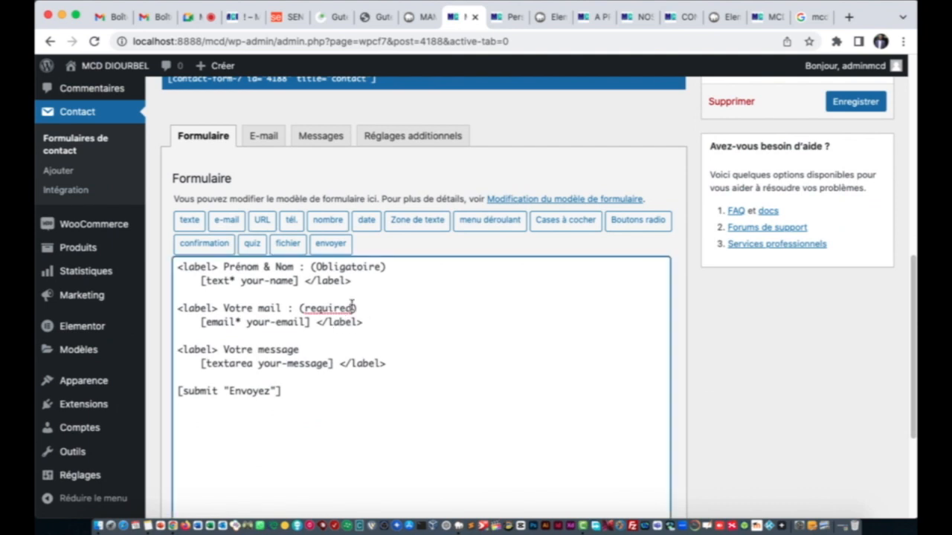
{"action": "key", "text": "BackSpace"}
{"action": "key", "text": "BackSpace"}
{"action": "key", "text": "BackSpace"}
{"action": "key", "text": "BackSpace"}
{"action": "key", "text": "BackSpace"}
{"action": "key", "text": "BackSpace"}
{"action": "key", "text": "BackSpace"}
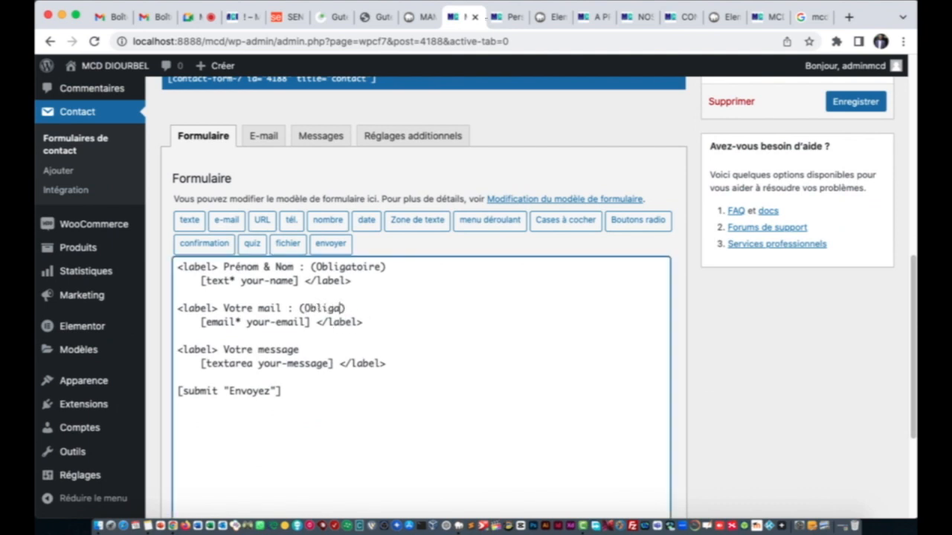
{"action": "type", "text": "Obligatir"}
{"action": "key", "text": "BackSpace"}
{"action": "key", "text": "BackSpace"}
{"action": "type", "text": "oire"}
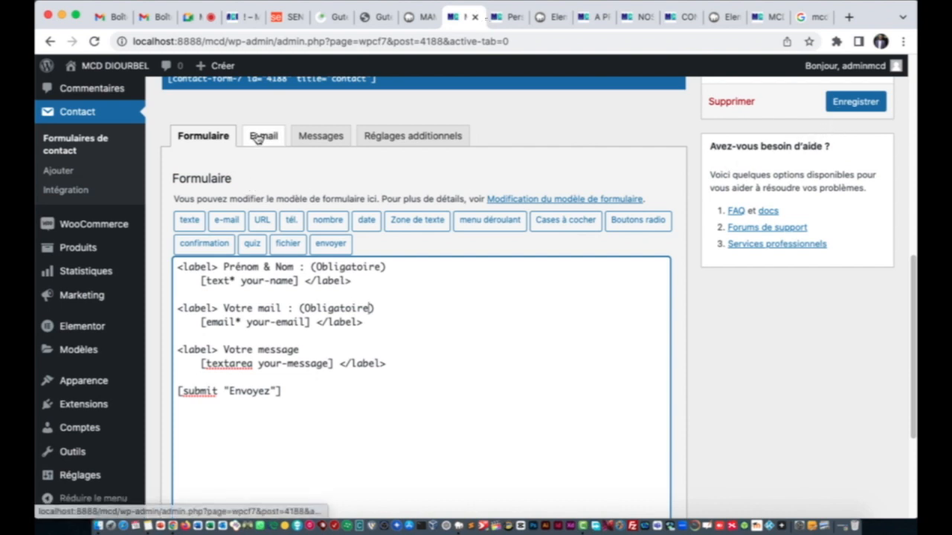
Step: Show the Messages tab and select 'Thank you for your message. It has been sent.'
{"action": "left_click", "coordinate": [307, 145]}
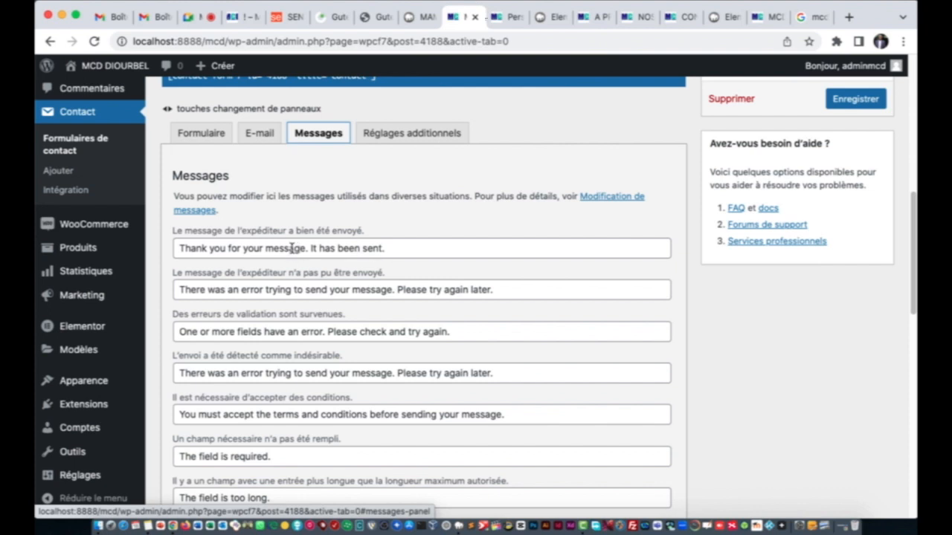
{"action": "left_click_drag", "start_coordinate": [396, 247], "coordinate": [172, 258]}
{"action": "key", "text": "super+c"}
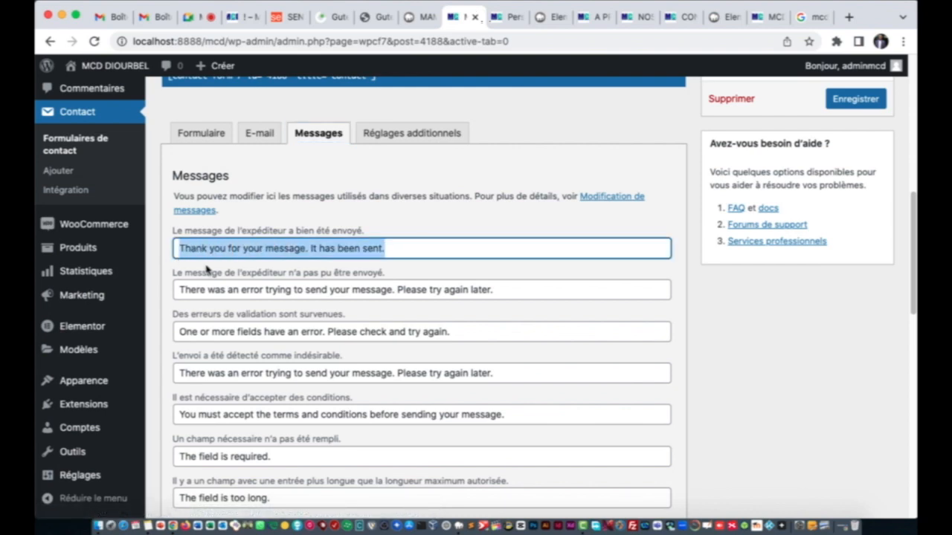
Step: Translate the sent-confirmation and replace it with 'Merci pour votre message. Il a été envoyé.'
{"action": "left_click", "coordinate": [813, 17]}
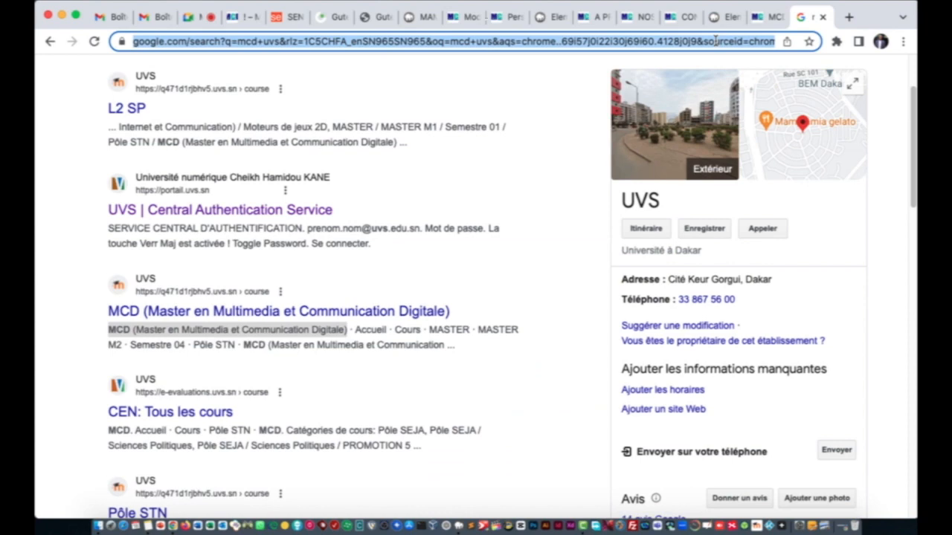
{"action": "type", "text": "goodle"}
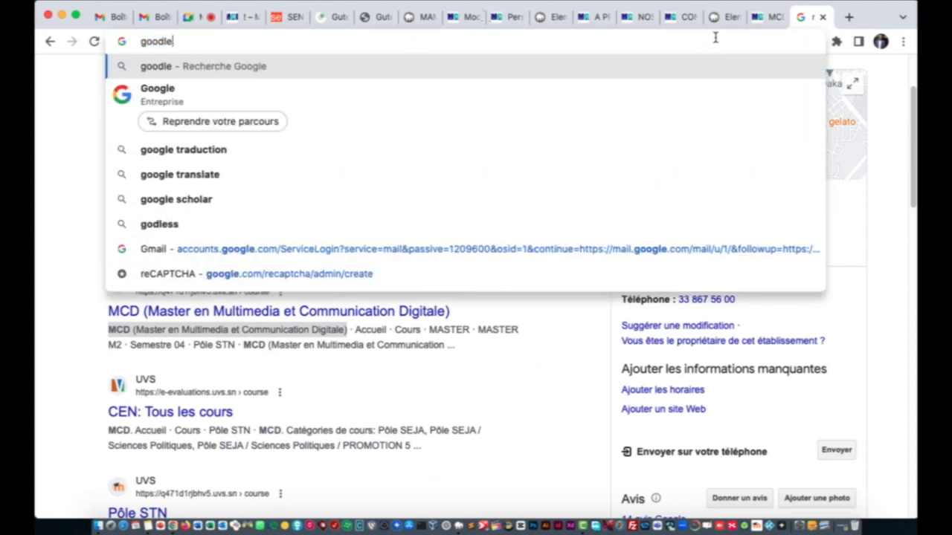
{"action": "left_click", "coordinate": [481, 148]}
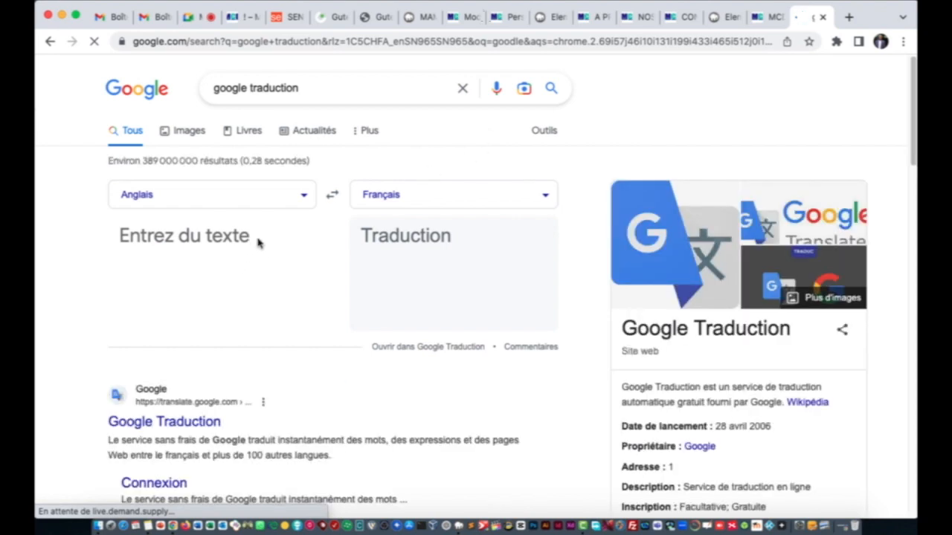
{"action": "left_click", "coordinate": [214, 238]}
{"action": "key", "text": "super+v"}
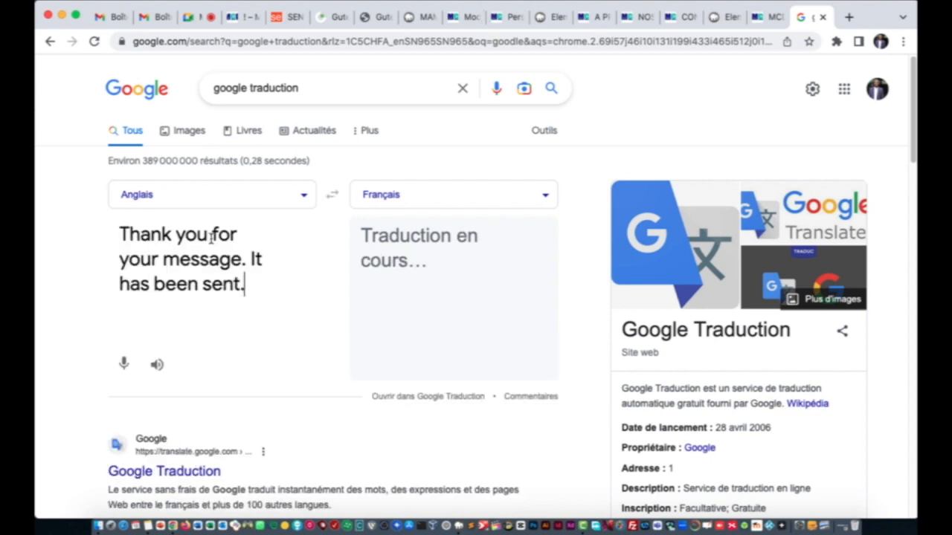
{"action": "left_click_drag", "start_coordinate": [360, 237], "coordinate": [428, 287]}
{"action": "key", "text": "super+c"}
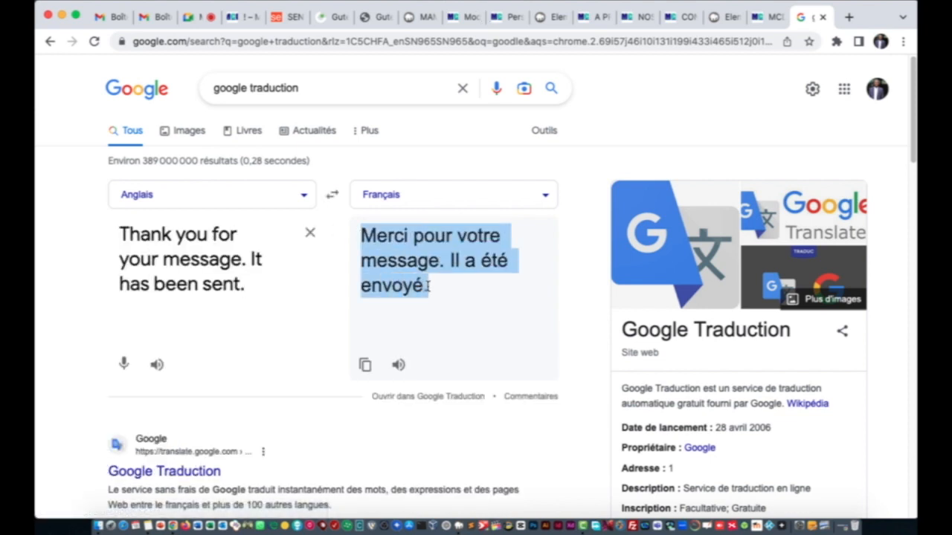
{"action": "left_click", "coordinate": [372, 18]}
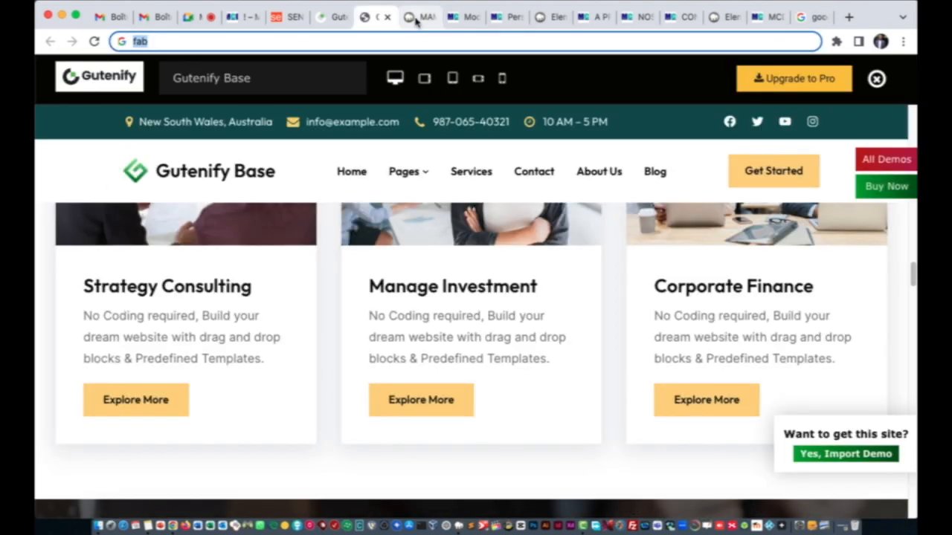
{"action": "left_click", "coordinate": [420, 17]}
{"action": "left_click", "coordinate": [456, 22]}
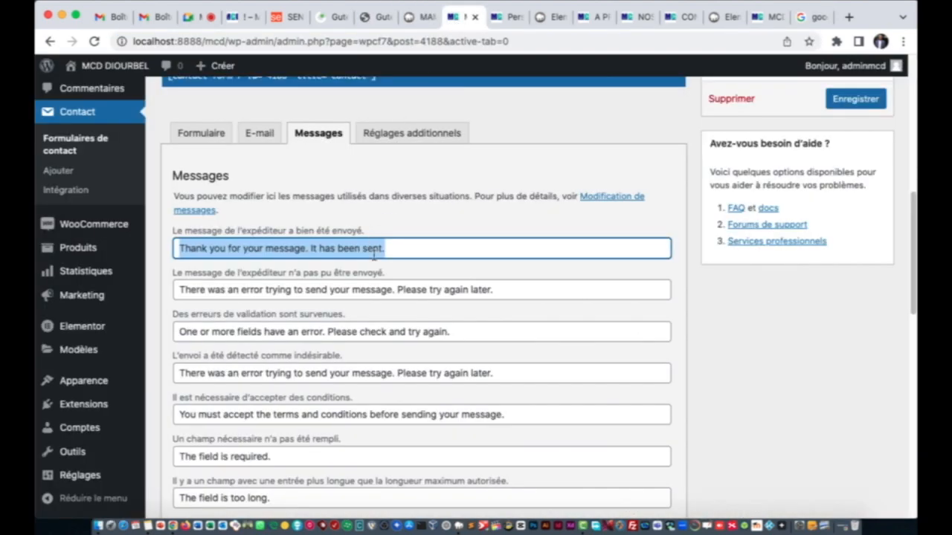
{"action": "key", "text": "BackSpace"}
{"action": "key", "text": "super+v"}
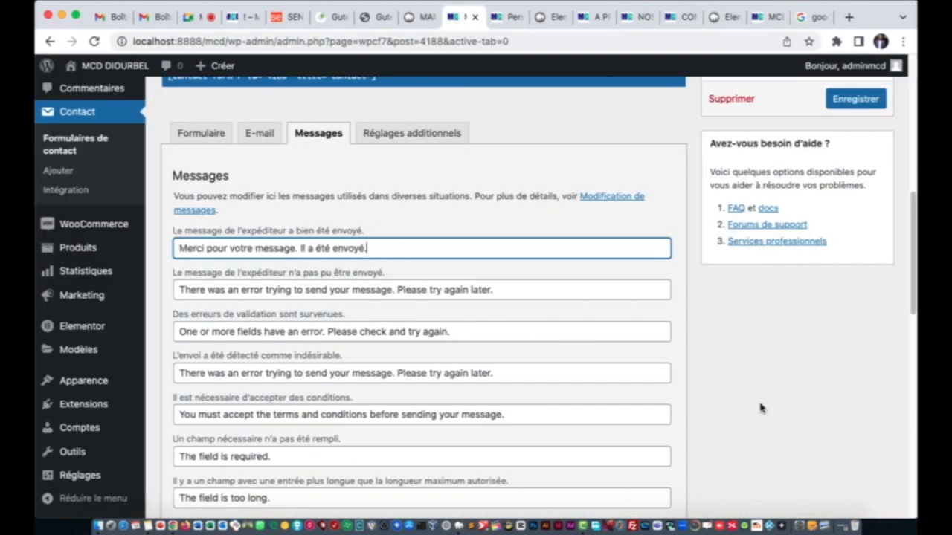
Step: Translate the sending-error message into French and paste it over the English text
{"action": "scroll", "coordinate": [392, 240], "scroll_direction": "down", "scroll_amount": 2}
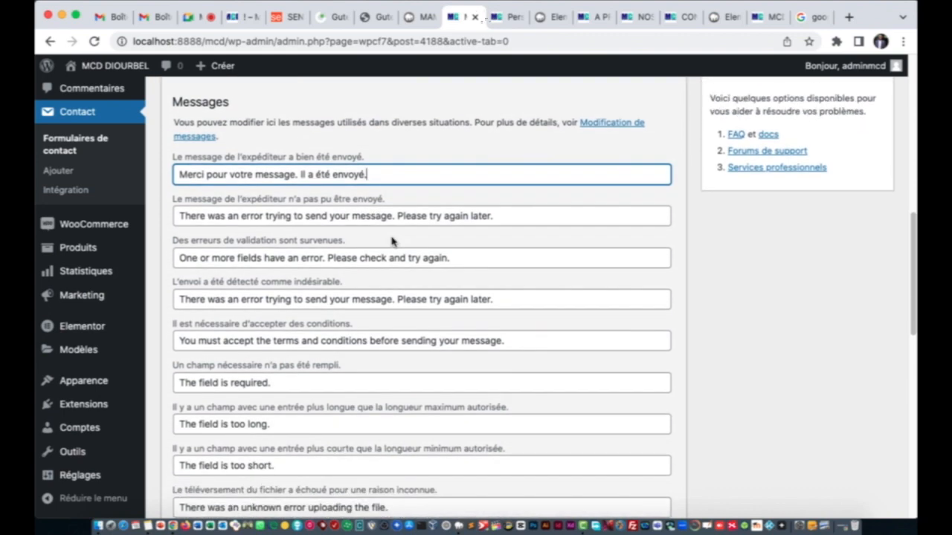
{"action": "triple_click", "coordinate": [411, 216]}
{"action": "key", "text": "super+c"}
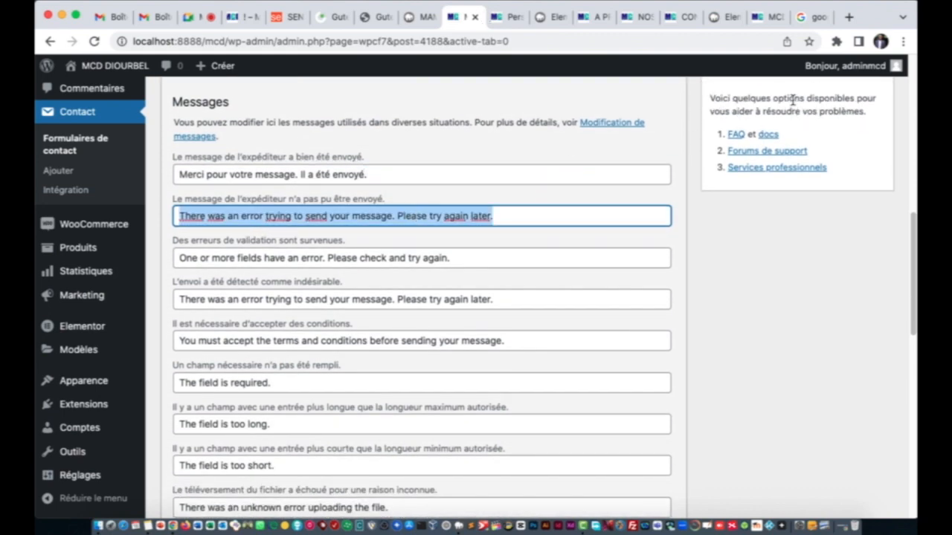
{"action": "left_click", "coordinate": [812, 17]}
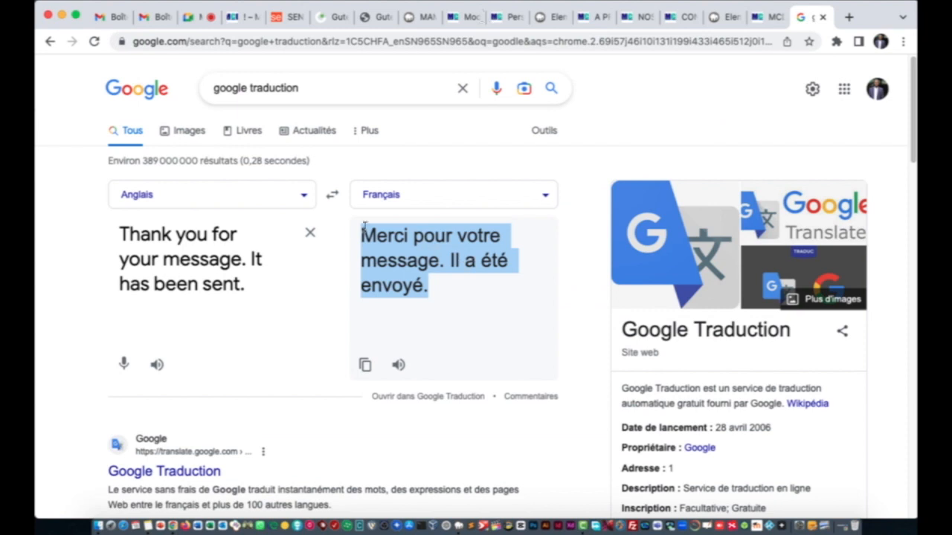
{"action": "left_click", "coordinate": [311, 233]}
{"action": "key", "text": "super+v"}
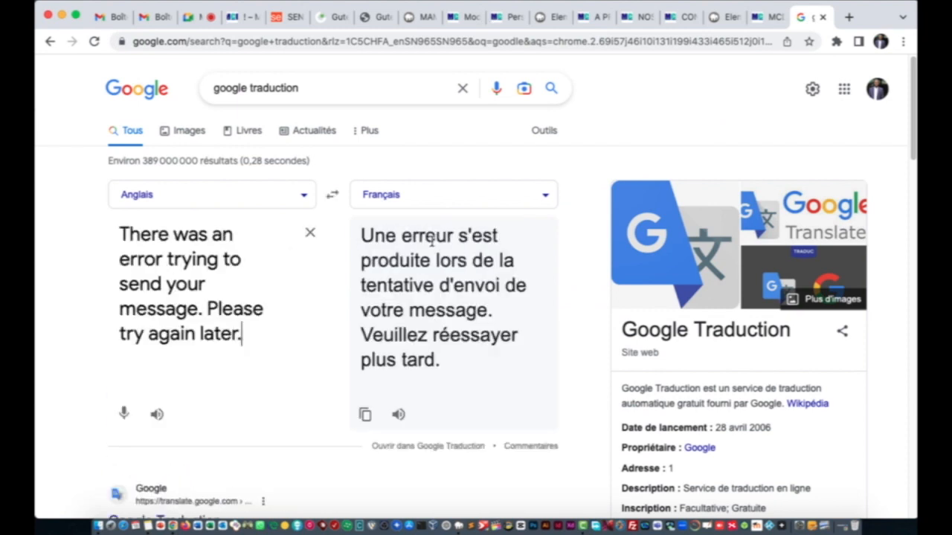
{"action": "left_click_drag", "start_coordinate": [362, 234], "coordinate": [444, 359]}
{"action": "key", "text": "super+c"}
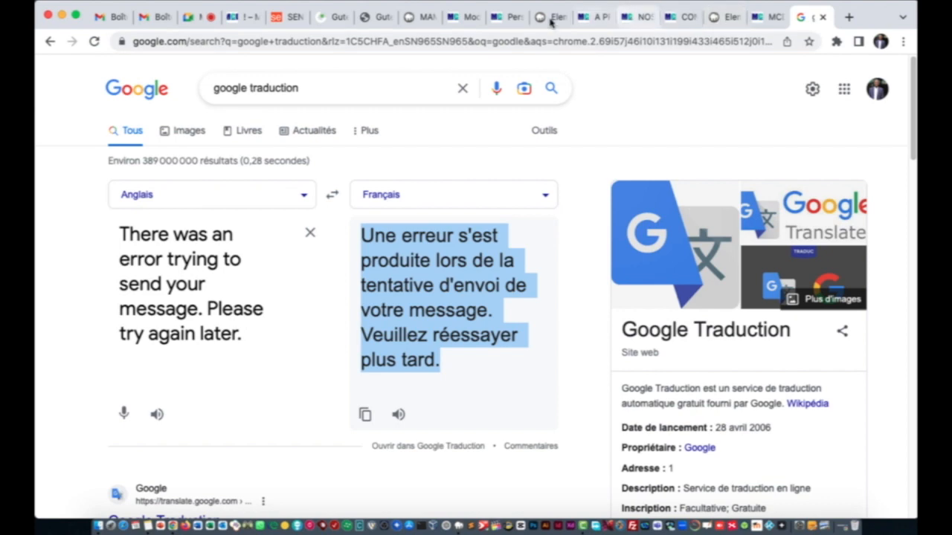
{"action": "left_click", "coordinate": [461, 16]}
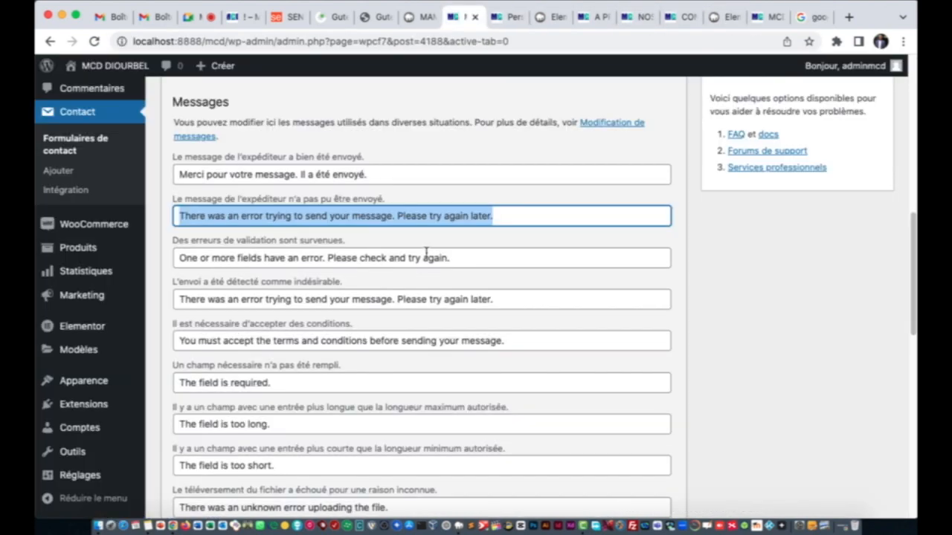
{"action": "key", "text": "super+v"}
{"action": "scroll", "coordinate": [311, 331], "scroll_direction": "down", "scroll_amount": 3}
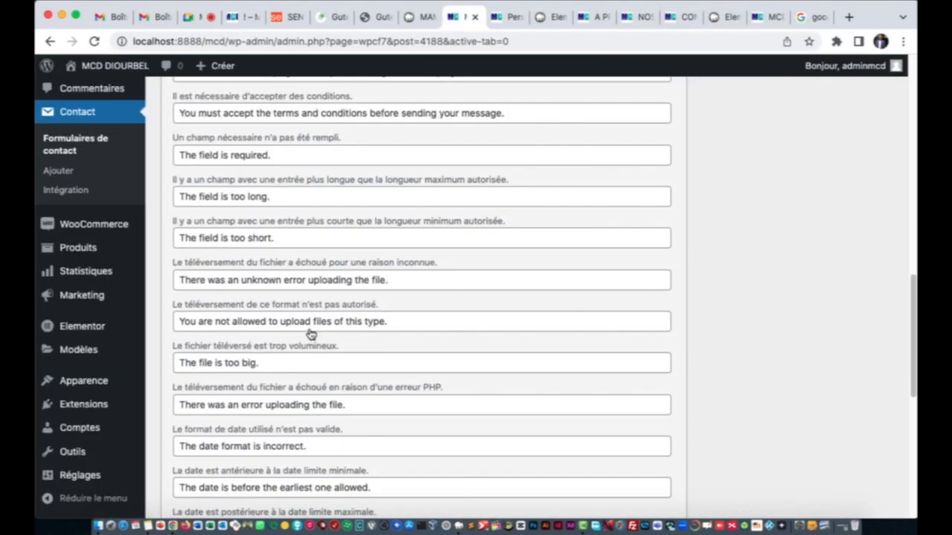
{"action": "scroll", "coordinate": [311, 334], "scroll_direction": "down", "scroll_amount": 6}
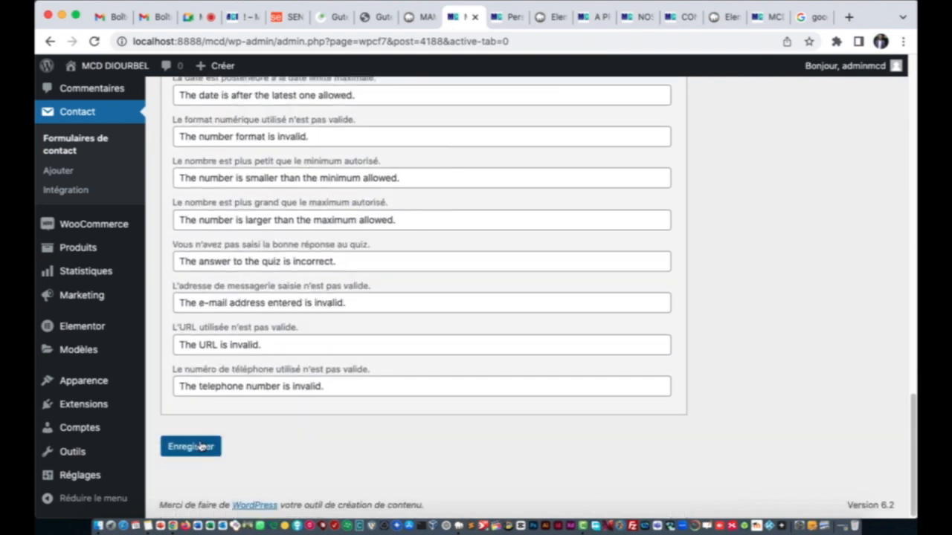
Step: Save the form with its French messages and bring up the E-mail settings
{"action": "left_click", "coordinate": [192, 446]}
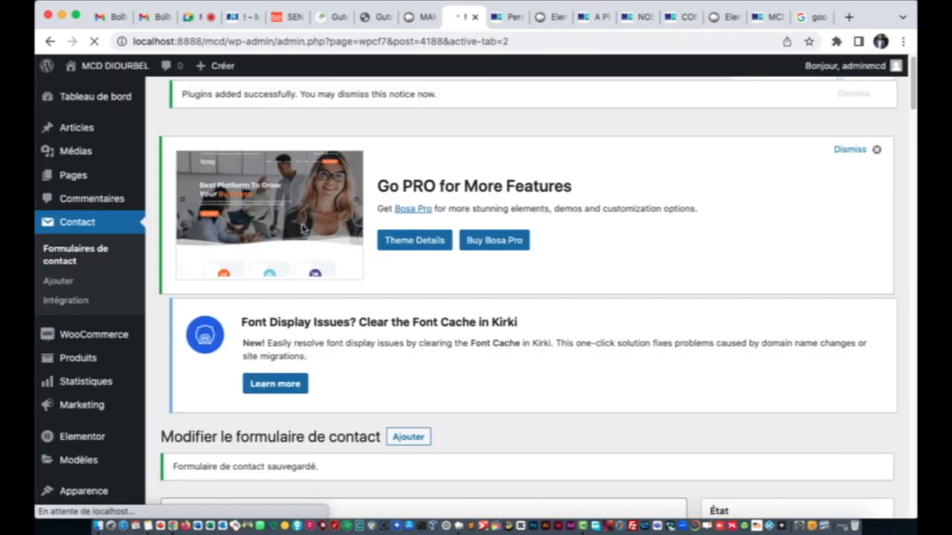
{"action": "scroll", "coordinate": [245, 350], "scroll_direction": "down", "scroll_amount": 3}
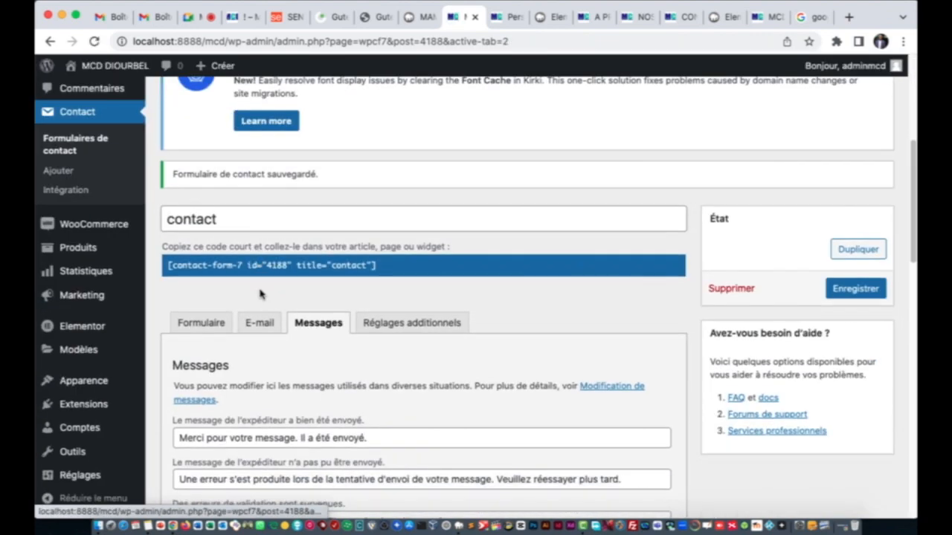
{"action": "left_click", "coordinate": [246, 230]}
{"action": "scroll", "coordinate": [257, 245], "scroll_direction": "down", "scroll_amount": 3}
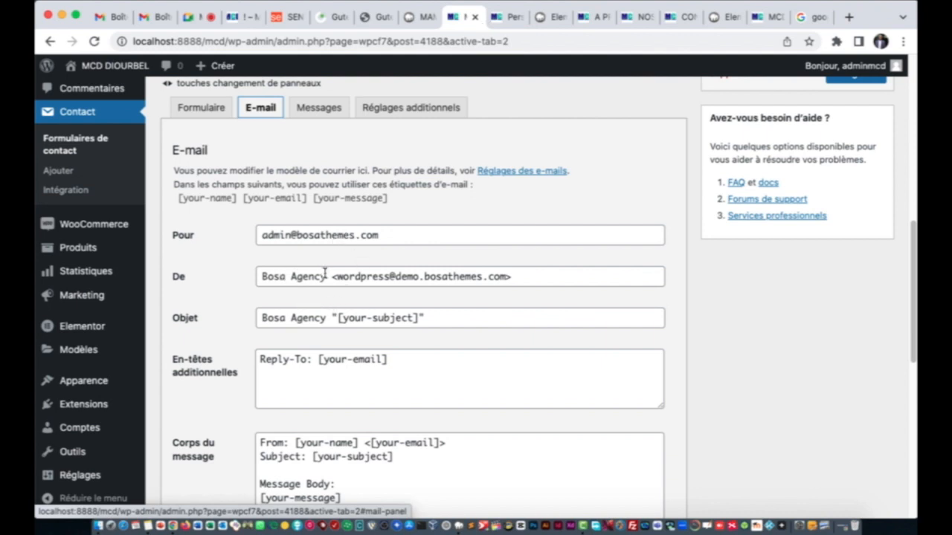
Step: Change the sender name from Bosa Agency to MCD
{"action": "left_click_drag", "start_coordinate": [327, 276], "coordinate": [257, 275]}
{"action": "type", "text": "MCD"}
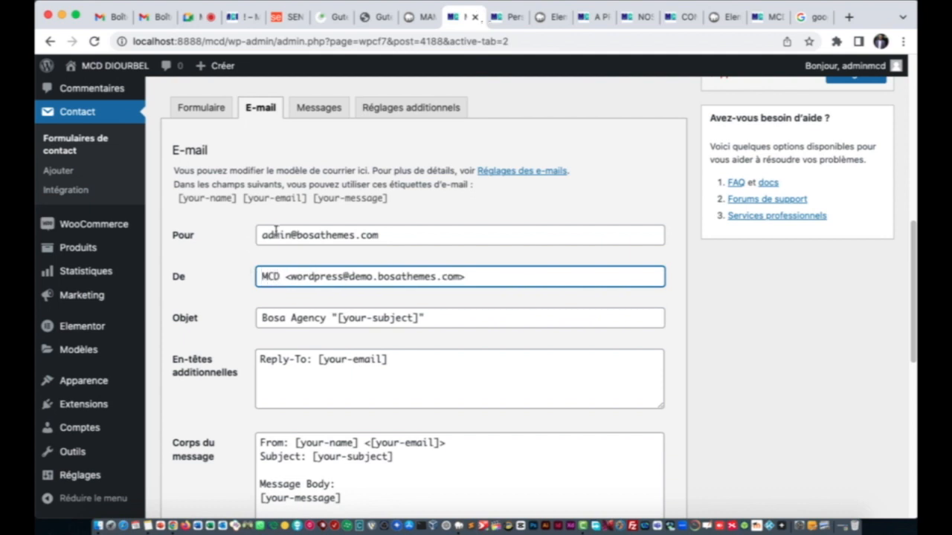
{"action": "left_click", "coordinate": [273, 256]}
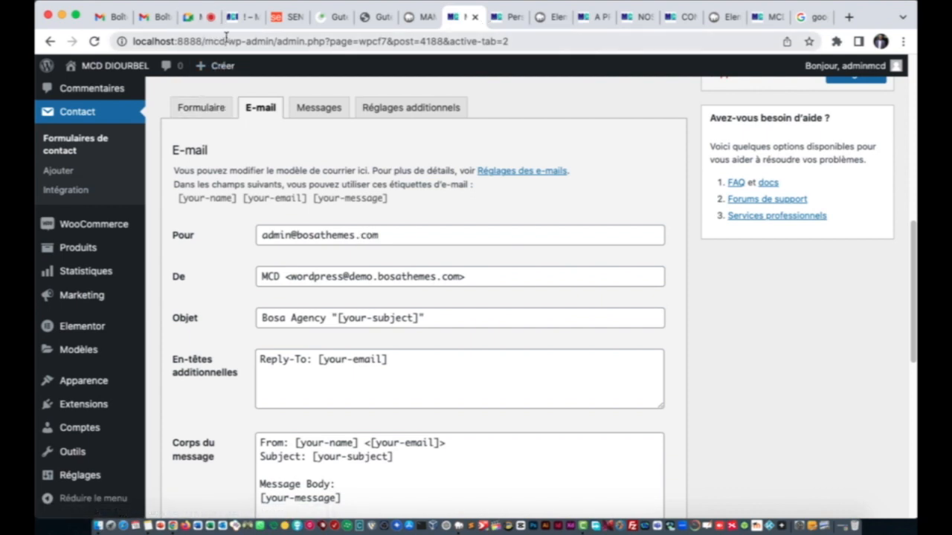
{"action": "left_click_drag", "start_coordinate": [227, 41], "coordinate": [101, 37]}
{"action": "key", "text": "super+c"}
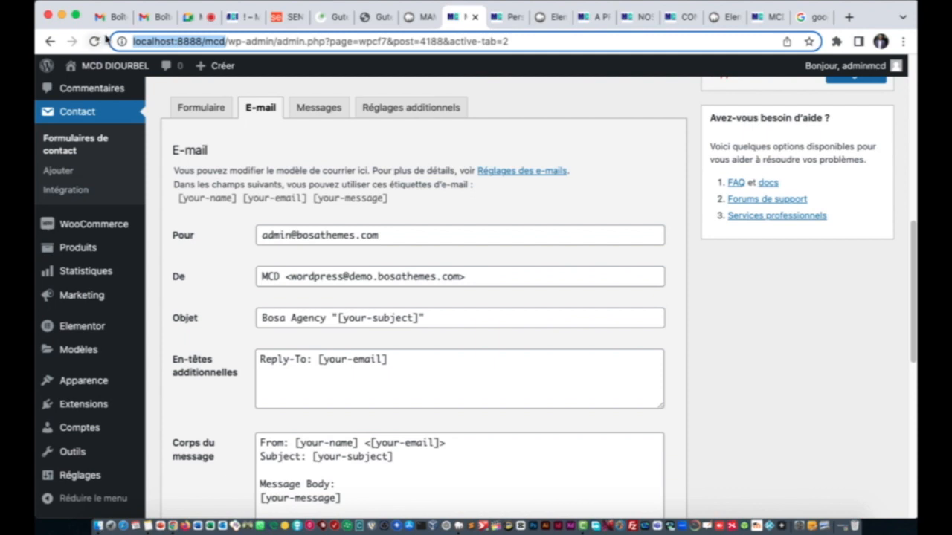
{"action": "left_click_drag", "start_coordinate": [387, 235], "coordinate": [233, 236]}
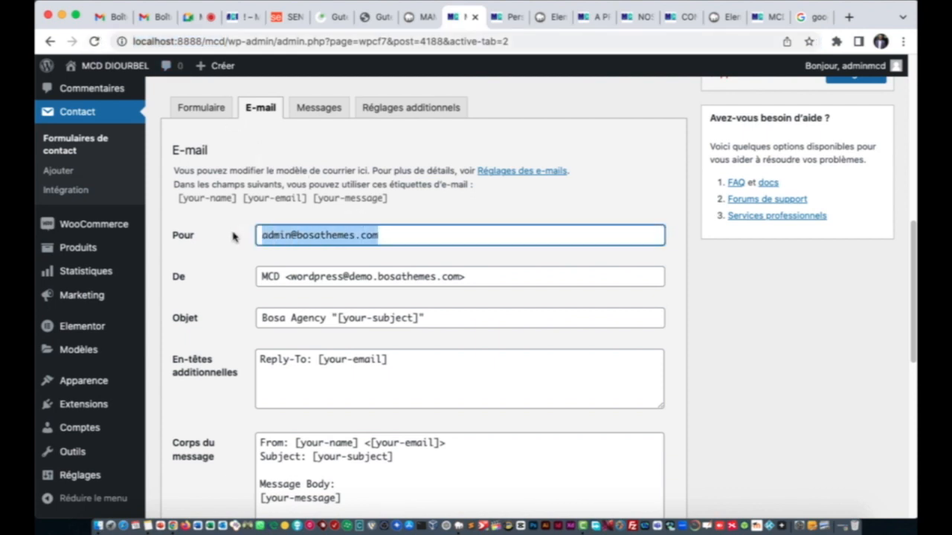
{"action": "key", "text": "super+v"}
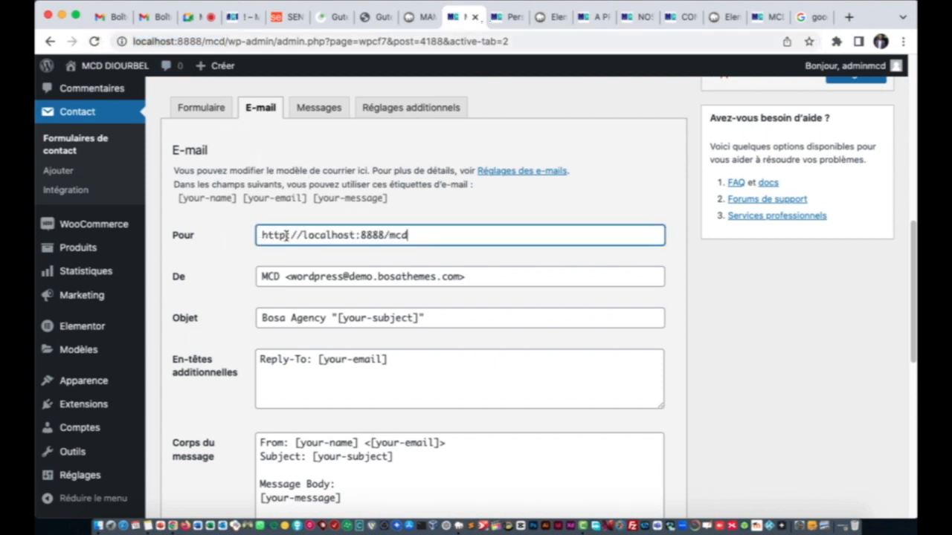
{"action": "left_click_drag", "start_coordinate": [303, 235], "coordinate": [244, 238]}
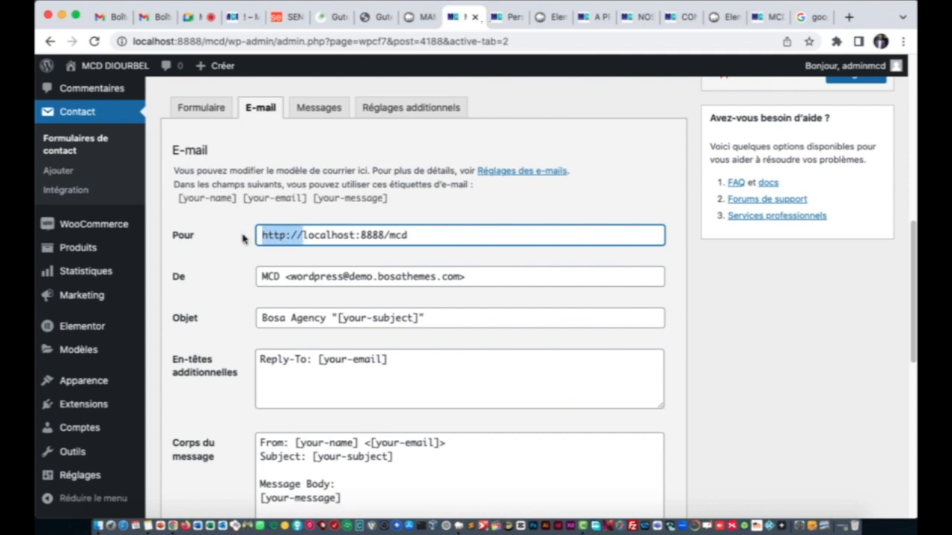
{"action": "key", "text": "BackSpace"}
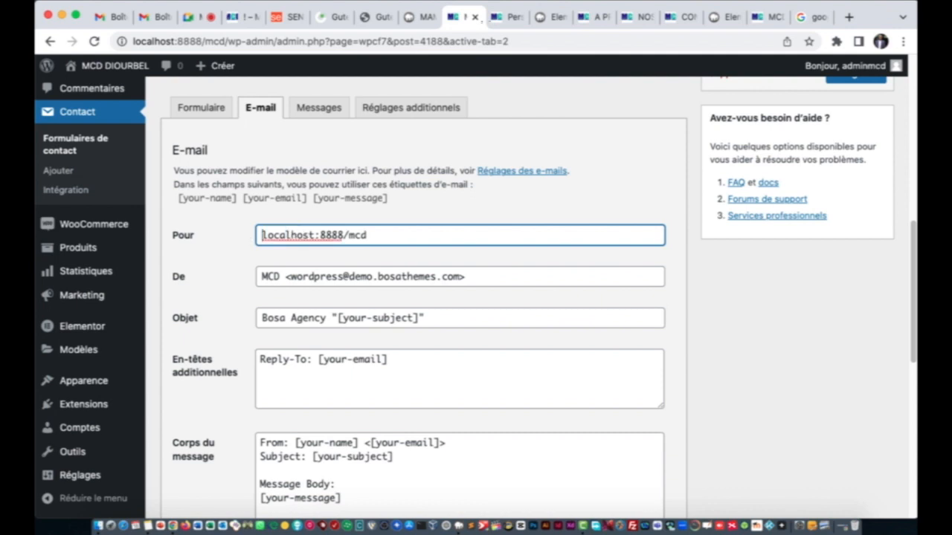
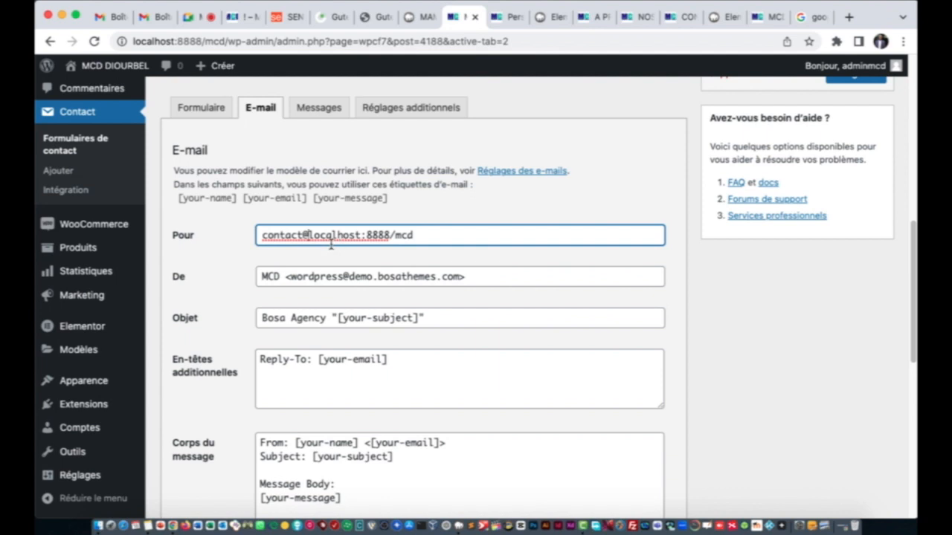
{"action": "left_click", "coordinate": [362, 216]}
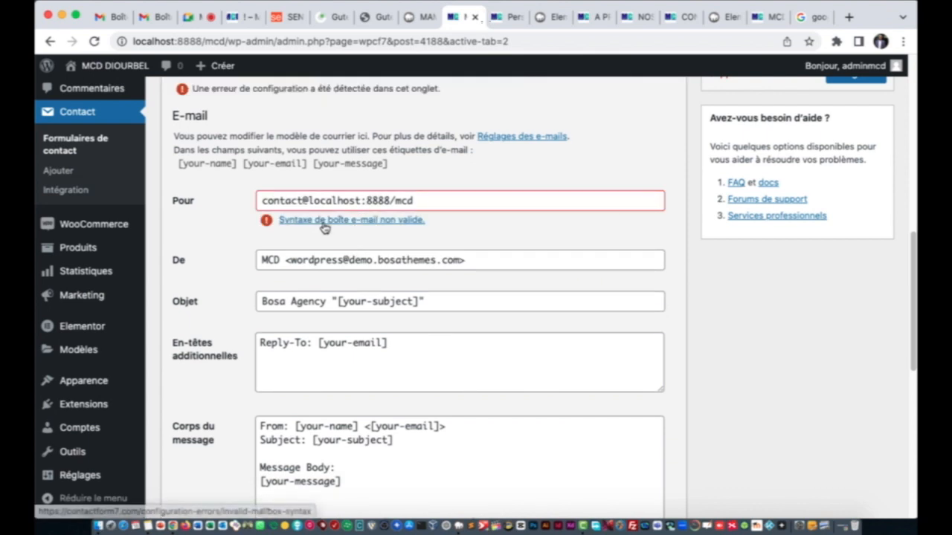
{"action": "left_click", "coordinate": [394, 198]}
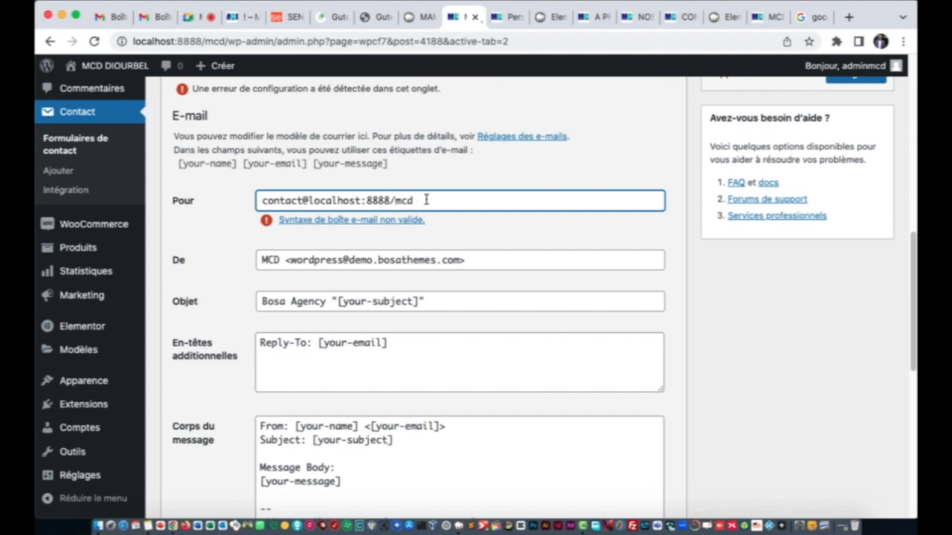
{"action": "left_click_drag", "start_coordinate": [425, 198], "coordinate": [309, 200]}
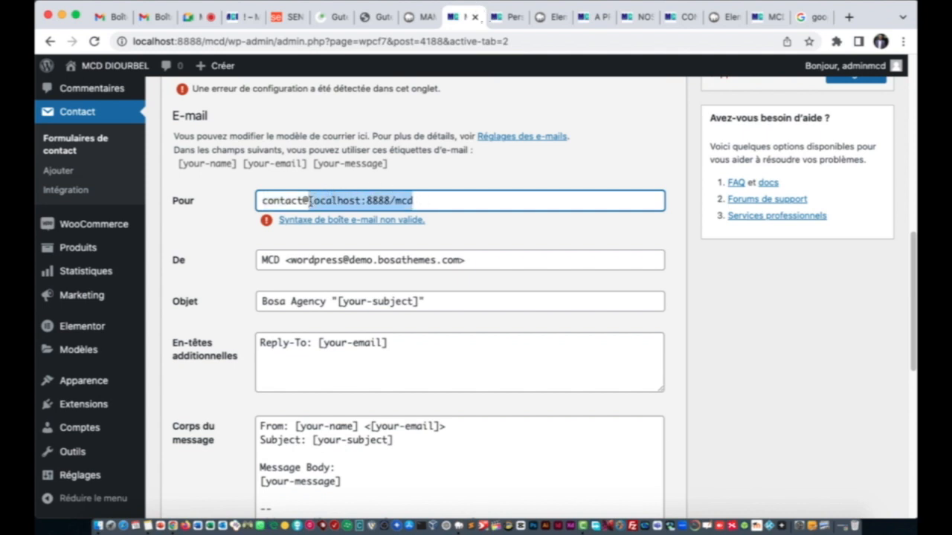
{"action": "type", "text": "c"}
{"action": "key", "text": "BackSpace"}
{"action": "type", "text": "mcd.com"}
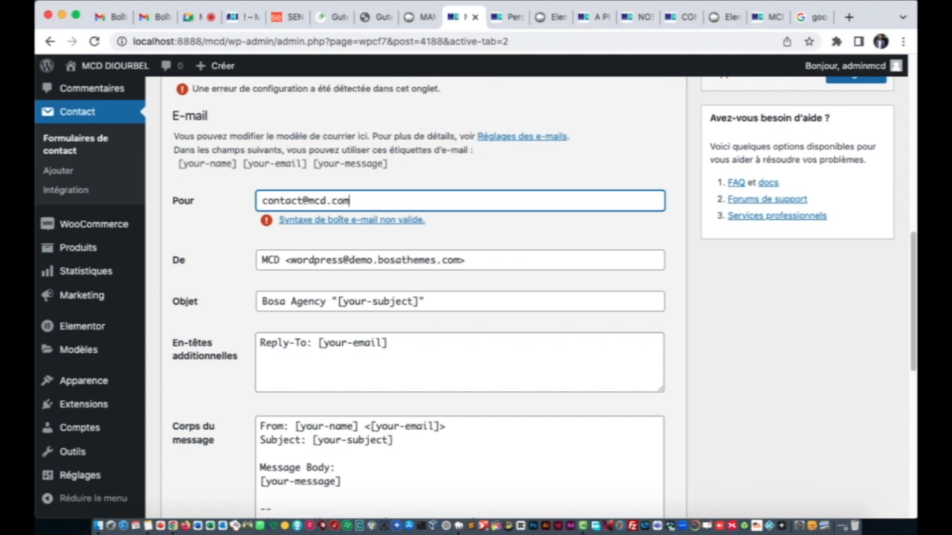
{"action": "left_click", "coordinate": [361, 260]}
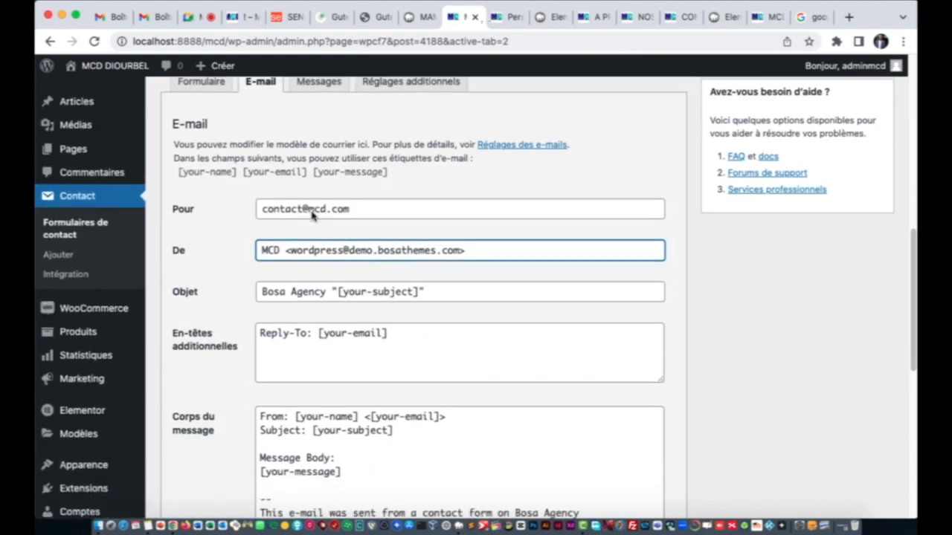
{"action": "scroll", "coordinate": [312, 214], "scroll_direction": "down", "scroll_amount": 2}
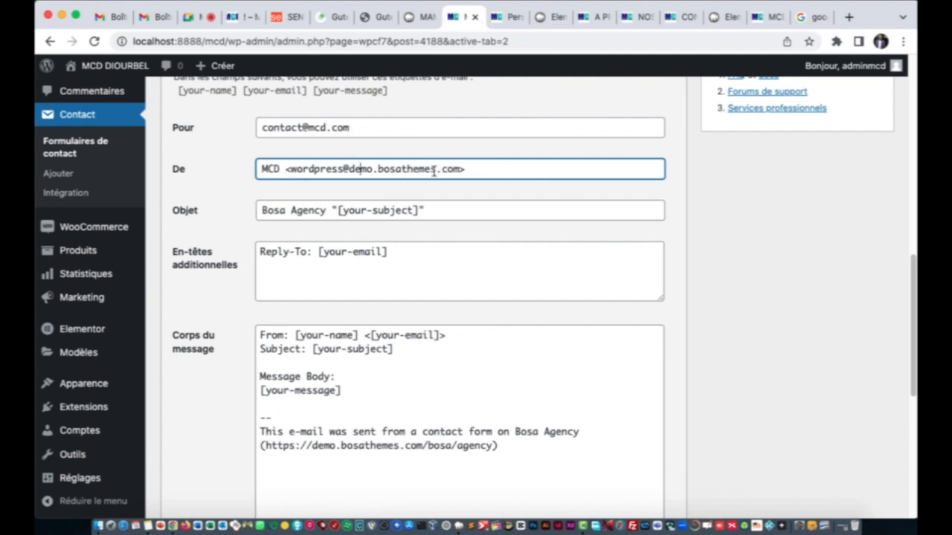
{"action": "key", "text": "BackSpace"}
{"action": "key", "text": "BackSpace"}
{"action": "key", "text": "BackSpace"}
{"action": "key", "text": "BackSpace"}
{"action": "key", "text": "BackSpace"}
{"action": "key", "text": "BackSpace"}
{"action": "key", "text": "BackSpace"}
{"action": "key", "text": "BackSpace"}
{"action": "key", "text": "BackSpace"}
{"action": "key", "text": "BackSpace"}
{"action": "key", "text": "BackSpace"}
{"action": "key", "text": "BackSpace"}
{"action": "key", "text": "BackSpace"}
{"action": "key", "text": "BackSpace"}
{"action": "key", "text": "BackSpace"}
{"action": "key", "text": "BackSpace"}
{"action": "key", "text": "BackSpace"}
{"action": "key", "text": "BackSpace"}
{"action": "key", "text": "BackSpace"}
{"action": "key", "text": "BackSpace"}
{"action": "key", "text": "BackSpace"}
{"action": "key", "text": "BackSpace"}
{"action": "key", "text": "BackSpace"}
{"action": "key", "text": "BackSpace"}
{"action": "key", "text": "BackSpace"}
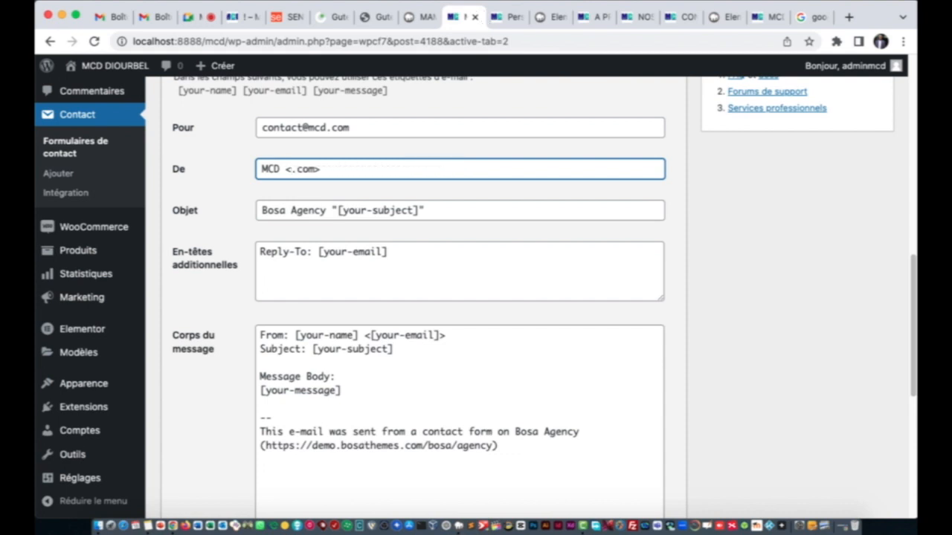
{"action": "type", "text": "contact"}
{"action": "key", "text": "BackSpace"}
{"action": "key", "text": "BackSpace"}
{"action": "key", "text": "BackSpace"}
{"action": "key", "text": "BackSpace"}
{"action": "key", "text": "BackSpace"}
{"action": "key", "text": "BackSpace"}
{"action": "key", "text": "BackSpace"}
{"action": "type", "text": "www.mcd"}
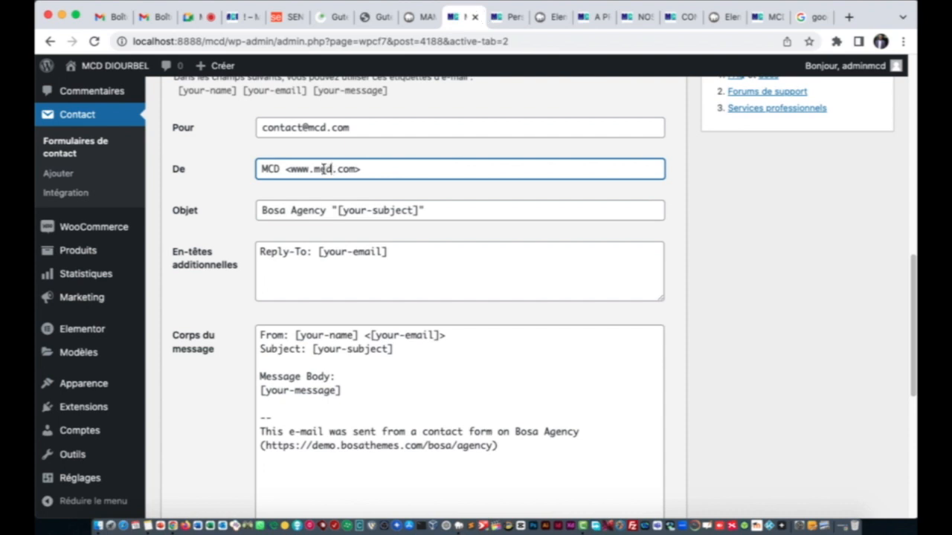
Step: Change the subject prefix from 'Bosa Agency' to 'MCD'
{"action": "left_click_drag", "start_coordinate": [326, 211], "coordinate": [258, 213]}
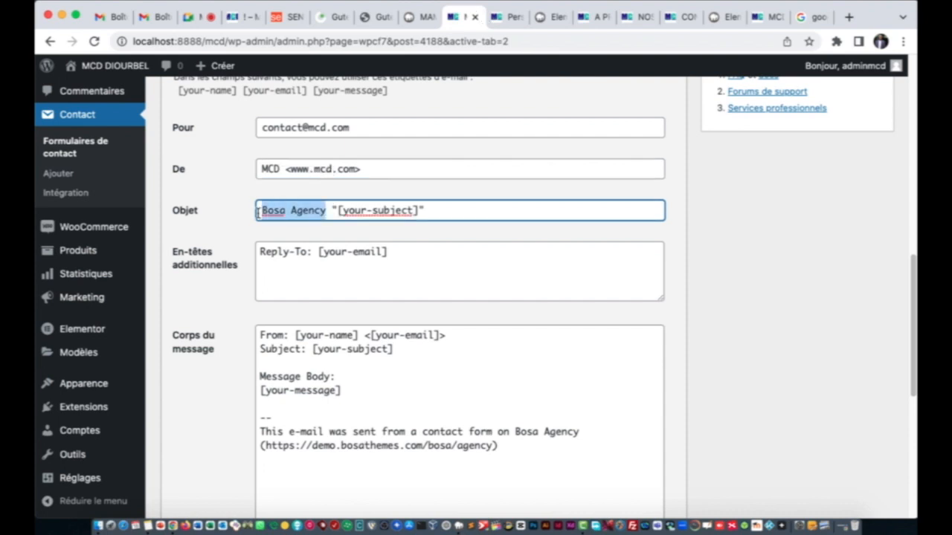
{"action": "type", "text": "MCD"}
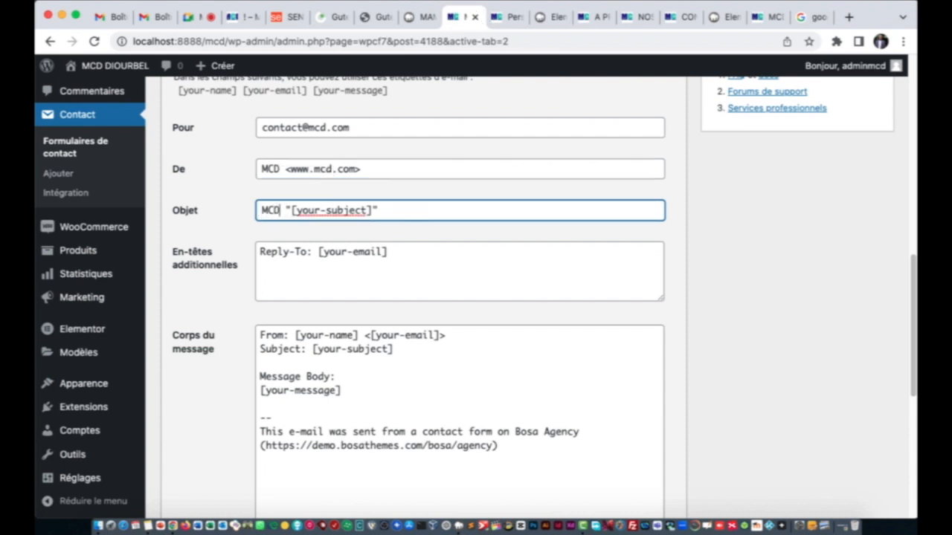
{"action": "scroll", "coordinate": [315, 266], "scroll_direction": "down", "scroll_amount": 3}
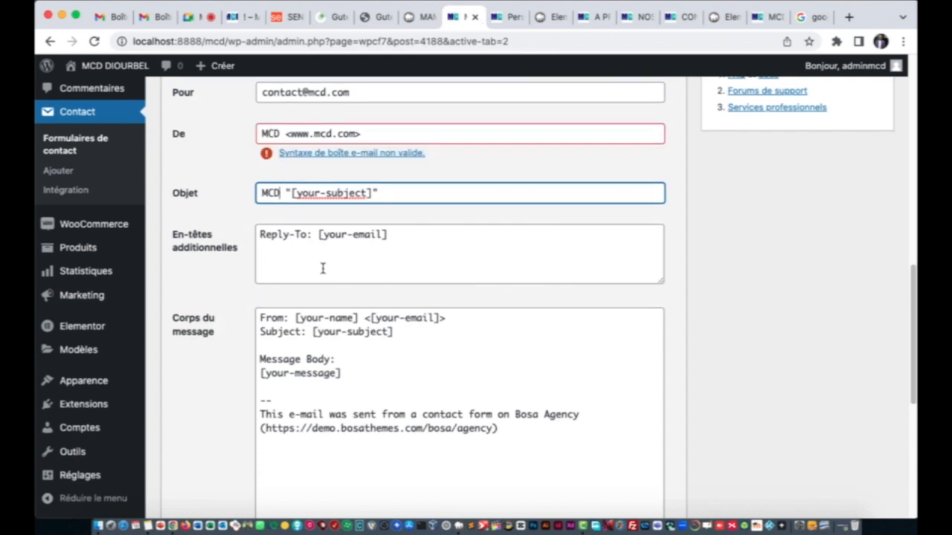
{"action": "scroll", "coordinate": [322, 266], "scroll_direction": "down", "scroll_amount": 1}
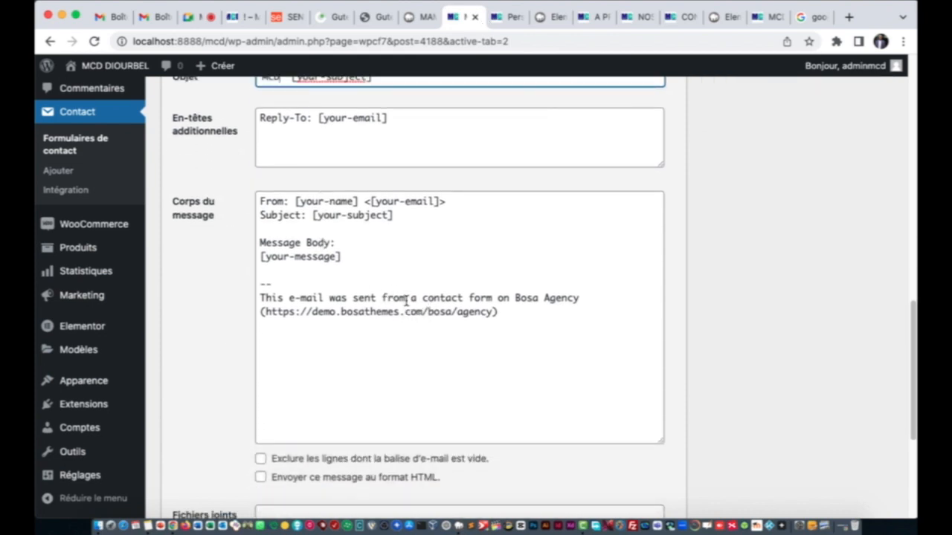
Step: Delete all the demo text from the Corps du message field
{"action": "left_click", "coordinate": [489, 322]}
{"action": "key", "text": "super+a"}
{"action": "key", "text": "BackSpace"}
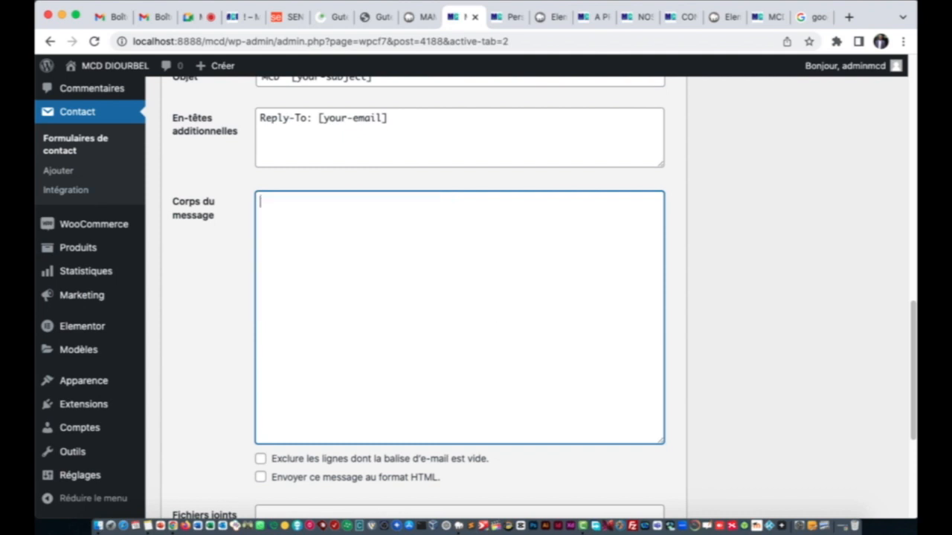
{"action": "scroll", "coordinate": [423, 313], "scroll_direction": "down", "scroll_amount": 5}
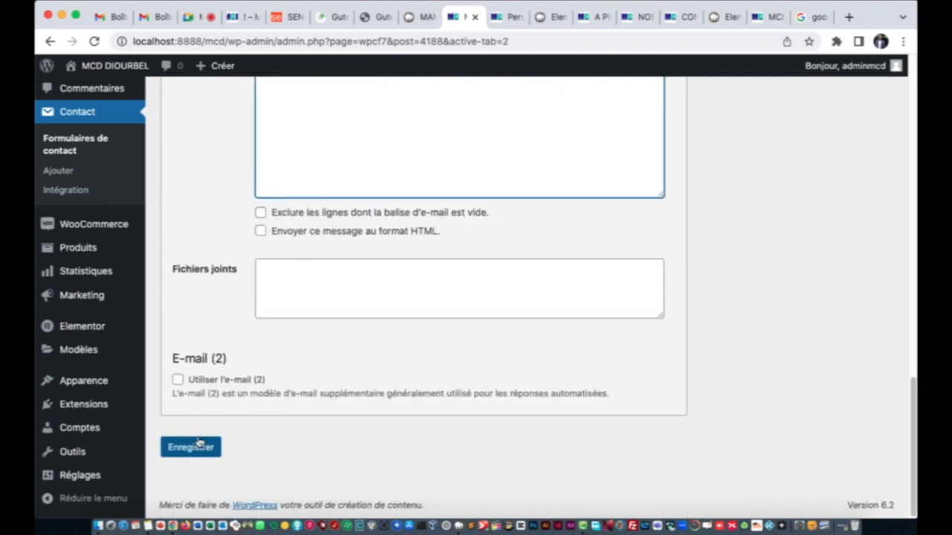
{"action": "scroll", "coordinate": [268, 231], "scroll_direction": "up", "scroll_amount": 8}
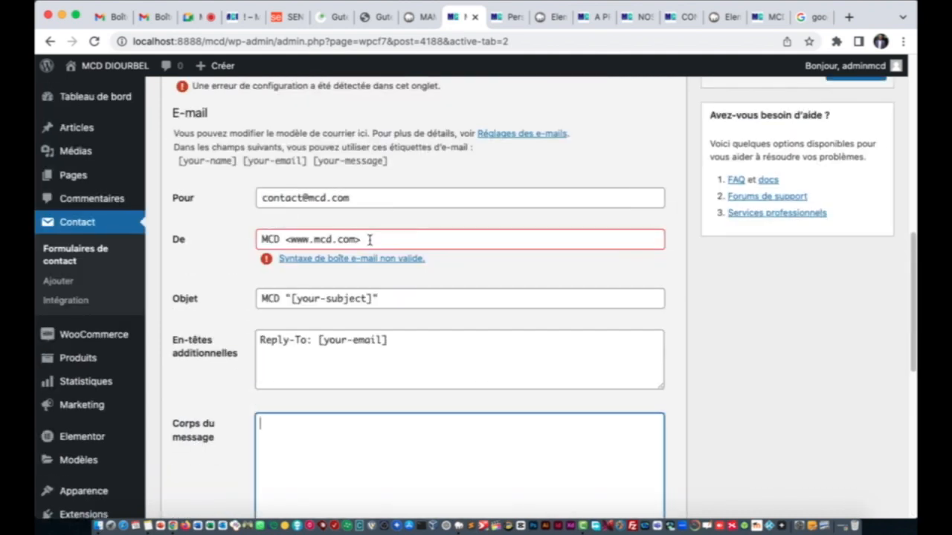
{"action": "left_click", "coordinate": [308, 240]}
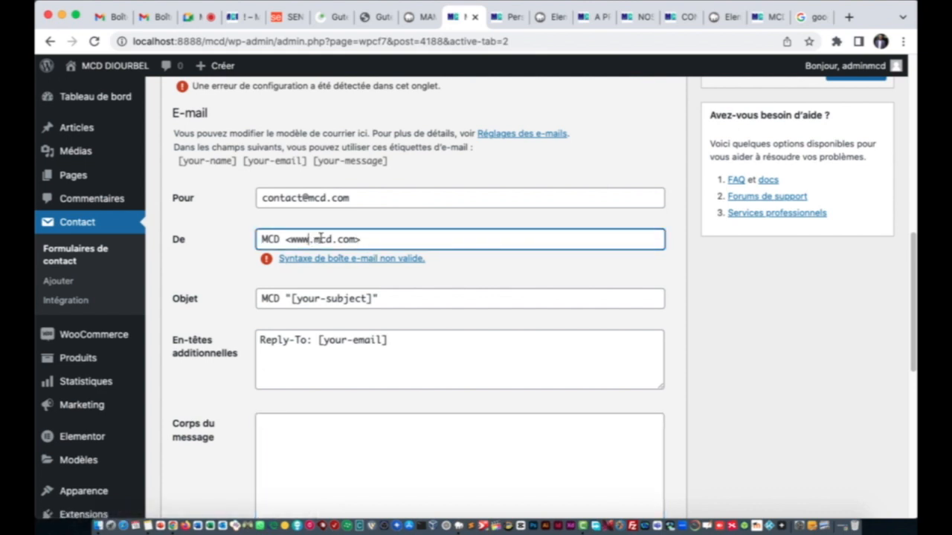
{"action": "key", "text": "BackSpace"}
{"action": "key", "text": "BackSpace"}
{"action": "key", "text": "BackSpace"}
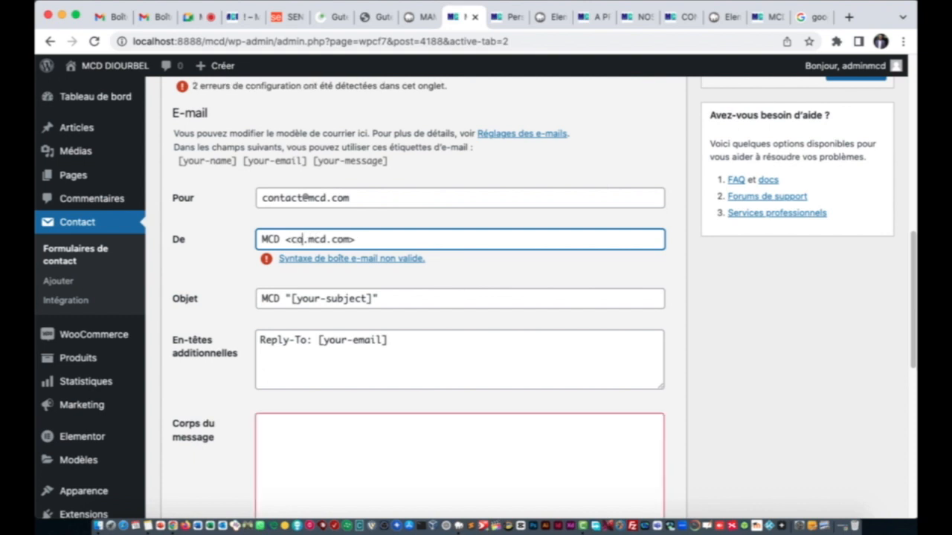
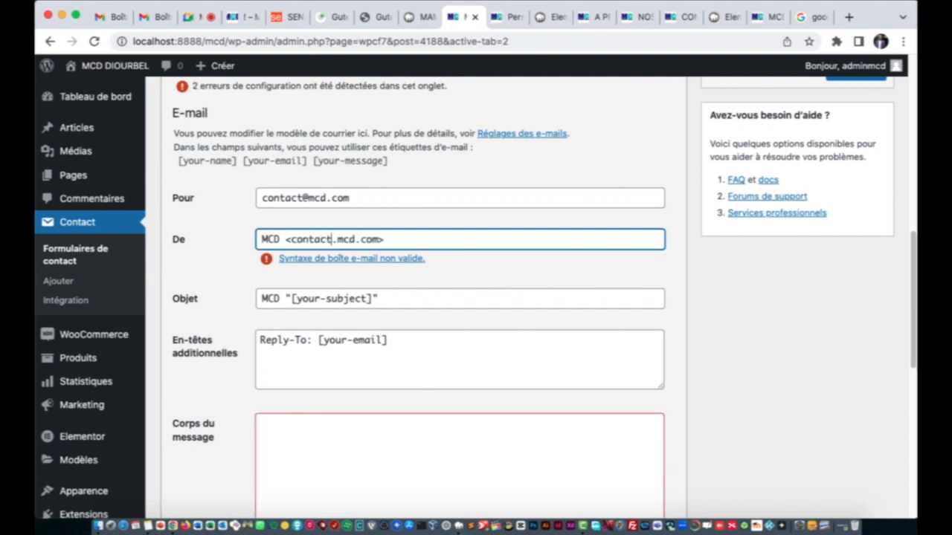
{"action": "left_click", "coordinate": [478, 272]}
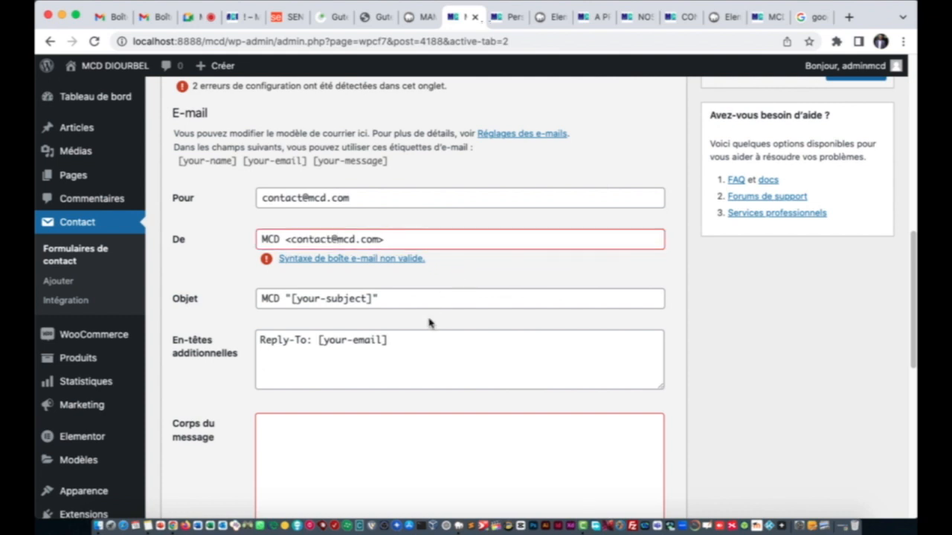
{"action": "scroll", "coordinate": [417, 322], "scroll_direction": "down", "scroll_amount": 3}
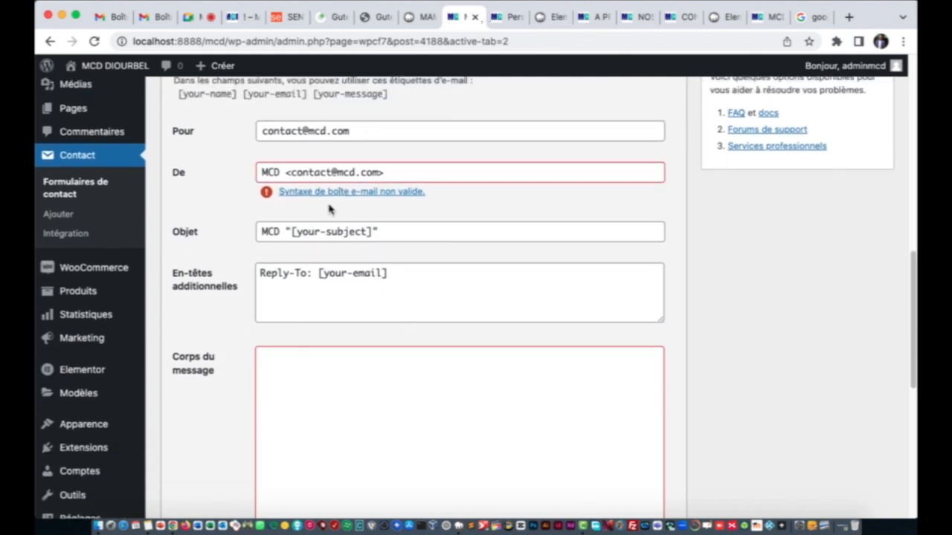
{"action": "left_click", "coordinate": [290, 173]}
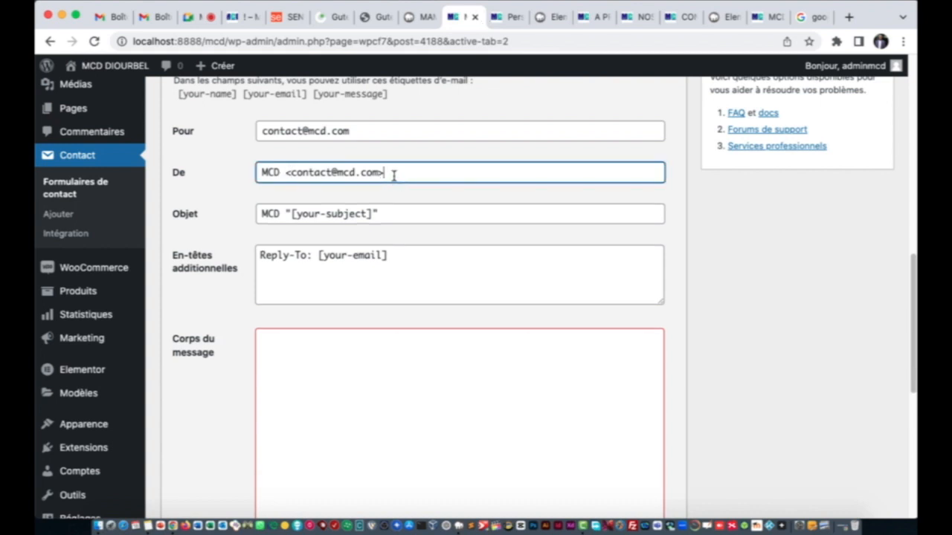
{"action": "left_click", "coordinate": [386, 197]}
{"action": "scroll", "coordinate": [365, 190], "scroll_direction": "down", "scroll_amount": 5}
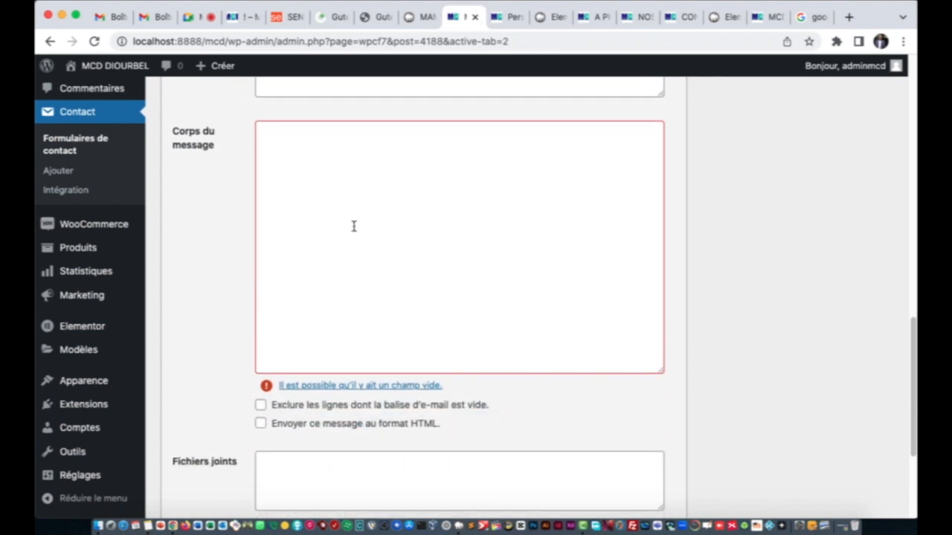
Step: Write 'MCD' in the message body
{"action": "left_click", "coordinate": [354, 226]}
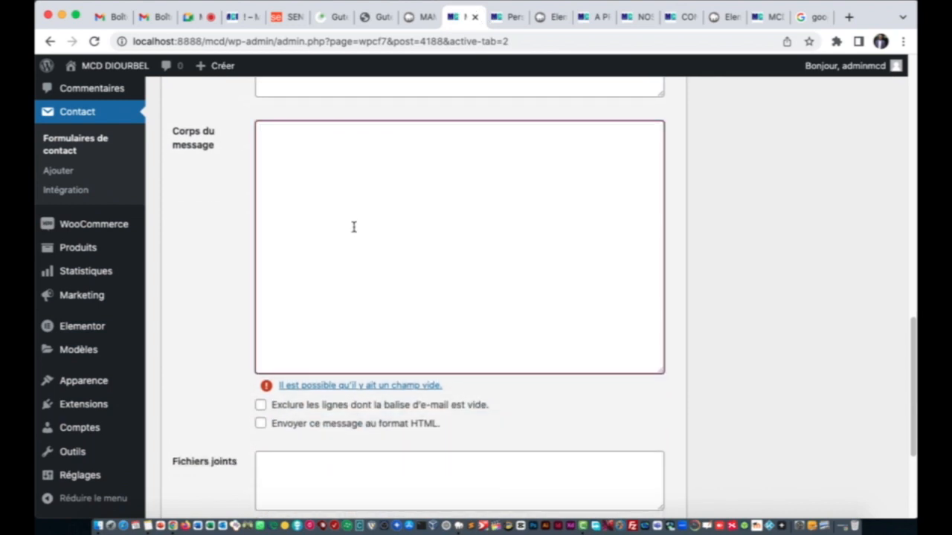
{"action": "type", "text": "B"}
{"action": "type", "text": "MCD"}
{"action": "left_click", "coordinate": [169, 247]}
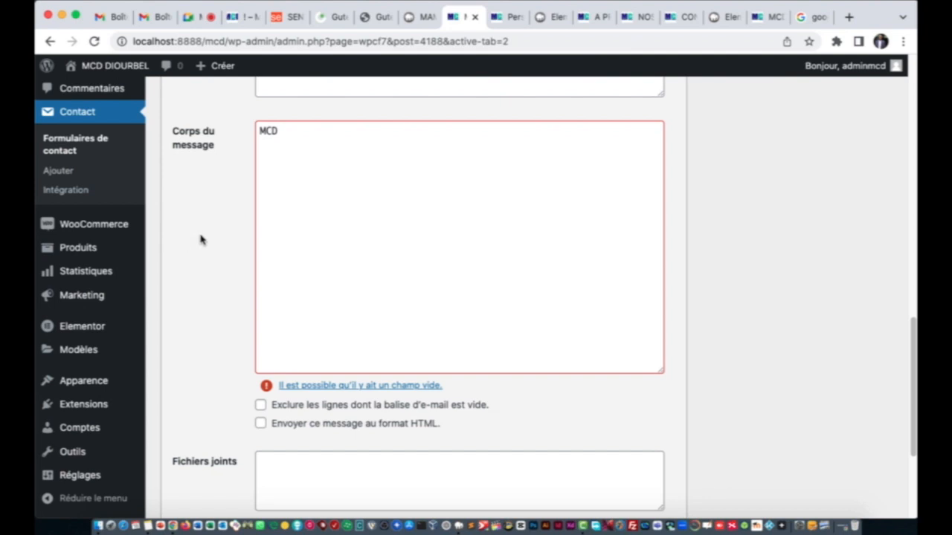
{"action": "scroll", "coordinate": [244, 307], "scroll_direction": "down", "scroll_amount": 4}
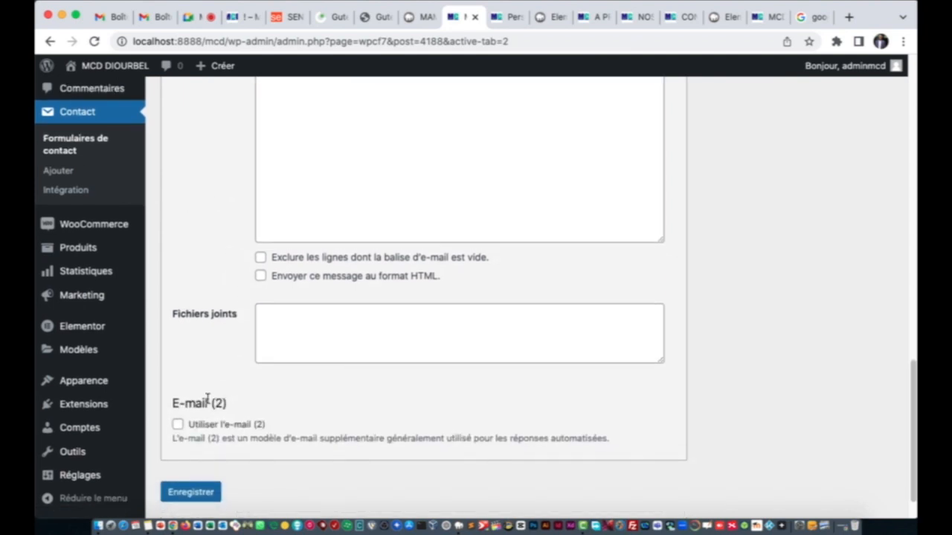
Step: Save the contact form's mail settings with Enregistrer
{"action": "left_click", "coordinate": [191, 492]}
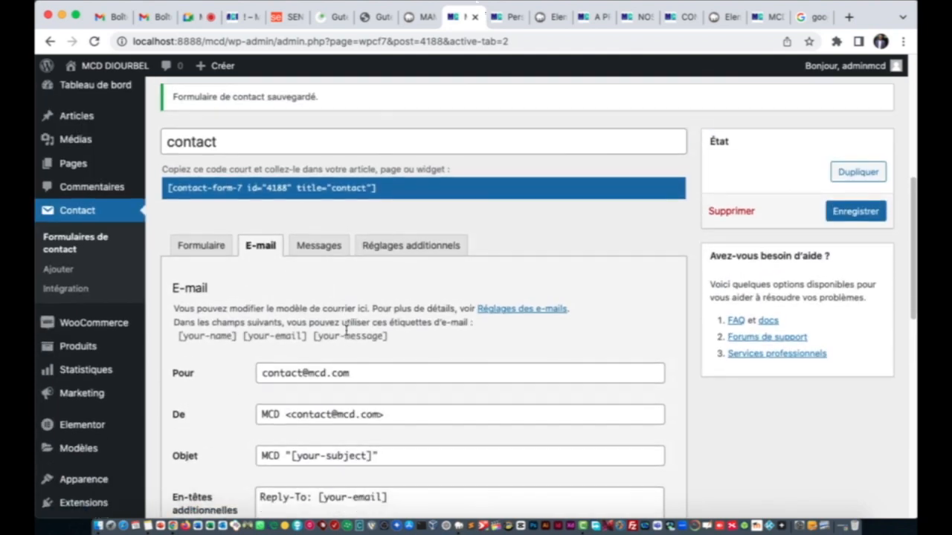
{"action": "scroll", "coordinate": [346, 331], "scroll_direction": "down", "scroll_amount": 3}
{"action": "scroll", "coordinate": [365, 202], "scroll_direction": "up", "scroll_amount": 2}
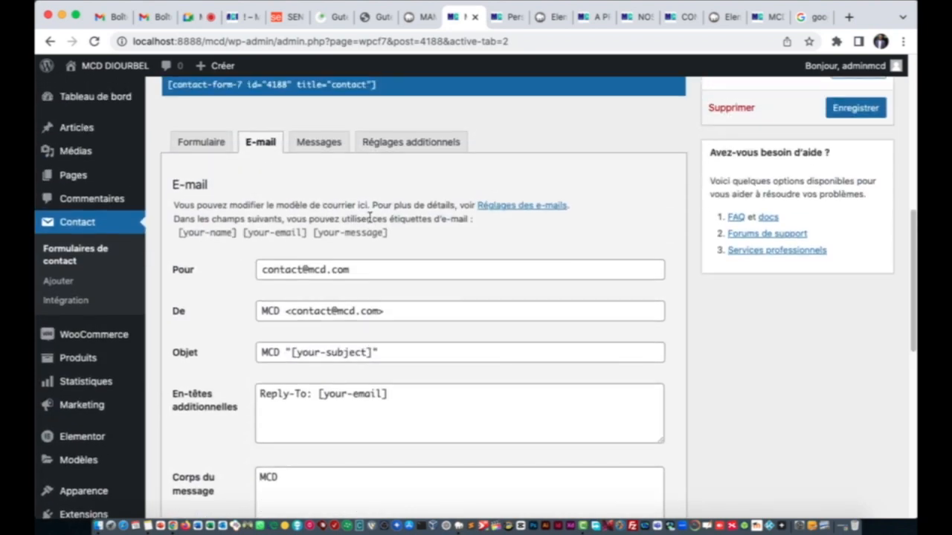
{"action": "left_click", "coordinate": [358, 269]}
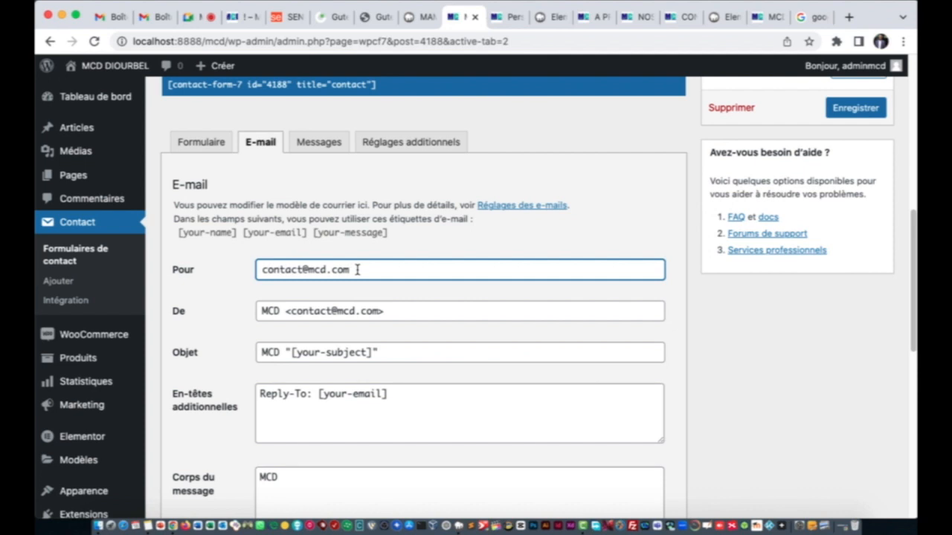
{"action": "type", "text": ", d"}
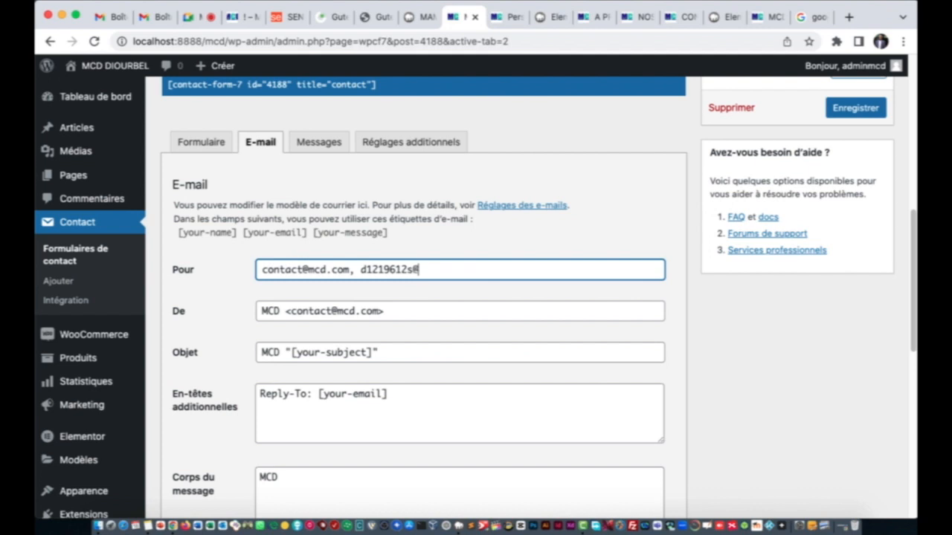
{"action": "left_click", "coordinate": [469, 297]}
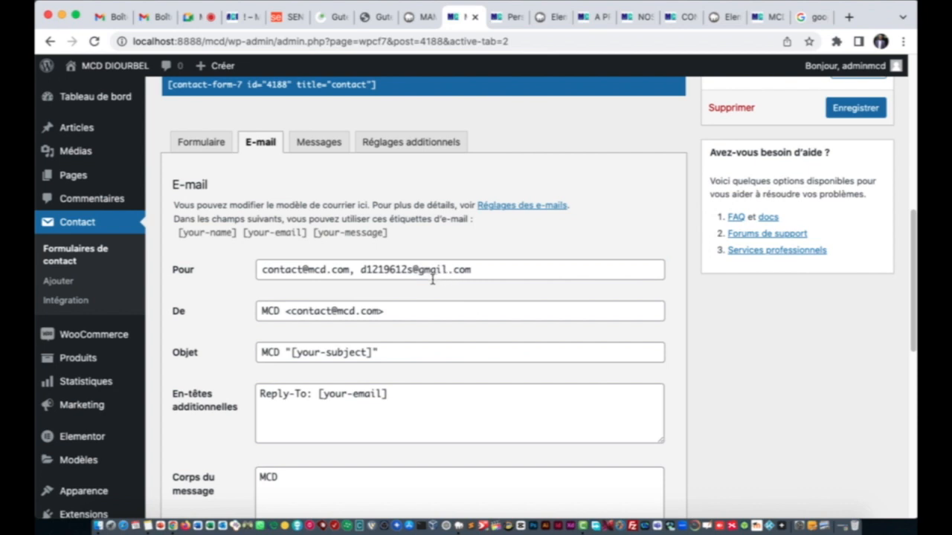
{"action": "scroll", "coordinate": [420, 278], "scroll_direction": "down", "scroll_amount": 10}
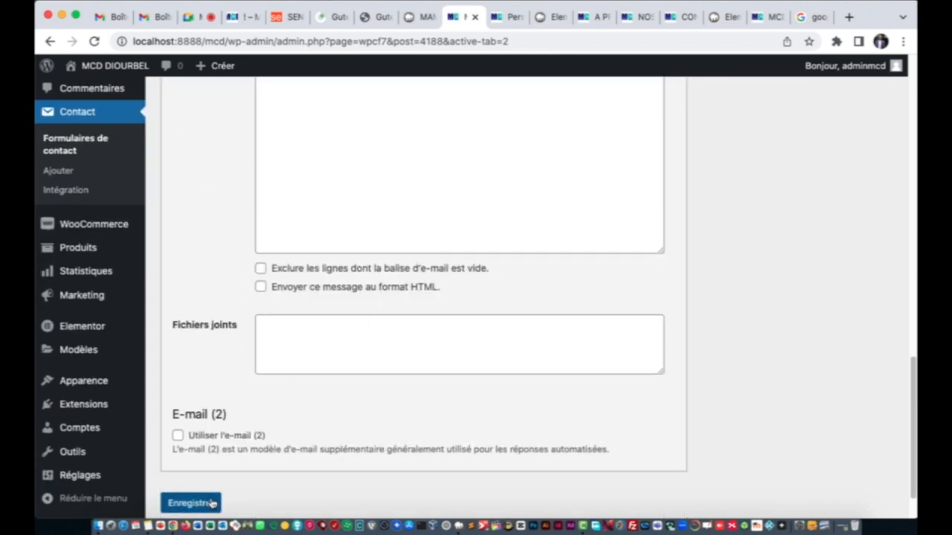
Step: Save the form with both recipients and go to the MCD DIOURBEL homepage
{"action": "left_click", "coordinate": [212, 503]}
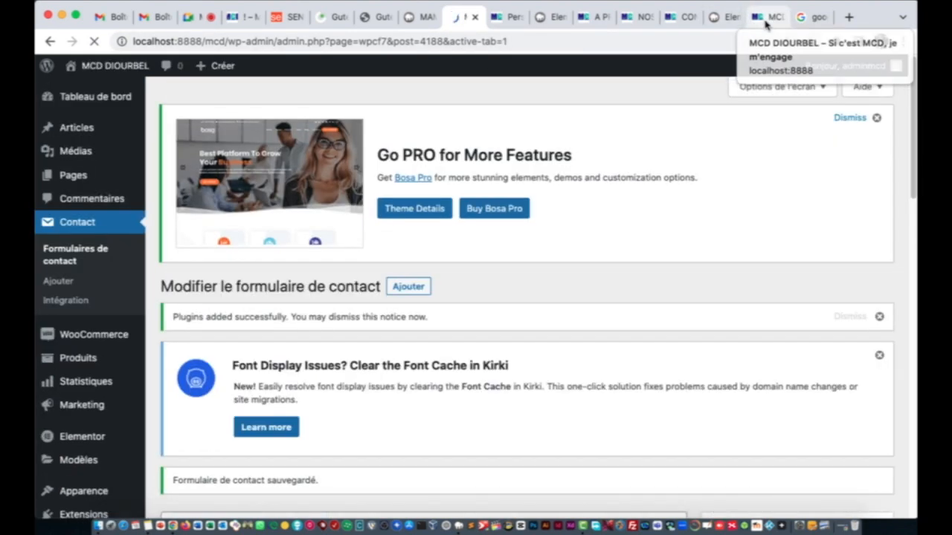
{"action": "left_click", "coordinate": [766, 22]}
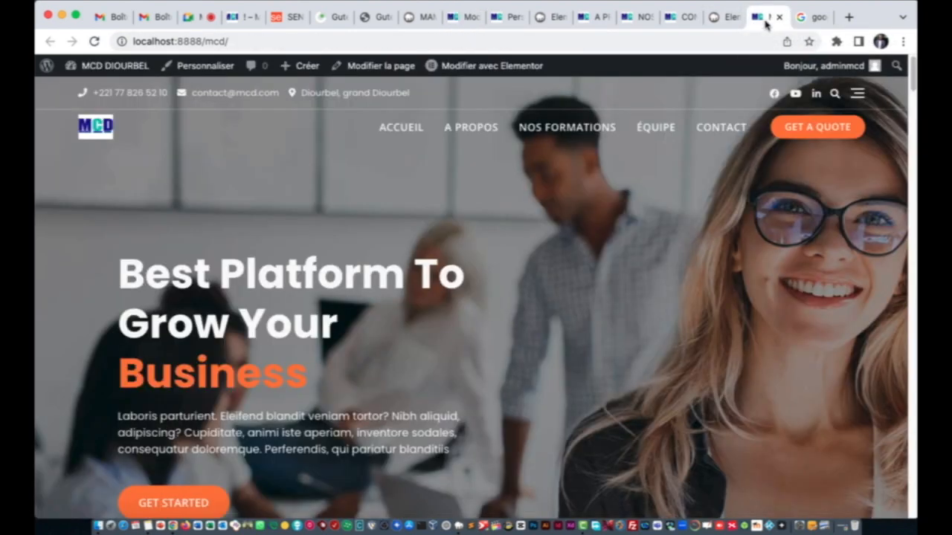
Step: Open the live Contact page and scroll through its contact form and map
{"action": "left_click", "coordinate": [727, 141]}
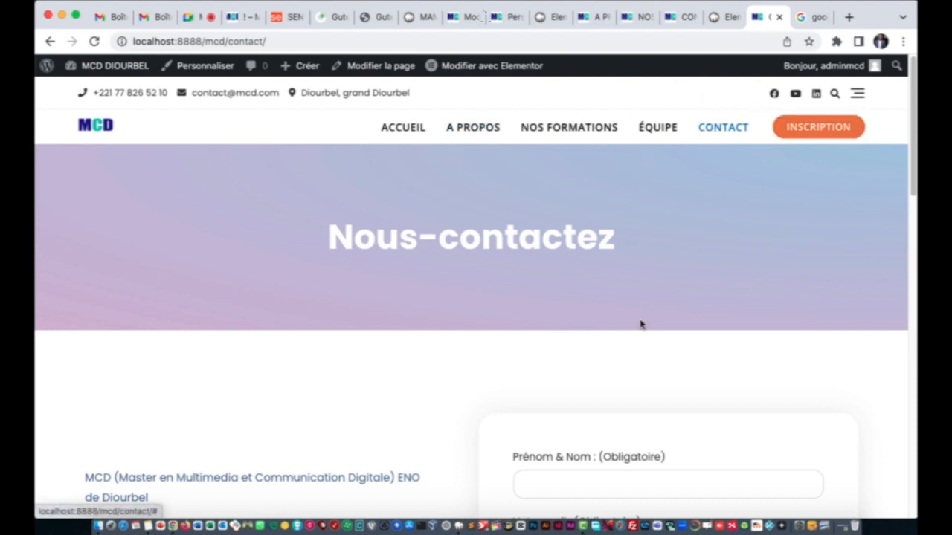
{"action": "scroll", "coordinate": [642, 324], "scroll_direction": "down", "scroll_amount": 3}
{"action": "scroll", "coordinate": [469, 367], "scroll_direction": "down", "scroll_amount": 5}
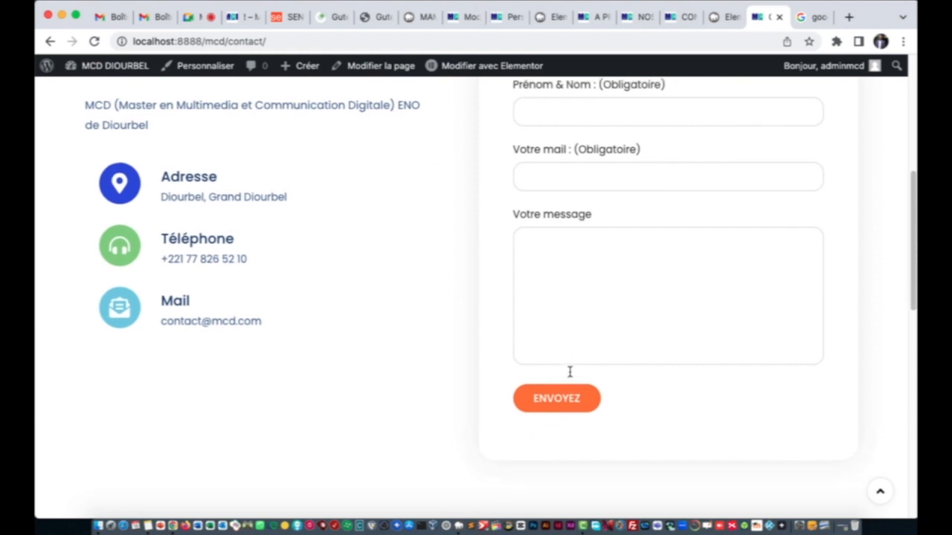
{"action": "scroll", "coordinate": [558, 343], "scroll_direction": "down", "scroll_amount": 5}
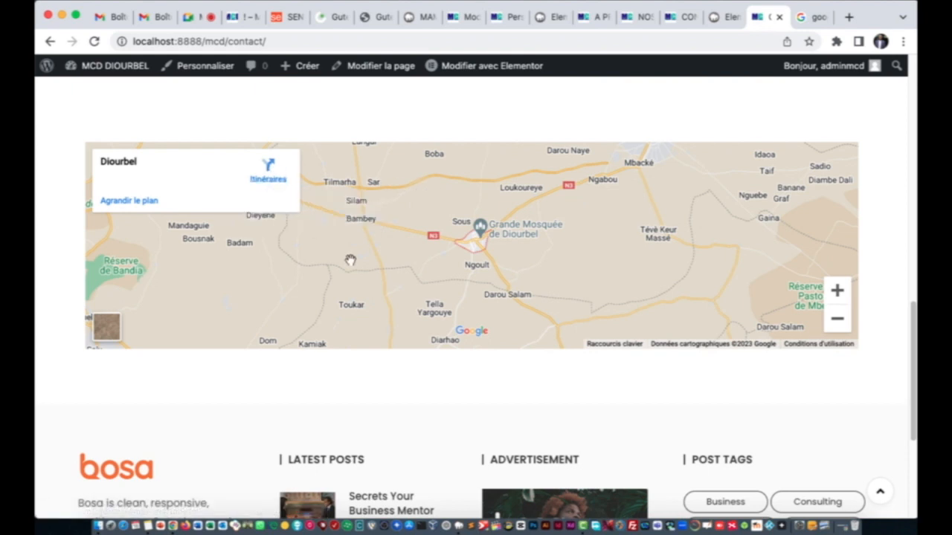
{"action": "scroll", "coordinate": [350, 259], "scroll_direction": "down", "scroll_amount": 2}
Step: Open the Nos Formations page in the Elementor editor
{"action": "scroll", "coordinate": [351, 260], "scroll_direction": "up", "scroll_amount": 15}
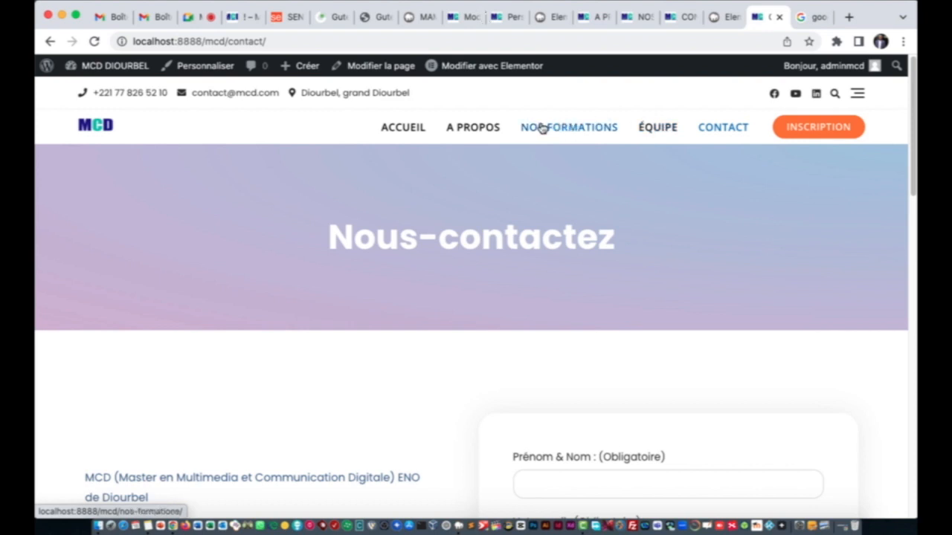
{"action": "left_click", "coordinate": [640, 16]}
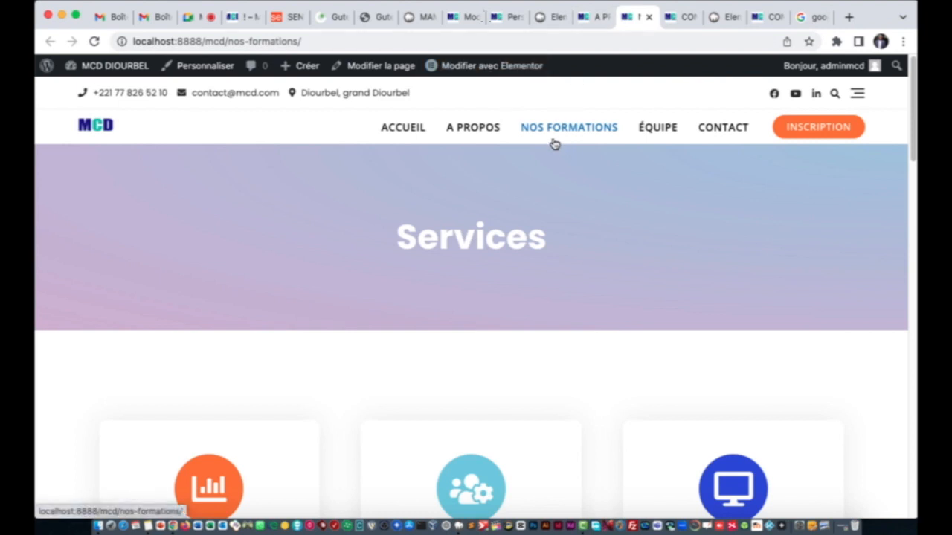
{"action": "left_click", "coordinate": [491, 67]}
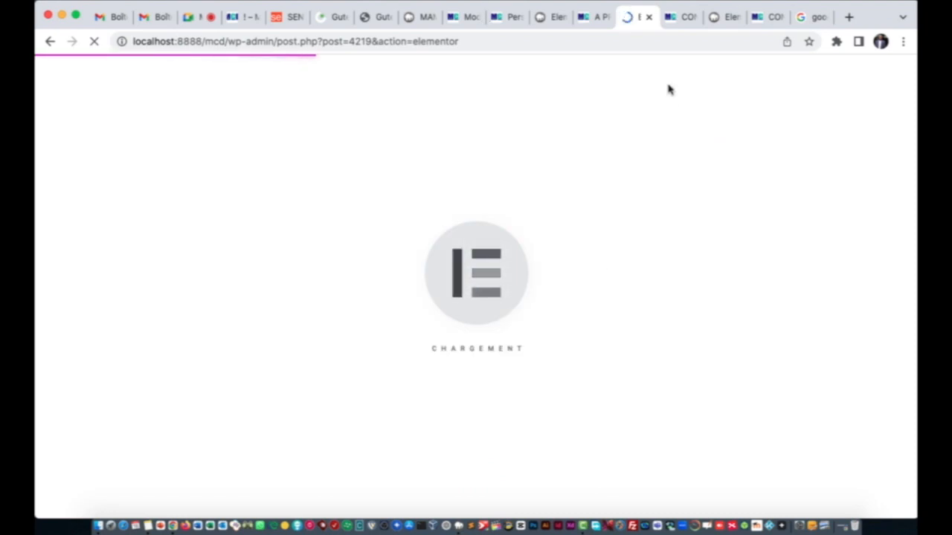
Step: Look over the contact form admin, header Customizer and Elementor editing tabs
{"action": "left_click", "coordinate": [468, 21]}
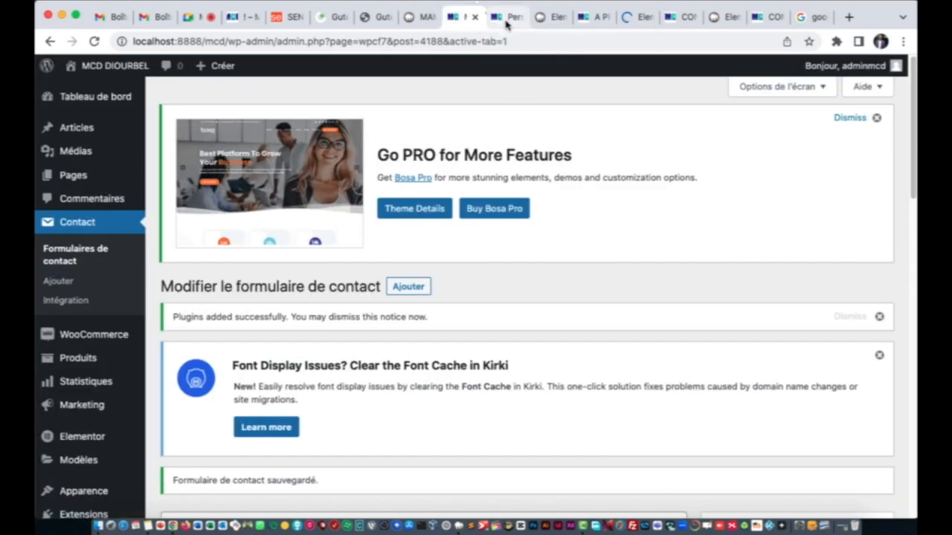
{"action": "left_click", "coordinate": [506, 19]}
{"action": "scroll", "coordinate": [518, 234], "scroll_direction": "up", "scroll_amount": 10}
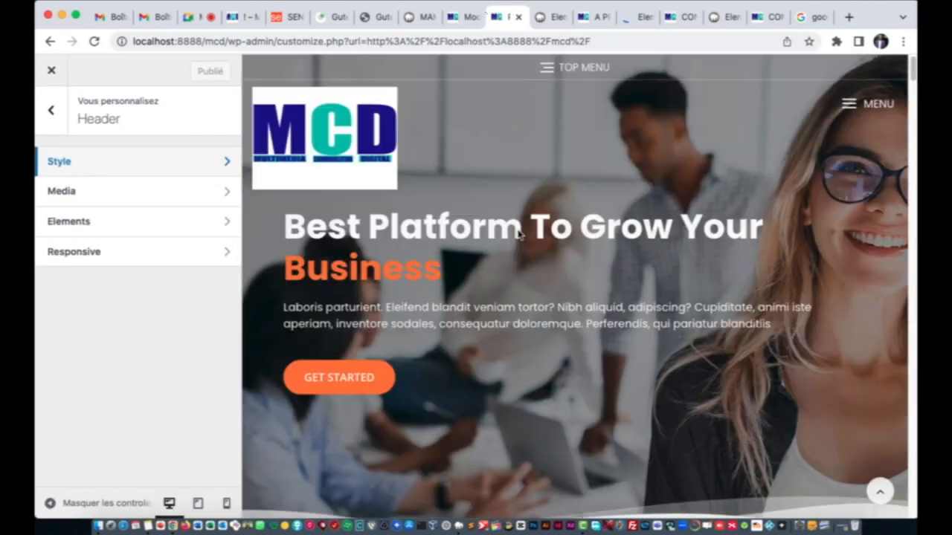
{"action": "left_click", "coordinate": [549, 17]}
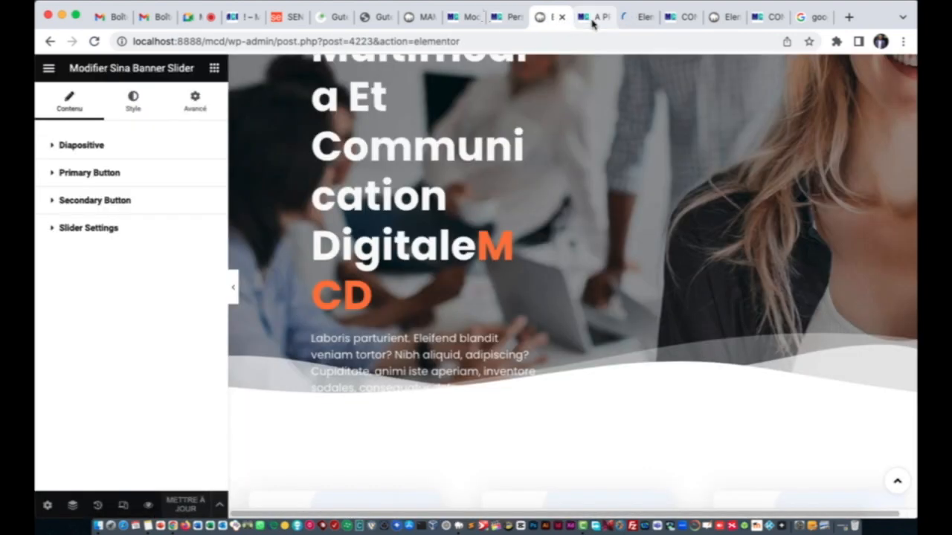
Step: Scroll through the live A Propos page's About Us banner, services, team and testimonials
{"action": "left_click", "coordinate": [591, 19]}
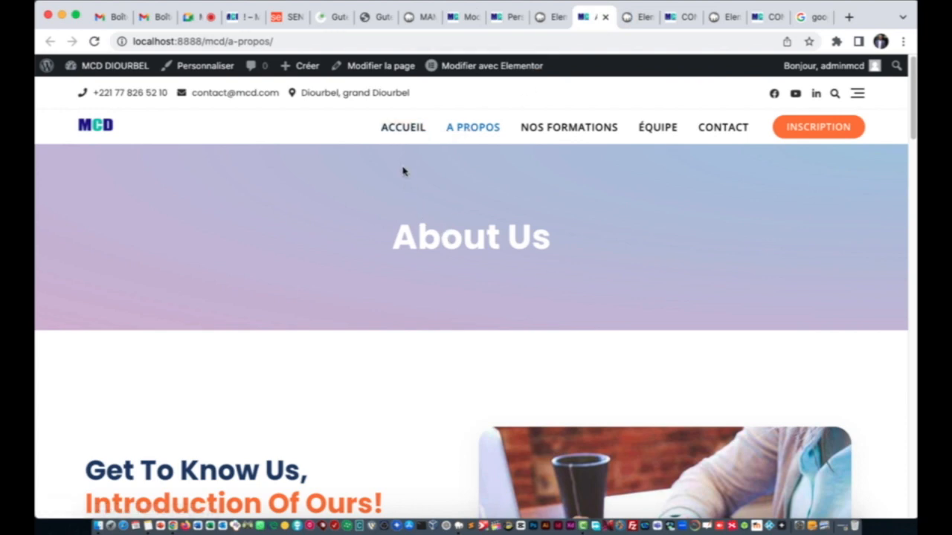
{"action": "scroll", "coordinate": [433, 272], "scroll_direction": "down", "scroll_amount": 15}
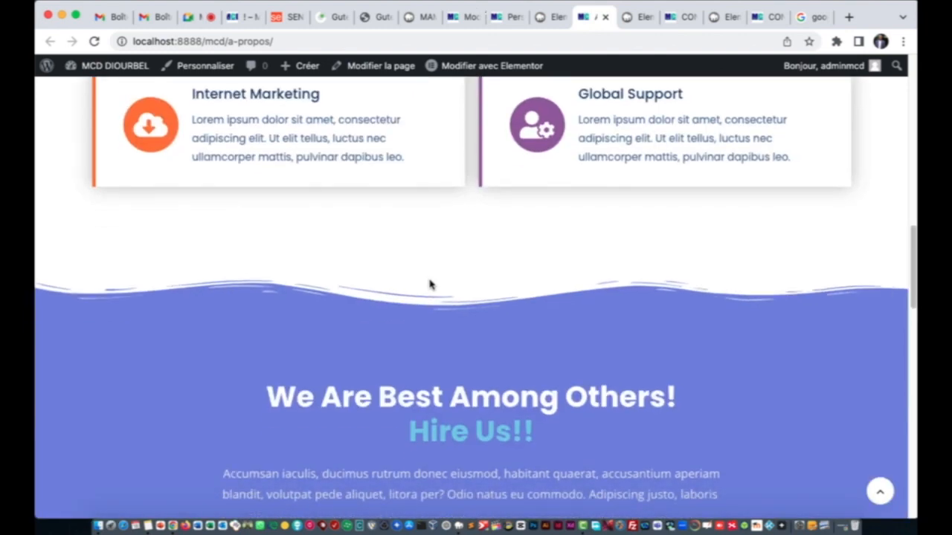
{"action": "scroll", "coordinate": [431, 285], "scroll_direction": "down", "scroll_amount": 15}
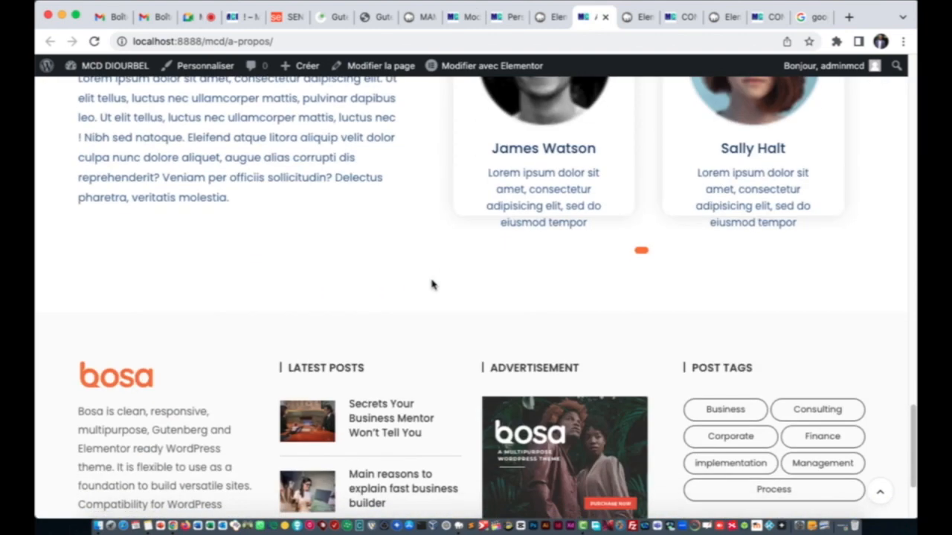
{"action": "scroll", "coordinate": [431, 283], "scroll_direction": "down", "scroll_amount": 3}
{"action": "scroll", "coordinate": [432, 283], "scroll_direction": "up", "scroll_amount": 6}
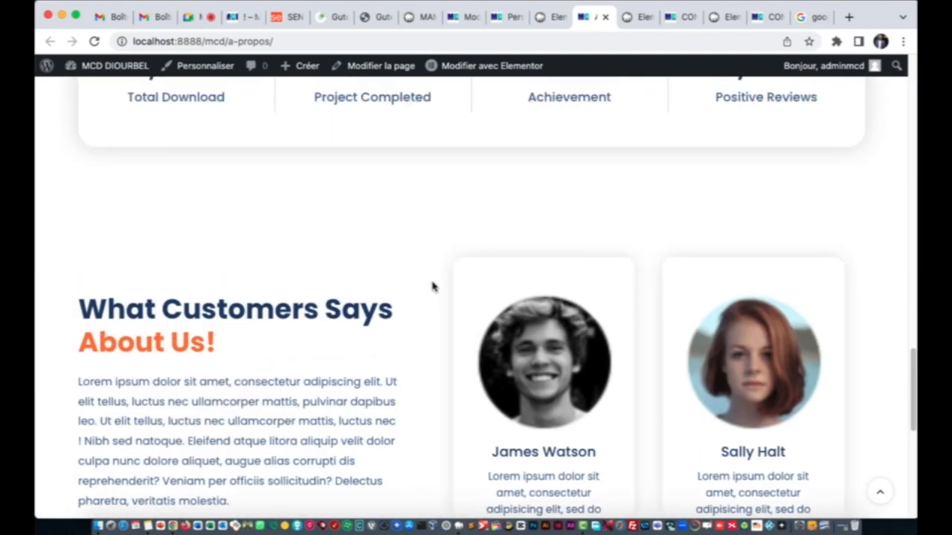
Step: Bring up the Contact page's Elementor editor and scroll through its preview
{"action": "left_click", "coordinate": [628, 18]}
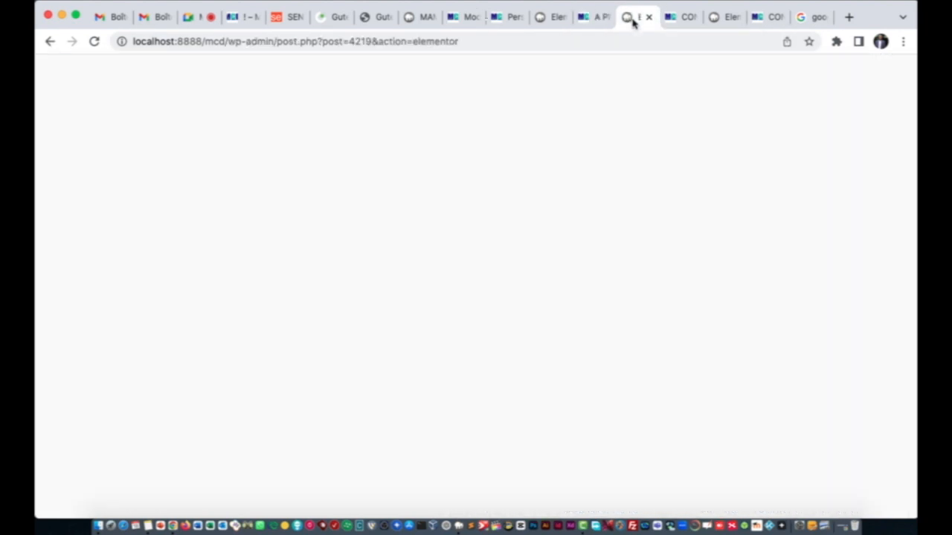
{"action": "left_click", "coordinate": [718, 18]}
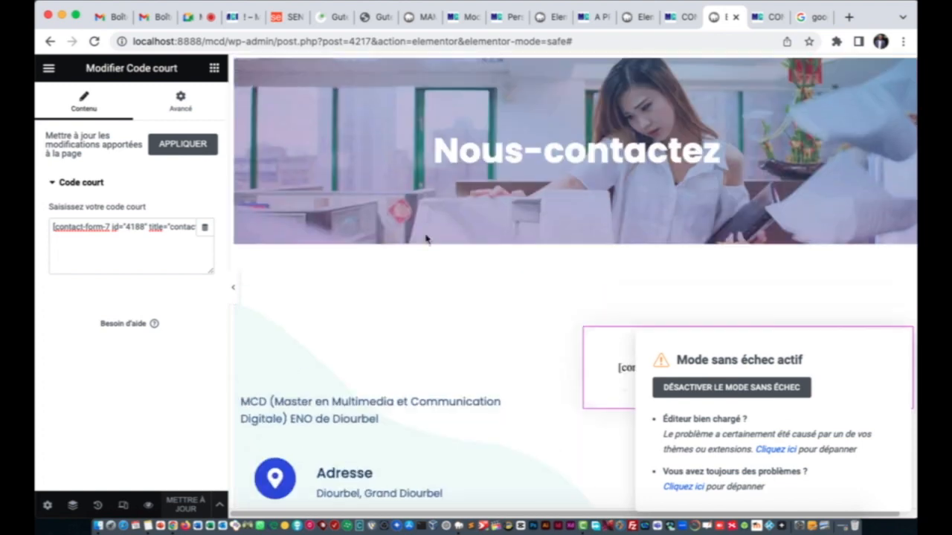
{"action": "scroll", "coordinate": [524, 312], "scroll_direction": "down", "scroll_amount": 3}
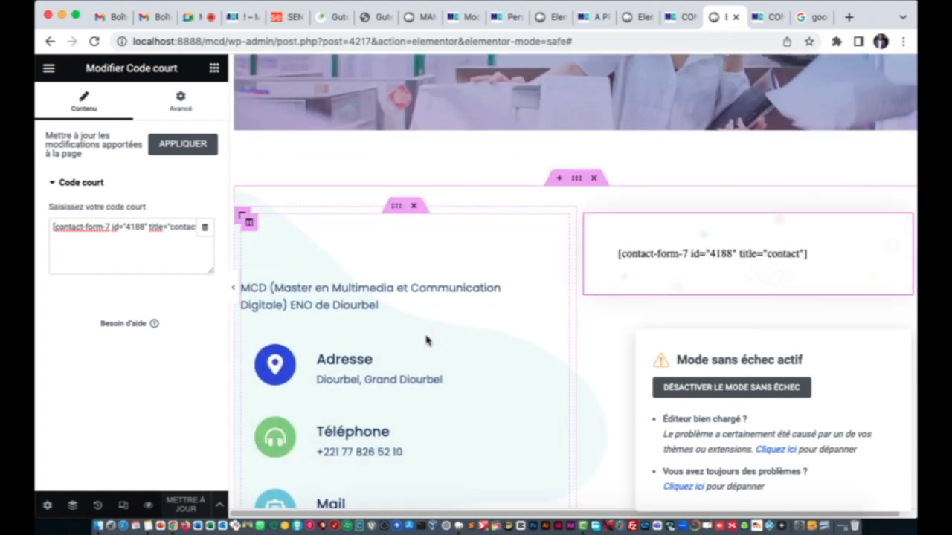
{"action": "scroll", "coordinate": [424, 336], "scroll_direction": "down", "scroll_amount": 7}
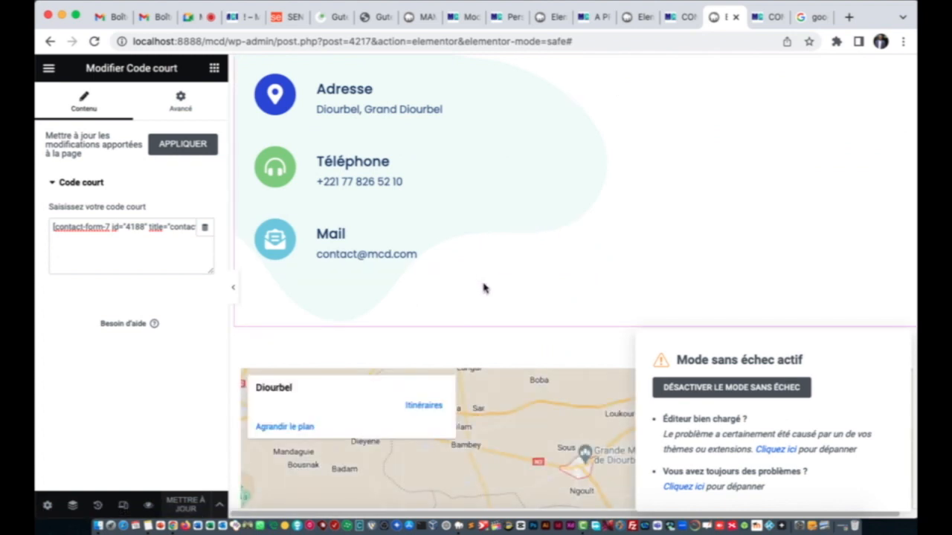
{"action": "scroll", "coordinate": [484, 287], "scroll_direction": "up", "scroll_amount": 6}
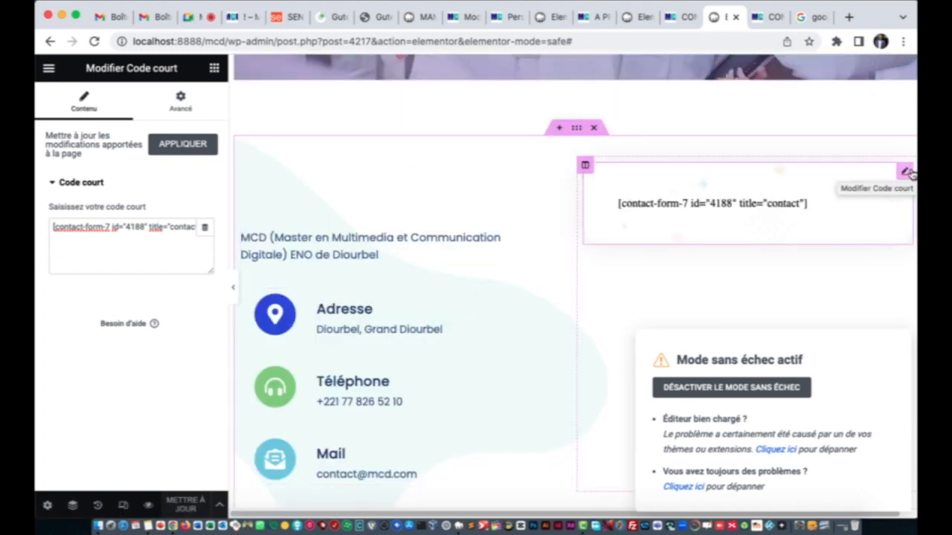
Step: Inspect the context menus of the contact-form-7 shortcode widget and its column, changing nothing
{"action": "right_click", "coordinate": [904, 175]}
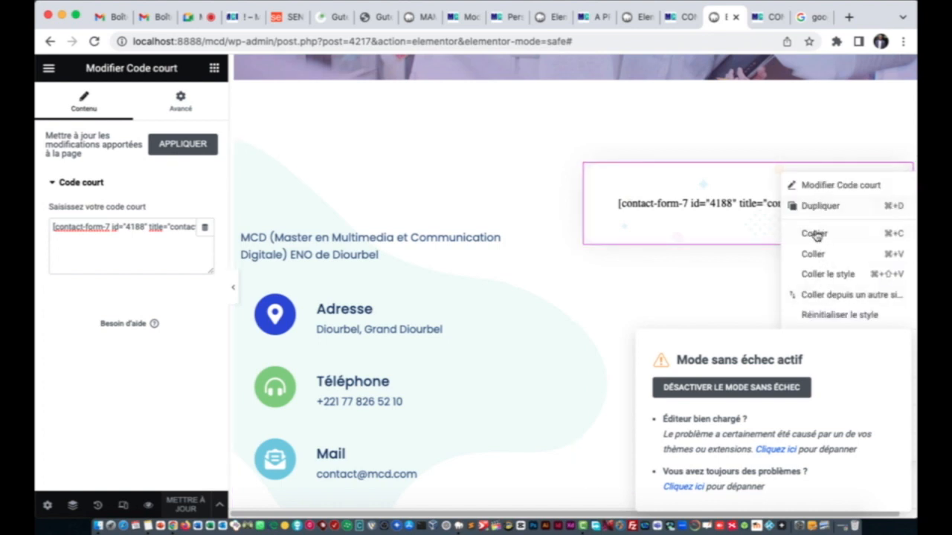
{"action": "left_click", "coordinate": [629, 254]}
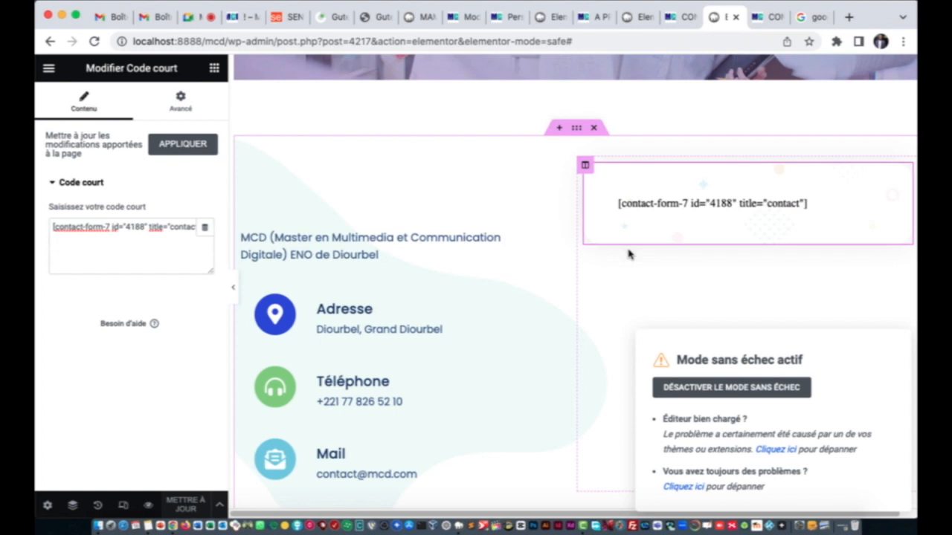
{"action": "right_click", "coordinate": [587, 165]}
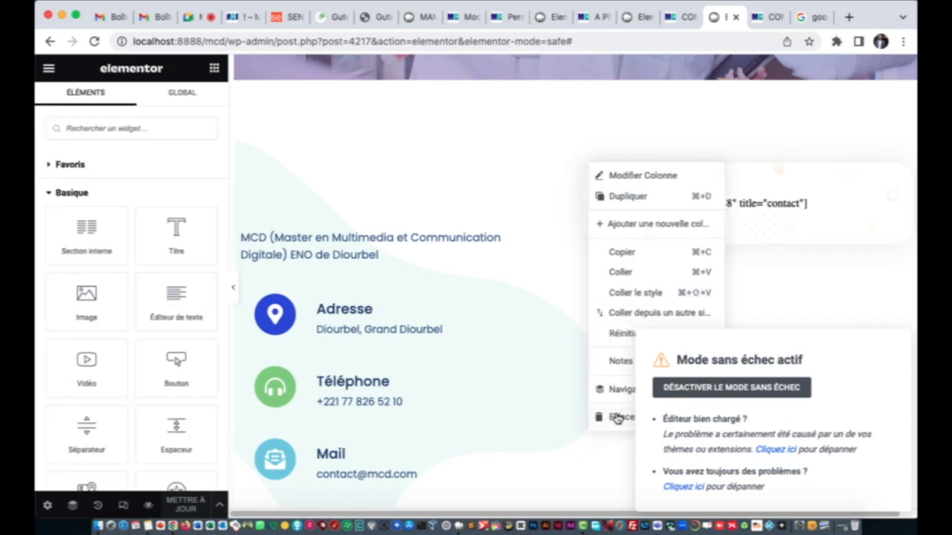
{"action": "left_click", "coordinate": [617, 437]}
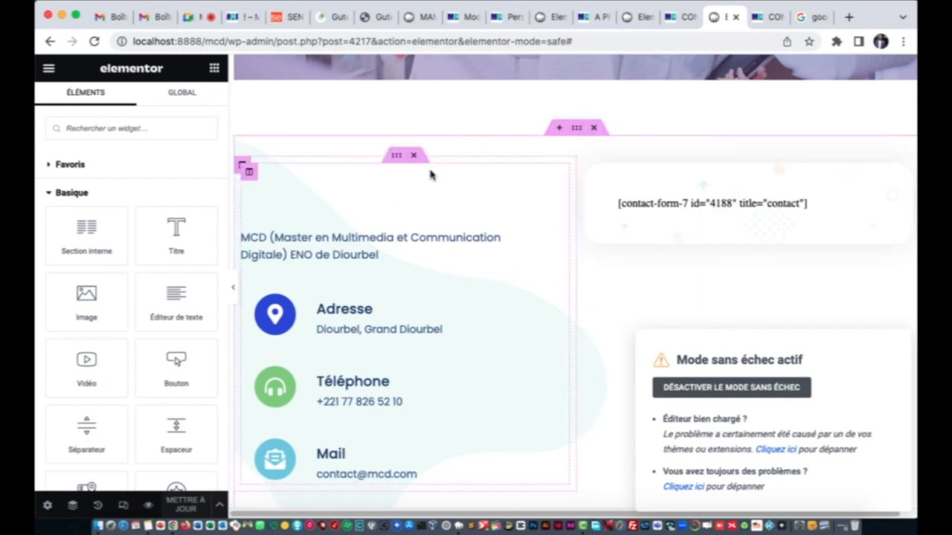
Step: Delete the inner section and the contact-form section, then save the Contact page with Mettre à jour
{"action": "left_click", "coordinate": [414, 157]}
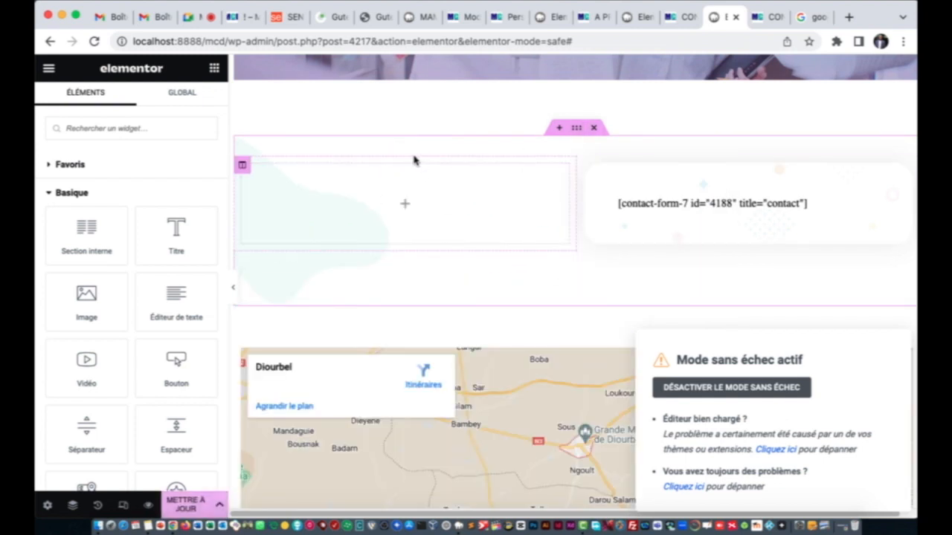
{"action": "left_click", "coordinate": [595, 128]}
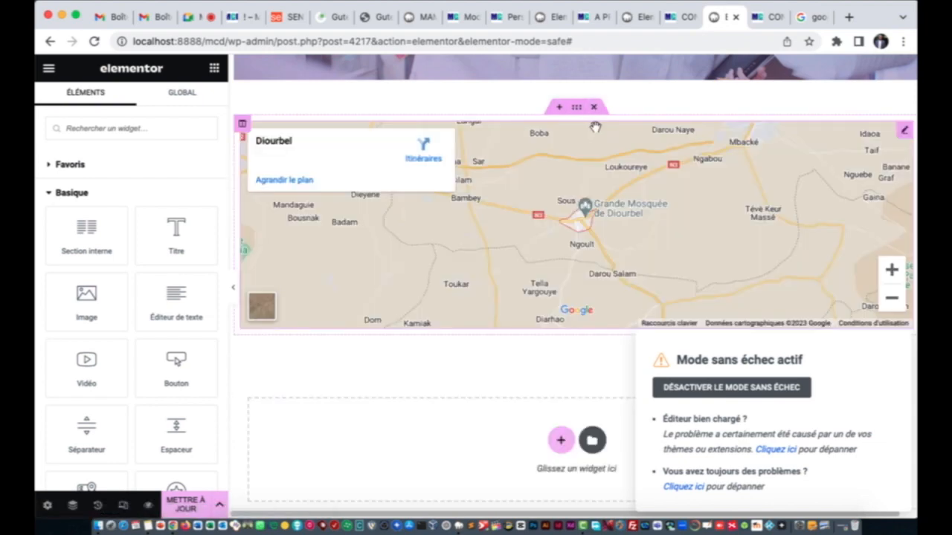
{"action": "scroll", "coordinate": [593, 127], "scroll_direction": "up", "scroll_amount": 5}
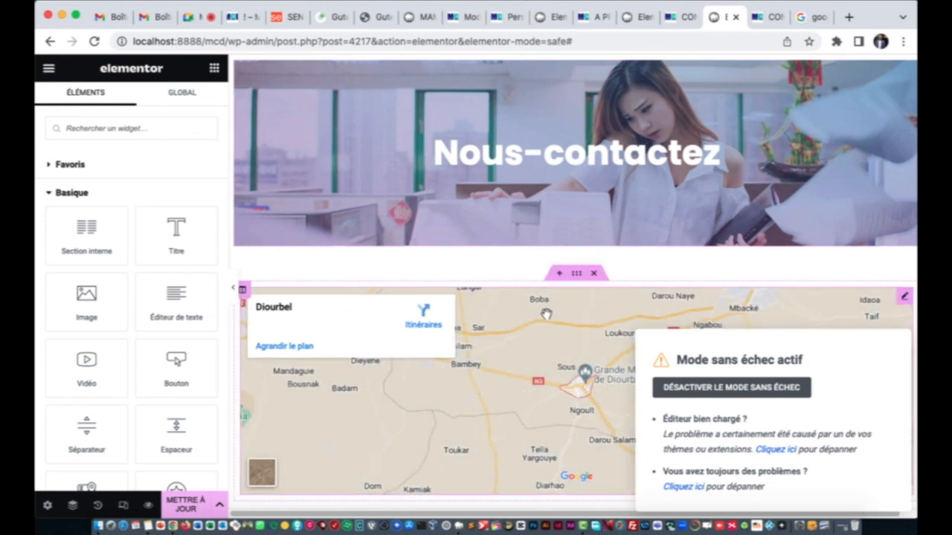
{"action": "left_click", "coordinate": [191, 506]}
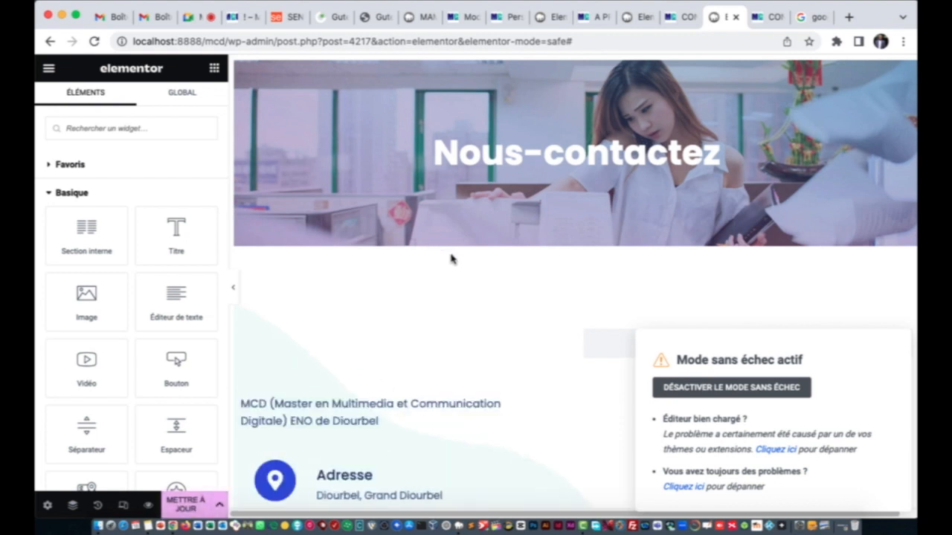
Step: Move to the Elementor editor tab for page 4219
{"action": "scroll", "coordinate": [495, 272], "scroll_direction": "down", "scroll_amount": 4}
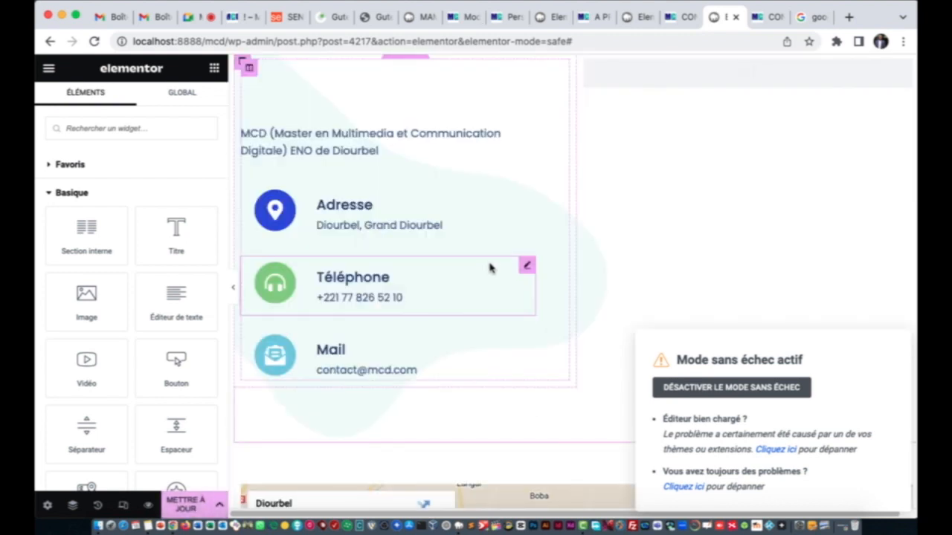
{"action": "scroll", "coordinate": [489, 269], "scroll_direction": "up", "scroll_amount": 2}
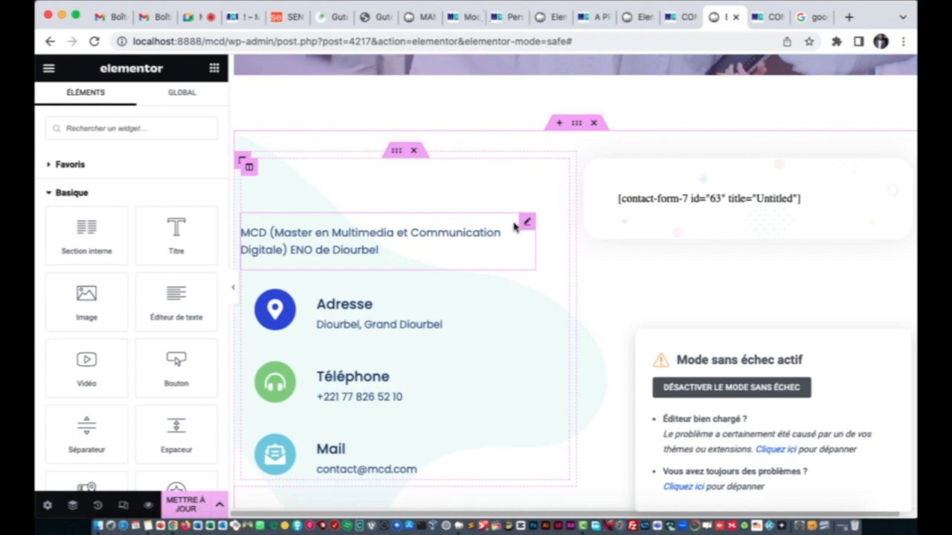
{"action": "left_click", "coordinate": [627, 22]}
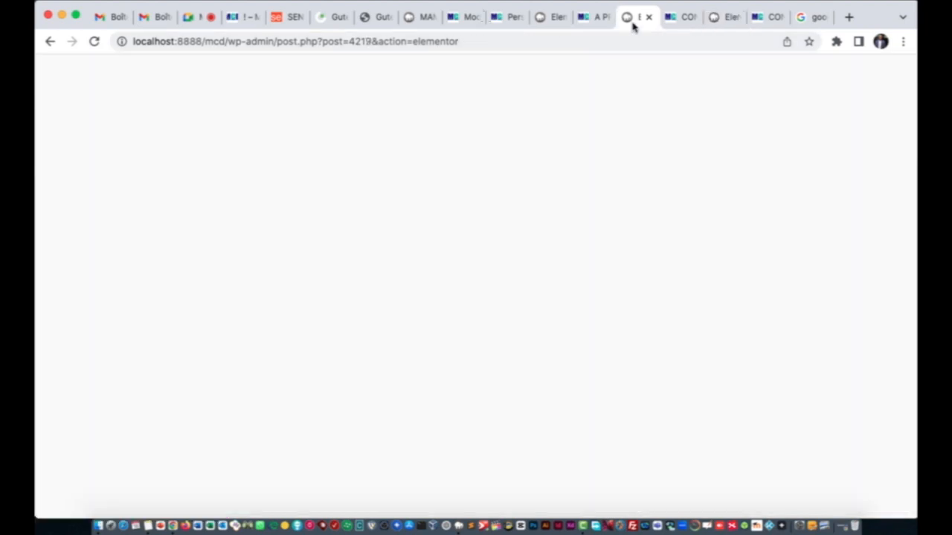
Step: Change the Services banner heading to 'NOS FORMATIONS'
{"action": "scroll", "coordinate": [476, 288], "scroll_direction": "down", "scroll_amount": 3}
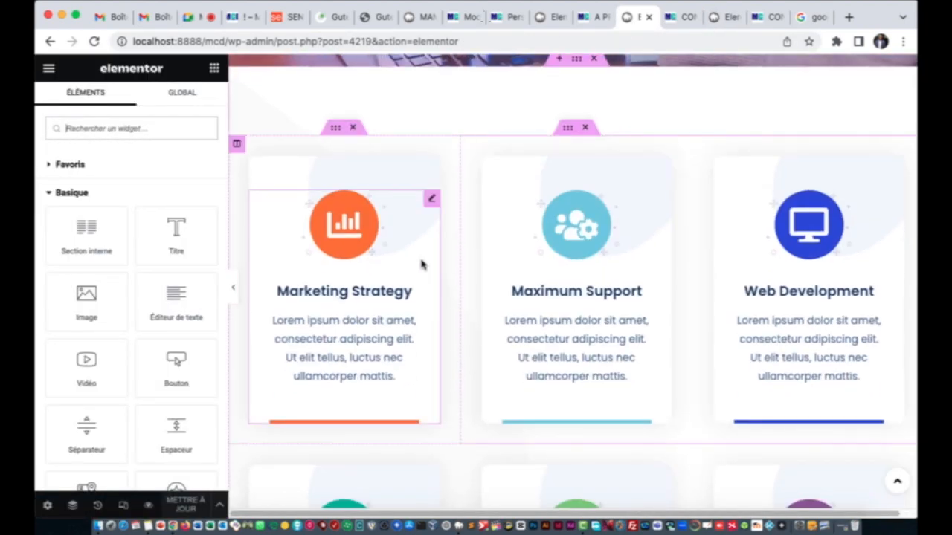
{"action": "scroll", "coordinate": [424, 262], "scroll_direction": "up", "scroll_amount": 3}
{"action": "left_click", "coordinate": [616, 213]}
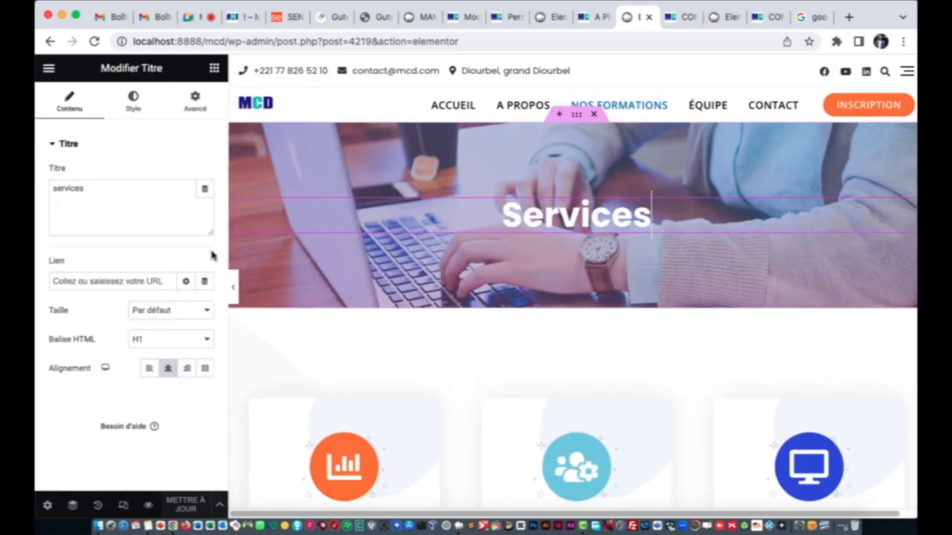
{"action": "left_click_drag", "start_coordinate": [102, 195], "coordinate": [52, 182]}
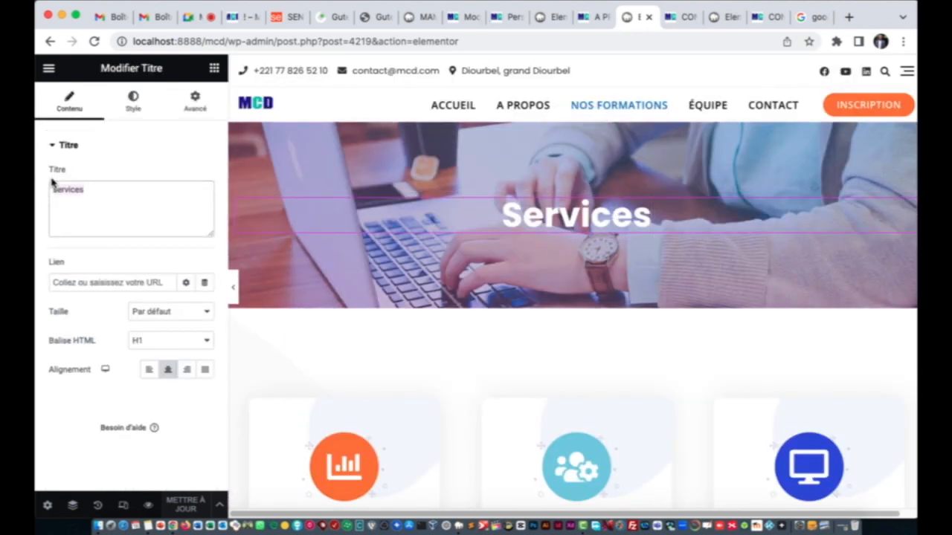
{"action": "type", "text": "NOS F"}
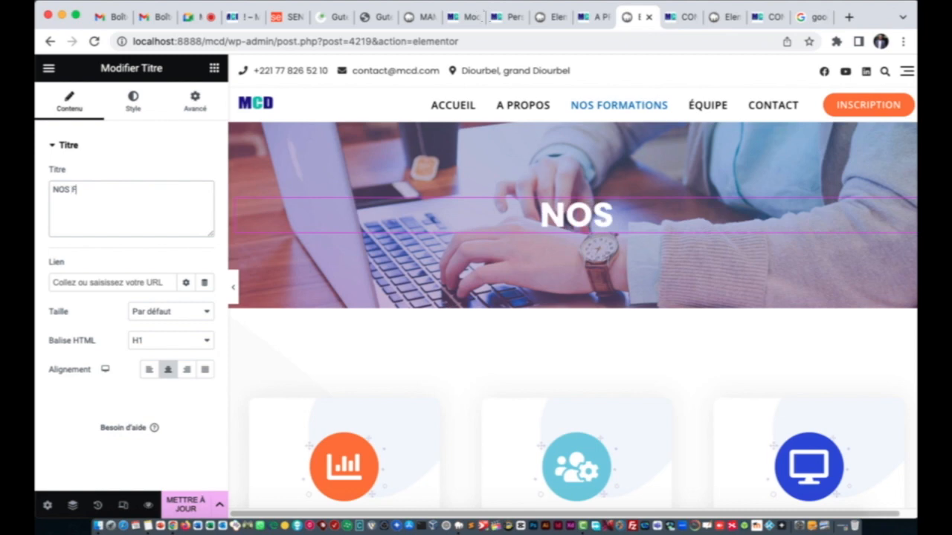
{"action": "type", "text": "ORMATIONS"}
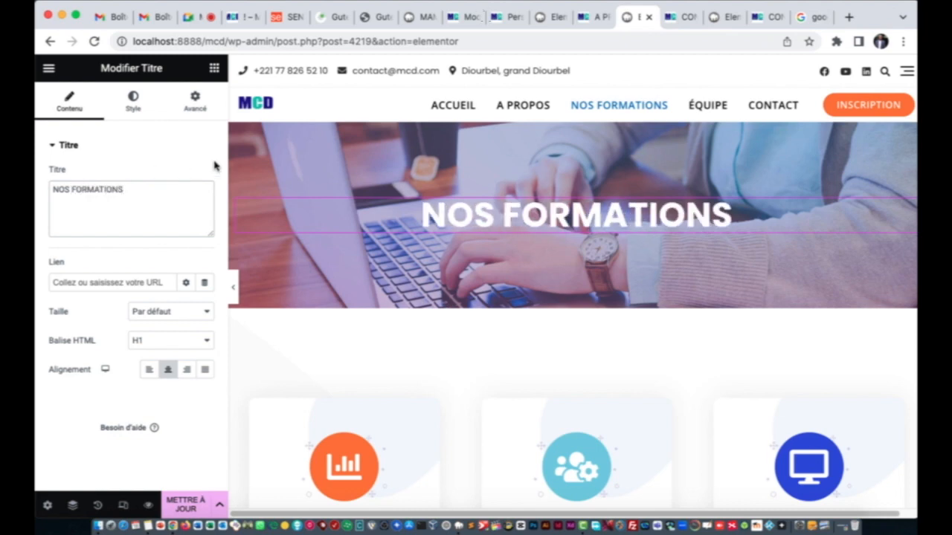
Step: Start retitling the Marketing Strategy card to 'COMMUNICATION DIGIT…'
{"action": "scroll", "coordinate": [429, 235], "scroll_direction": "down", "scroll_amount": 3}
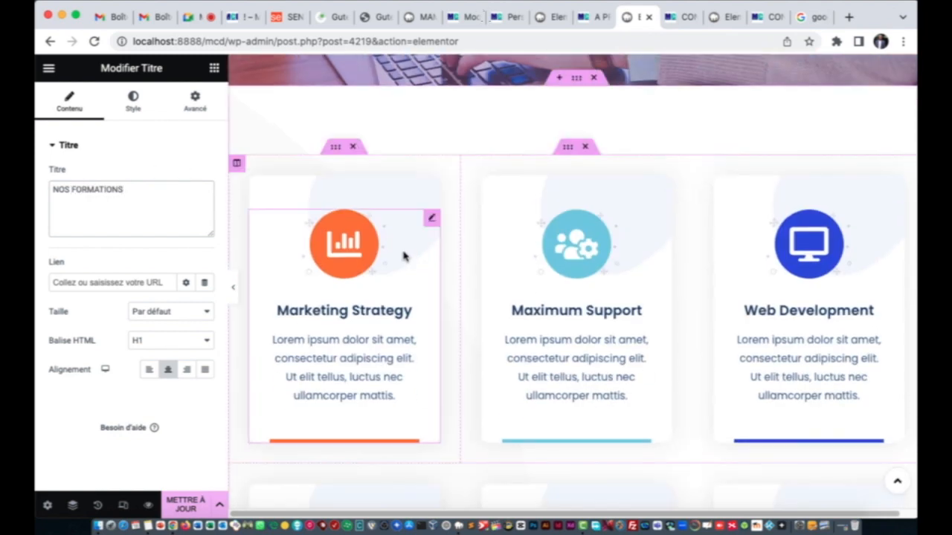
{"action": "left_click", "coordinate": [364, 312]}
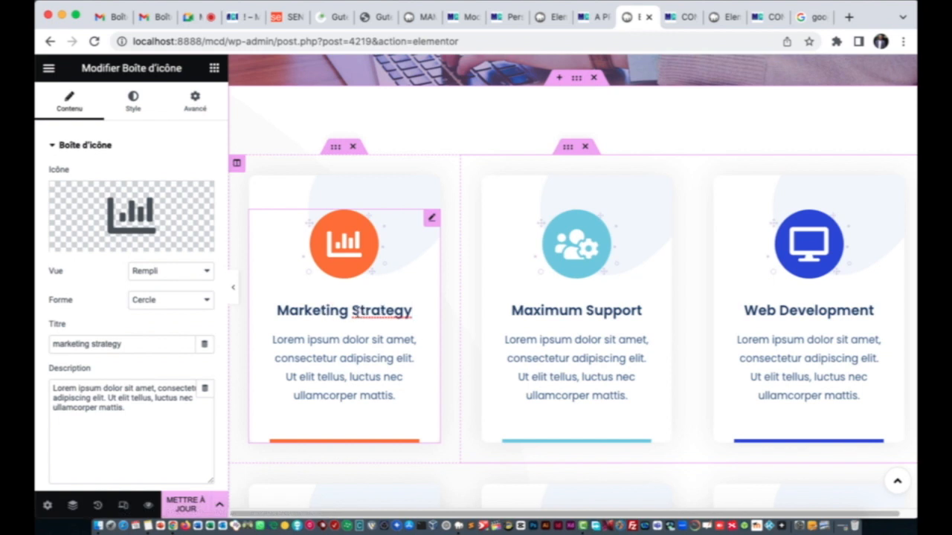
{"action": "left_click_drag", "start_coordinate": [136, 345], "coordinate": [48, 356]}
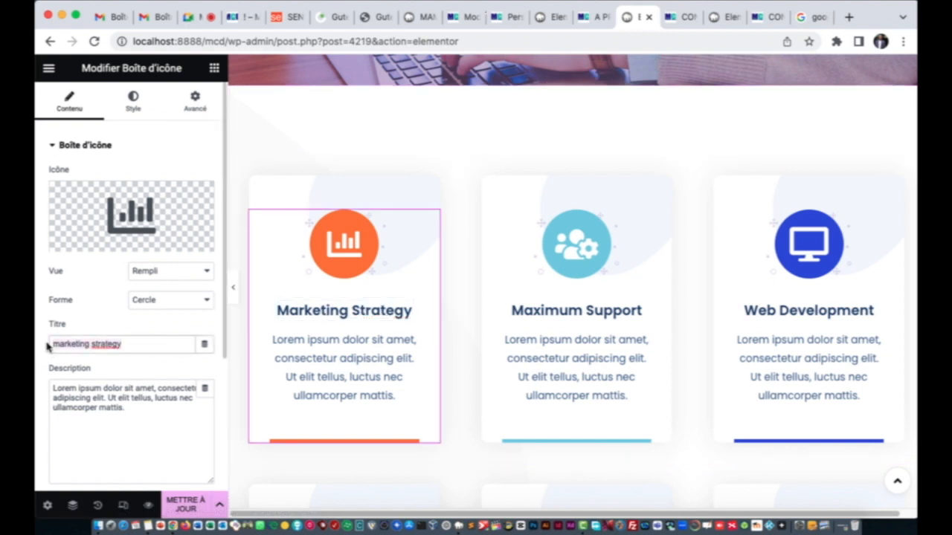
{"action": "type", "text": "COMUNI"}
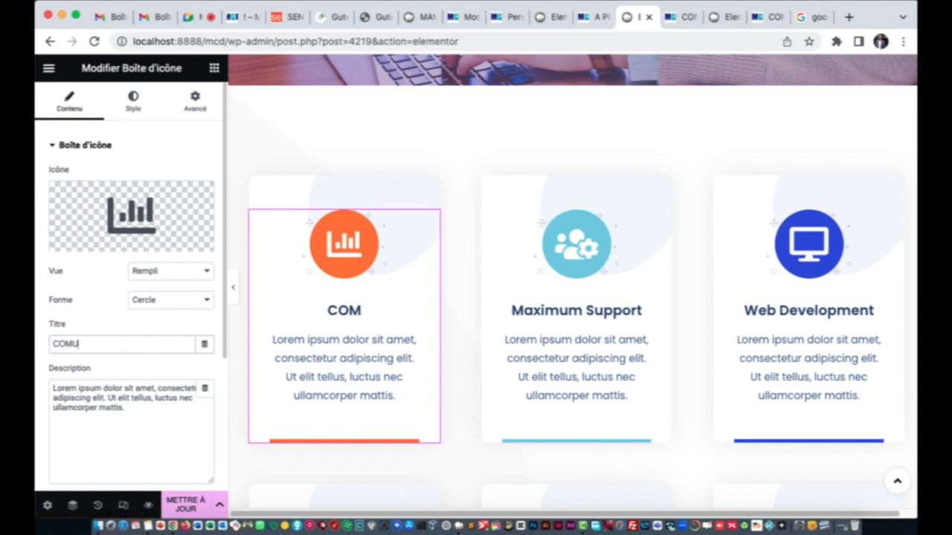
{"action": "key", "text": "BackSpace"}
{"action": "key", "text": "BackSpace"}
{"action": "key", "text": "BackSpace"}
{"action": "type", "text": "MUNICAT"}
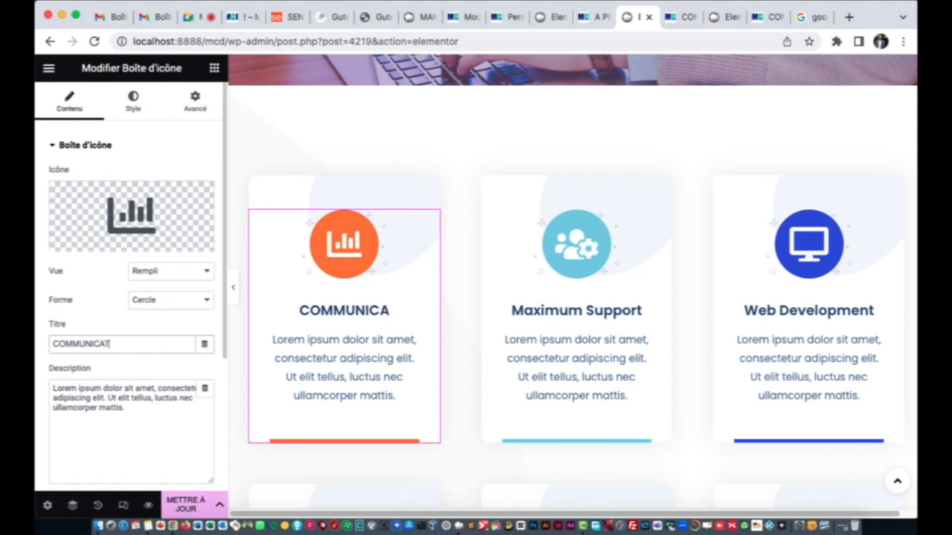
{"action": "type", "text": "ION DIGIT"}
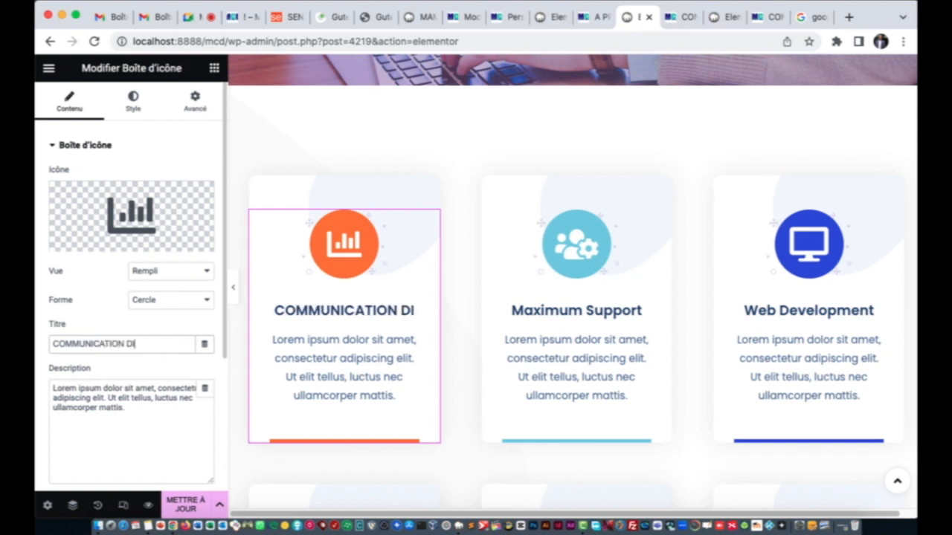